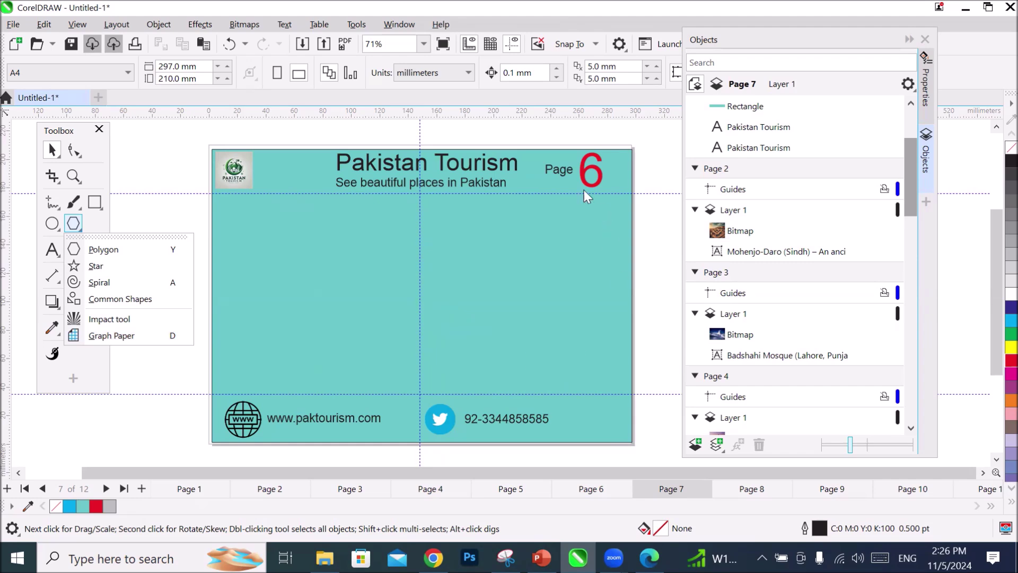
# Draw a four-column, three-row grid with the Graph Paper tool across the blank middle of page 7.
pyautogui.moveTo(912, 176); pyautogui.dragTo(905, 297)
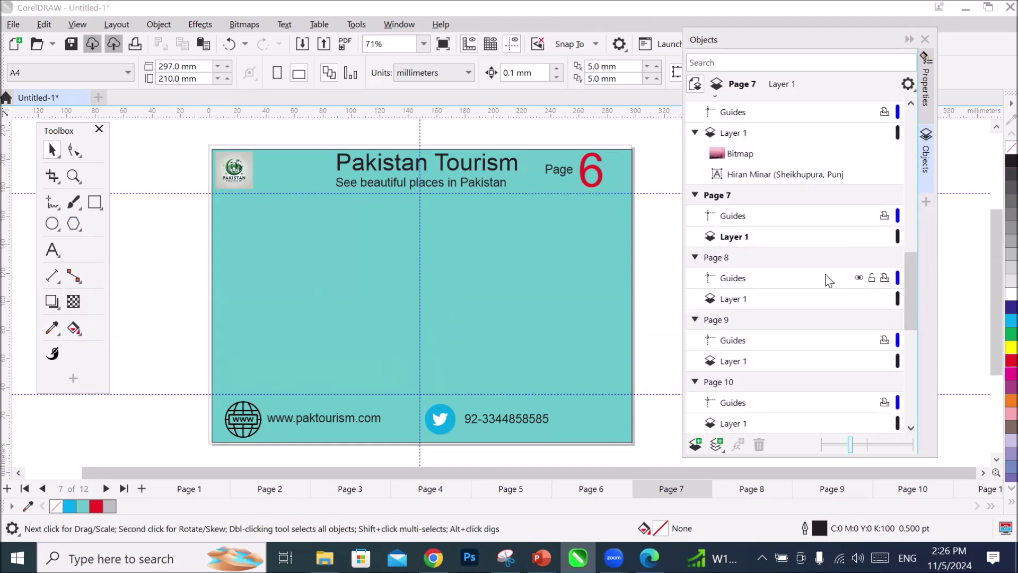
pyautogui.click(719, 196)
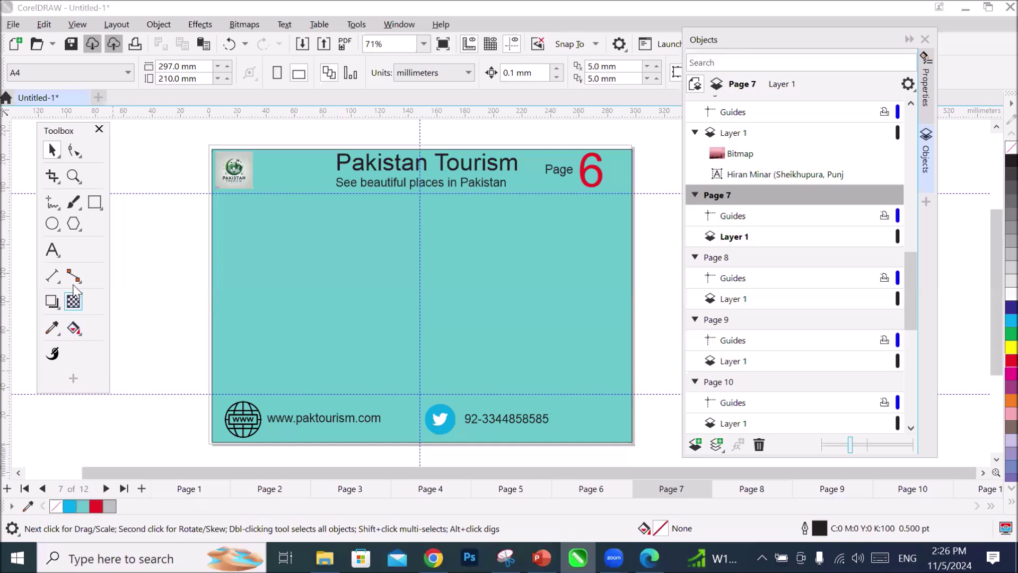
pyautogui.click(78, 227)
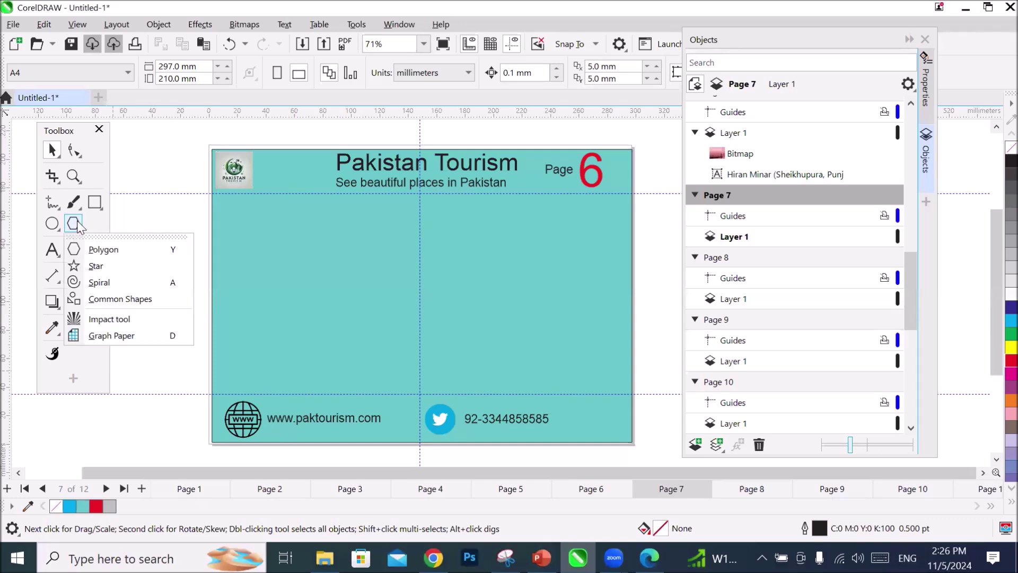
pyautogui.click(148, 336)
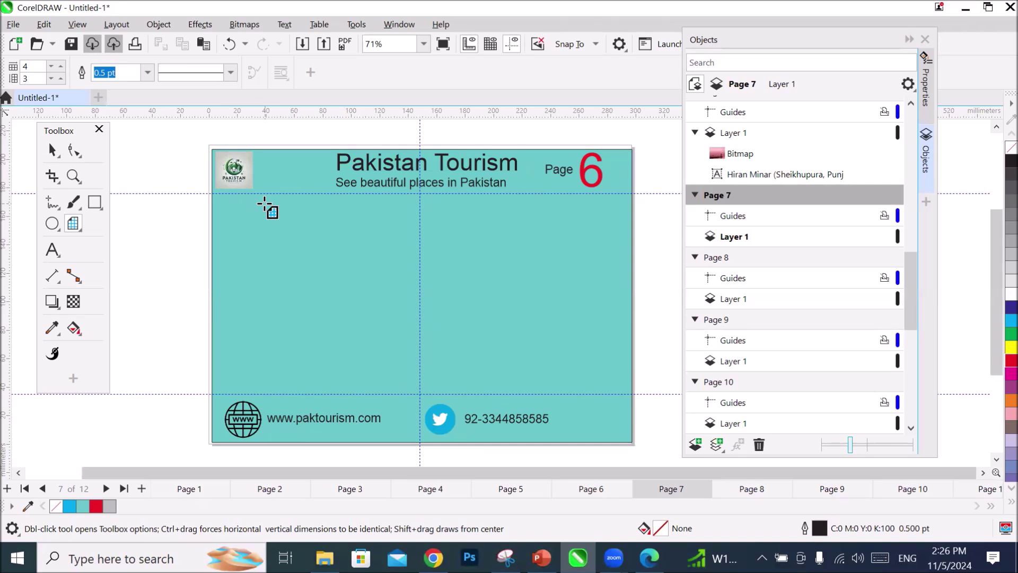
pyautogui.doubleClick(237, 9)
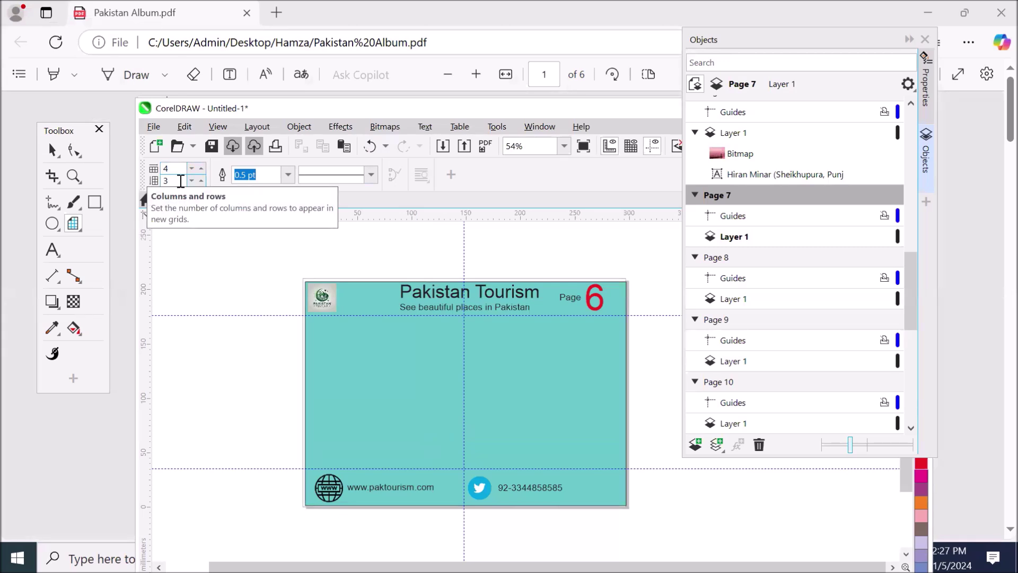
pyautogui.click(288, 175)
pyautogui.click(288, 175)
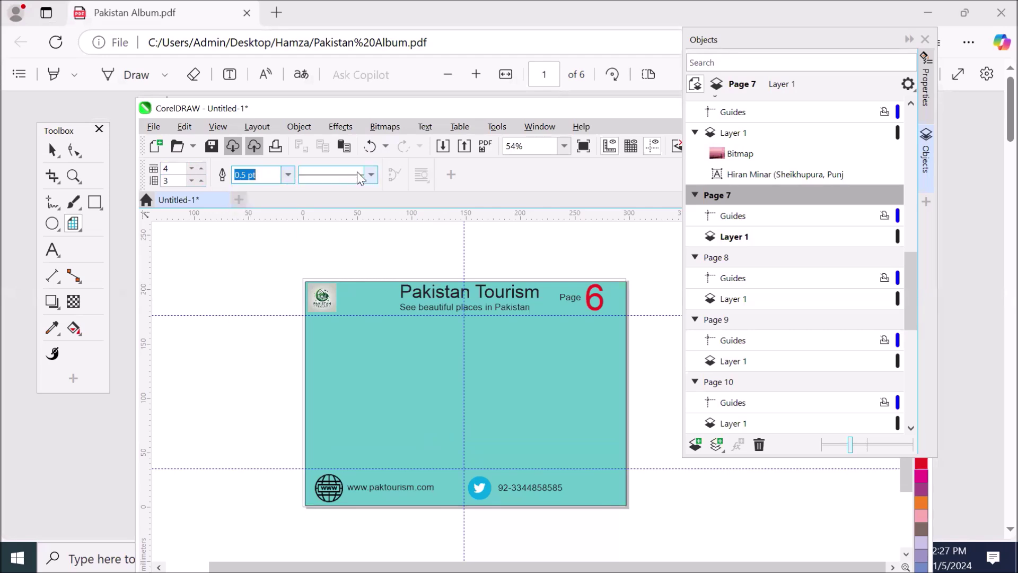
pyautogui.click(365, 175)
pyautogui.click(364, 176)
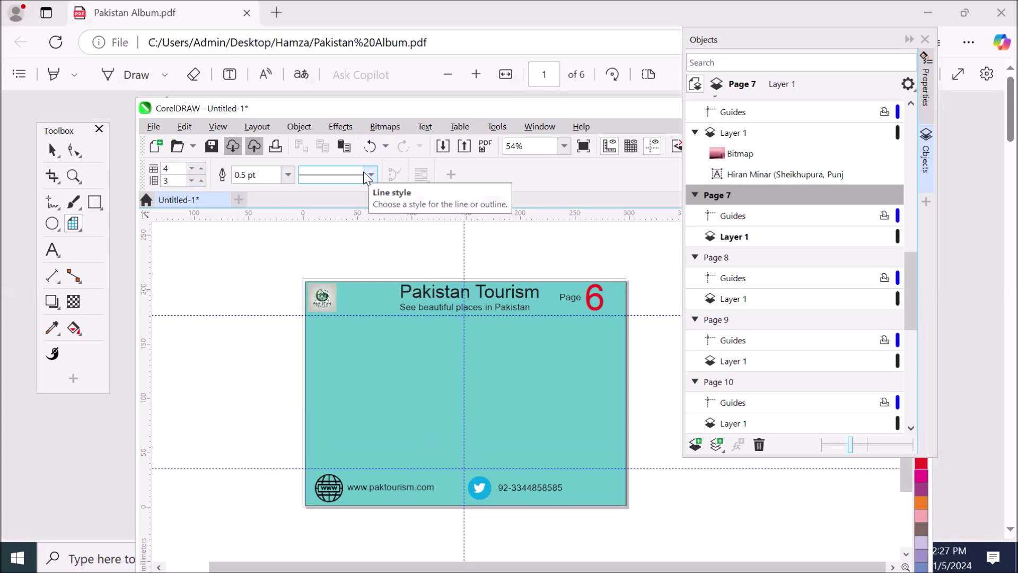
pyautogui.moveTo(345, 324); pyautogui.dragTo(588, 463)
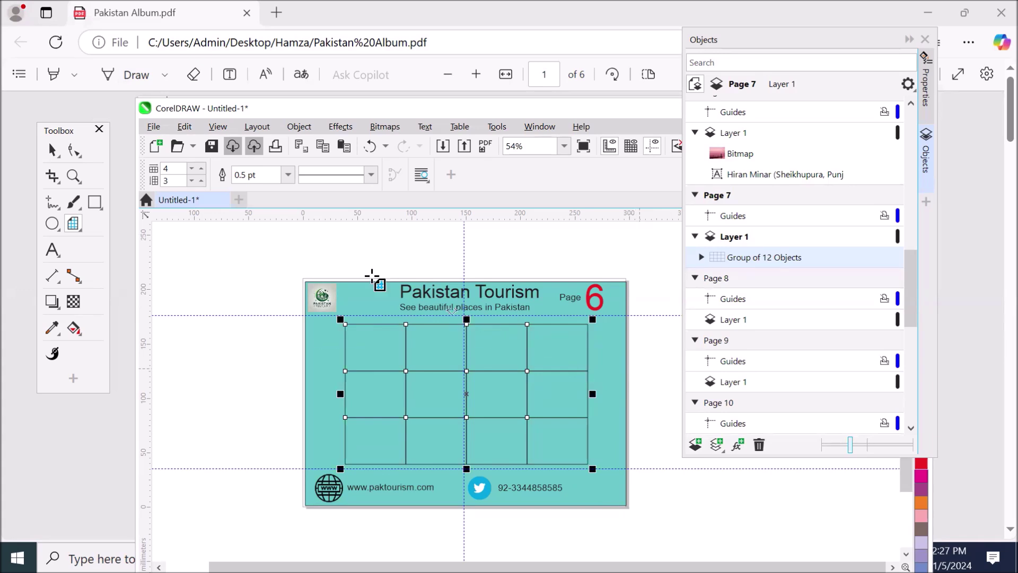
# Set the Graph Paper tool to 5 rows and delete the existing grid from page 7.
pyautogui.click(201, 181)
pyautogui.click(201, 180)
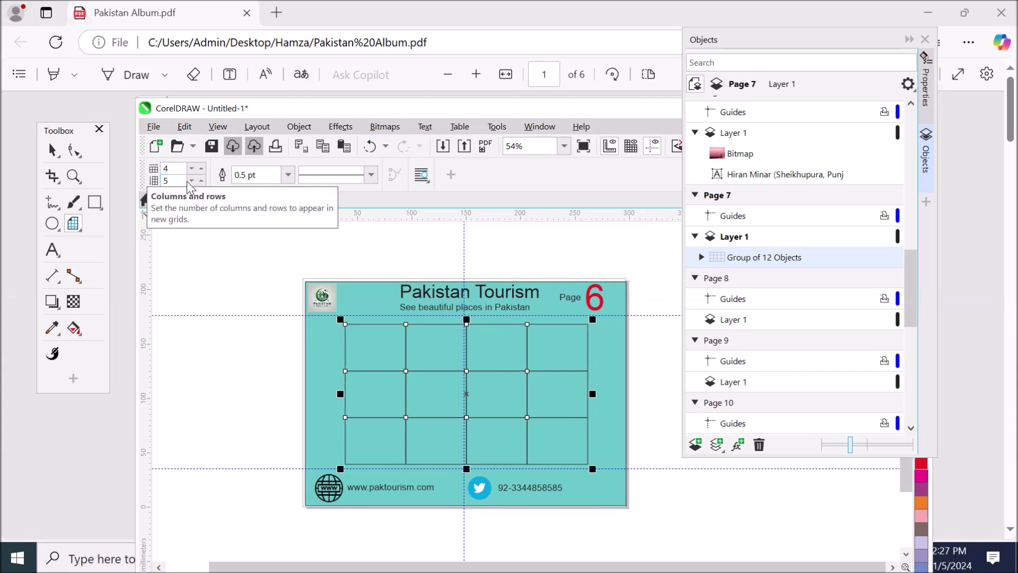
pyautogui.click(177, 169)
pyautogui.click(55, 152)
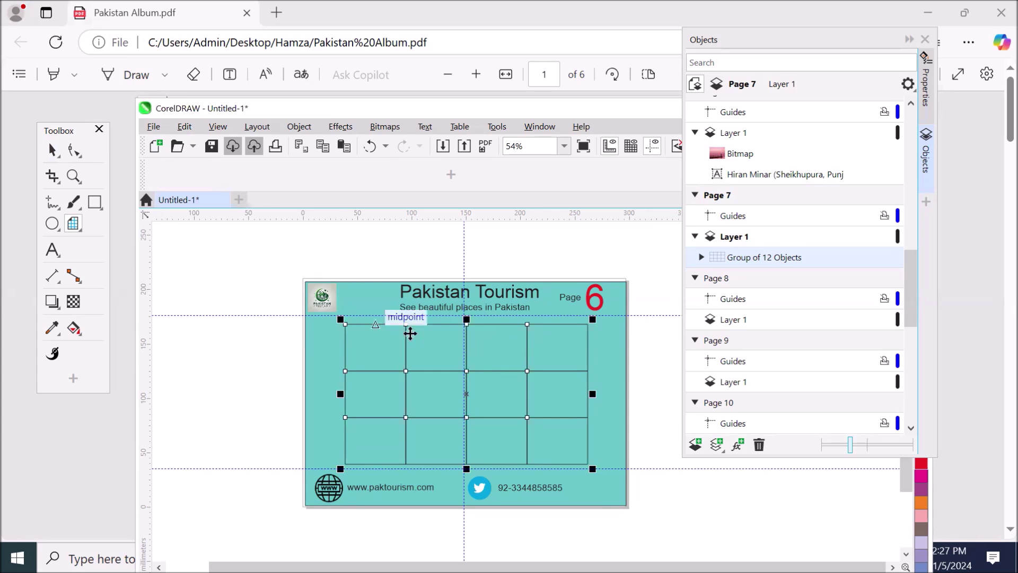
pyautogui.press('Delete')
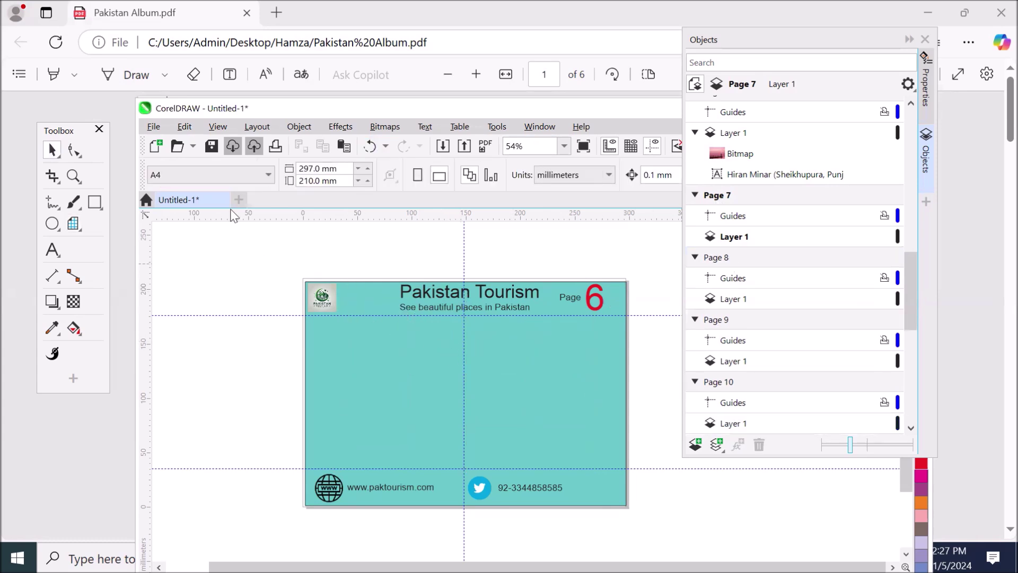
# Draw a rectangle about 53 × 48 mm on page 7 and copy it three times into a two-by-two arrangement.
pyautogui.click(75, 224)
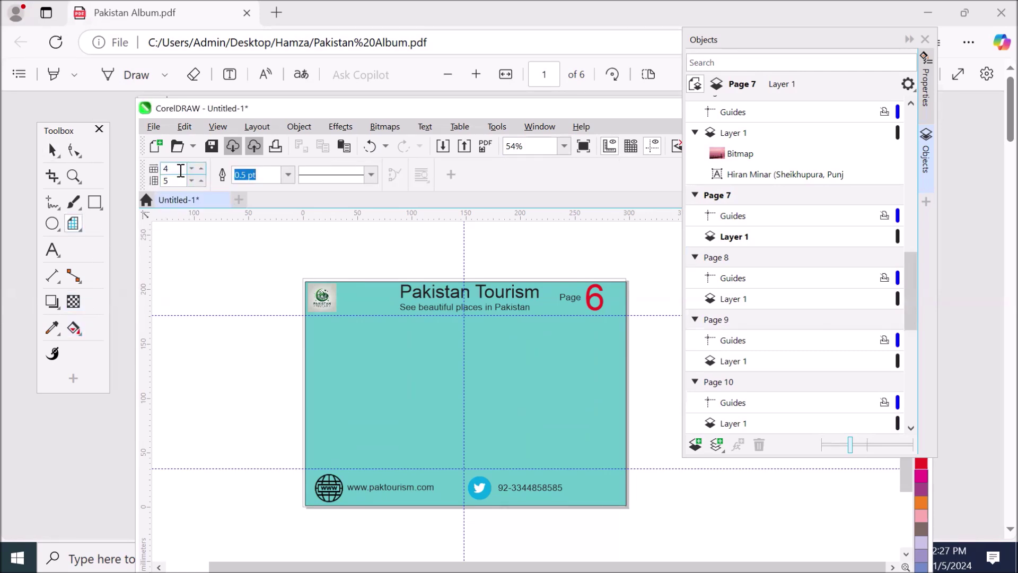
pyautogui.click(167, 181)
pyautogui.click(95, 202)
pyautogui.moveTo(337, 320); pyautogui.dragTo(396, 373)
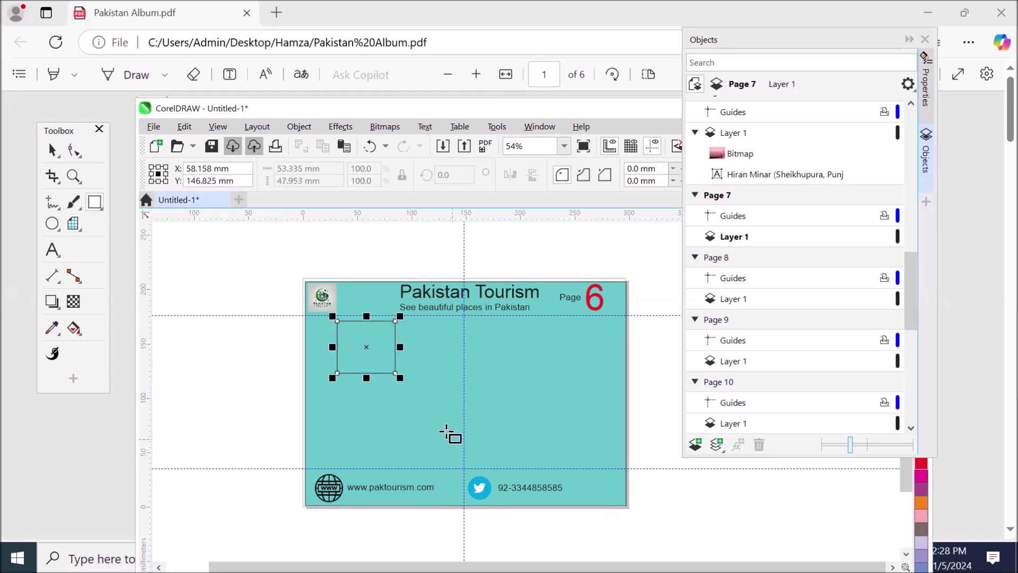
pyautogui.press('space')
pyautogui.moveTo(368, 349); pyautogui.dragTo(537, 412)
pyautogui.rightClick(534, 347)
pyautogui.rightClick(357, 409)
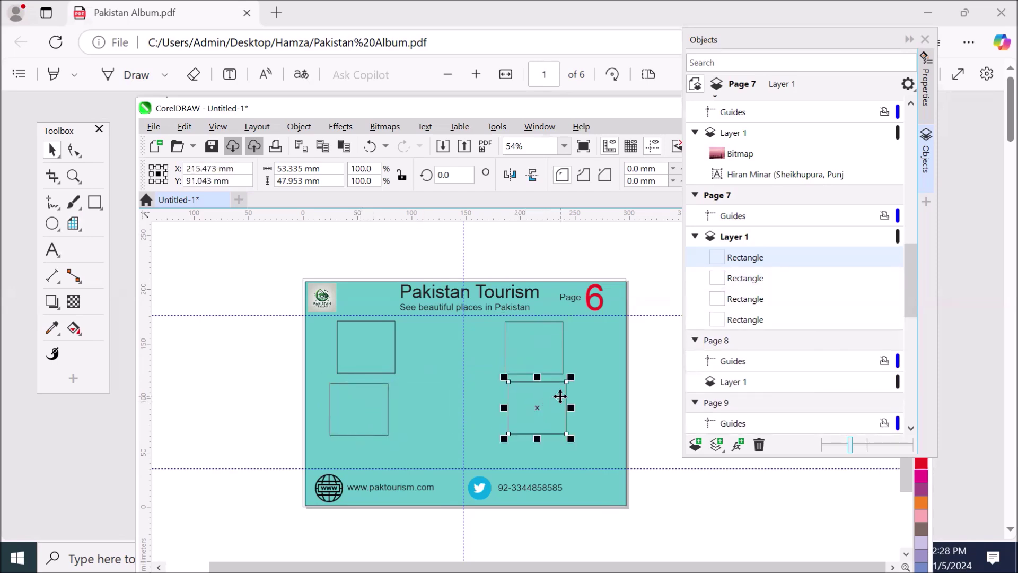
# Undo the rectangle and its three copies.
pyautogui.hotkey('ctrl', 'z')
pyautogui.hotkey('ctrl', 'z')
pyautogui.hotkey('ctrl', 'z')
pyautogui.hotkey('ctrl', 'z')
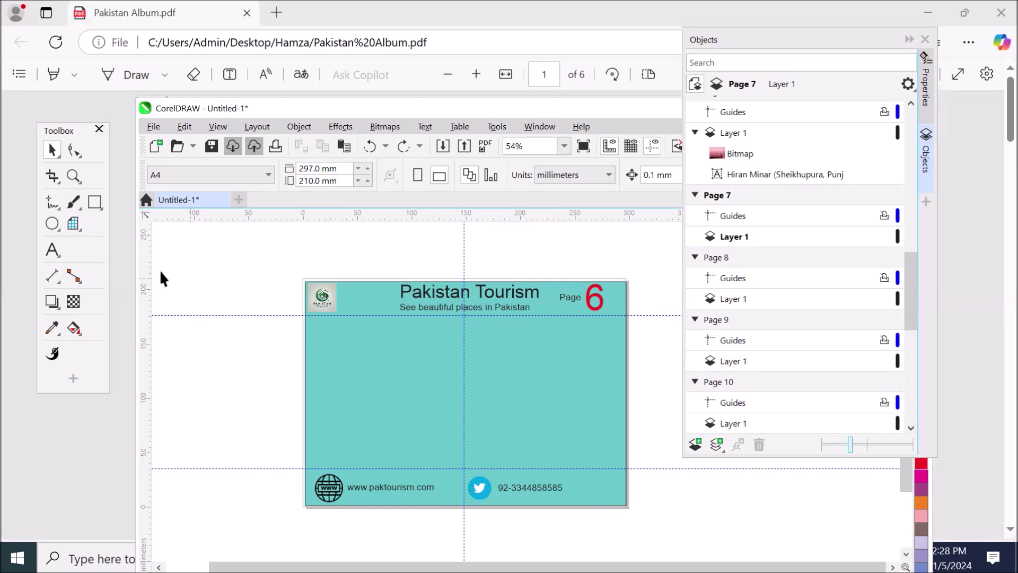
# Draw a Graph Paper grid with 2 columns and 4 rows, about 233 × 131 mm, between the guidelines on page 7.
pyautogui.press('d')
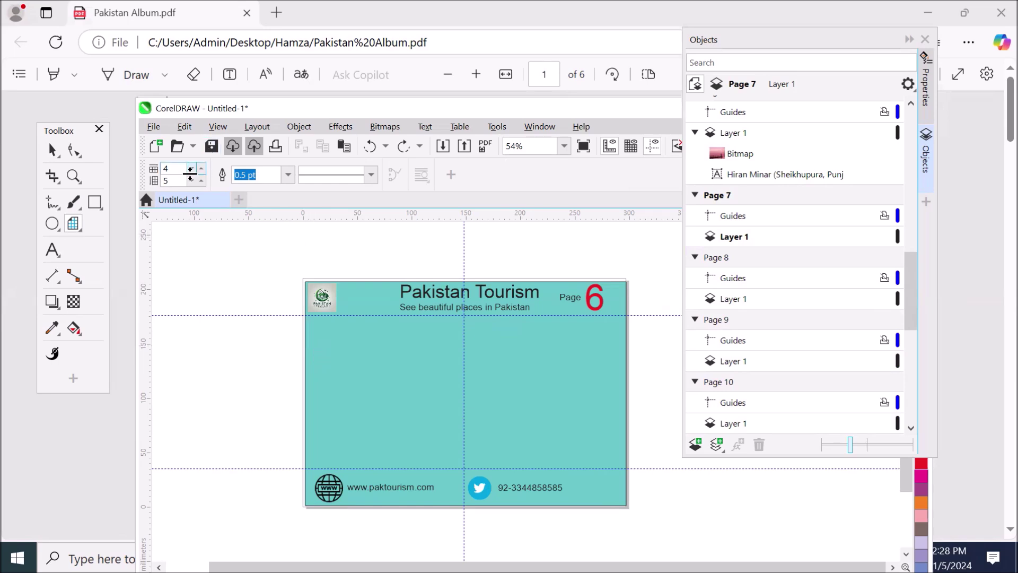
pyautogui.click(191, 169)
pyautogui.click(191, 169)
pyautogui.click(192, 181)
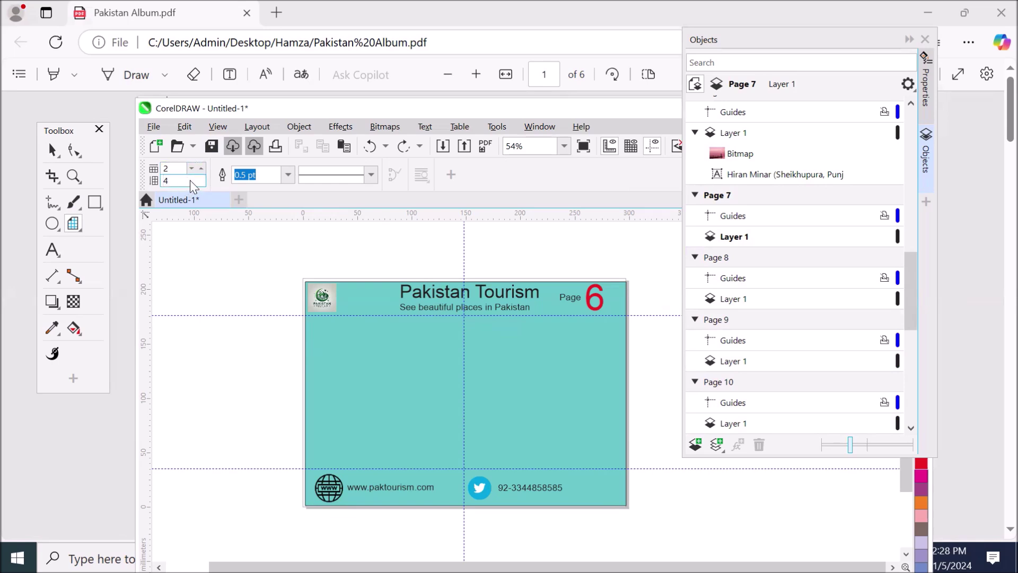
pyautogui.moveTo(339, 325); pyautogui.dragTo(592, 466)
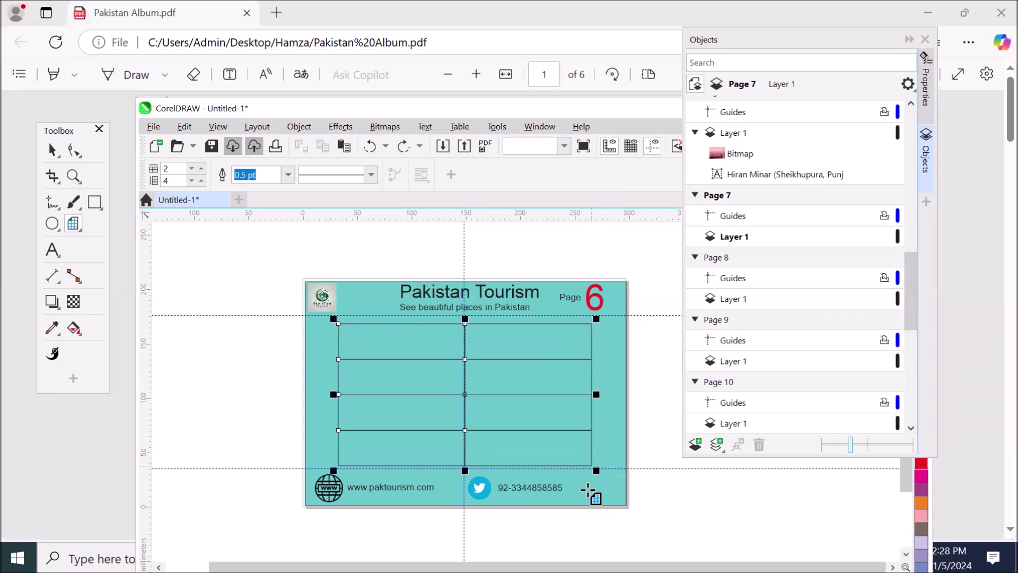
pyautogui.scroll(2, 521, 459)
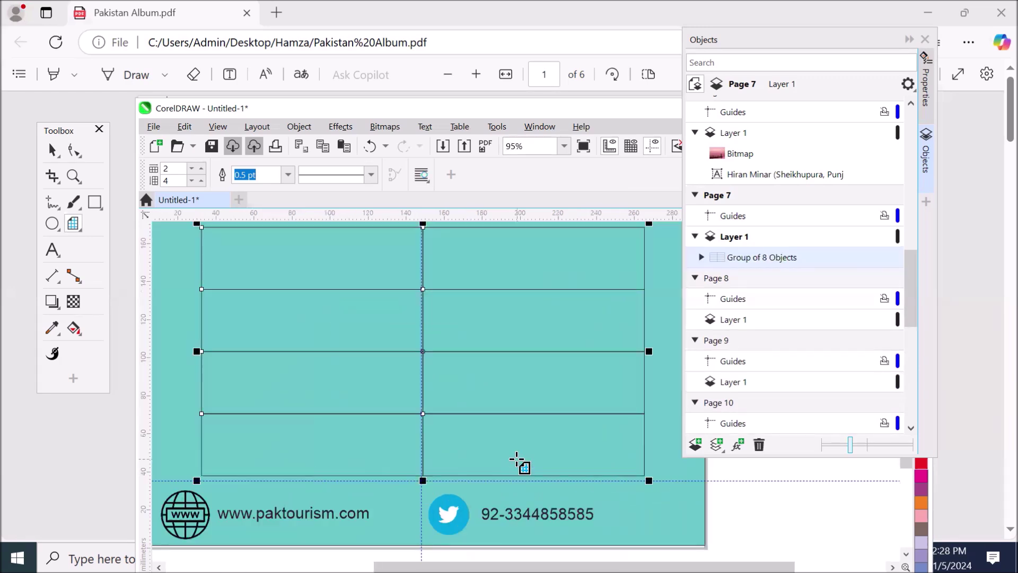
pyautogui.scroll(-1, 517, 458)
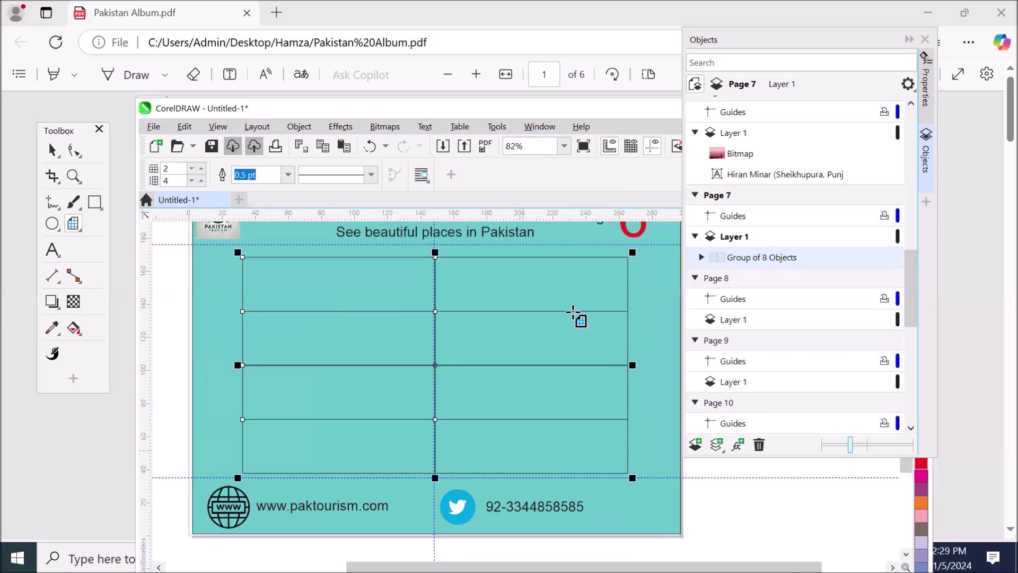
pyautogui.doubleClick(525, 111)
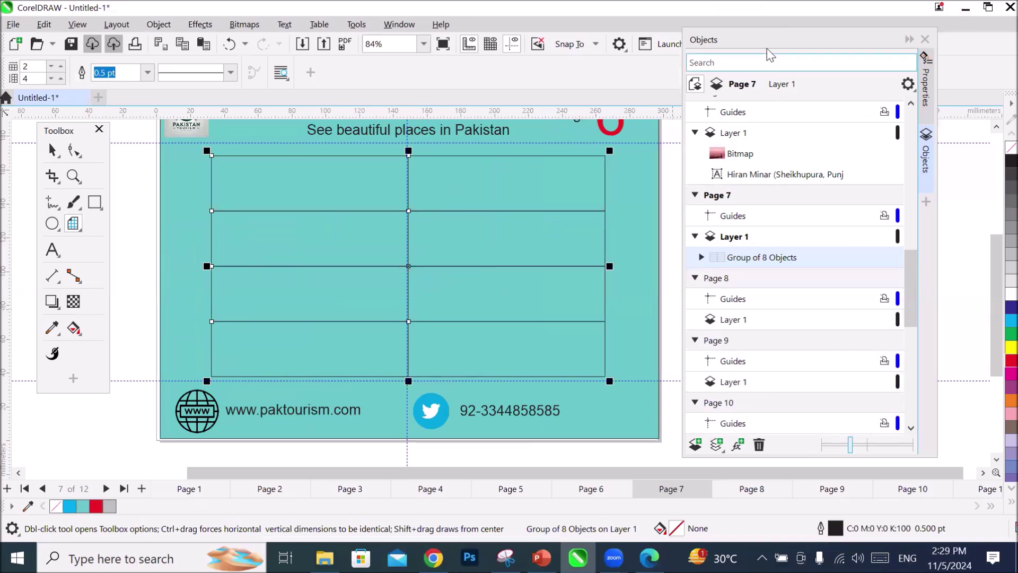
# Import the DALL·E 2024-11-05 13.22.17 picture from Downloads at about 141 × 141 mm and move it to the right of the grid.
pyautogui.click(908, 41)
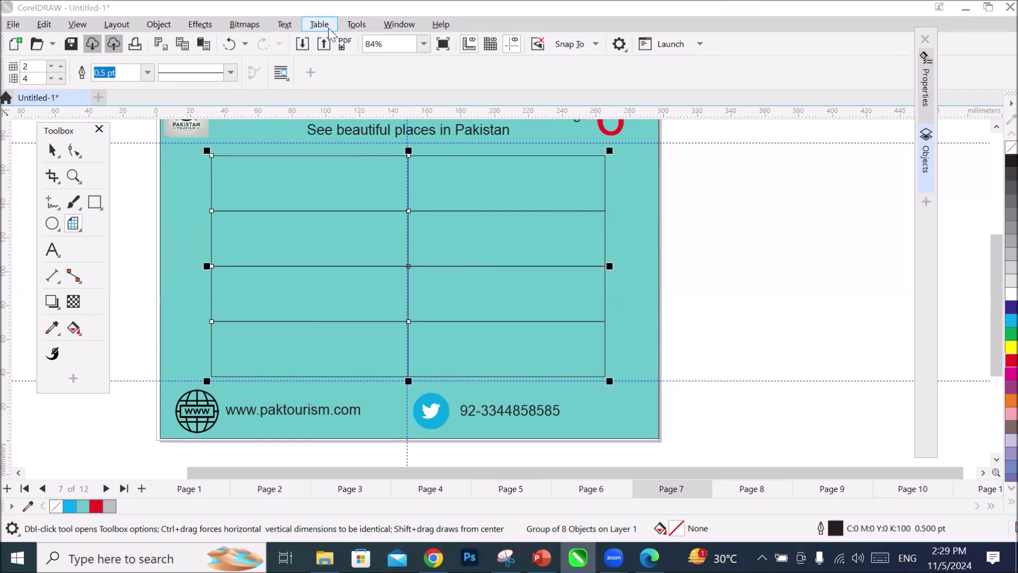
pyautogui.click(304, 46)
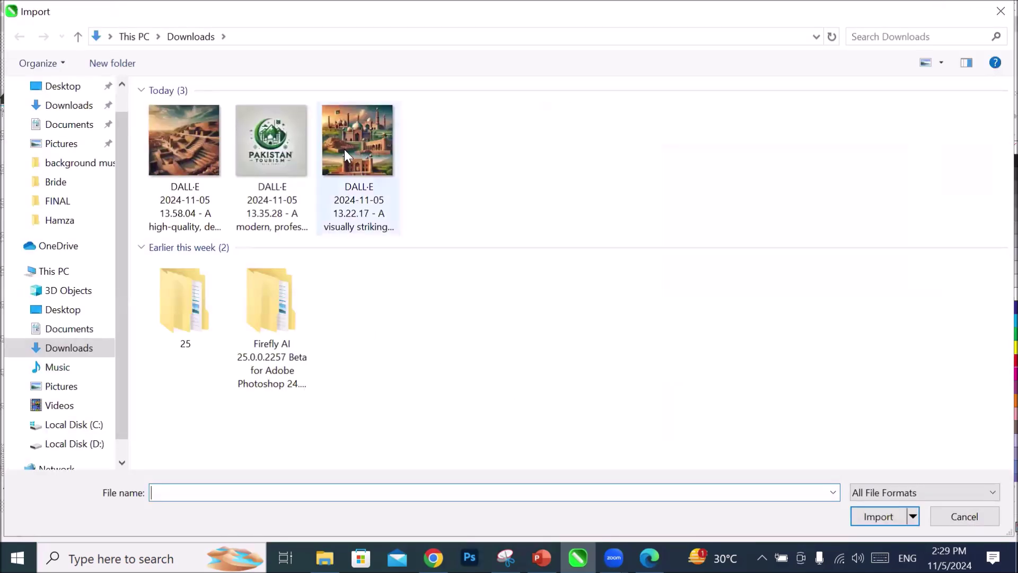
pyautogui.click(366, 165)
pyautogui.click(878, 516)
pyautogui.moveTo(283, 166); pyautogui.dragTo(625, 386)
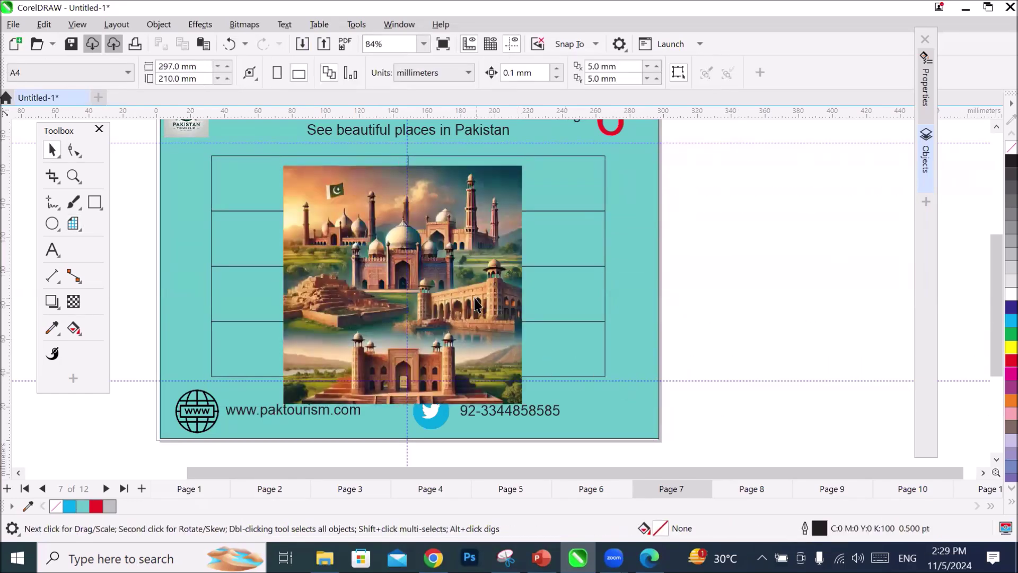
pyautogui.moveTo(471, 280); pyautogui.dragTo(791, 279)
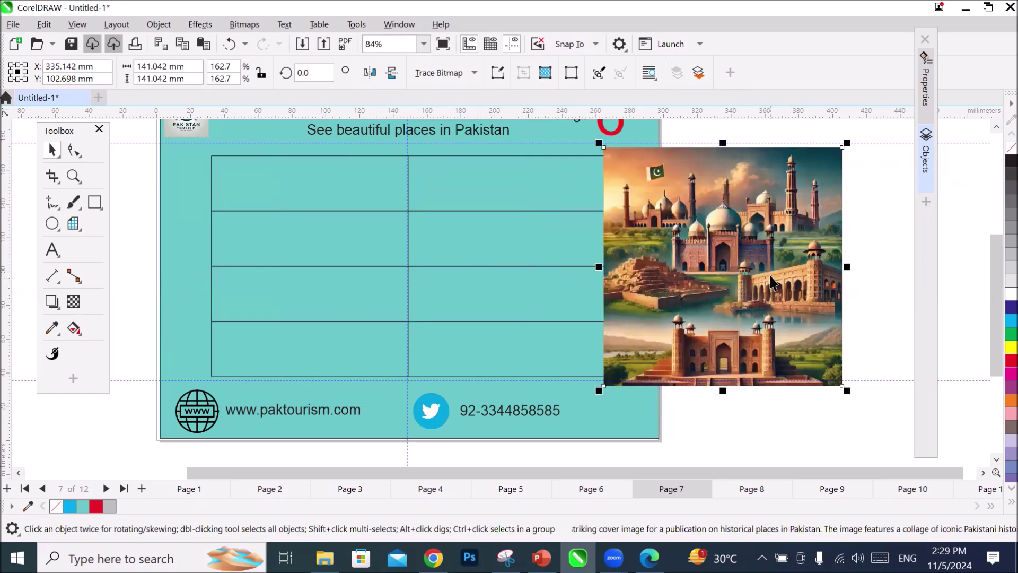
# PowerClip the imported picture inside the grid group.
pyautogui.moveTo(772, 285); pyautogui.dragTo(470, 248)
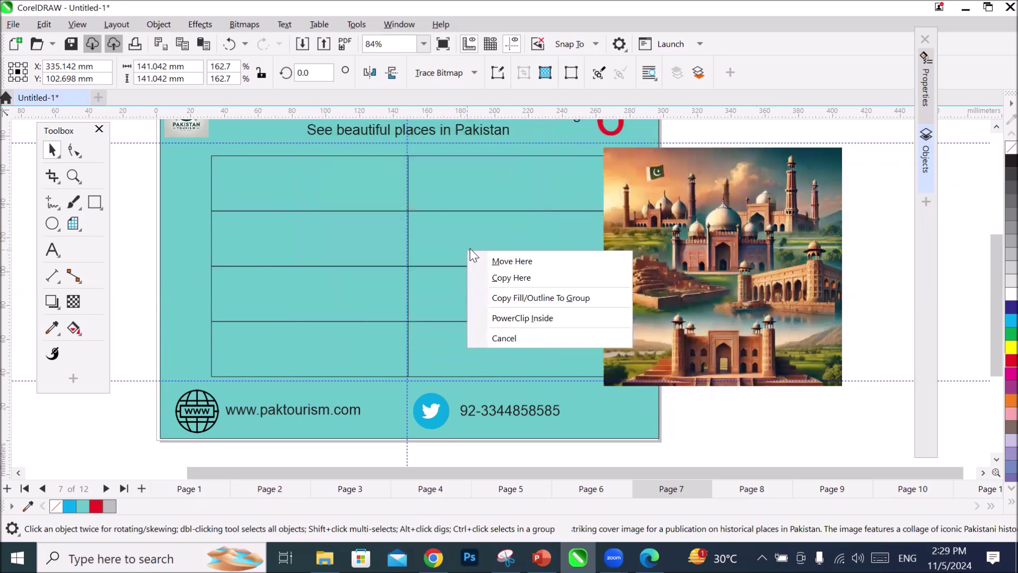
pyautogui.click(572, 318)
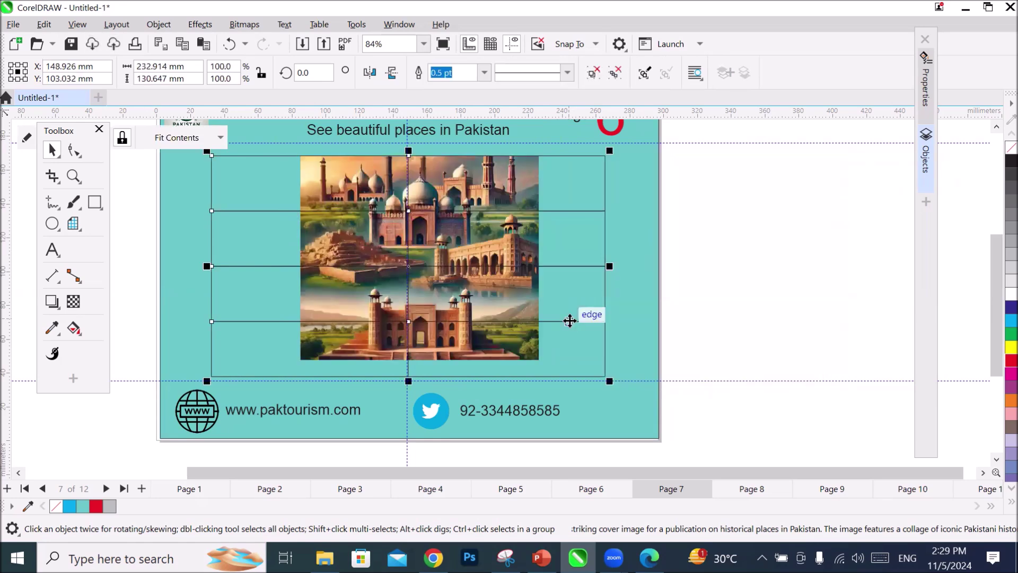
# Try stretching the clipped picture to fill the grid and moving the PowerClip group, undoing both changes.
pyautogui.click(218, 139)
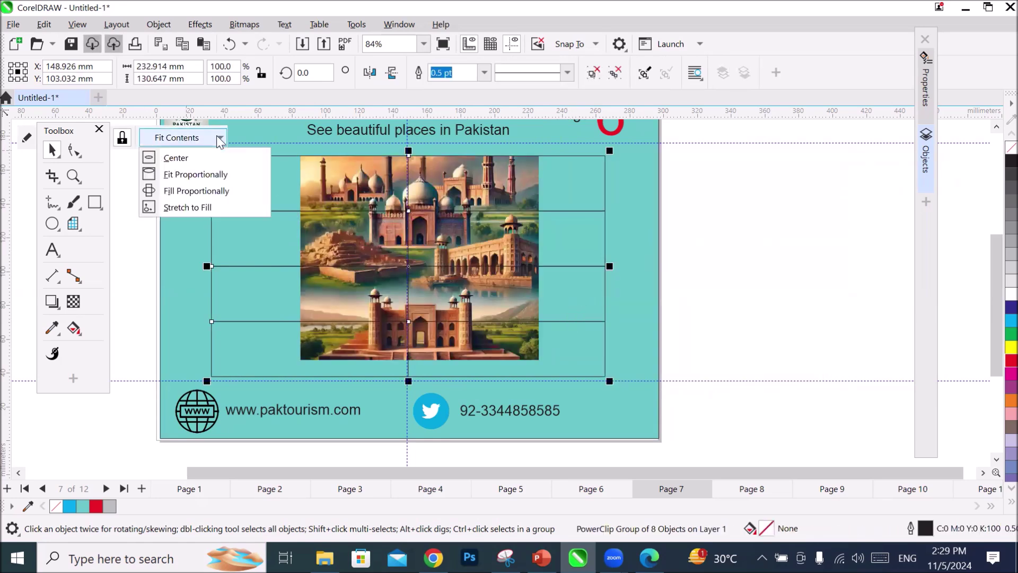
pyautogui.click(209, 208)
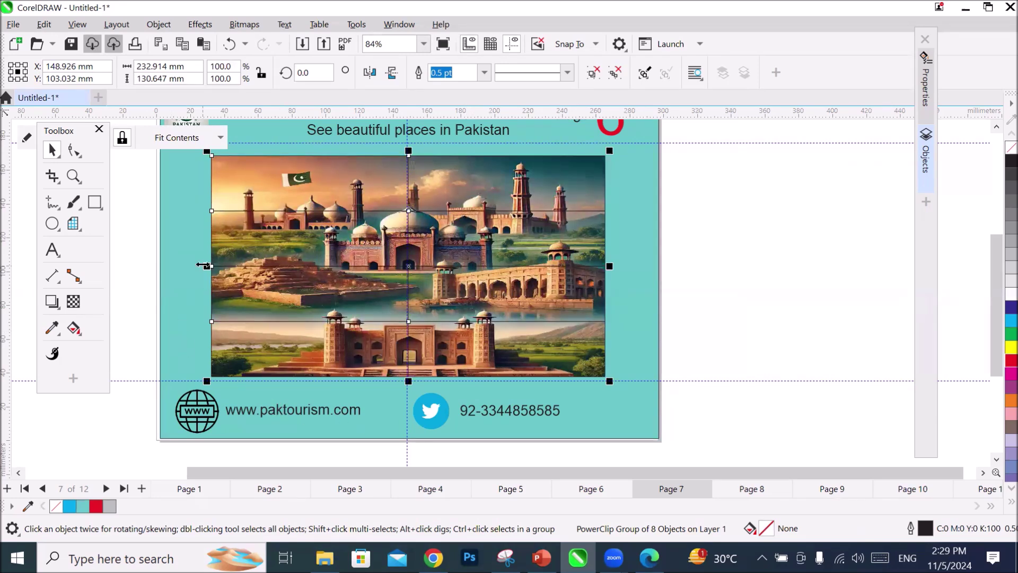
pyautogui.scroll(1, 206, 266)
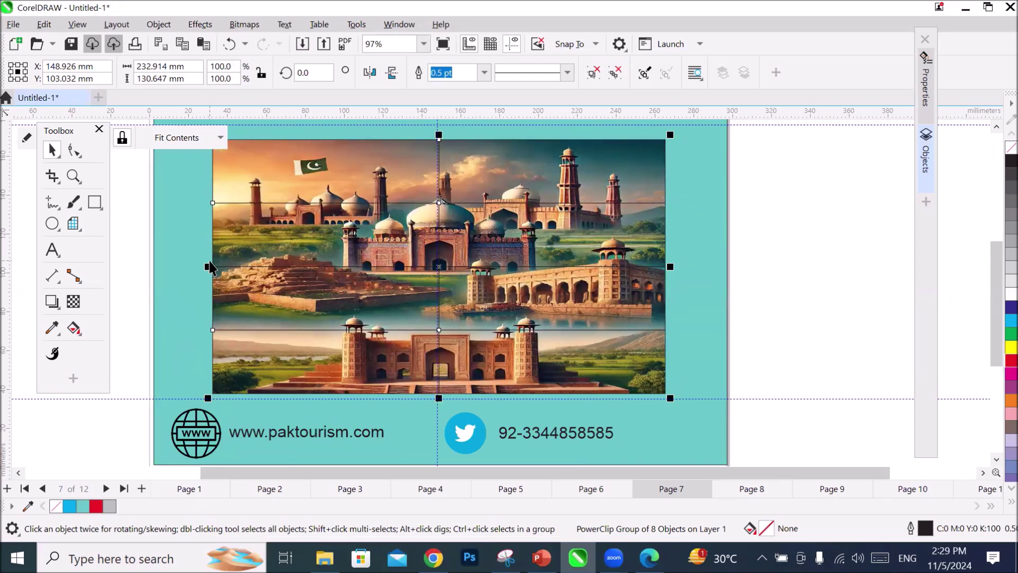
pyautogui.hotkey('ctrl', 'z')
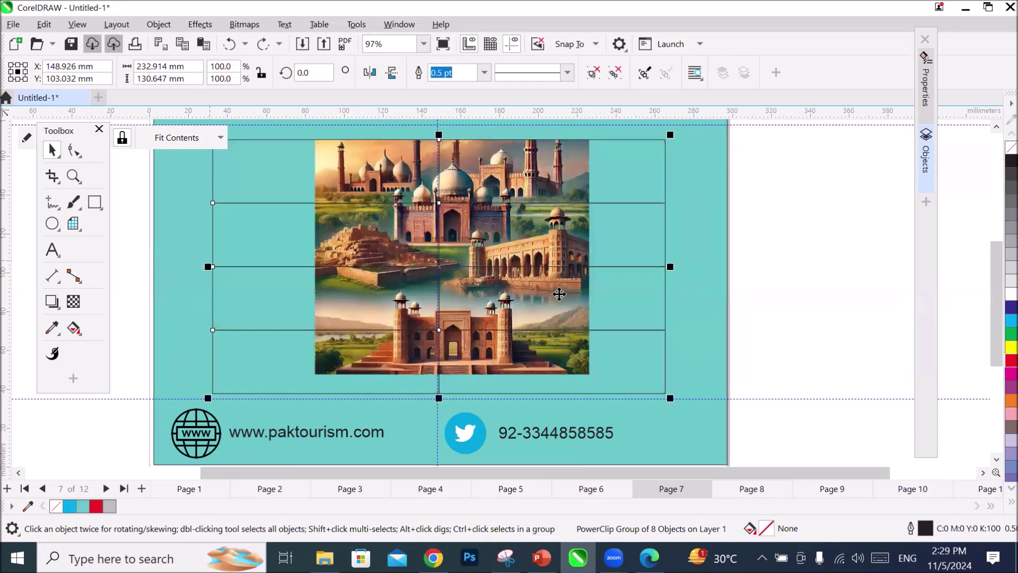
pyautogui.click(734, 270)
pyautogui.moveTo(485, 267); pyautogui.dragTo(585, 256)
pyautogui.hotkey('ctrl', 'z')
# Extract the picture from the PowerClip grid, move it out to the right of the grid, and select the empty grid frame.
pyautogui.moveTo(63, 137); pyautogui.dragTo(53, 220)
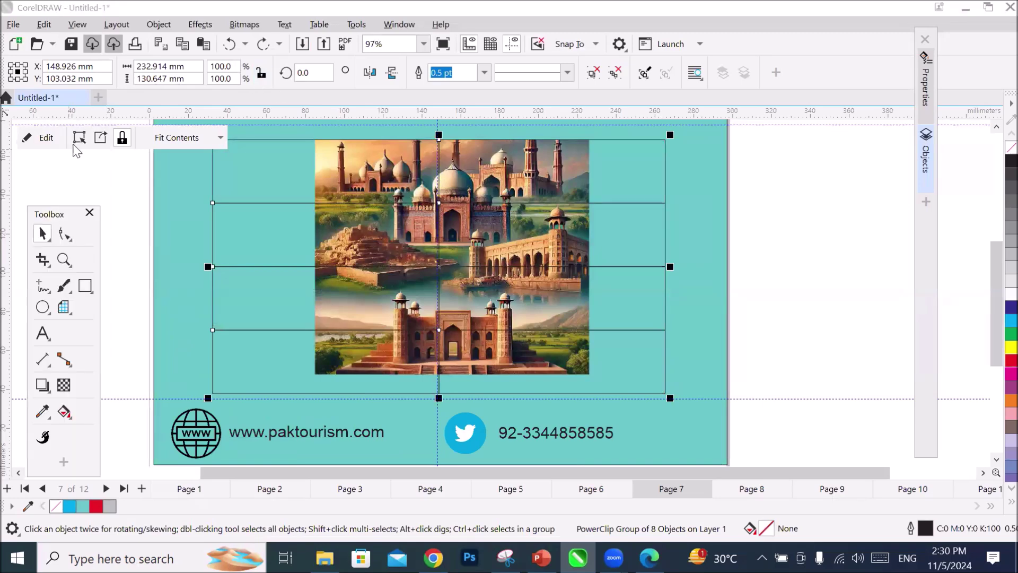
pyautogui.click(97, 137)
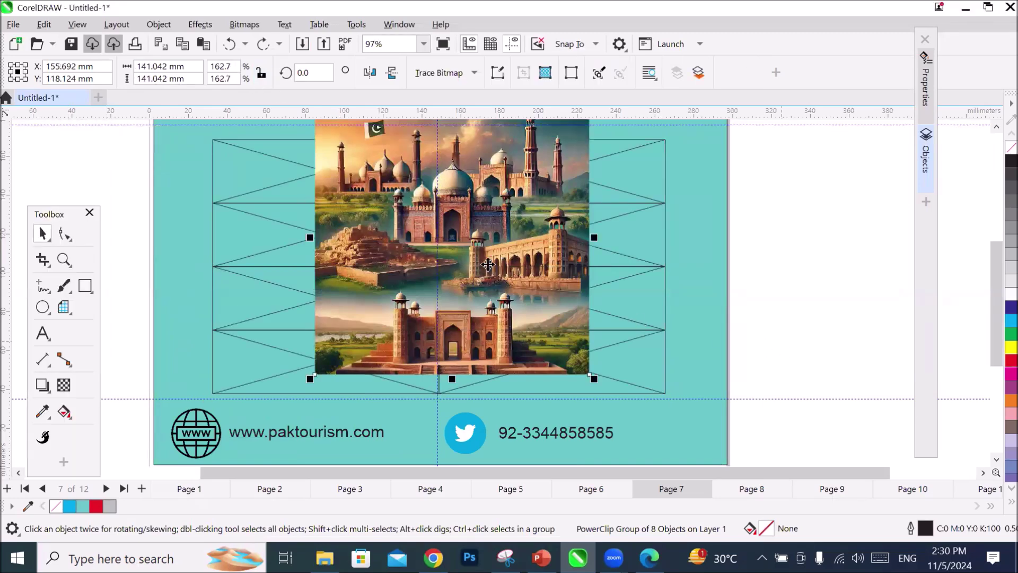
pyautogui.moveTo(530, 273); pyautogui.dragTo(850, 314)
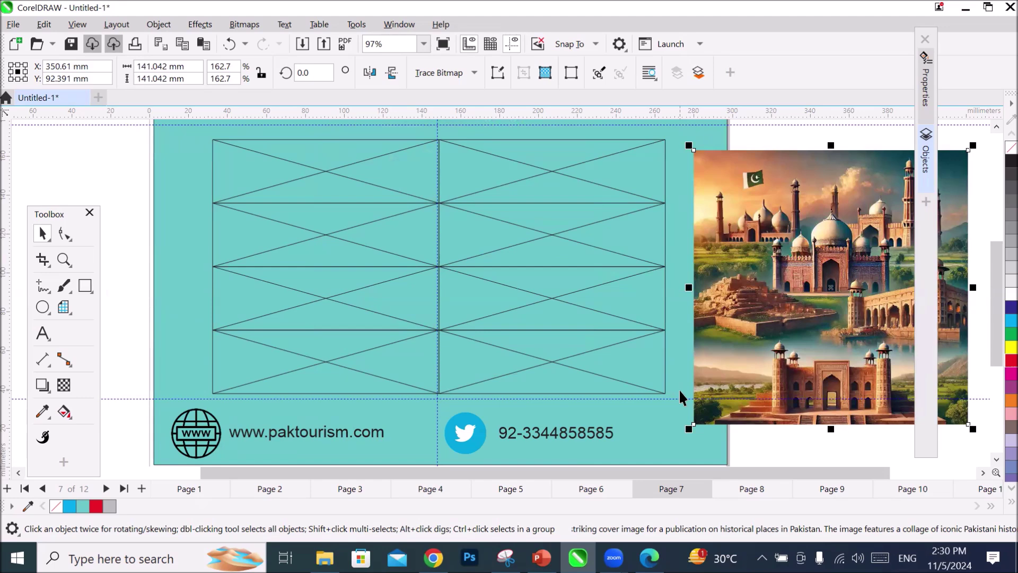
pyautogui.click(551, 267)
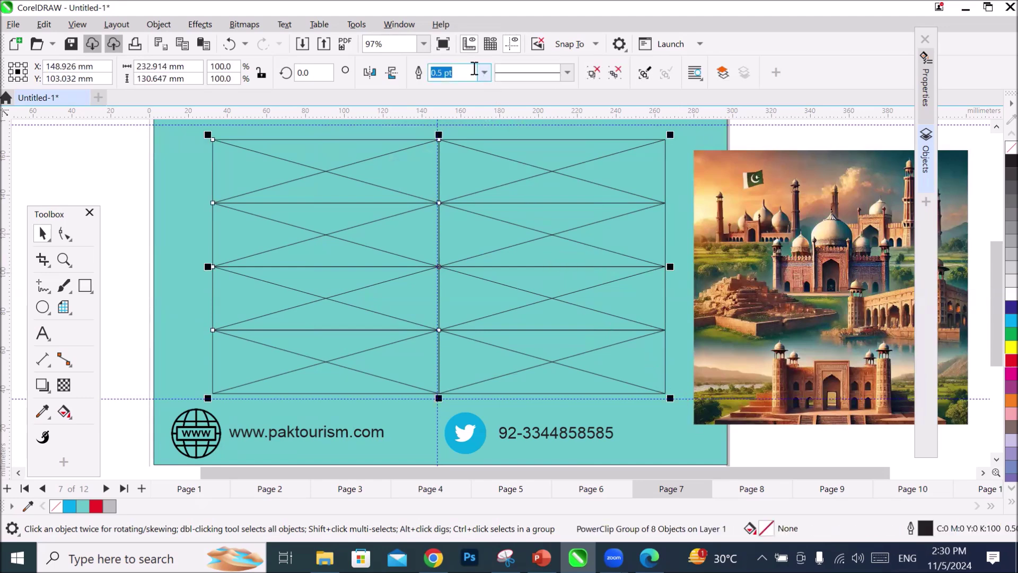
# Give the grid frame a 10 pt red outline and a yellow fill.
pyautogui.click(484, 72)
pyautogui.click(477, 199)
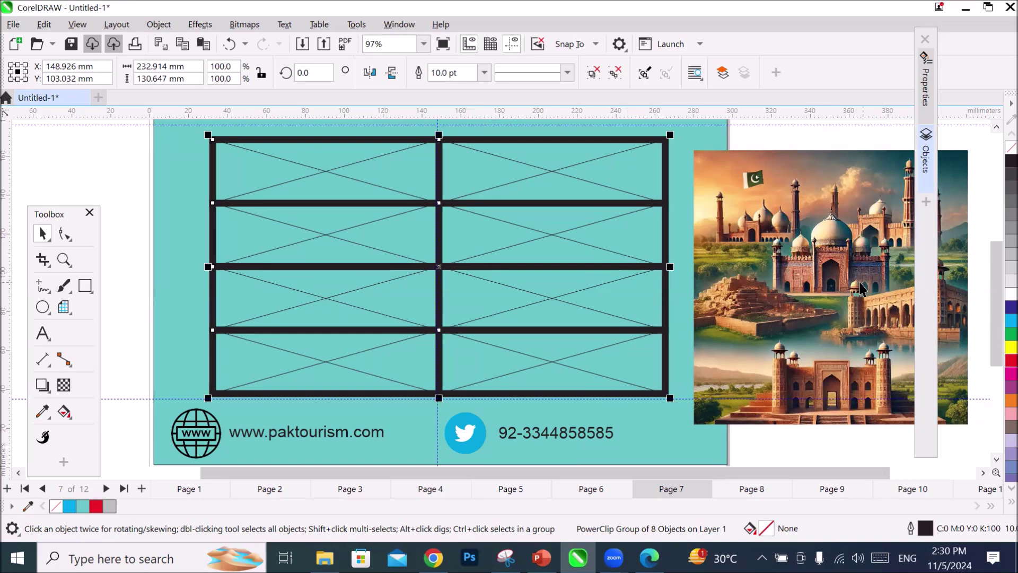
pyautogui.rightClick(996, 363)
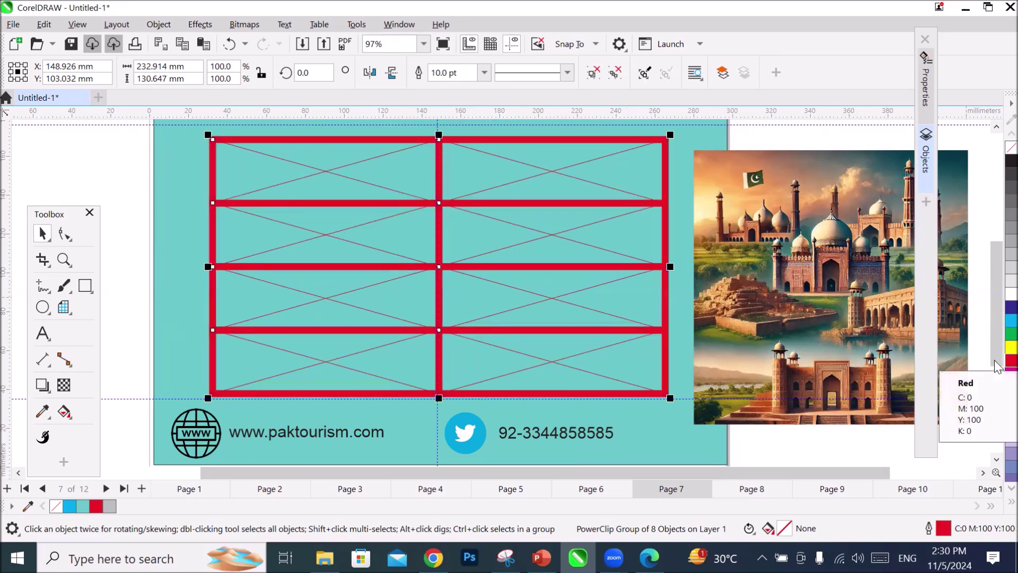
pyautogui.click(996, 354)
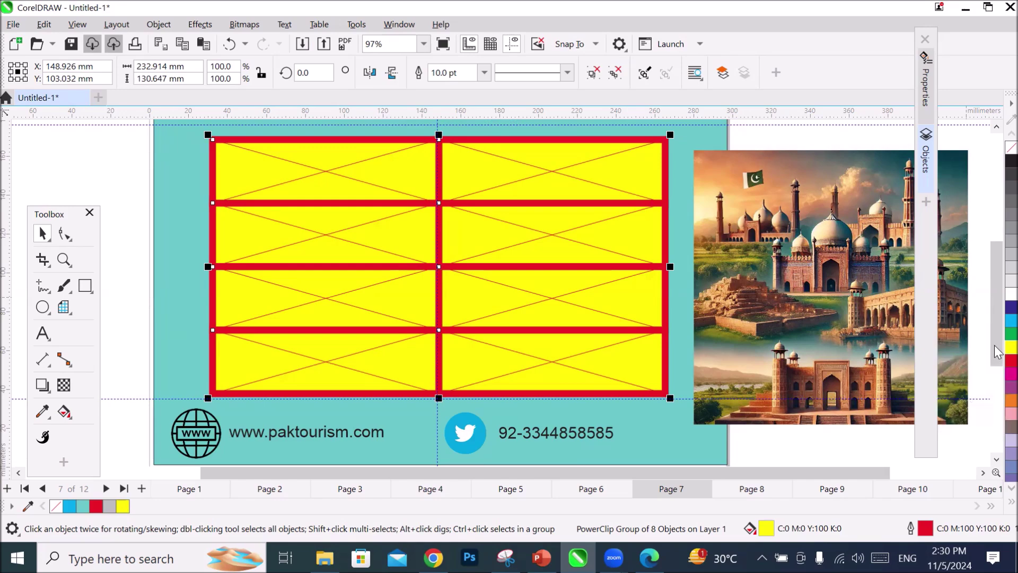
# PowerClip the monuments picture inside the red and yellow grid and stretch it to fill the frame.
pyautogui.click(845, 249)
pyautogui.moveTo(839, 245); pyautogui.dragTo(501, 257)
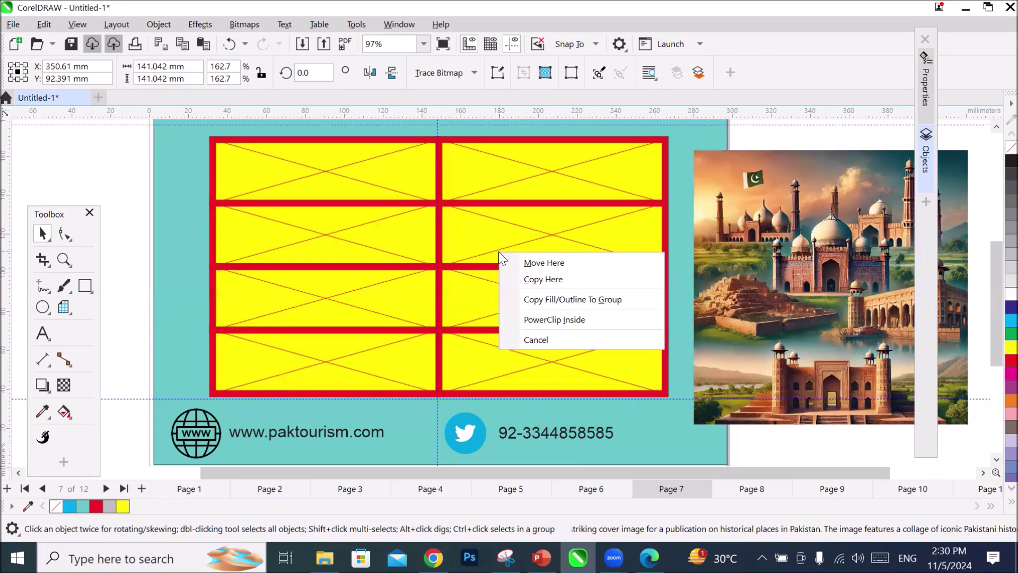
pyautogui.click(590, 319)
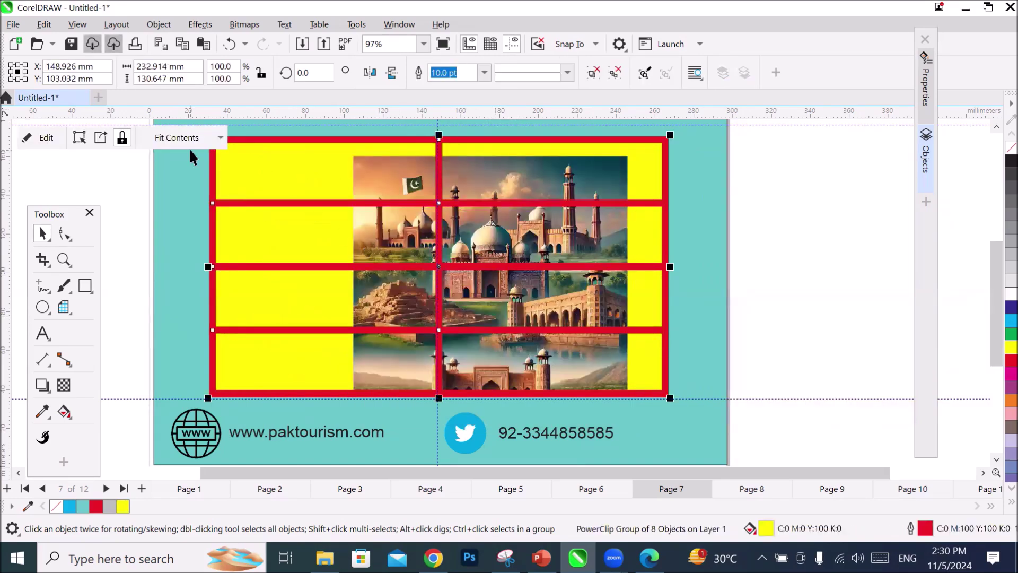
pyautogui.click(219, 139)
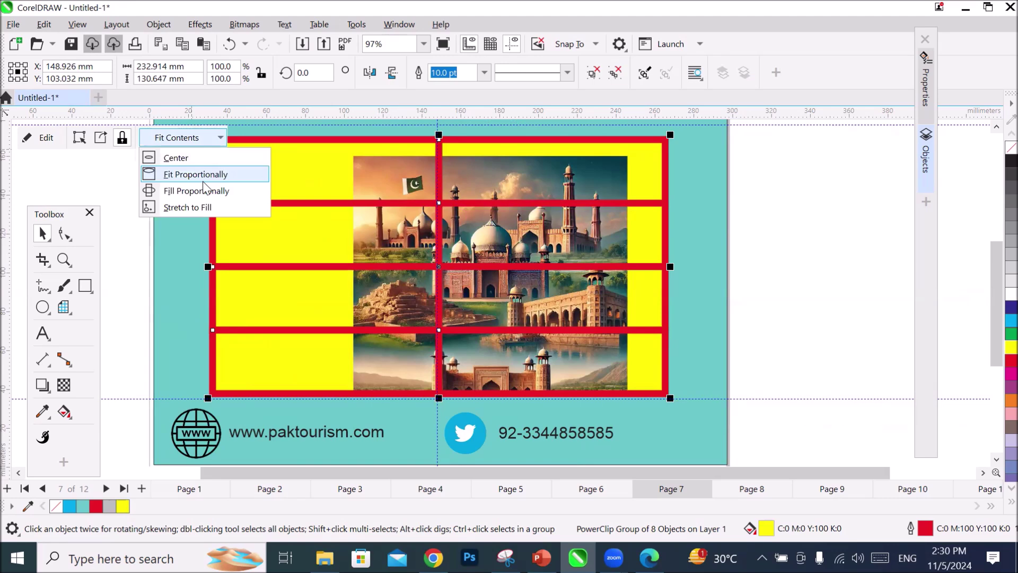
pyautogui.click(203, 207)
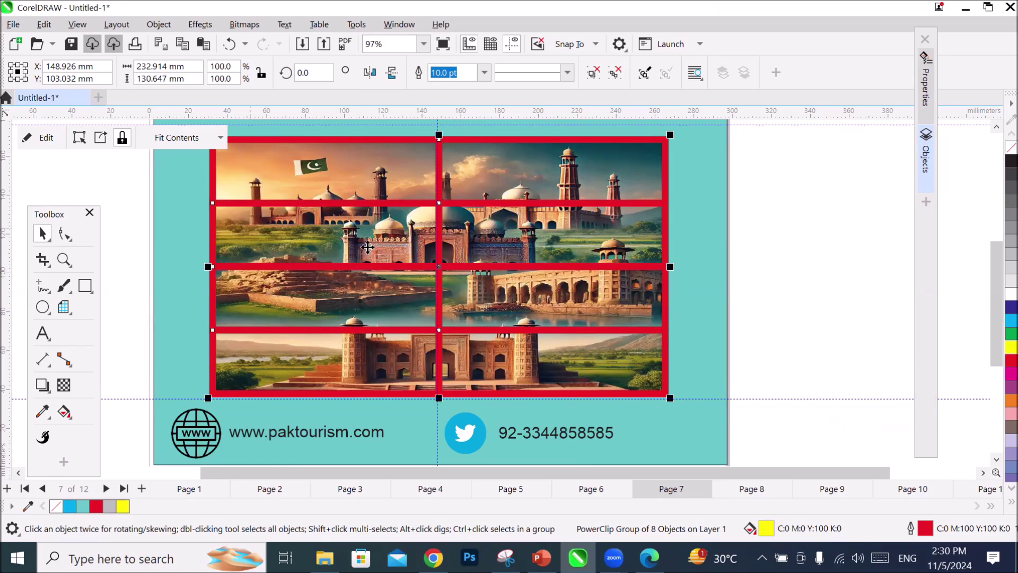
# Ungroup the PowerClip grid so that each picture-filled cell is a separate object.
pyautogui.click(343, 185)
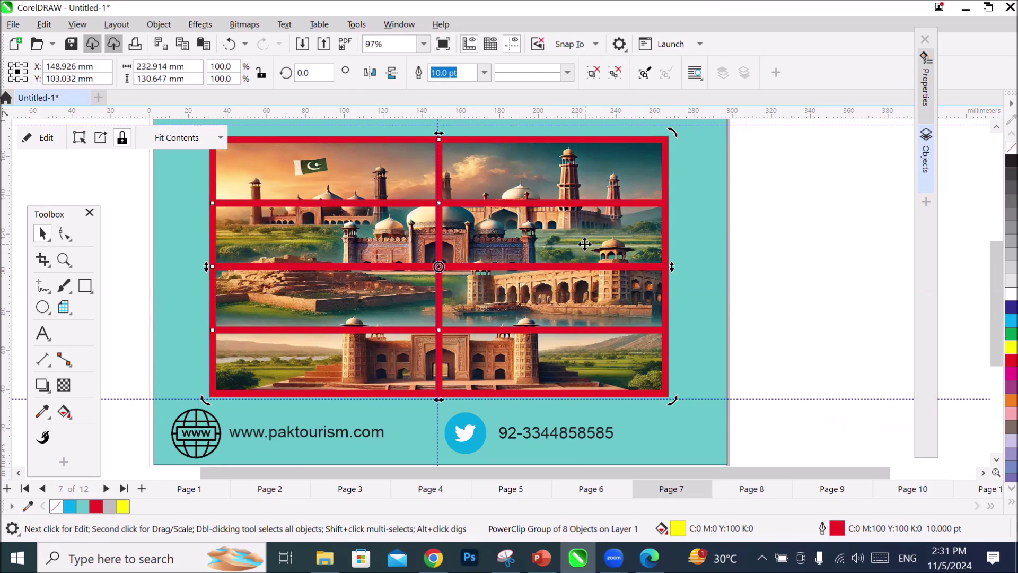
pyautogui.rightClick(518, 232)
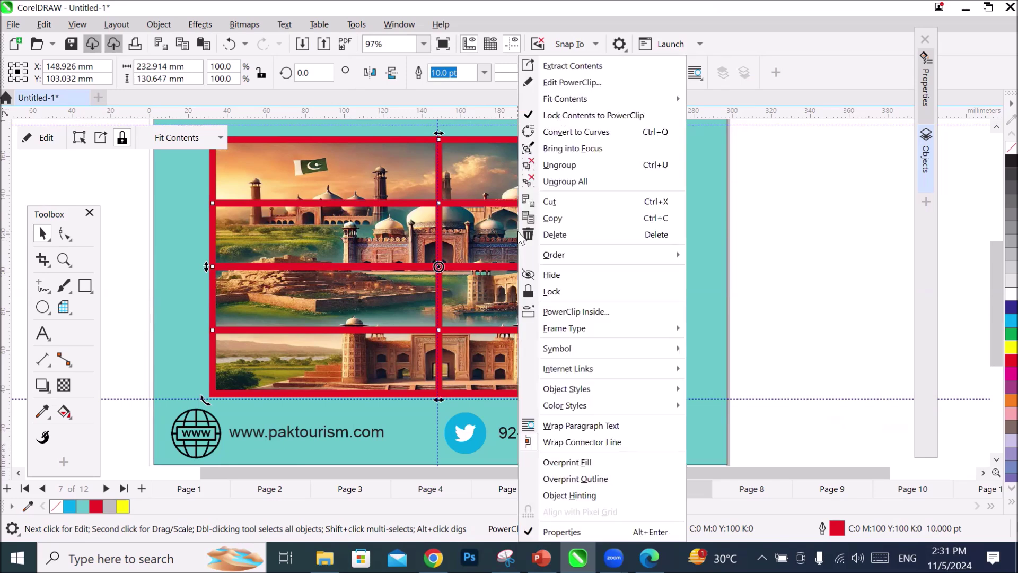
pyautogui.click(384, 245)
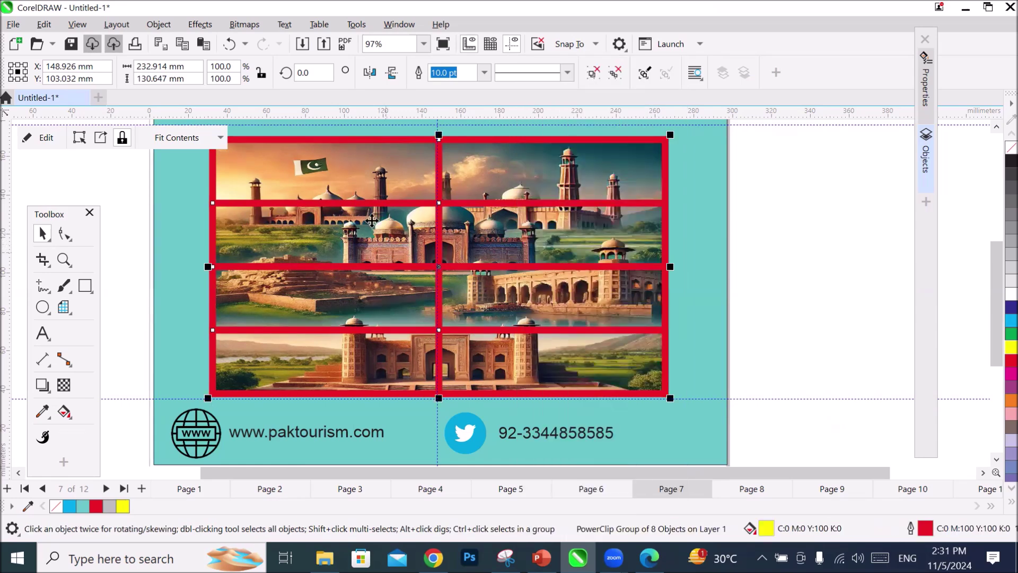
pyautogui.click(786, 207)
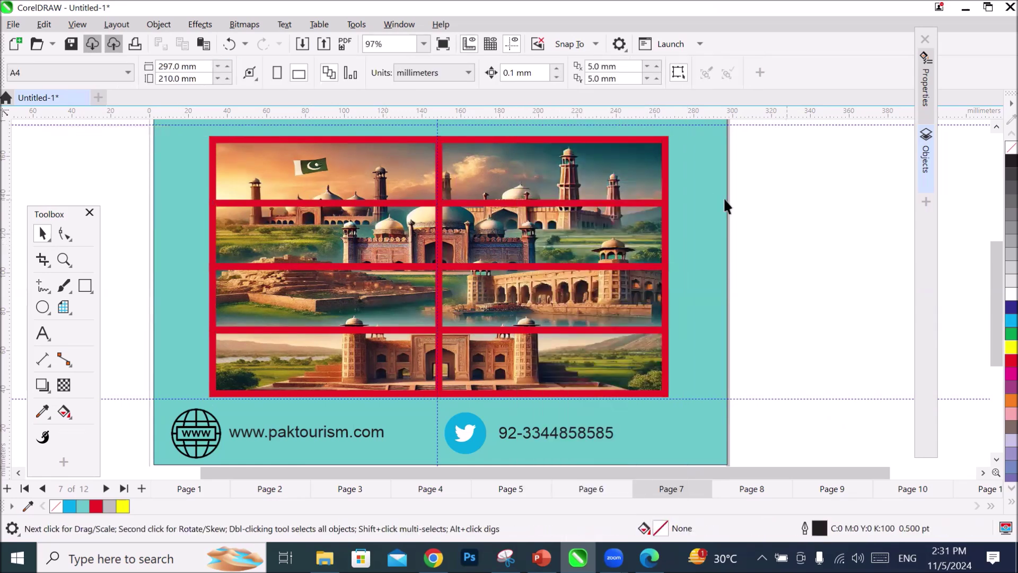
pyautogui.click(398, 208)
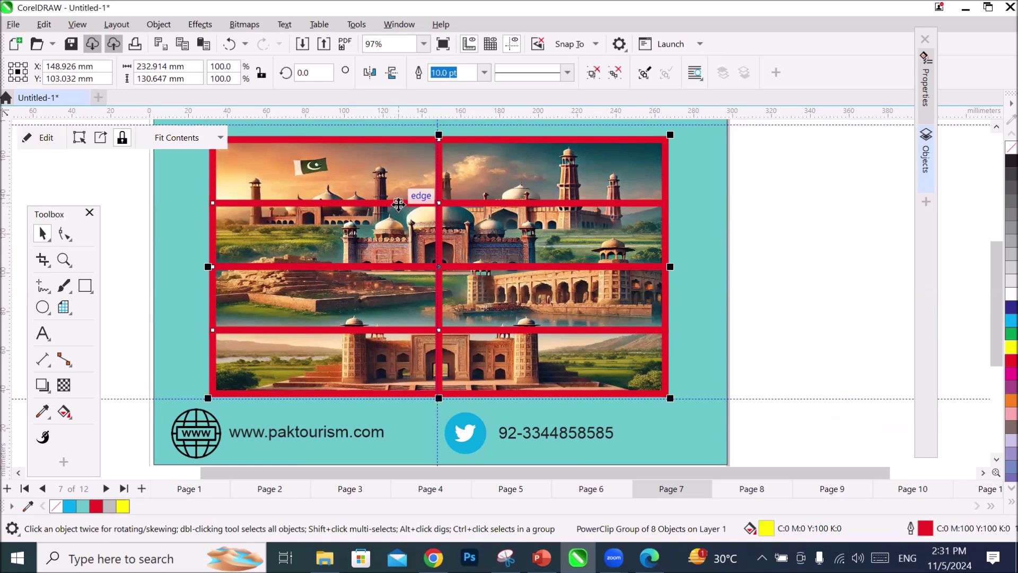
pyautogui.rightClick(398, 204)
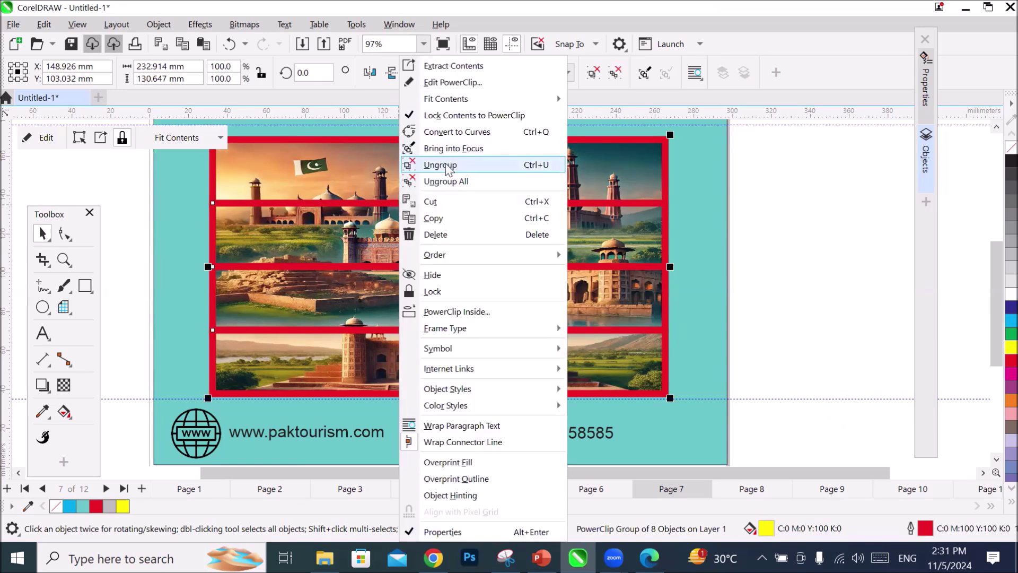
pyautogui.click(459, 166)
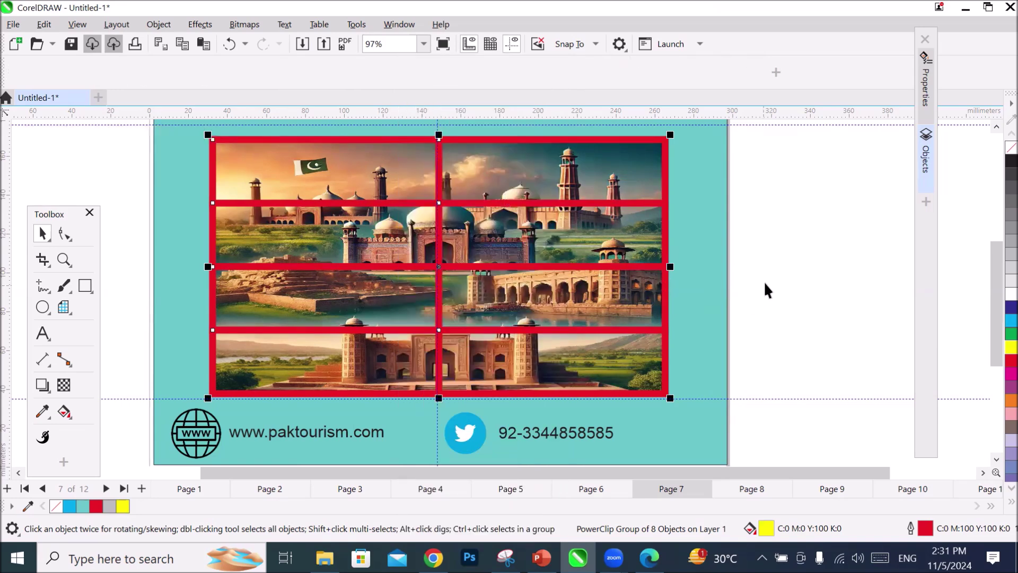
# Spread the eight picture-filled cells apart, moving the two columns' pieces to separate positions over and beside the page.
pyautogui.click(596, 172)
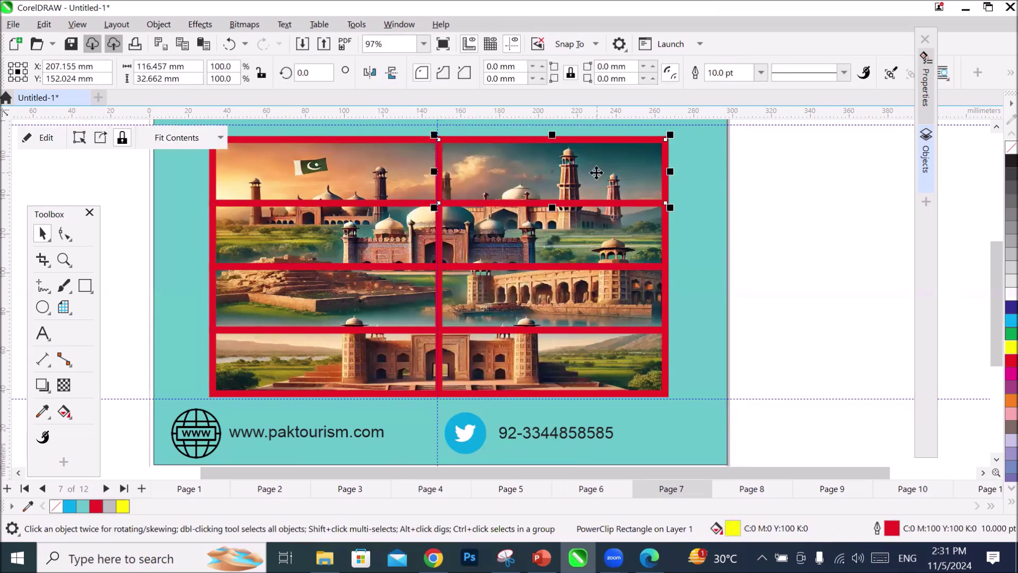
pyautogui.click(561, 234)
pyautogui.moveTo(580, 363); pyautogui.dragTo(710, 378)
pyautogui.moveTo(594, 416); pyautogui.dragTo(653, 199)
pyautogui.moveTo(773, 162); pyautogui.dragTo(773, 241)
pyautogui.moveTo(607, 294); pyautogui.dragTo(748, 308)
pyautogui.moveTo(294, 184); pyautogui.dragTo(471, 183)
pyautogui.moveTo(278, 383); pyautogui.dragTo(276, 416)
pyautogui.moveTo(270, 308); pyautogui.dragTo(238, 325)
pyautogui.moveTo(248, 241); pyautogui.dragTo(180, 225)
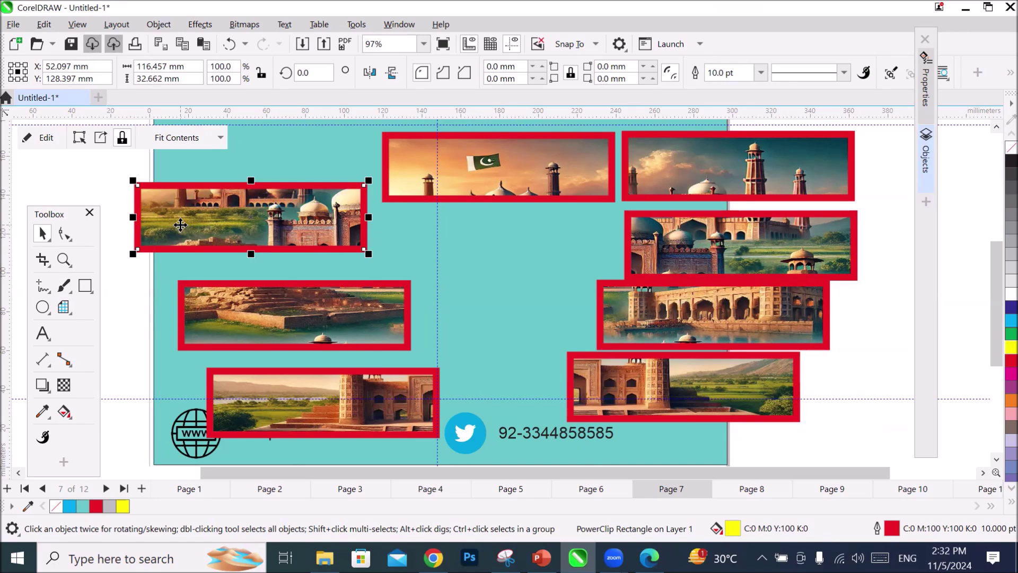
# Delete all eight picture pieces together with the website and phone texts caught in the same selection.
pyautogui.scroll(-3, 180, 225)
pyautogui.moveTo(595, 158); pyautogui.dragTo(150, 353)
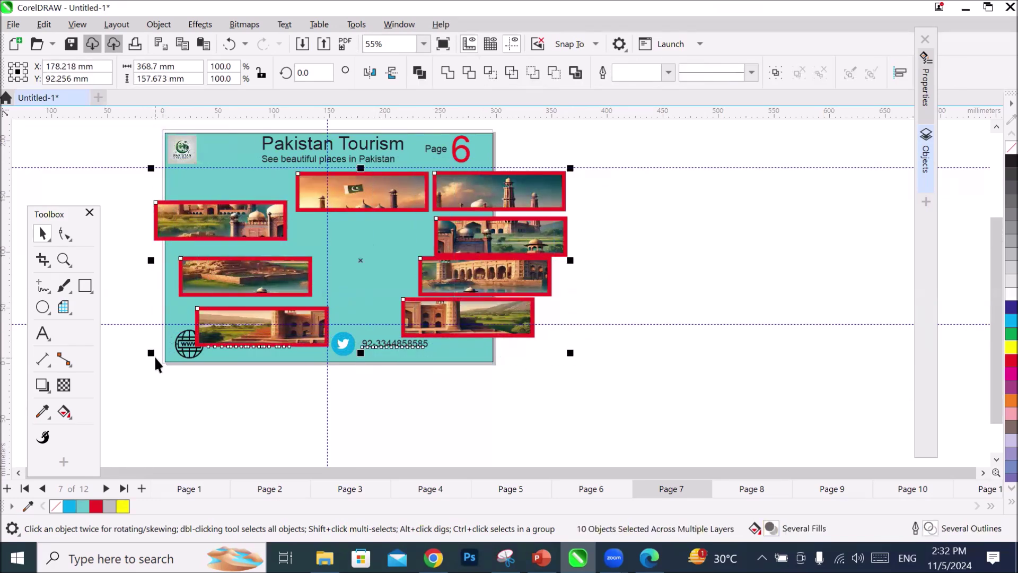
pyautogui.press('Delete')
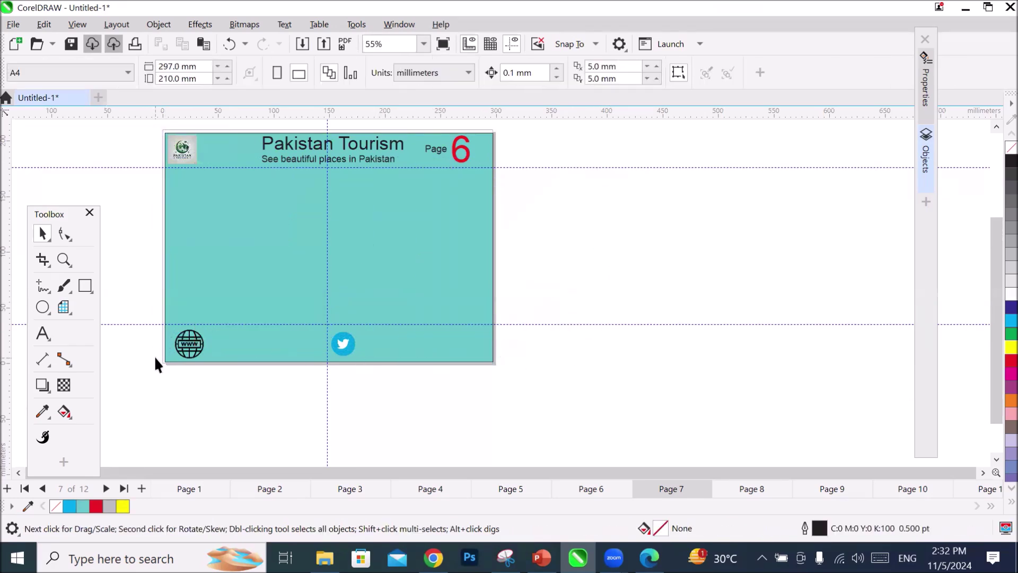
# Draw a 2-column, 4-row Graph Paper grid about 179 × 185 mm beside the page and ungroup it.
pyautogui.click(64, 307)
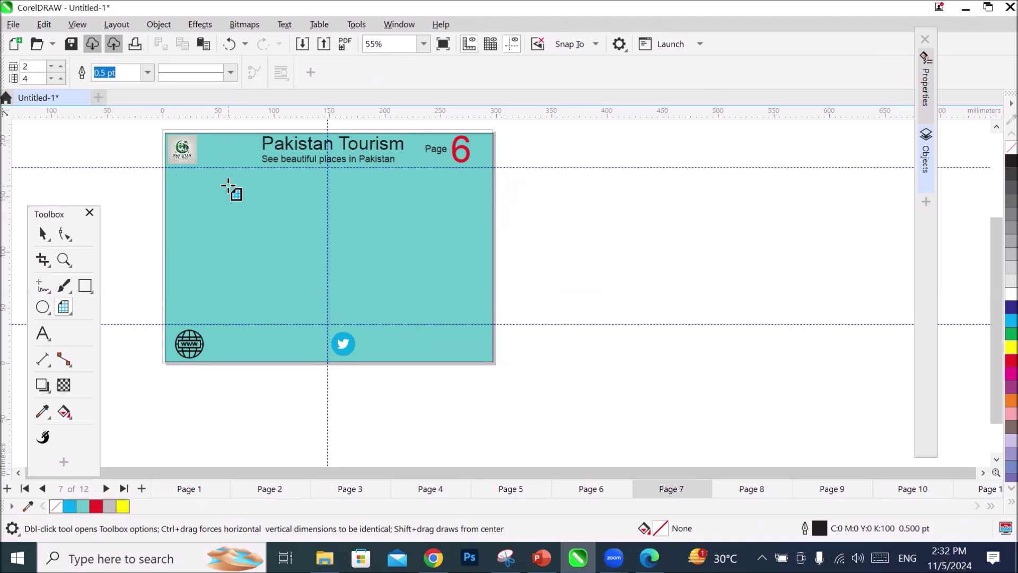
pyautogui.moveTo(538, 160); pyautogui.dragTo(738, 365)
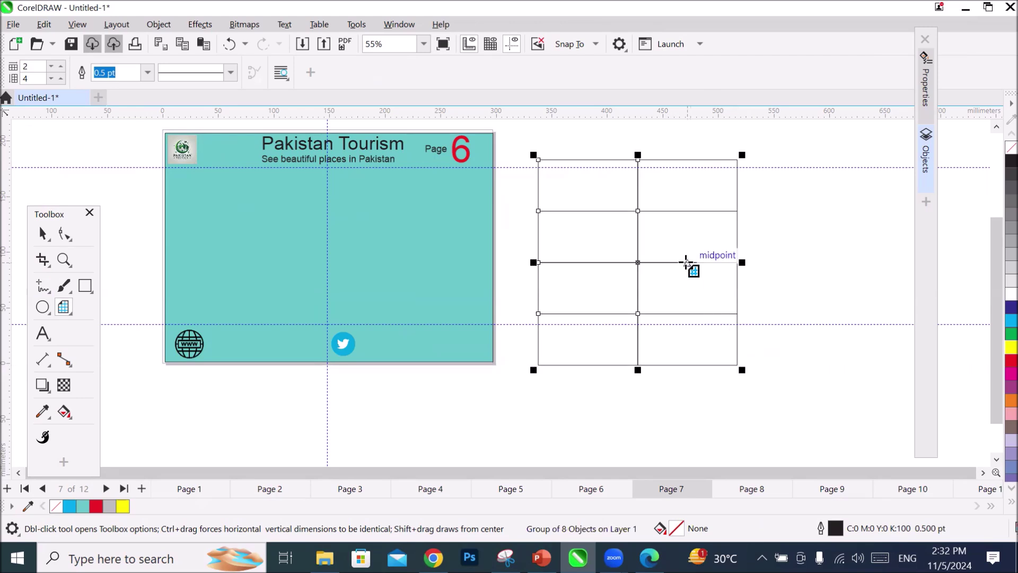
pyautogui.click(63, 212)
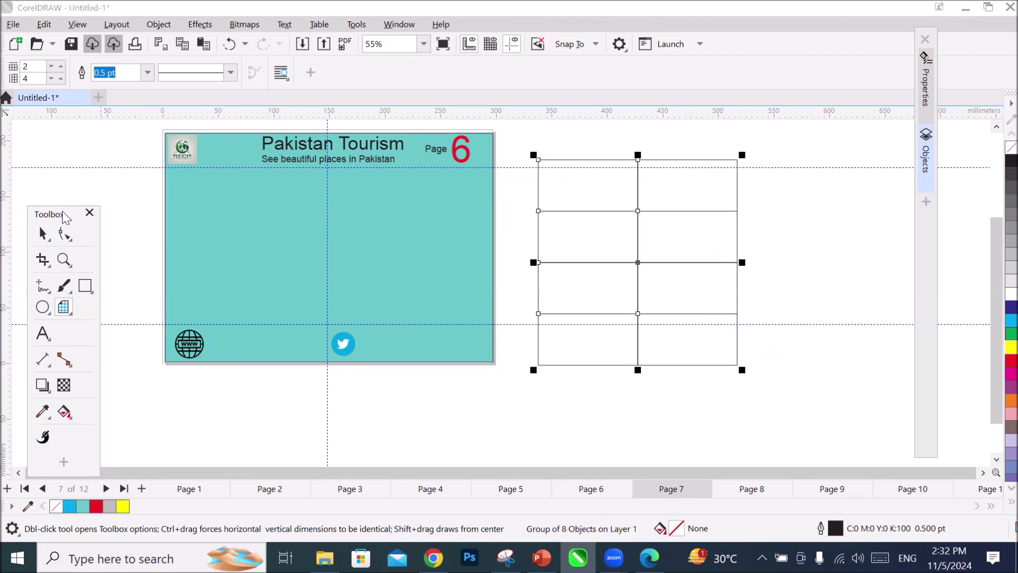
pyautogui.moveTo(64, 217); pyautogui.dragTo(104, 156)
pyautogui.press('space')
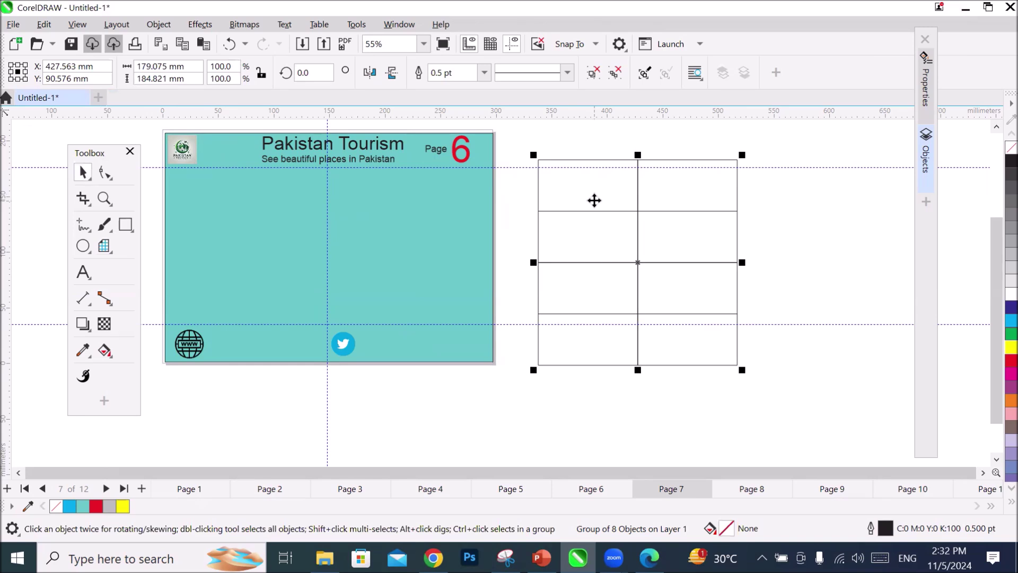
pyautogui.rightClick(598, 207)
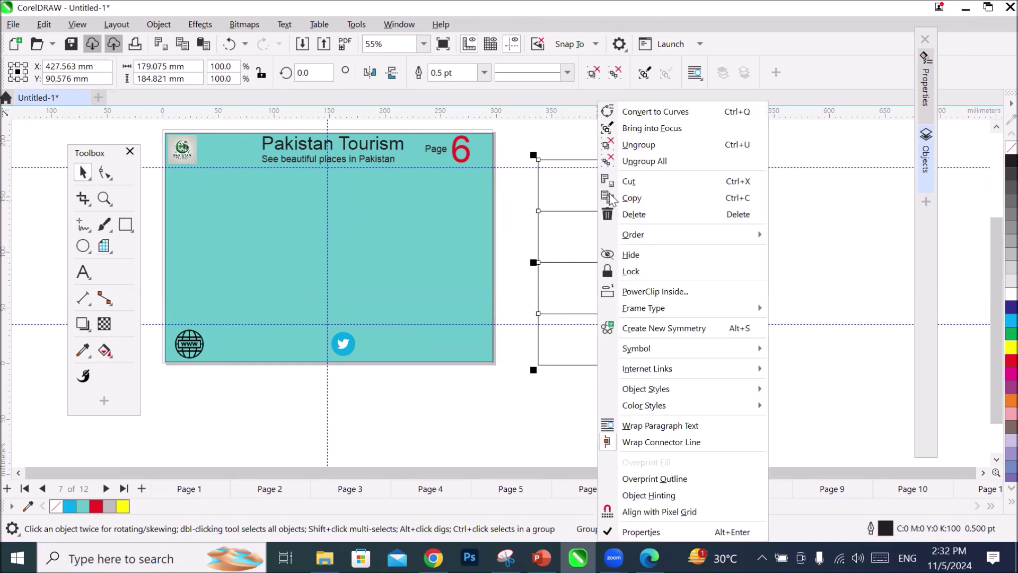
pyautogui.click(657, 145)
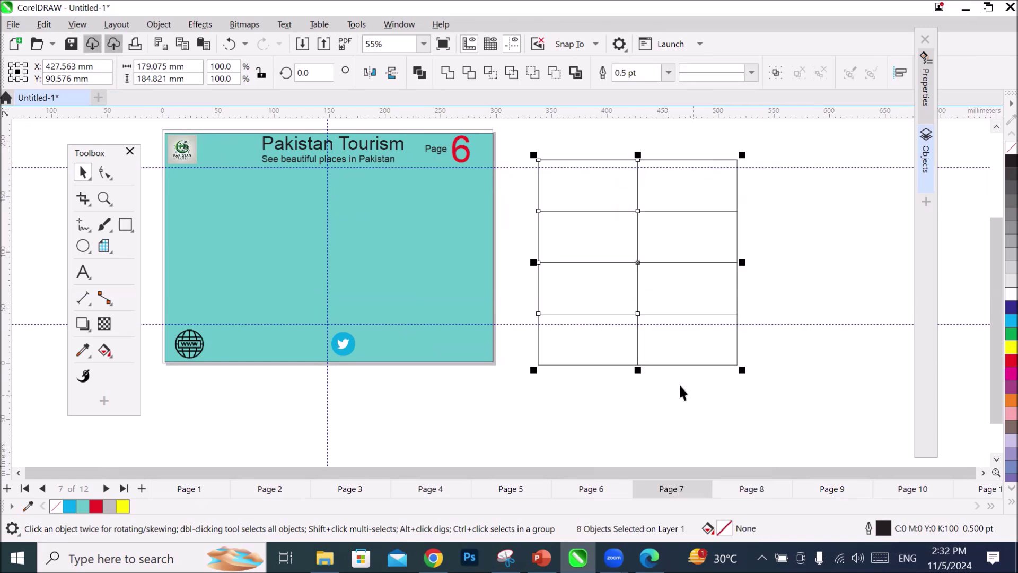
# Fill the bottom-right cell of the ungrouped grid with dark blue.
pyautogui.click(659, 352)
pyautogui.click(658, 396)
pyautogui.click(689, 362)
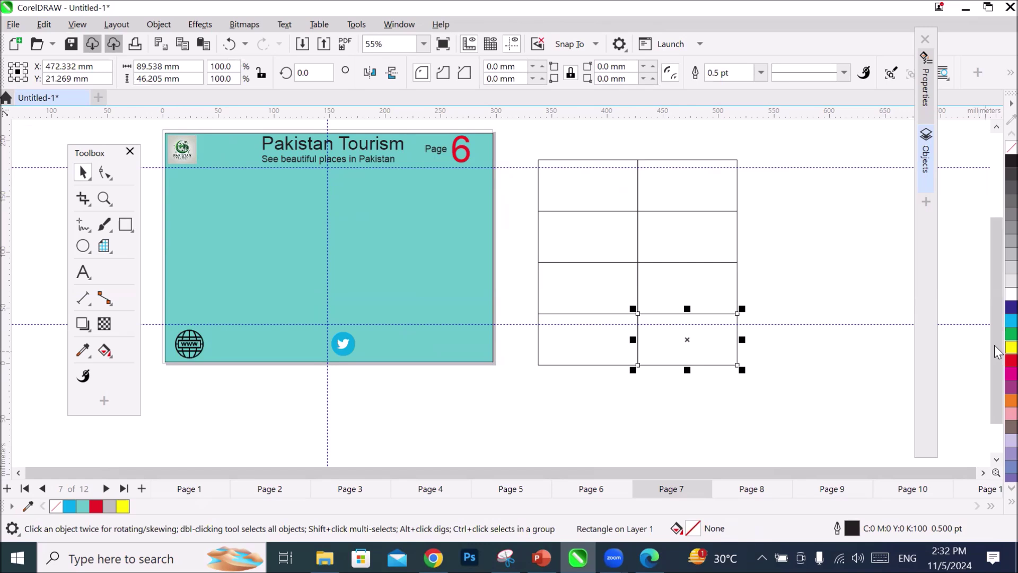
pyautogui.click(1008, 306)
# Fill the grid's top-left cell with dark blue and its top-right and bottom-left cells with red.
pyautogui.click(594, 186)
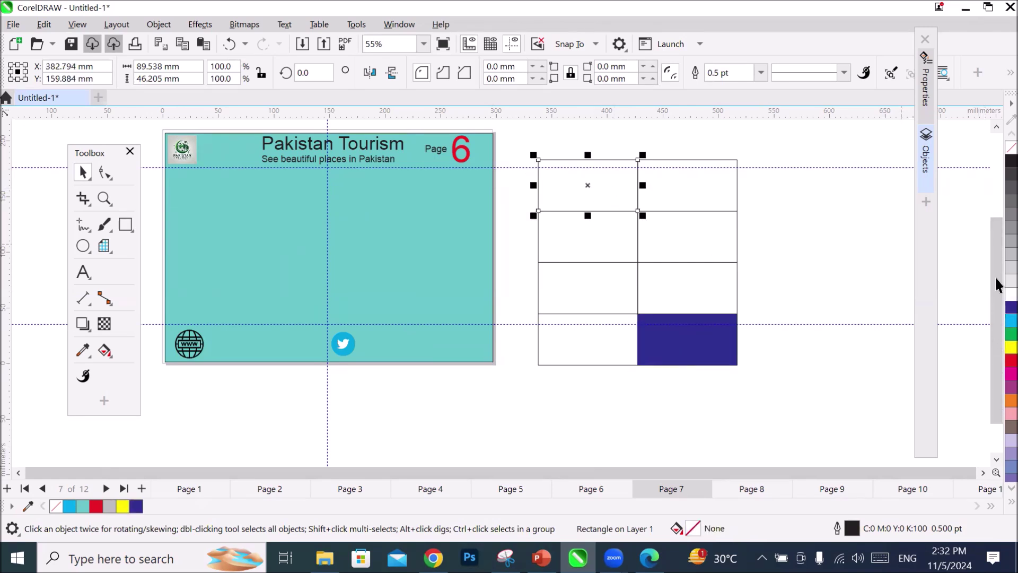
pyautogui.click(1010, 307)
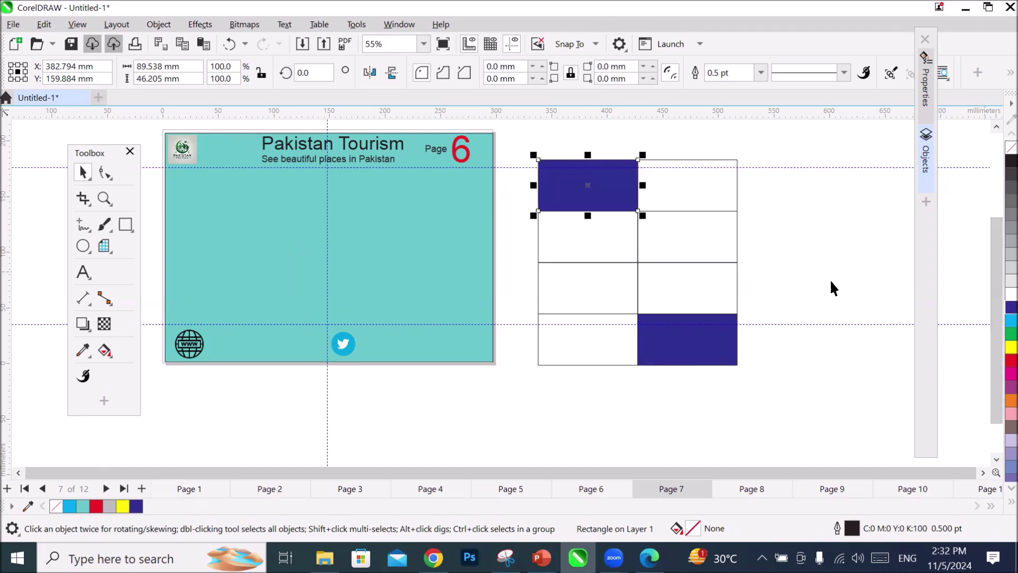
pyautogui.click(703, 201)
pyautogui.keyDown('shift'); pyautogui.click(593, 342); pyautogui.keyUp('shift')
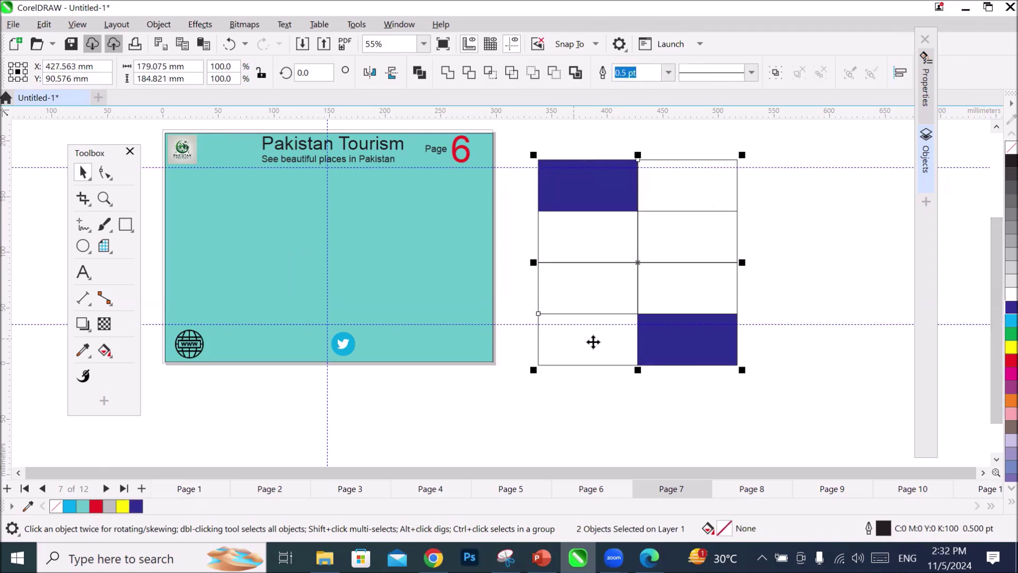
pyautogui.click(1011, 360)
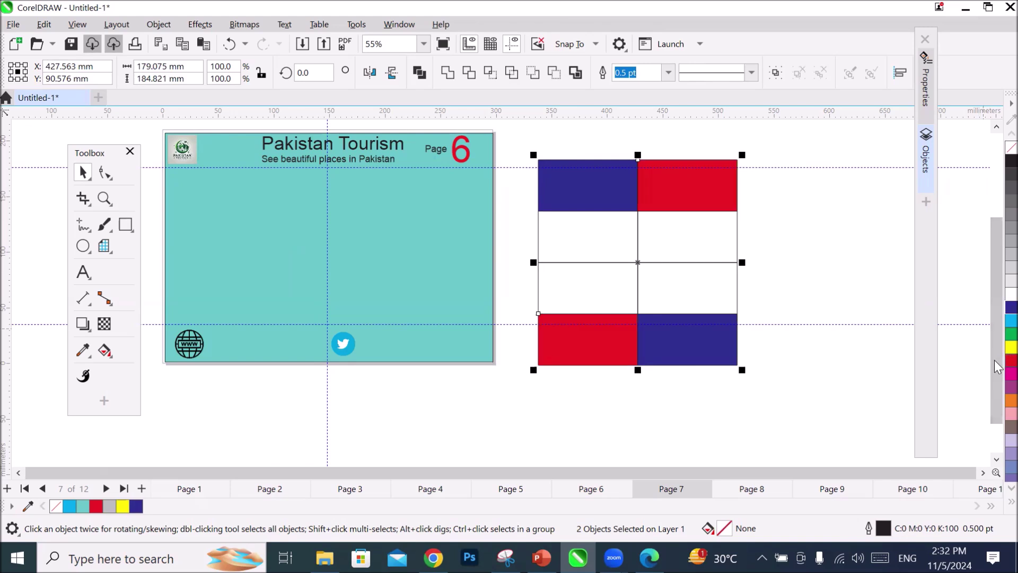
# Fill the middle cells diagonally, one pair with 90% black and the other pair with cyan.
pyautogui.click(593, 243)
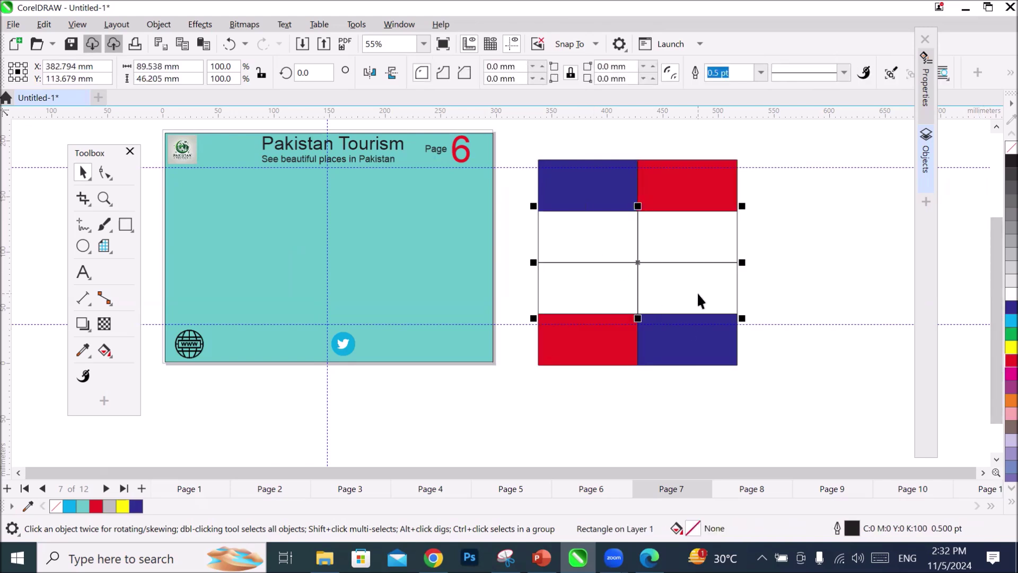
pyautogui.keyDown('shift'); pyautogui.click(698, 300); pyautogui.keyUp('shift')
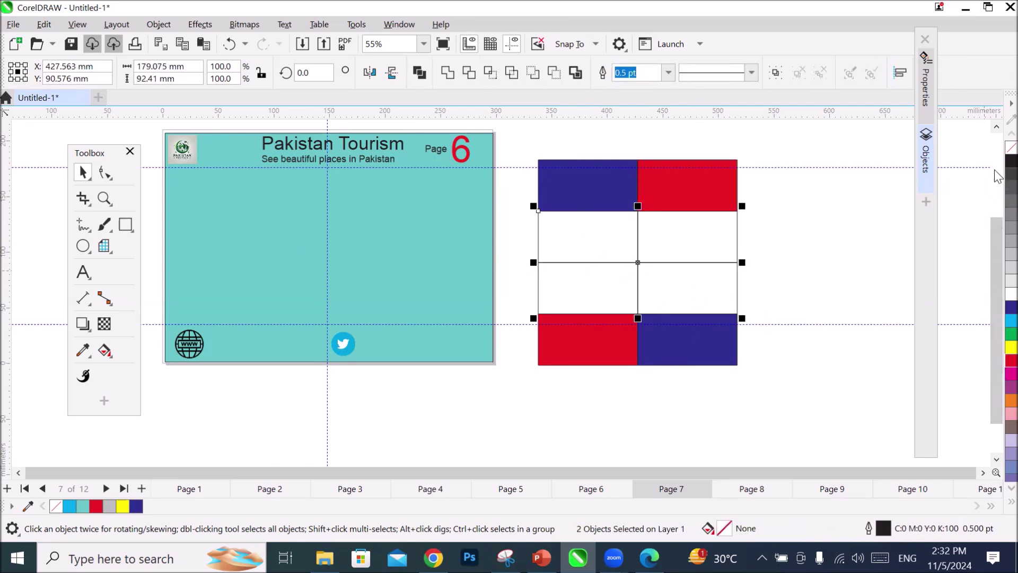
pyautogui.click(1011, 174)
pyautogui.click(685, 246)
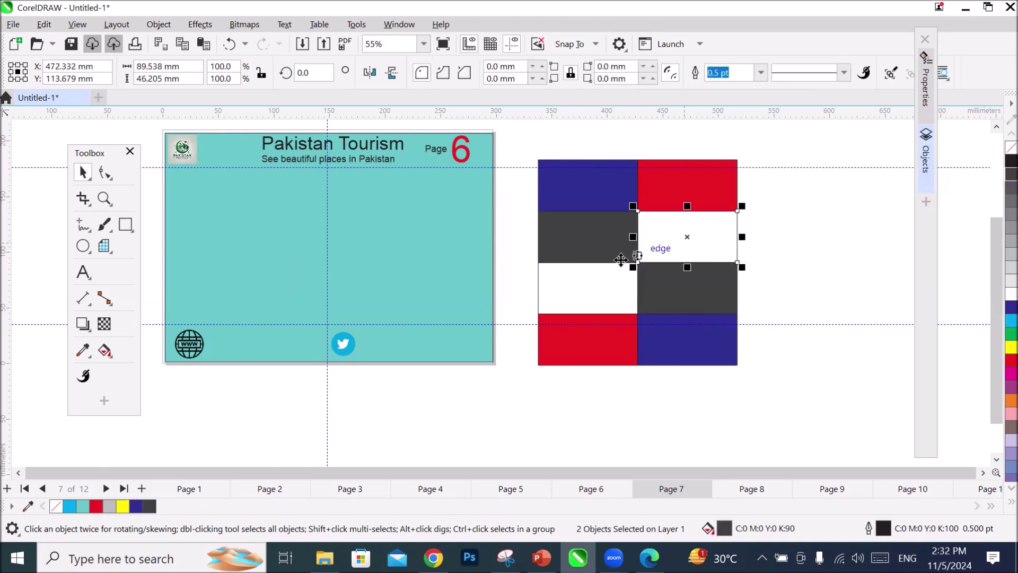
pyautogui.keyDown('shift'); pyautogui.click(596, 279); pyautogui.keyUp('shift')
pyautogui.click(1009, 320)
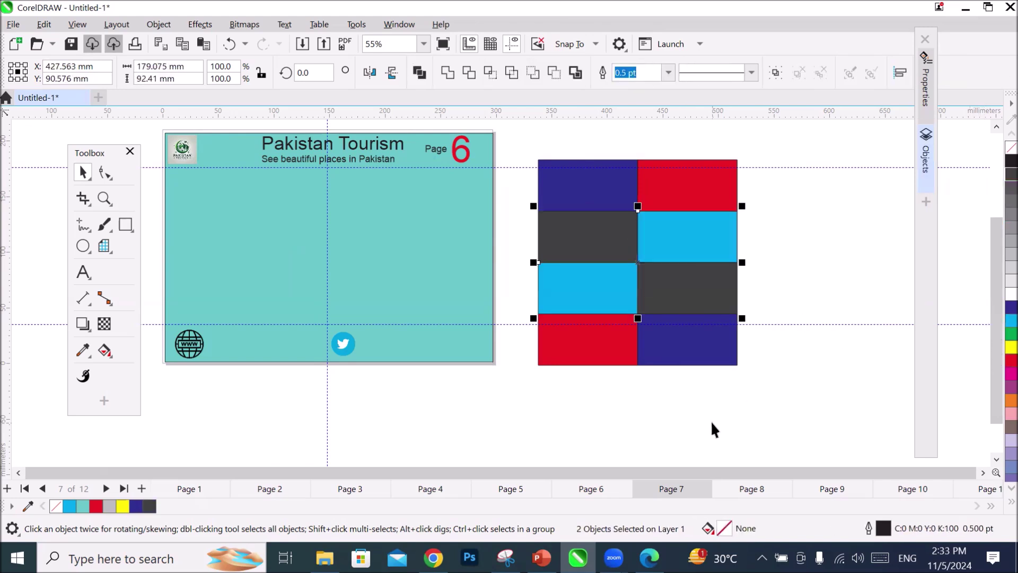
# Undo the cyan, dark grey and red fills and the top-left cell's blue fill.
pyautogui.click(722, 424)
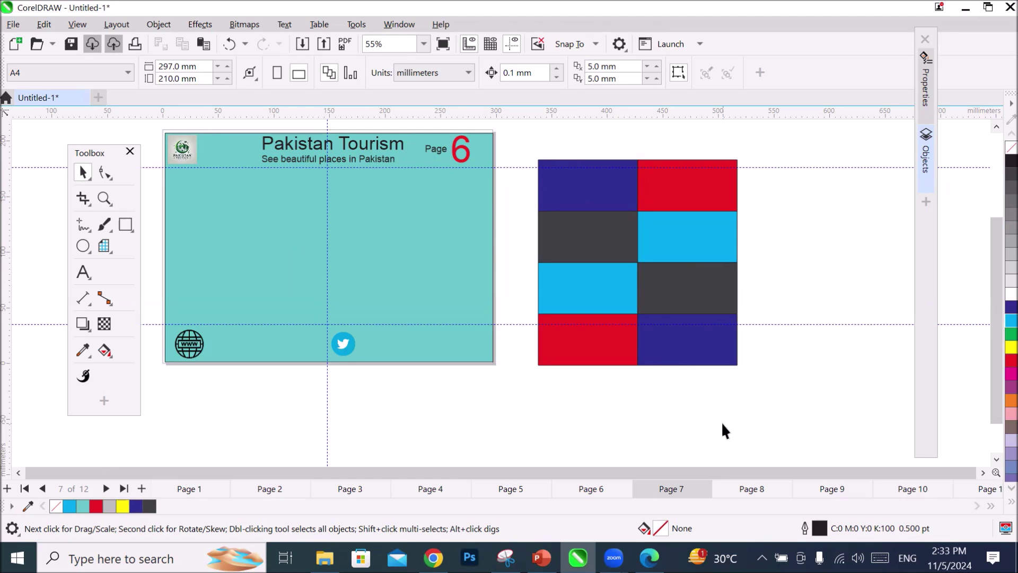
pyautogui.hotkey('ctrl', 'z')
pyautogui.hotkey('ctrl', 'z')
pyautogui.hotkey('ctrl', 'z')
pyautogui.hotkey('ctrl', 'z')
pyautogui.hotkey('ctrl', 'z')
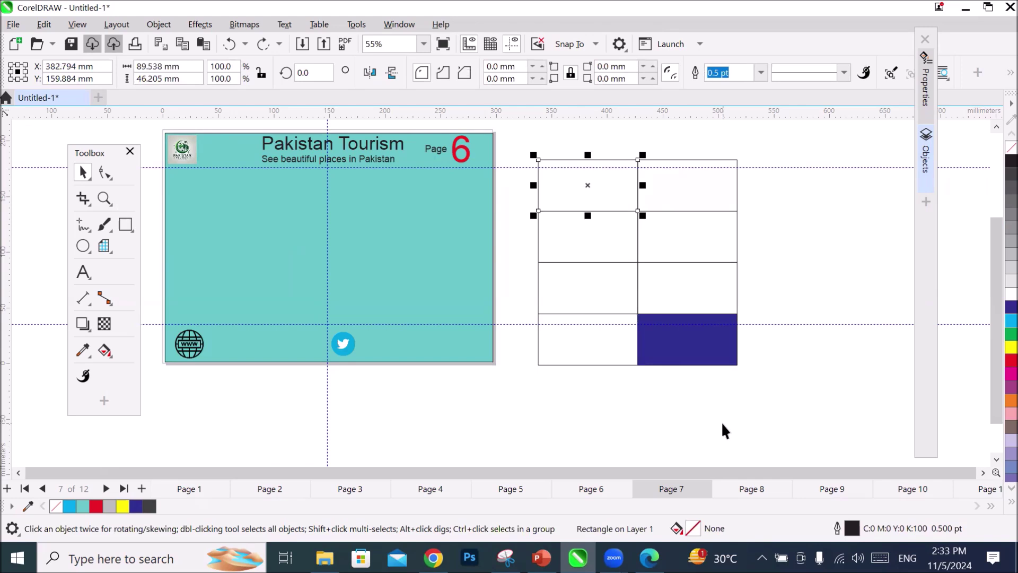
# Undo the dark blue fill of the grid's bottom-right cell.
pyautogui.hotkey('ctrl', 'z')
pyautogui.click(835, 247)
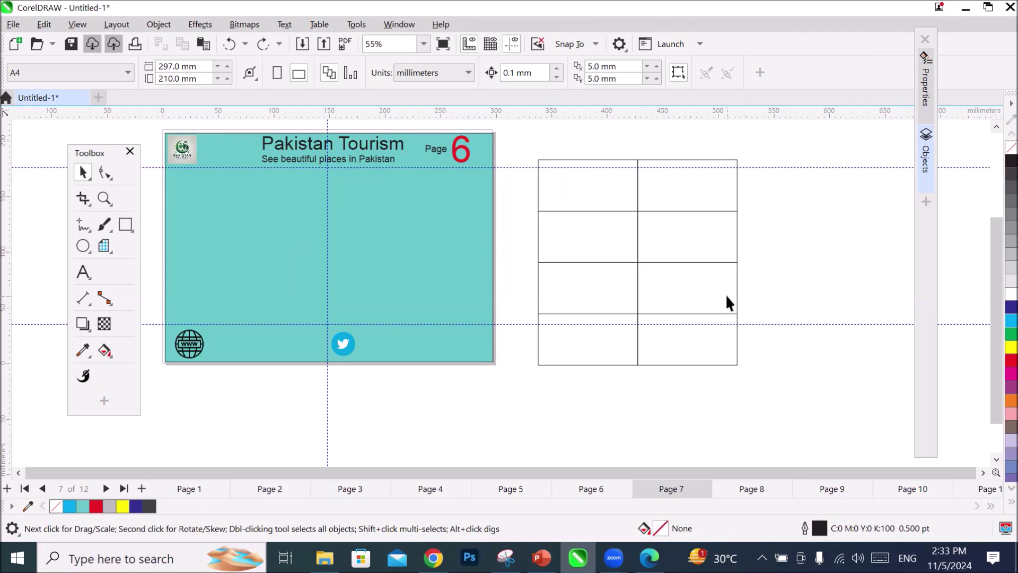
# Switch to File Explorer and import the first four photos of the Bride folder onto page 7 in CorelDRAW.
pyautogui.hotkey('alt', 'Tab')
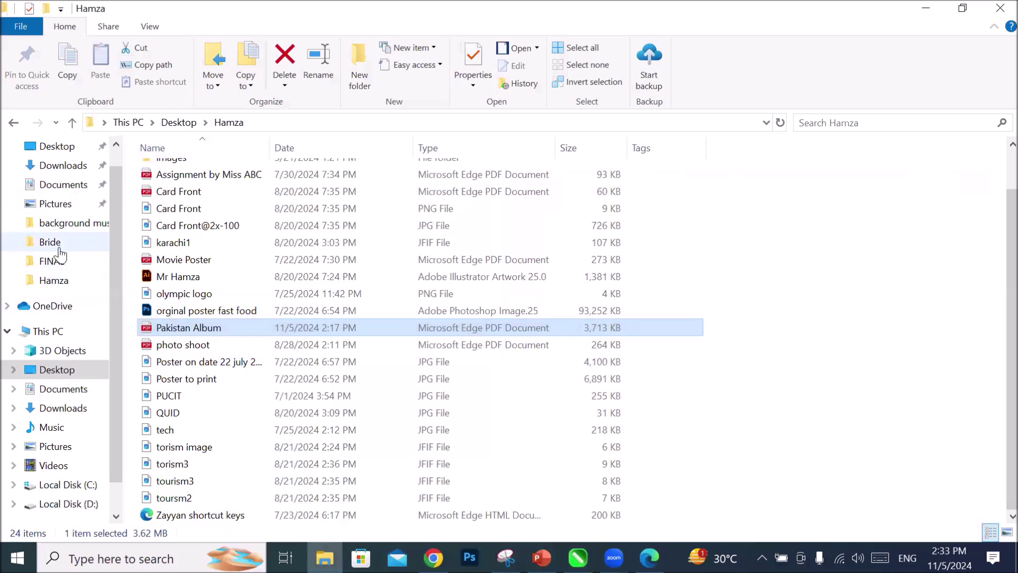
pyautogui.click(187, 169)
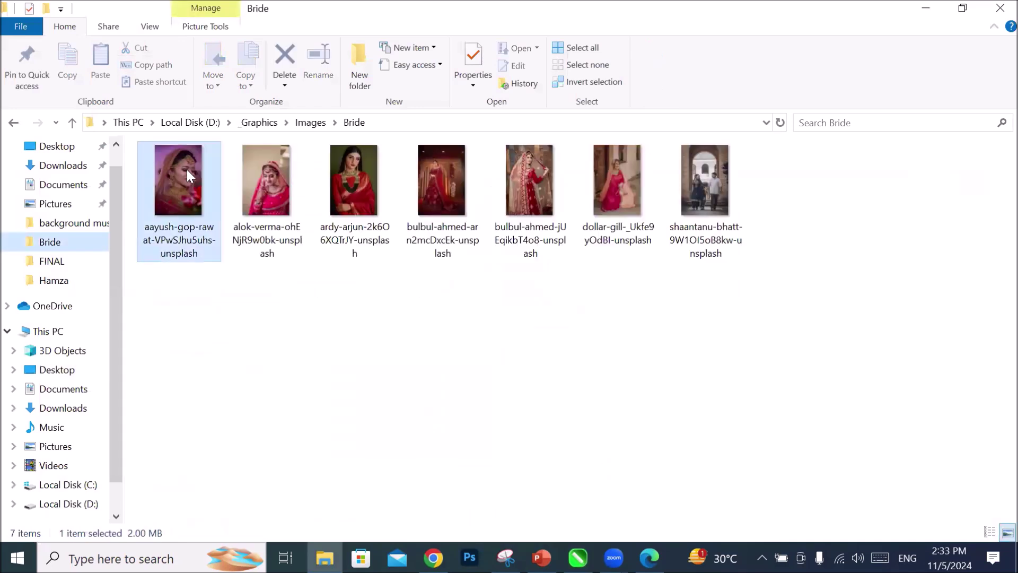
pyautogui.keyDown('ctrl'); pyautogui.click(268, 188); pyautogui.keyUp('ctrl')
pyautogui.keyDown('ctrl'); pyautogui.click(354, 189); pyautogui.keyUp('ctrl')
pyautogui.keyDown('ctrl'); pyautogui.click(453, 188); pyautogui.keyUp('ctrl')
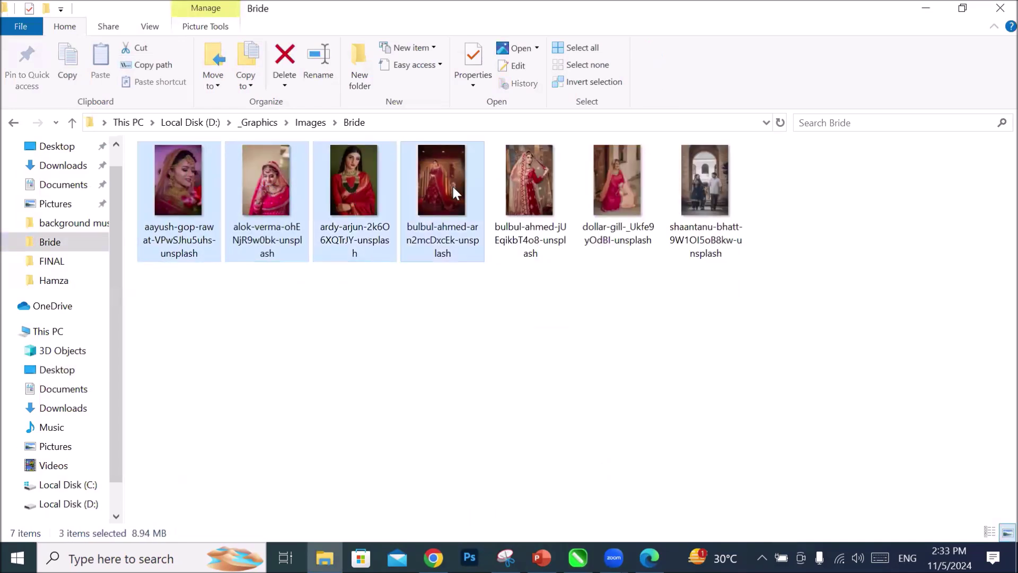
pyautogui.moveTo(454, 191); pyautogui.dragTo(790, 189)
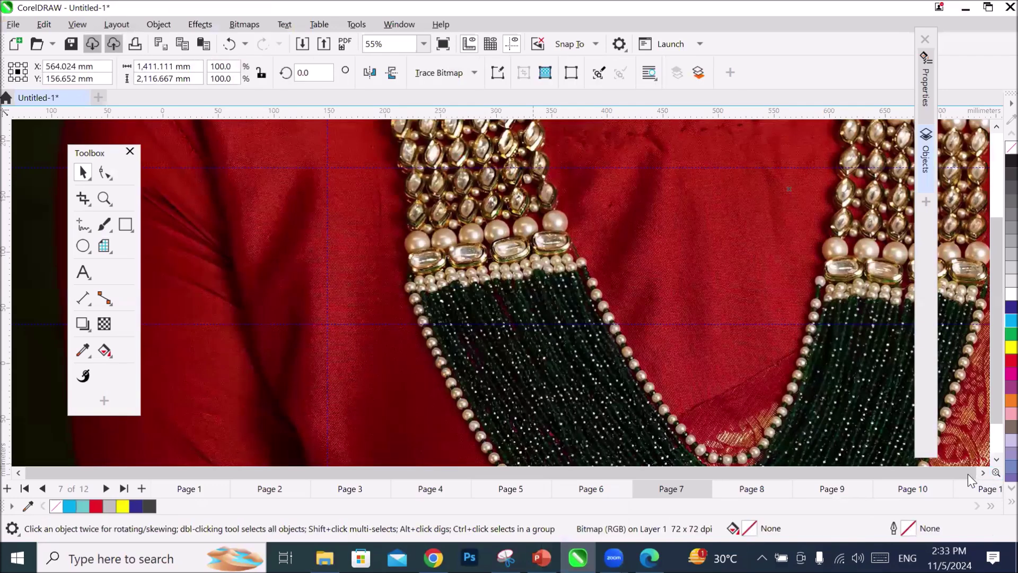
# Spread the stacked imported photos apart so that the page and the grid lie free between them.
pyautogui.scroll(-5, 681, 310)
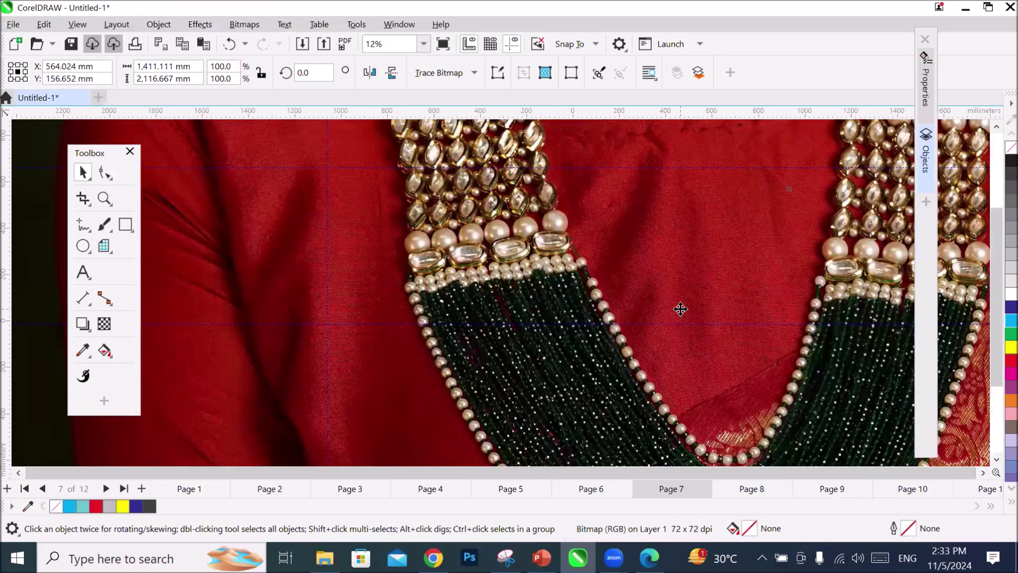
pyautogui.scroll(-3, 680, 309)
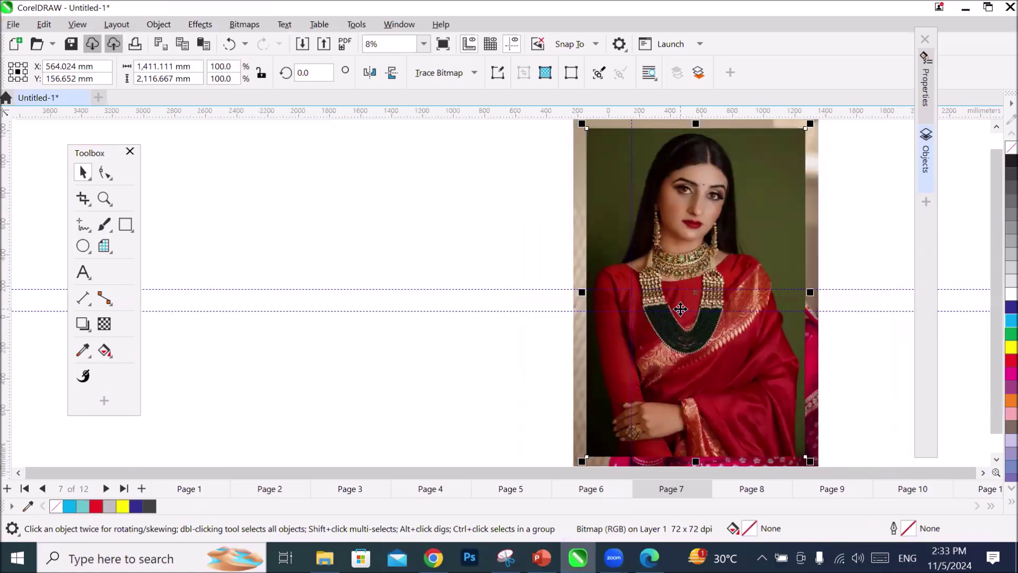
pyautogui.moveTo(680, 309); pyautogui.dragTo(472, 320)
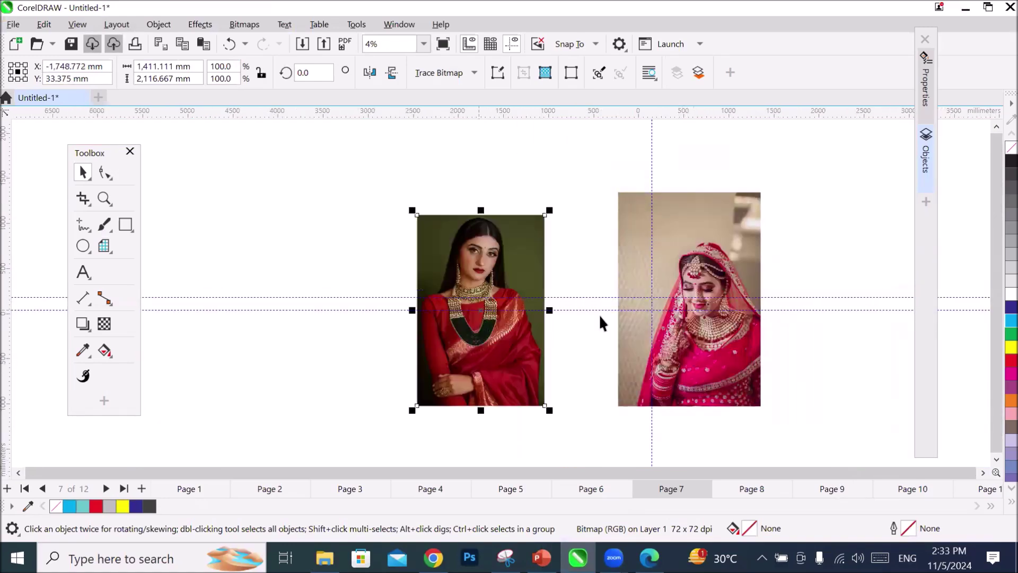
pyautogui.moveTo(685, 321); pyautogui.dragTo(799, 300)
pyautogui.moveTo(684, 319); pyautogui.dragTo(568, 220)
pyautogui.scroll(1, 674, 339)
pyautogui.scroll(1, 674, 342)
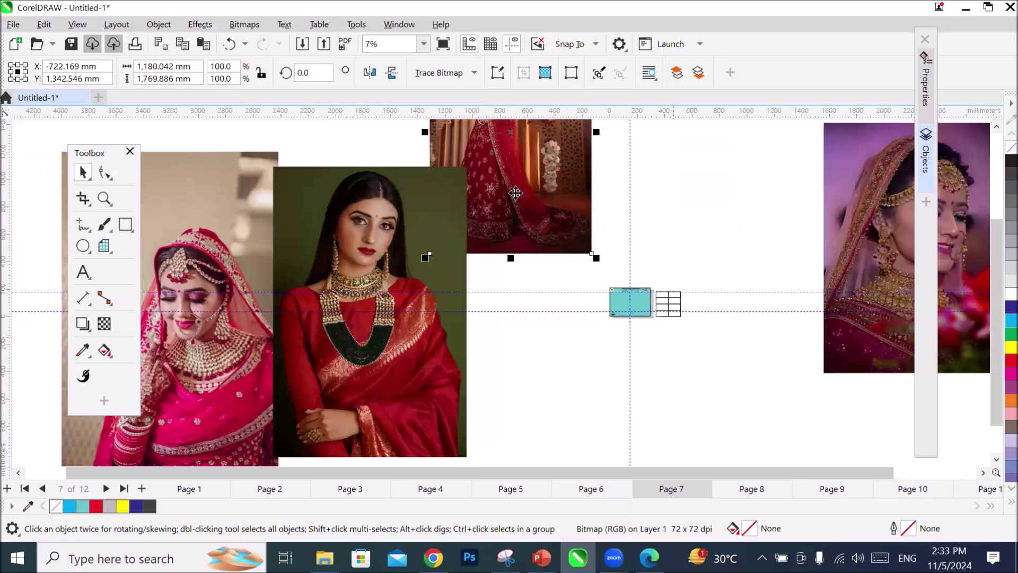
# PowerClip the photo of the bride in the wide red gown inside the grid's top-right cell.
pyautogui.click(516, 189)
pyautogui.scroll(2, 678, 318)
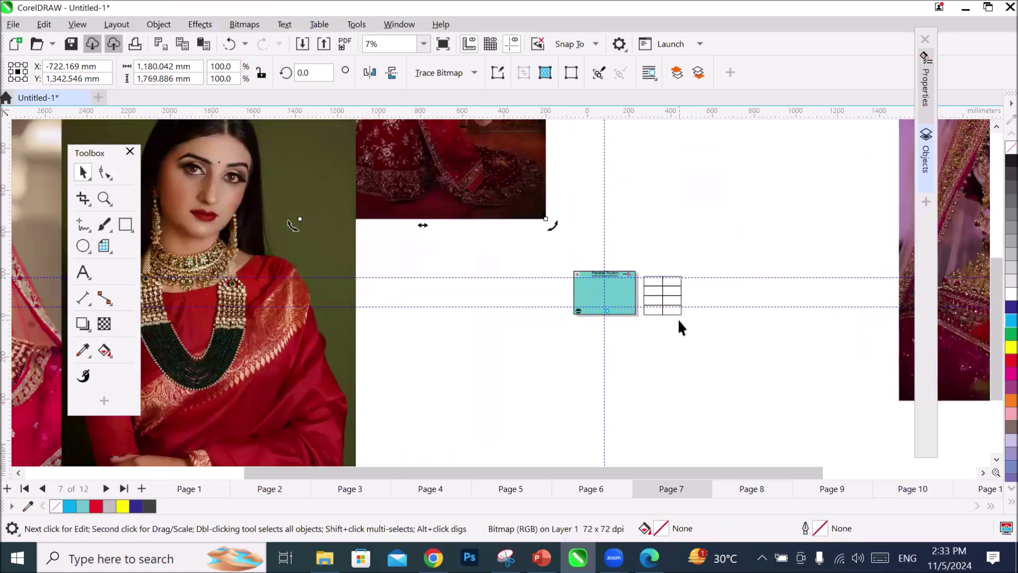
pyautogui.moveTo(481, 173); pyautogui.dragTo(674, 274)
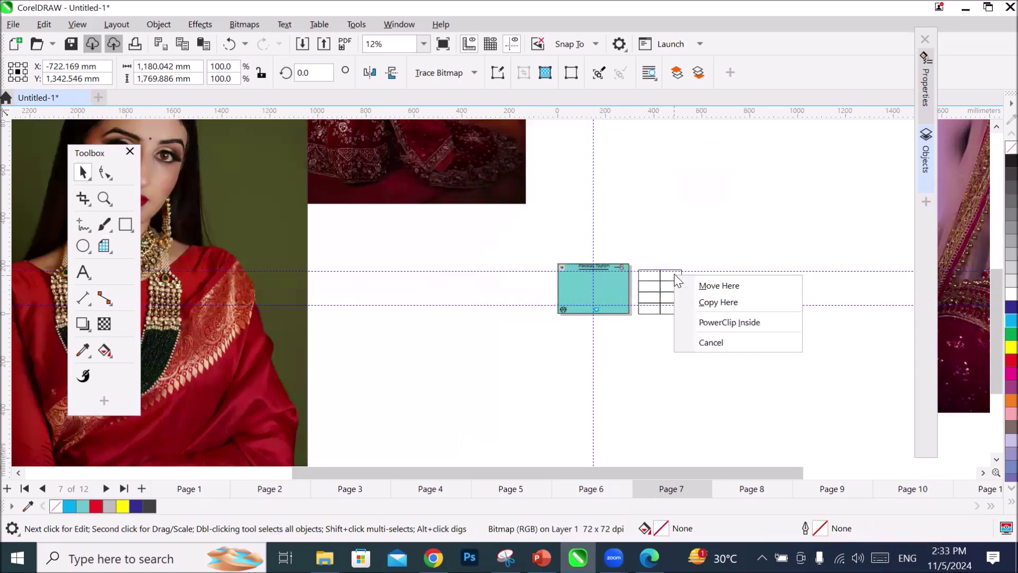
pyautogui.click(728, 323)
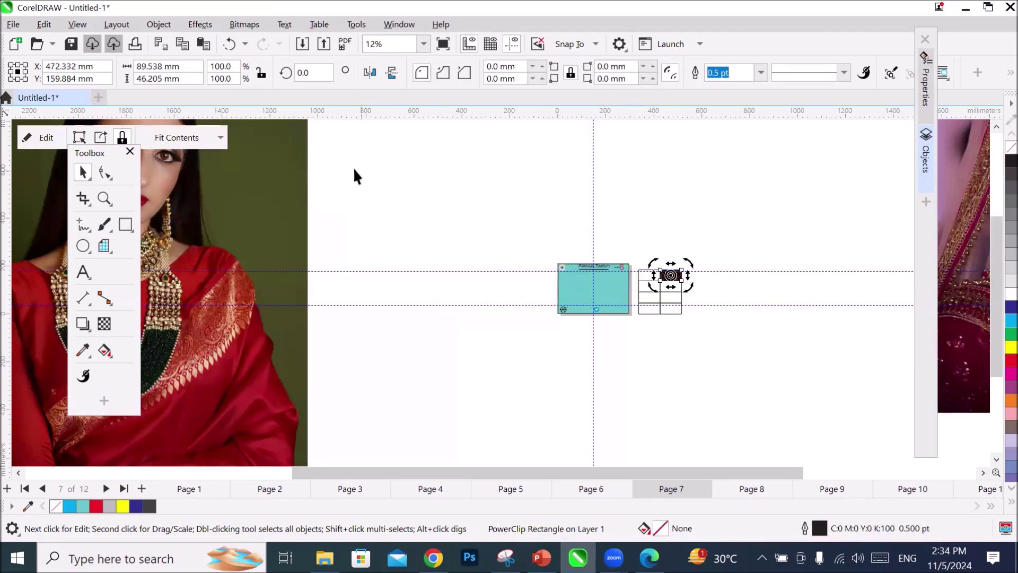
# Fit the gown photo to the top-right cell with Stretch to Fill.
pyautogui.click(196, 139)
pyautogui.click(237, 208)
pyautogui.scroll(10, 681, 274)
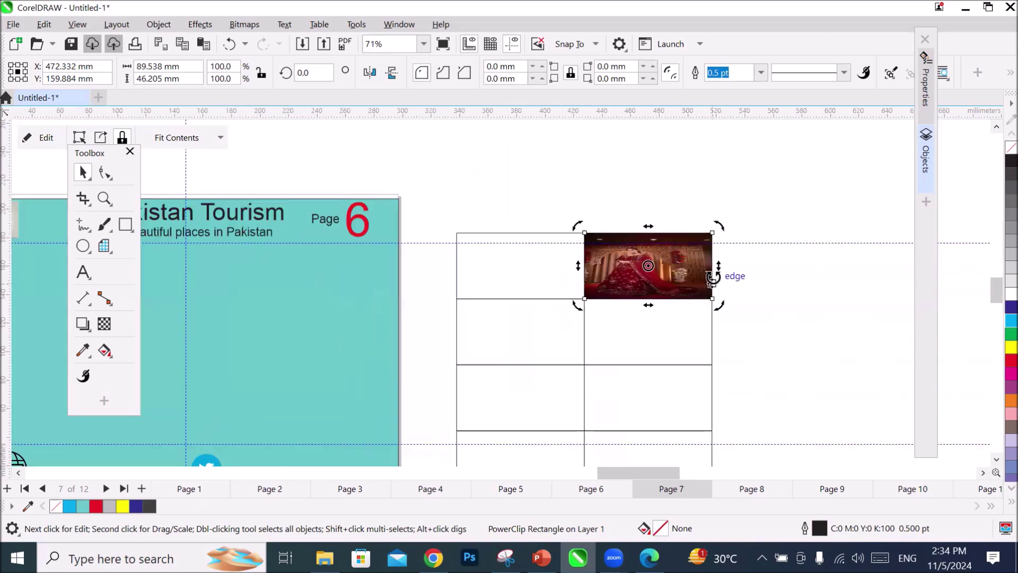
pyautogui.scroll(4, 701, 247)
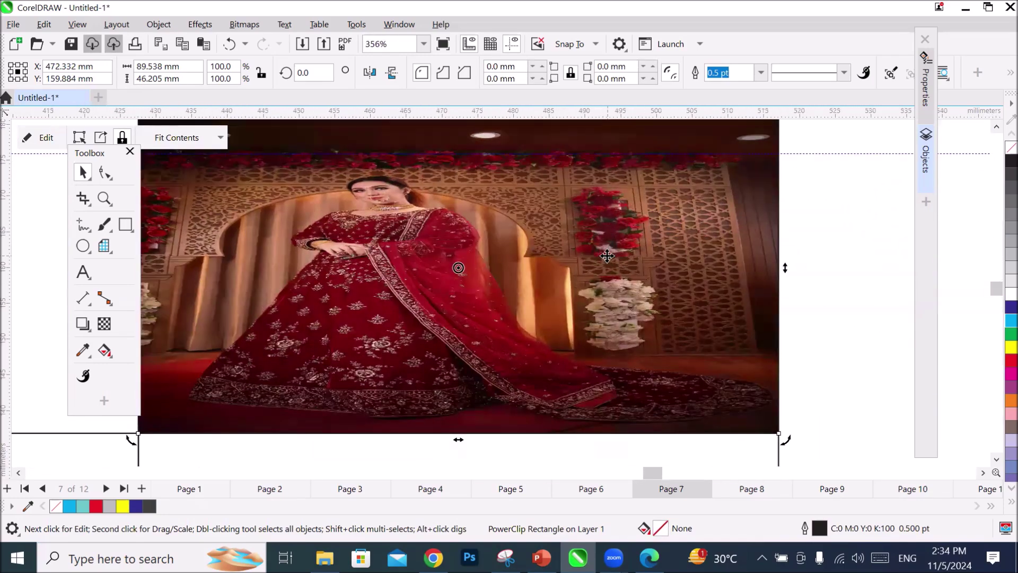
pyautogui.scroll(-12, 608, 256)
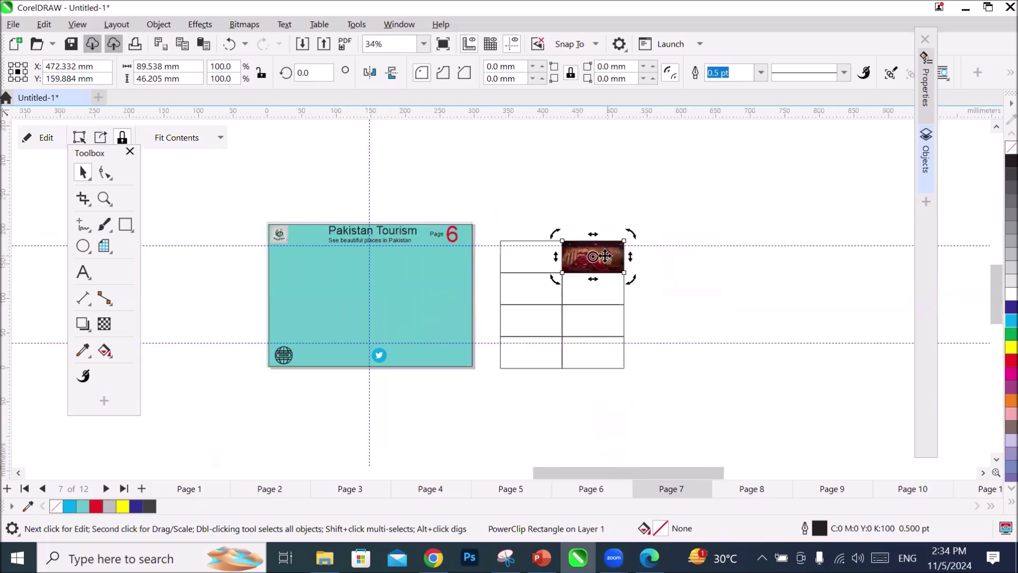
# Try to PowerClip the red sari photo inside the second cell of the grid's right column.
pyautogui.scroll(-4, 601, 256)
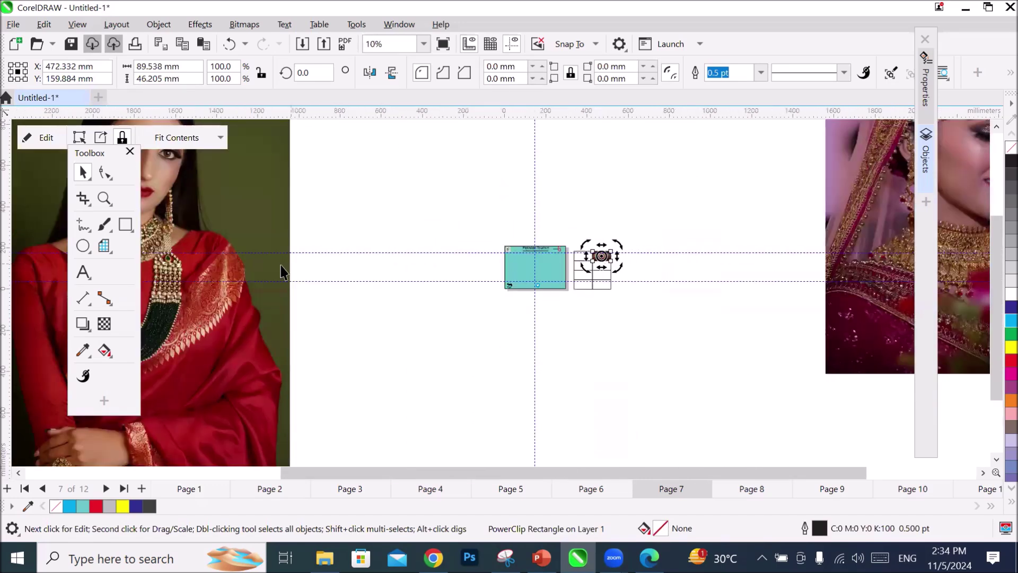
pyautogui.click(262, 277)
pyautogui.moveTo(253, 281); pyautogui.dragTo(601, 267)
pyautogui.rightClick(602, 268)
pyautogui.click(675, 319)
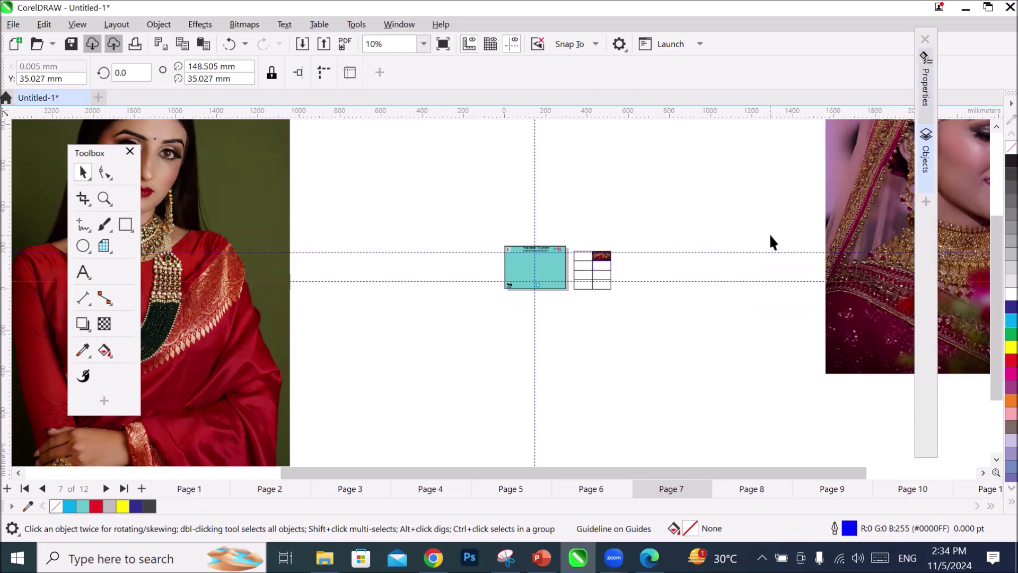
pyautogui.click(642, 351)
# PowerClip the photo with the purple background inside the second cell of the grid's right column.
pyautogui.scroll(2, 656, 247)
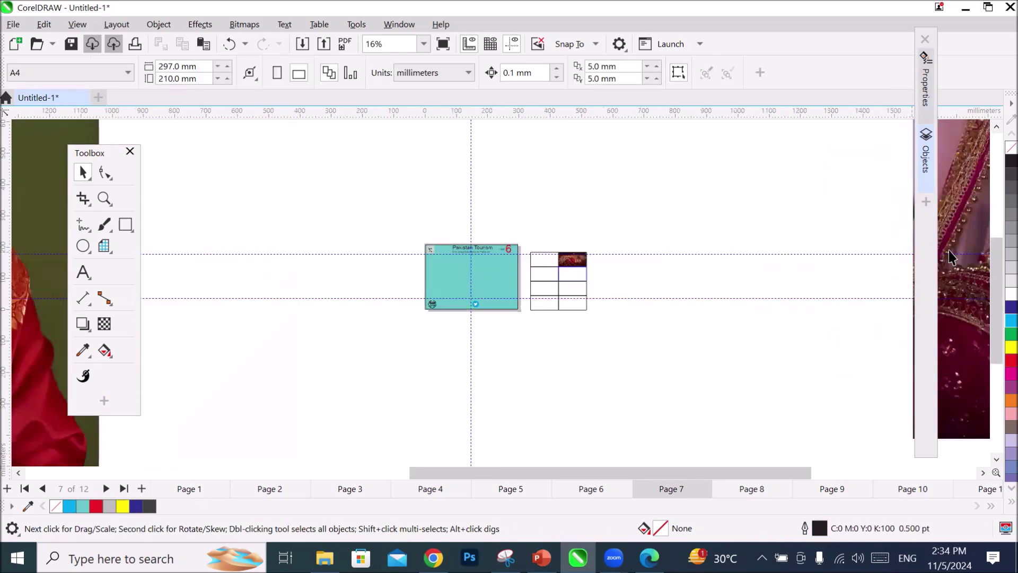
pyautogui.click(954, 264)
pyautogui.moveTo(956, 265); pyautogui.dragTo(575, 275)
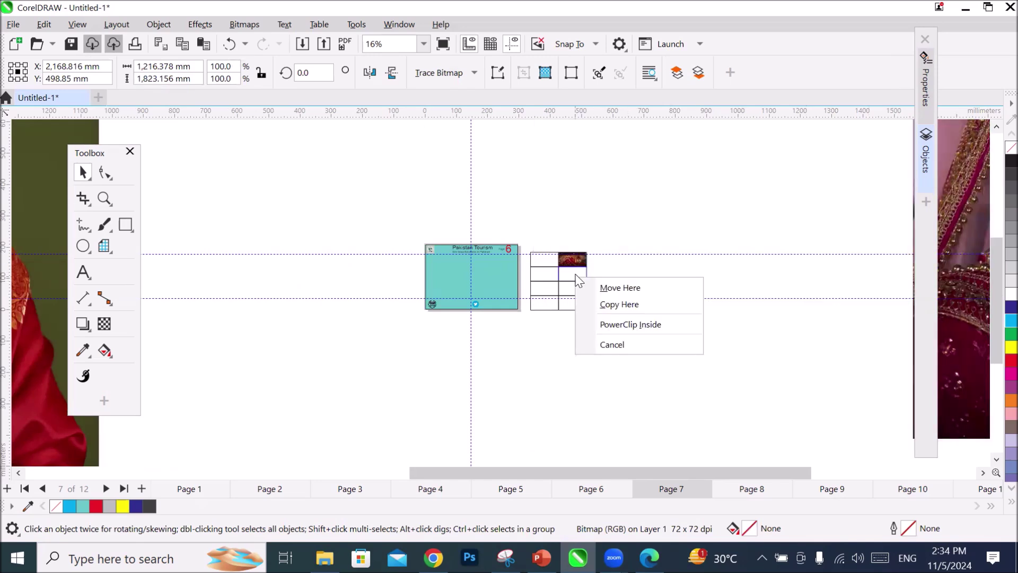
pyautogui.click(645, 325)
# Fit the purple-background photo to its grid cell with Stretch to Fill.
pyautogui.scroll(3, 578, 278)
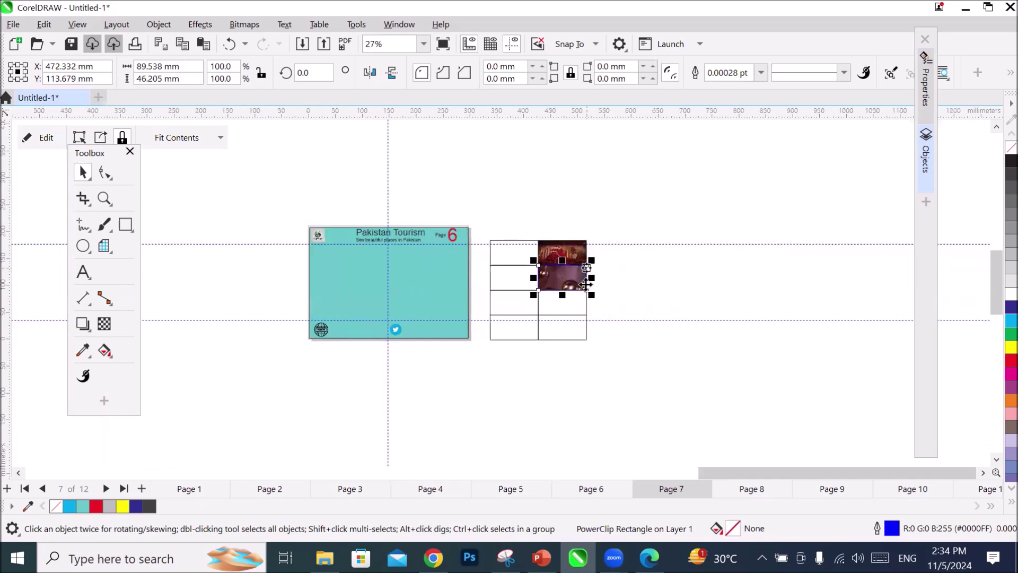
pyautogui.scroll(2, 578, 278)
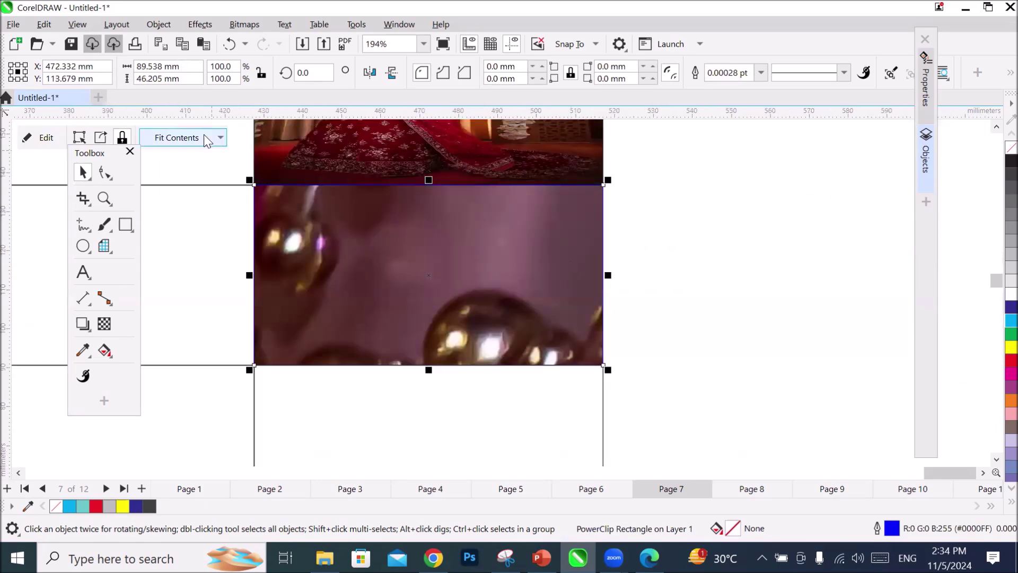
pyautogui.click(221, 139)
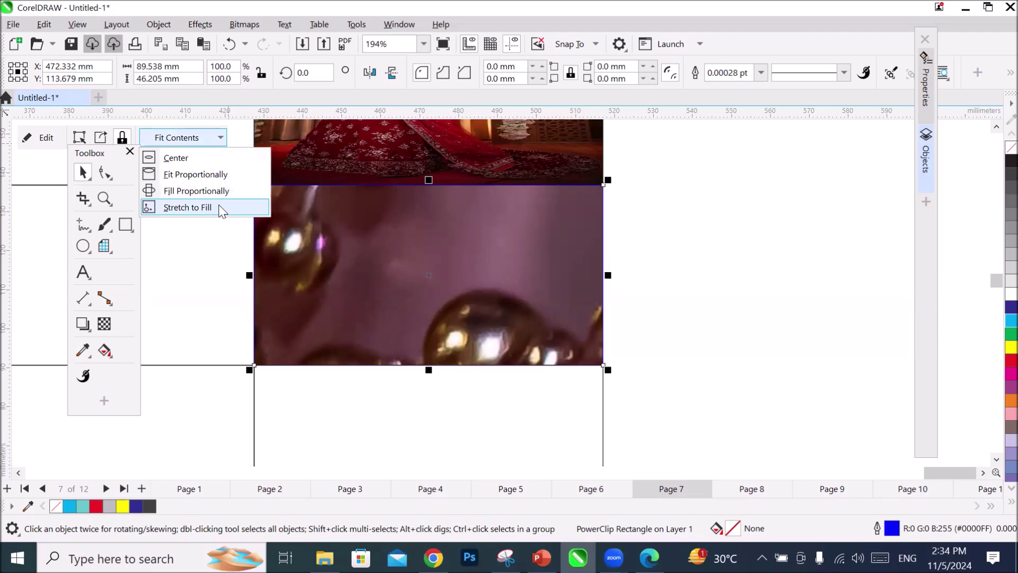
pyautogui.click(218, 205)
# Move the red sari photo beside the grid and PowerClip it inside the third cell of the right column.
pyautogui.scroll(-6, 320, 234)
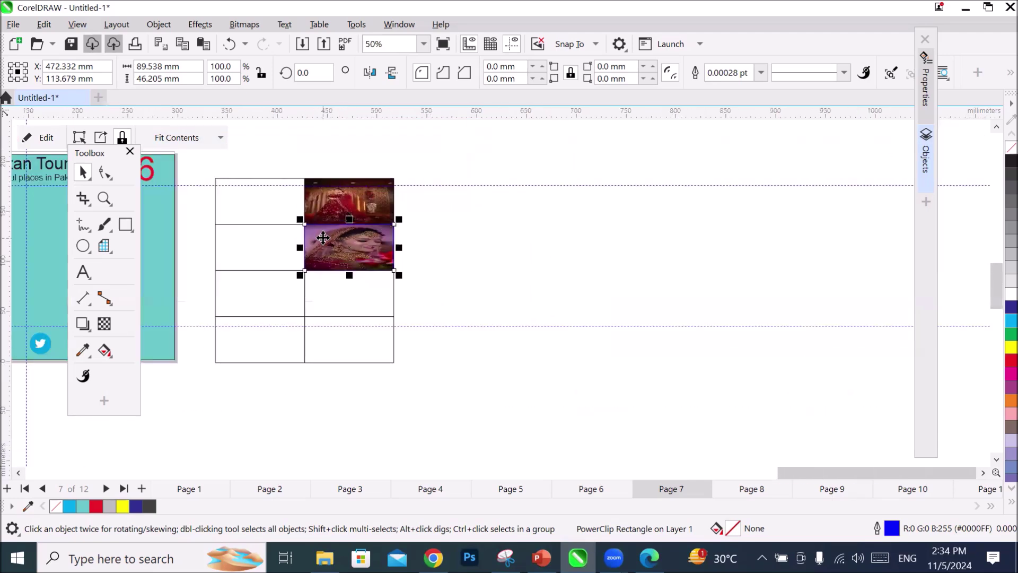
pyautogui.scroll(-1, 324, 236)
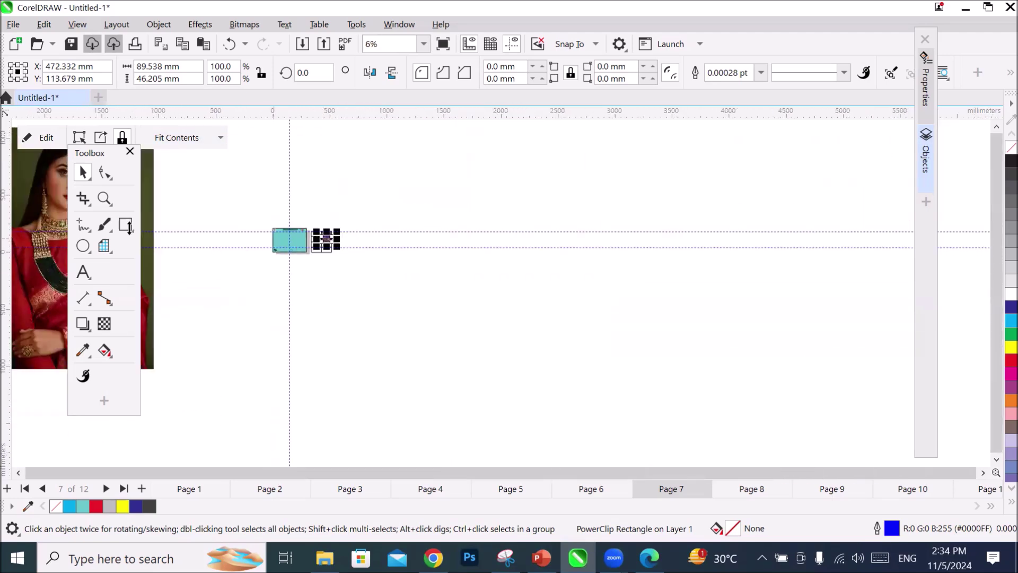
pyautogui.moveTo(40, 266); pyautogui.dragTo(381, 321)
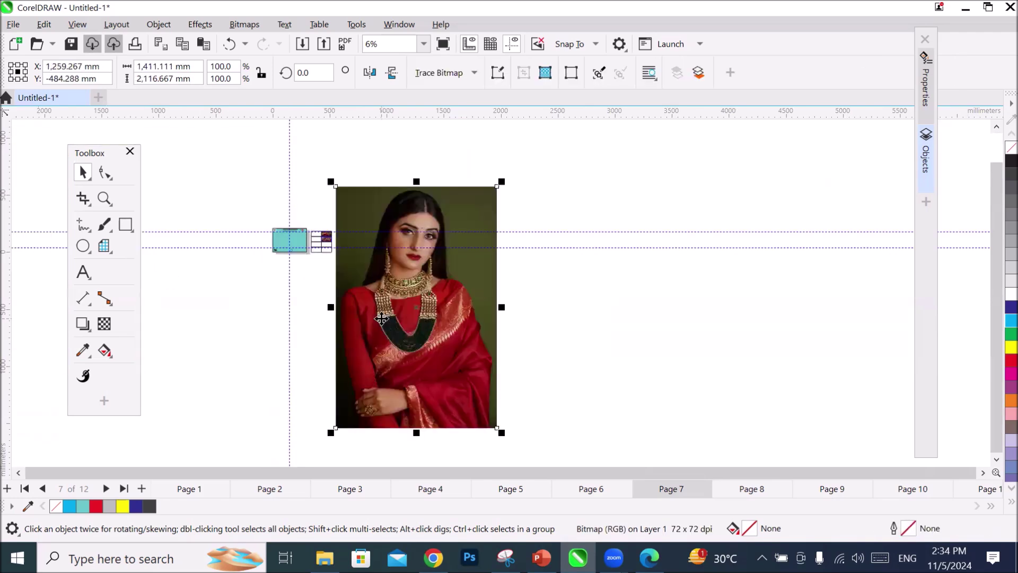
pyautogui.scroll(1, 367, 287)
pyautogui.scroll(1, 366, 287)
pyautogui.moveTo(366, 288); pyautogui.dragTo(269, 169)
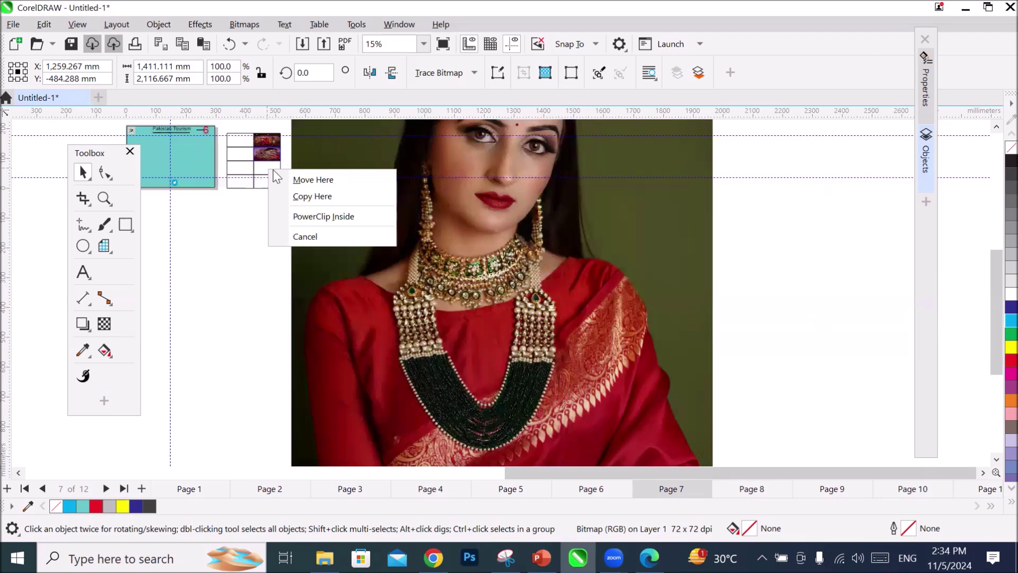
pyautogui.click(316, 214)
# Fit the red sari photo to its grid cell with Stretch to Fill.
pyautogui.scroll(5, 290, 170)
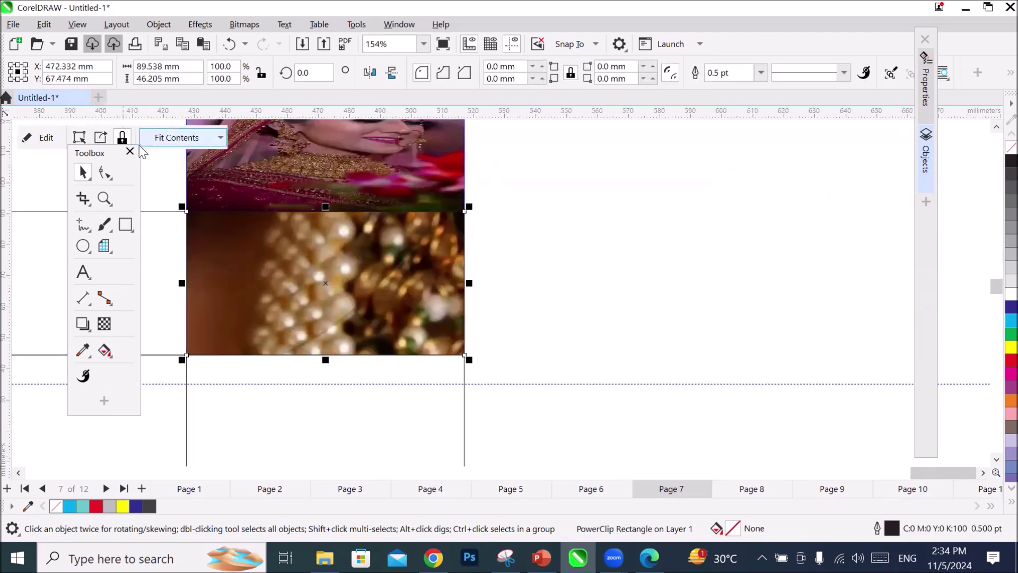
pyautogui.click(220, 139)
pyautogui.click(214, 207)
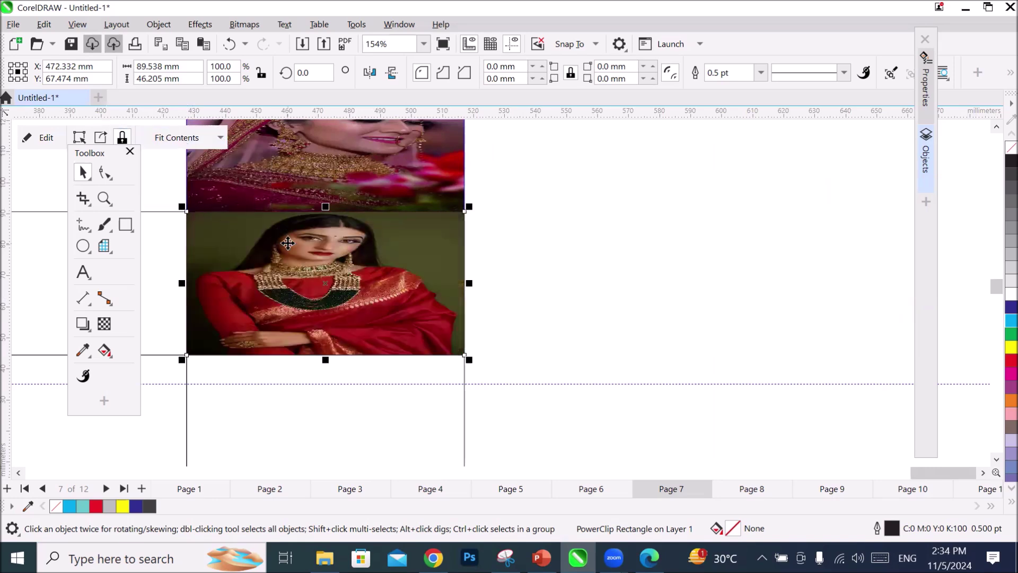
# Bring the pink-veiled bride photo near the grid and PowerClip it inside the bottom-right cell.
pyautogui.scroll(-10, 288, 243)
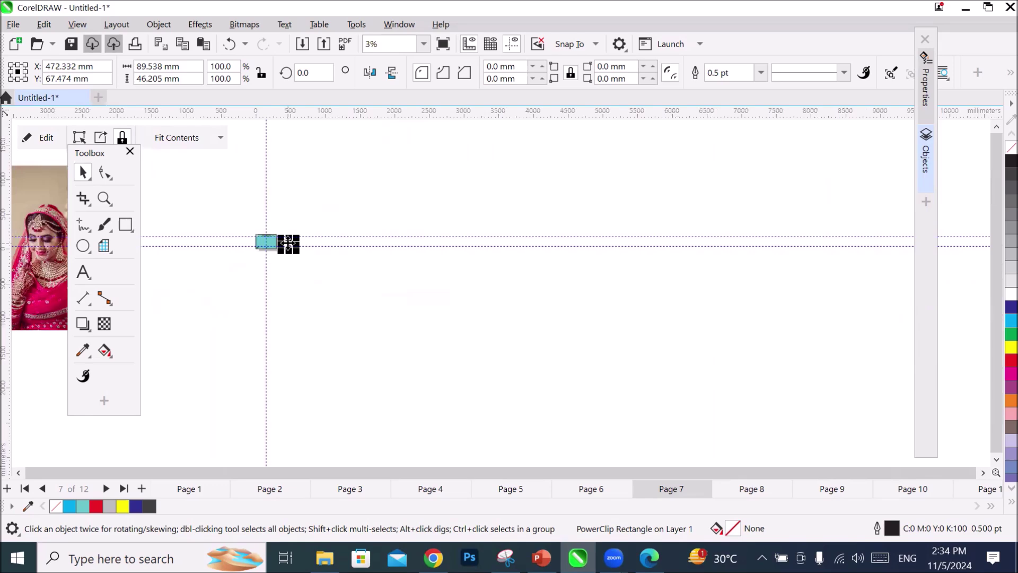
pyautogui.moveTo(51, 222); pyautogui.dragTo(392, 271)
pyautogui.scroll(3, 310, 268)
pyautogui.scroll(4, 278, 218)
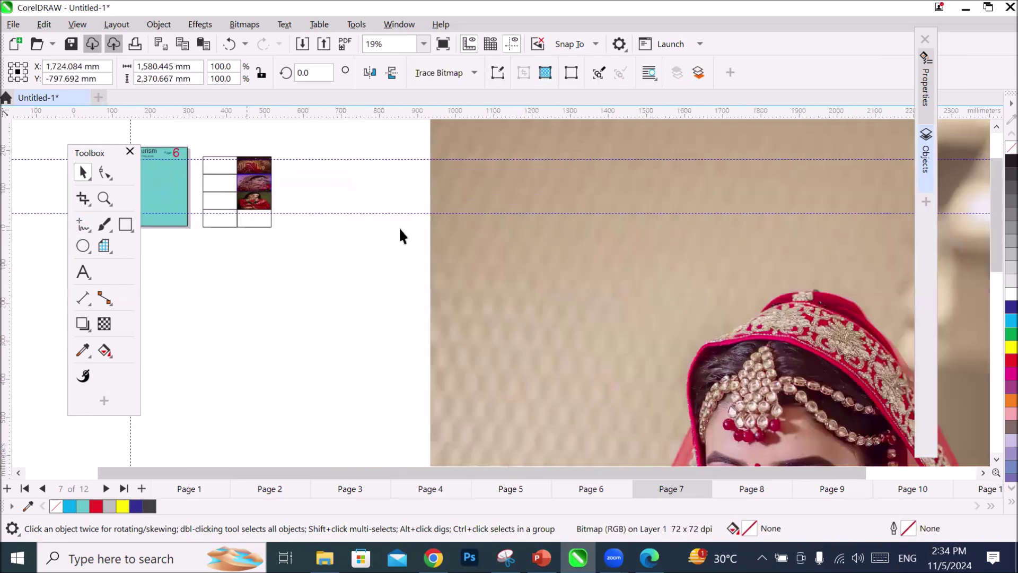
pyautogui.moveTo(590, 258); pyautogui.dragTo(256, 222)
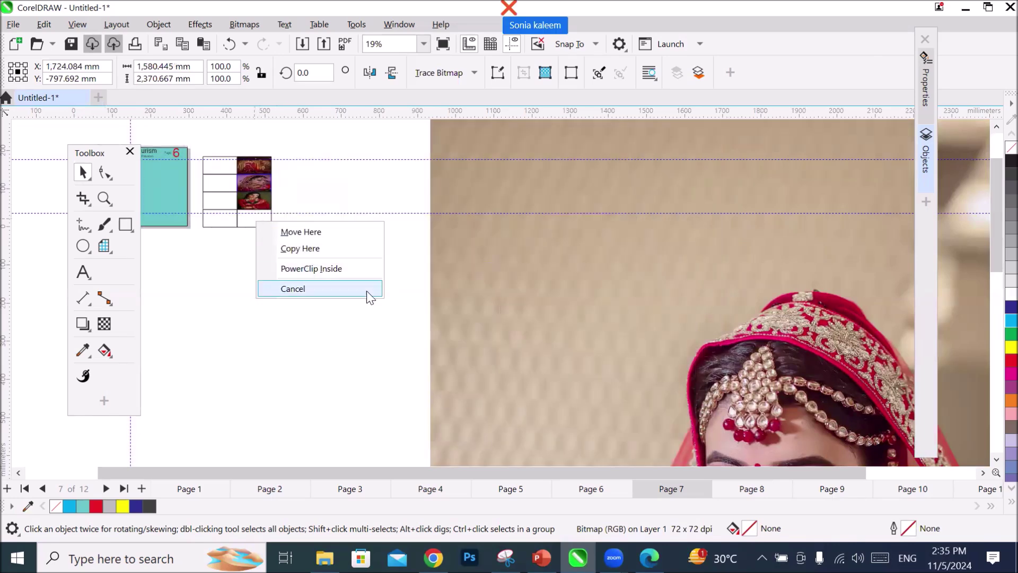
pyautogui.click(315, 271)
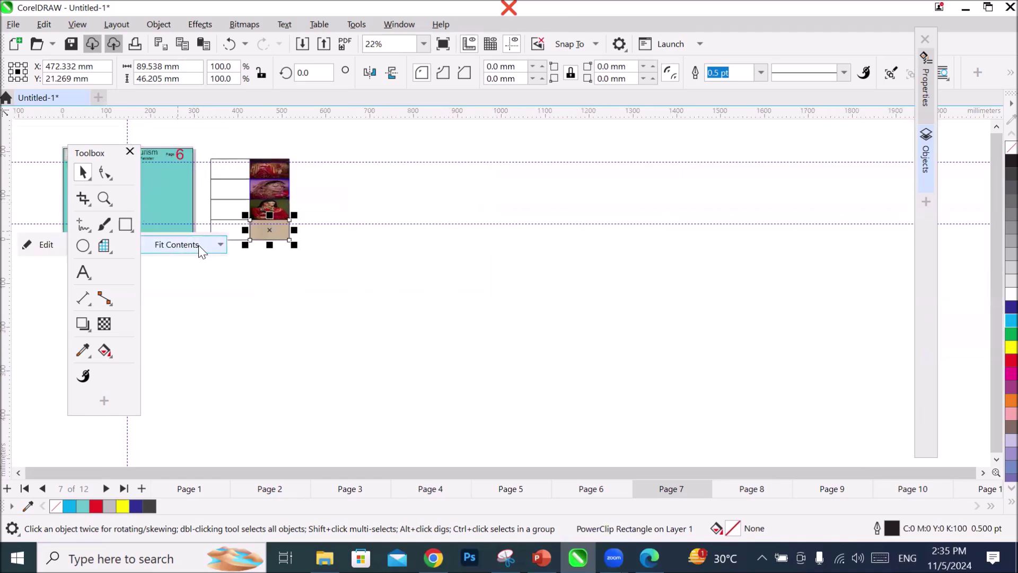
# Fit the pink-veiled bride photo to the bottom-right cell with Fill Proportionally.
pyautogui.click(220, 245)
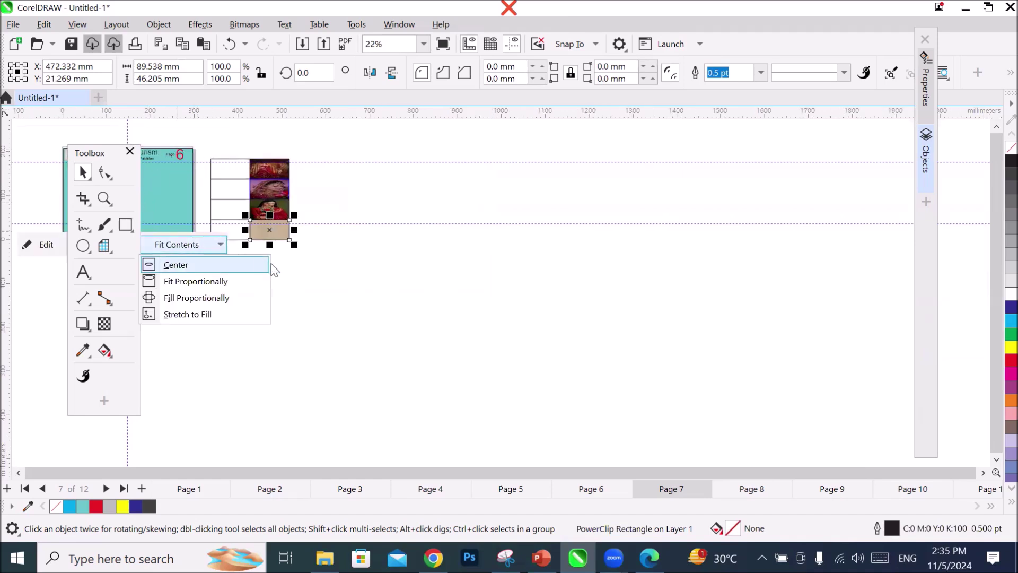
pyautogui.click(241, 298)
pyautogui.scroll(5, 233, 194)
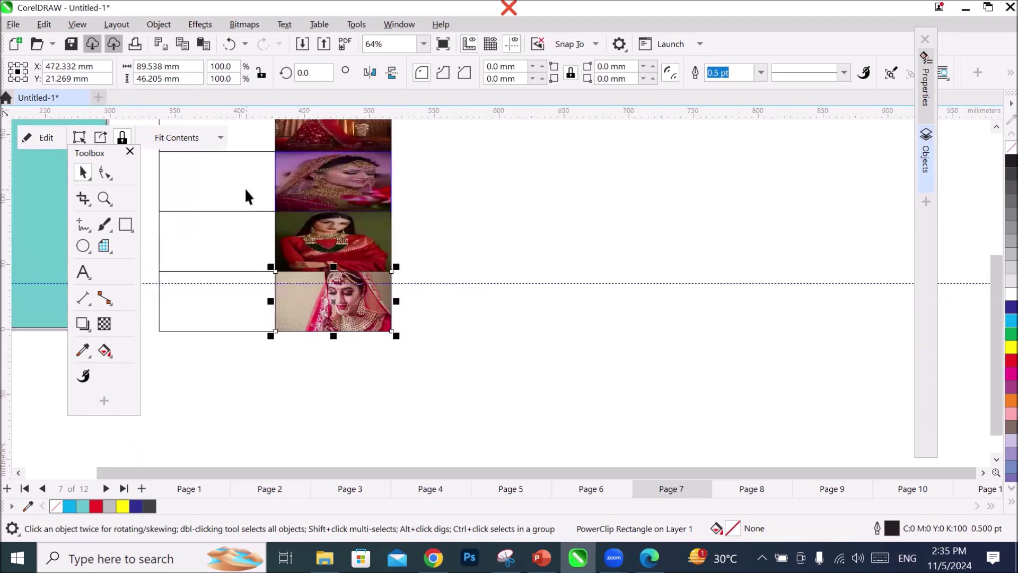
pyautogui.click(994, 126)
pyautogui.click(995, 127)
pyautogui.click(995, 126)
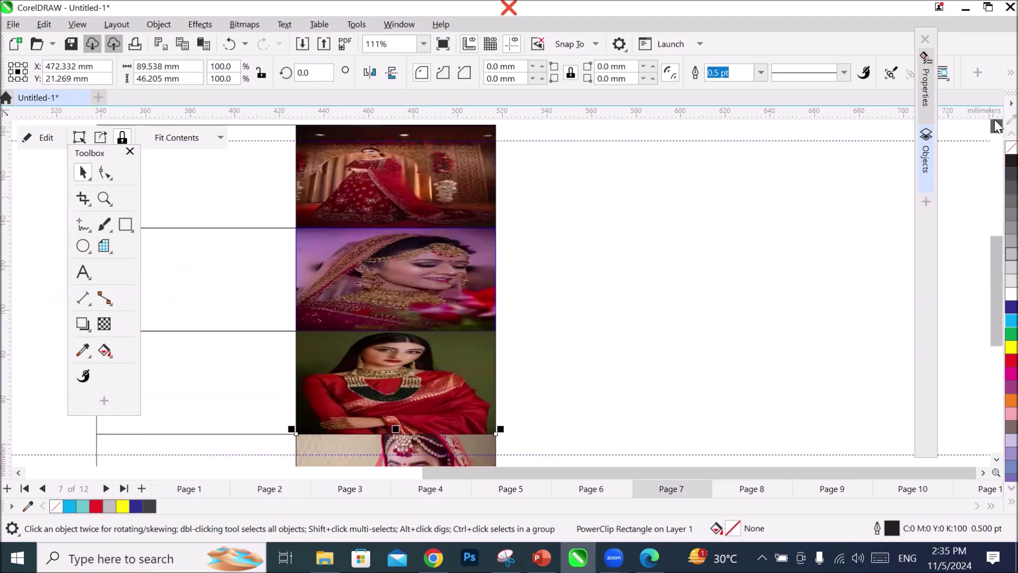
# Turn the top cell of the grid's left column into a paragraph text frame with the Text tool.
pyautogui.click(995, 126)
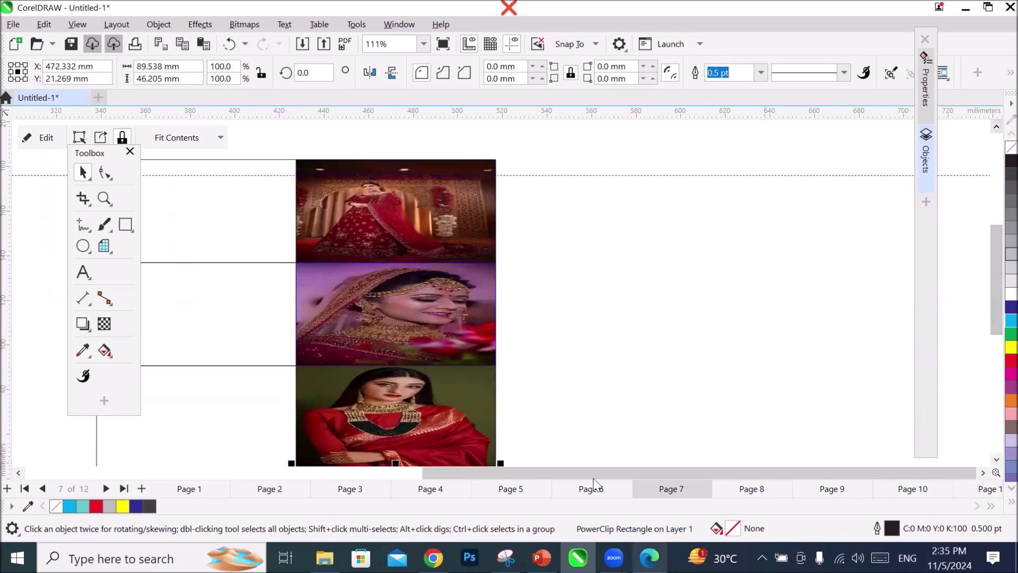
pyautogui.hscroll(-5, 561, 474)
pyautogui.click(601, 207)
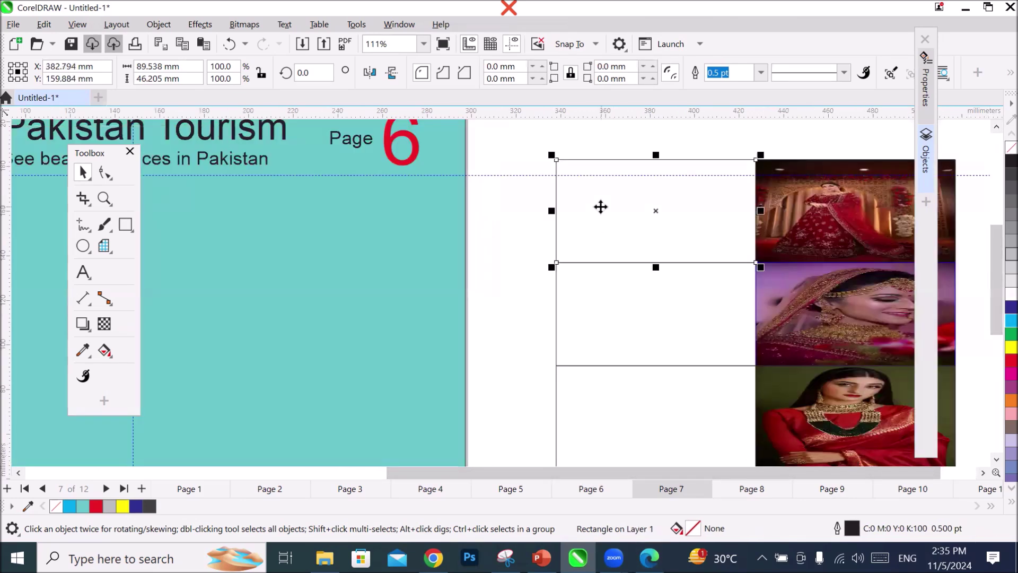
pyautogui.click(84, 272)
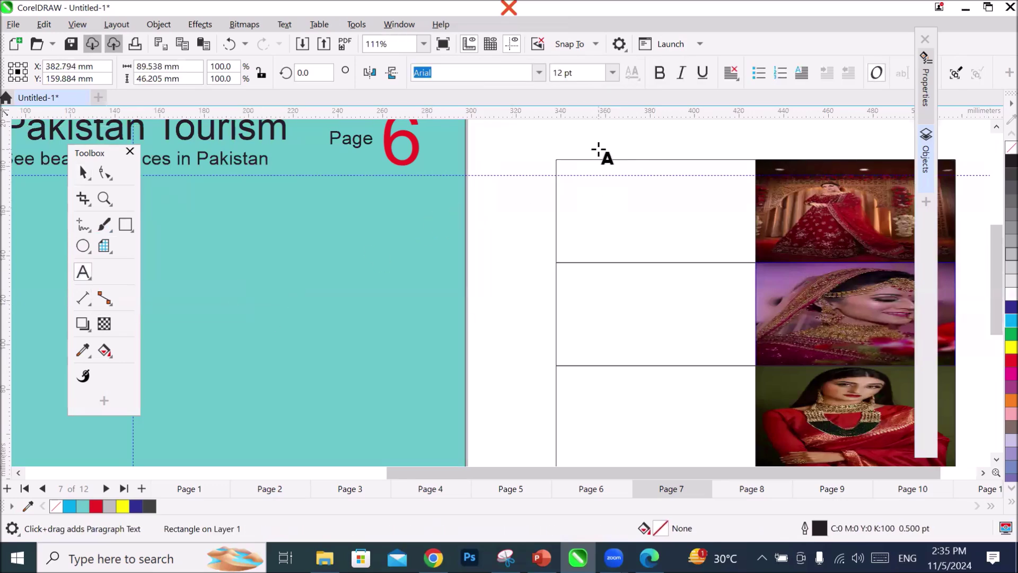
pyautogui.scroll(2, 598, 146)
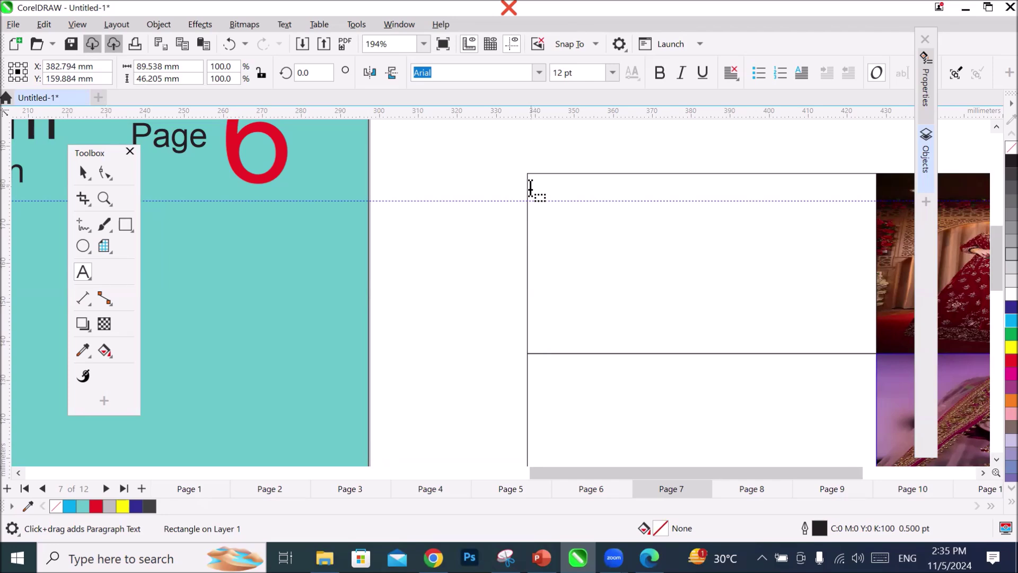
pyautogui.click(530, 187)
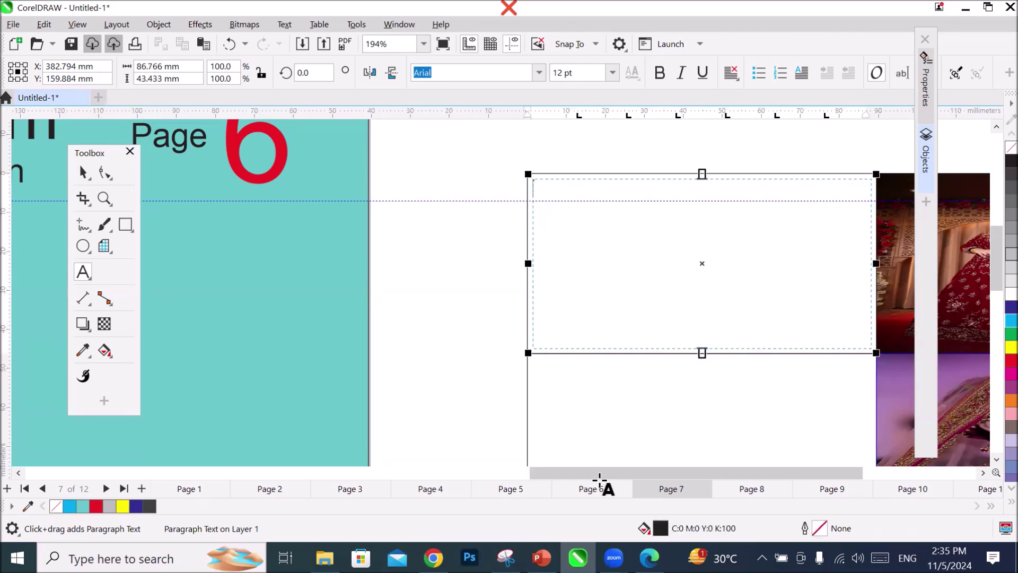
# Switch to ChatGPT in the browser and copy the paragraph describing the ancient ruins of Mohenjo-Daro in Sindh.
pyautogui.hotkey('alt', 'Tab')
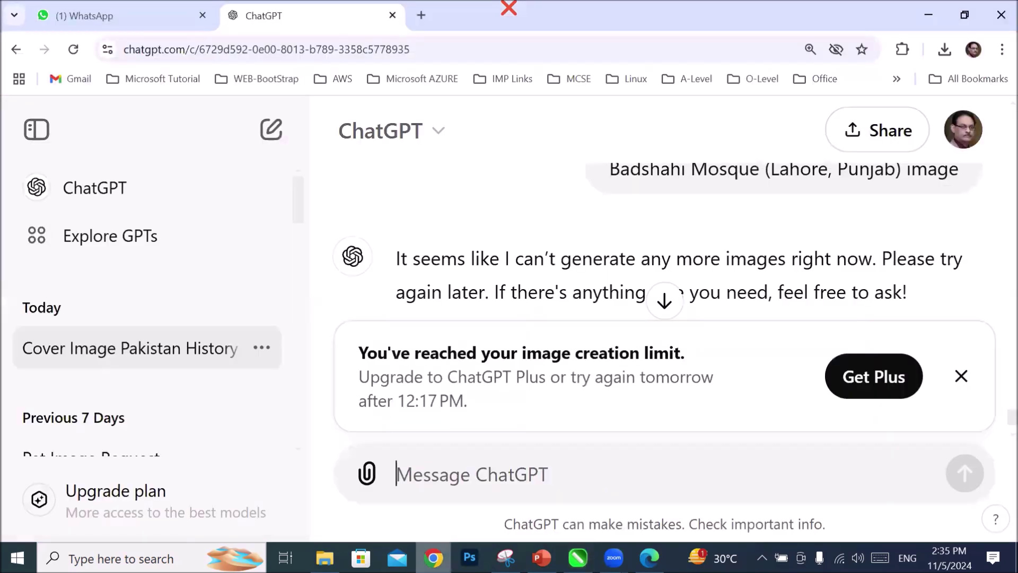
pyautogui.scroll(5, 484, 292)
pyautogui.scroll(-1, 484, 292)
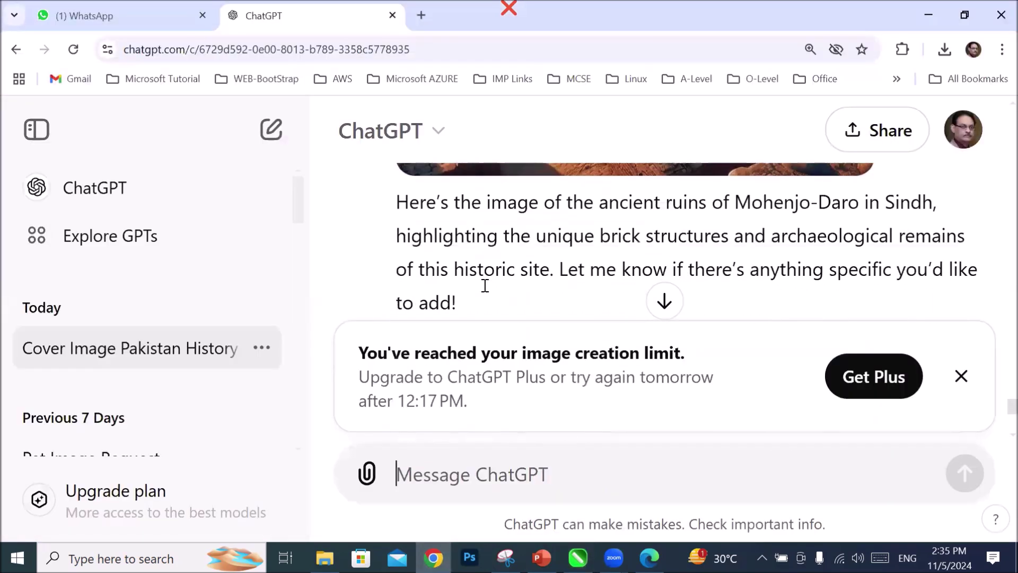
pyautogui.moveTo(395, 195); pyautogui.dragTo(514, 316)
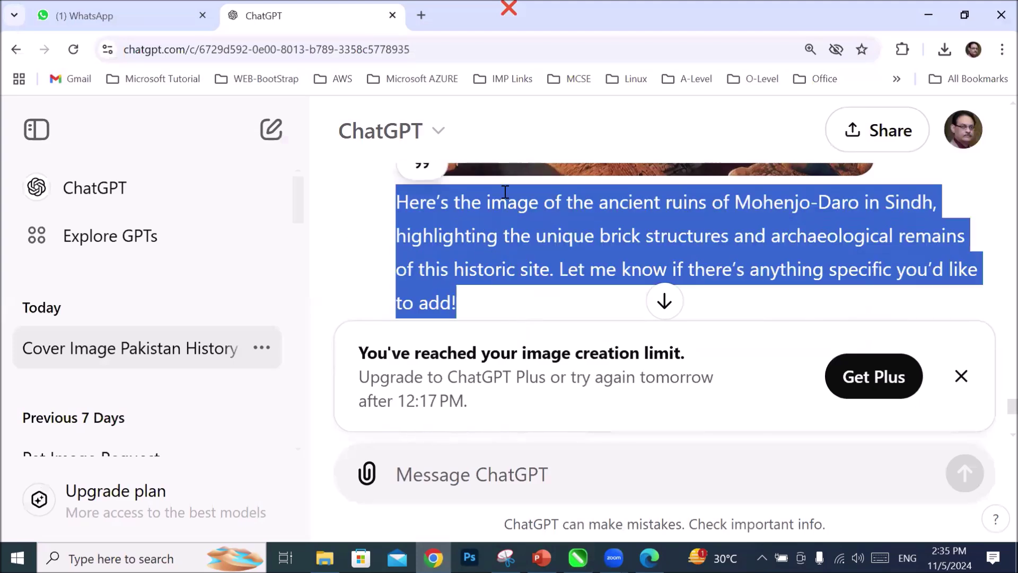
pyautogui.rightClick(513, 216)
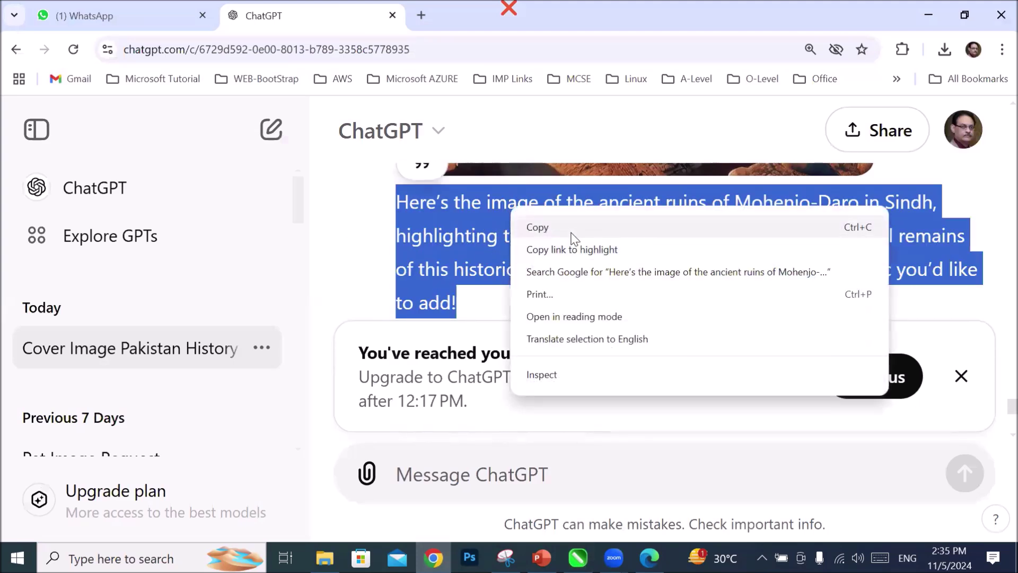
pyautogui.click(568, 227)
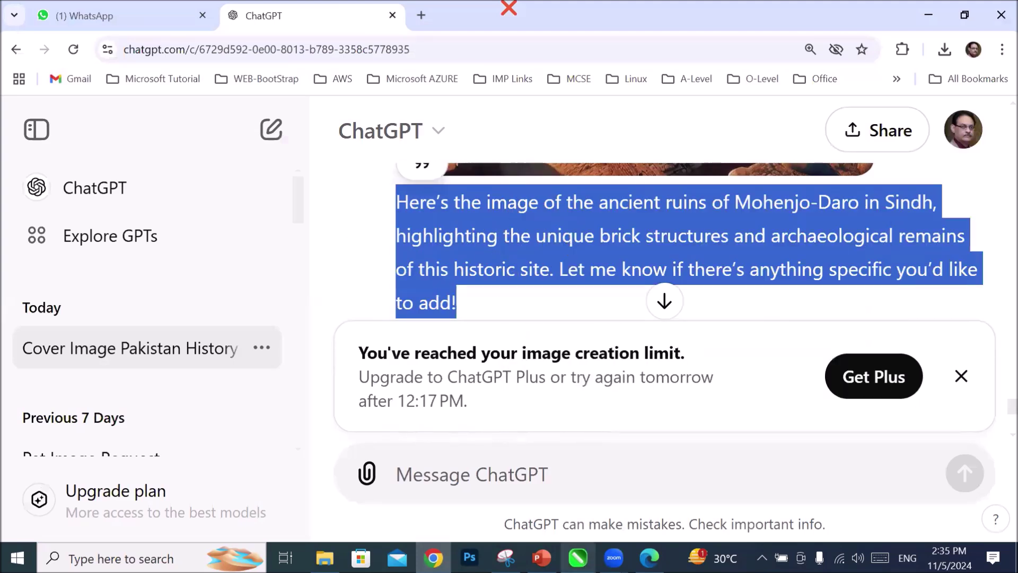
# Return to CorelDRAW and paste the copied Mohenjo-Daro paragraph into the text frame in the left column's top cell.
pyautogui.click(562, 554)
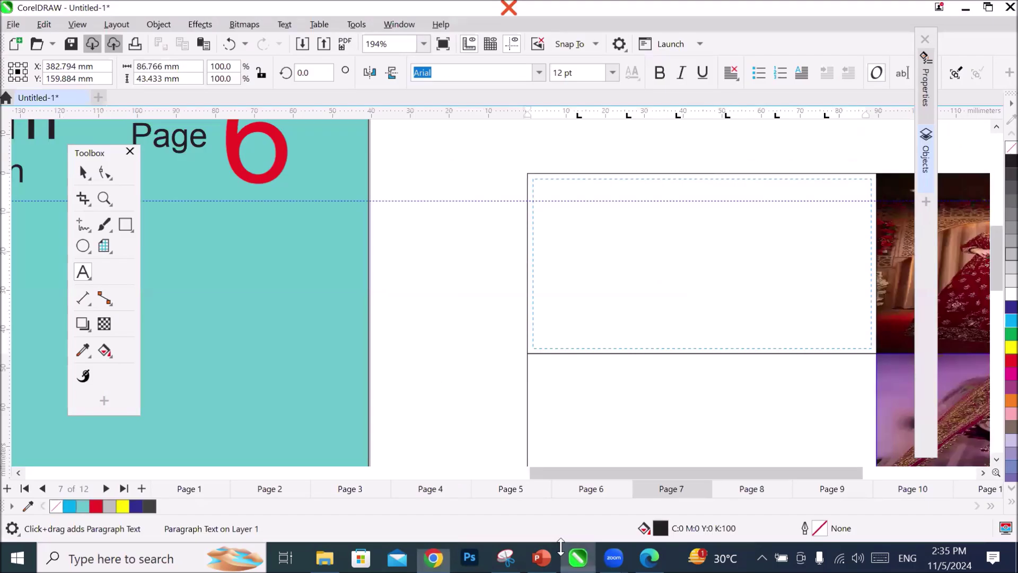
pyautogui.click(561, 195)
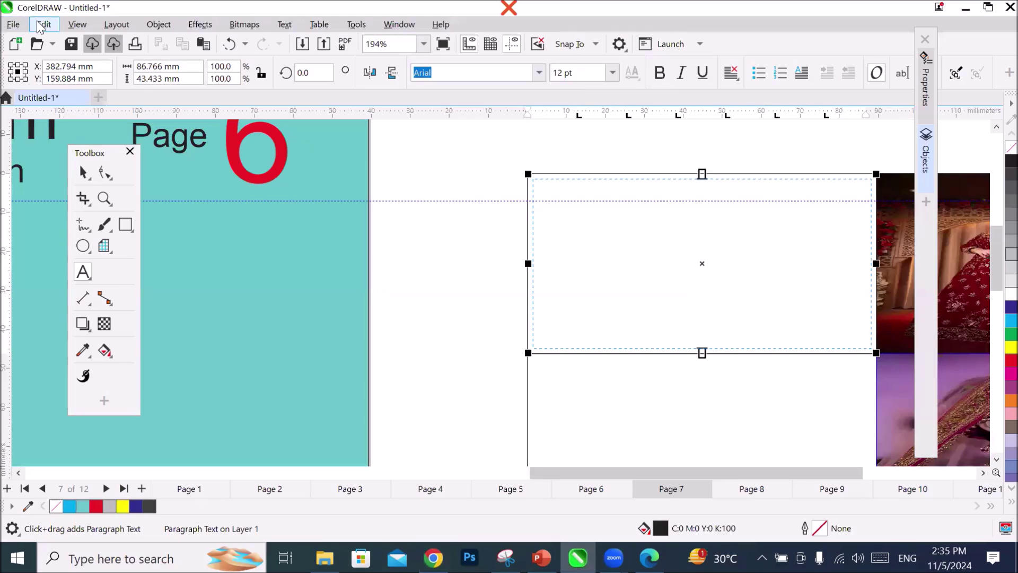
pyautogui.click(41, 24)
pyautogui.click(86, 184)
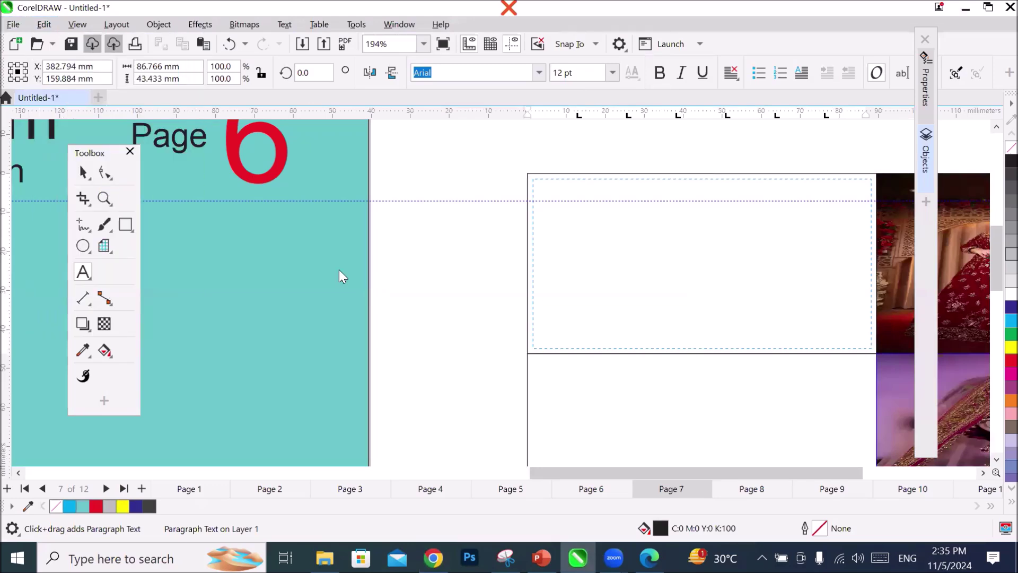
pyautogui.scroll(-4, 561, 353)
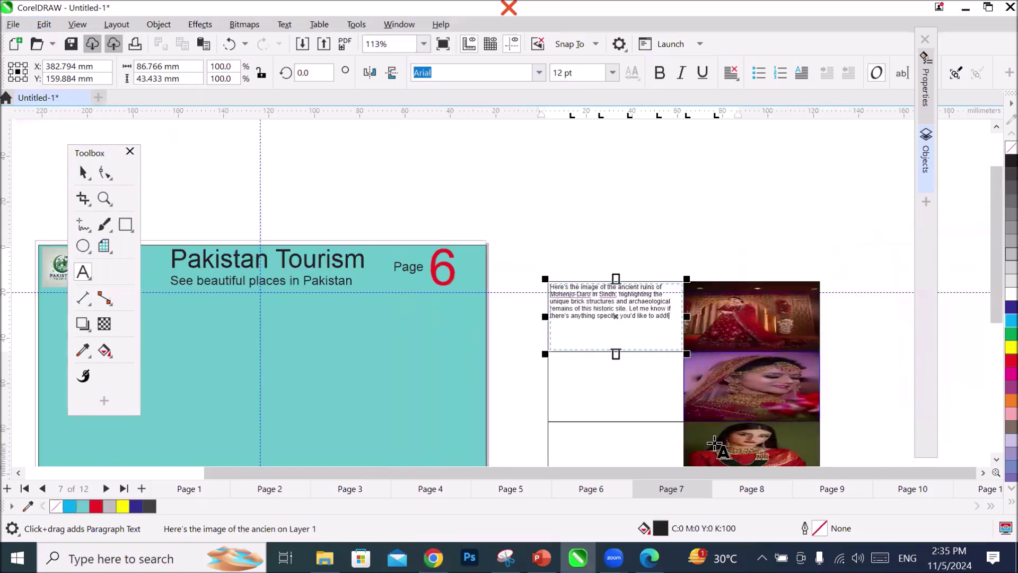
pyautogui.scroll(3, 769, 424)
pyautogui.scroll(-1, 767, 403)
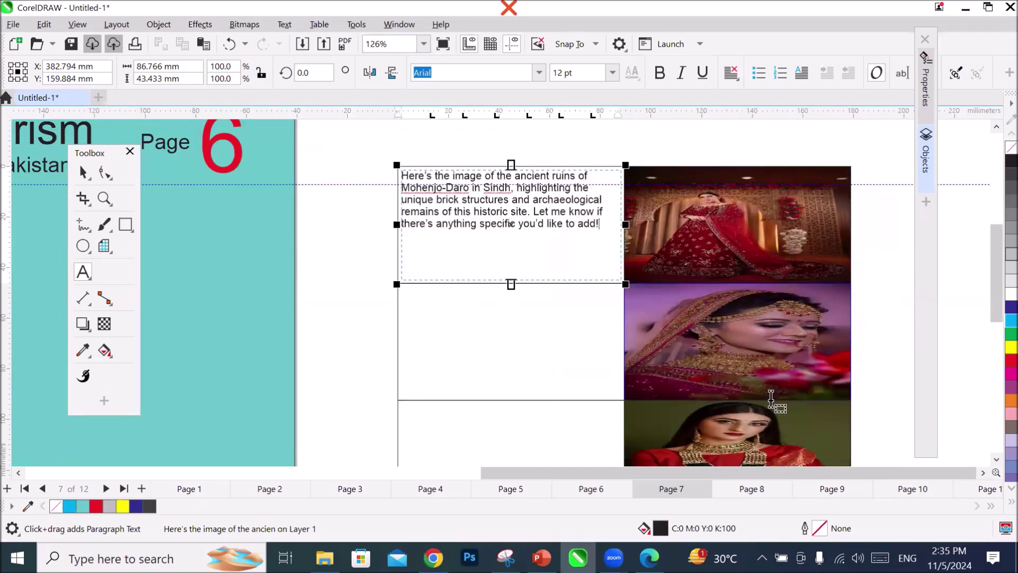
pyautogui.scroll(-1, 771, 398)
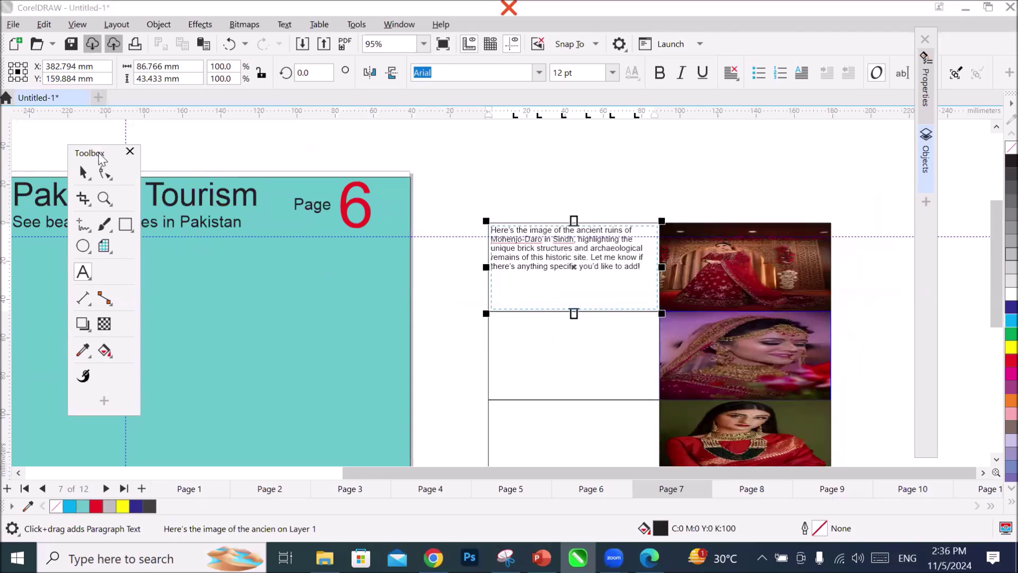
# Move the floating Toolbox closer to the grid, clear of the Pakistan Tourism heading's beginning.
pyautogui.moveTo(101, 156); pyautogui.dragTo(334, 138)
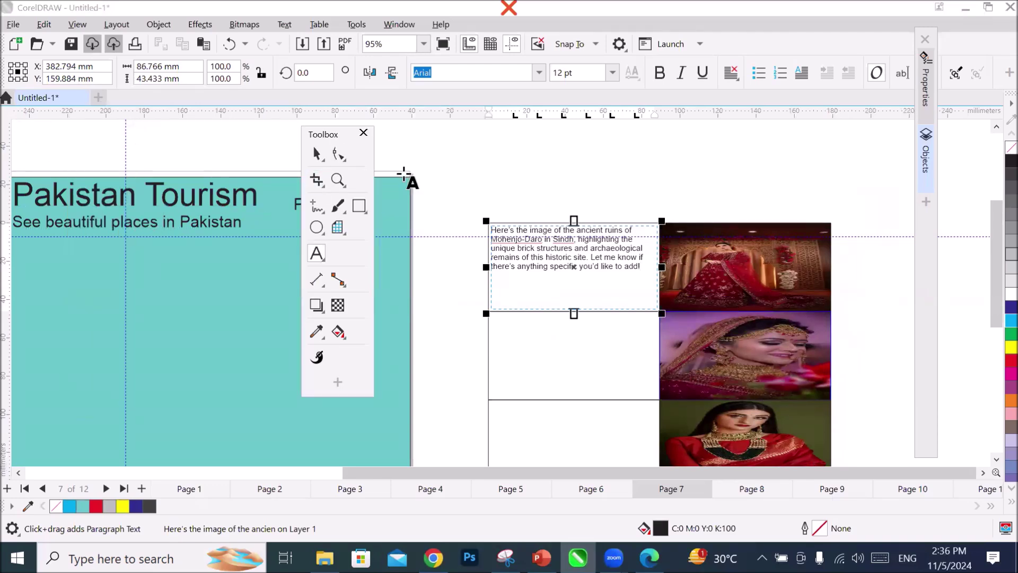
pyautogui.scroll(-2, 730, 320)
pyautogui.scroll(-1, 753, 375)
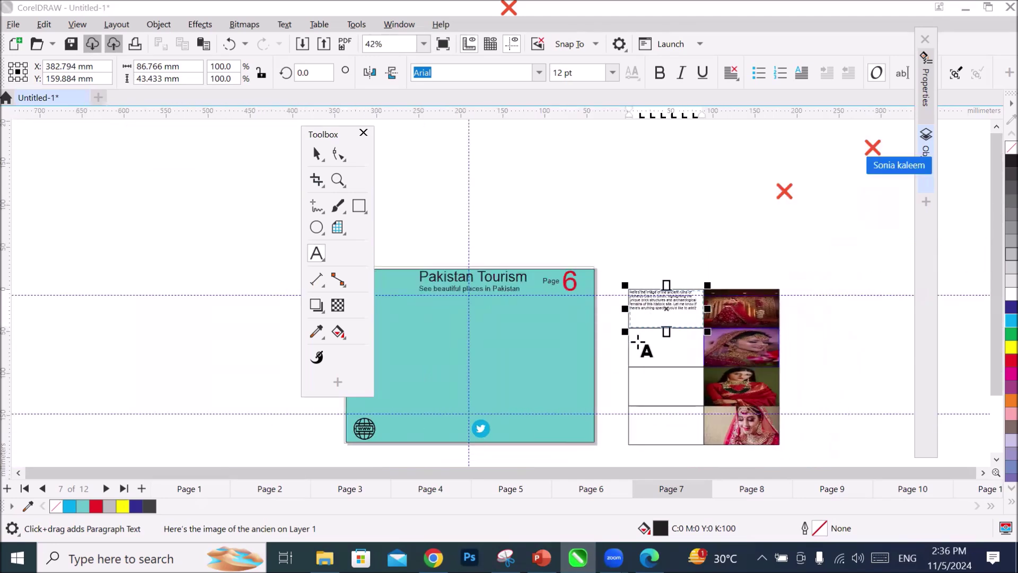
pyautogui.scroll(4, 638, 342)
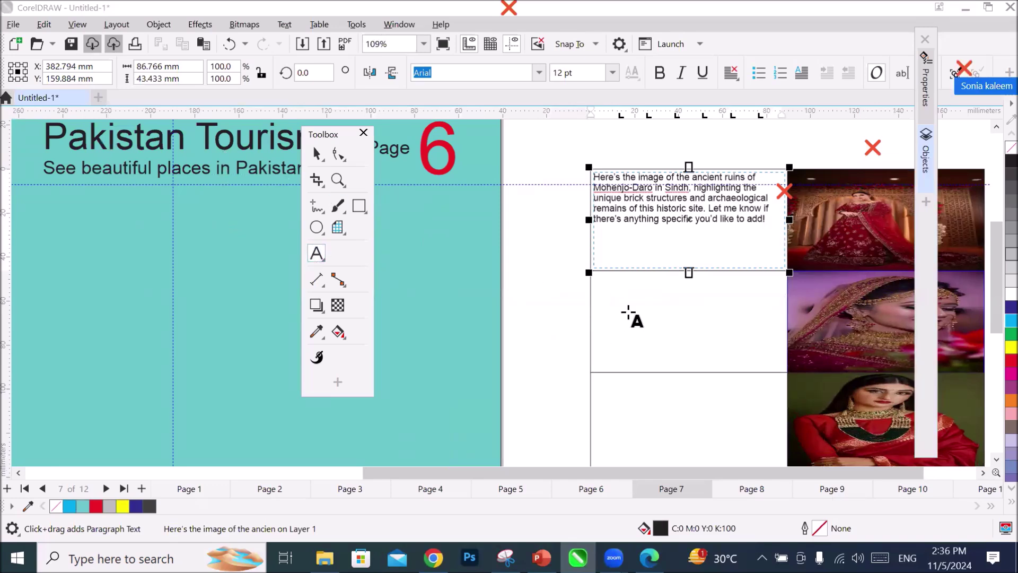
# Make the left column's second cell a paragraph text frame and paste the Mohenjo-Daro paragraph into it.
pyautogui.click(315, 154)
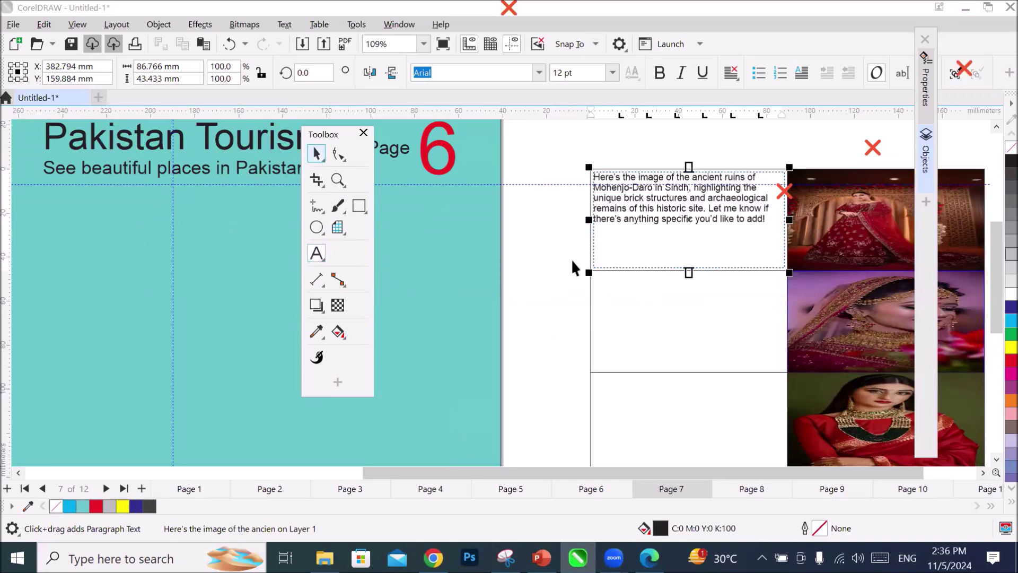
pyautogui.click(670, 307)
pyautogui.scroll(2, 669, 330)
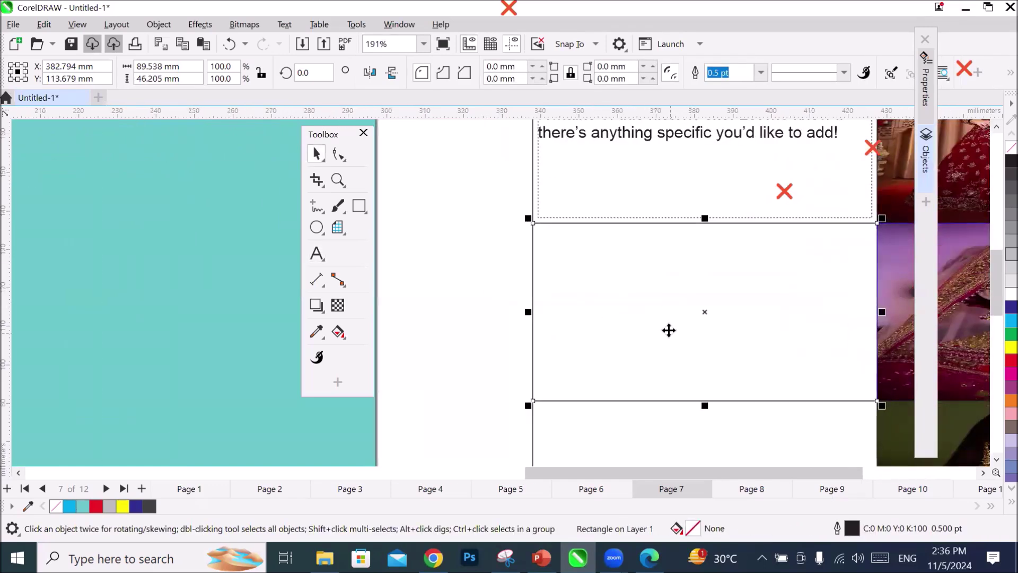
pyautogui.click(317, 254)
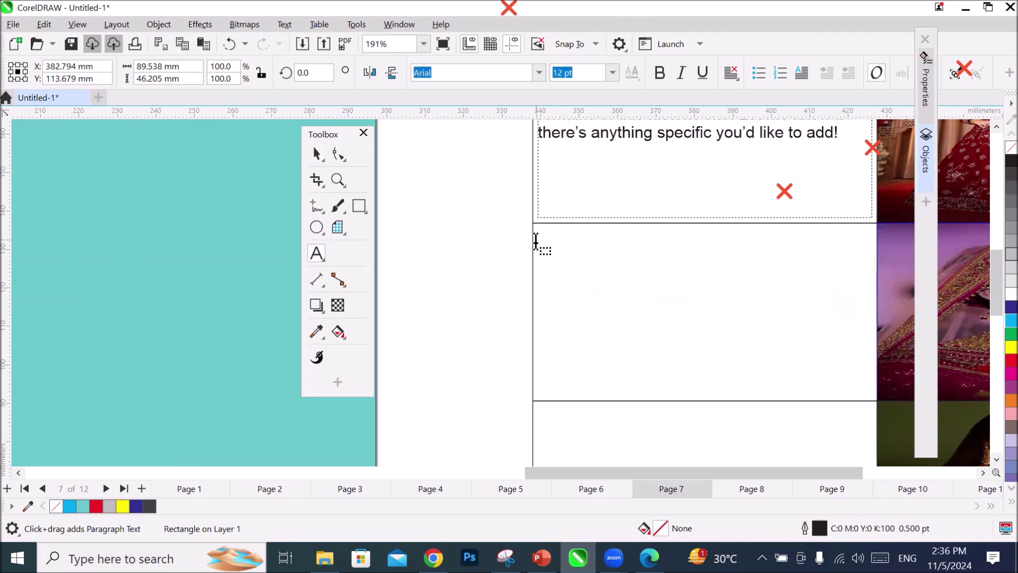
pyautogui.click(536, 237)
pyautogui.click(44, 25)
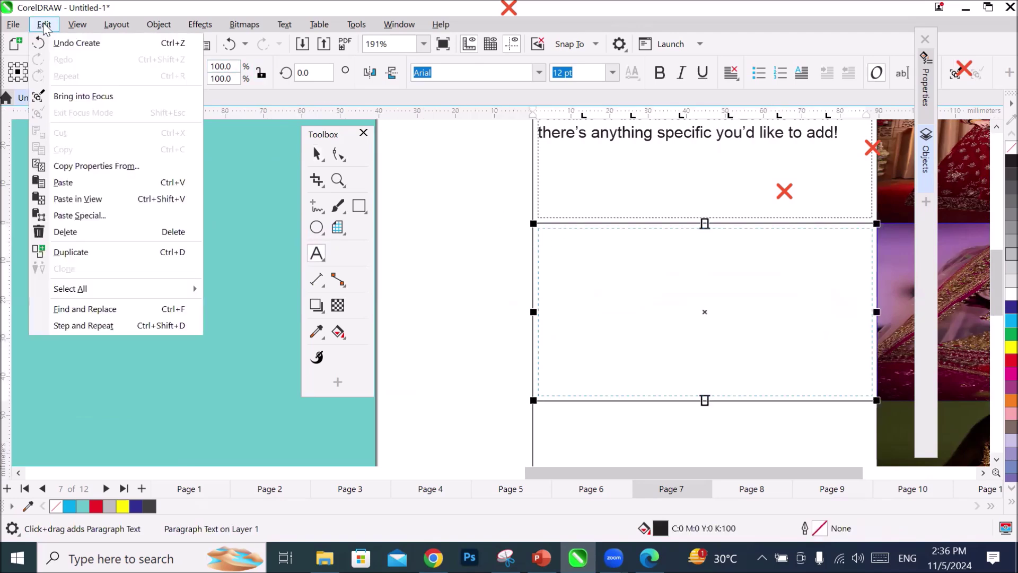
pyautogui.click(80, 182)
pyautogui.scroll(-2, 622, 383)
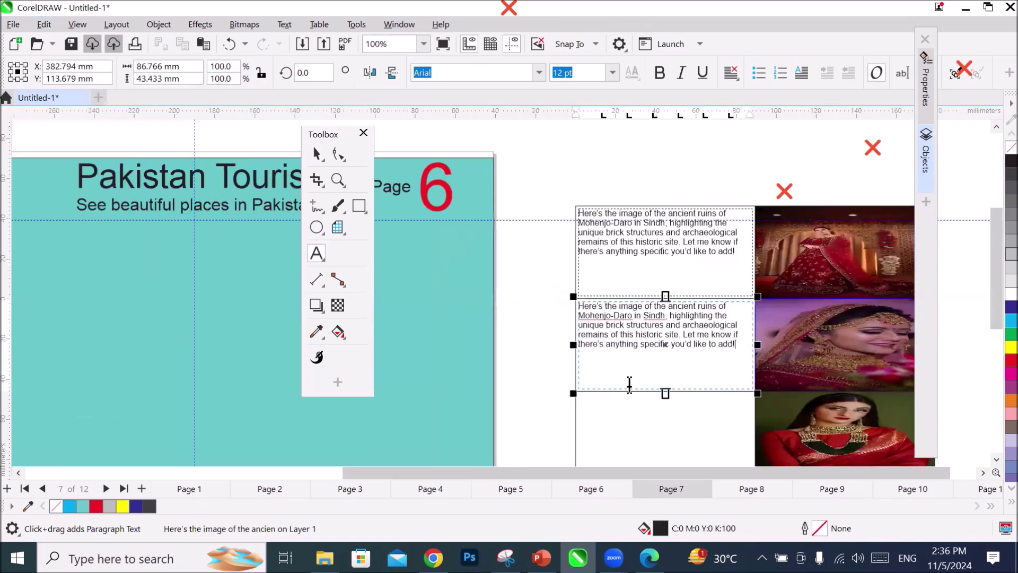
# Make the left column's third cell a paragraph text frame and paste the Mohenjo-Daro paragraph into it.
pyautogui.scroll(2, 694, 434)
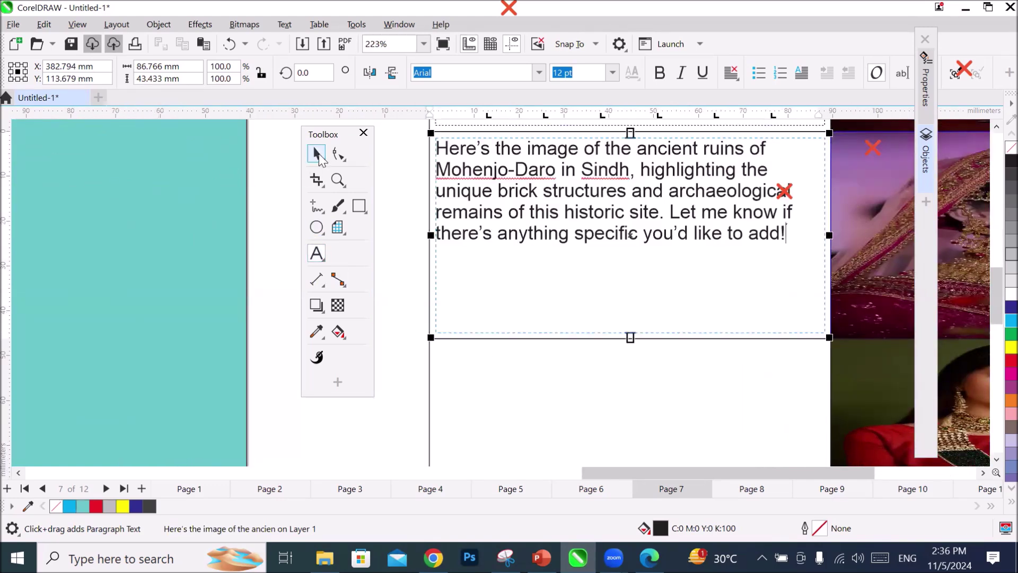
pyautogui.hotkey('ctrl', 'space')
pyautogui.click(545, 370)
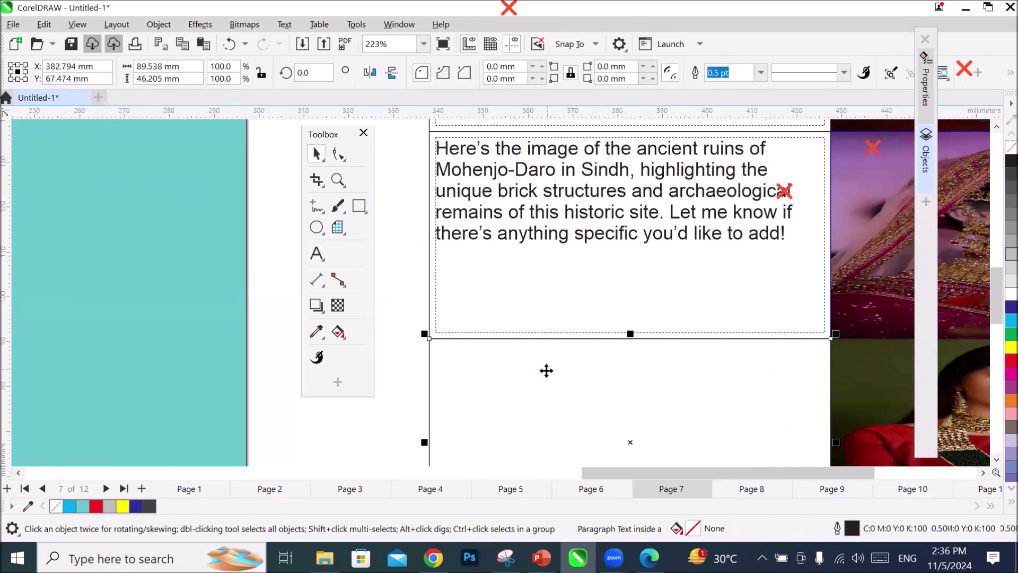
pyautogui.click(317, 253)
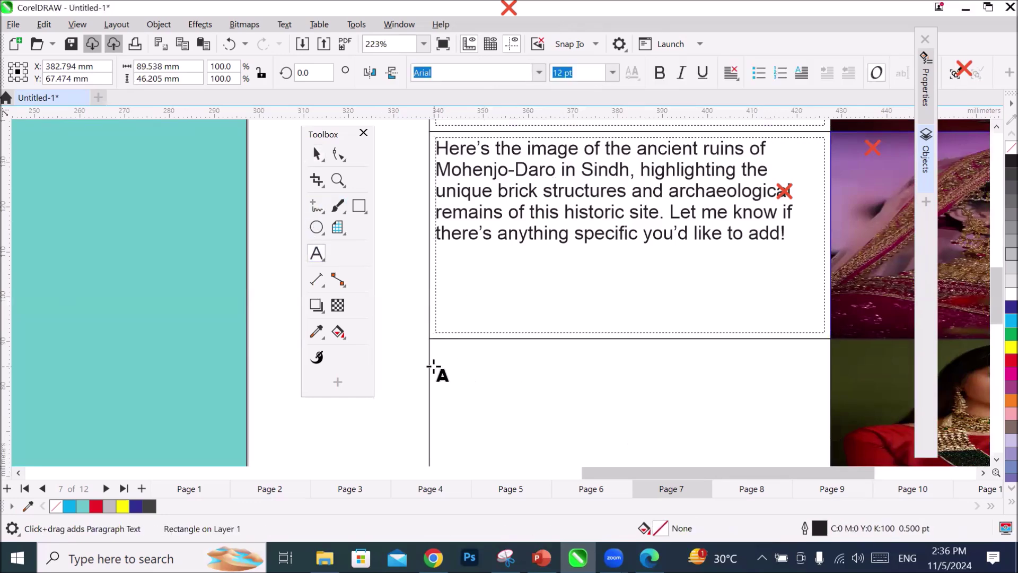
pyautogui.click(434, 367)
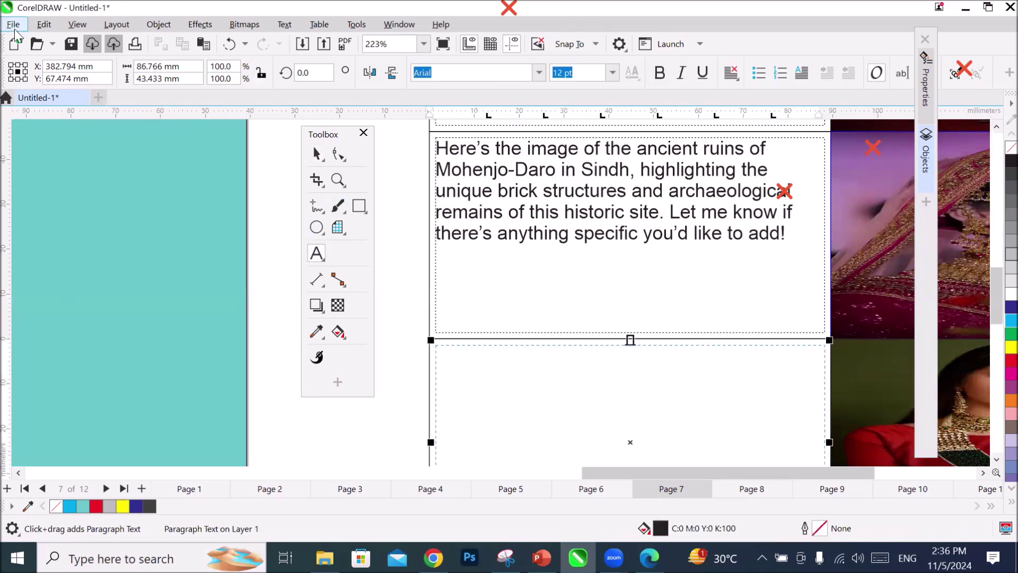
pyautogui.click(44, 24)
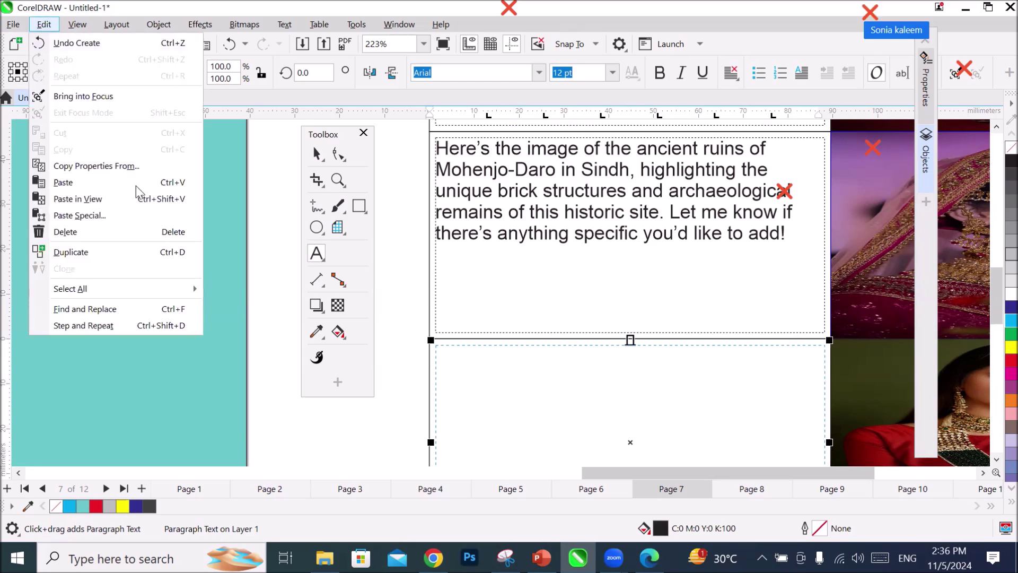
pyautogui.click(107, 182)
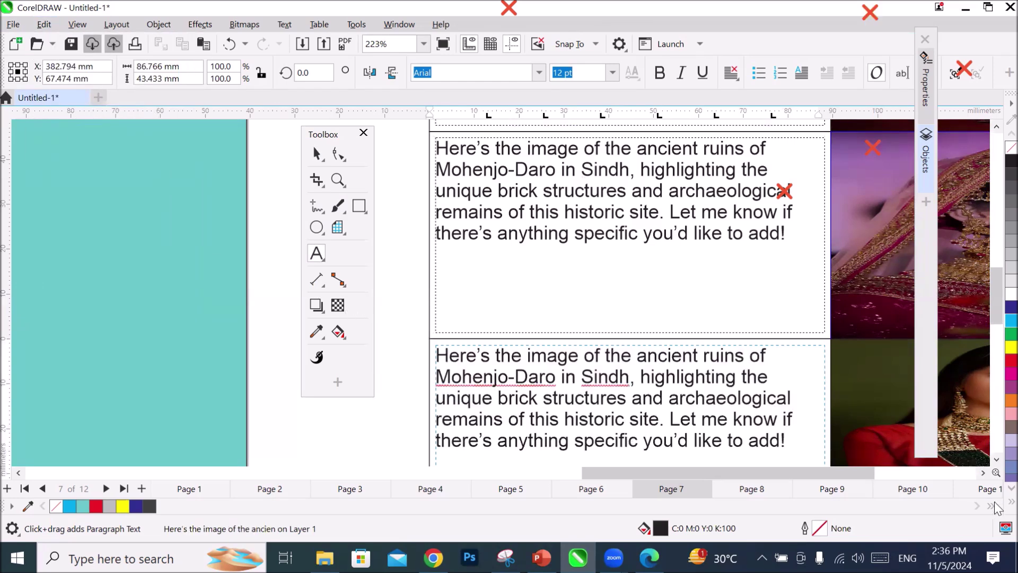
# Fill the bottom cell of the left column with blue (C100 M100 Y0 K0).
pyautogui.scroll(-10, 995, 466)
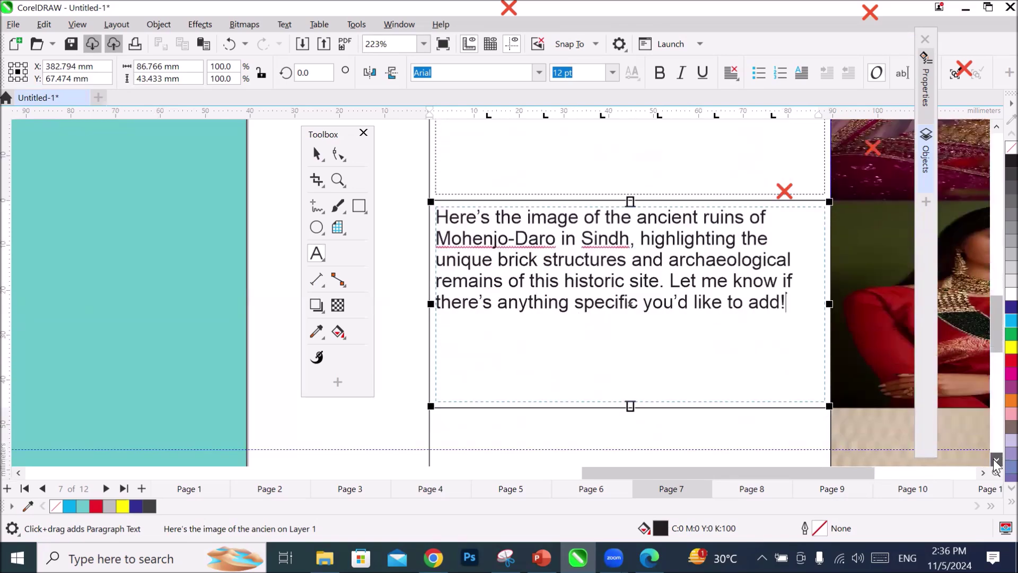
pyautogui.scroll(-1, 995, 465)
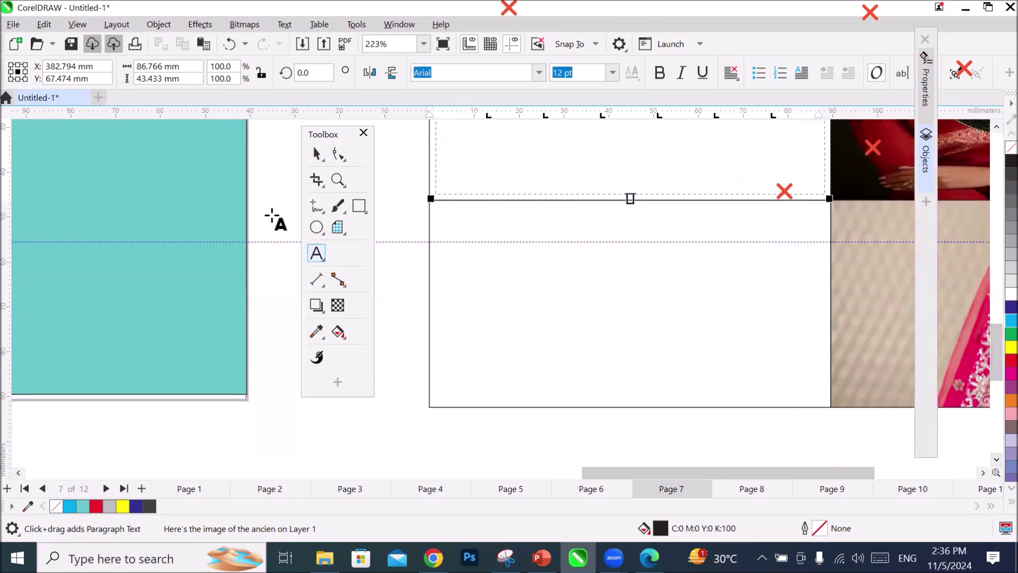
pyautogui.click(326, 159)
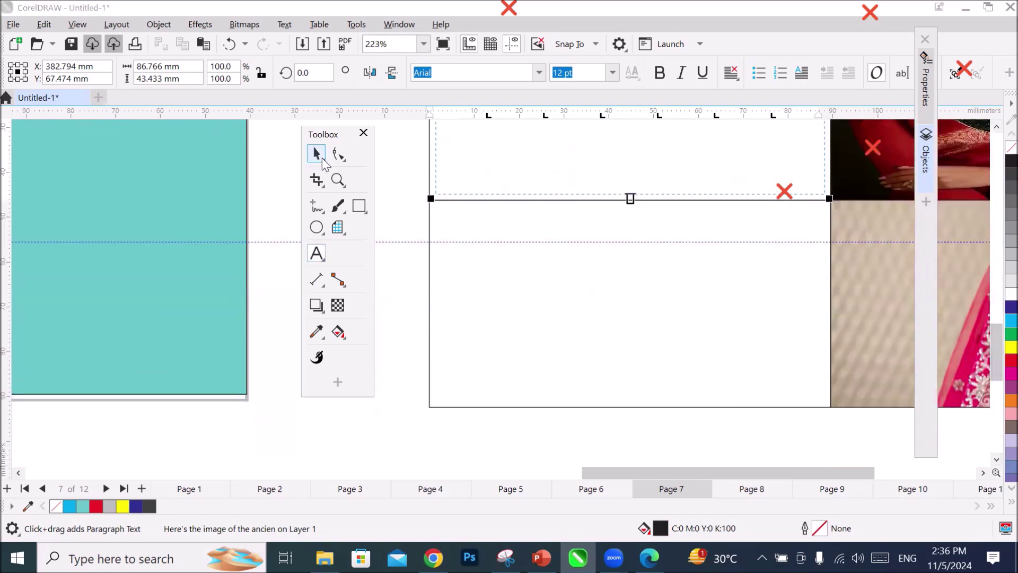
pyautogui.click(625, 349)
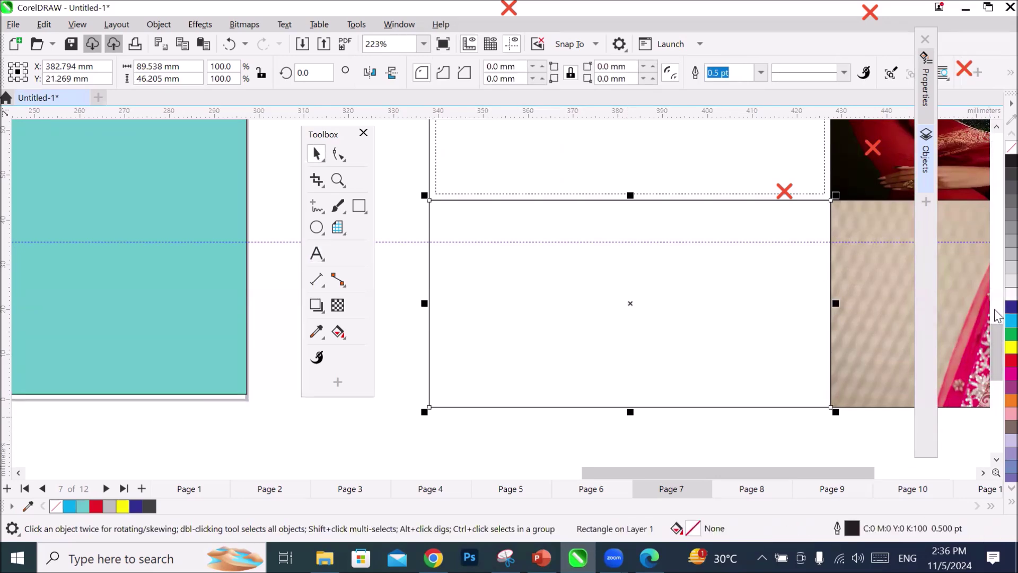
pyautogui.click(1011, 307)
pyautogui.scroll(-2, 414, 371)
pyautogui.scroll(-3, 424, 360)
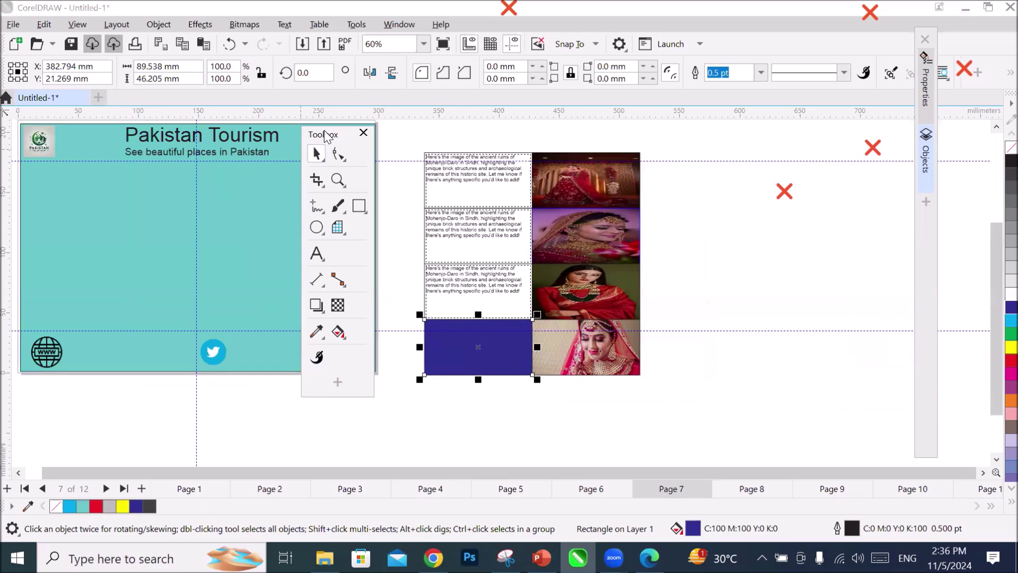
# Group the whole two-column grid with its photos, paragraph text and blue cell, with the floating Toolbox moved clear of the album page.
pyautogui.moveTo(325, 135); pyautogui.dragTo(803, 211)
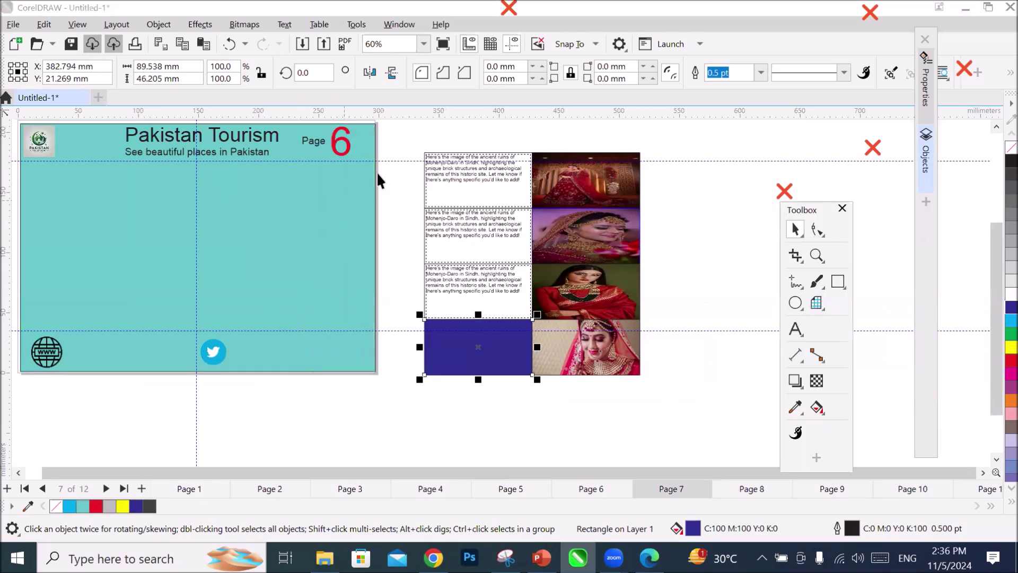
pyautogui.moveTo(412, 138); pyautogui.dragTo(688, 426)
pyautogui.rightClick(590, 350)
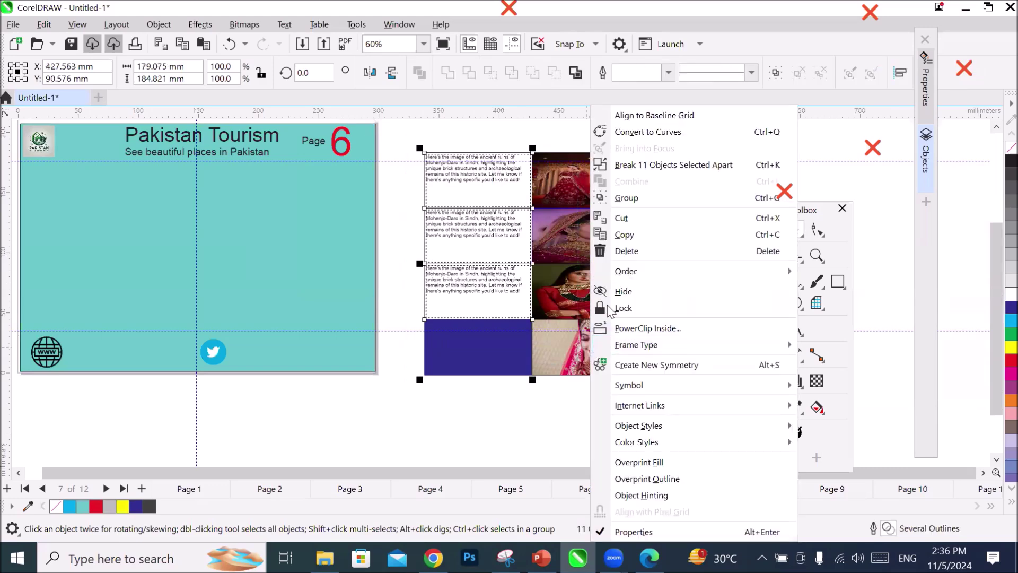
pyautogui.click(636, 200)
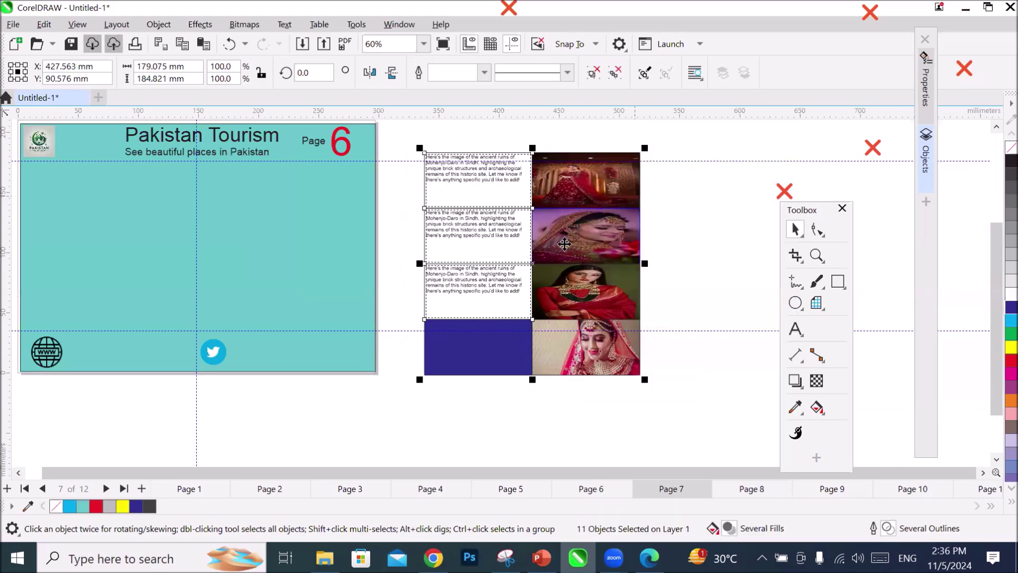
# Place the grouped grid below the Pakistan Tourism heading, scaled to about 122 × 126 mm, and shift it and the vertical guideline slightly left.
pyautogui.moveTo(475, 248); pyautogui.dragTo(222, 252)
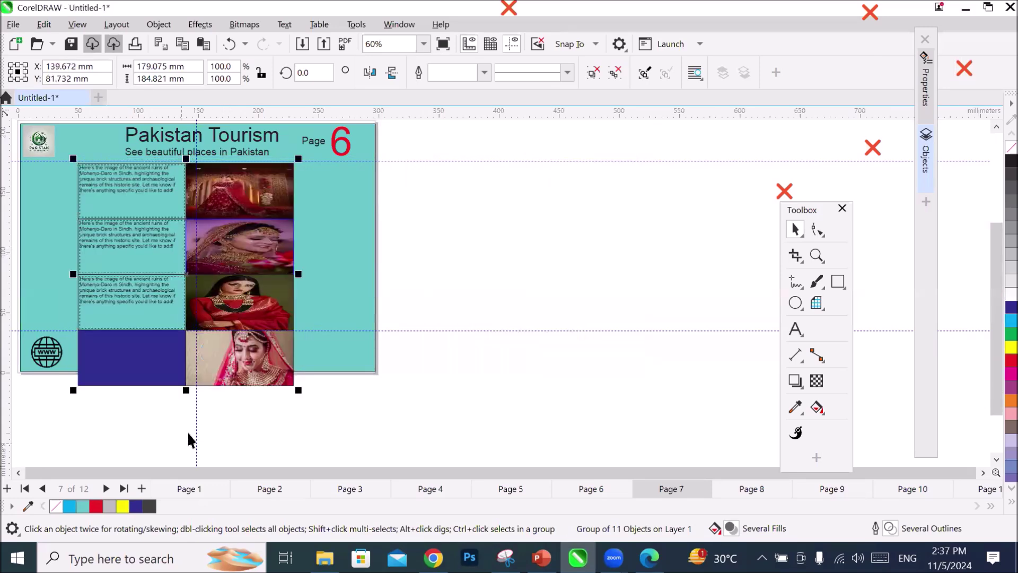
pyautogui.moveTo(73, 391); pyautogui.dragTo(142, 320)
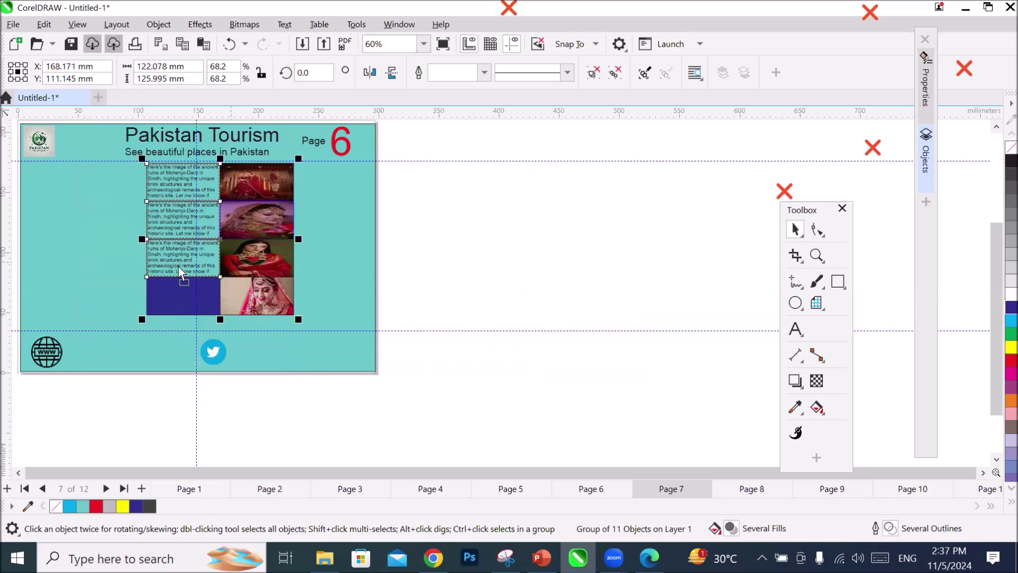
pyautogui.moveTo(199, 266); pyautogui.dragTo(178, 267)
pyautogui.moveTo(240, 296); pyautogui.dragTo(218, 298)
pyautogui.click(492, 301)
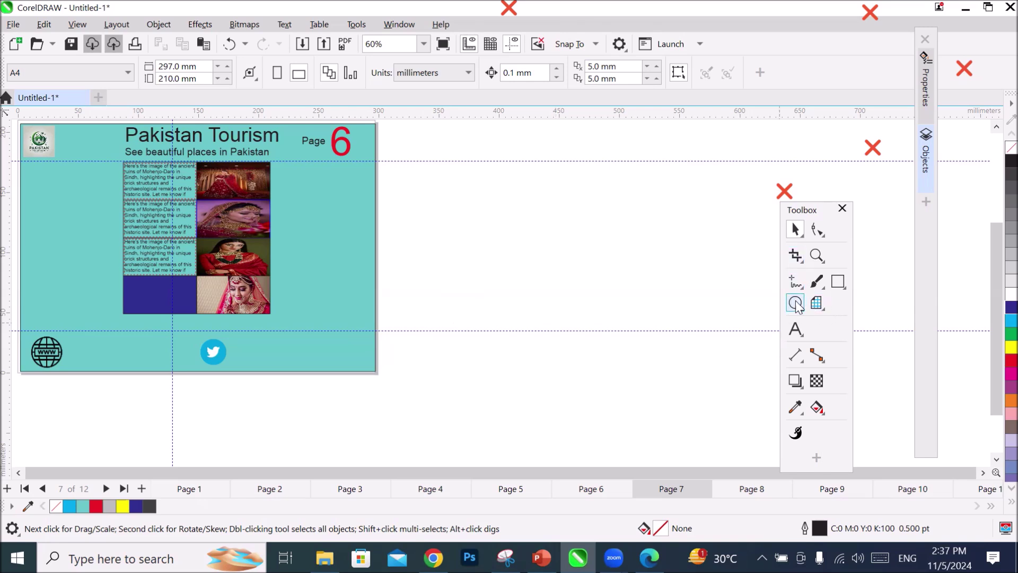
# Draw a Graph Paper grid of 20 columns and 20 rows, about 213 × 237 mm, on the empty area beside the album page.
pyautogui.click(815, 304)
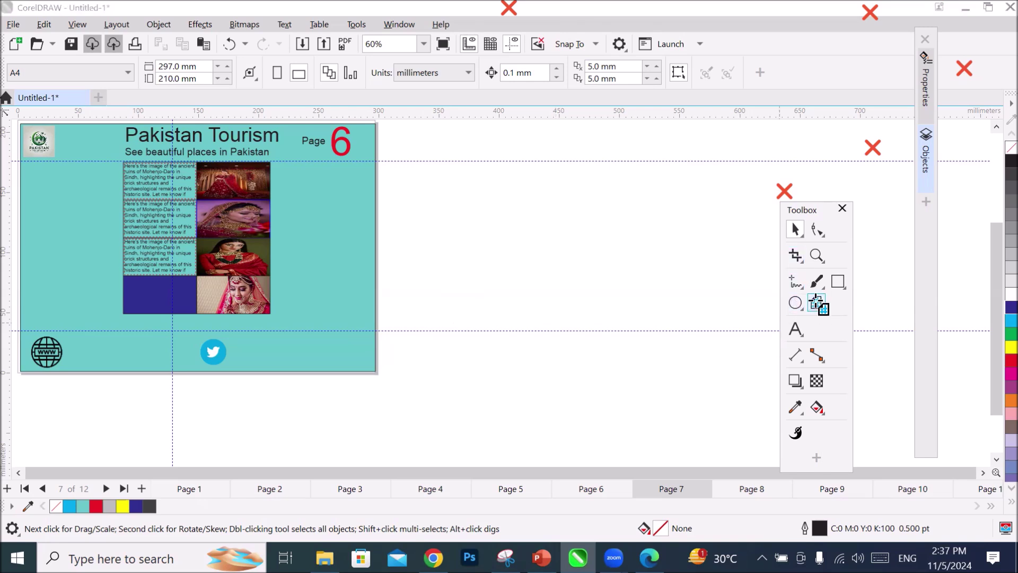
pyautogui.click(60, 66)
pyautogui.click(60, 65)
pyautogui.click(60, 65)
pyautogui.click(61, 65)
pyautogui.click(61, 65)
pyautogui.click(61, 65)
pyautogui.click(61, 65)
pyautogui.click(61, 65)
pyautogui.click(62, 64)
pyautogui.click(61, 64)
pyautogui.click(61, 64)
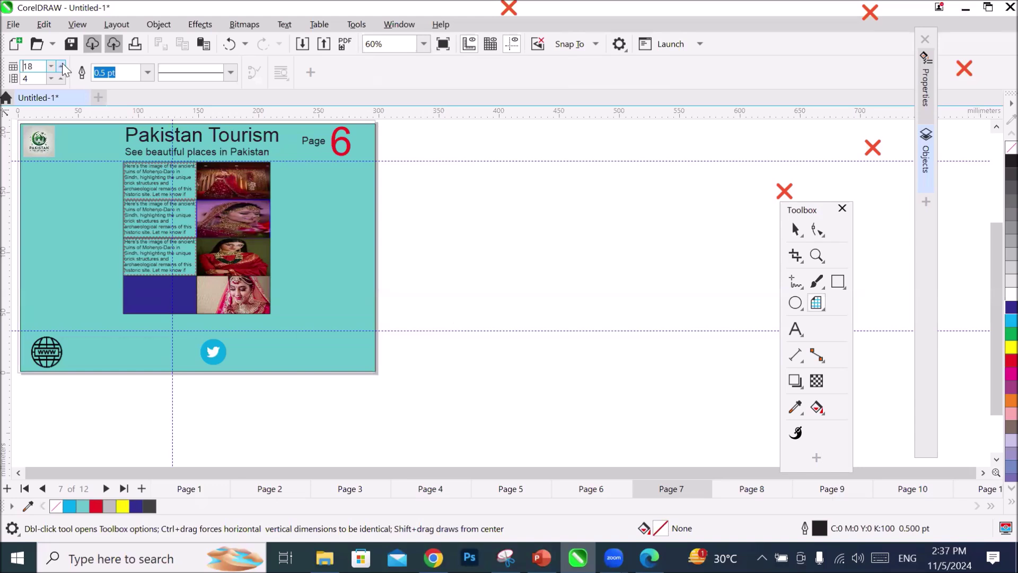
pyautogui.click(62, 66)
pyautogui.click(59, 77)
pyautogui.click(59, 77)
pyautogui.click(60, 77)
pyautogui.click(59, 77)
pyautogui.click(61, 77)
pyautogui.click(60, 78)
pyautogui.click(61, 77)
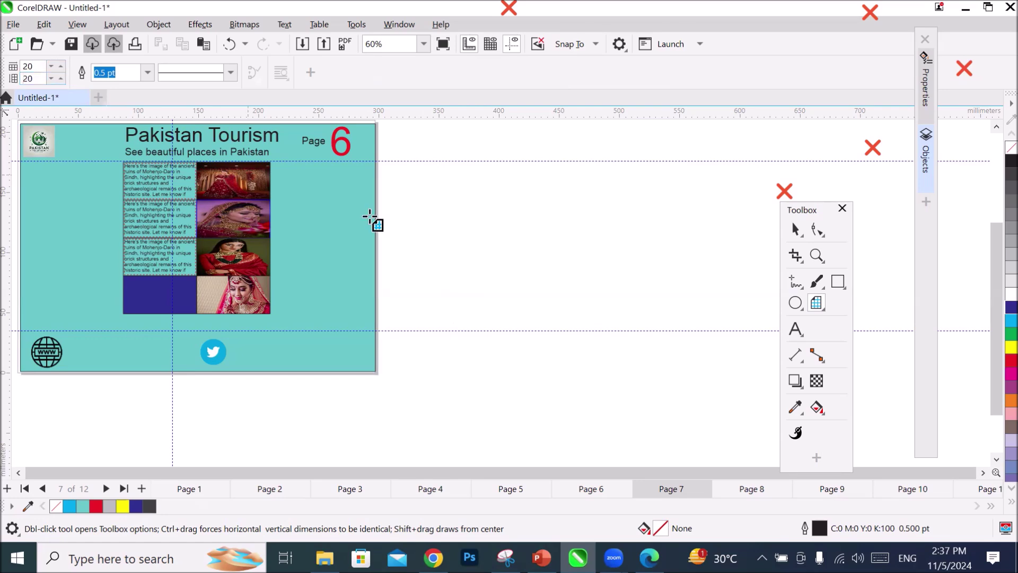
pyautogui.moveTo(432, 134); pyautogui.dragTo(689, 419)
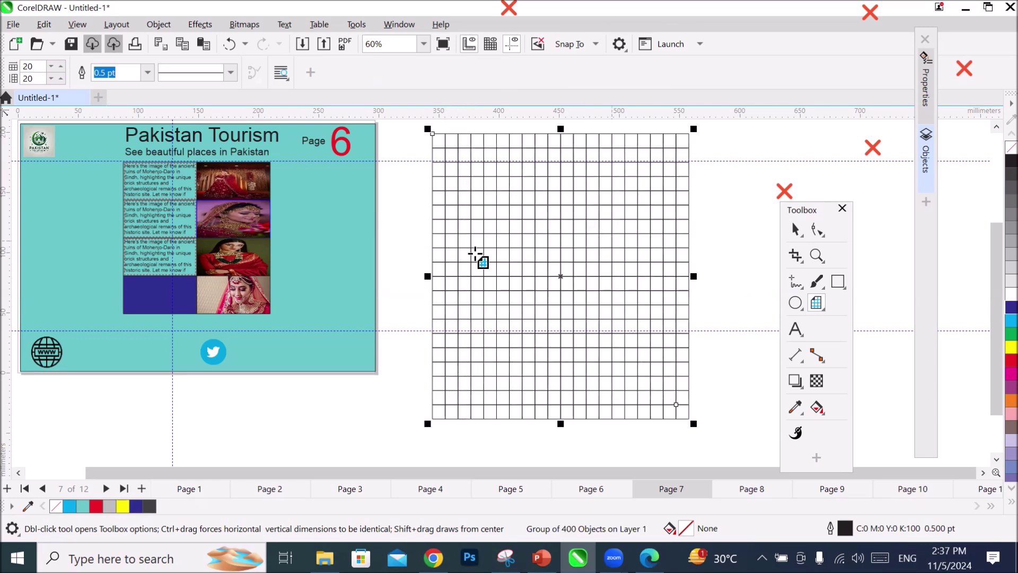
# Use Smart Fill to colour seven adjacent cells of the grid's top row green (C60 M0 Y73 K0) as the upper bar of an S.
pyautogui.click(792, 210)
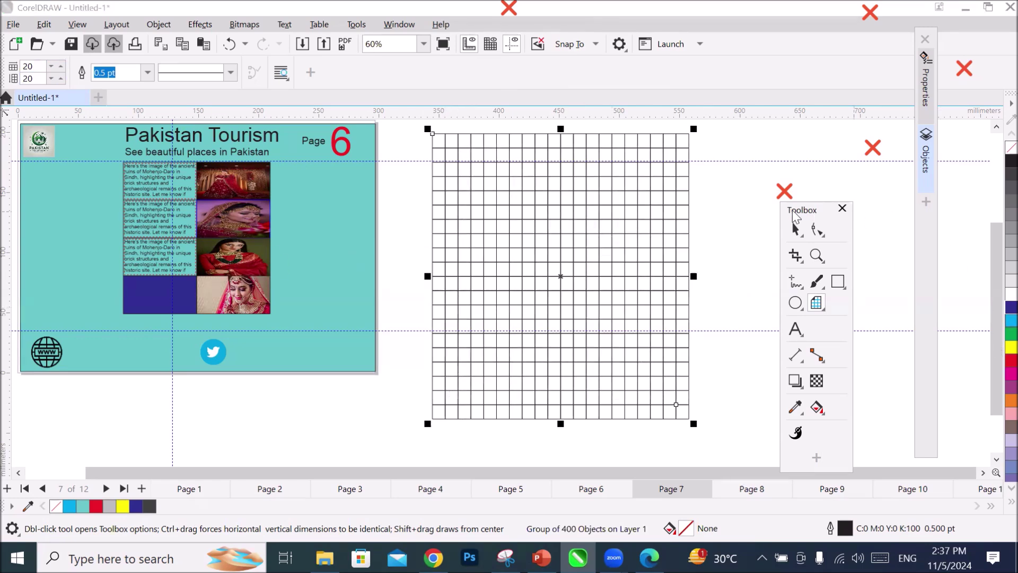
pyautogui.moveTo(793, 210); pyautogui.dragTo(310, 168)
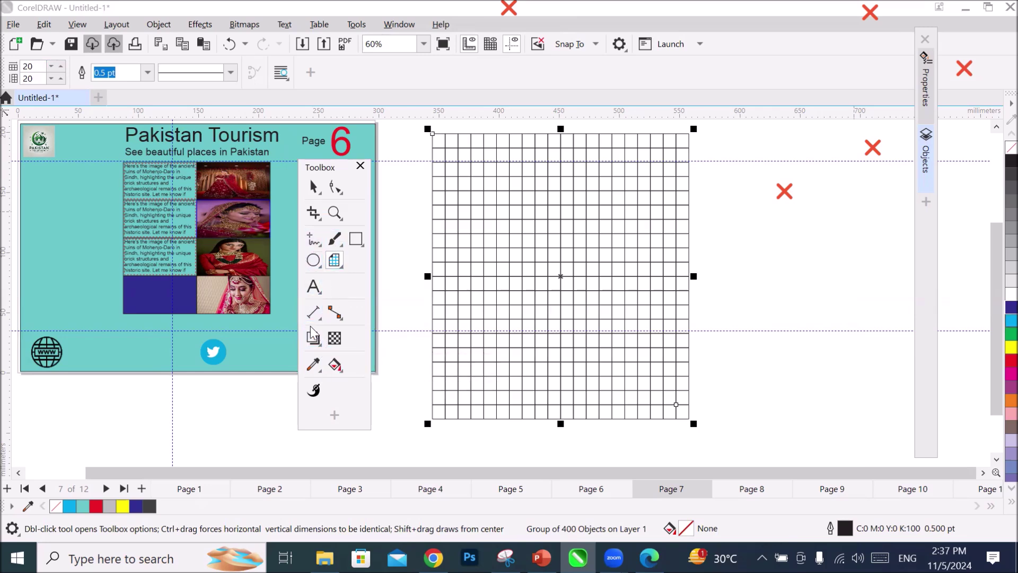
pyautogui.click(334, 365)
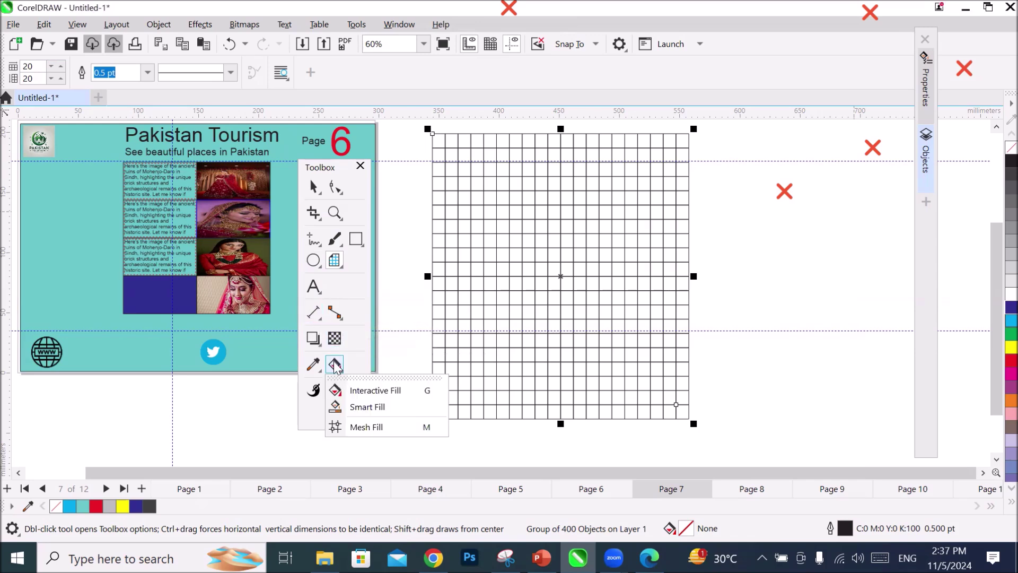
pyautogui.click(378, 405)
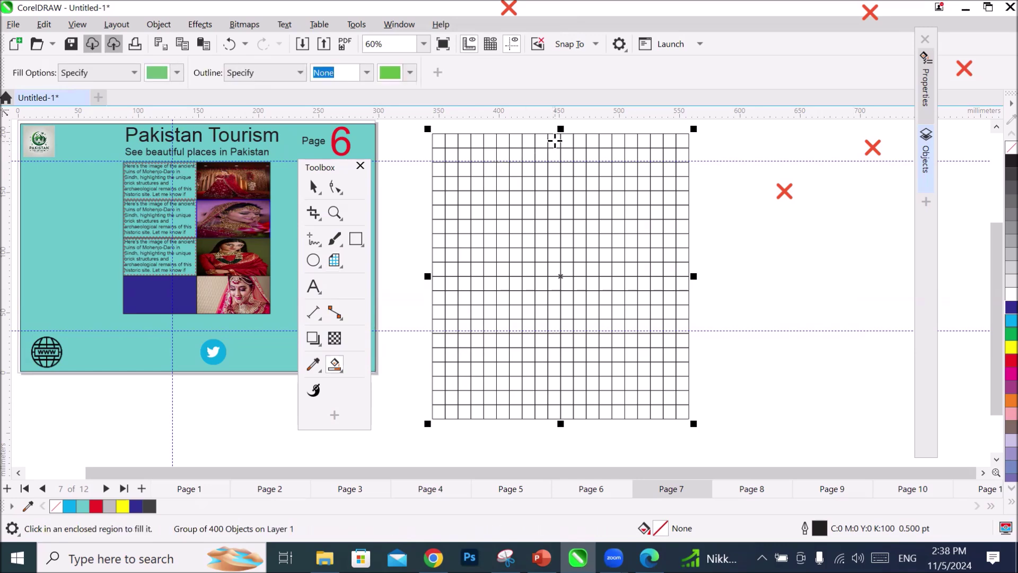
pyautogui.click(554, 140)
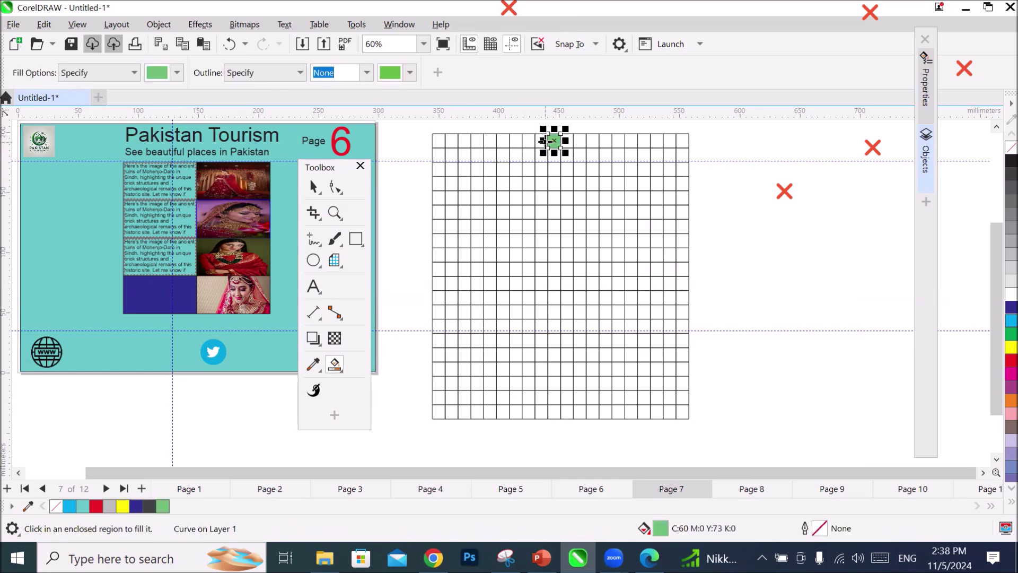
pyautogui.click(542, 141)
pyautogui.click(529, 141)
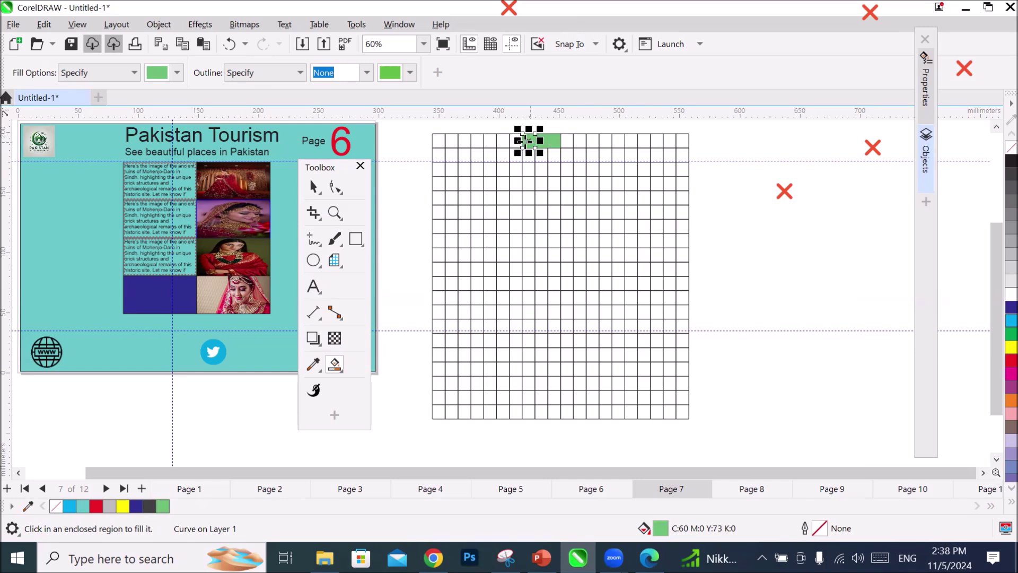
pyautogui.click(516, 141)
pyautogui.click(503, 141)
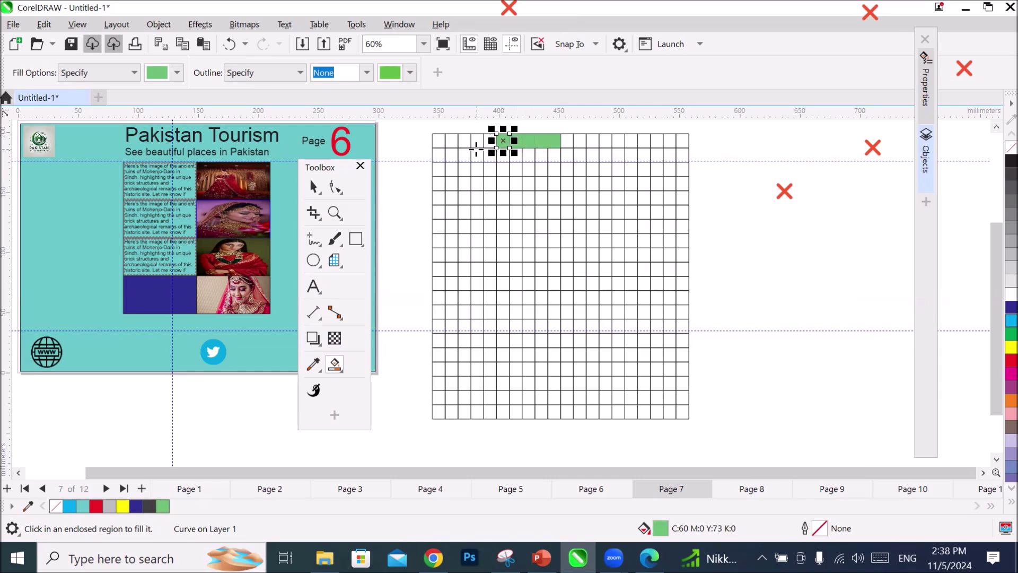
pyautogui.click(490, 141)
pyautogui.click(478, 141)
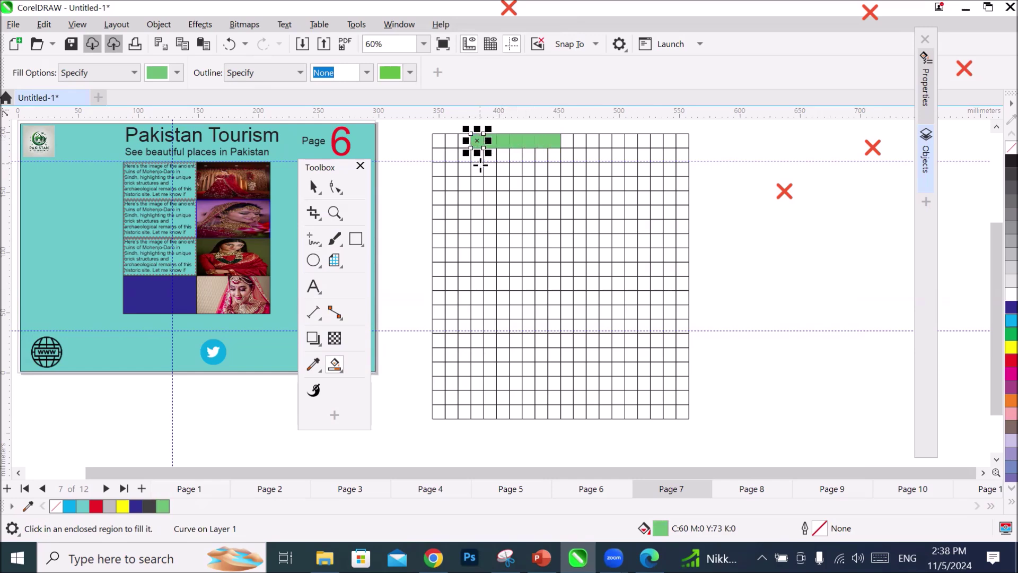
# Smart Fill the seven cells running down from the upper bar's left end in green as the S's left stroke.
pyautogui.scroll(2, 480, 154)
pyautogui.click(470, 149)
pyautogui.click(471, 174)
pyautogui.click(471, 201)
pyautogui.click(471, 230)
pyautogui.click(472, 258)
pyautogui.click(473, 288)
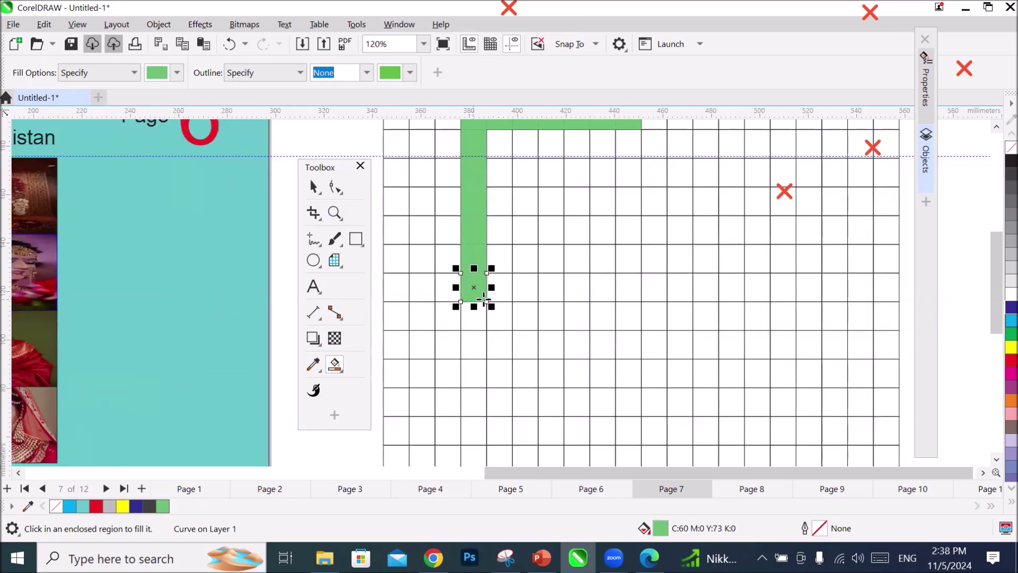
pyautogui.scroll(-2, 481, 325)
pyautogui.click(476, 320)
# Smart Fill the middle bar, the lower right stroke and the bottom bar in green to complete the S.
pyautogui.click(535, 334)
pyautogui.click(554, 334)
pyautogui.click(555, 361)
pyautogui.click(554, 391)
pyautogui.click(554, 406)
pyautogui.click(518, 404)
pyautogui.click(497, 406)
pyautogui.click(478, 406)
# Smart Fill two diagonal runs of cells in green to the right of the S, meeting in a "<" shape.
pyautogui.click(683, 233)
pyautogui.click(645, 276)
pyautogui.click(619, 305)
pyautogui.click(593, 334)
pyautogui.click(619, 363)
pyautogui.click(632, 378)
pyautogui.click(657, 406)
pyautogui.click(683, 433)
# Move the 20 by 20 grid to the right, away from the green filled cells, and deselect it.
pyautogui.click(313, 187)
pyautogui.moveTo(566, 255); pyautogui.dragTo(860, 232)
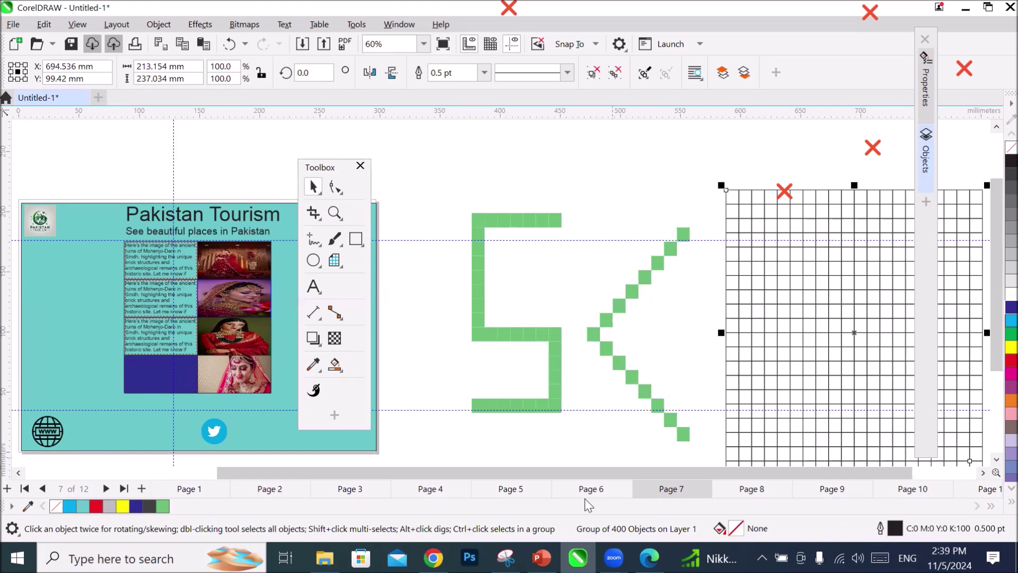
pyautogui.press('Escape')
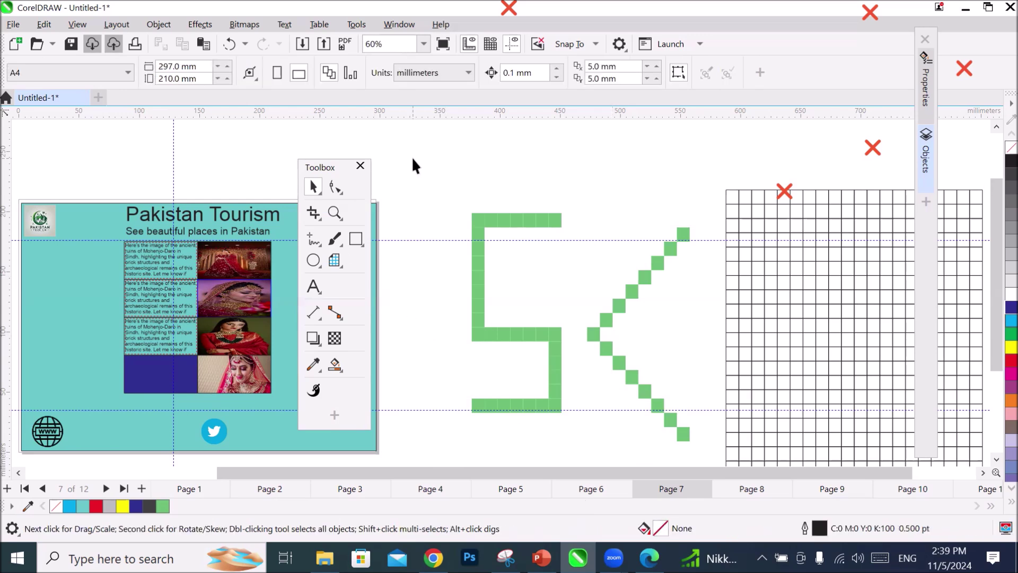
# Activate the Impact tool on page 8, with the floating Toolbox moved farther from the album page.
pyautogui.press('pagedown')
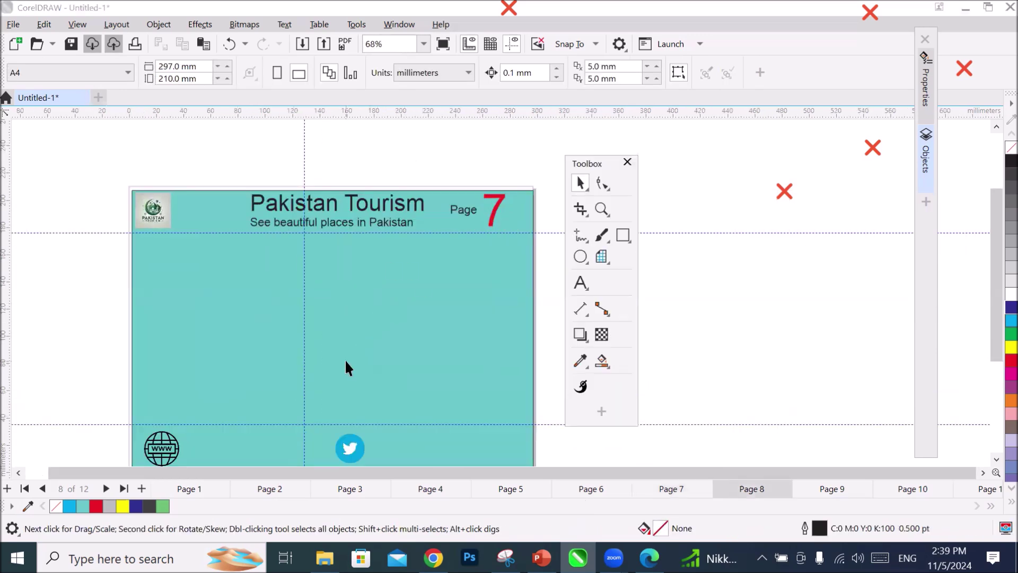
pyautogui.scroll(1, 346, 363)
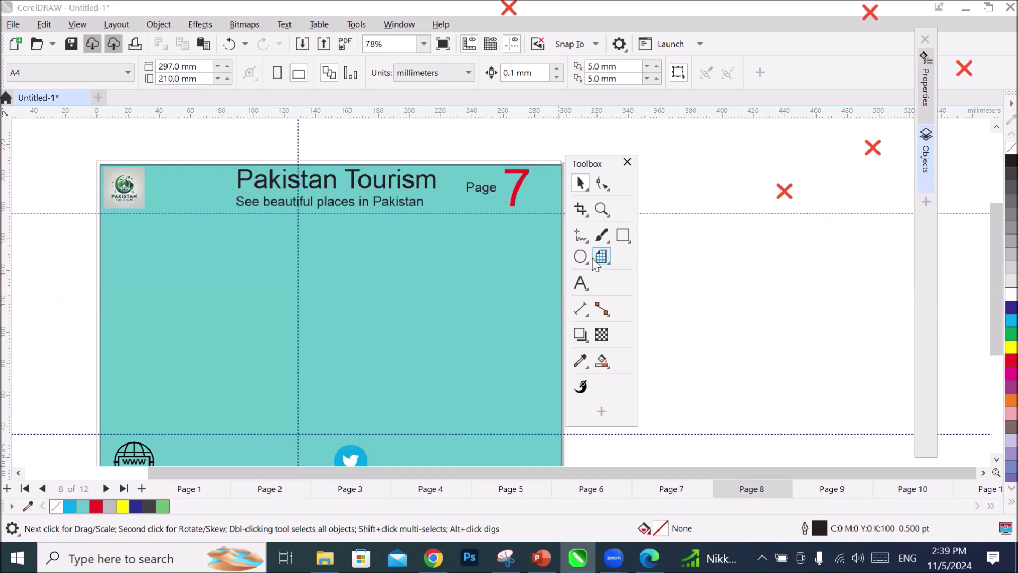
pyautogui.click(605, 263)
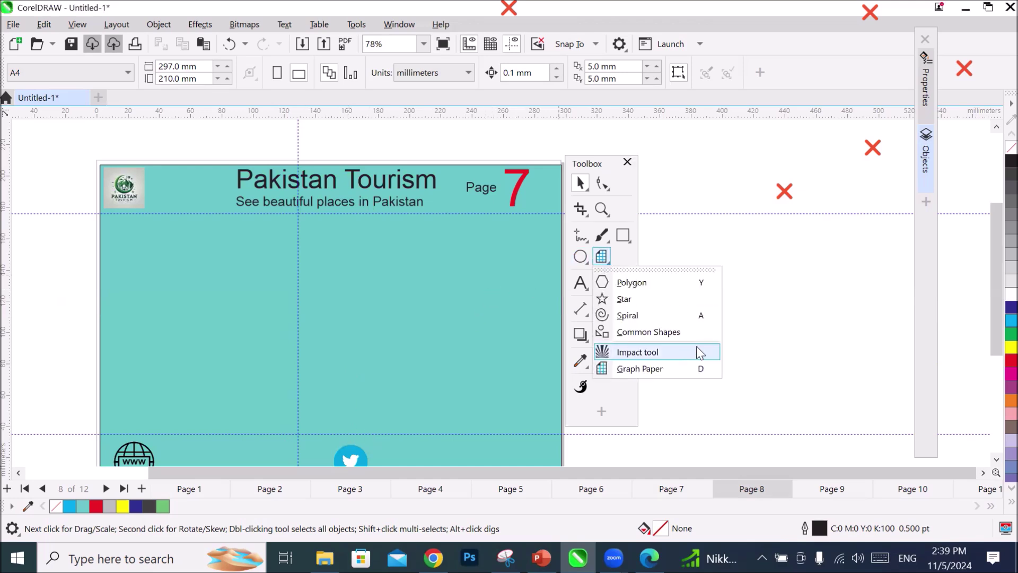
pyautogui.scroll(2, 661, 397)
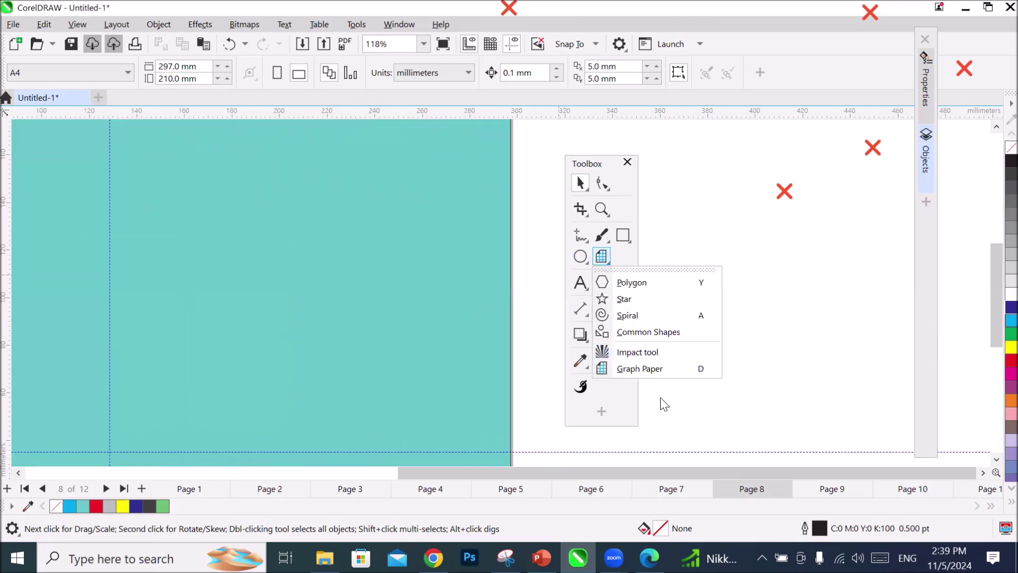
pyautogui.click(639, 353)
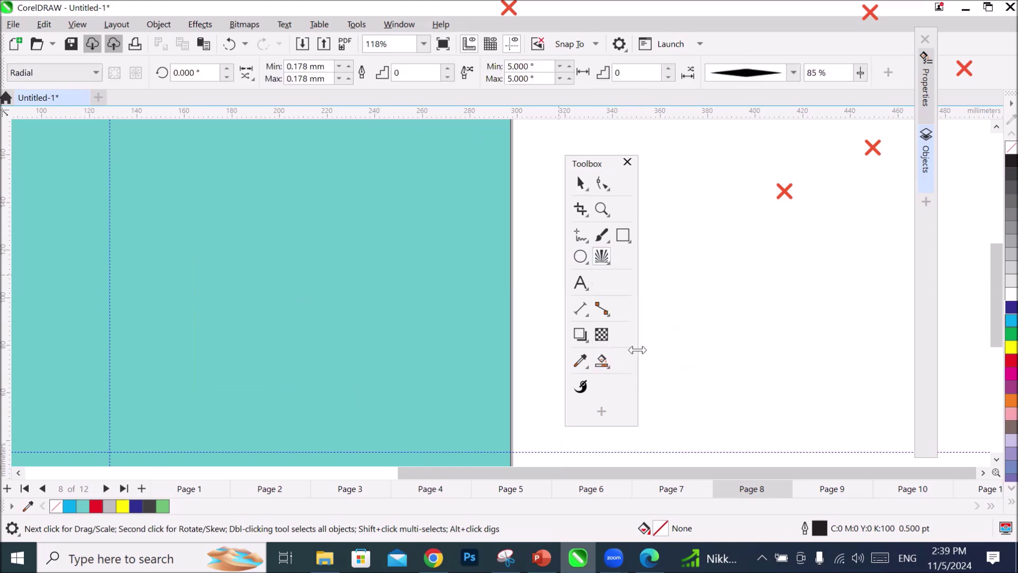
pyautogui.click(599, 158)
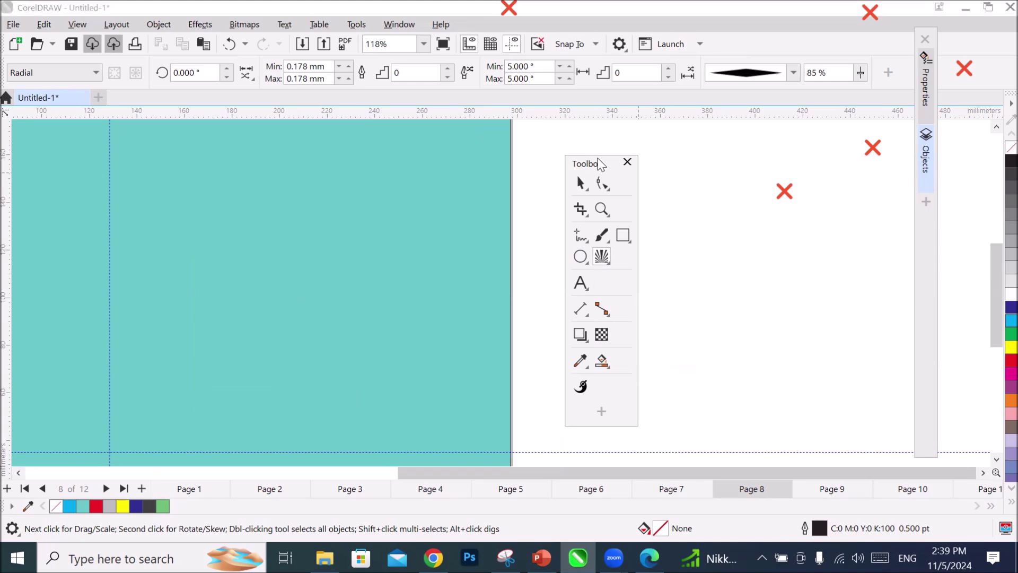
pyautogui.moveTo(597, 158); pyautogui.dragTo(717, 206)
# Examine the Impact tool's effect style choices, Parallel and Radial, and reselect the Impact tool.
pyautogui.click(35, 73)
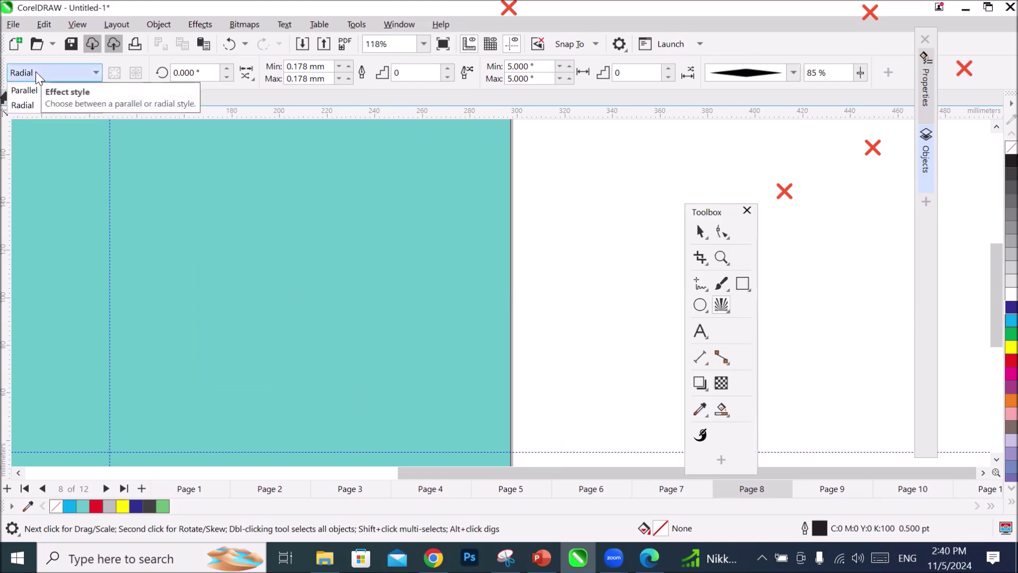
pyautogui.click(36, 71)
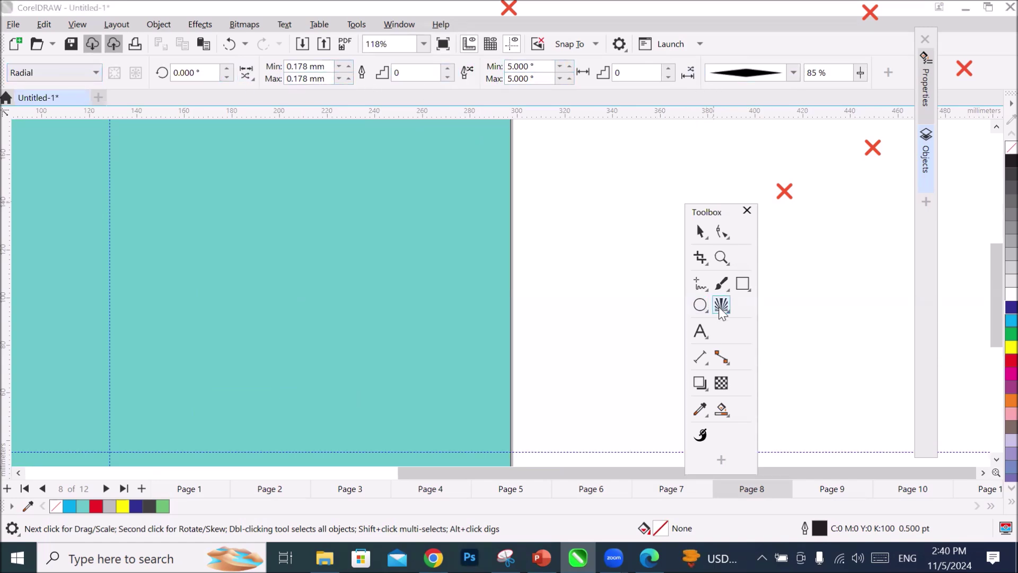
pyautogui.click(720, 306)
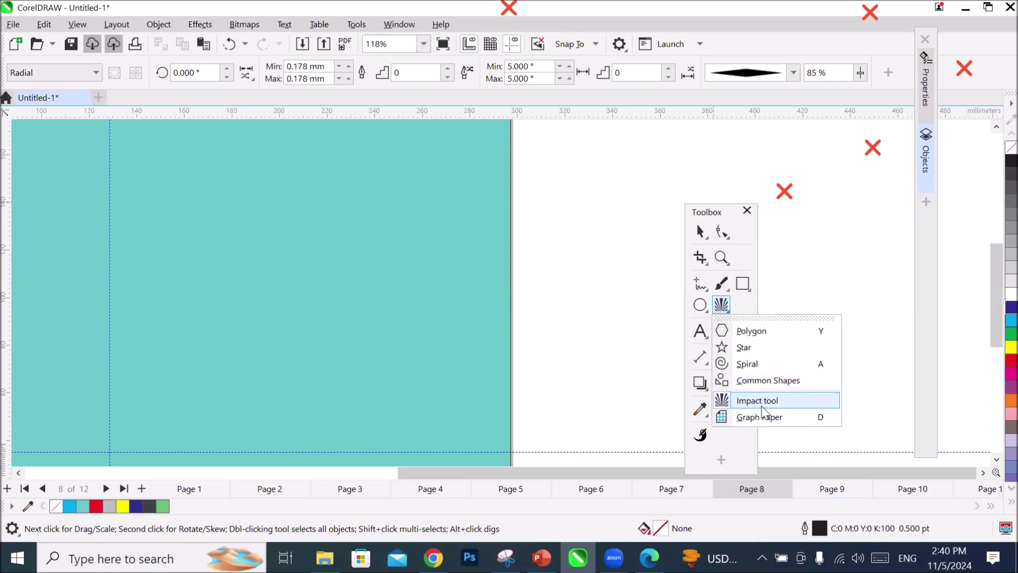
pyautogui.click(762, 406)
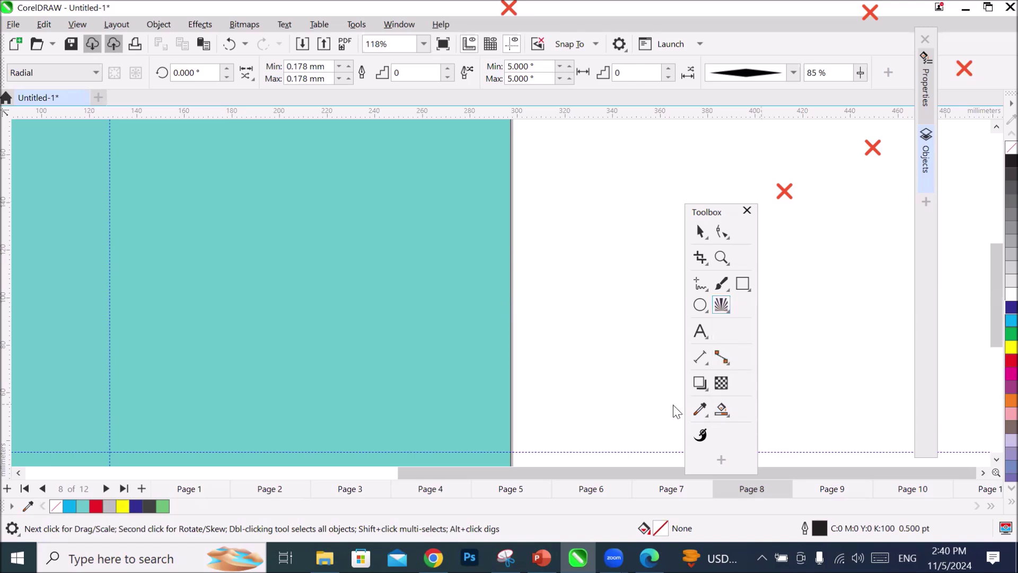
# Move the floating Toolbox clear of page 8's right edge so the empty teal page area is free to draw on.
pyautogui.scroll(-2, 242, 189)
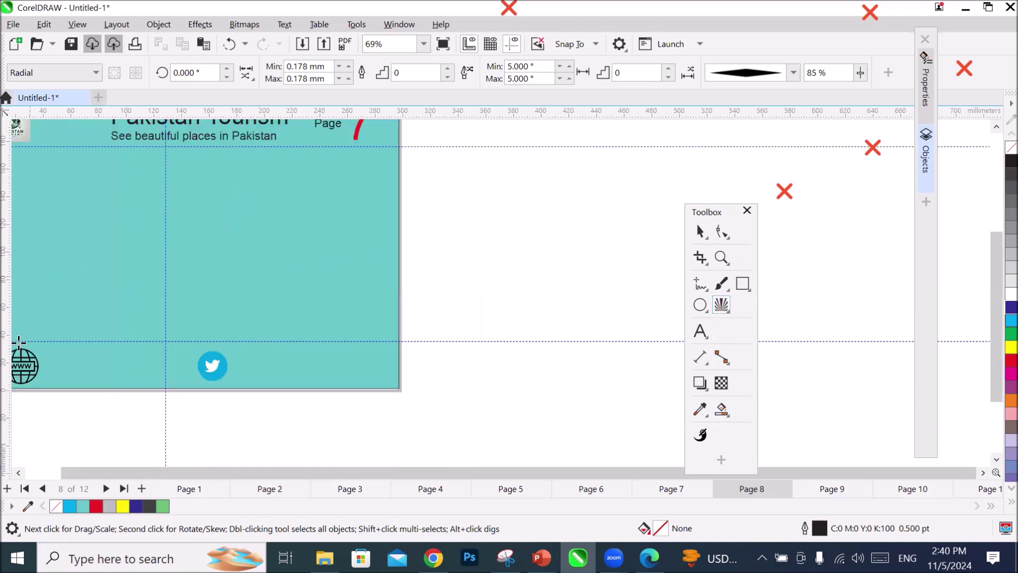
pyautogui.click(20, 473)
pyautogui.doubleClick(20, 474)
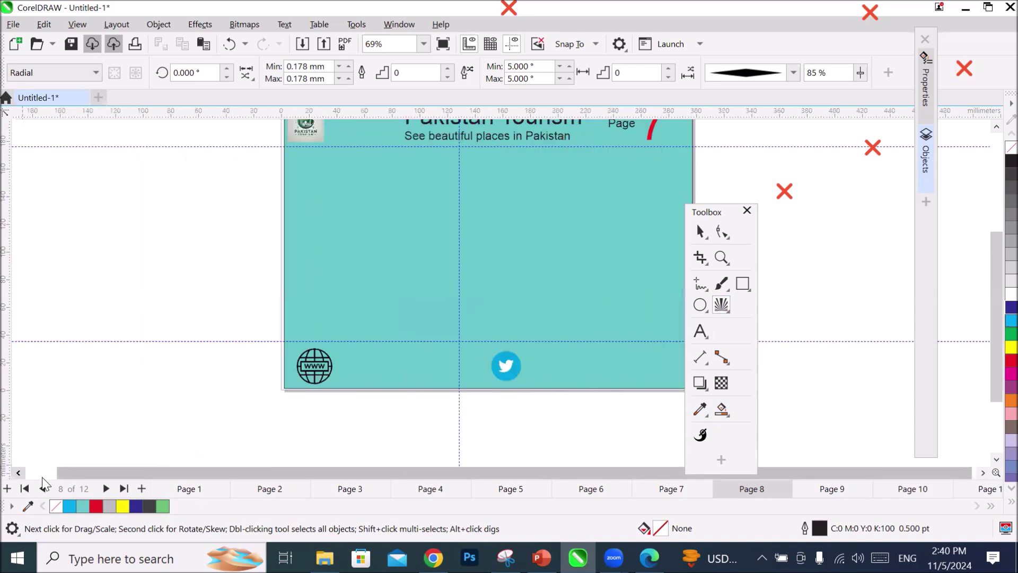
pyautogui.scroll(1, 395, 121)
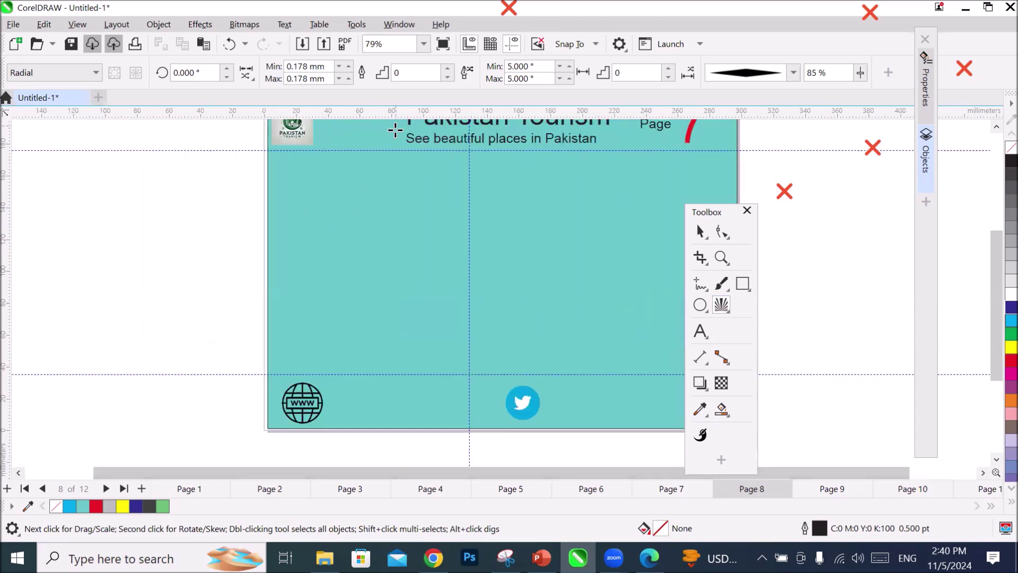
pyautogui.moveTo(705, 212); pyautogui.dragTo(816, 241)
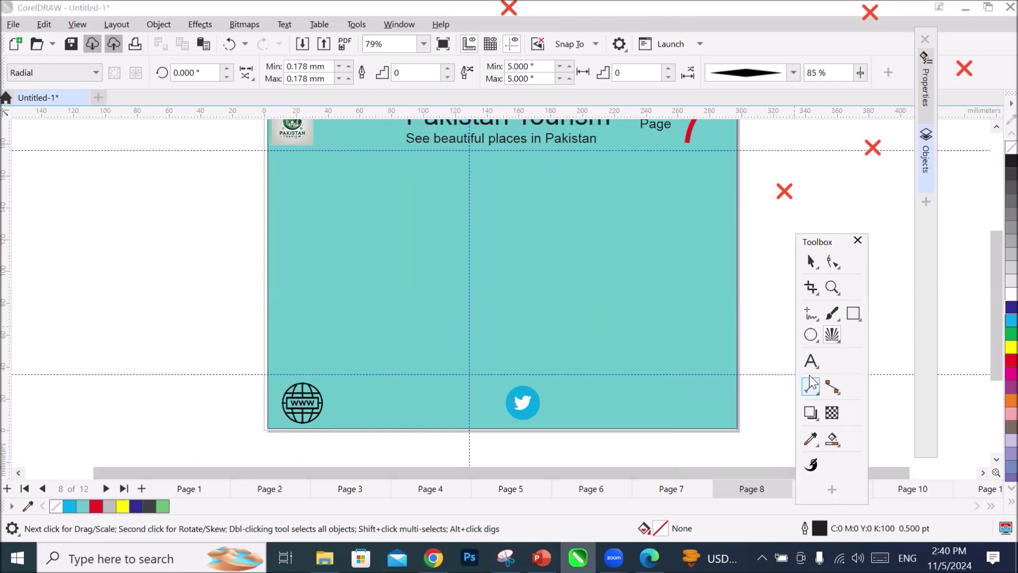
# Add the artistic text "FAST and FURIOUS" on page 8 and enlarge it to about 171 mm wide.
pyautogui.click(811, 361)
pyautogui.click(560, 248)
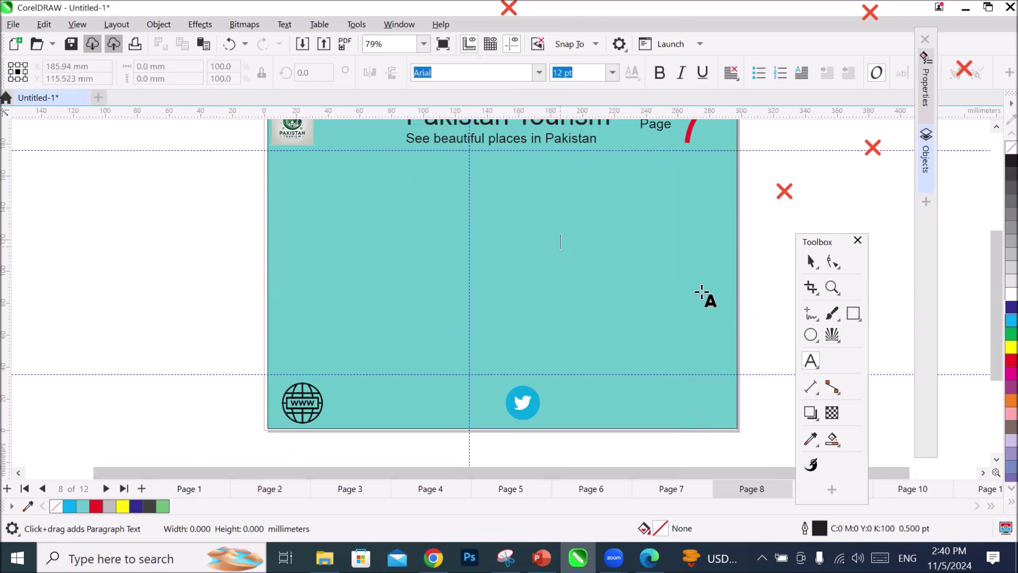
pyautogui.write('FAS')
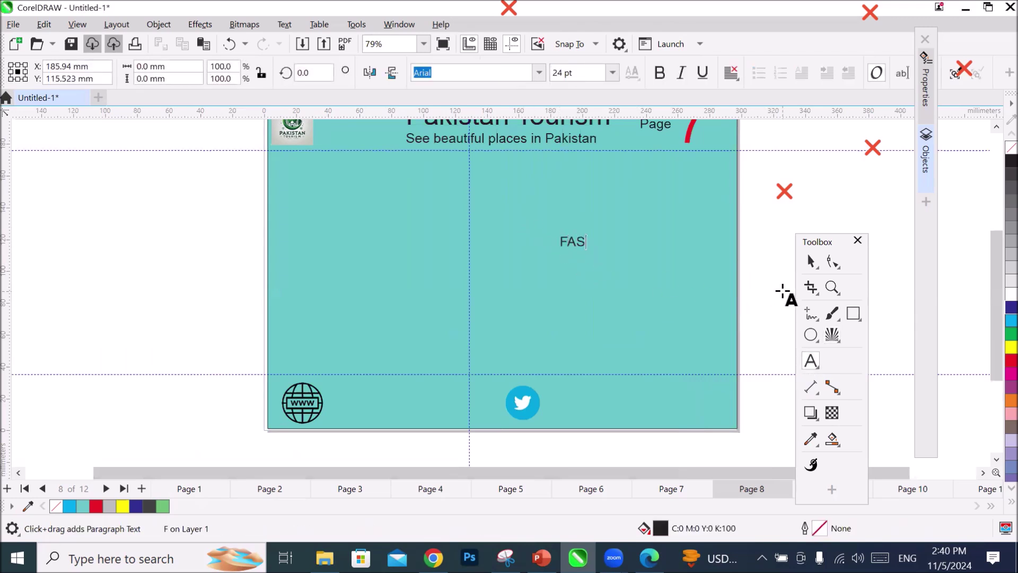
pyautogui.write('T and FURIOUS')
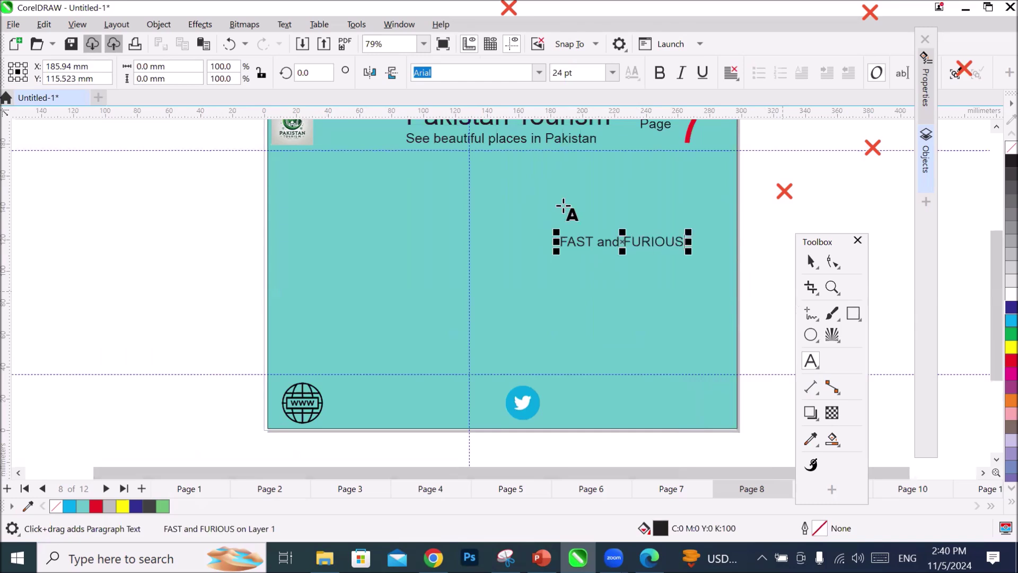
pyautogui.moveTo(556, 249); pyautogui.dragTo(405, 380)
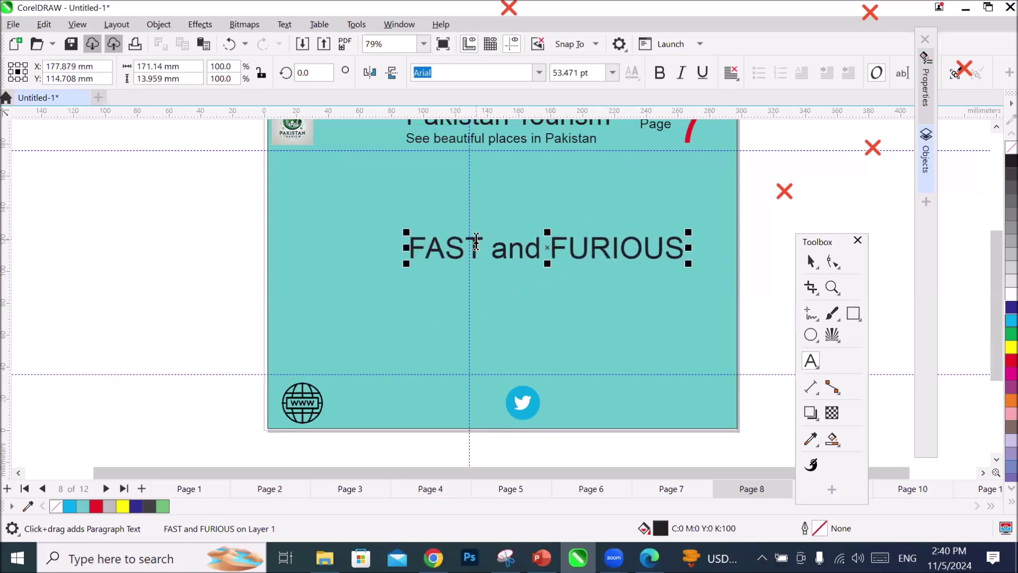
# Stretch the FAST and FURIOUS text to about 83 mm tall and position it against the page's right edge.
pyautogui.click(810, 262)
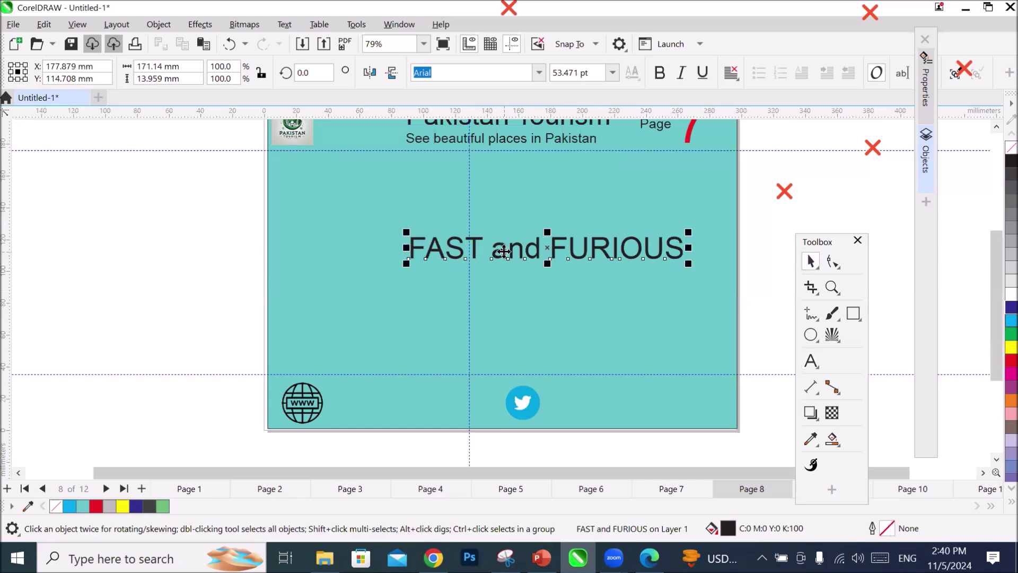
pyautogui.moveTo(539, 272); pyautogui.dragTo(566, 248)
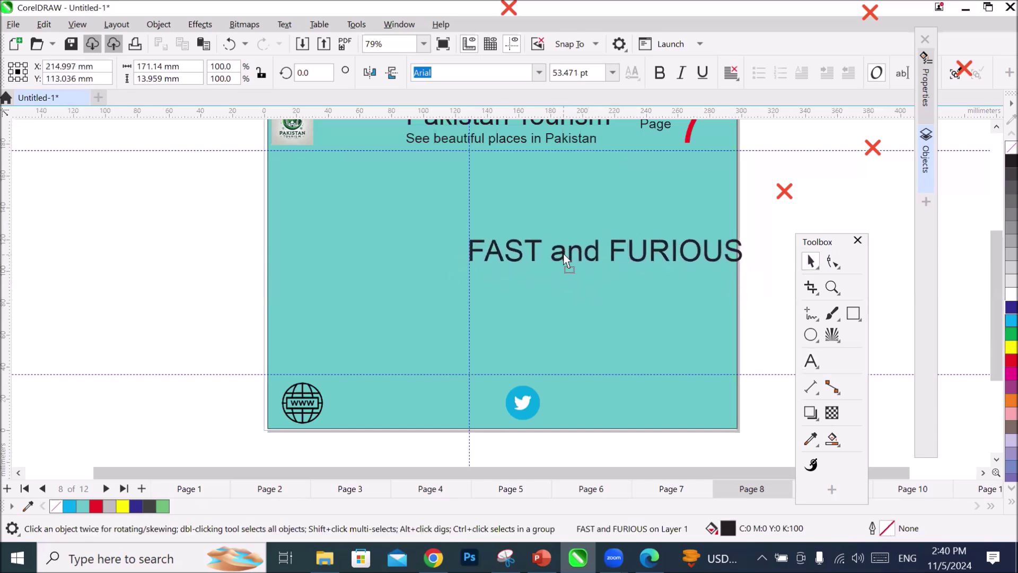
pyautogui.moveTo(618, 325); pyautogui.dragTo(618, 369)
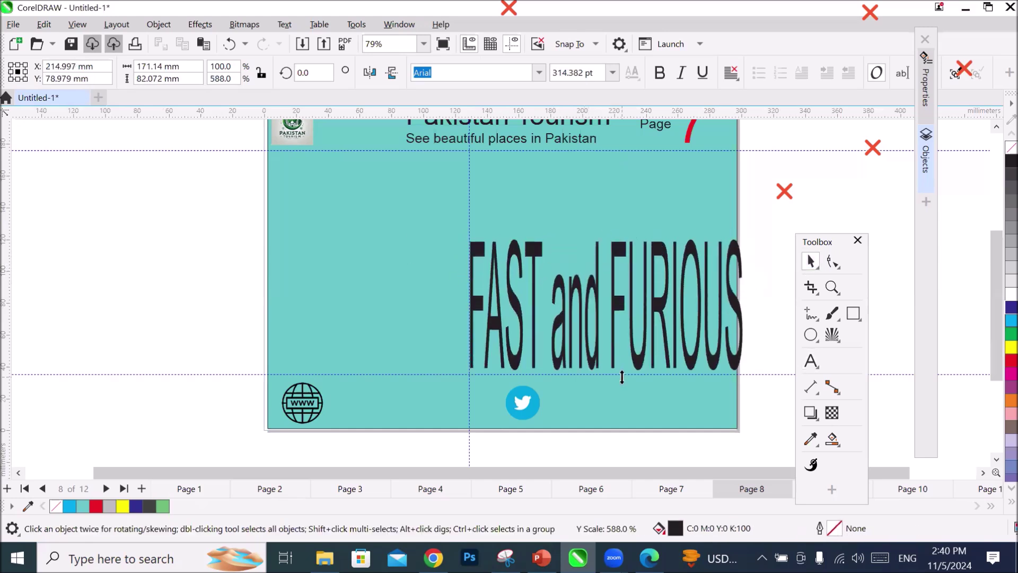
pyautogui.moveTo(616, 303); pyautogui.dragTo(610, 273)
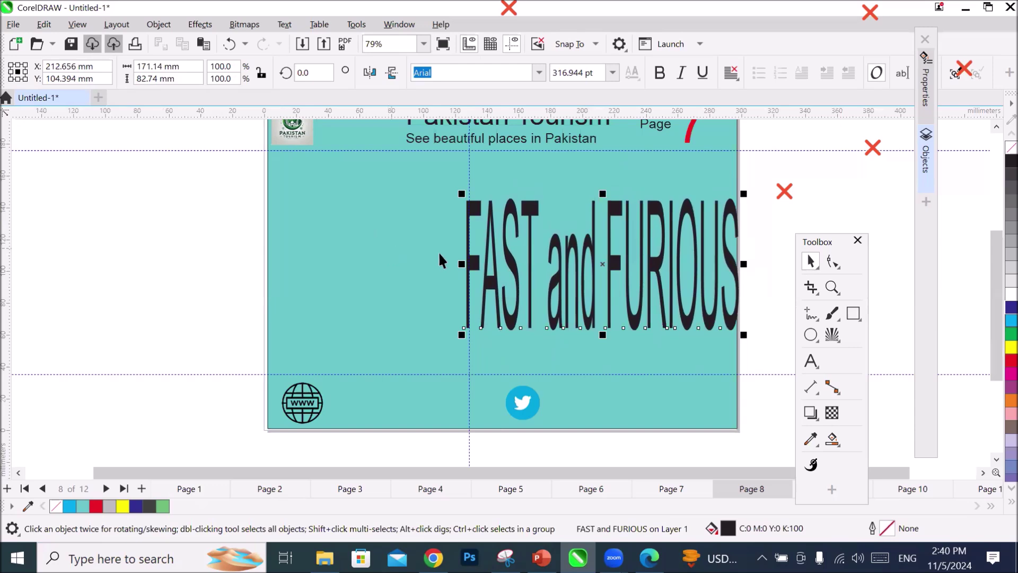
# Raise the floating Toolbox beside the page and activate the Impact tool with the Parallel effect style.
pyautogui.click(817, 240)
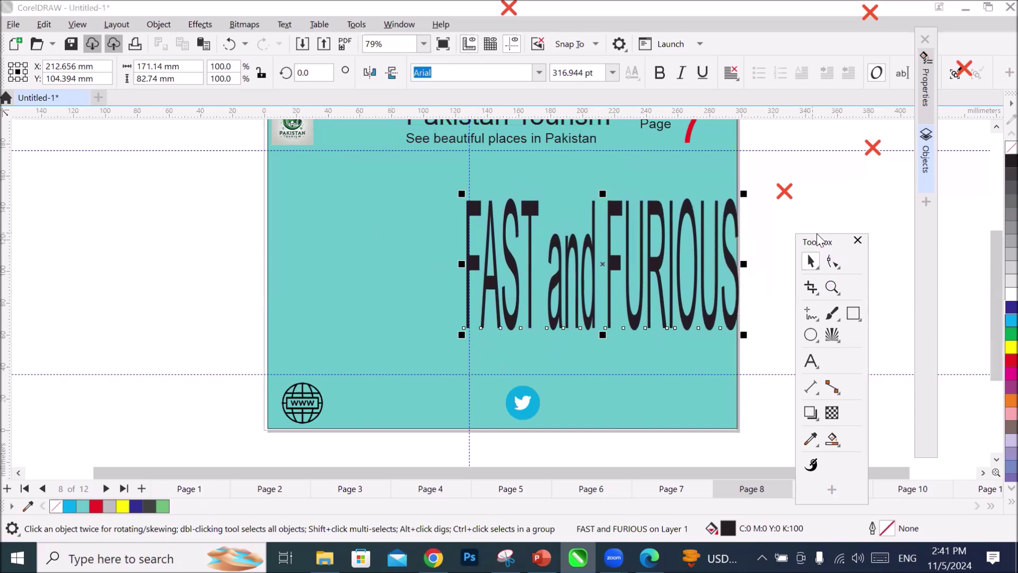
pyautogui.moveTo(817, 240); pyautogui.dragTo(810, 133)
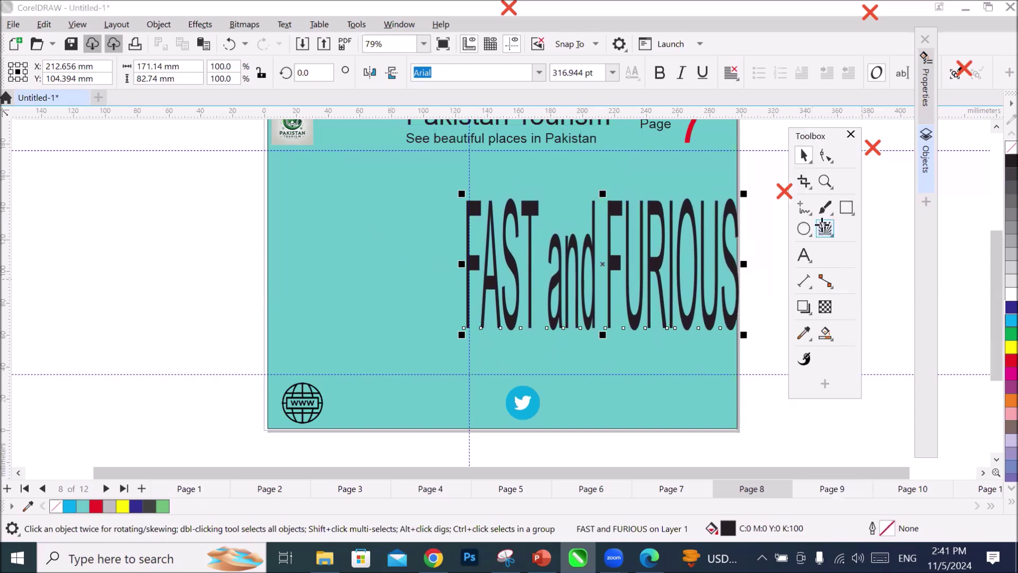
pyautogui.click(824, 227)
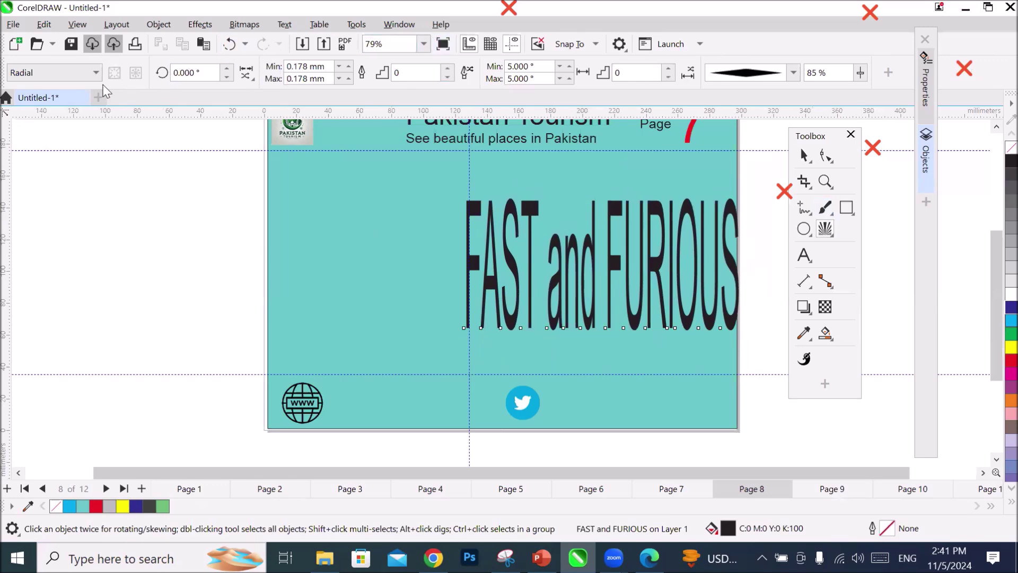
pyautogui.click(52, 77)
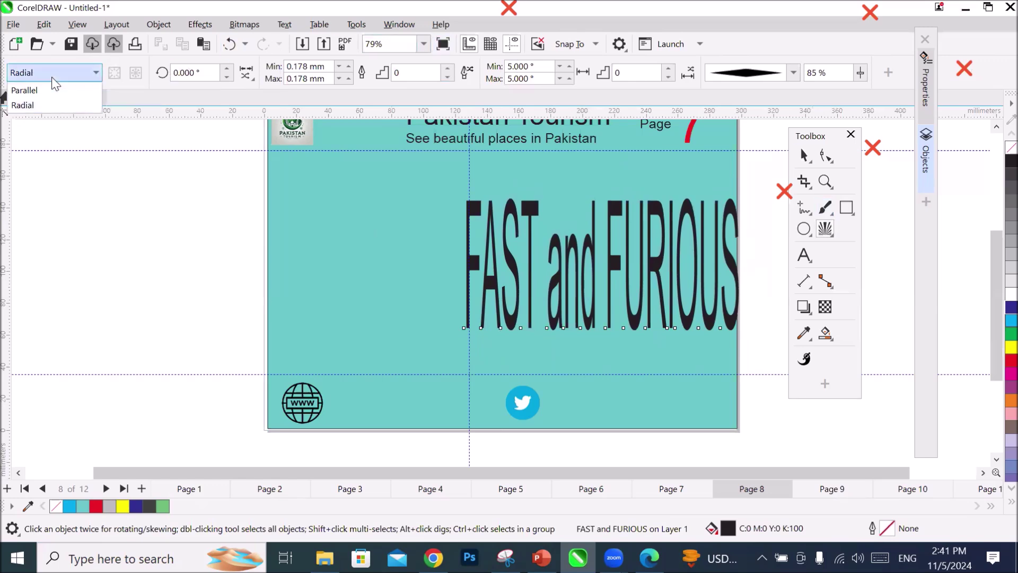
pyautogui.click(55, 91)
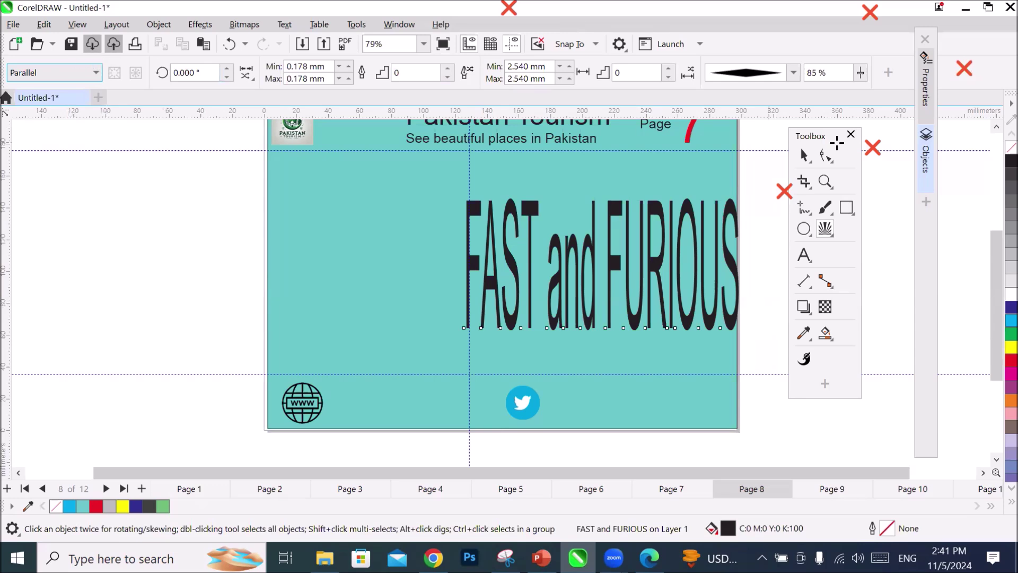
# Choose the one-sided tapered line style that widens toward its end for the Impact effect.
pyautogui.click(791, 75)
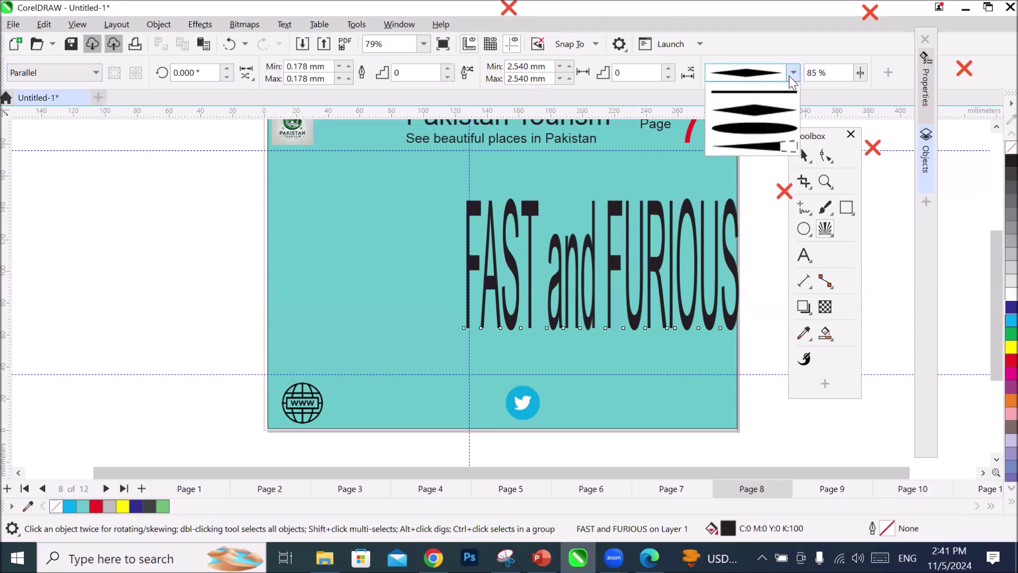
pyautogui.click(790, 76)
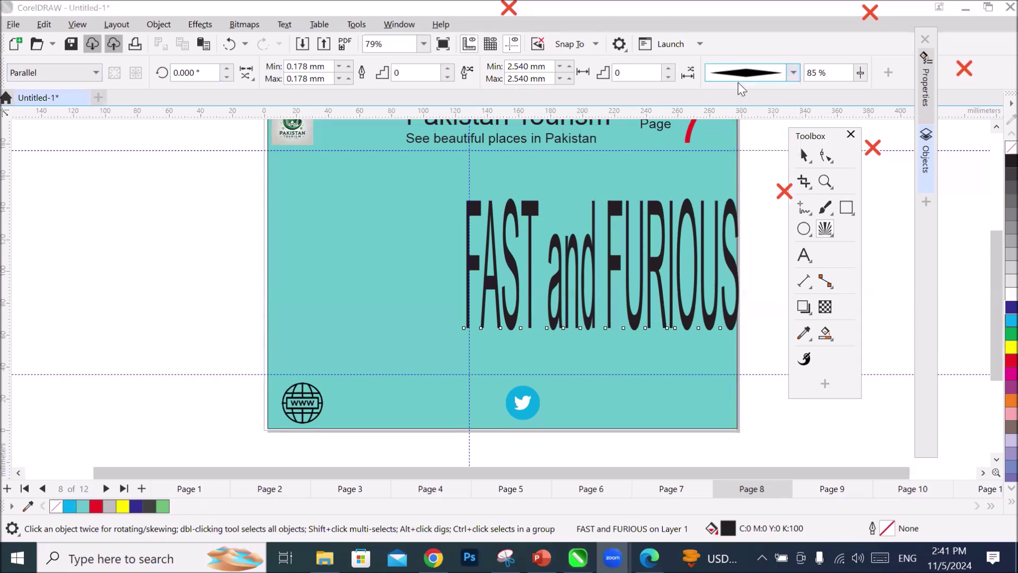
pyautogui.click(794, 73)
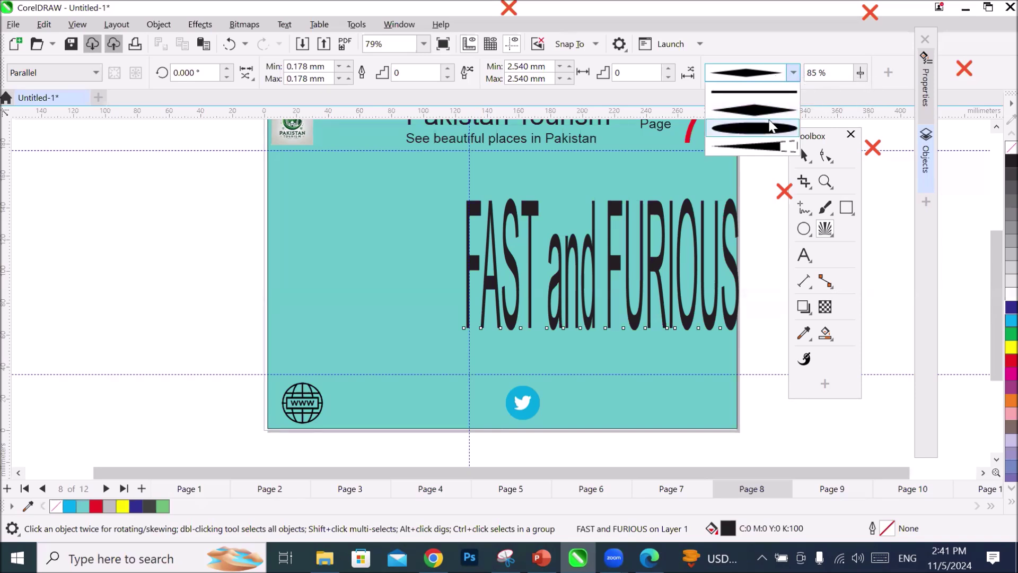
pyautogui.click(764, 147)
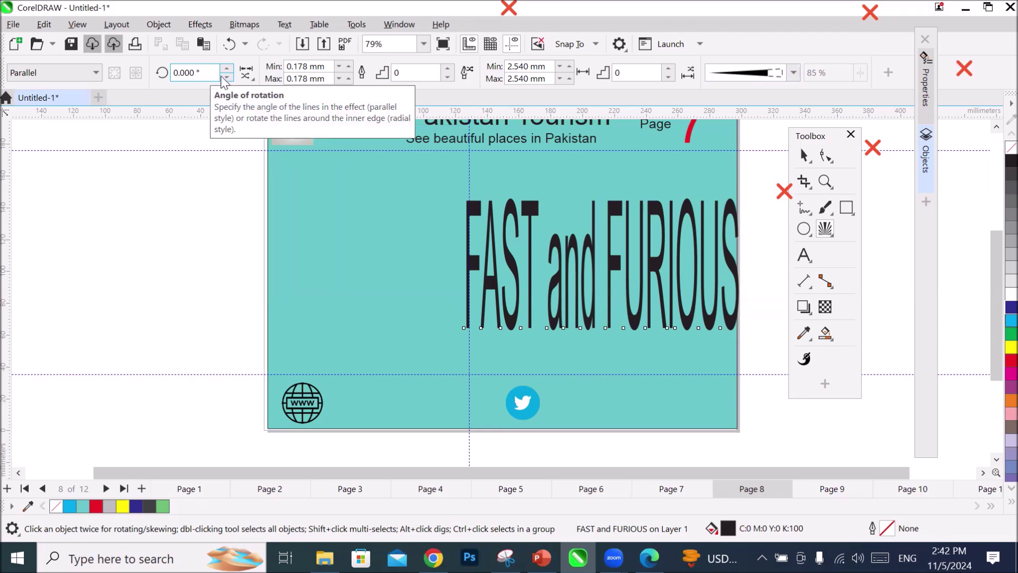
# Examine the Impact tool's random start point, line width, width step and line spacing settings.
pyautogui.click(246, 74)
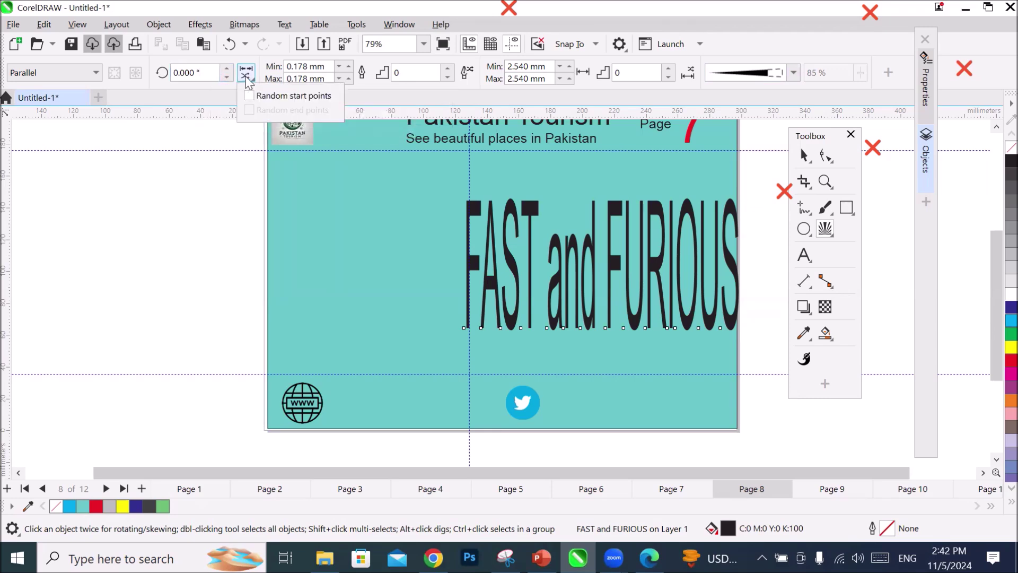
pyautogui.click(291, 102)
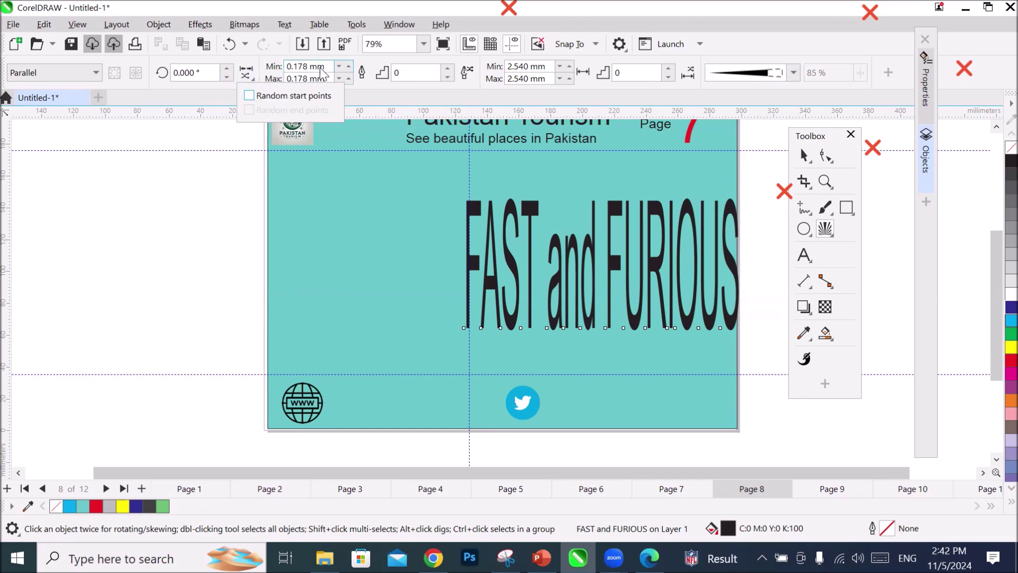
pyautogui.click(318, 67)
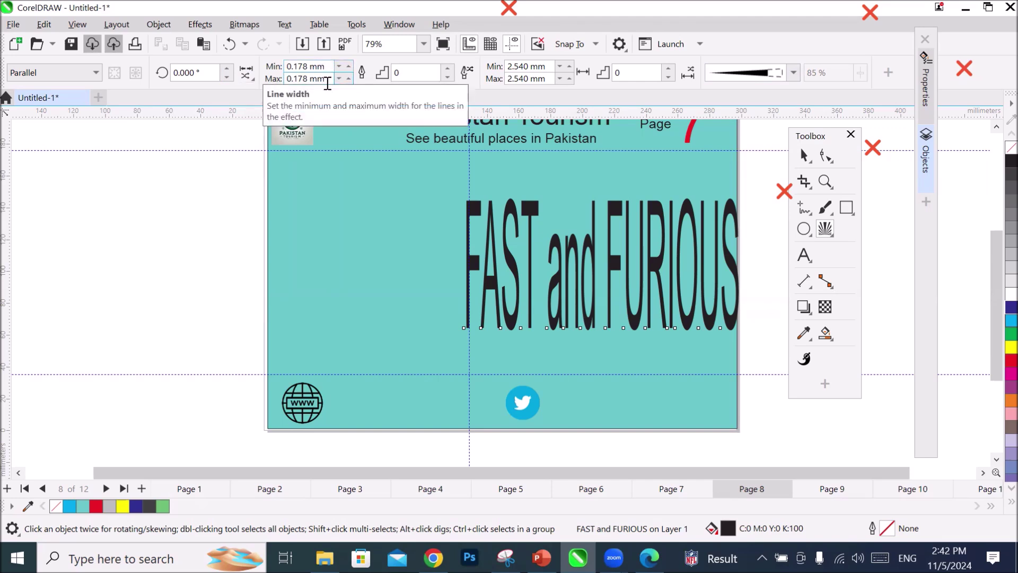
pyautogui.click(411, 73)
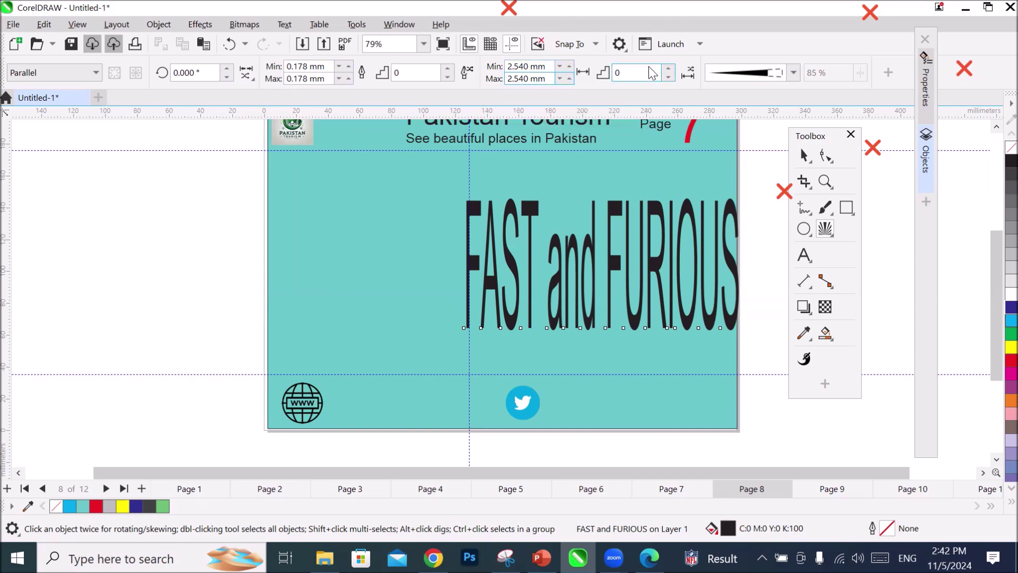
pyautogui.click(632, 72)
# Draw a parallel Impact effect about 100 mm wide to the left of the FAST and FURIOUS text and inspect its line ends.
pyautogui.moveTo(291, 207); pyautogui.dragTo(450, 333)
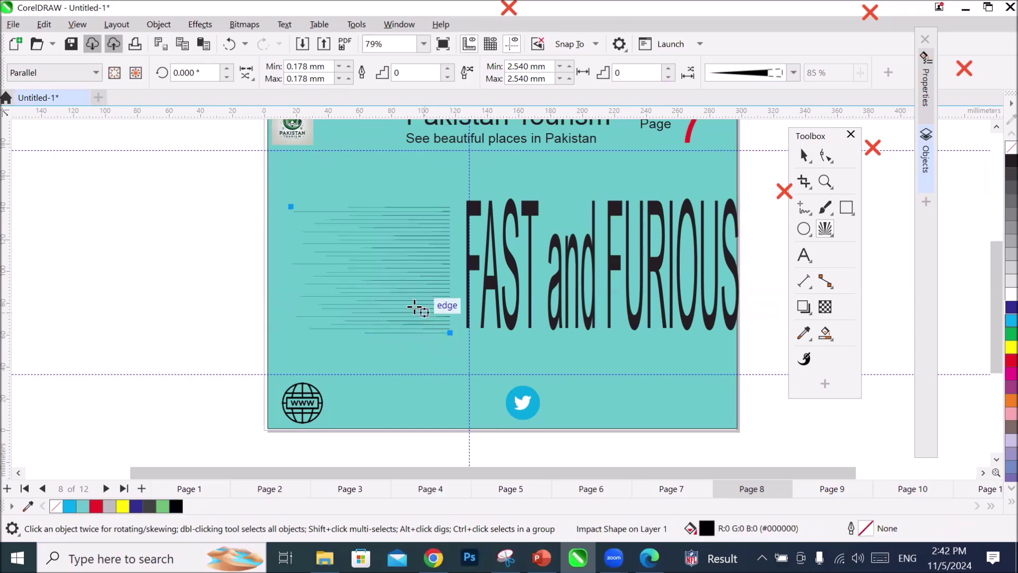
pyautogui.scroll(4, 413, 305)
pyautogui.scroll(6, 223, 256)
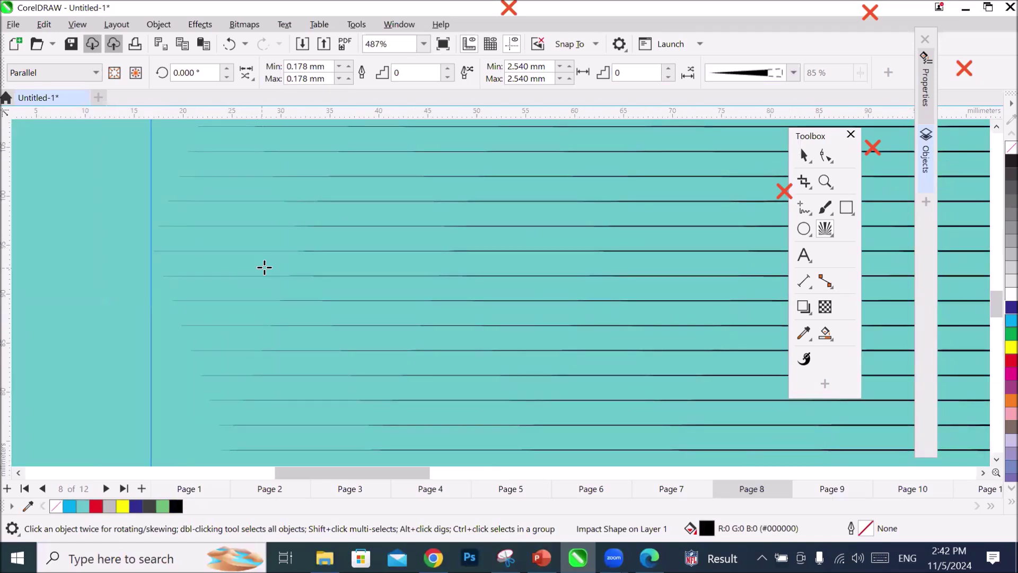
pyautogui.scroll(-4, 266, 268)
pyautogui.scroll(9, 593, 201)
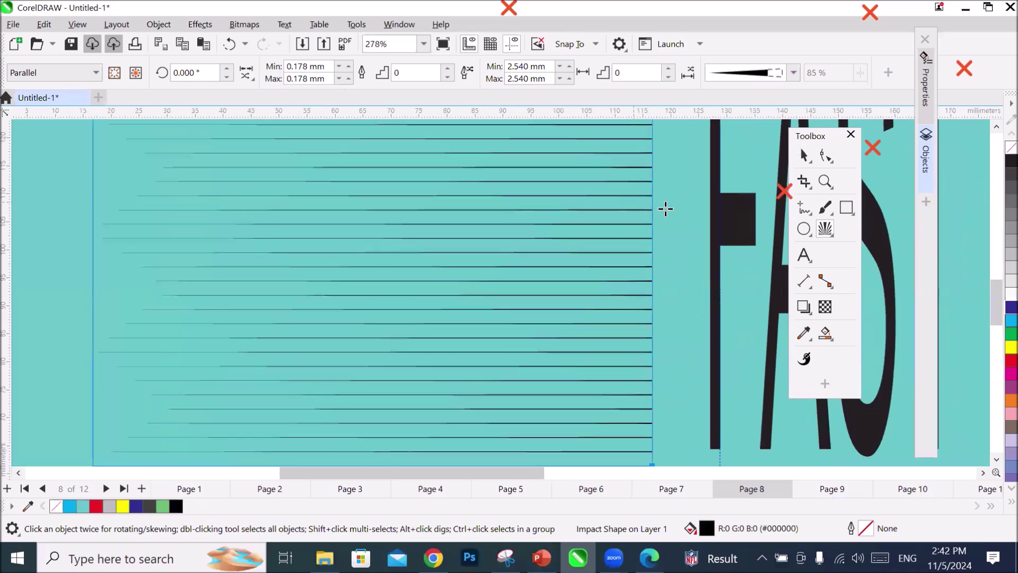
pyautogui.scroll(5, 612, 208)
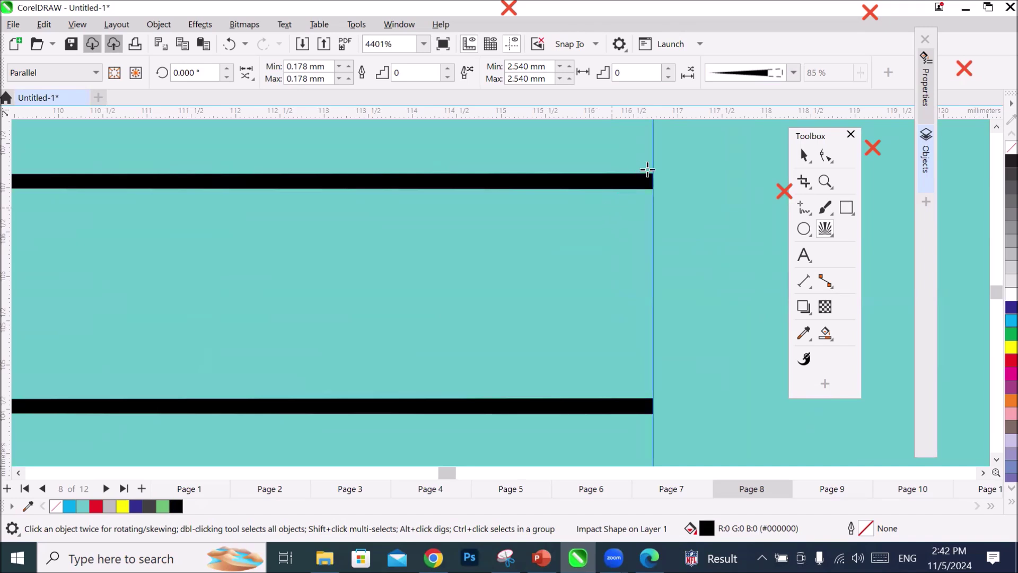
# Try the diamond and then the elliptical line style on the Impact lines, comparing their right-hand ends.
pyautogui.click(792, 75)
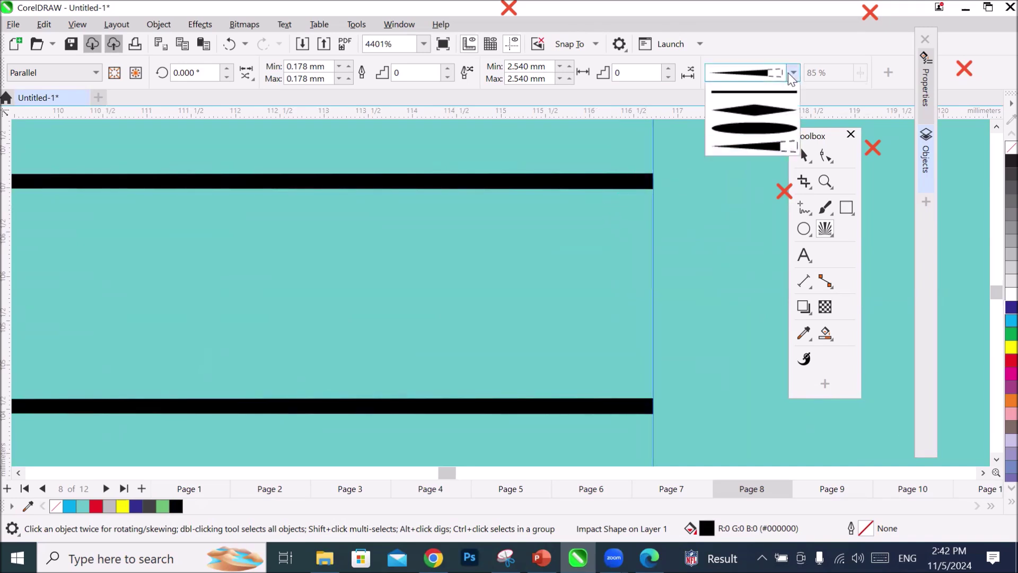
pyautogui.click(766, 112)
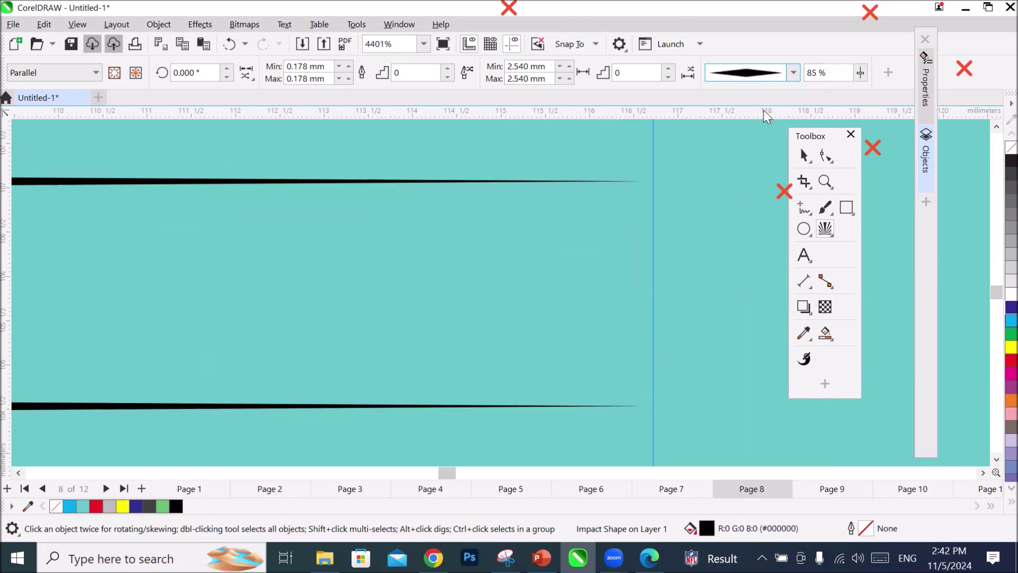
pyautogui.scroll(-4, 265, 291)
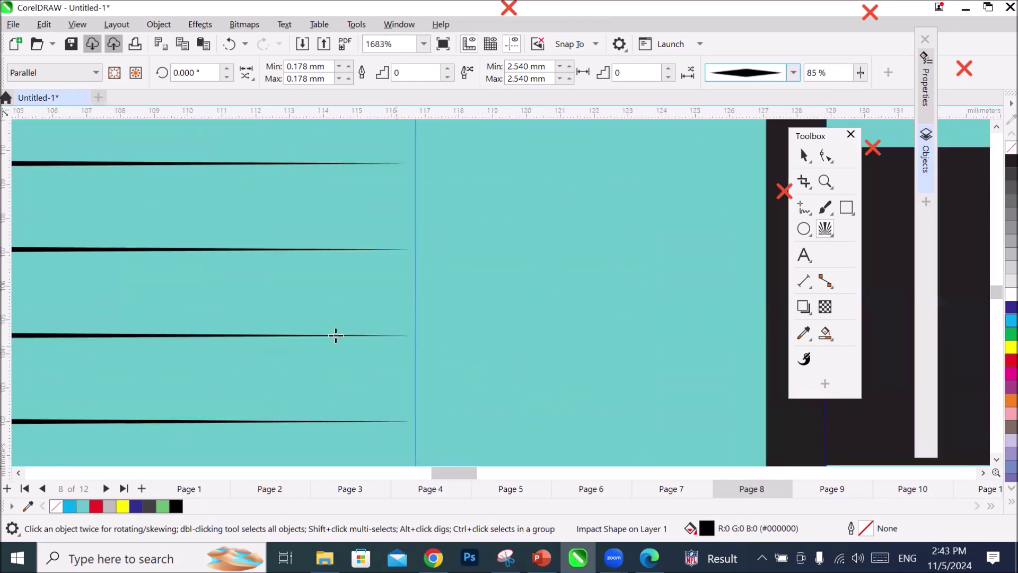
pyautogui.moveTo(441, 474); pyautogui.dragTo(578, 143)
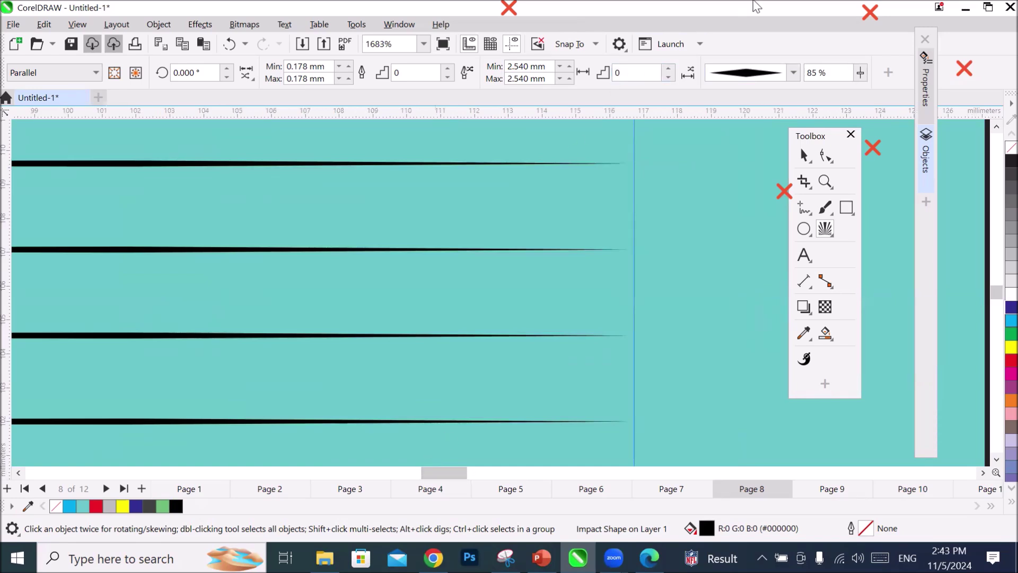
pyautogui.click(793, 71)
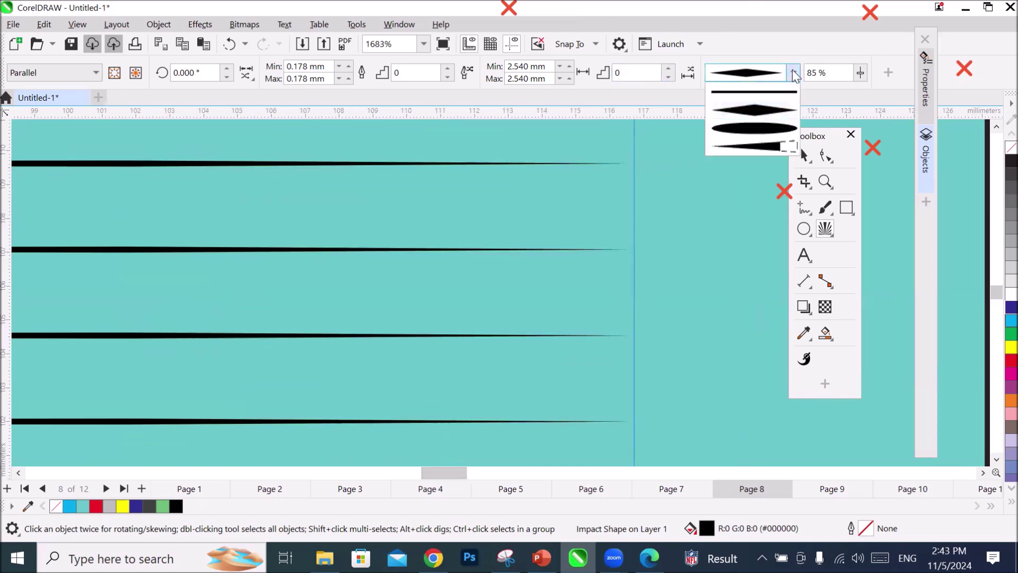
pyautogui.click(753, 128)
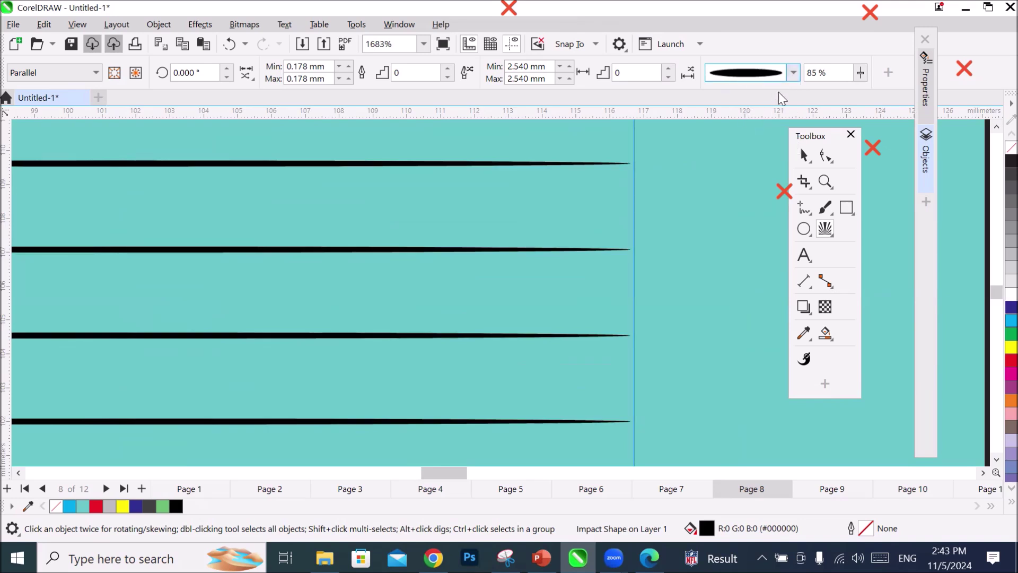
# Try the uniform straight line style on the Impact lines, then return them to the one-sided tapered style.
pyautogui.click(794, 74)
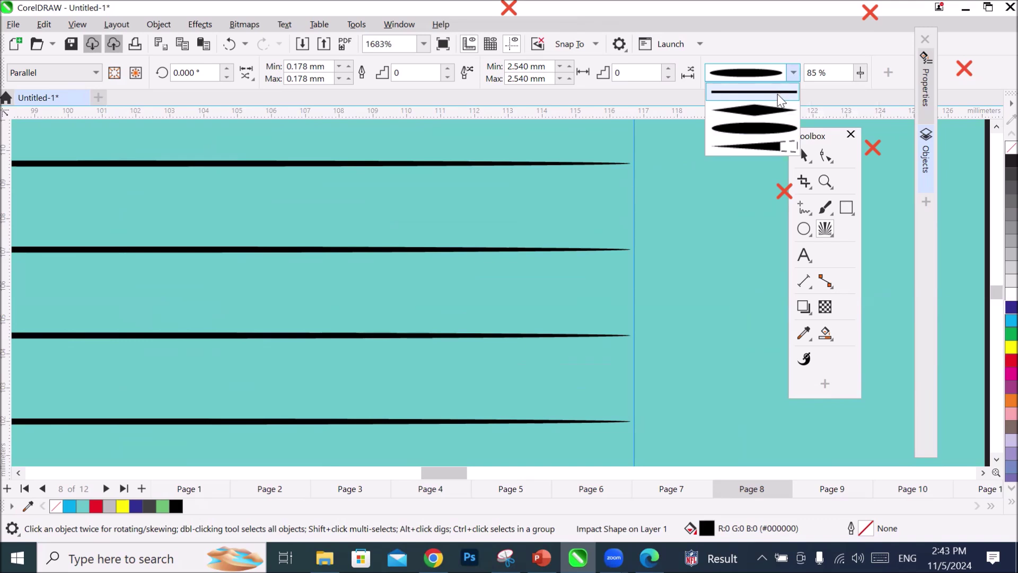
pyautogui.click(778, 93)
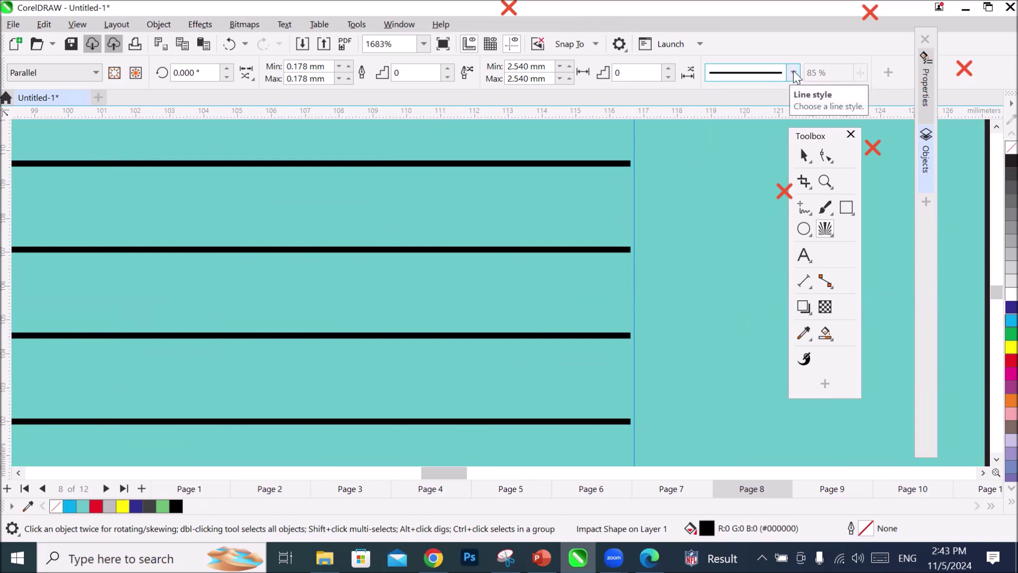
pyautogui.click(793, 73)
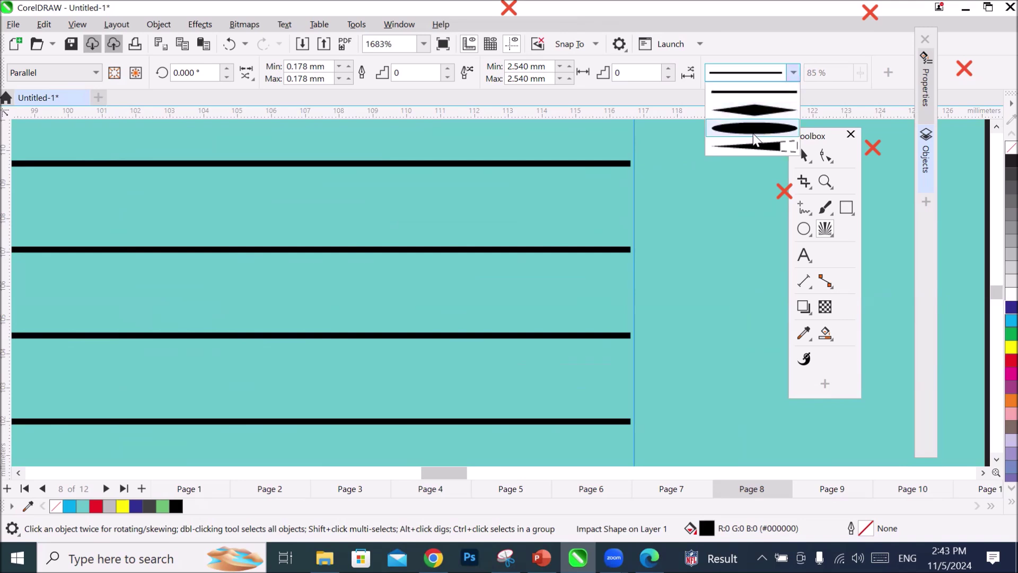
pyautogui.click(752, 148)
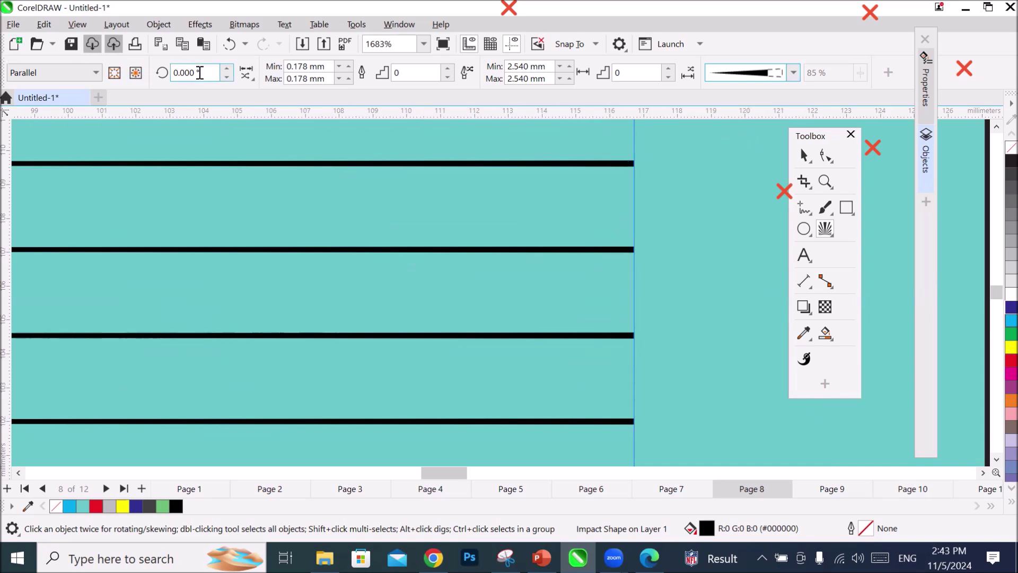
# Try rotating the parallel Impact lines to 15 degrees and inspect the whole effect beside the text.
pyautogui.click(228, 69)
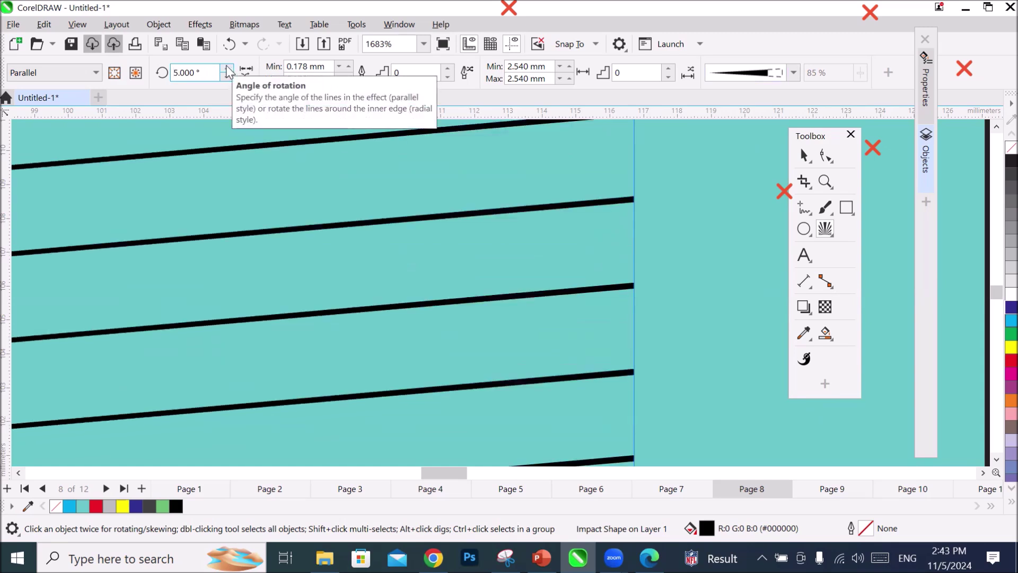
pyautogui.click(228, 69)
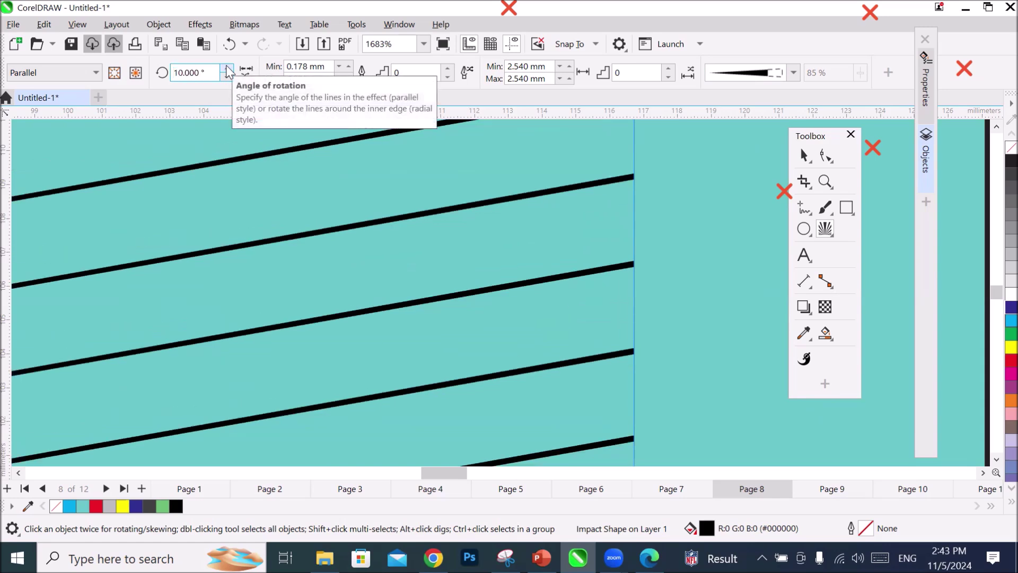
pyautogui.click(228, 69)
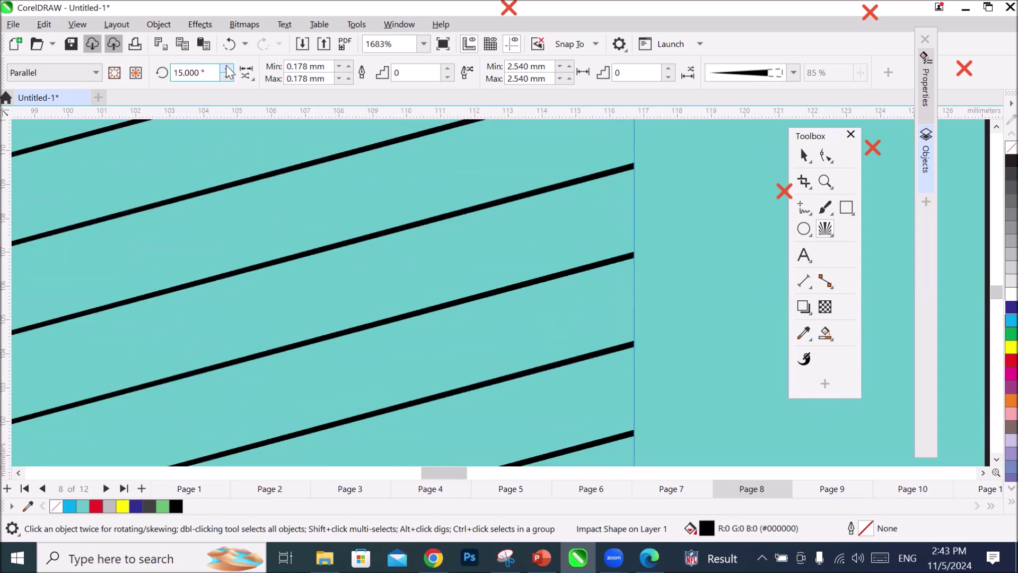
pyautogui.scroll(-4, 253, 293)
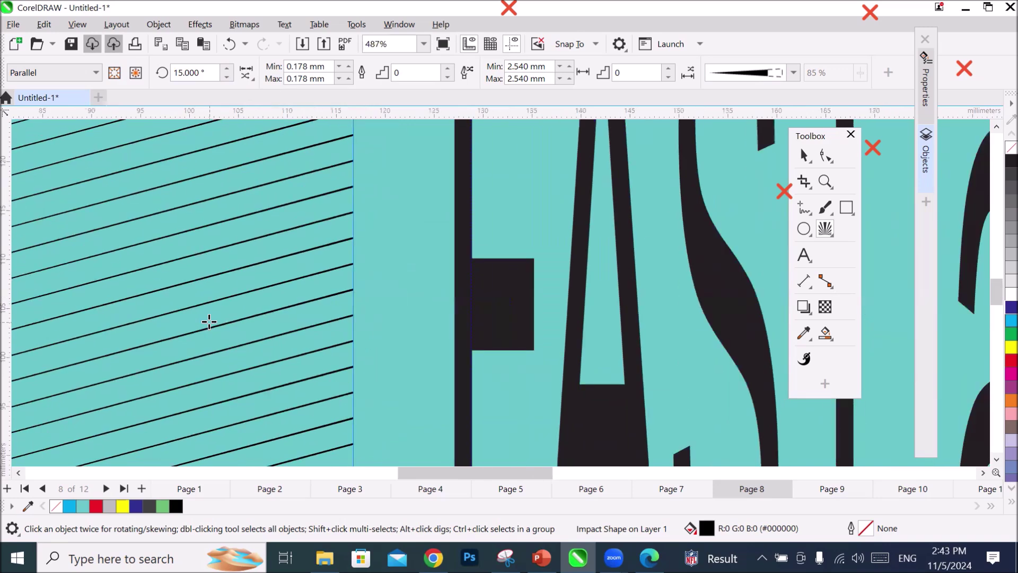
pyautogui.scroll(-3, 209, 322)
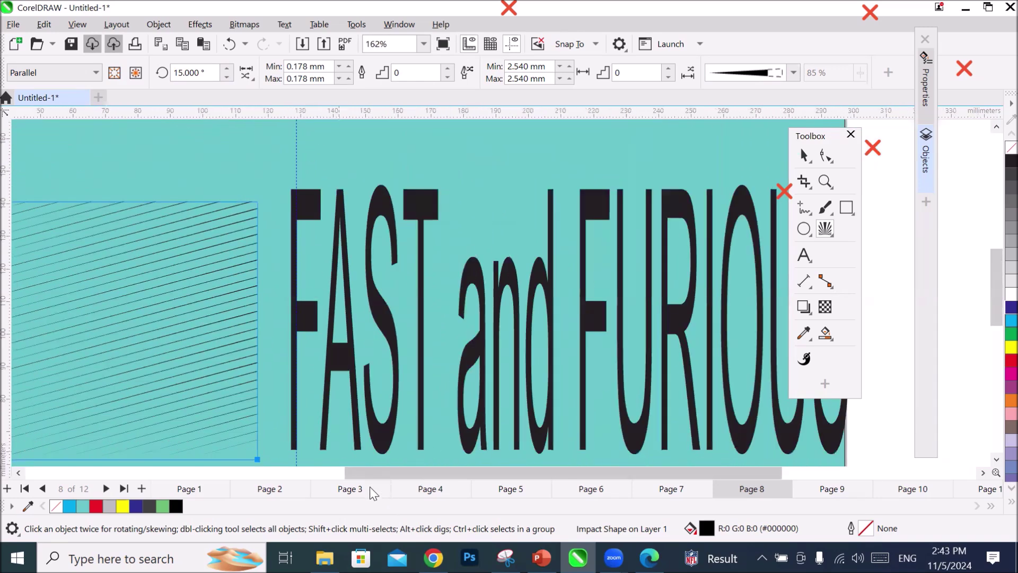
pyautogui.moveTo(376, 472); pyautogui.dragTo(278, 474)
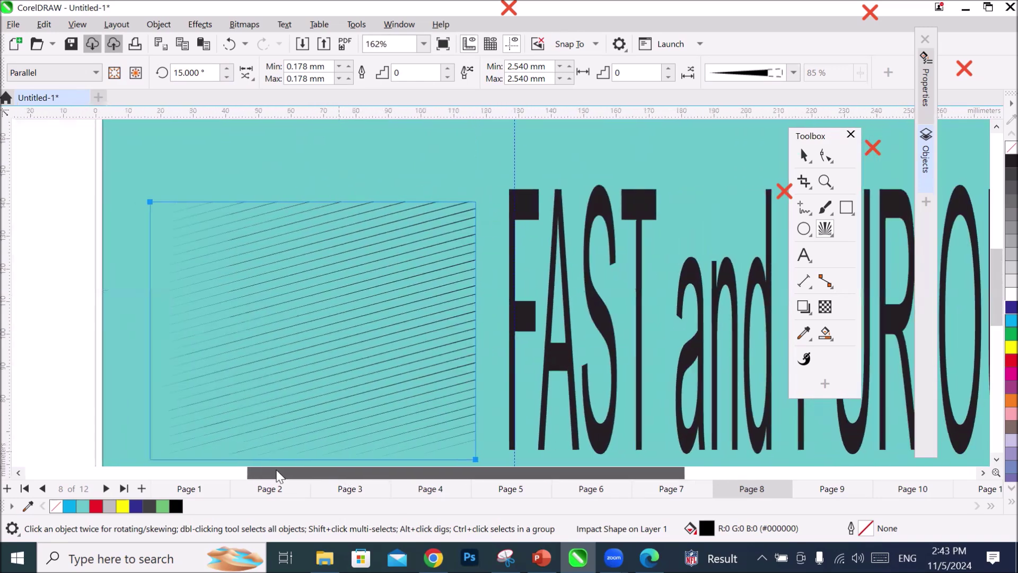
pyautogui.scroll(1, 227, 387)
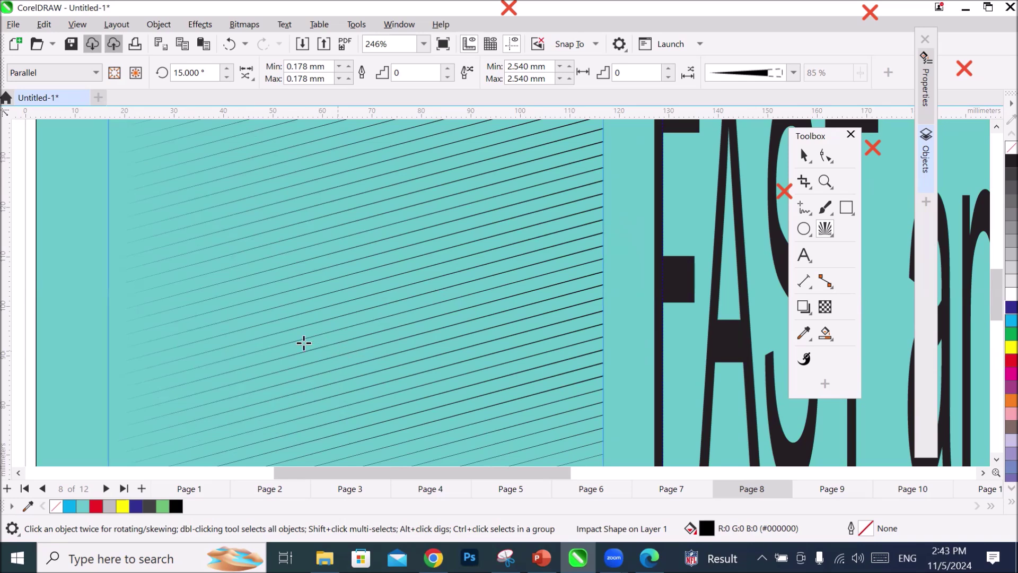
# Try a steeper diagonal on the Impact lines by raising the rotation angle in 5-degree increments to 60 degrees.
pyautogui.click(226, 68)
pyautogui.click(227, 70)
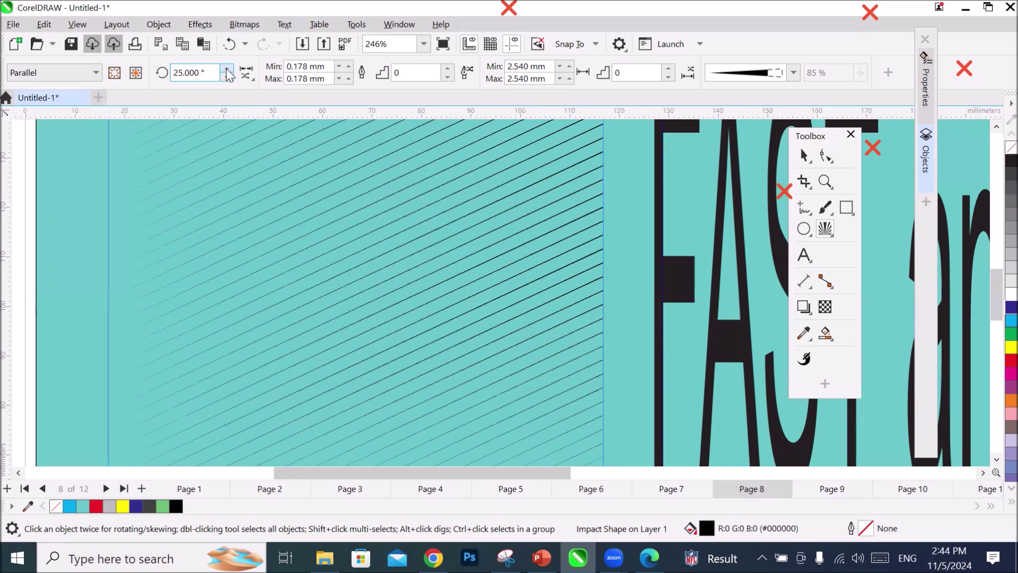
pyautogui.click(227, 70)
pyautogui.click(227, 69)
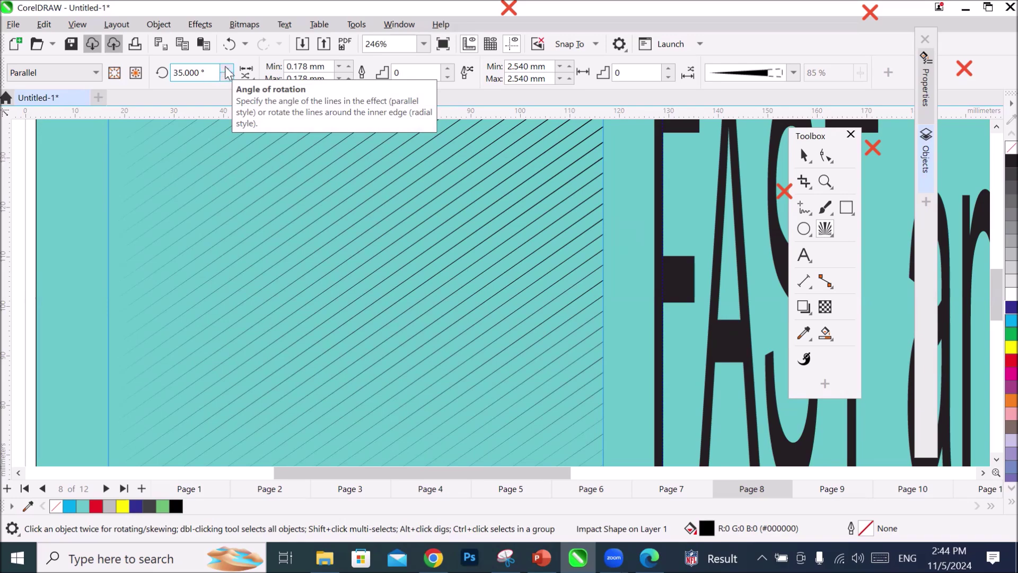
pyautogui.click(226, 69)
pyautogui.click(227, 69)
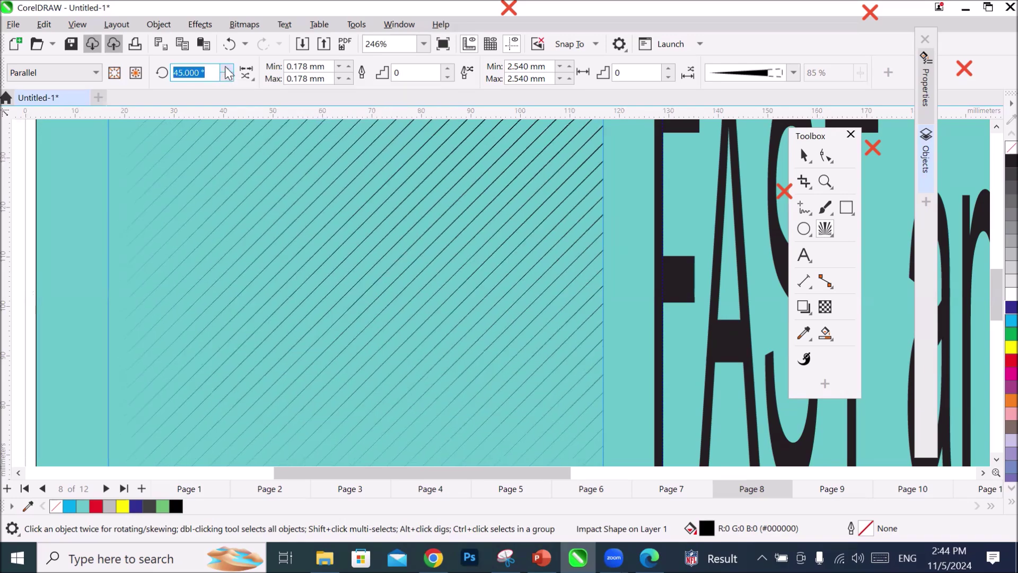
pyautogui.click(226, 69)
pyautogui.click(226, 69)
pyautogui.click(227, 68)
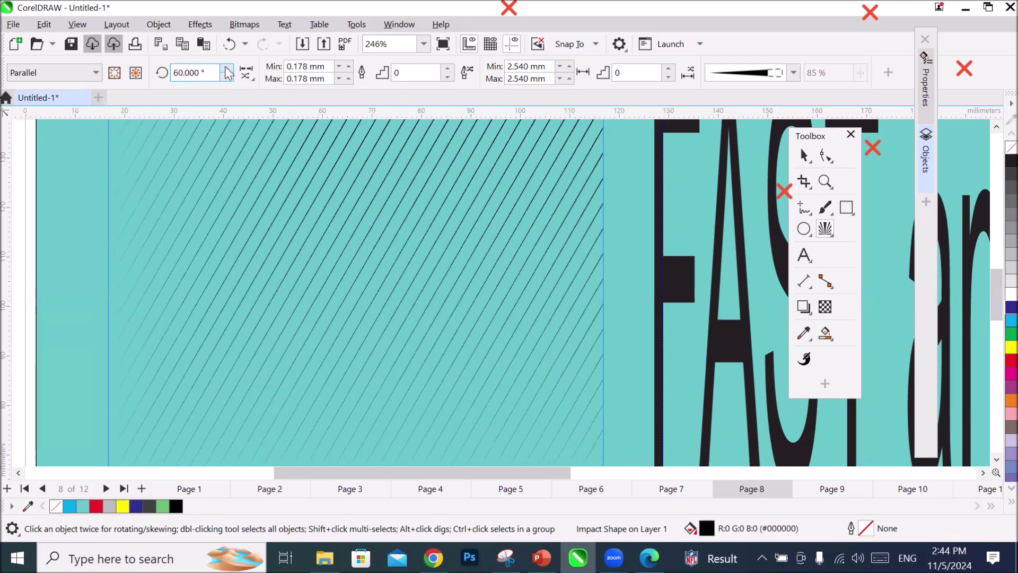
# Try rotating the Impact lines past vertical, raising the angle of rotation to 130 degrees.
pyautogui.click(226, 69)
pyautogui.click(226, 69)
pyautogui.click(226, 69)
pyautogui.click(226, 69)
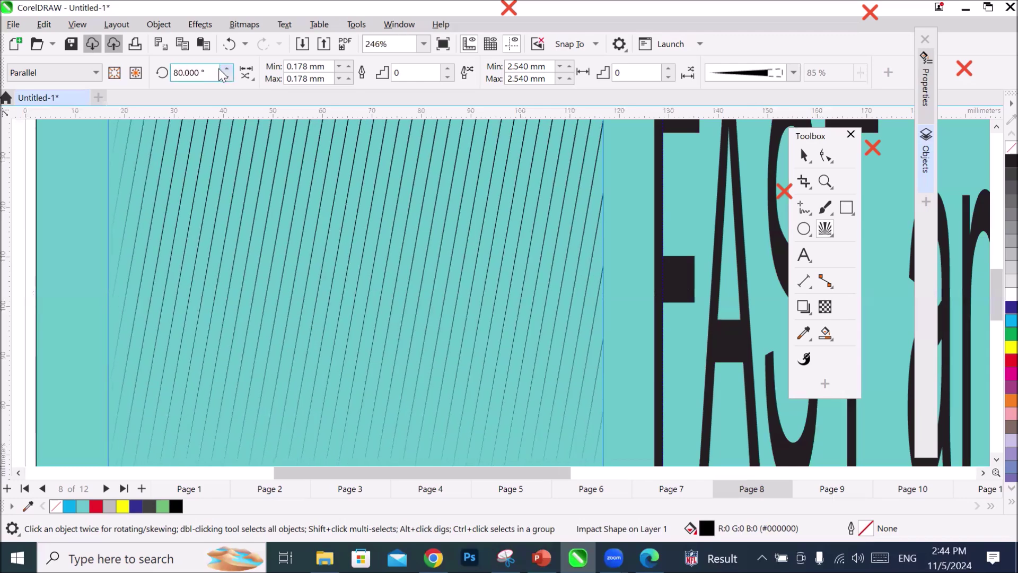
pyautogui.click(227, 69)
pyautogui.click(227, 69)
pyautogui.click(227, 69)
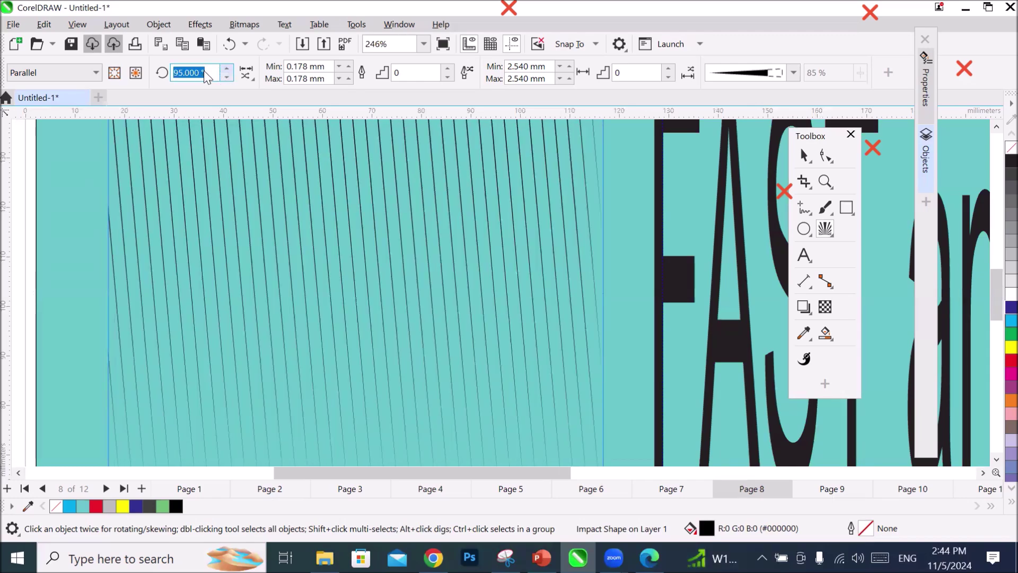
pyautogui.scroll(2, 208, 76)
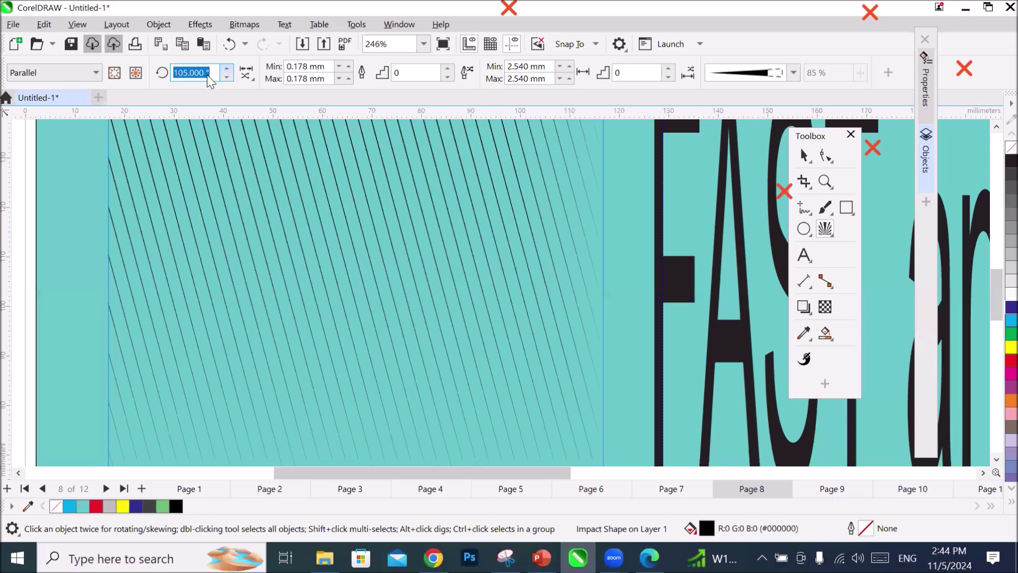
pyautogui.scroll(4, 208, 77)
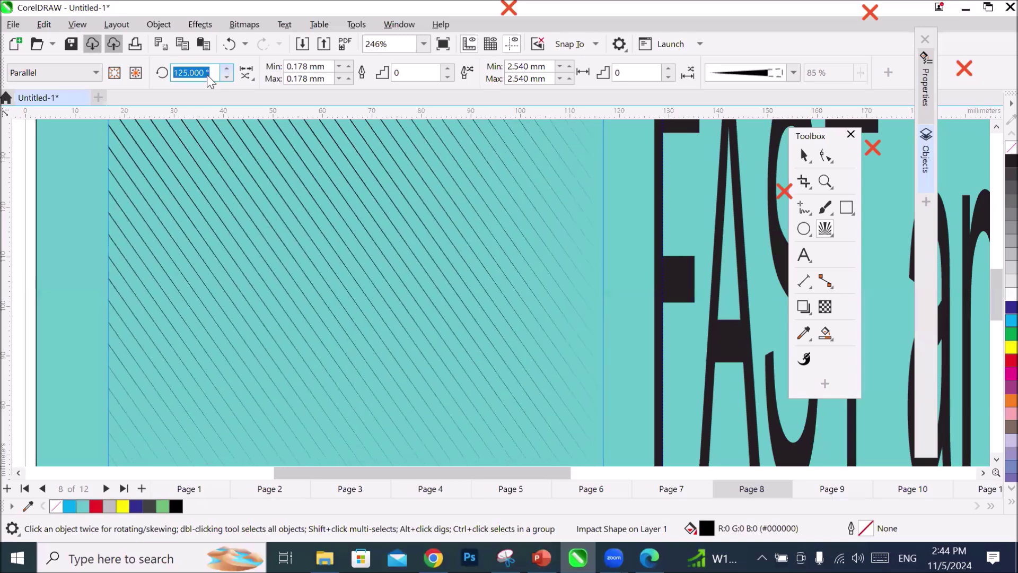
pyautogui.scroll(1, 209, 78)
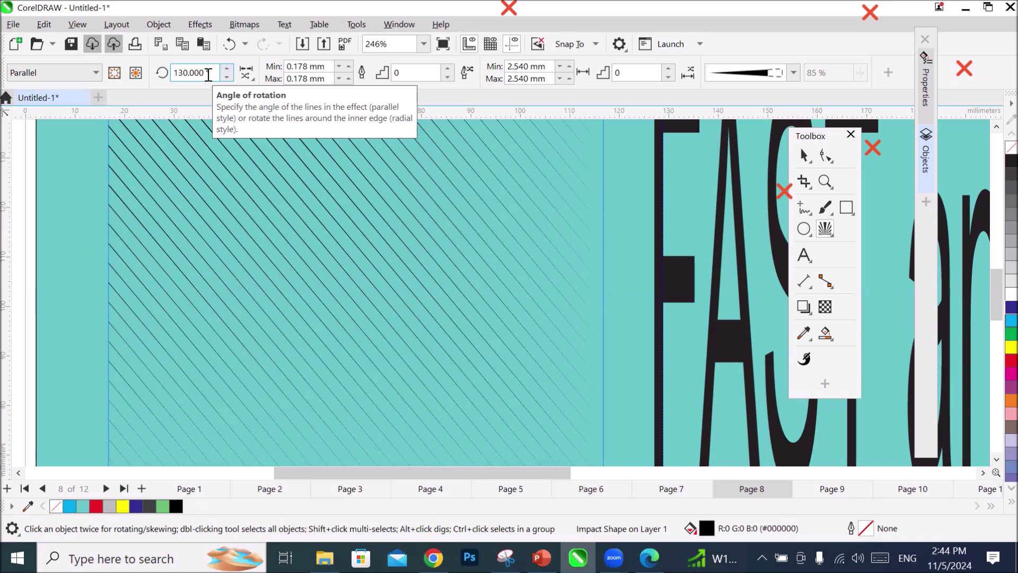
# Reset the Impact lines' angle of rotation to 0 degrees.
pyautogui.moveTo(209, 74); pyautogui.dragTo(75, 60)
pyautogui.write('0')
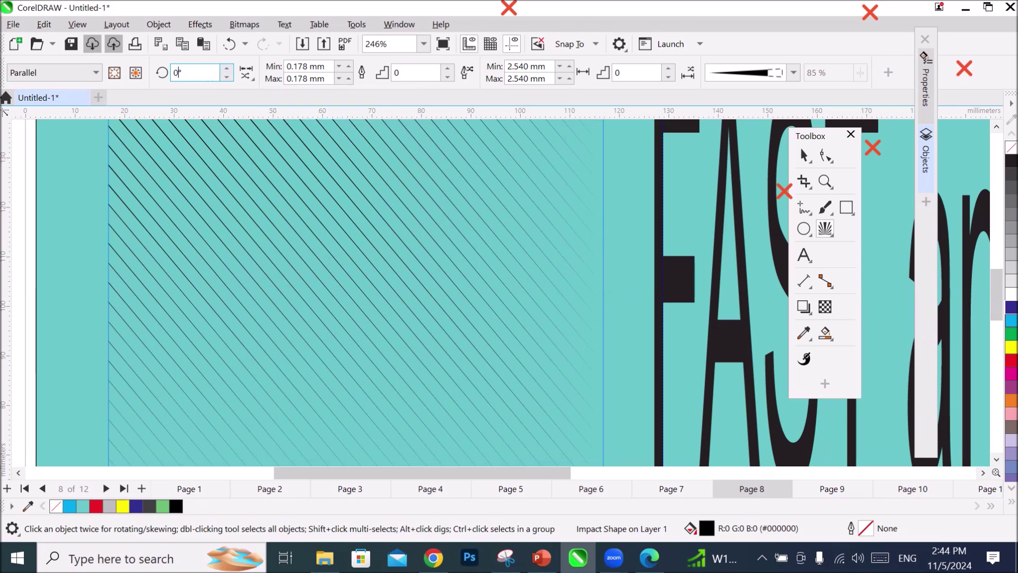
pyautogui.press('Return')
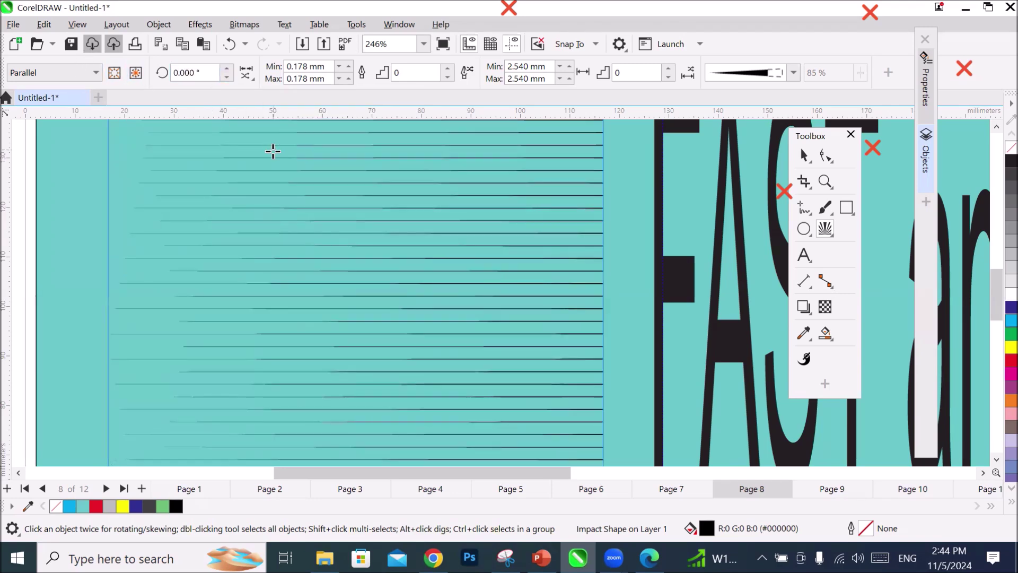
# Give the Impact lines a red outline and check their ends nearest the FAST text.
pyautogui.scroll(3, 597, 292)
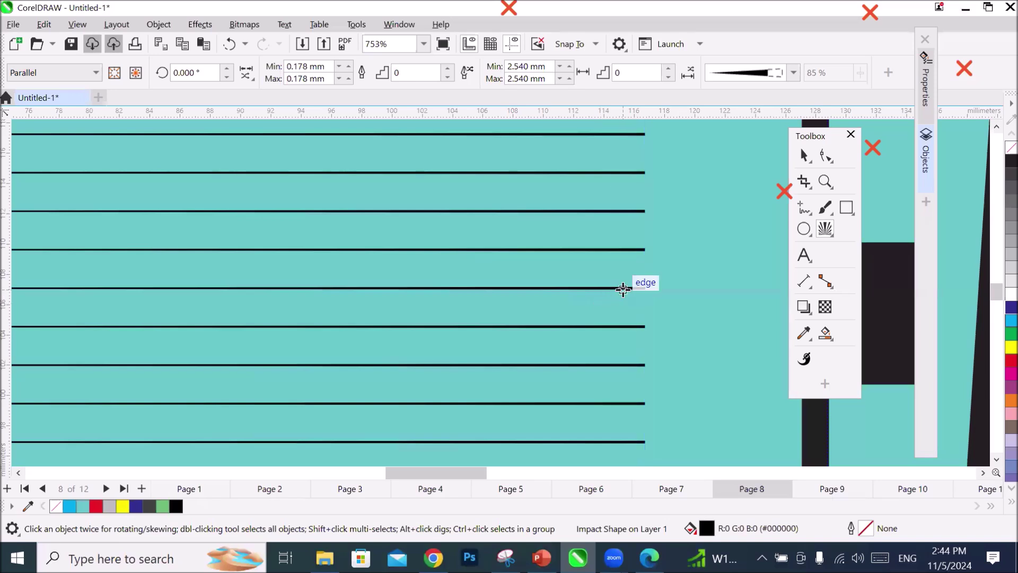
pyautogui.rightClick(997, 361)
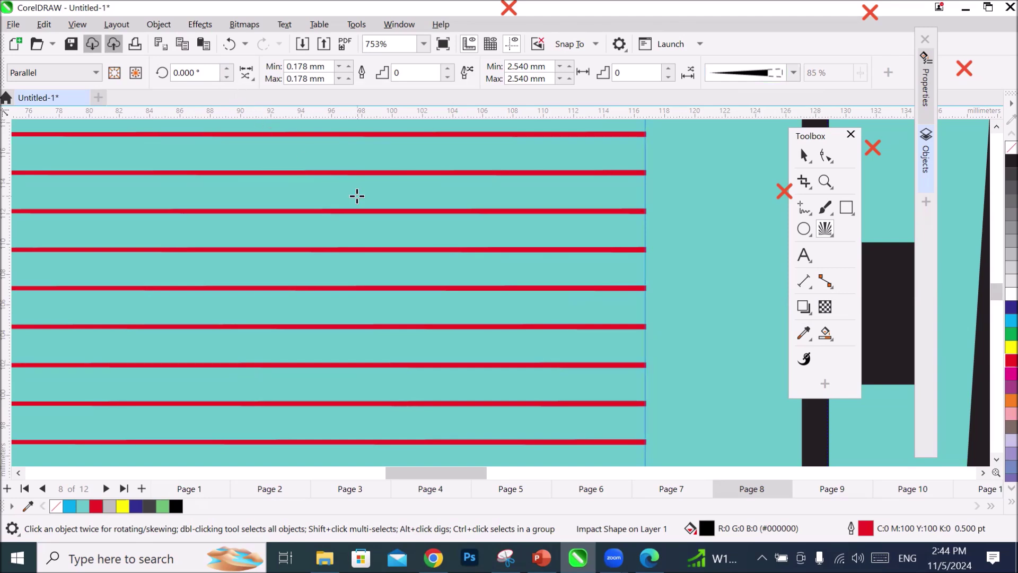
pyautogui.scroll(-1, 357, 196)
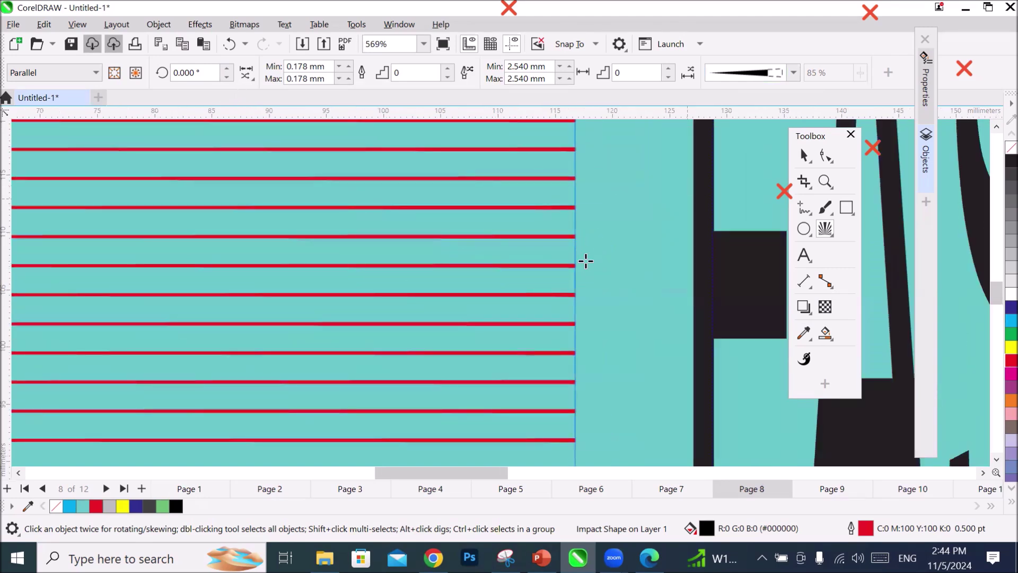
pyautogui.moveTo(405, 475)
pyautogui.mouseDown()
pyautogui.moveTo(300, 478)
pyautogui.moveTo(421, 476)
pyautogui.moveTo(377, 476)
pyautogui.moveTo(406, 476)
pyautogui.mouseUp()
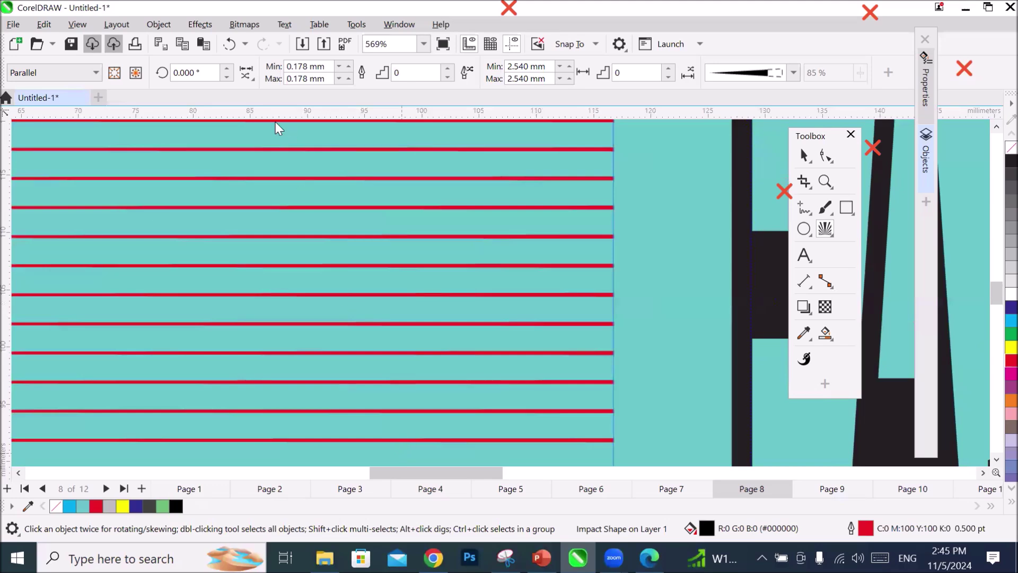
# Try random start points on the tapered Impact lines, inspect their left ends, and turn the option off again.
pyautogui.click(253, 80)
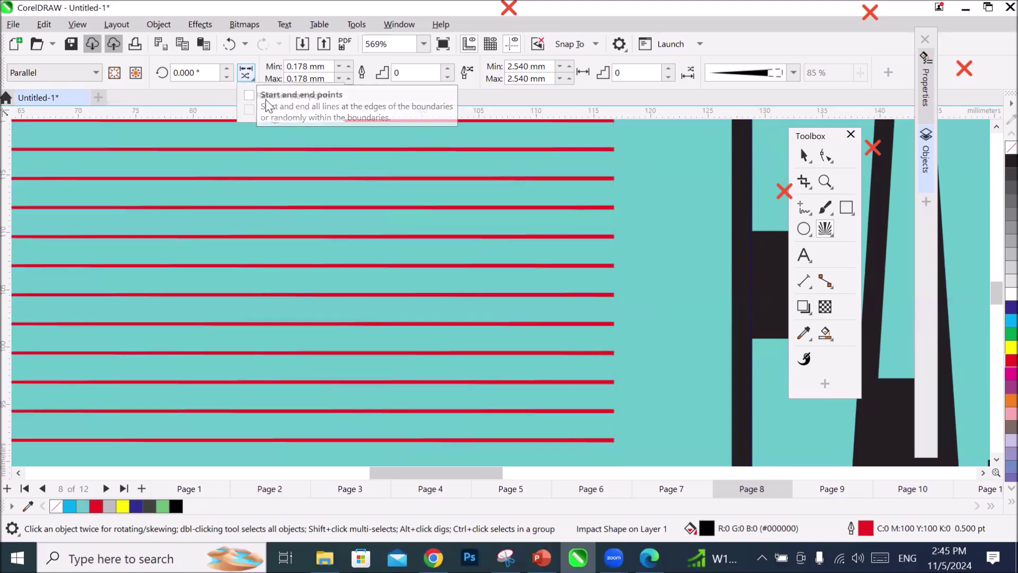
pyautogui.click(249, 96)
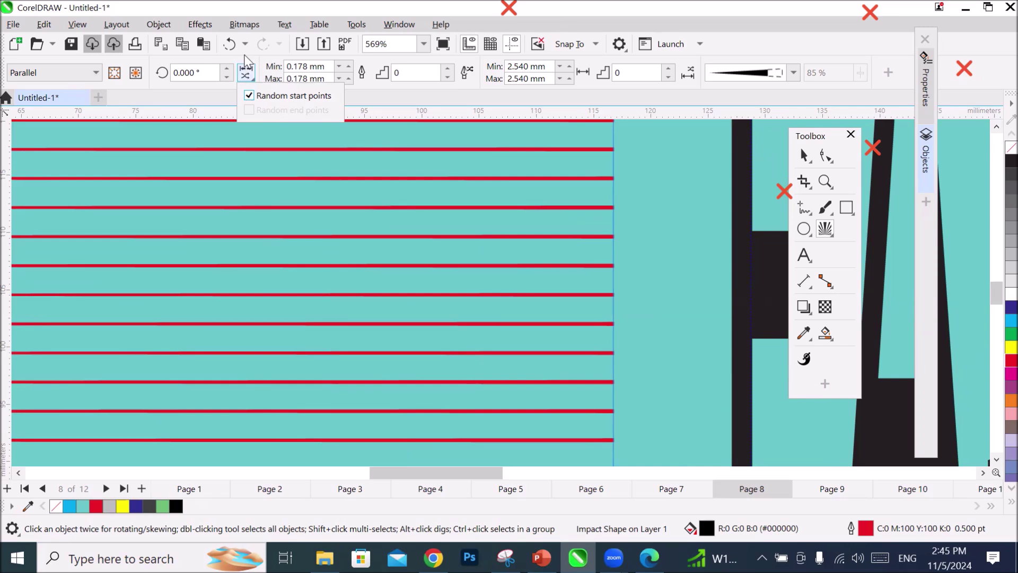
pyautogui.scroll(-2, 356, 216)
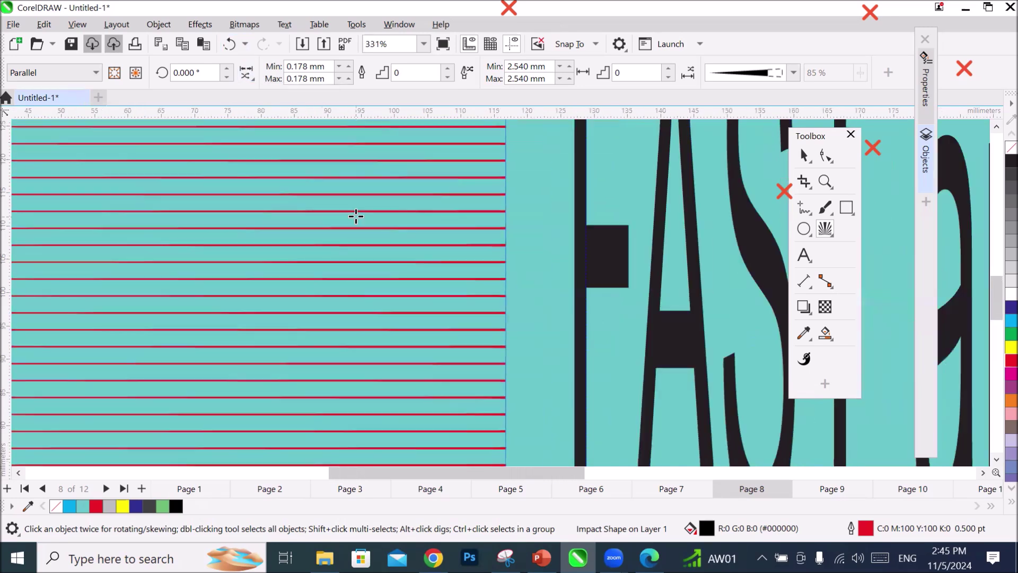
pyautogui.scroll(-3, 356, 216)
pyautogui.scroll(1, 113, 242)
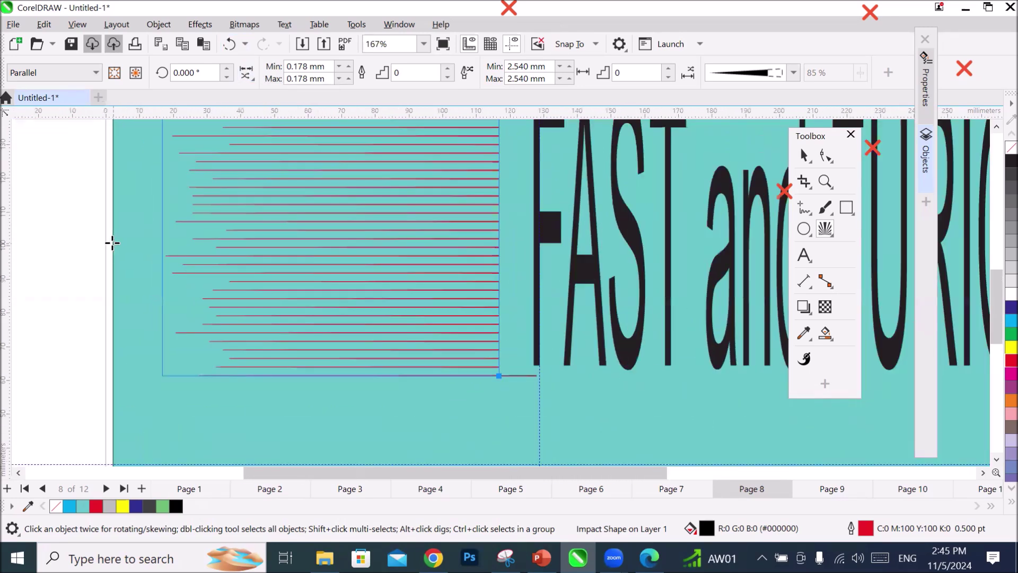
pyautogui.scroll(3, 159, 282)
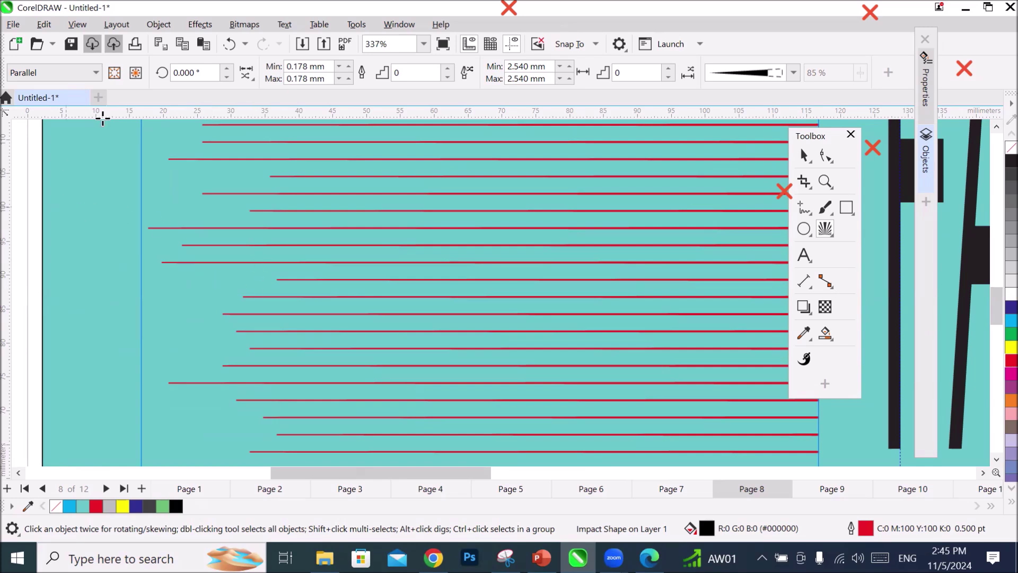
pyautogui.click(245, 77)
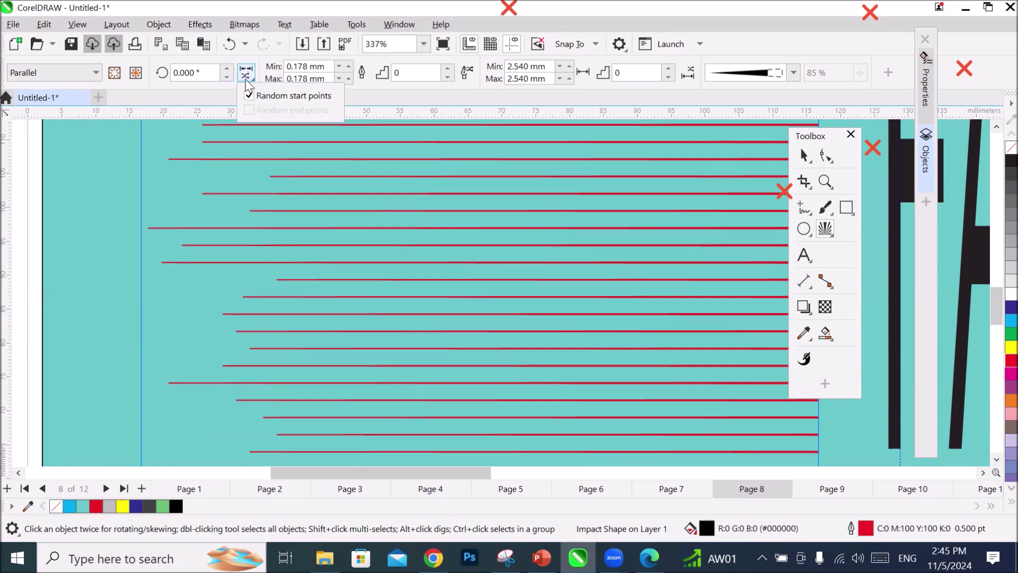
pyautogui.click(249, 96)
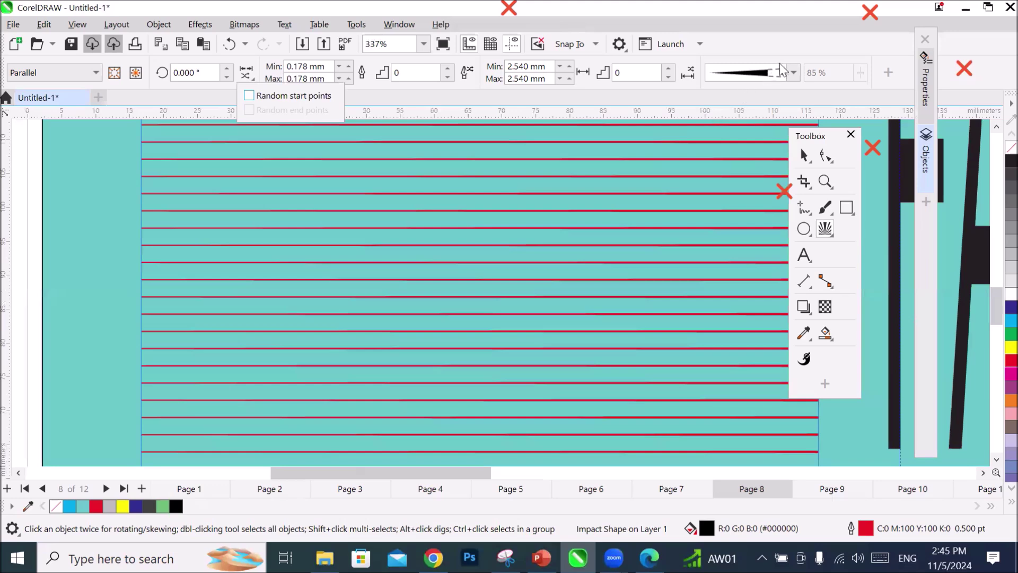
# Switch the Impact lines from the tapered style to the diamond line style.
pyautogui.click(798, 74)
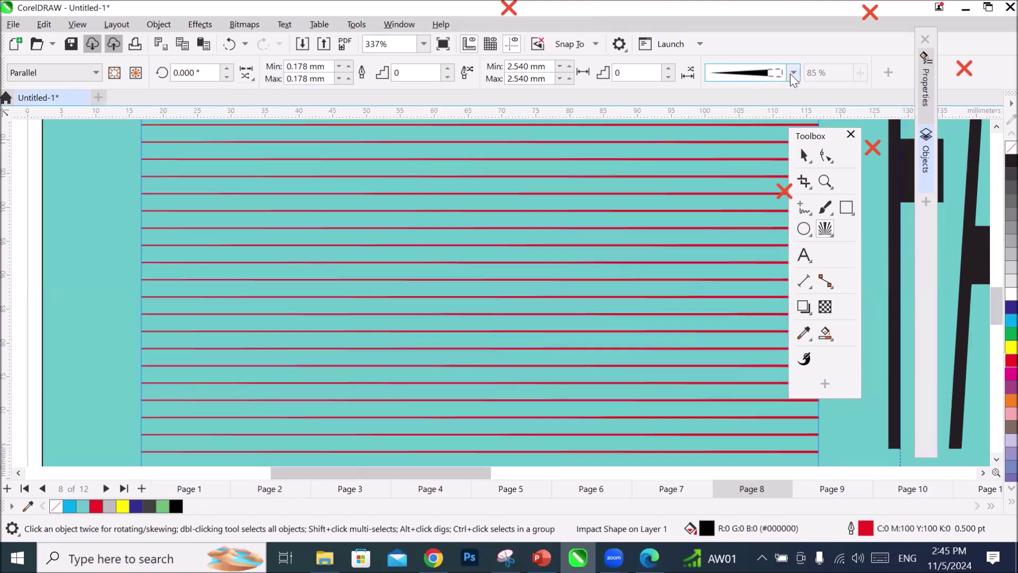
pyautogui.click(792, 75)
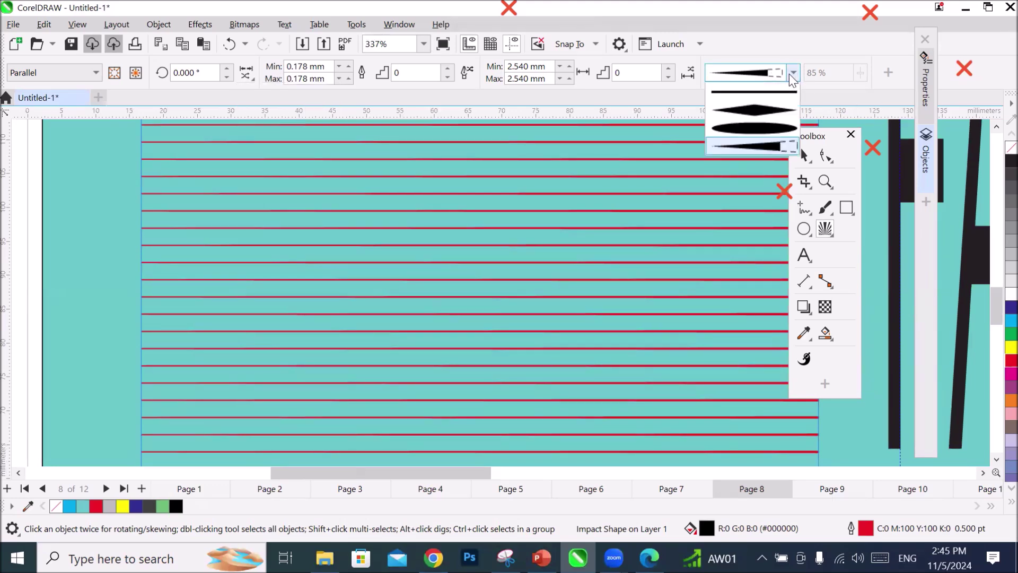
pyautogui.click(730, 112)
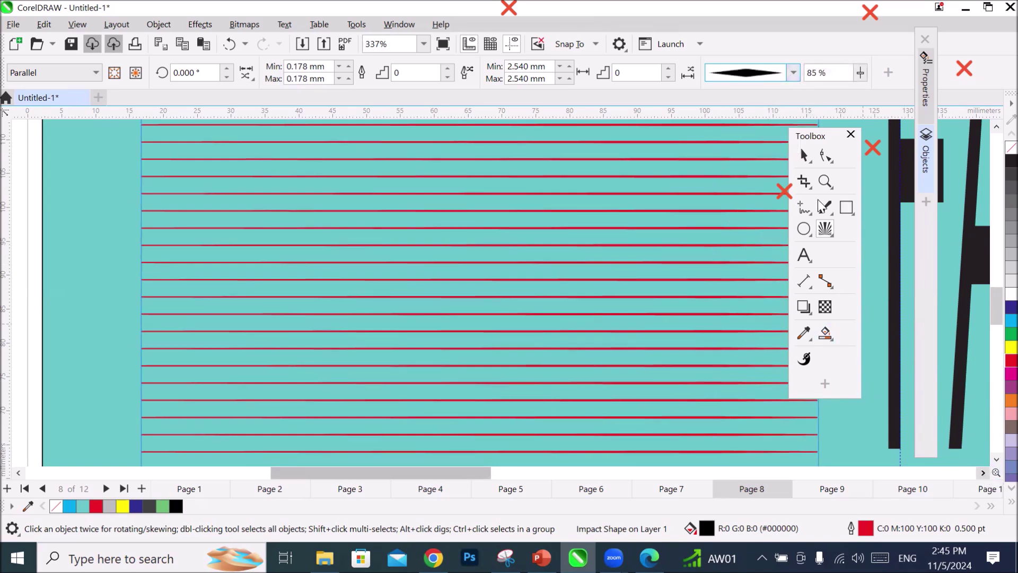
# Move the Toolbox off the lines' right ends and turn on random start points for the diamond-style lines.
pyautogui.moveTo(800, 145); pyautogui.dragTo(546, 177)
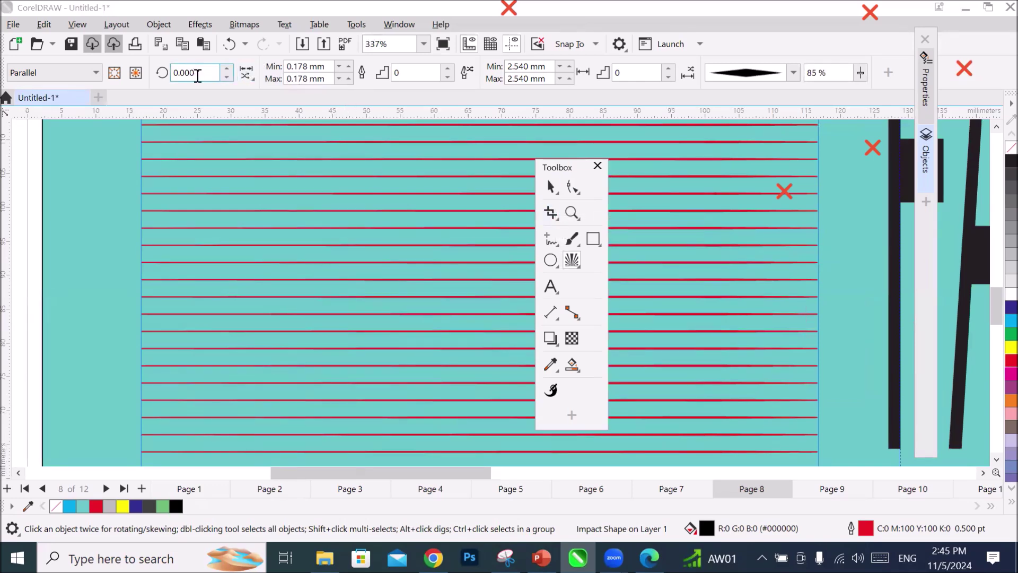
pyautogui.click(251, 77)
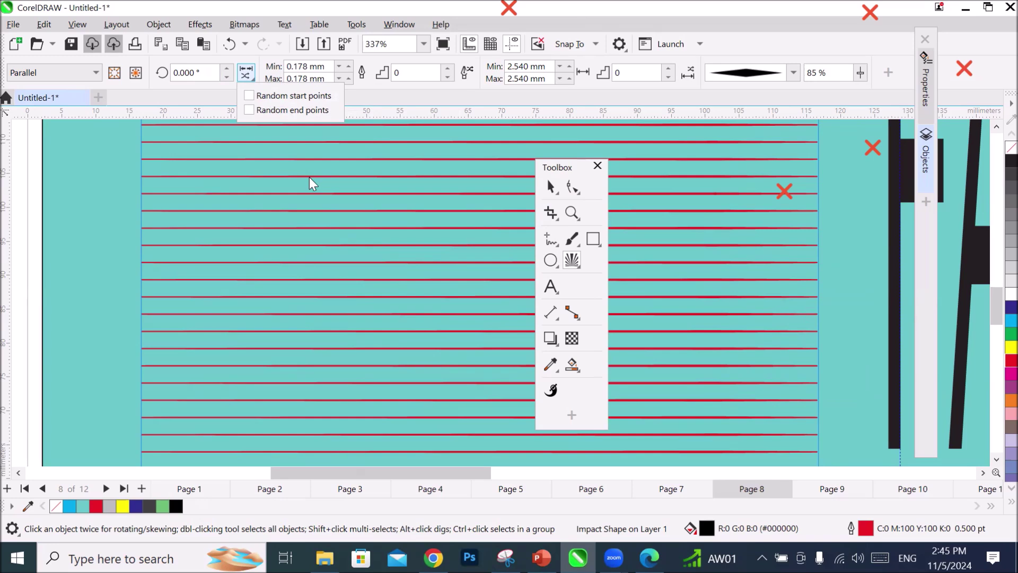
pyautogui.click(251, 97)
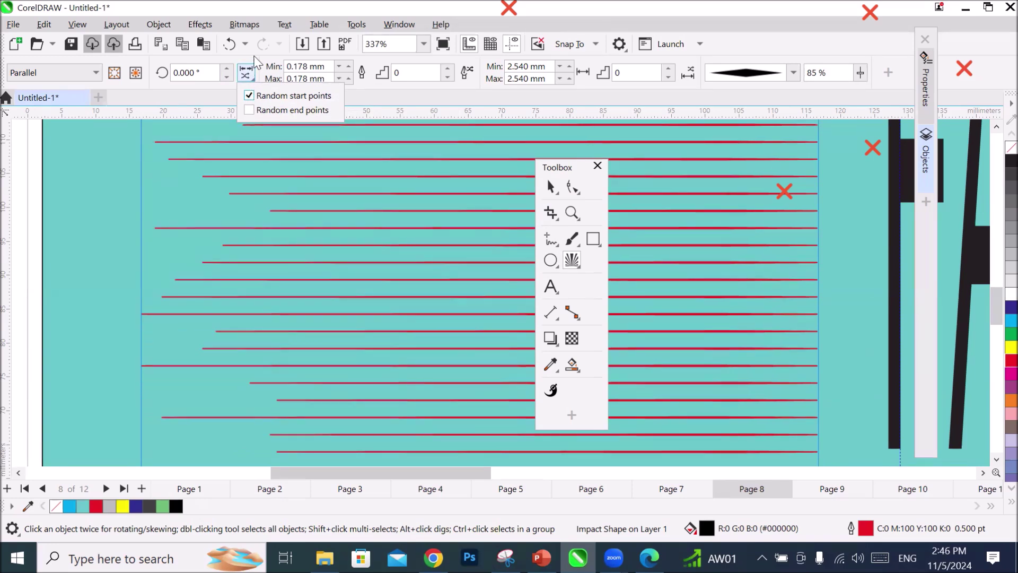
# Try random end points on the diamond-style Impact lines, and turn off both the random start and random end points.
pyautogui.click(254, 57)
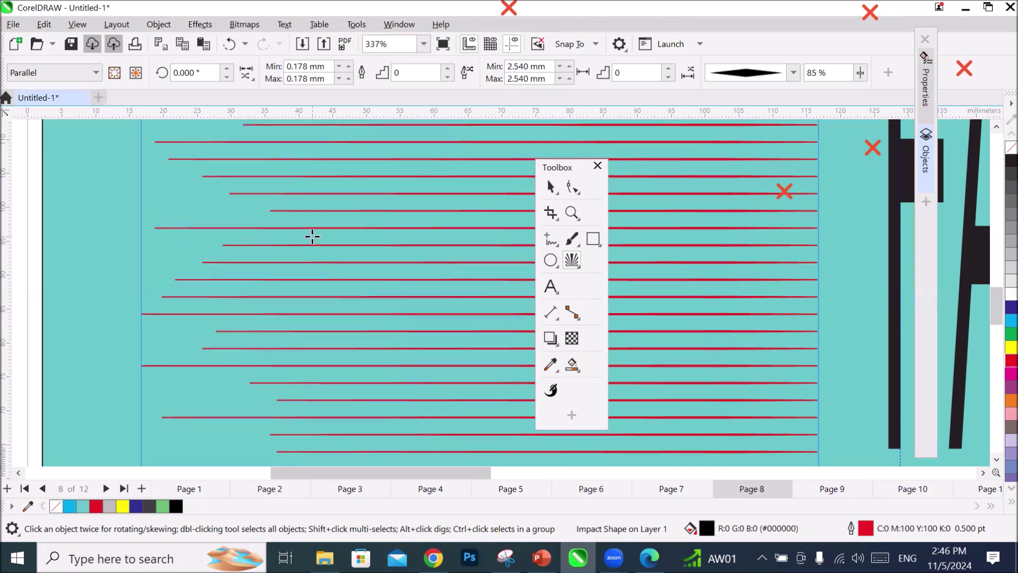
pyautogui.click(246, 73)
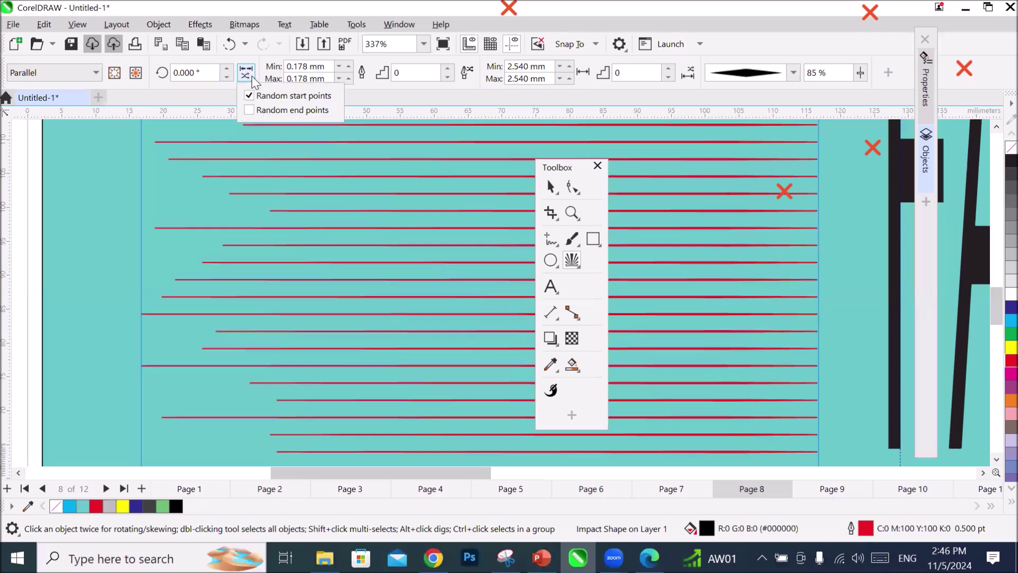
pyautogui.click(249, 111)
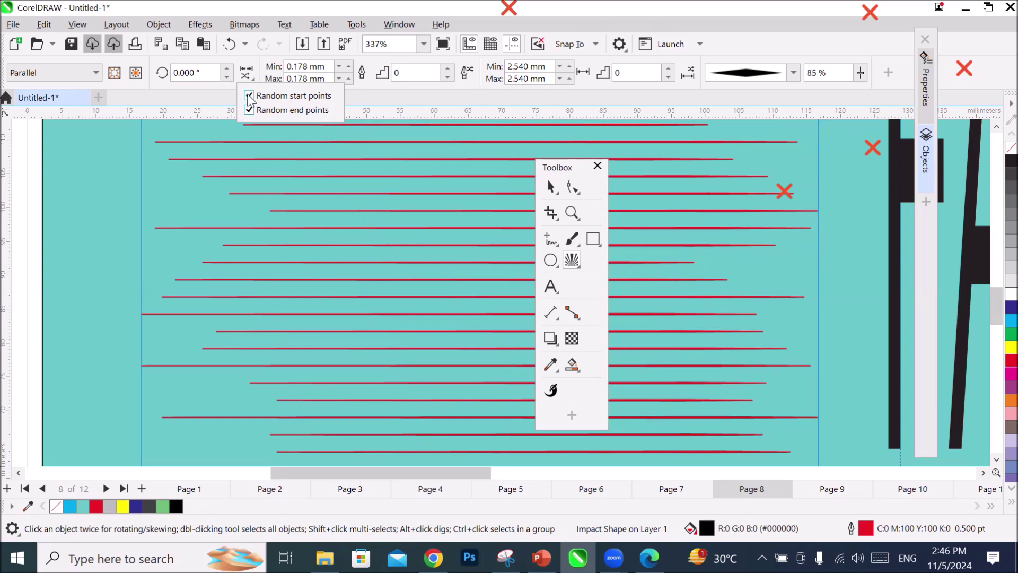
pyautogui.click(250, 96)
pyautogui.click(249, 110)
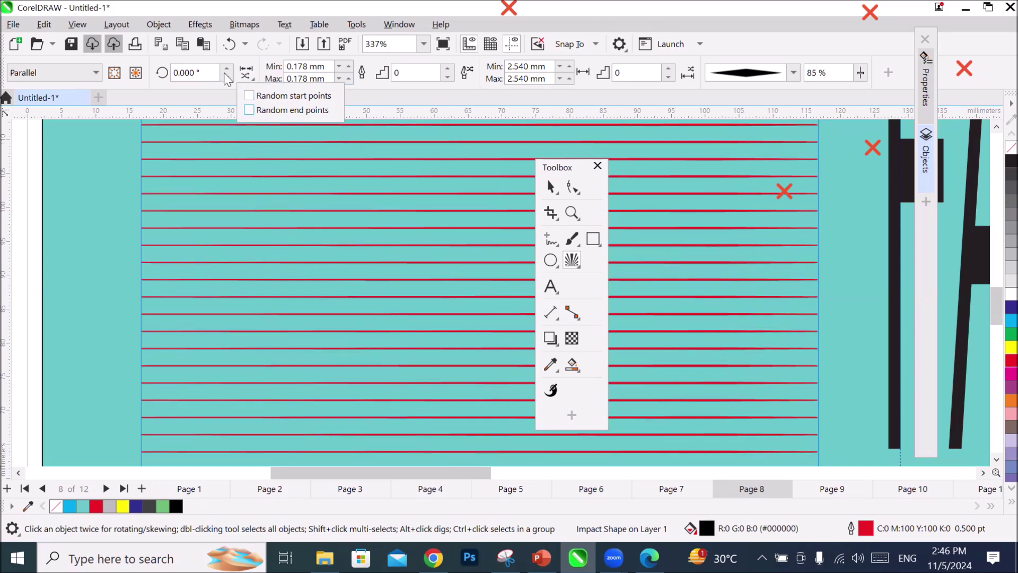
pyautogui.click(246, 71)
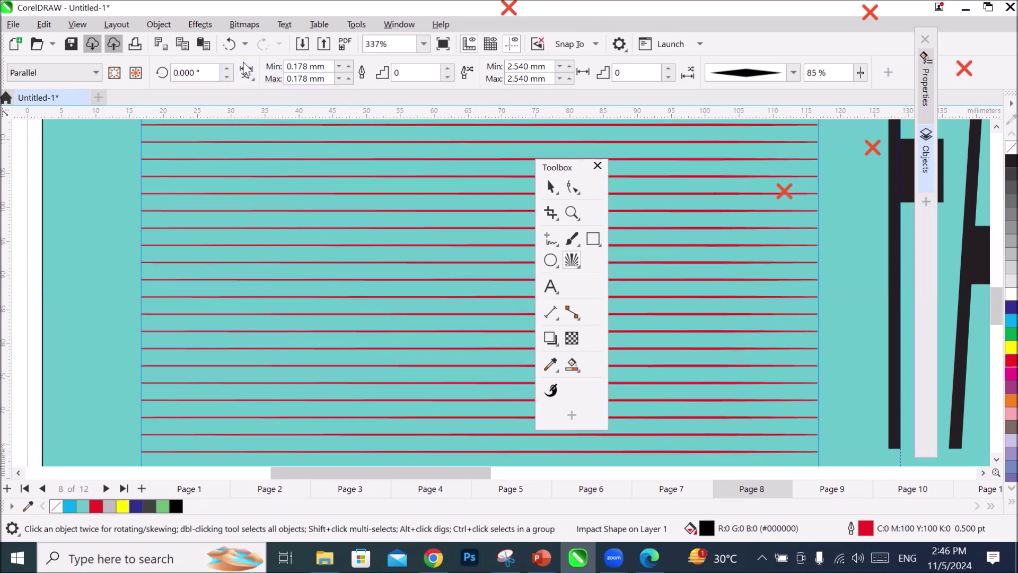
# Set the Impact lines' maximum width to 0.5 mm and inspect the alternating line widths up close.
pyautogui.click(310, 67)
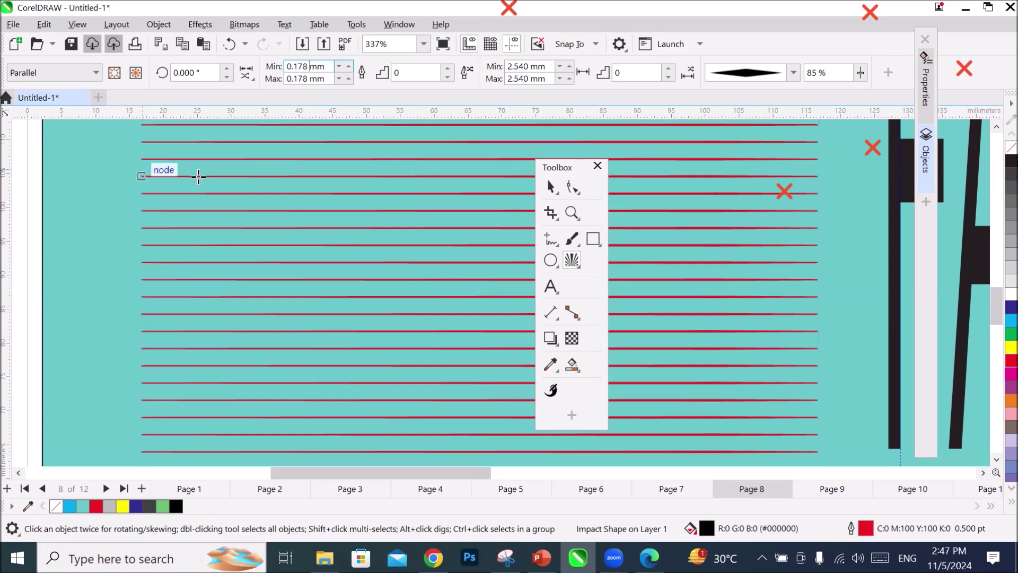
pyautogui.click(305, 67)
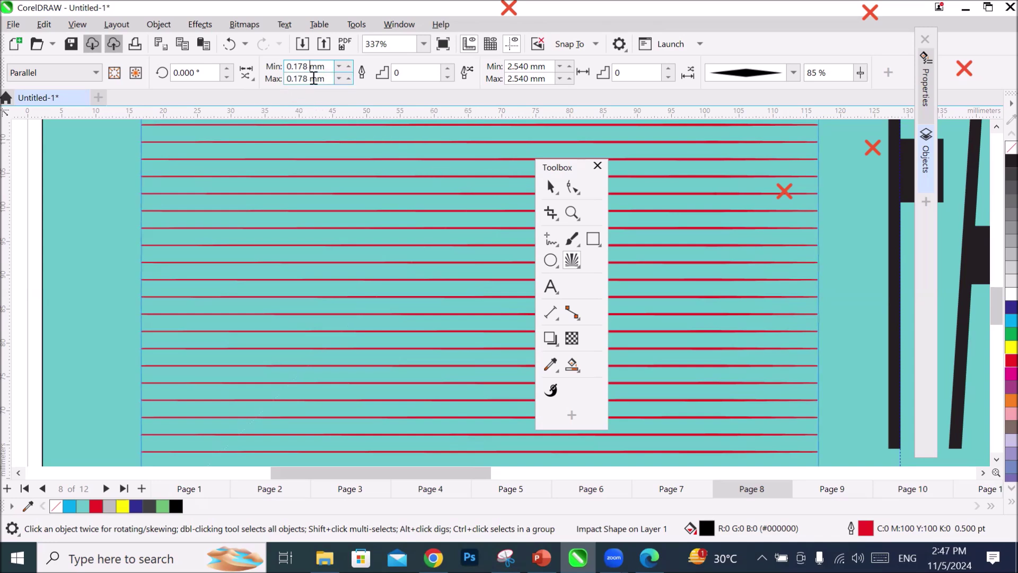
pyautogui.doubleClick(310, 80)
pyautogui.press('BackSpace')
pyautogui.write('.5')
pyautogui.press('Return')
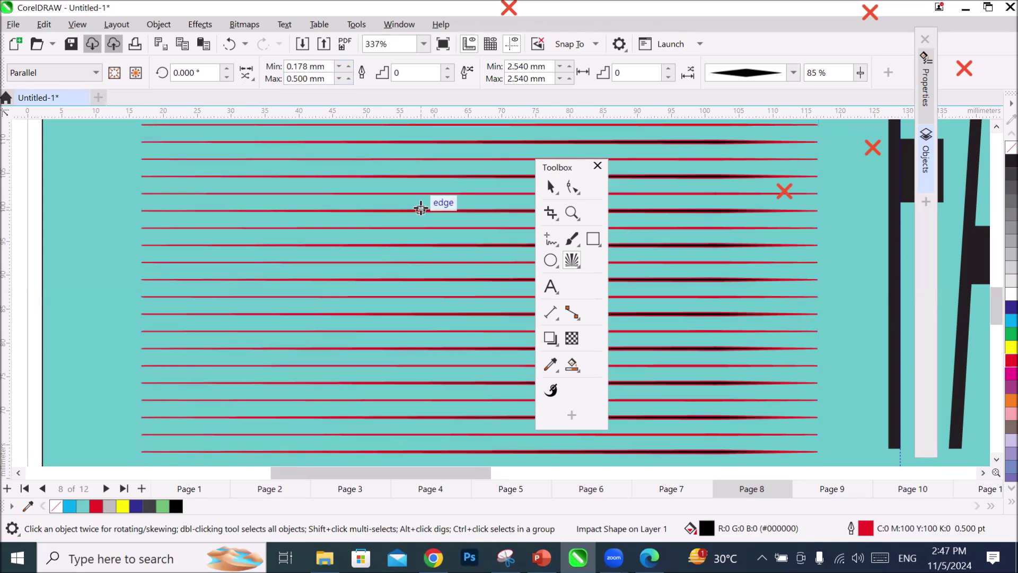
pyautogui.scroll(-1, 718, 247)
pyautogui.scroll(1, 717, 247)
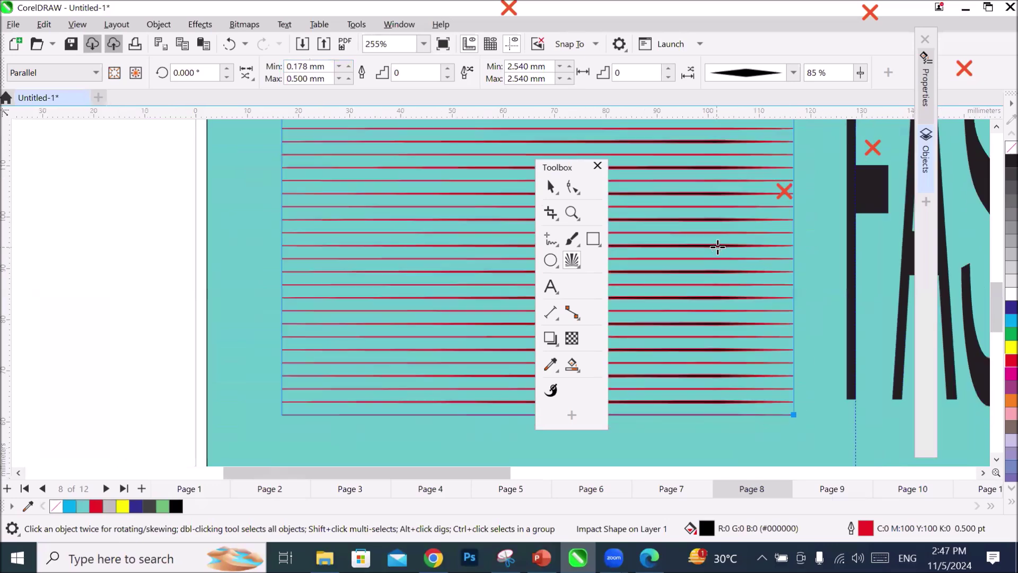
pyautogui.scroll(9, 784, 168)
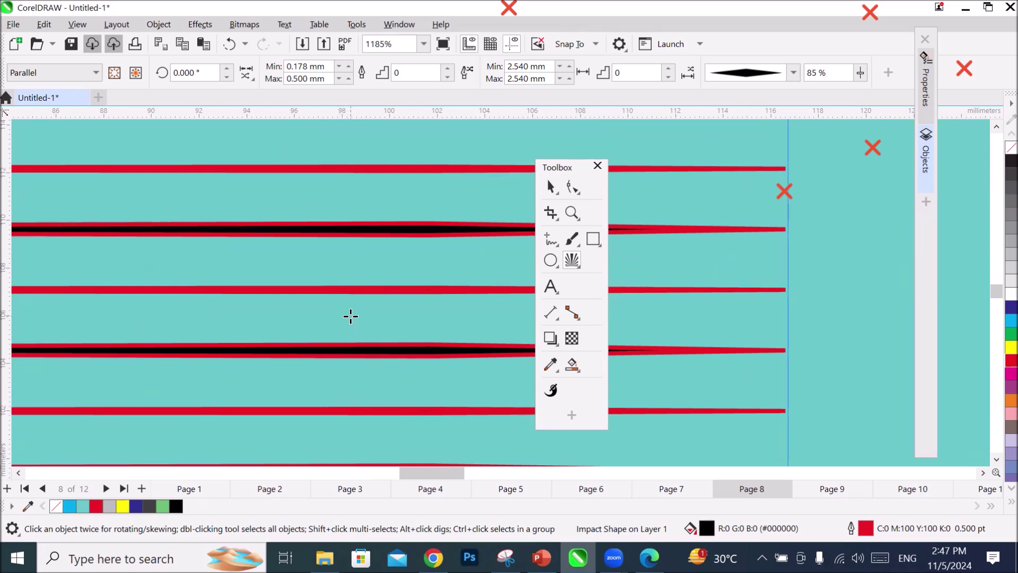
# Raise the Impact lines' width steps one at a time to 5, comparing the thickness progression at each value.
pyautogui.click(449, 69)
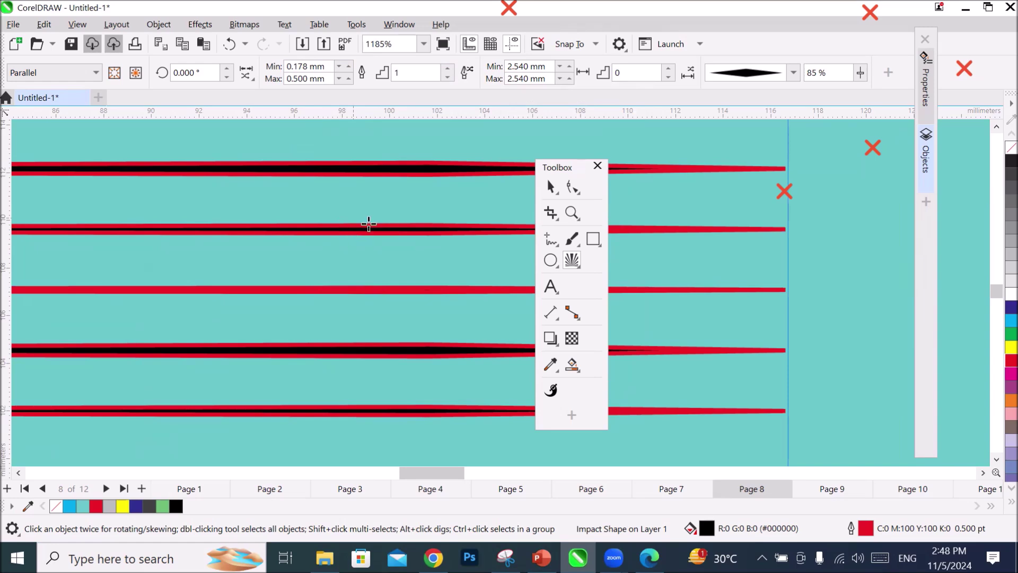
pyautogui.click(410, 70)
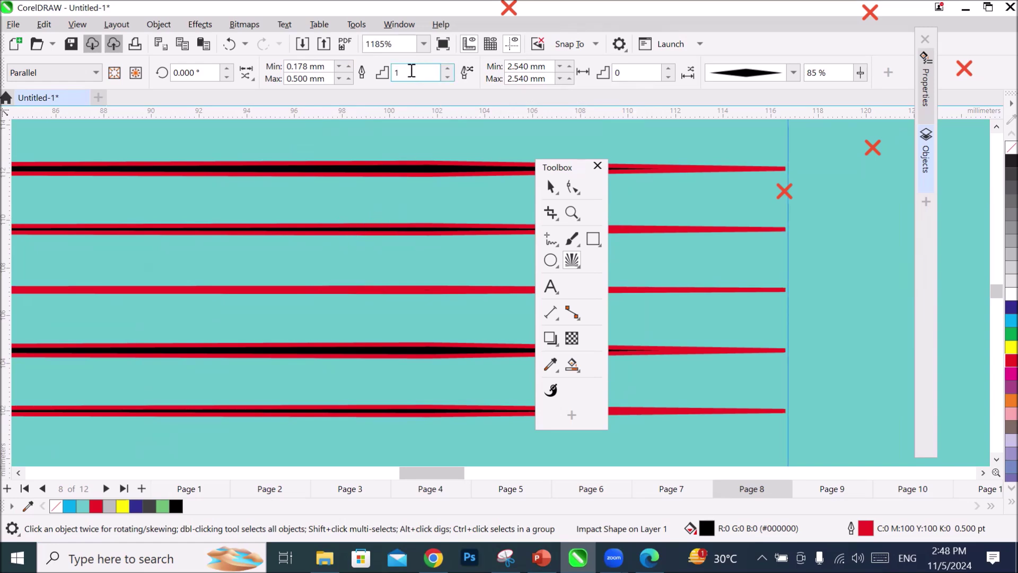
pyautogui.click(449, 68)
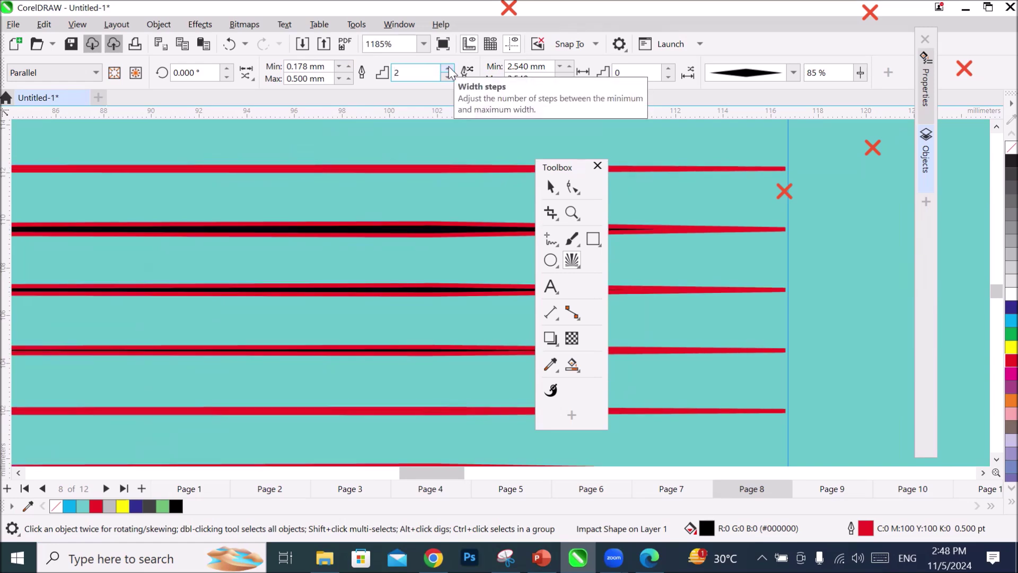
pyautogui.click(450, 69)
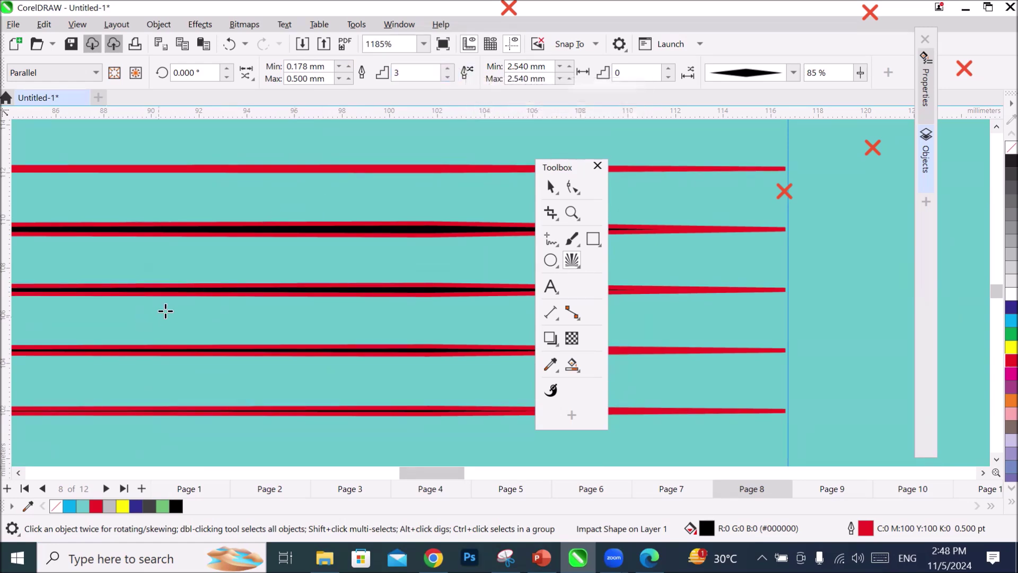
pyautogui.scroll(-3, 166, 311)
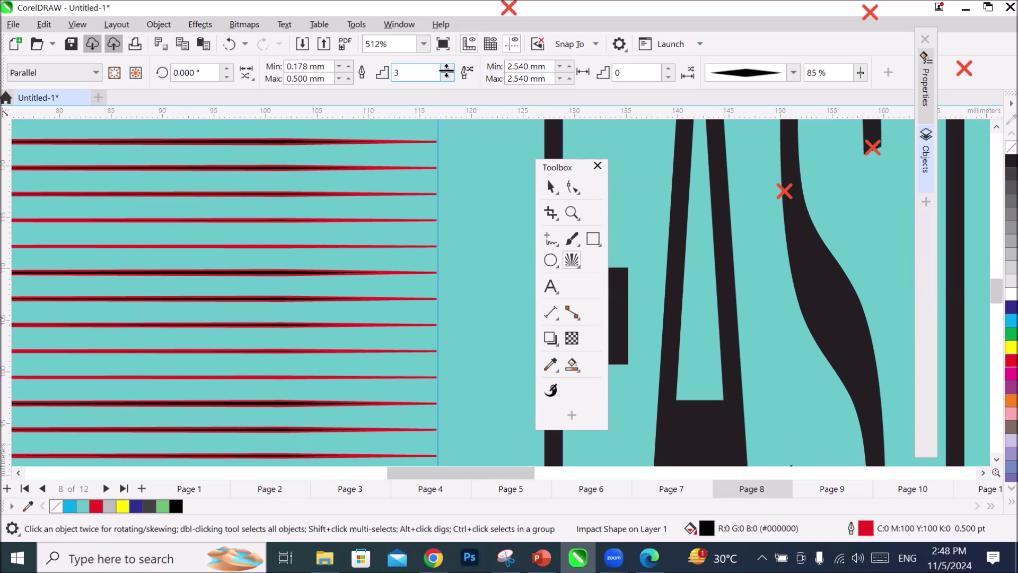
pyautogui.click(448, 68)
pyautogui.click(448, 69)
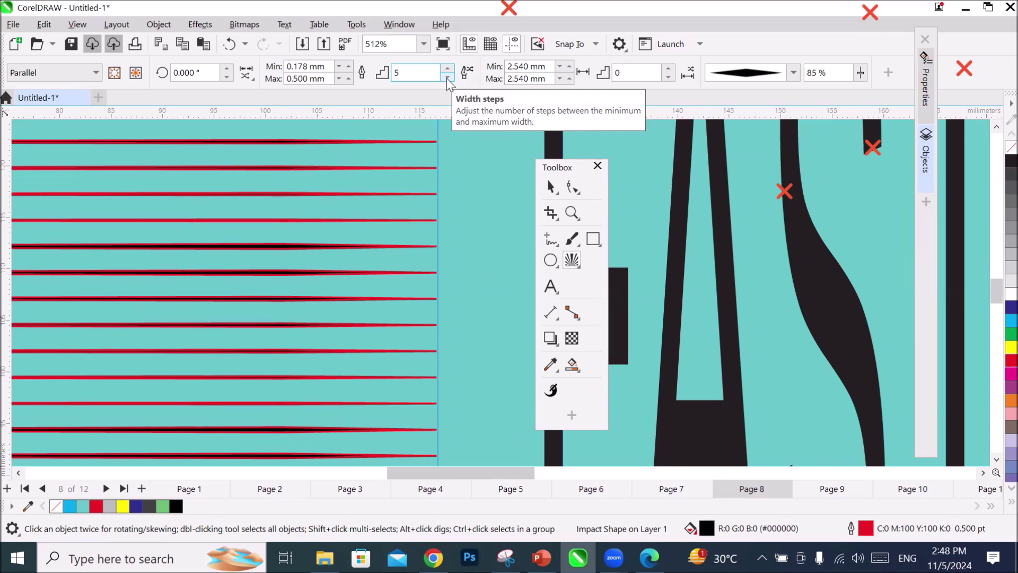
# Reset the Impact lines' width steps to 0.
pyautogui.click(447, 78)
pyautogui.click(448, 78)
pyautogui.click(447, 78)
pyautogui.click(447, 78)
pyautogui.click(447, 78)
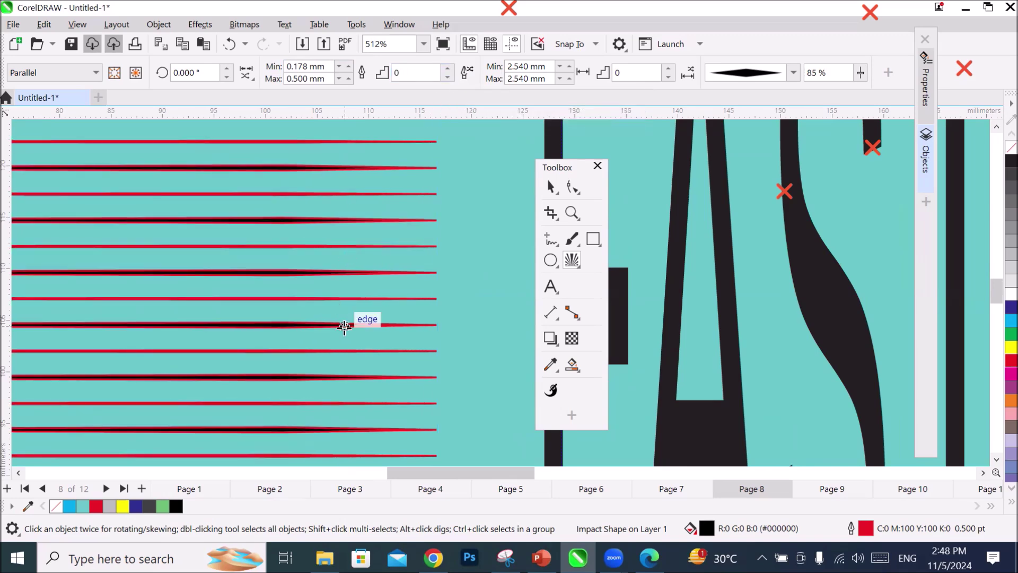
# Set the Impact lines' maximum width to 1 mm and the width steps to 1.
pyautogui.doubleClick(297, 67)
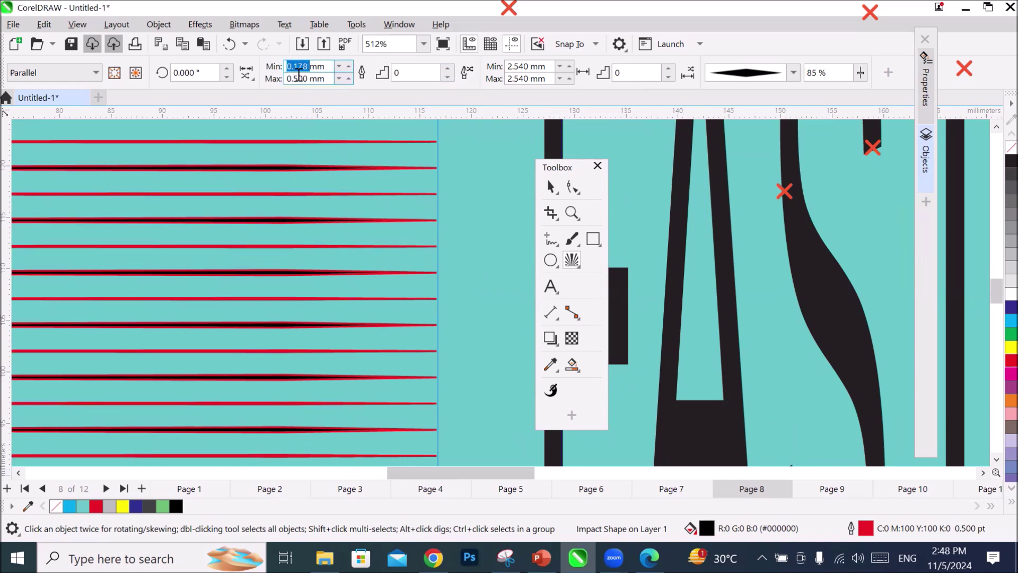
pyautogui.moveTo(288, 78); pyautogui.dragTo(324, 77)
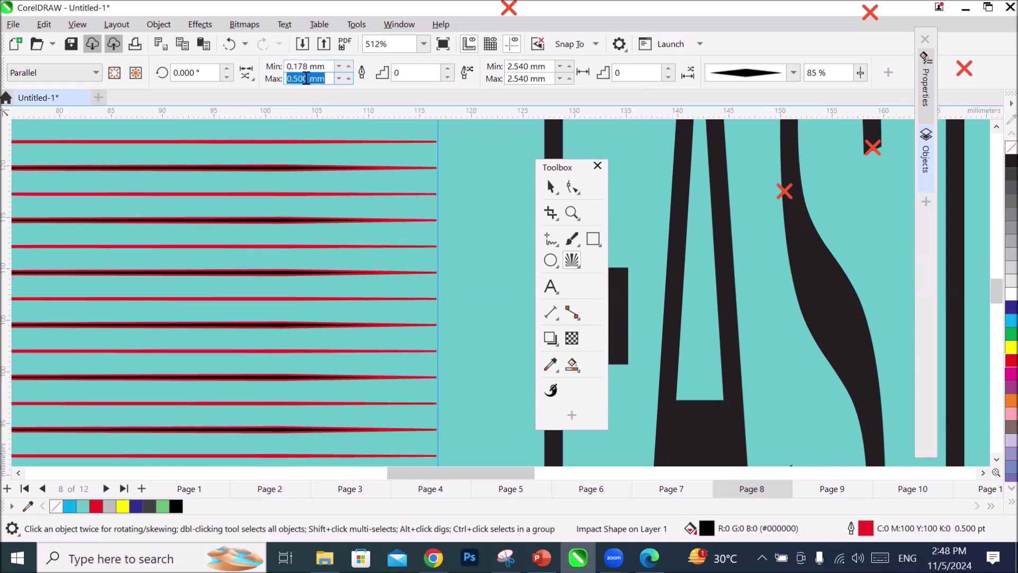
pyautogui.click(307, 79)
pyautogui.doubleClick(308, 78)
pyautogui.write('1')
pyautogui.press('Return')
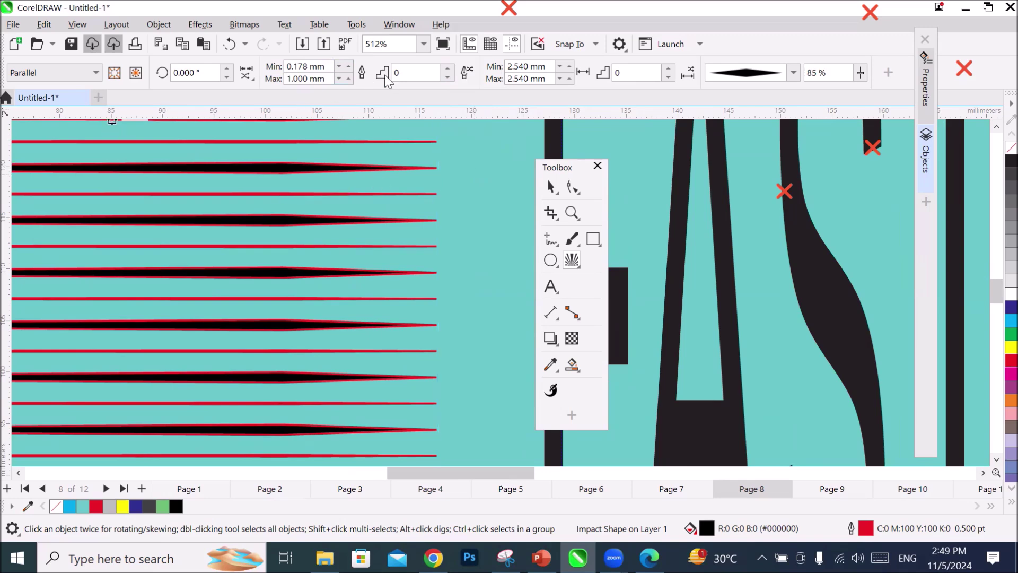
pyautogui.click(448, 74)
pyautogui.click(447, 70)
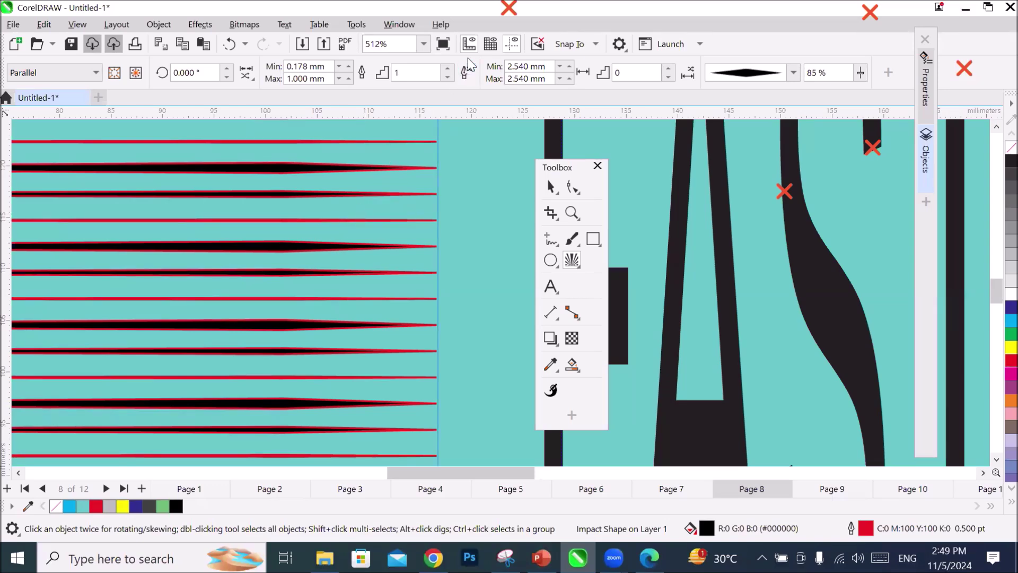
# Set the maximum spacing between the Impact lines to 4 mm and view the whole line block.
pyautogui.doubleClick(529, 79)
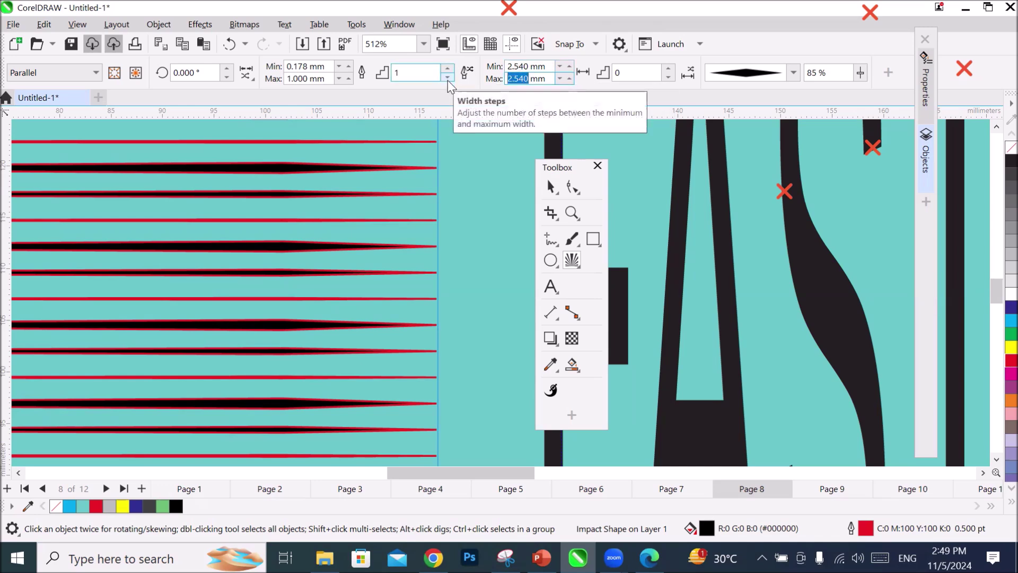
pyautogui.write('4')
pyautogui.press('Return')
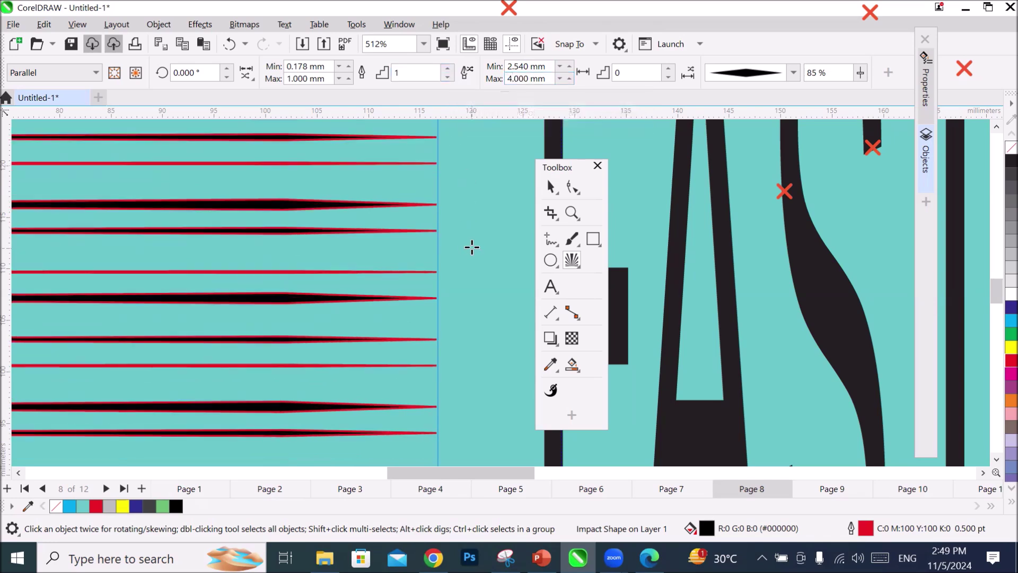
pyautogui.scroll(-1, 479, 243)
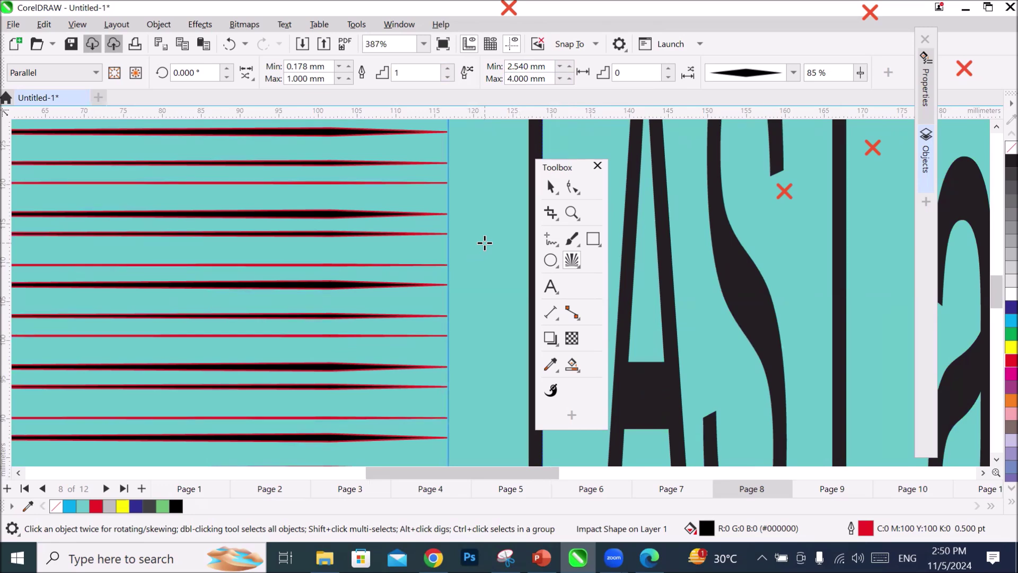
pyautogui.scroll(-1, 485, 243)
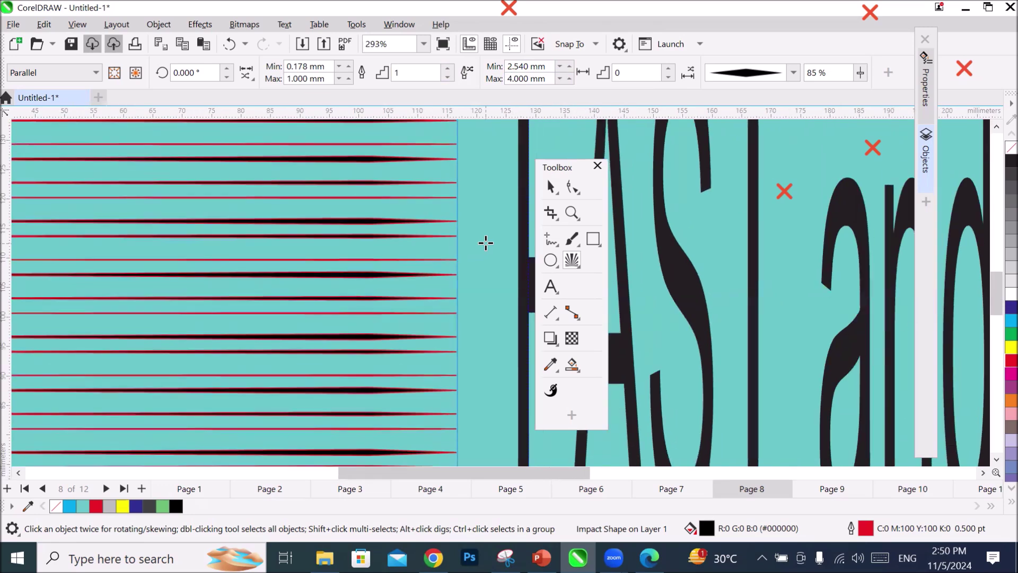
pyautogui.scroll(-2, 486, 242)
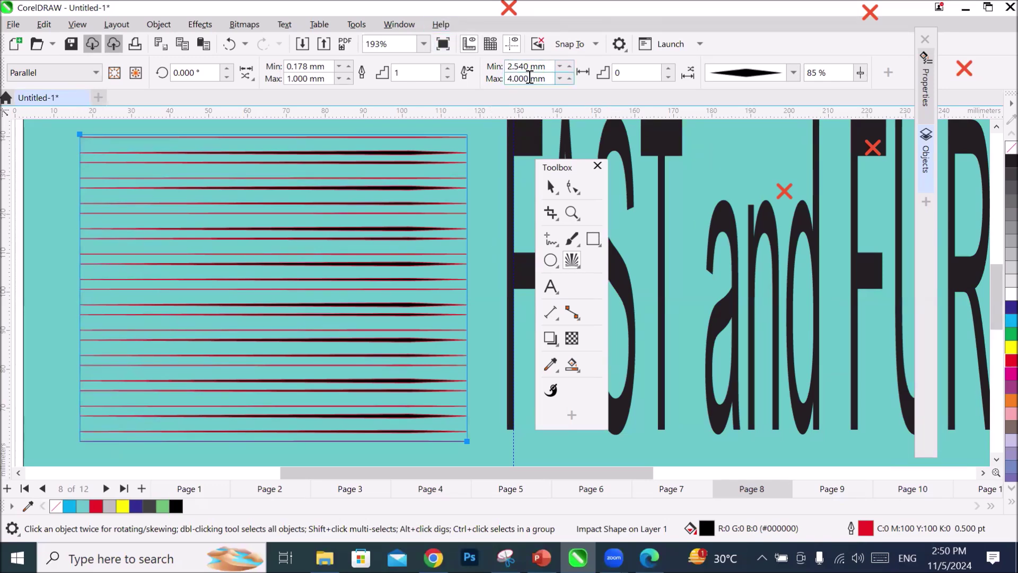
# Set the maximum spacing between the Impact lines to 2.5 mm.
pyautogui.moveTo(529, 78); pyautogui.dragTo(475, 80)
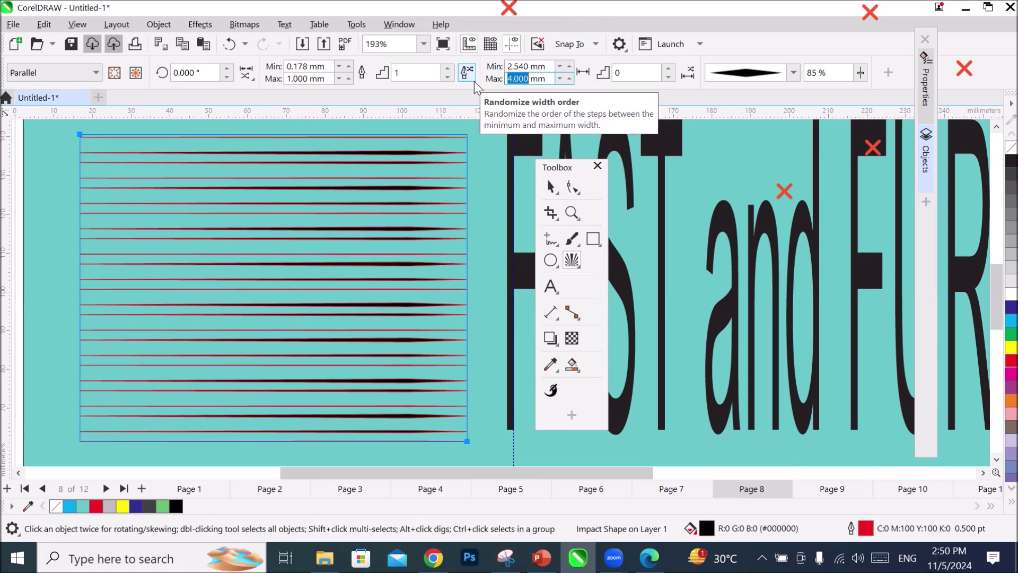
pyautogui.write('2.5')
pyautogui.press('Return')
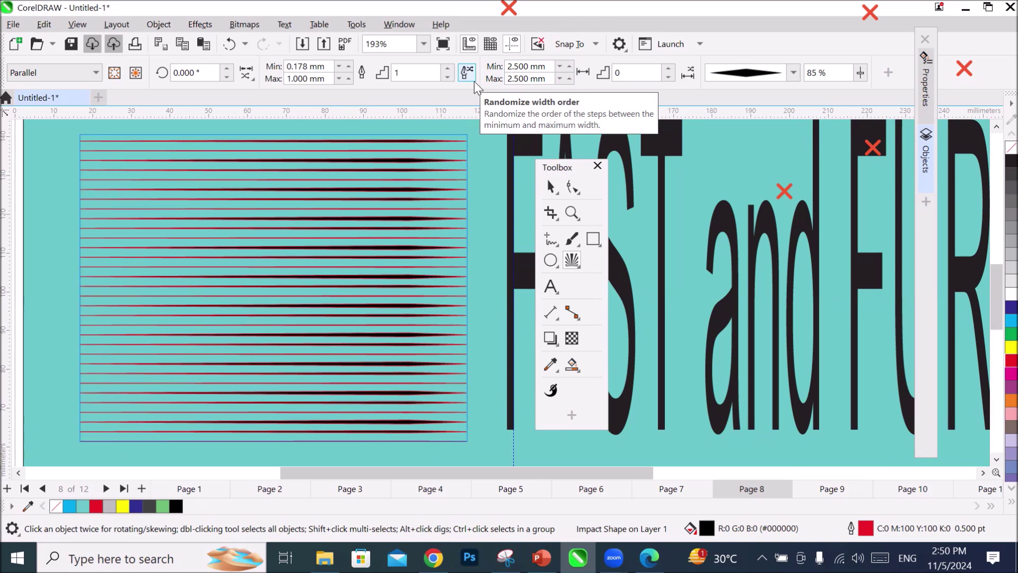
# Raise the Impact lines' spacing steps to 3.
pyautogui.scroll(2, 477, 217)
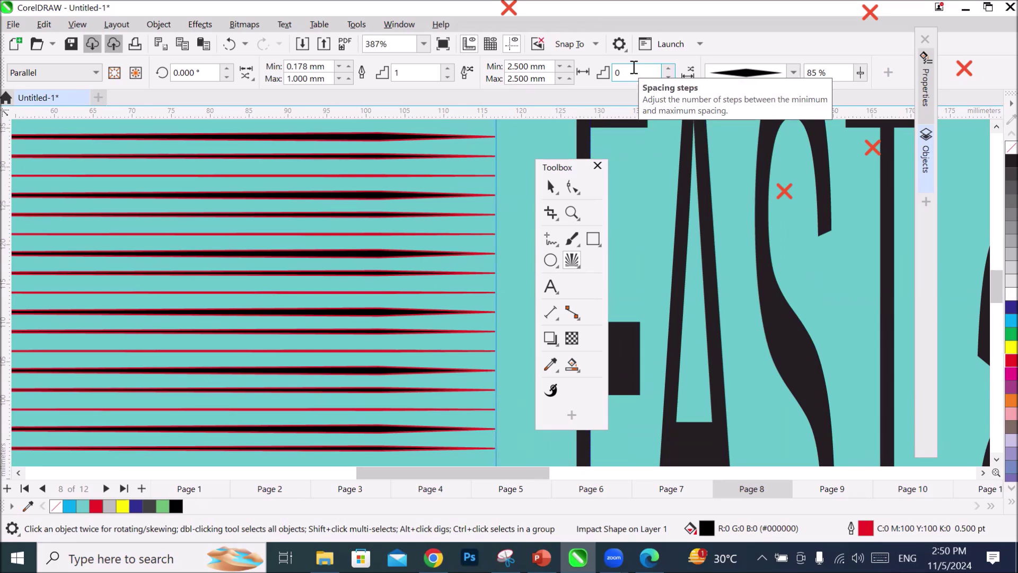
pyautogui.click(669, 76)
pyautogui.click(669, 69)
pyautogui.click(669, 69)
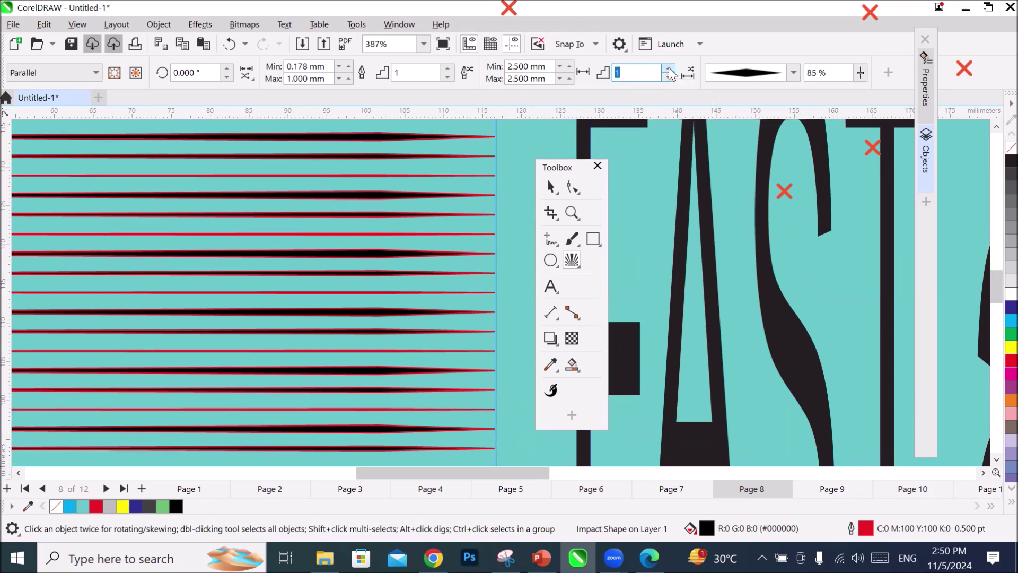
pyautogui.click(669, 70)
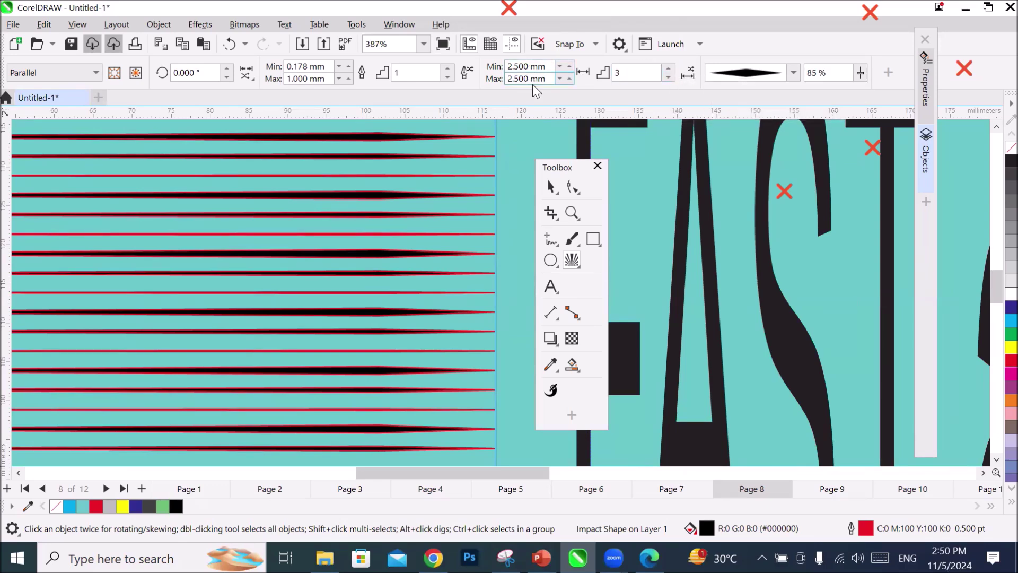
# Set the Impact lines' maximum spacing to 4 mm and increase the spacing steps to 5.
pyautogui.moveTo(531, 79); pyautogui.dragTo(467, 75)
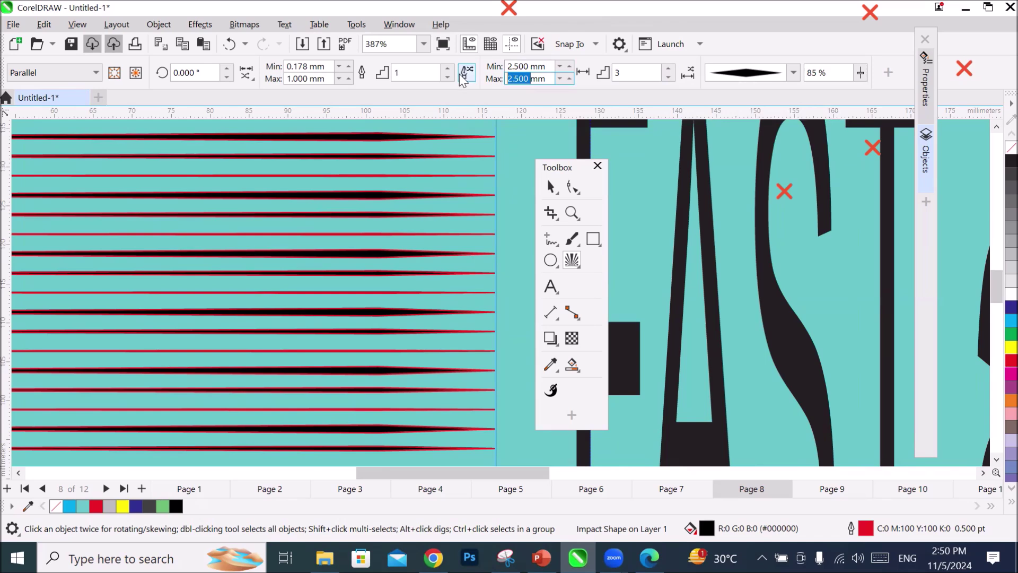
pyautogui.write('4')
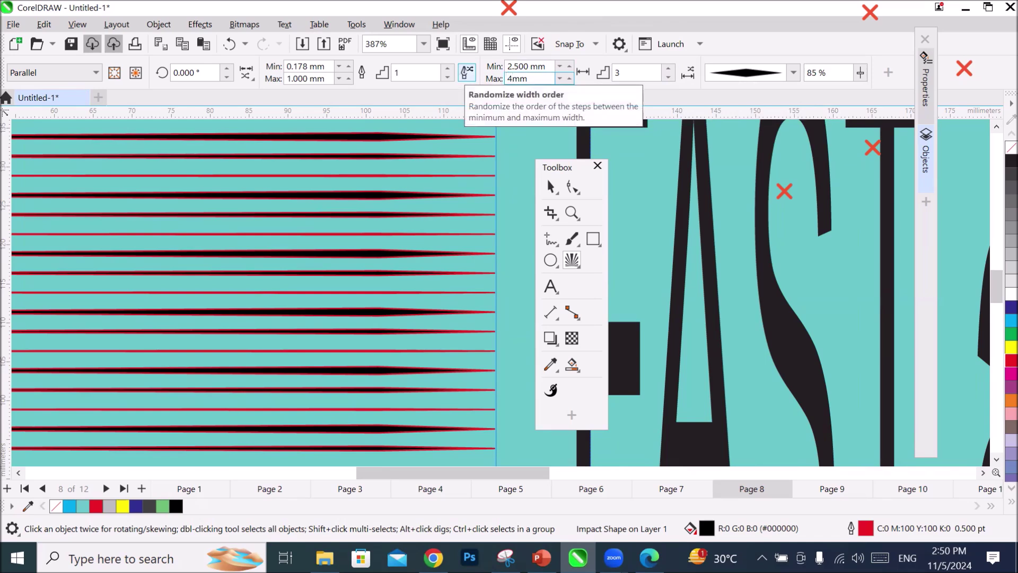
pyautogui.press('Return')
pyautogui.scroll(-2, 434, 239)
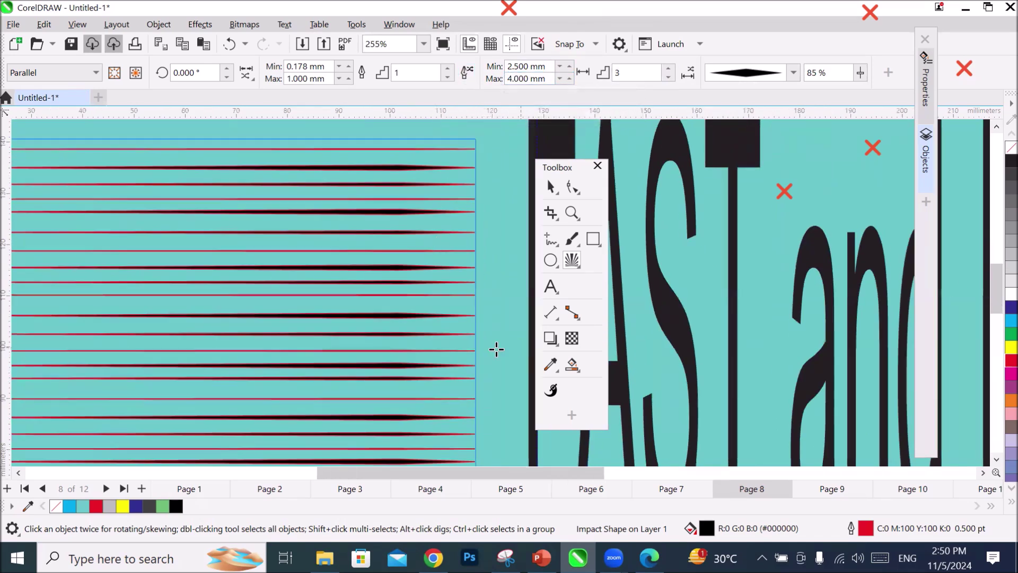
pyautogui.click(659, 72)
pyautogui.click(667, 68)
pyautogui.click(667, 69)
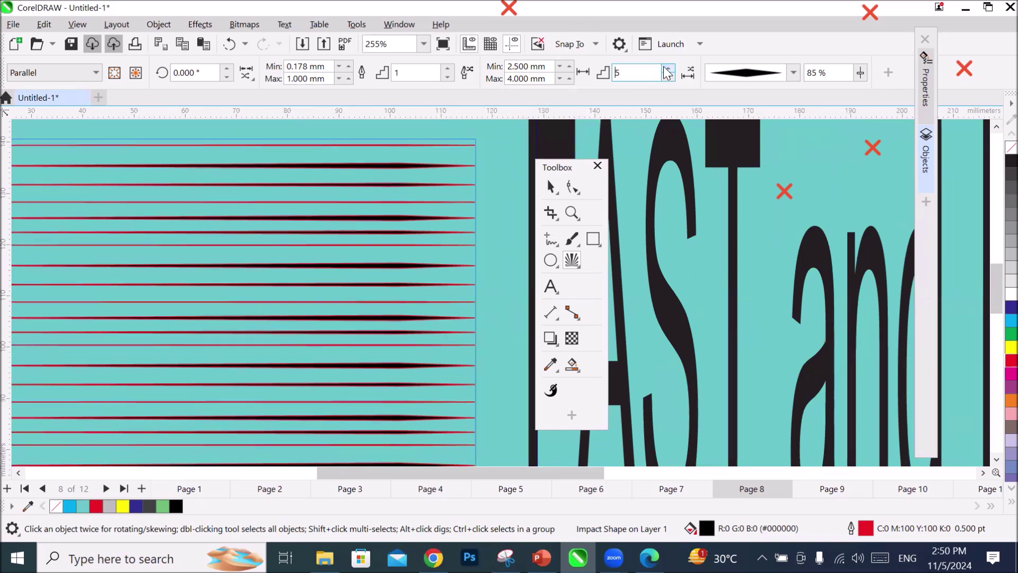
# Raise the Impact lines' spacing steps to 8 and view the whole line block.
pyautogui.click(667, 69)
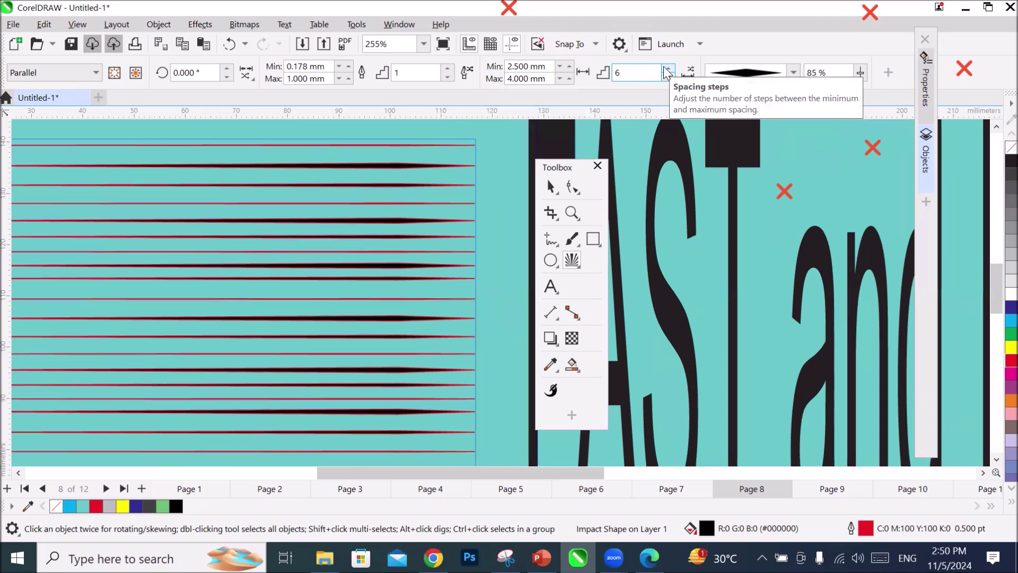
pyautogui.click(667, 69)
pyautogui.click(668, 68)
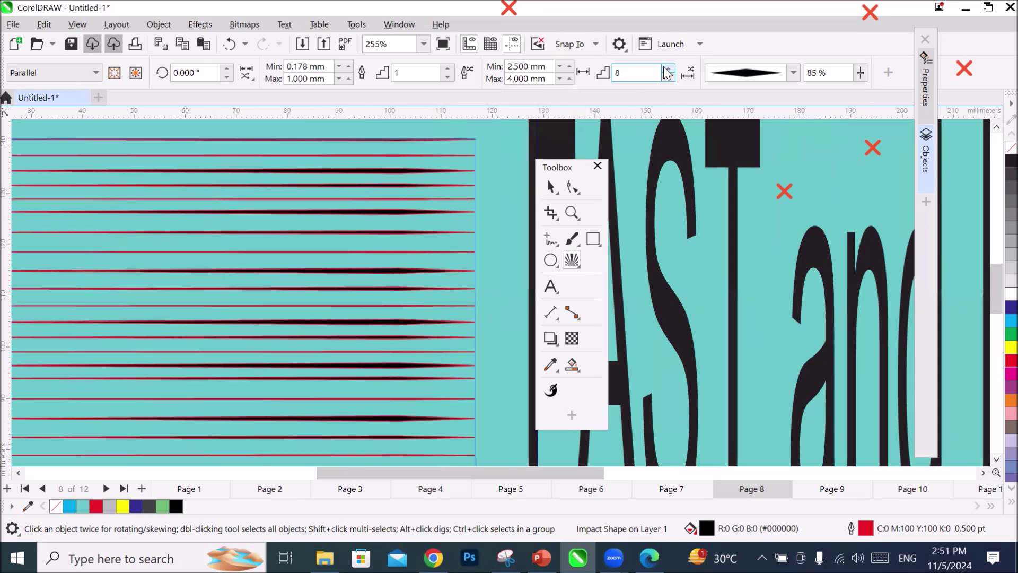
pyautogui.scroll(-2, 427, 268)
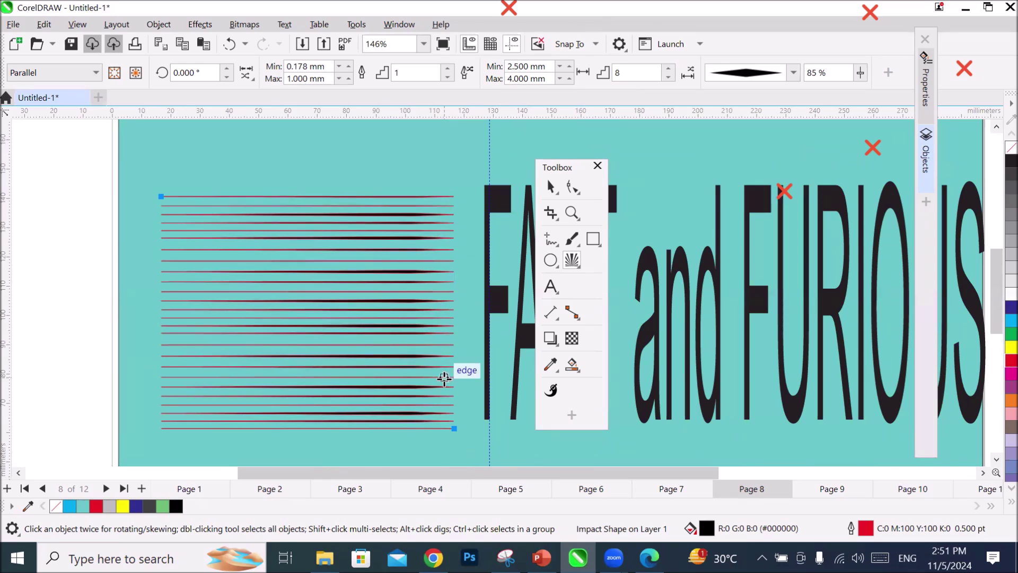
pyautogui.scroll(-1, 450, 346)
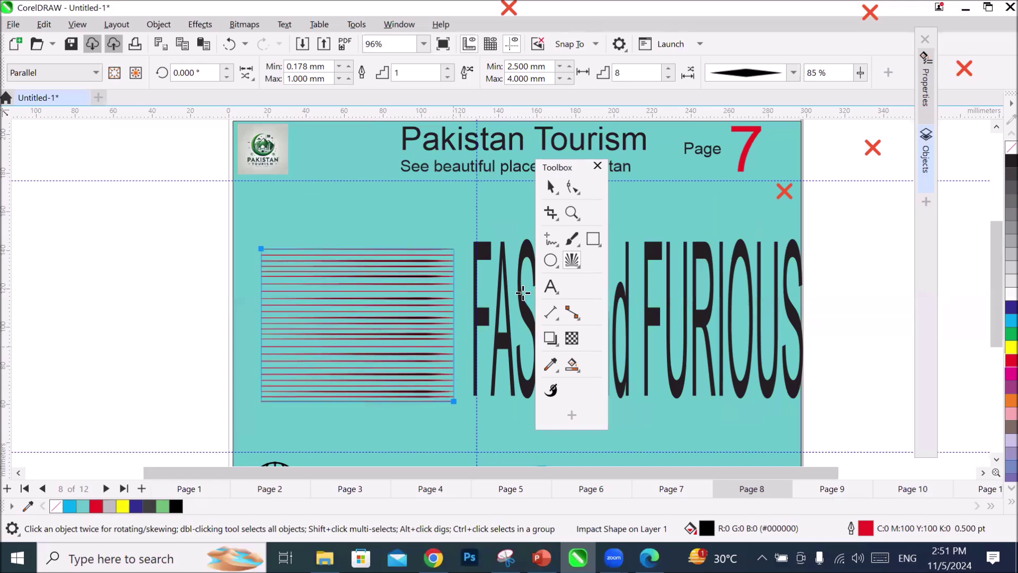
# Move the floating Toolbox off the page and shift the Impact line block so it overlaps the F of FAST.
pyautogui.click(552, 162)
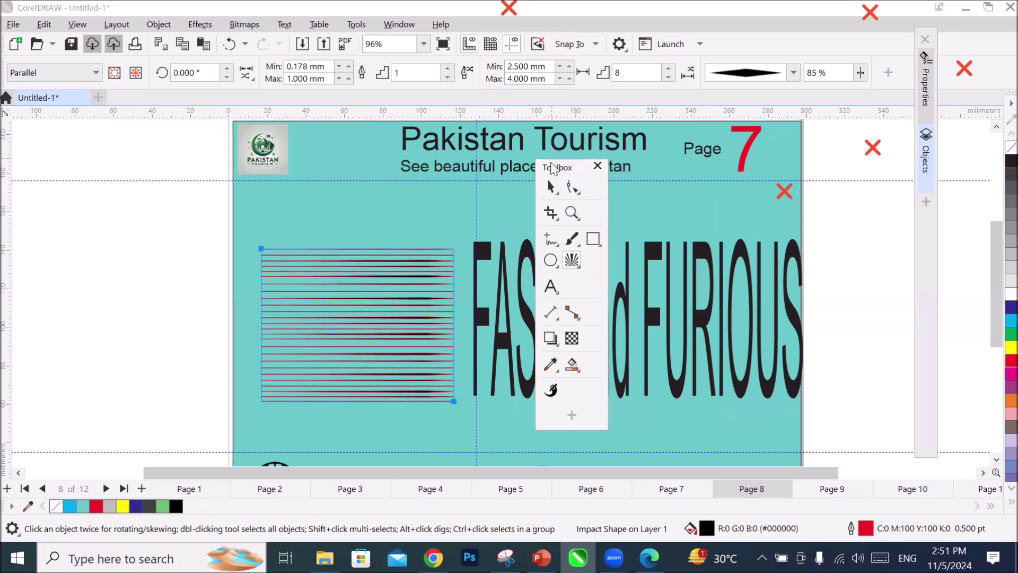
pyautogui.moveTo(551, 167); pyautogui.dragTo(78, 160)
pyautogui.press('space')
pyautogui.moveTo(382, 316); pyautogui.dragTo(430, 318)
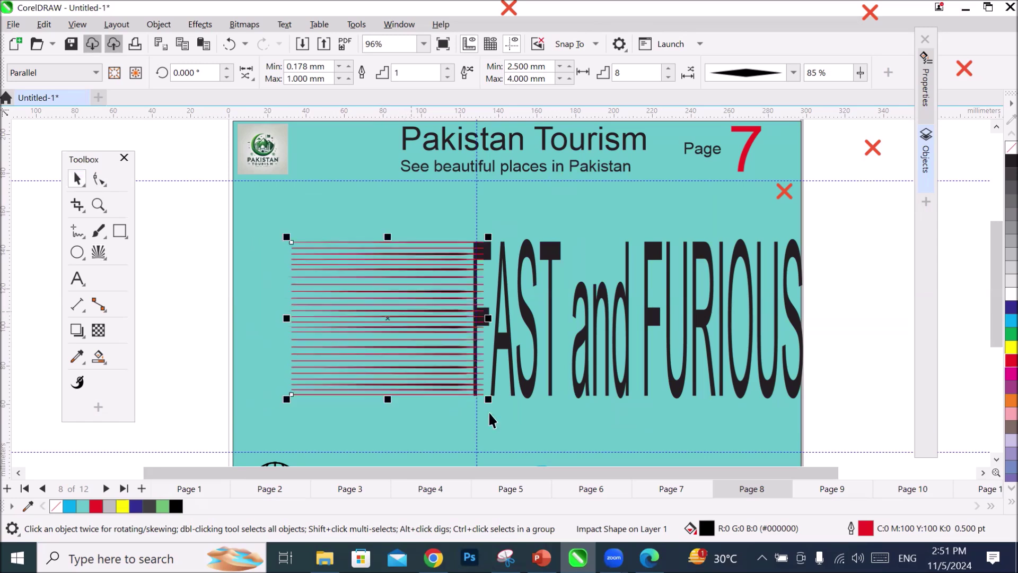
pyautogui.click(532, 430)
# Place a copy of the Impact line block over the final S of FURIOUS, extending past the page edge.
pyautogui.scroll(-3, 533, 422)
pyautogui.moveTo(448, 382); pyautogui.dragTo(729, 378)
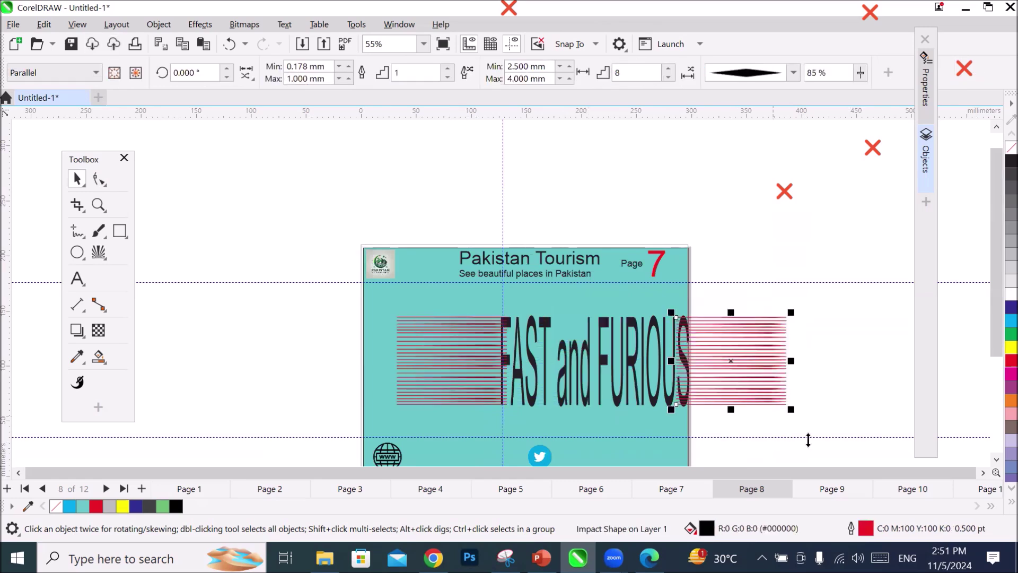
pyautogui.click(807, 437)
pyautogui.scroll(3, 819, 424)
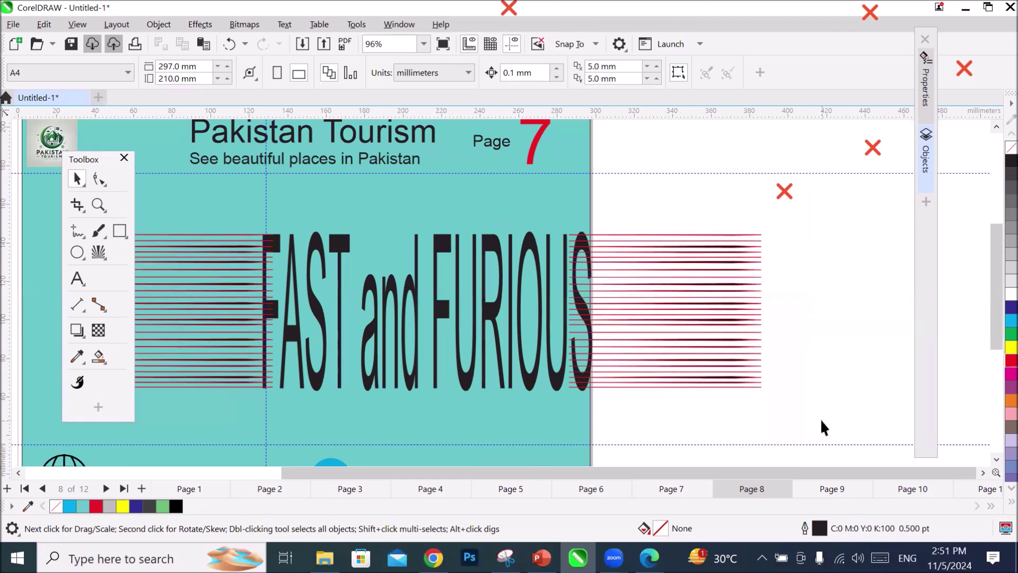
pyautogui.scroll(-2, 823, 416)
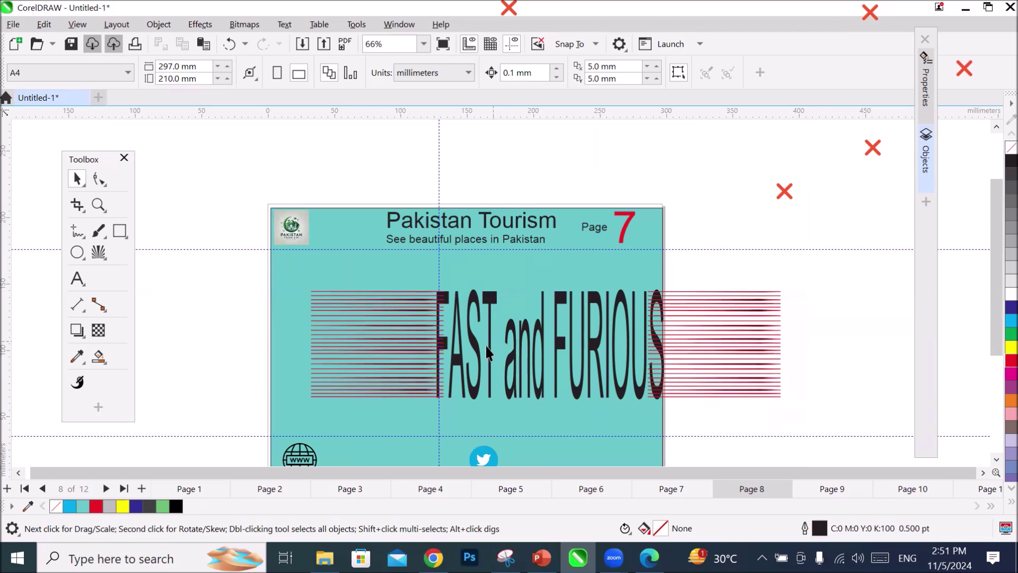
# Move the original Impact line block beside the page and the copy over the beginning of the FAST and FURIOUS text.
pyautogui.moveTo(376, 347); pyautogui.dragTo(193, 258)
pyautogui.moveTo(721, 366); pyautogui.dragTo(394, 348)
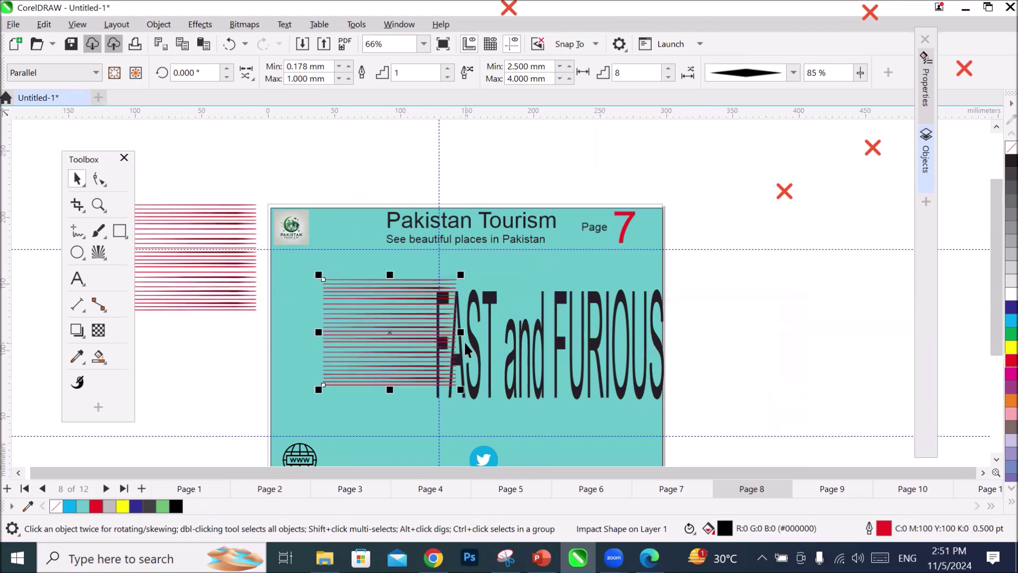
pyautogui.moveTo(370, 340); pyautogui.dragTo(374, 346)
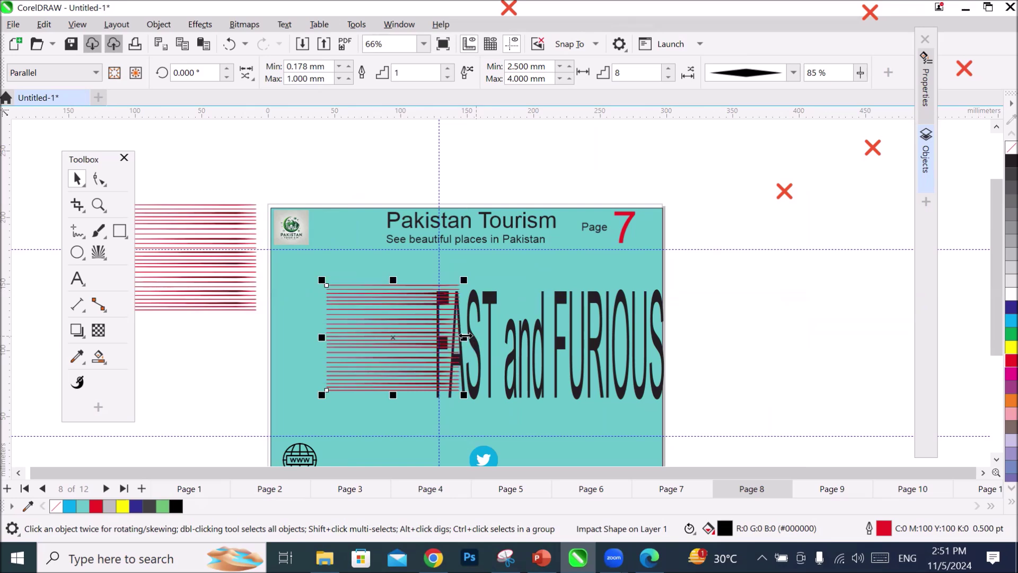
# Stretch the copied Impact line block horizontally to span the whole FAST and FURIOUS text up to the page edge.
pyautogui.moveTo(462, 337); pyautogui.dragTo(665, 350)
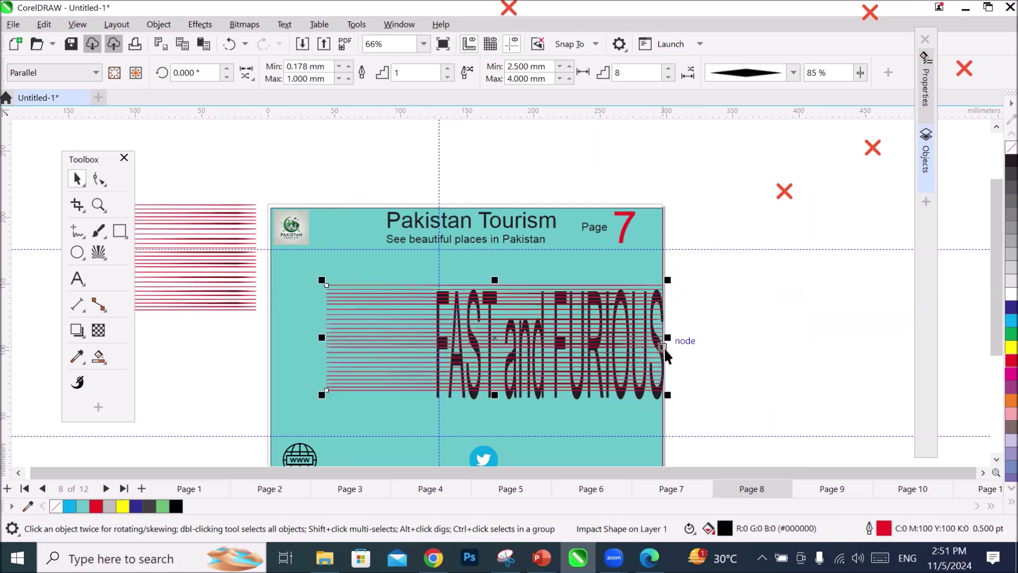
pyautogui.scroll(3, 707, 399)
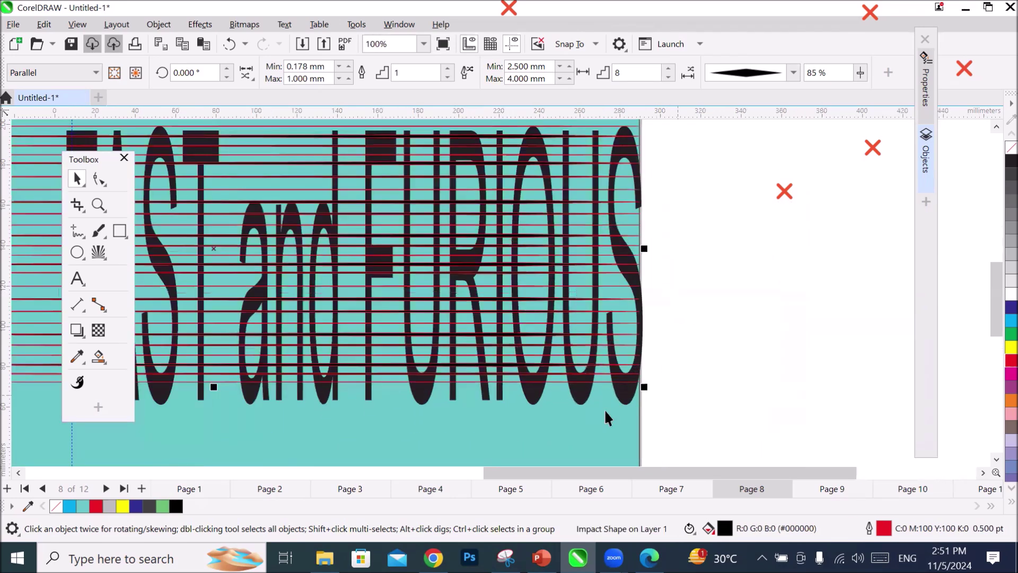
pyautogui.scroll(3, 602, 417)
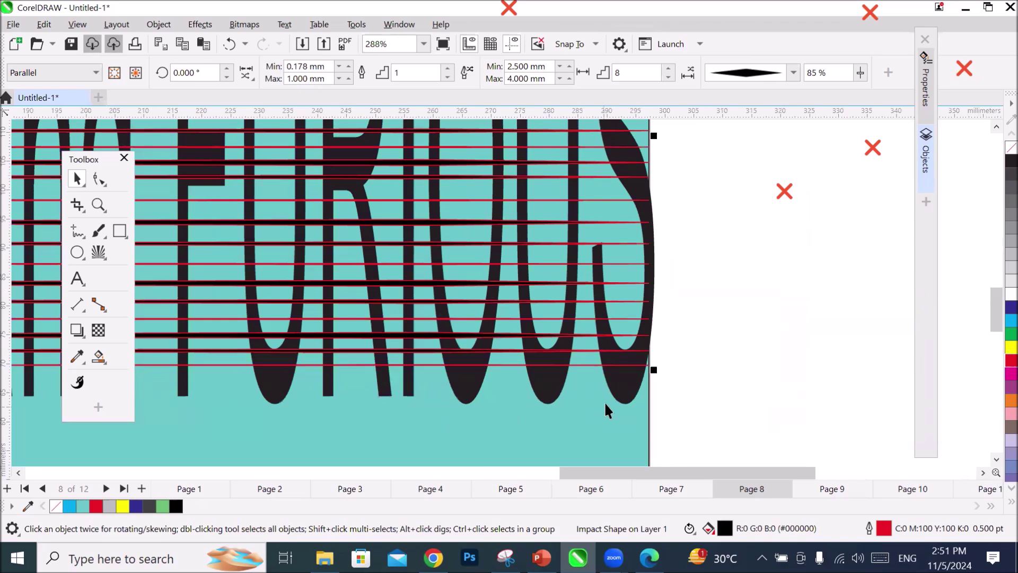
pyautogui.scroll(-1, 607, 400)
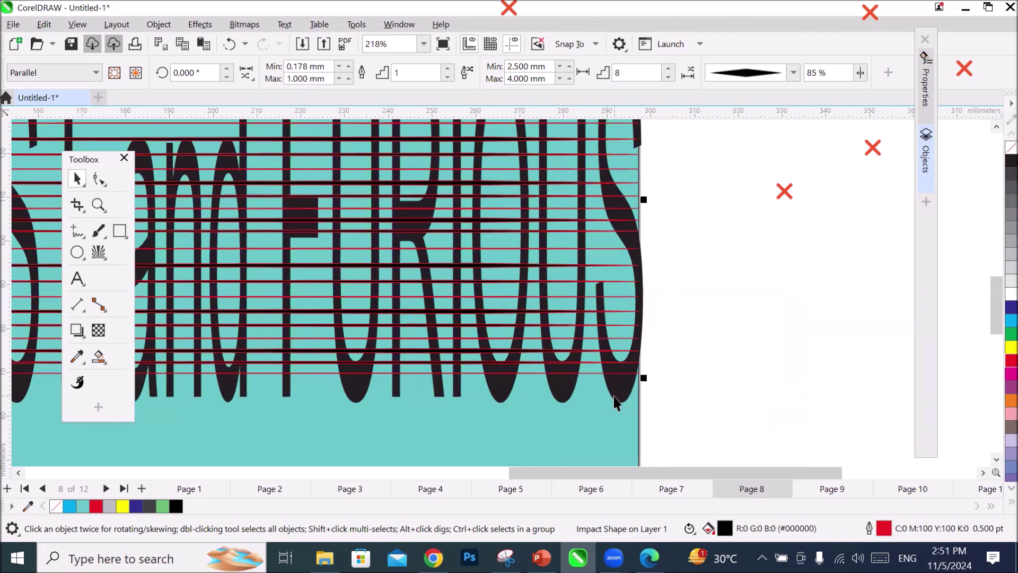
# Give the FAST and FURIOUS text a red outline and a red fill.
pyautogui.click(619, 393)
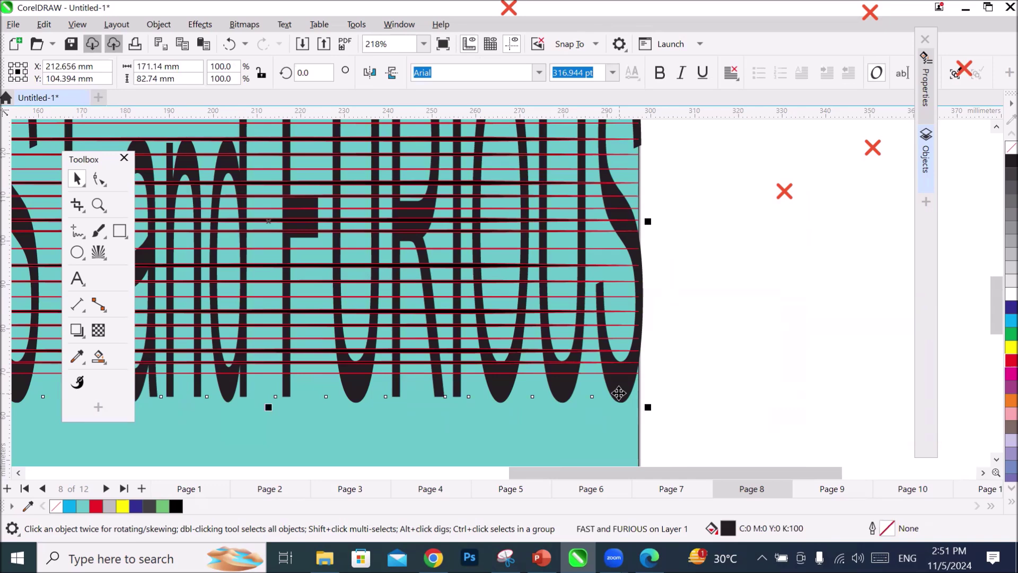
pyautogui.rightClick(996, 362)
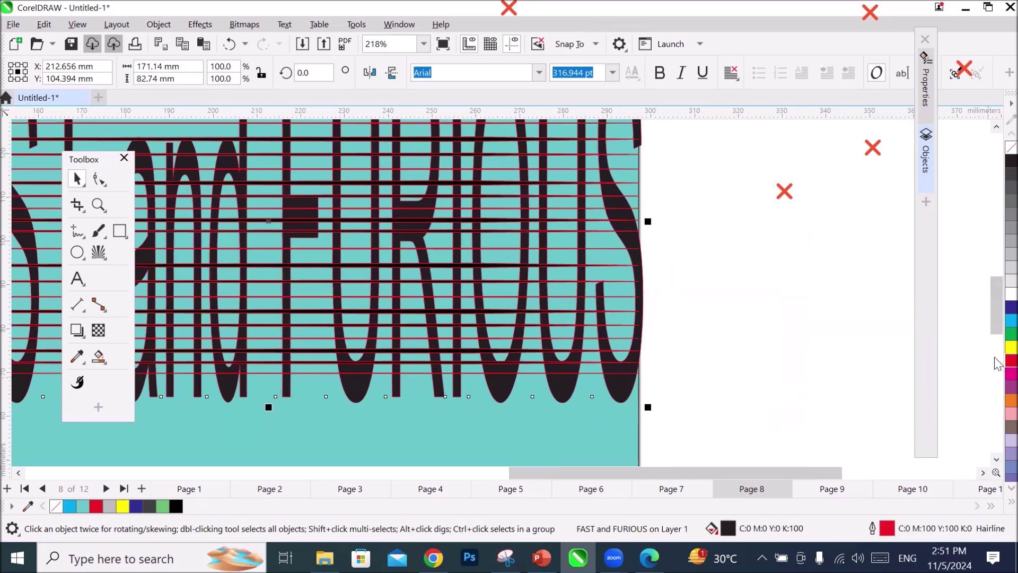
pyautogui.click(998, 362)
pyautogui.scroll(-2, 981, 350)
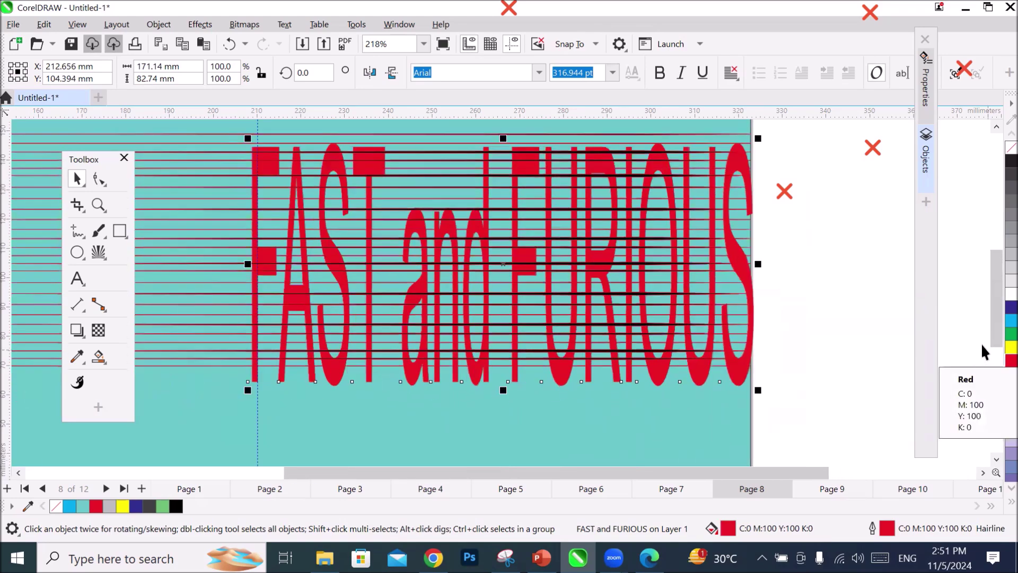
pyautogui.scroll(-2, 981, 343)
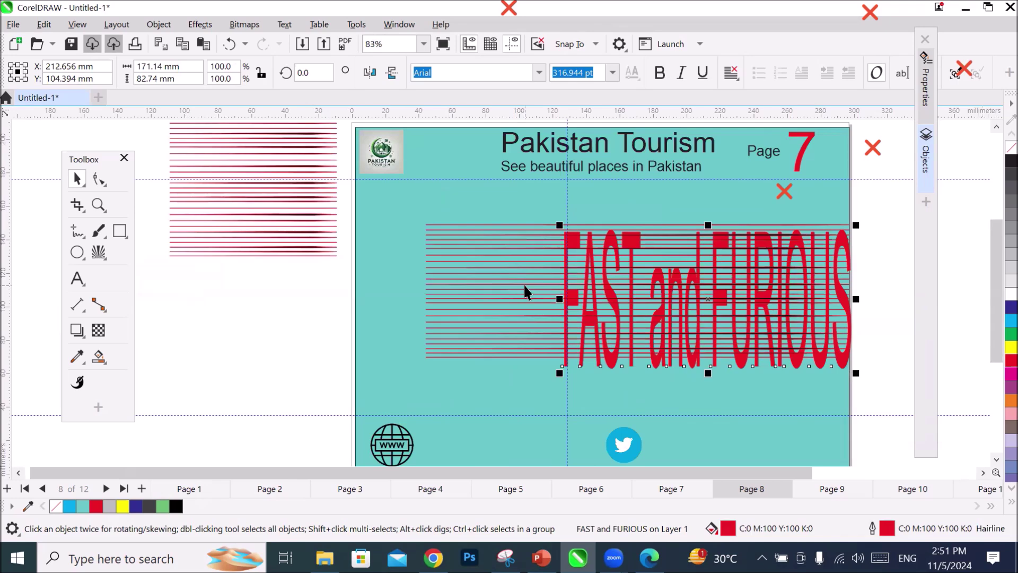
# Move the stretched Impact lines off the FAST and FURIOUS text and fill the text with blue (C100 M100 Y0 K0).
pyautogui.moveTo(524, 298); pyautogui.dragTo(197, 335)
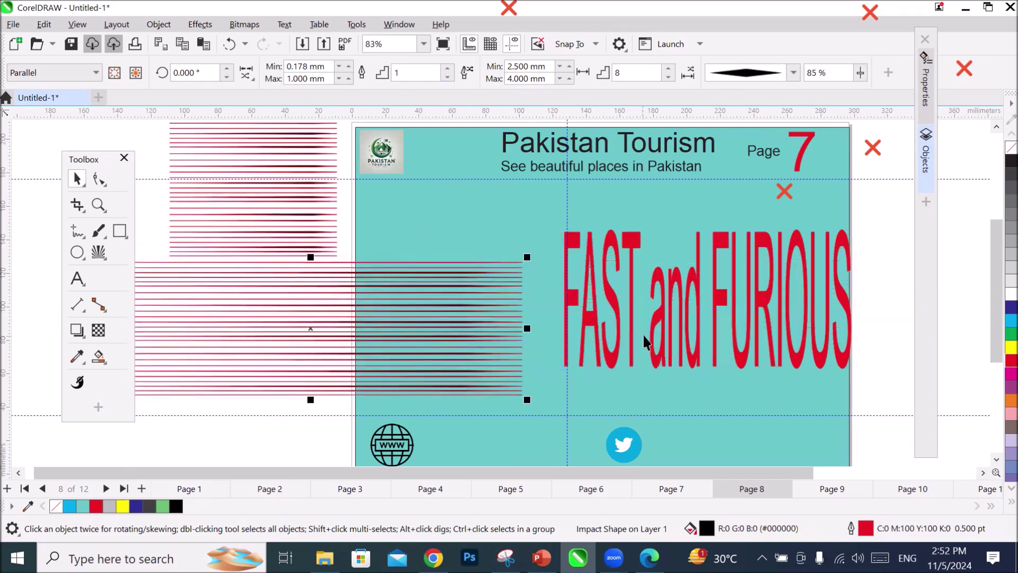
pyautogui.click(713, 319)
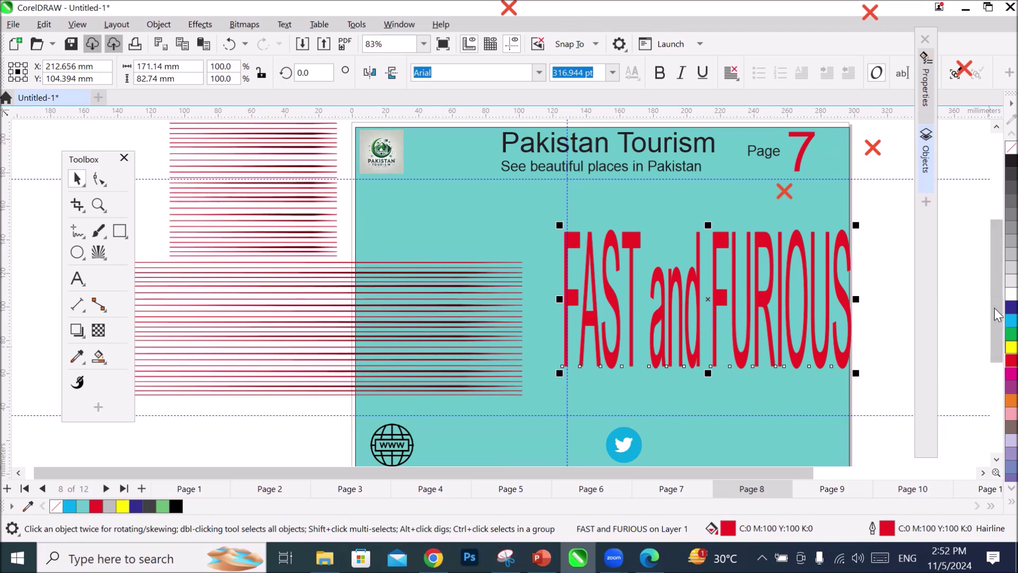
pyautogui.click(1011, 307)
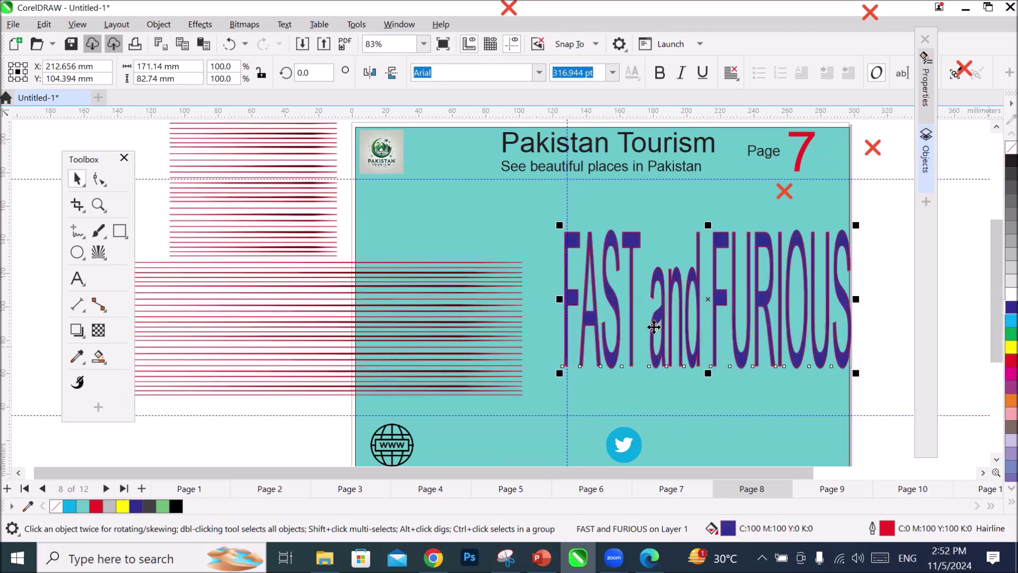
pyautogui.scroll(6, 653, 326)
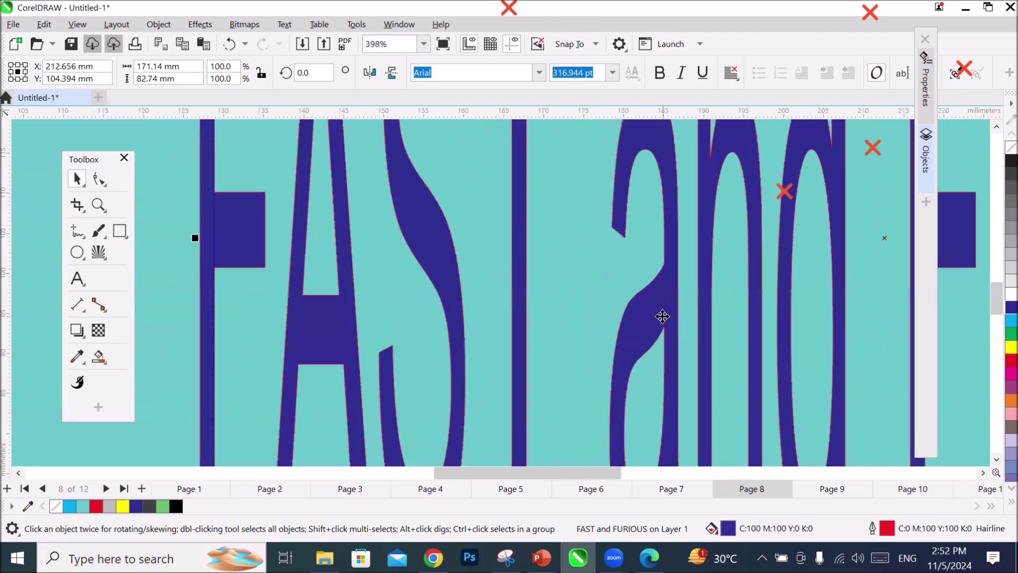
pyautogui.scroll(-3, 662, 317)
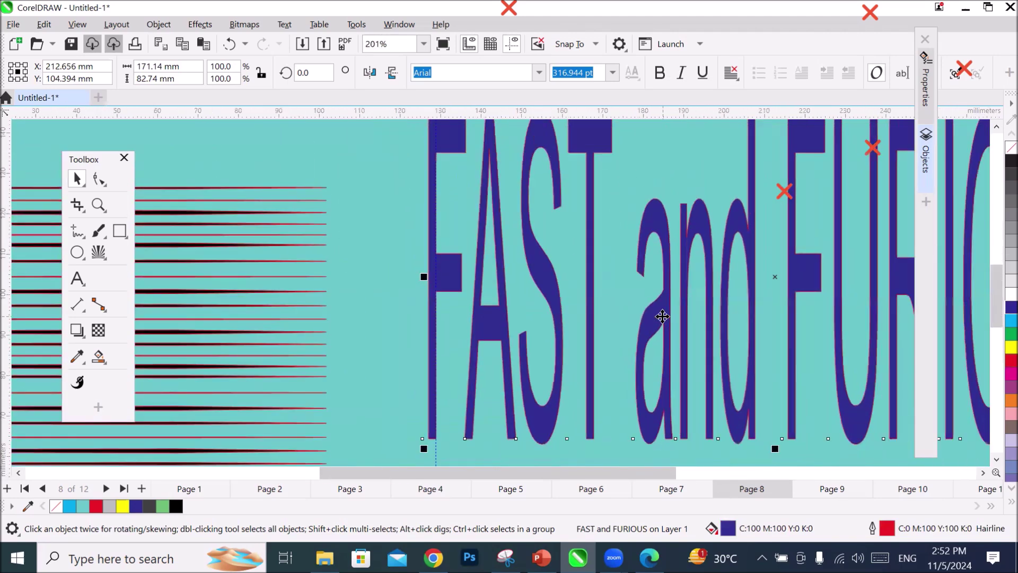
# Convert the FAST and FURIOUS text to curves.
pyautogui.rightClick(663, 317)
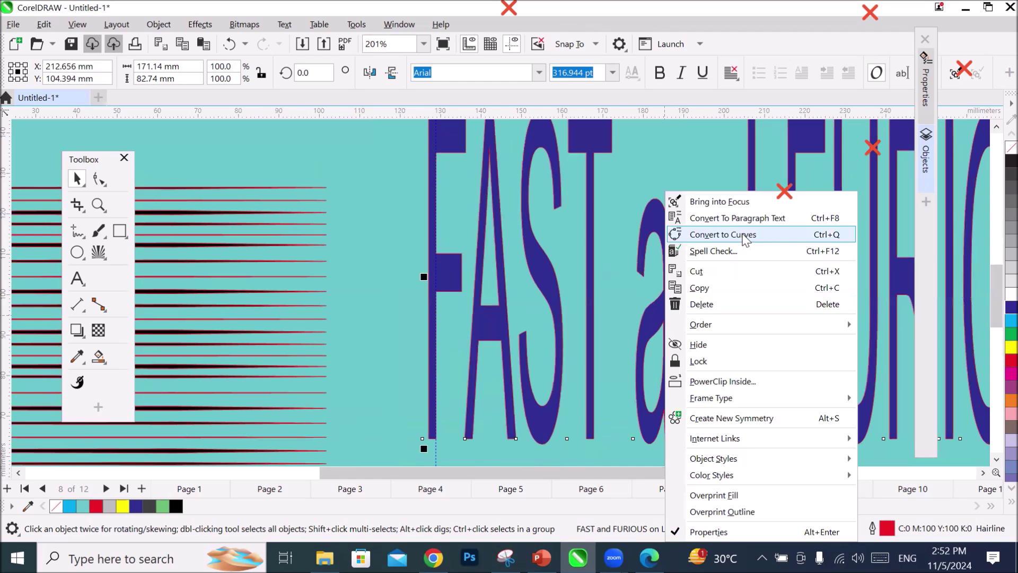
pyautogui.click(746, 237)
pyautogui.scroll(-5, 754, 263)
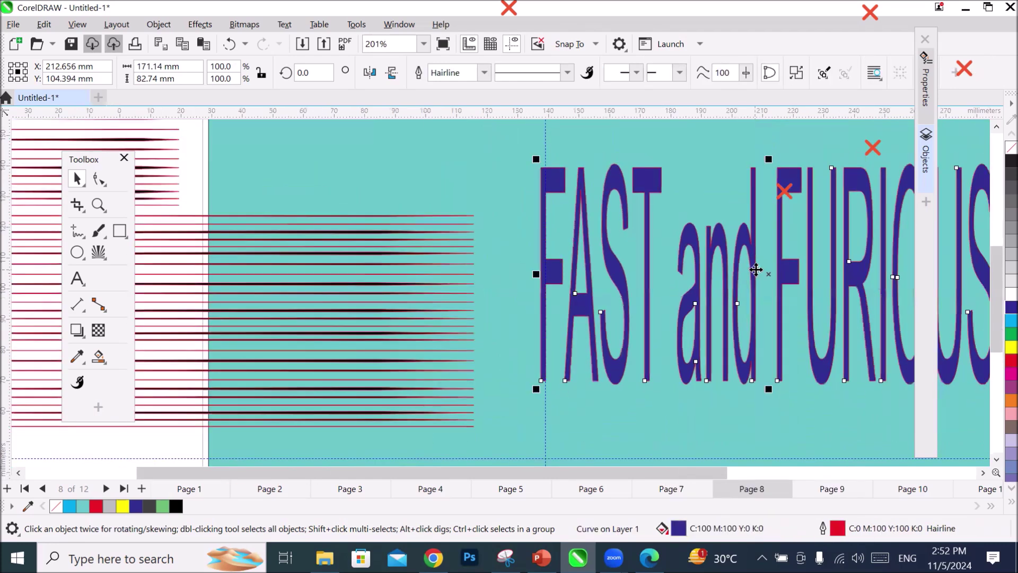
pyautogui.scroll(-1, 756, 270)
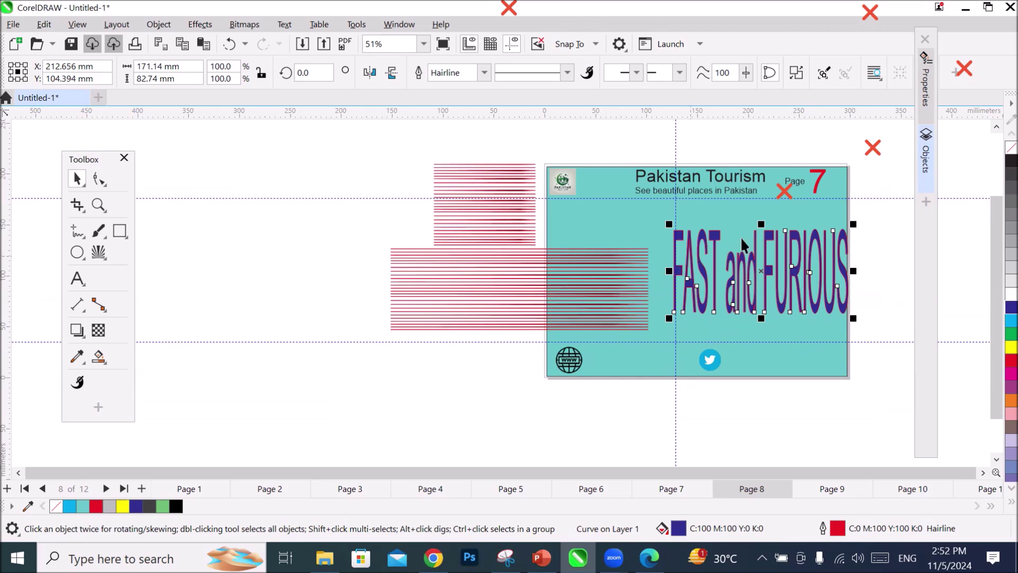
# Show page 8's object list and lay the stretched Impact lines back over the FAST and FURIOUS curves, slightly past the page edge.
pyautogui.click(931, 164)
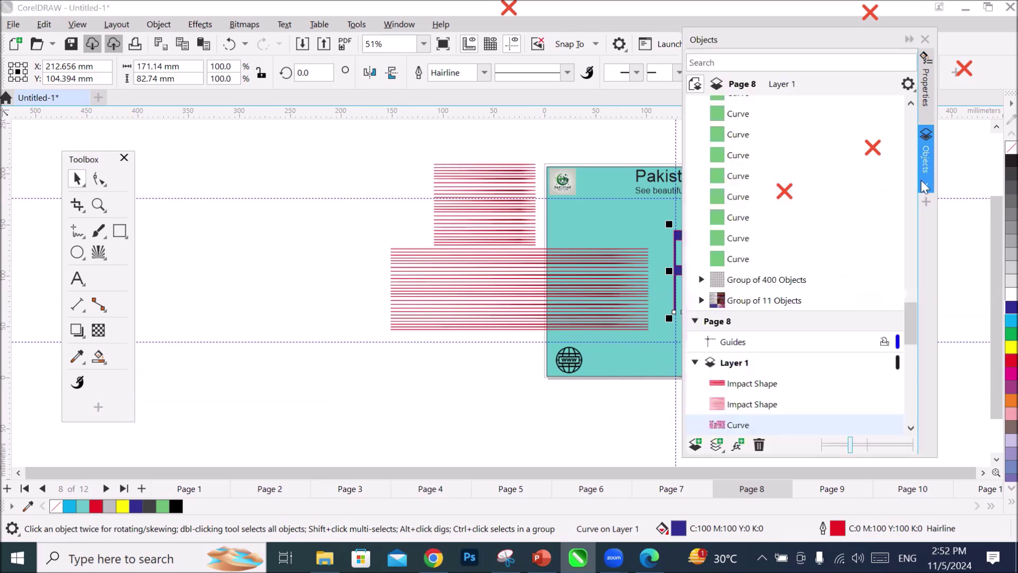
pyautogui.hscroll(5, 984, 475)
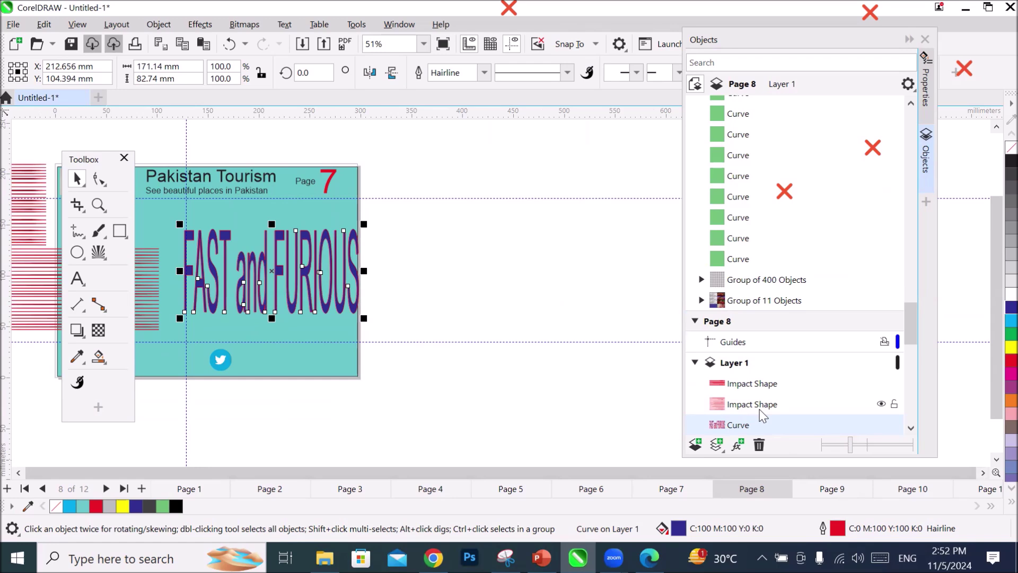
pyautogui.click(912, 428)
pyautogui.moveTo(44, 306); pyautogui.dragTo(254, 285)
pyautogui.scroll(2, 328, 317)
pyautogui.scroll(2, 327, 317)
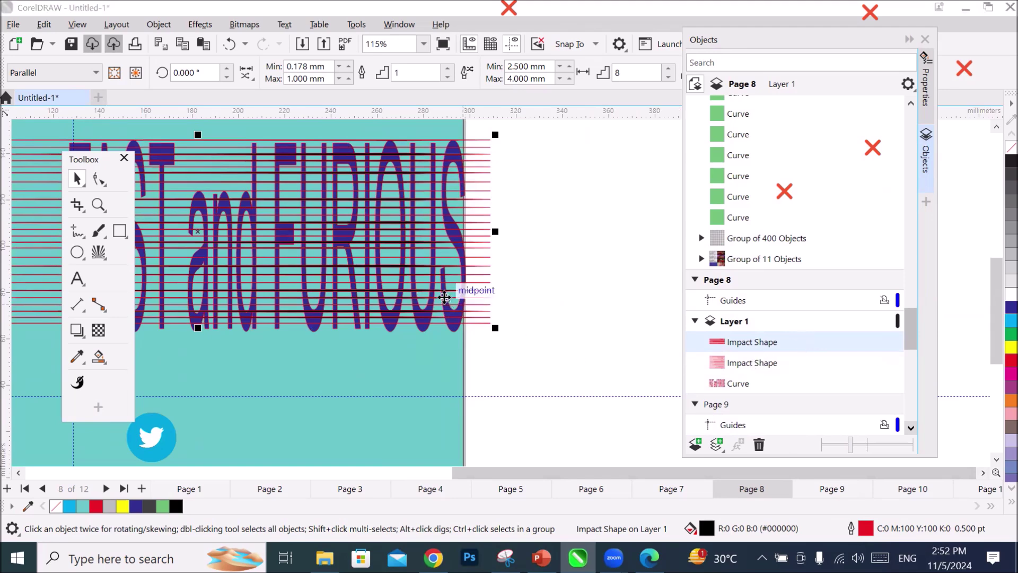
pyautogui.scroll(2, 460, 297)
pyautogui.scroll(5, 456, 354)
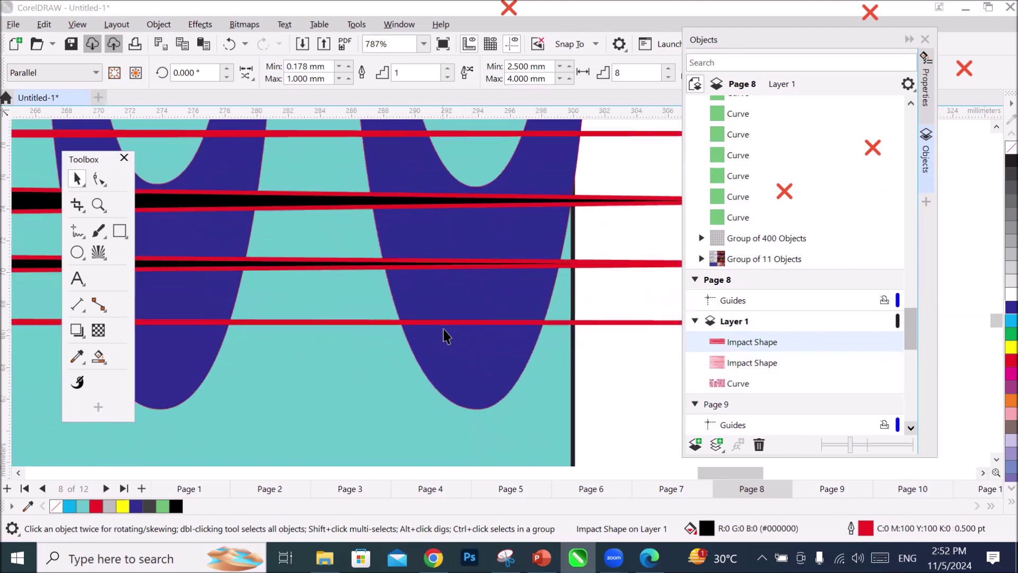
pyautogui.scroll(-6, 446, 327)
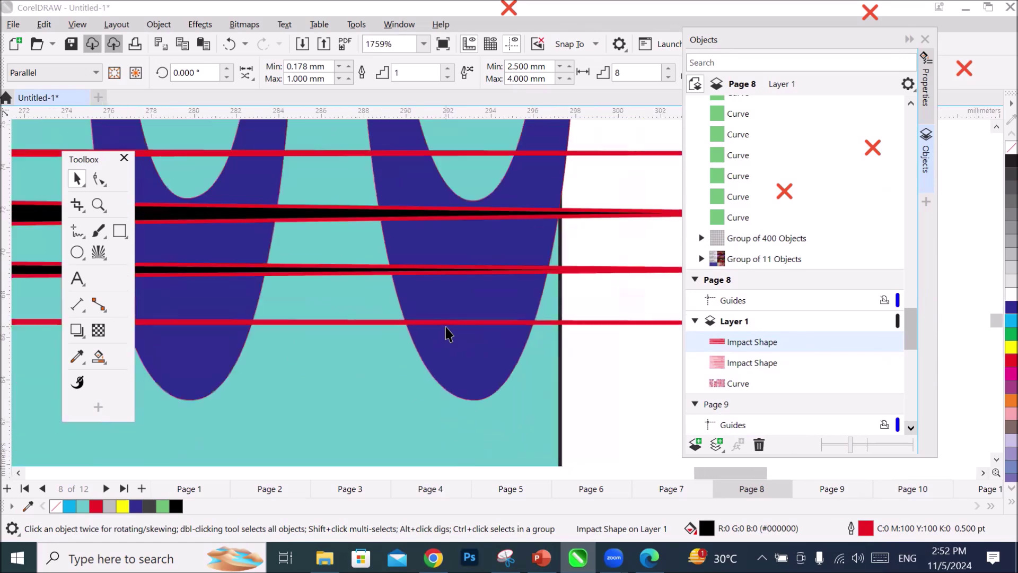
pyautogui.scroll(-2, 445, 333)
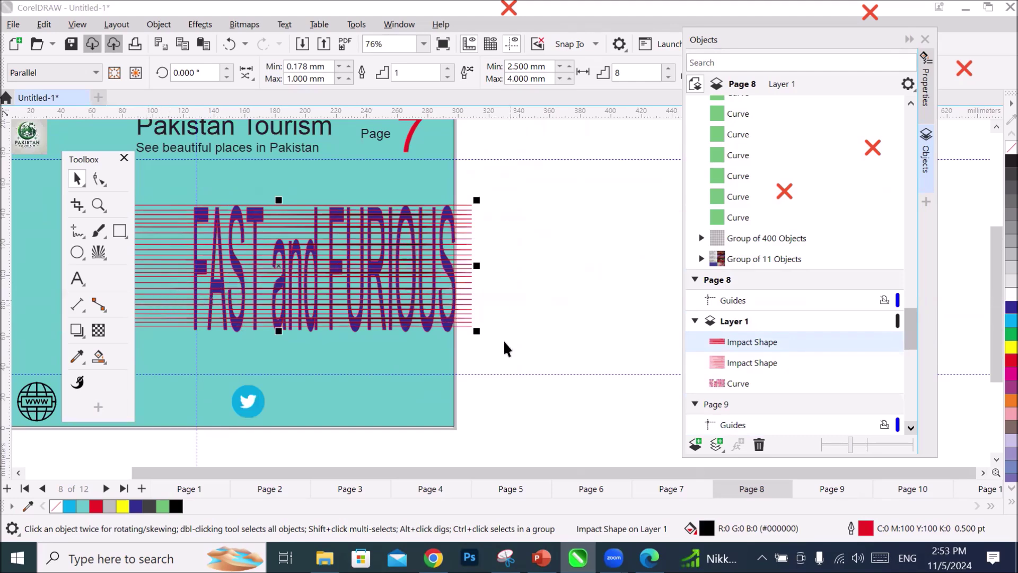
# Toggle the visibility of the stretched Impact lines on page 8 to inspect the FAST and FURIOUS curves beneath them.
pyautogui.click(498, 358)
pyautogui.scroll(2, 418, 333)
pyautogui.scroll(1, 418, 333)
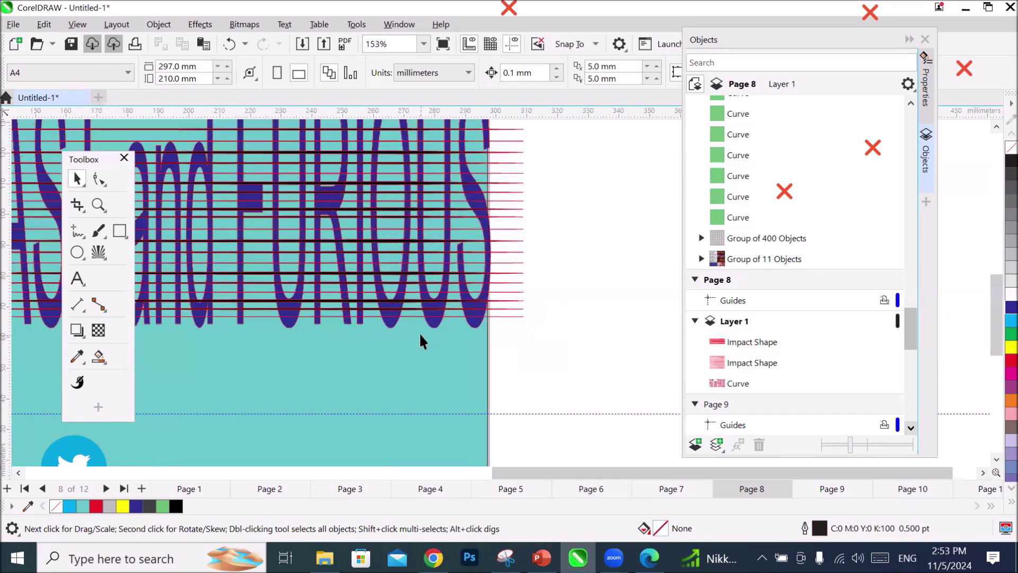
pyautogui.click(514, 210)
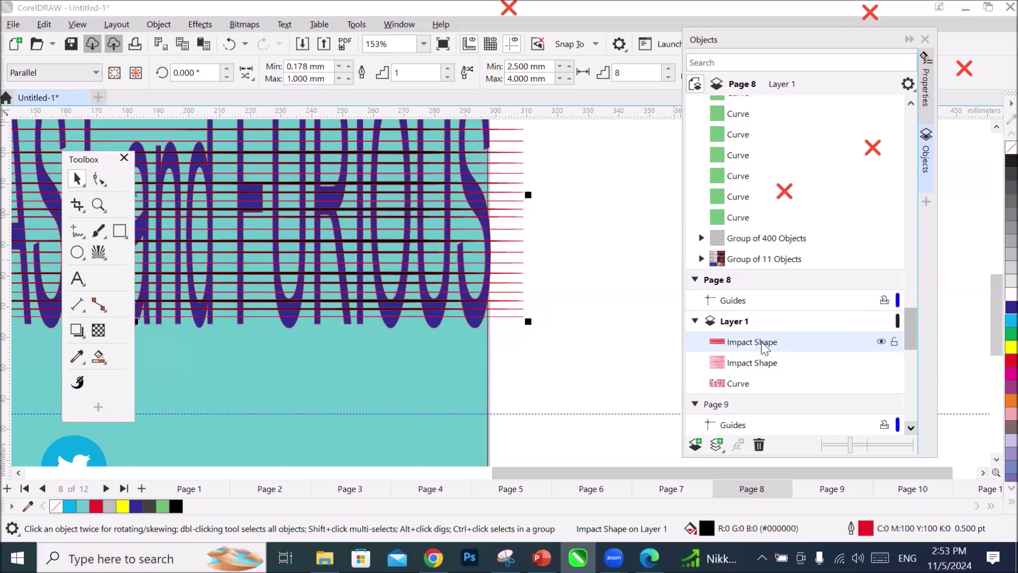
pyautogui.click(881, 342)
pyautogui.click(882, 342)
pyautogui.click(881, 342)
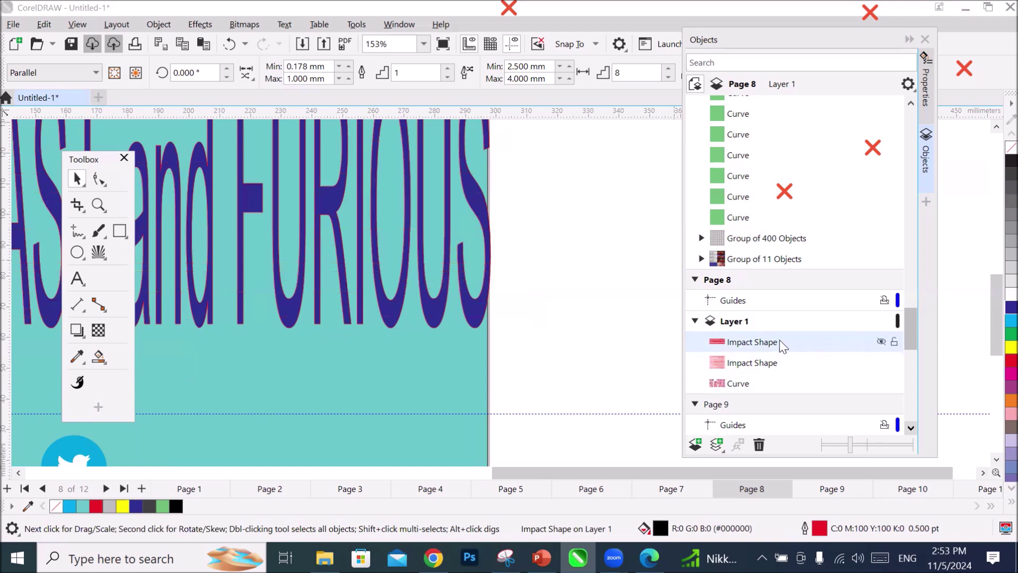
pyautogui.click(876, 342)
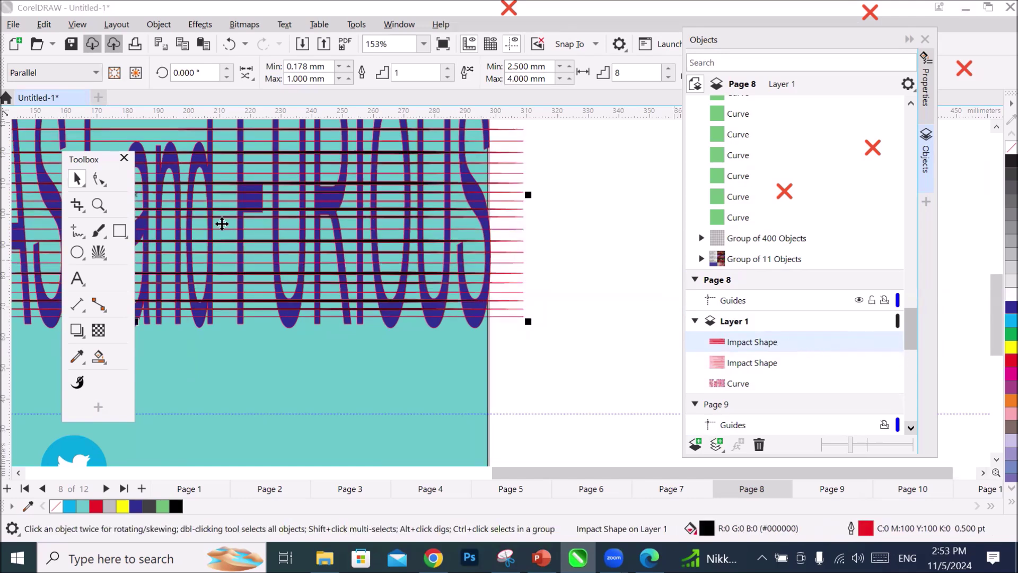
pyautogui.click(98, 253)
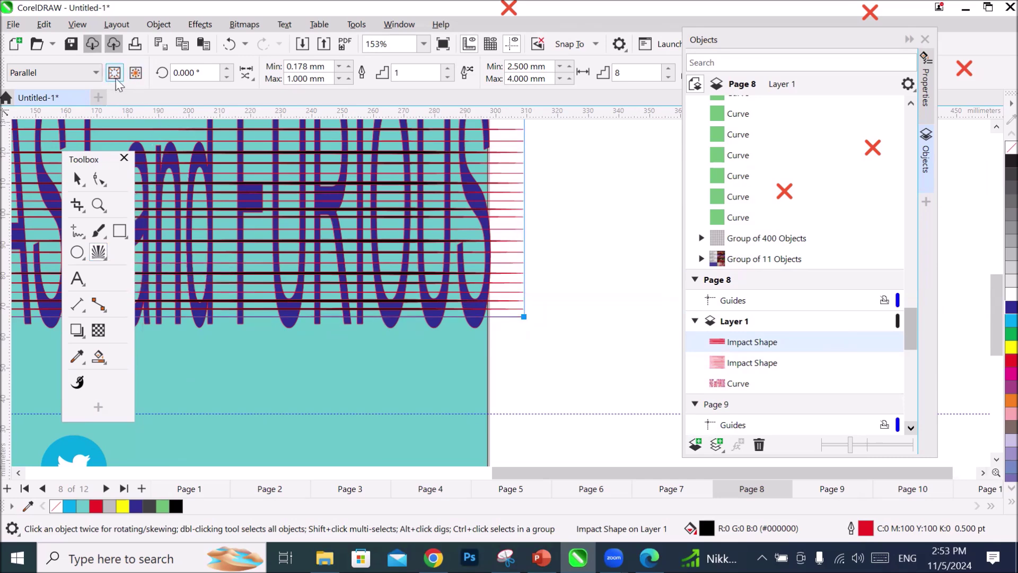
pyautogui.scroll(-5, 209, 123)
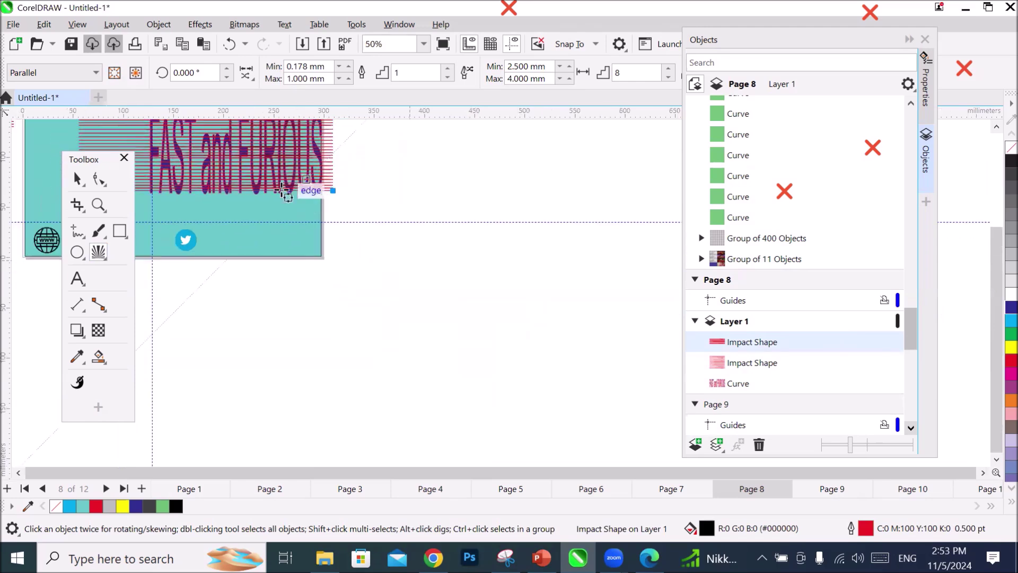
pyautogui.click(387, 237)
pyautogui.scroll(1, 388, 287)
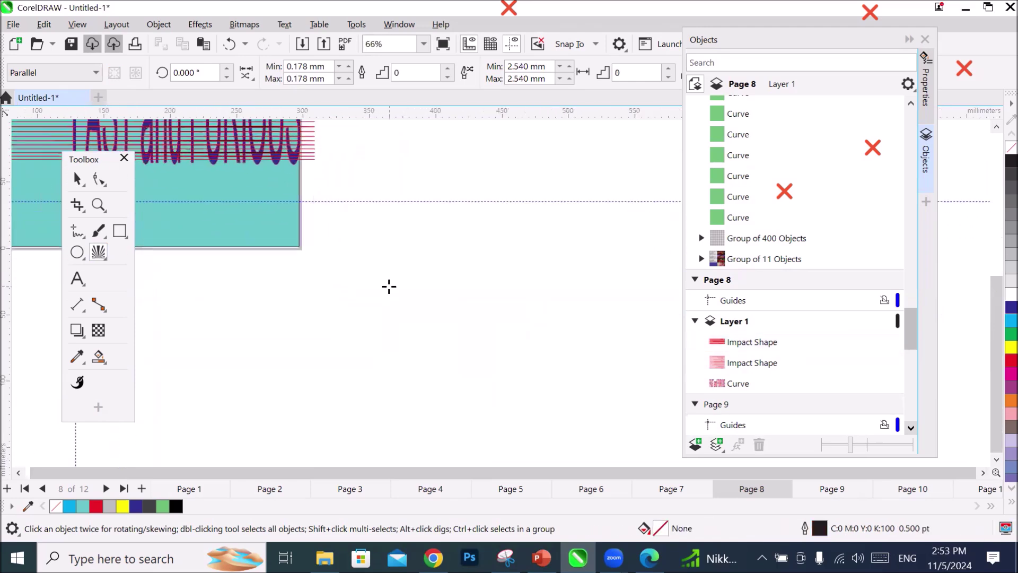
pyautogui.moveTo(278, 156); pyautogui.dragTo(535, 186)
pyautogui.hotkey('ctrl', 'z')
pyautogui.scroll(-2, 482, 316)
pyautogui.scroll(-1, 482, 316)
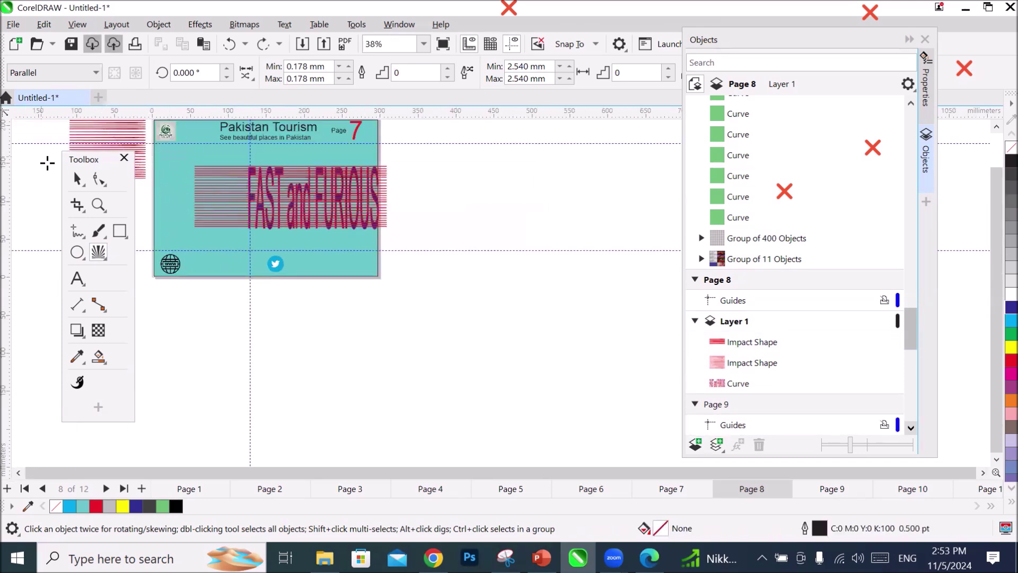
# Move the stretched Impact lines off the FAST and FURIOUS curves into the empty area beyond the page's right edge.
pyautogui.click(77, 179)
pyautogui.click(381, 197)
pyautogui.moveTo(382, 198); pyautogui.dragTo(441, 195)
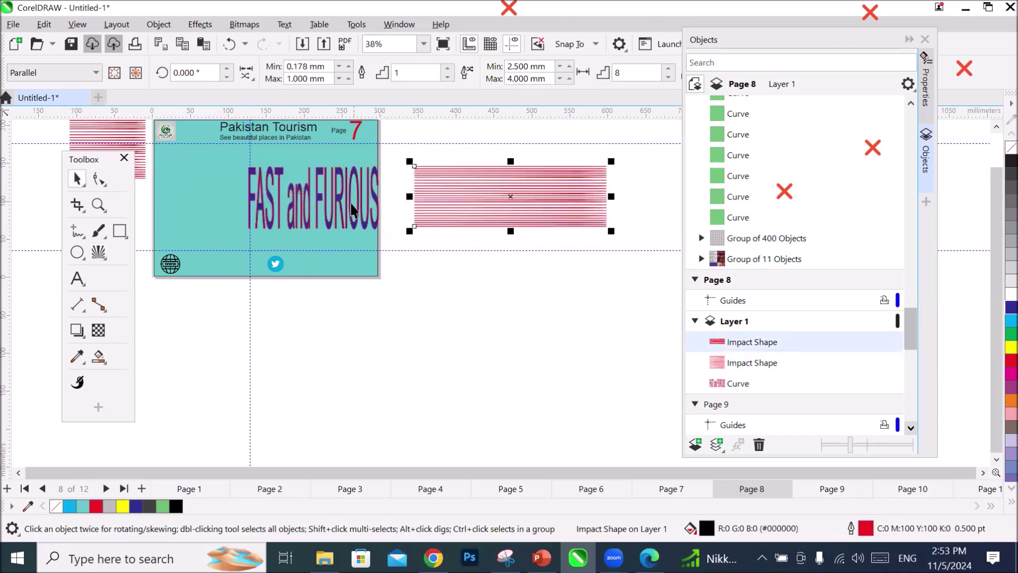
# Place the FAST and FURIOUS lettering over the parallel impact lines and put a copy of both below.
pyautogui.moveTo(349, 204); pyautogui.dragTo(546, 205)
pyautogui.scroll(1, 584, 205)
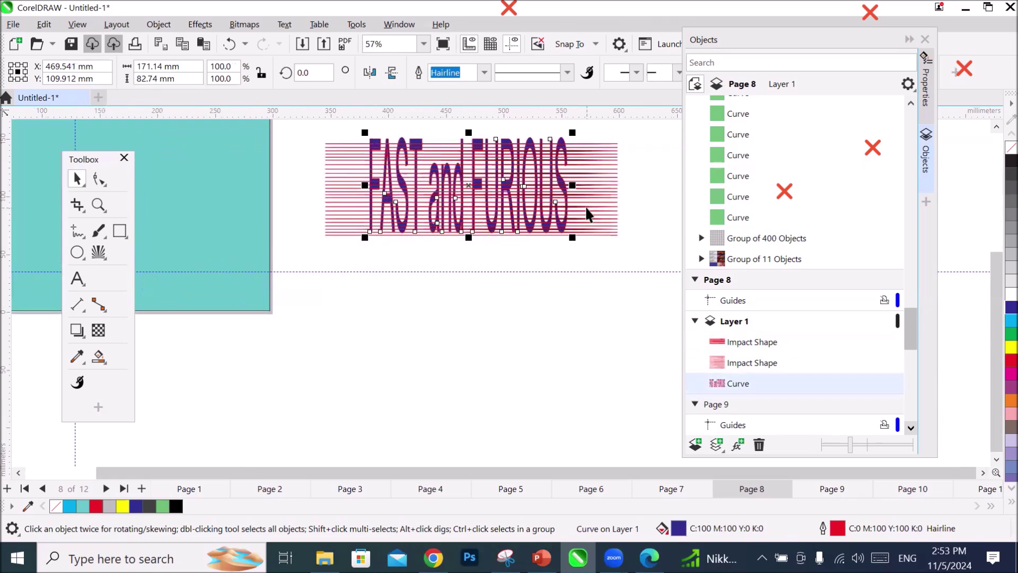
pyautogui.moveTo(344, 129); pyautogui.dragTo(643, 252)
pyautogui.moveTo(504, 212); pyautogui.dragTo(514, 346)
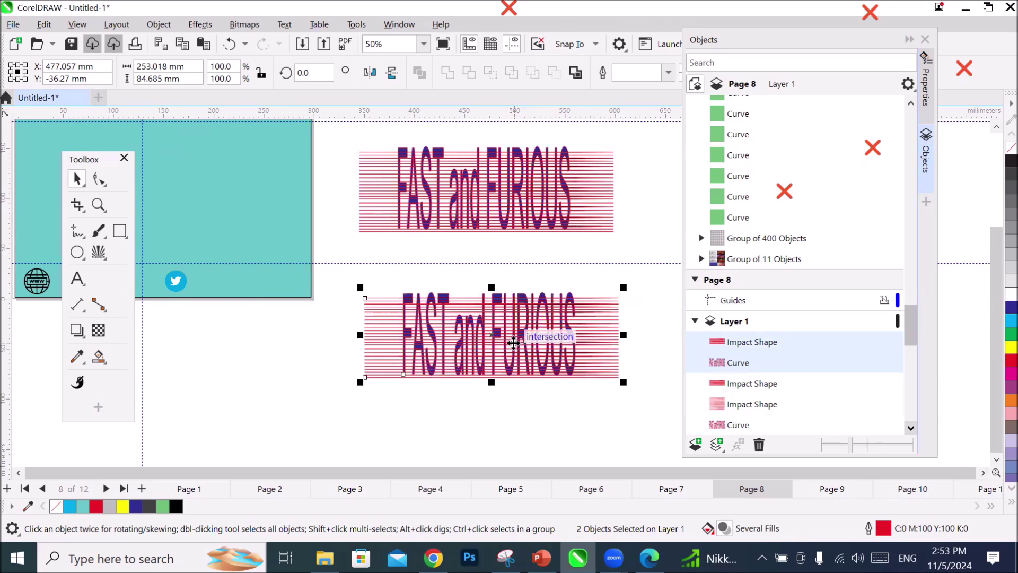
pyautogui.scroll(1, 532, 229)
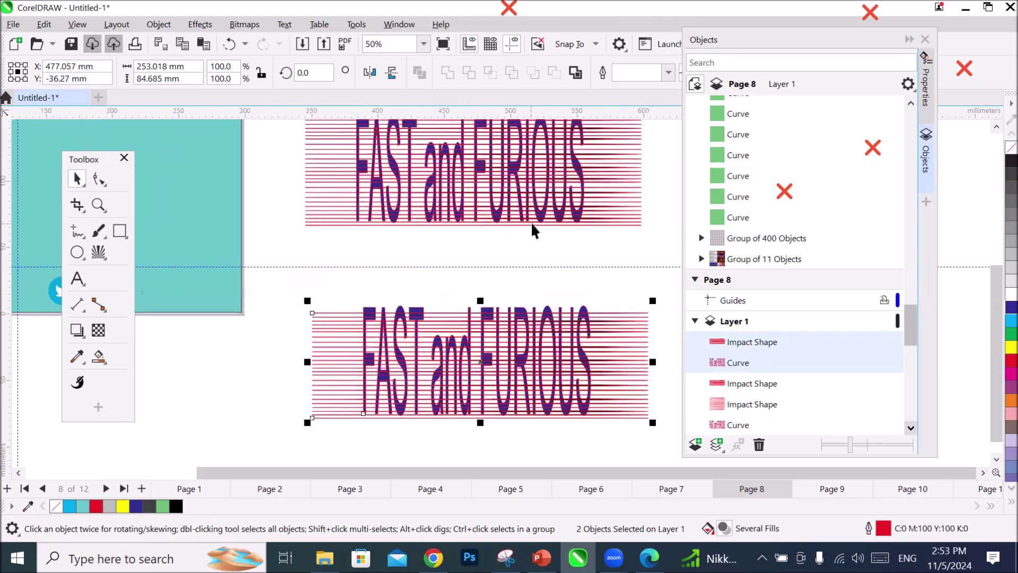
# Use the upper FAST and FURIOUS lettering as the inner boundary of the upper impact lines.
pyautogui.click(632, 182)
pyautogui.scroll(2, 602, 238)
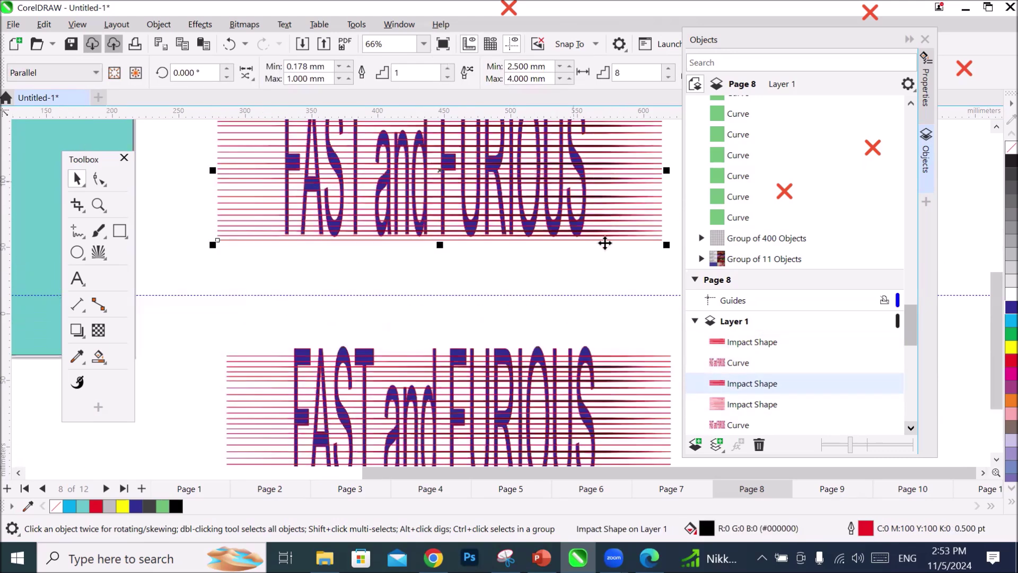
pyautogui.scroll(14, 596, 246)
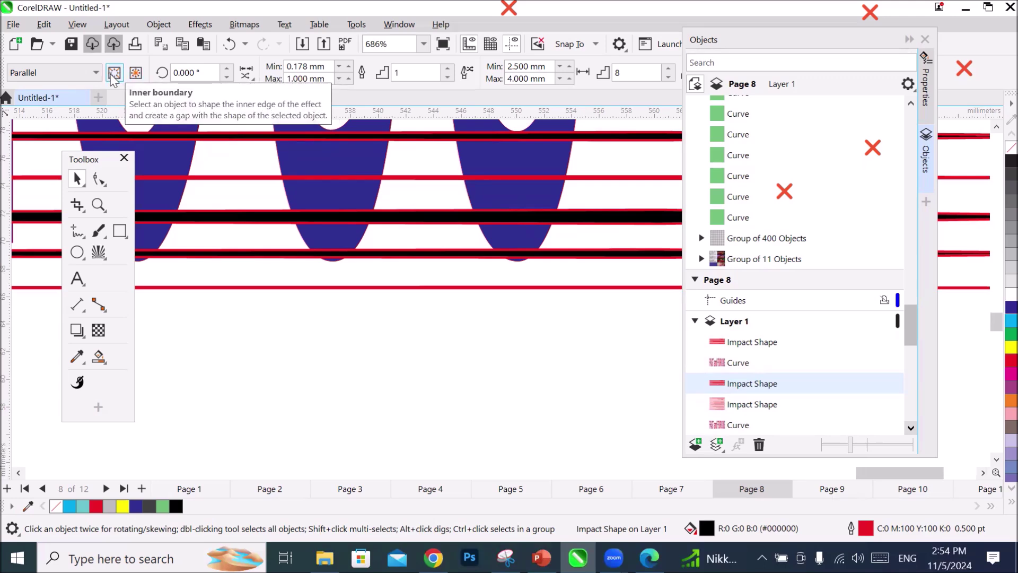
pyautogui.click(114, 73)
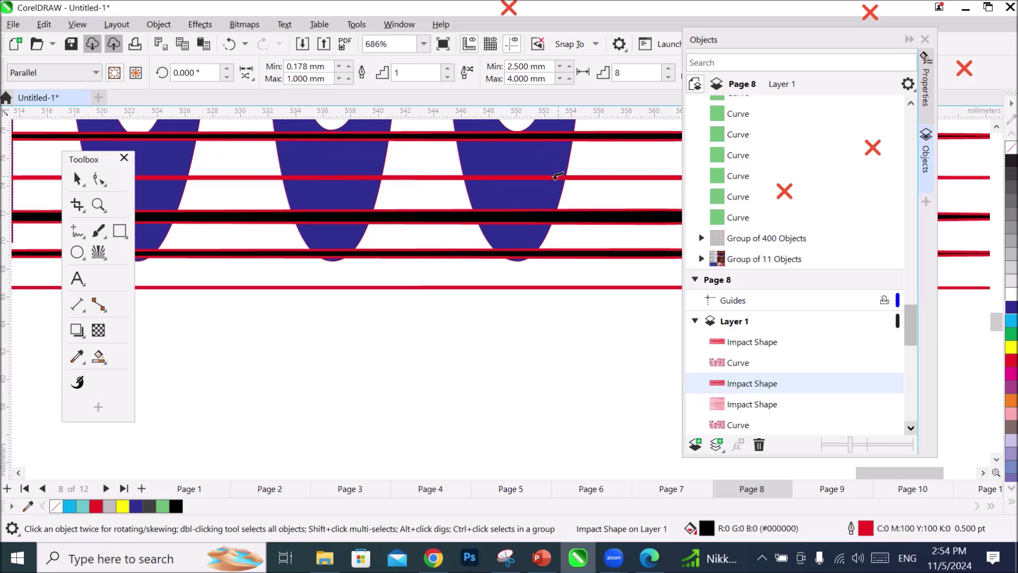
pyautogui.scroll(1, 558, 175)
pyautogui.scroll(2, 558, 176)
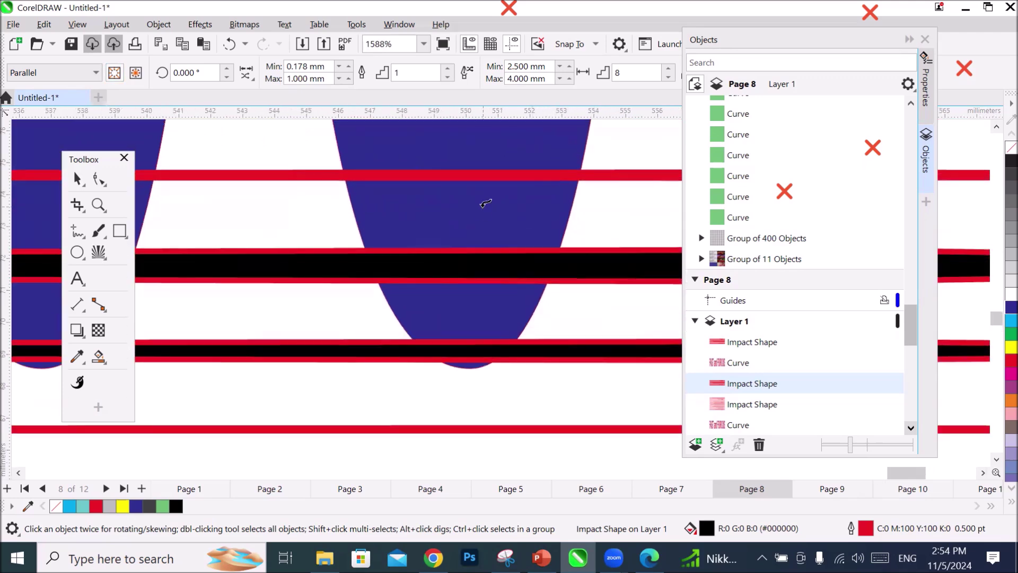
pyautogui.click(482, 205)
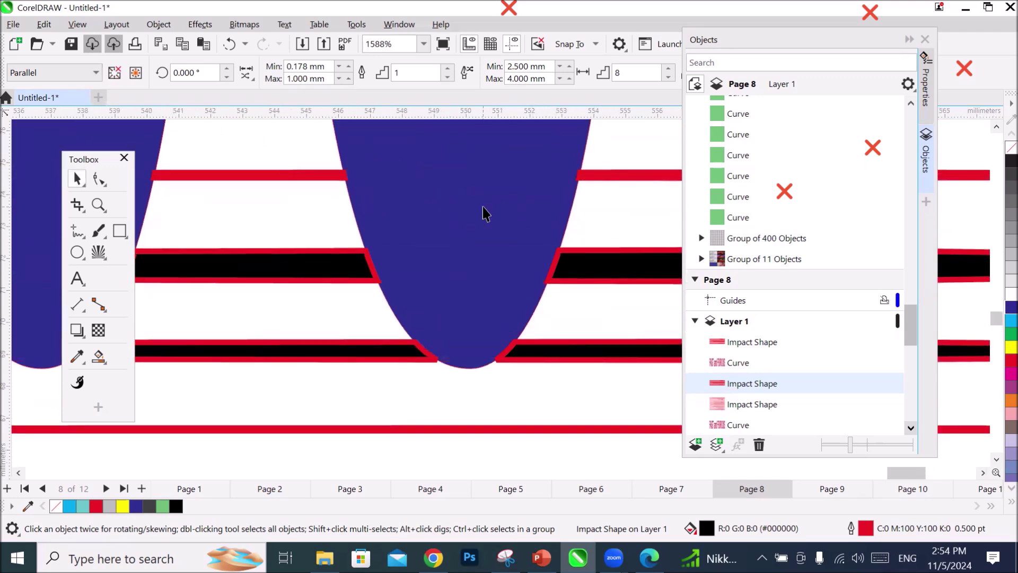
pyautogui.scroll(-6, 483, 206)
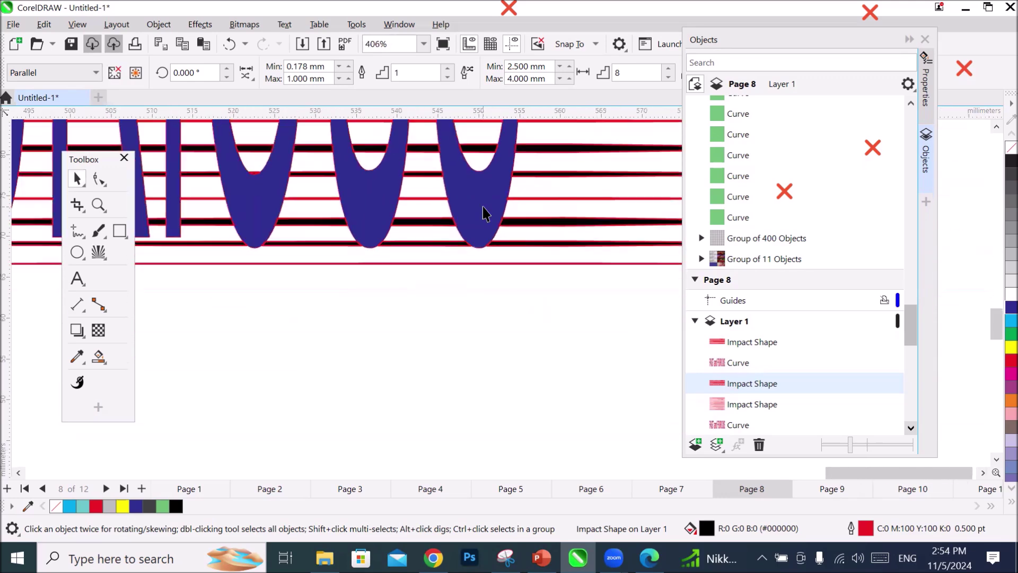
pyautogui.scroll(-5, 482, 206)
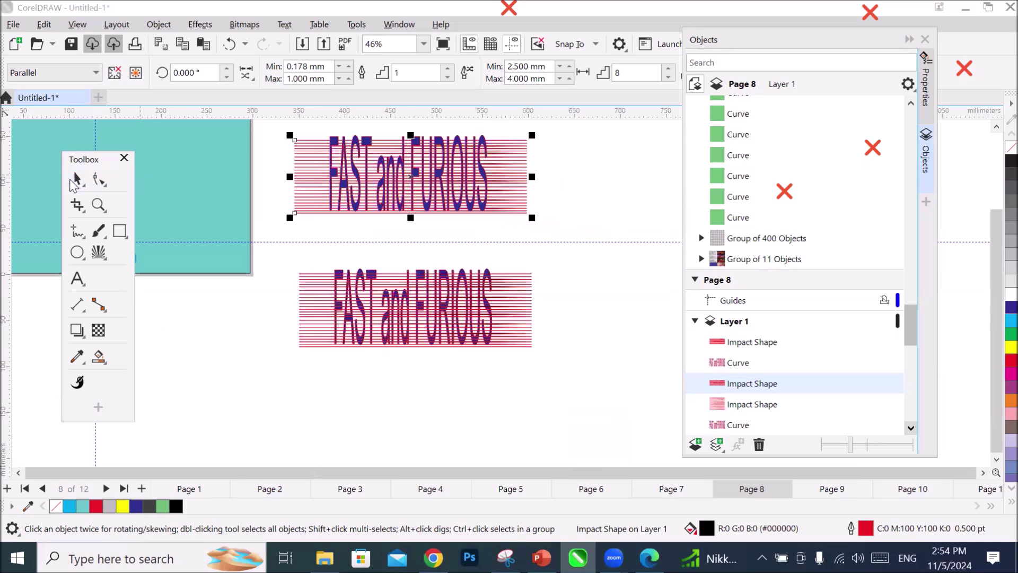
# Separate the upper impact lines from their lettering so that the two sit side by side.
pyautogui.click(586, 181)
pyautogui.moveTo(517, 186); pyautogui.dragTo(628, 240)
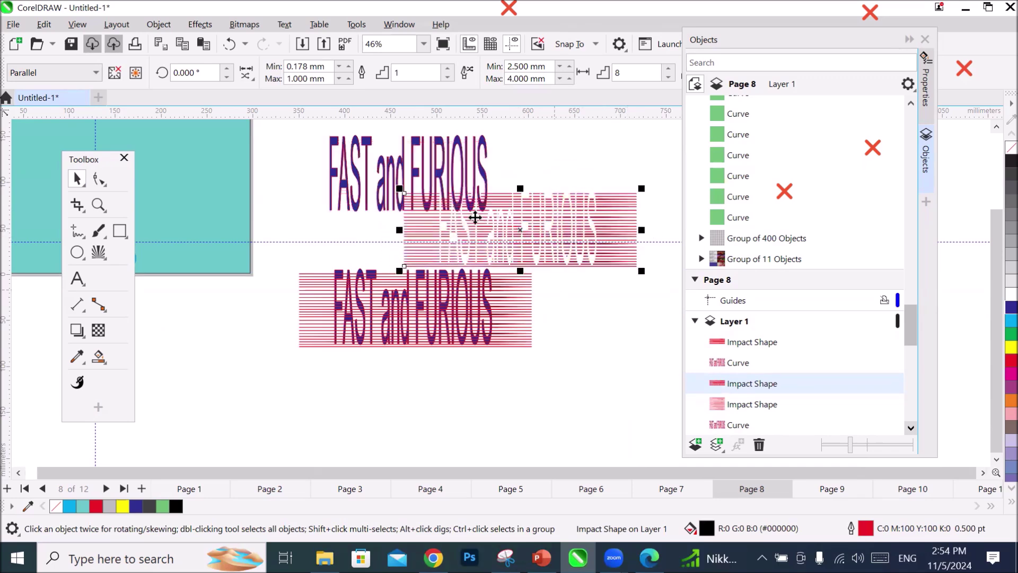
pyautogui.moveTo(438, 175); pyautogui.dragTo(332, 173)
pyautogui.moveTo(520, 214); pyautogui.dragTo(522, 155)
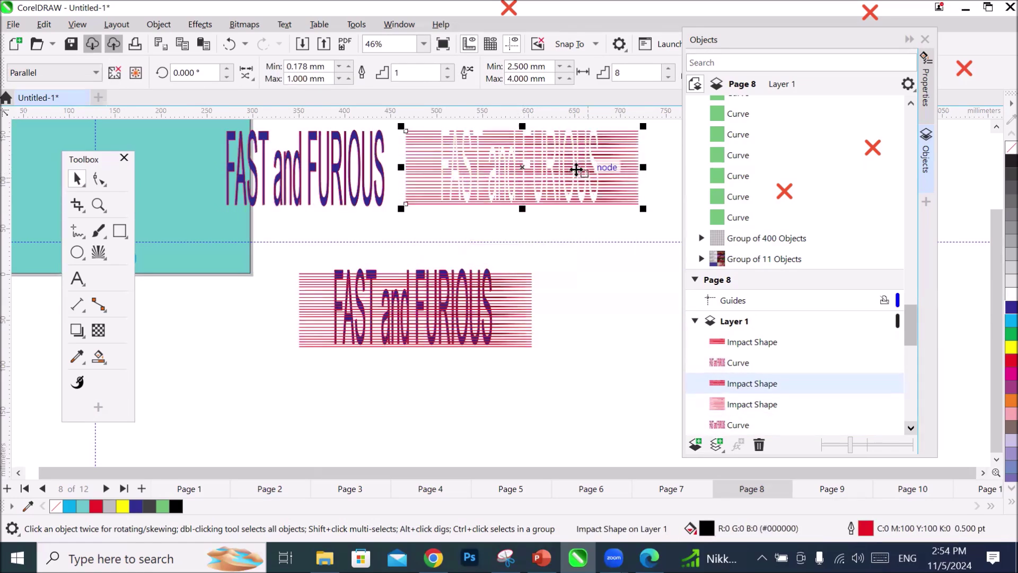
pyautogui.scroll(1, 559, 186)
pyautogui.scroll(2, 520, 164)
pyautogui.scroll(-3, 478, 142)
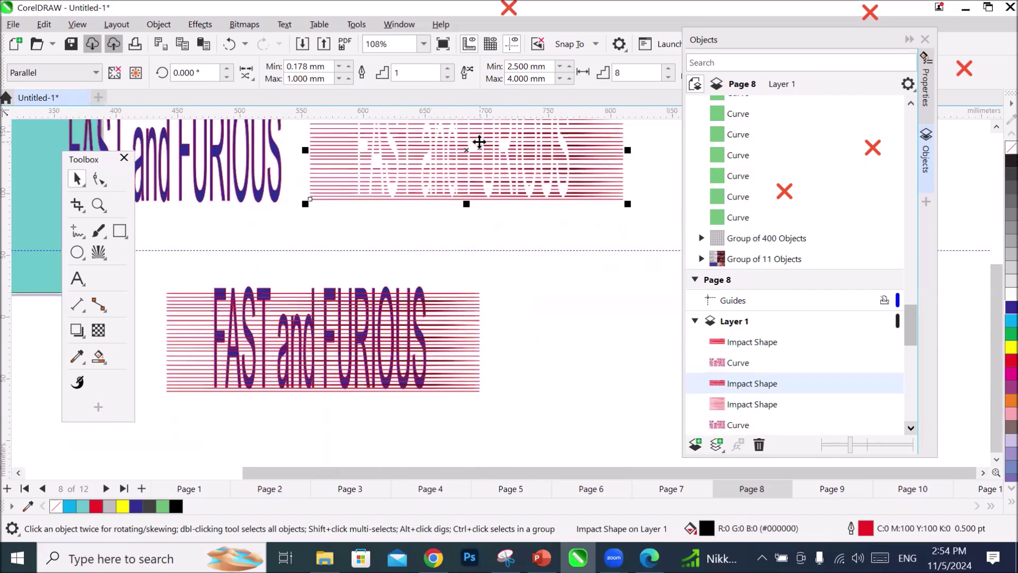
pyautogui.click(997, 129)
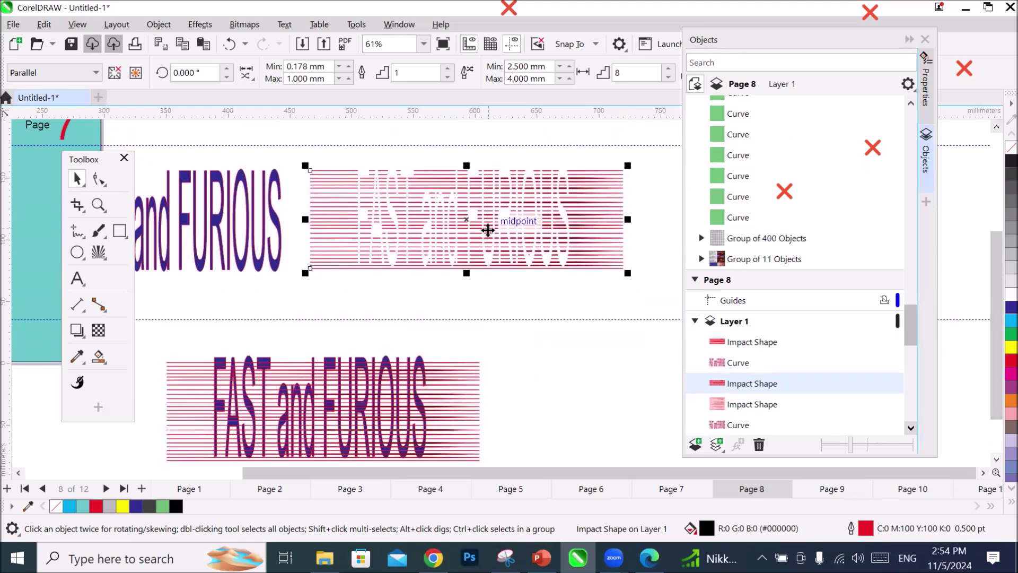
pyautogui.scroll(-2, 526, 350)
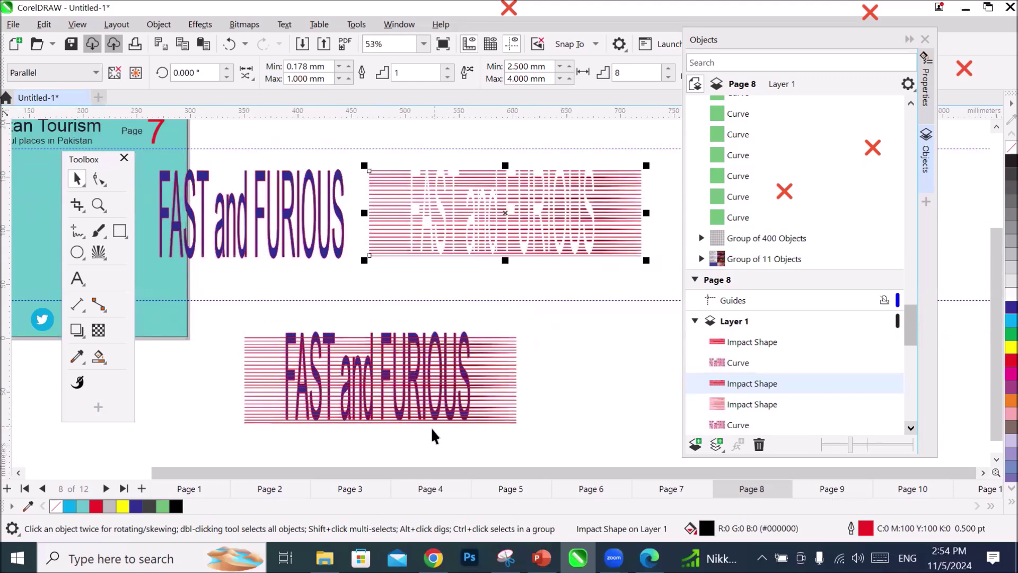
# Use the lower FAST and FURIOUS lettering as the outer boundary of the lower impact lines.
pyautogui.scroll(3, 433, 430)
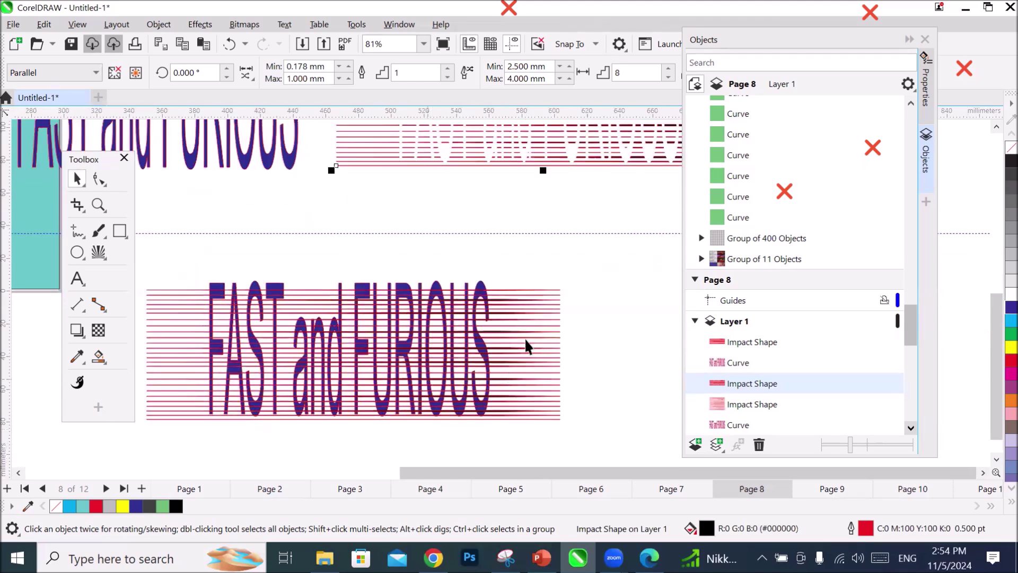
pyautogui.click(535, 355)
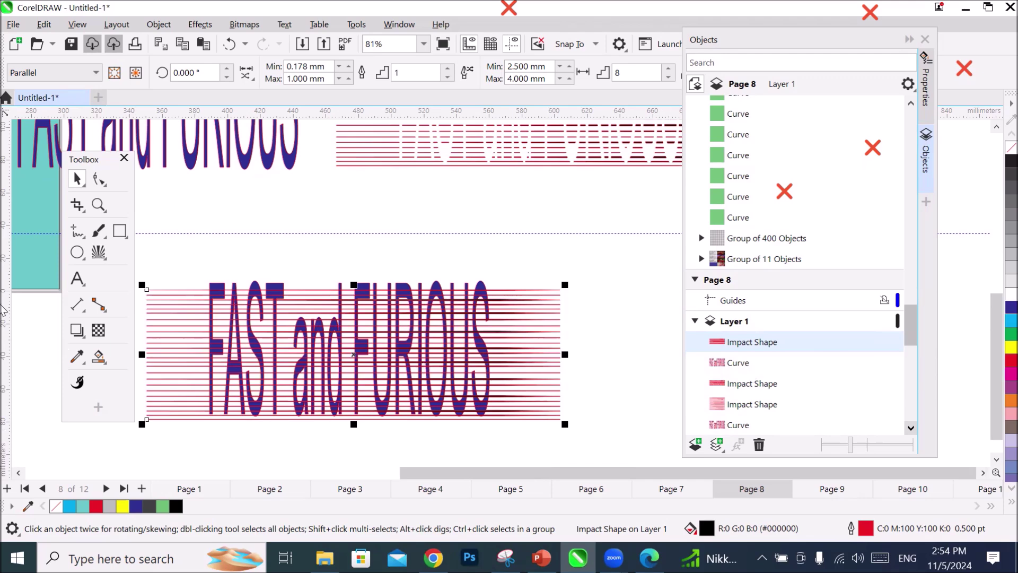
pyautogui.click(100, 254)
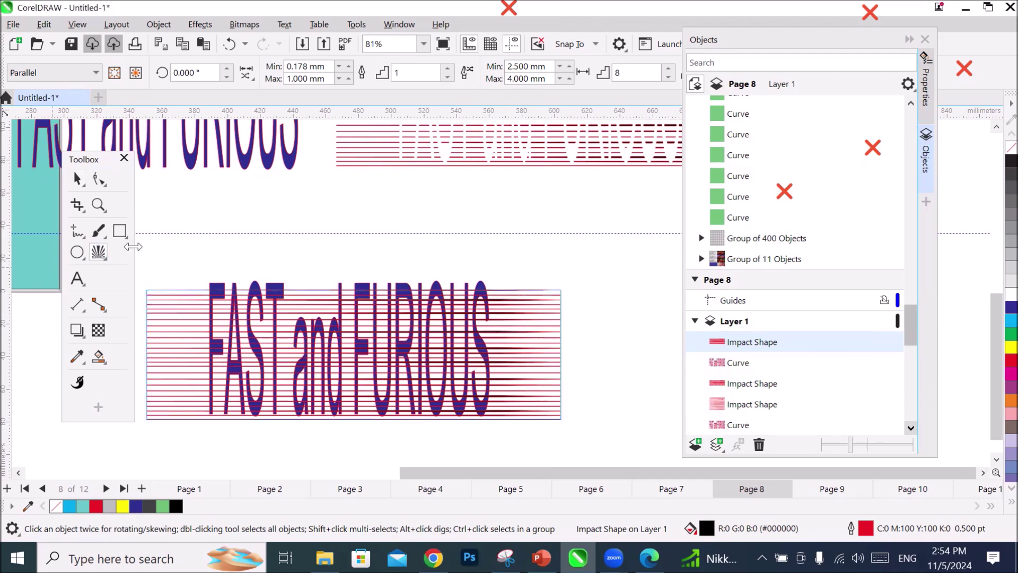
pyautogui.click(136, 73)
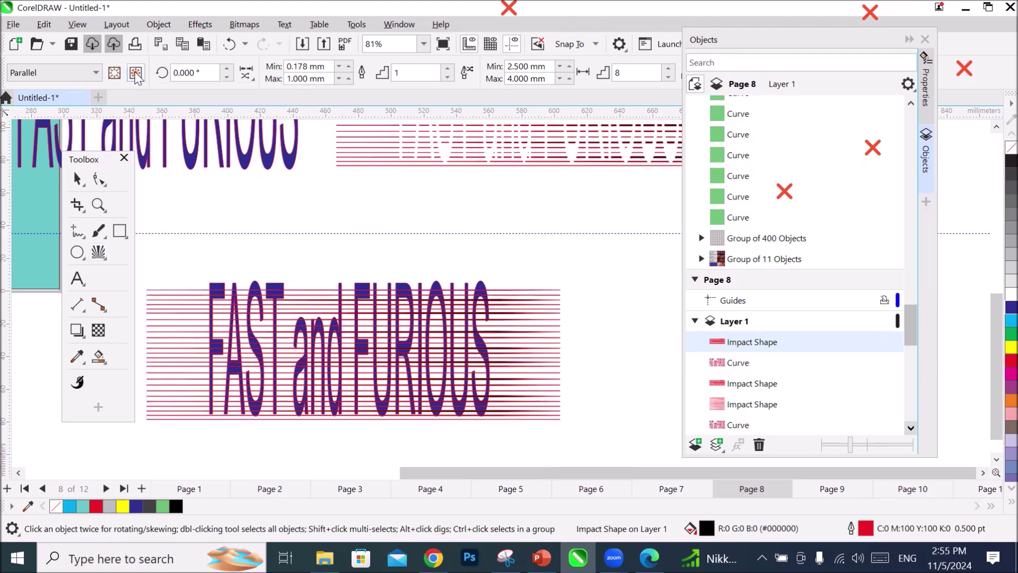
pyautogui.scroll(1, 474, 423)
pyautogui.scroll(8, 473, 422)
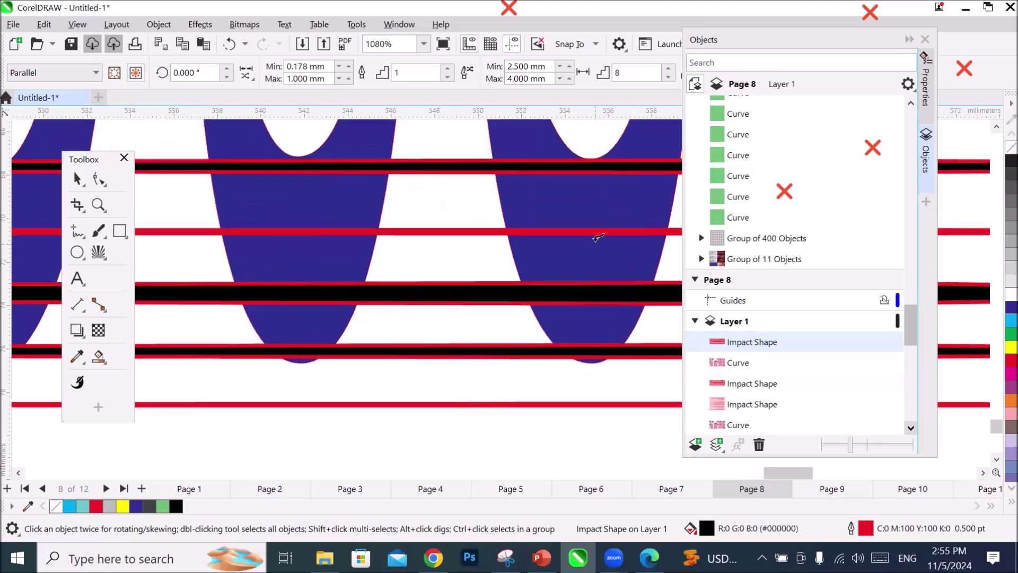
pyautogui.click(569, 257)
pyautogui.scroll(-2, 594, 318)
pyautogui.scroll(-7, 593, 319)
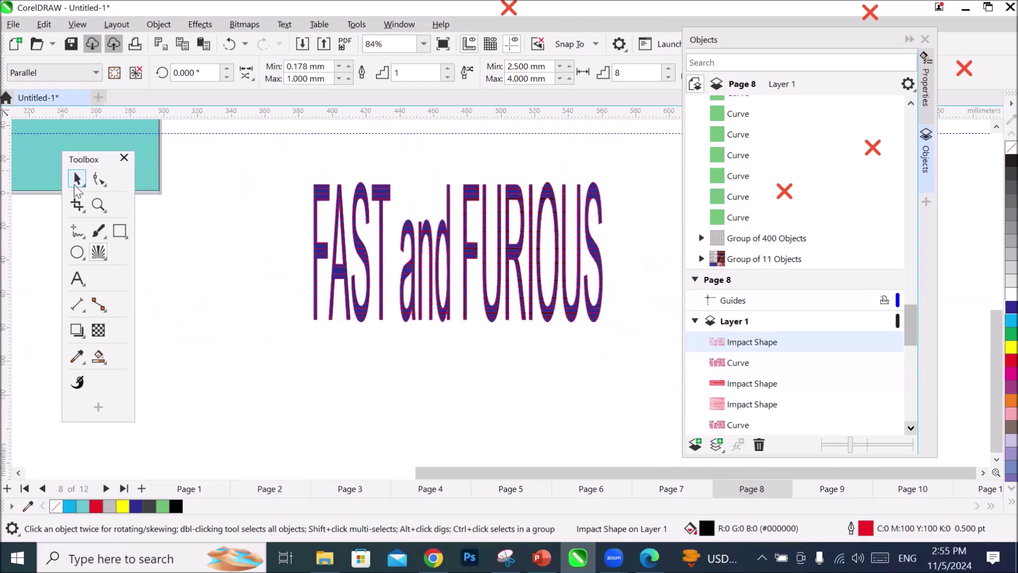
# Move the lower impact lines off their lettering to directly beneath it.
pyautogui.click(79, 179)
pyautogui.moveTo(319, 249); pyautogui.dragTo(322, 404)
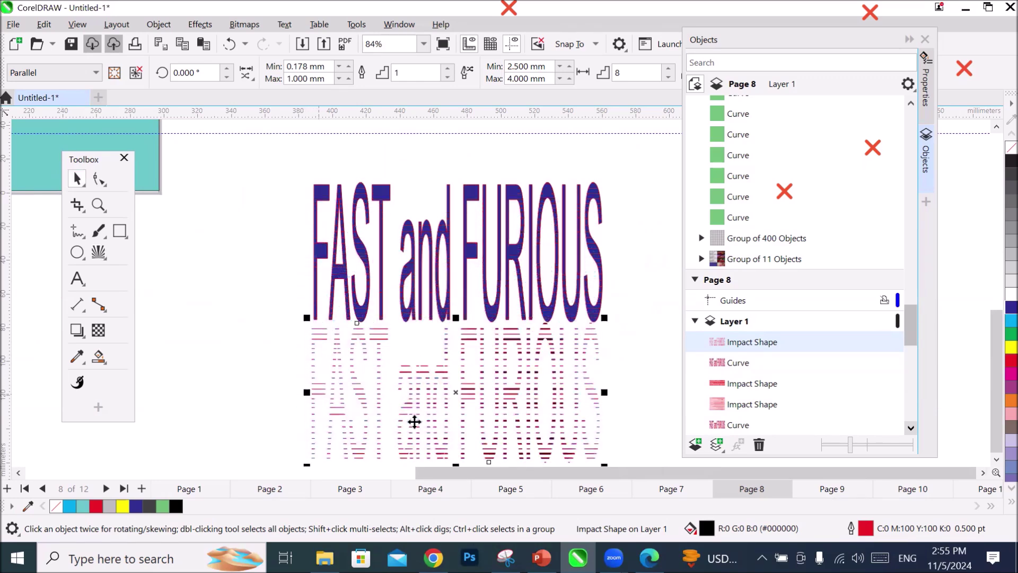
pyautogui.click(997, 459)
pyautogui.scroll(1, 596, 402)
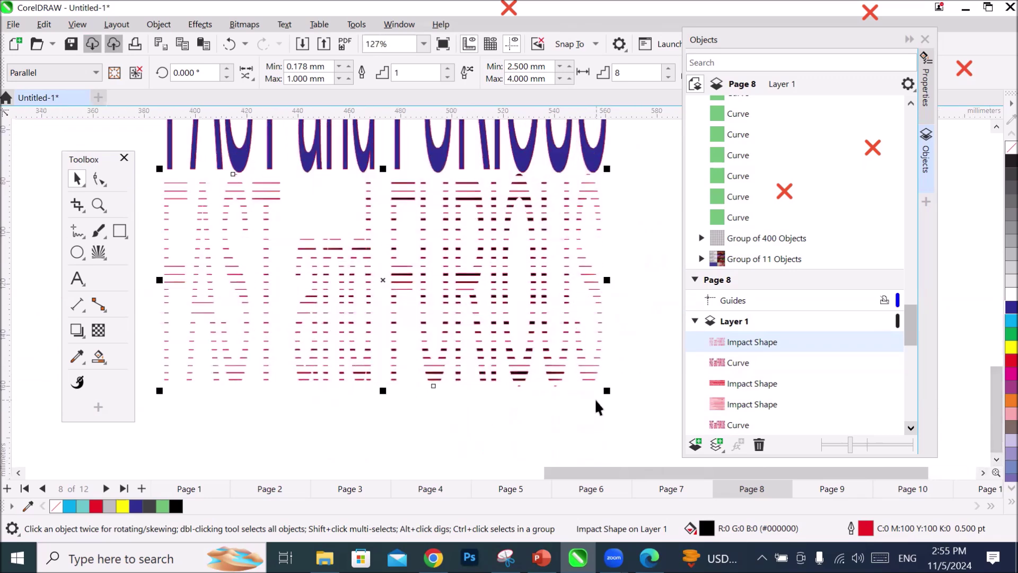
pyautogui.scroll(-1, 596, 400)
pyautogui.scroll(-4, 595, 398)
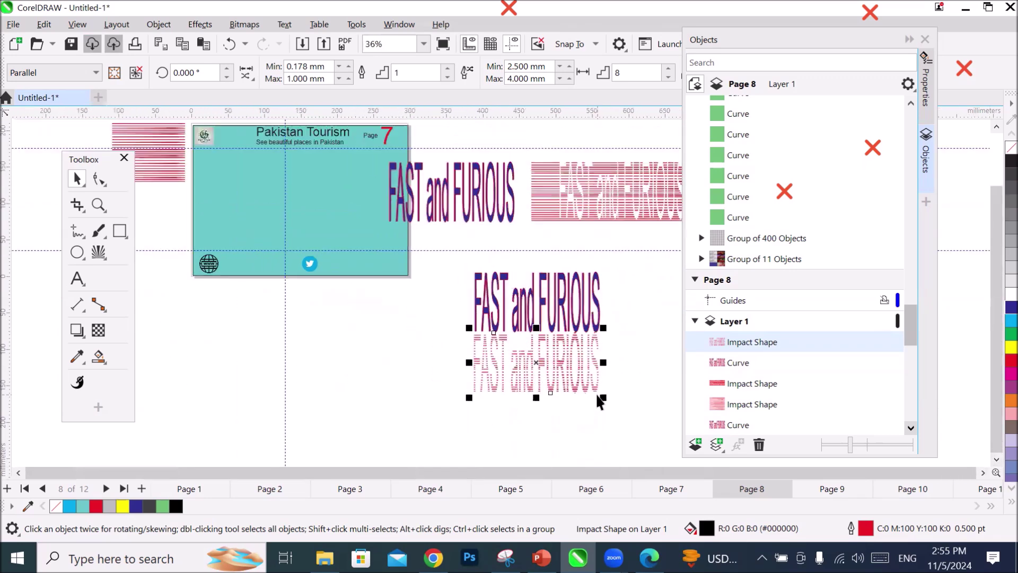
# Move the impact lines with the inner-boundary cut-out below the page, beside the letter-shaped lines.
pyautogui.moveTo(586, 202); pyautogui.dragTo(326, 374)
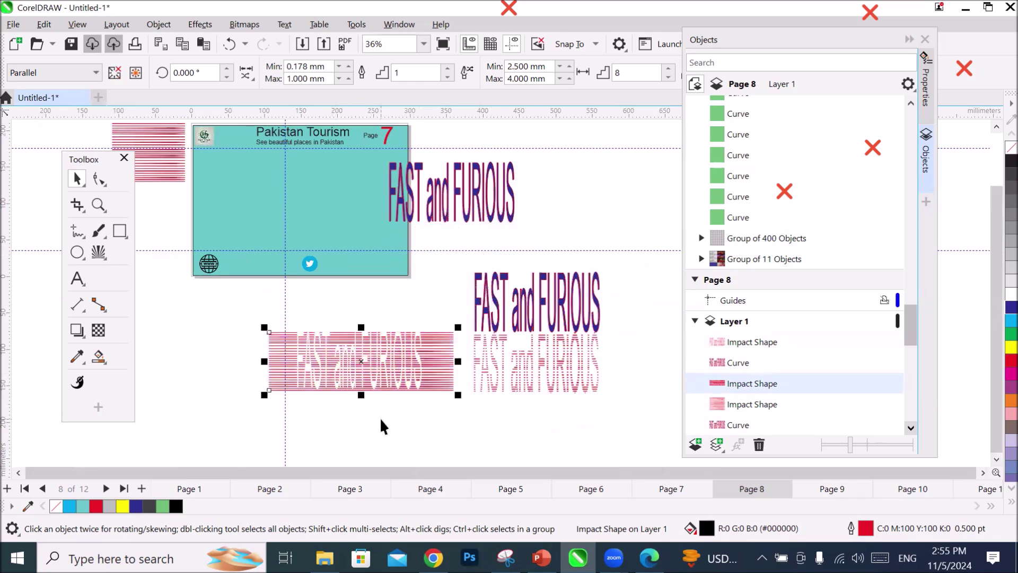
pyautogui.click(380, 418)
pyautogui.scroll(3, 369, 368)
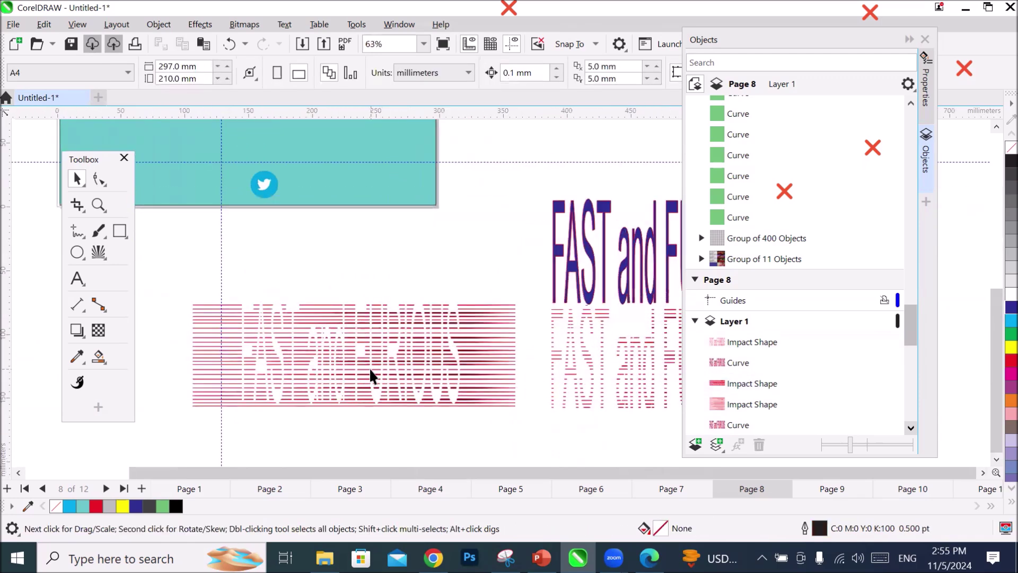
pyautogui.scroll(-2, 369, 367)
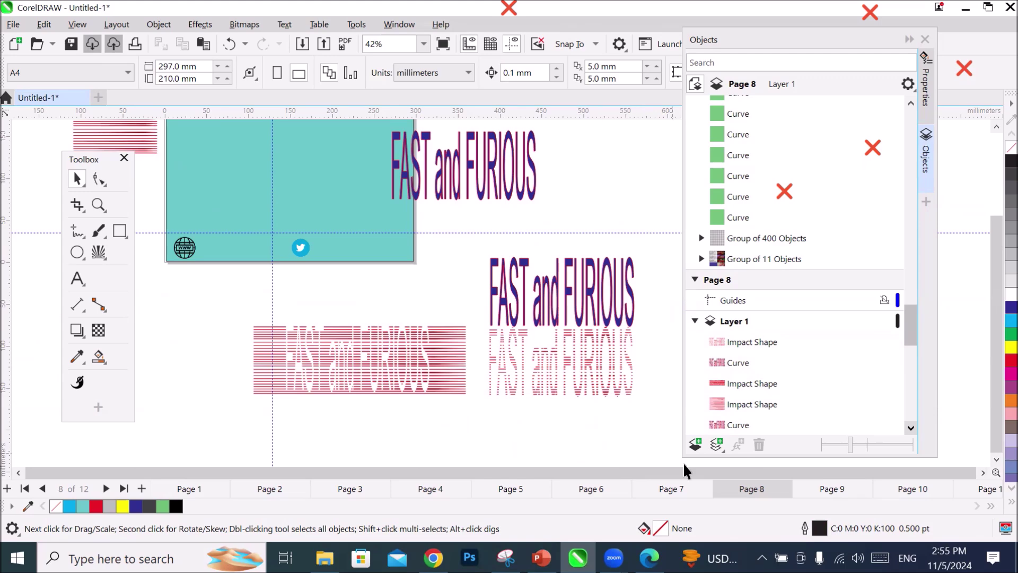
# Go to Page 9 of the document and bring its tourism layout into view.
pyautogui.click(671, 489)
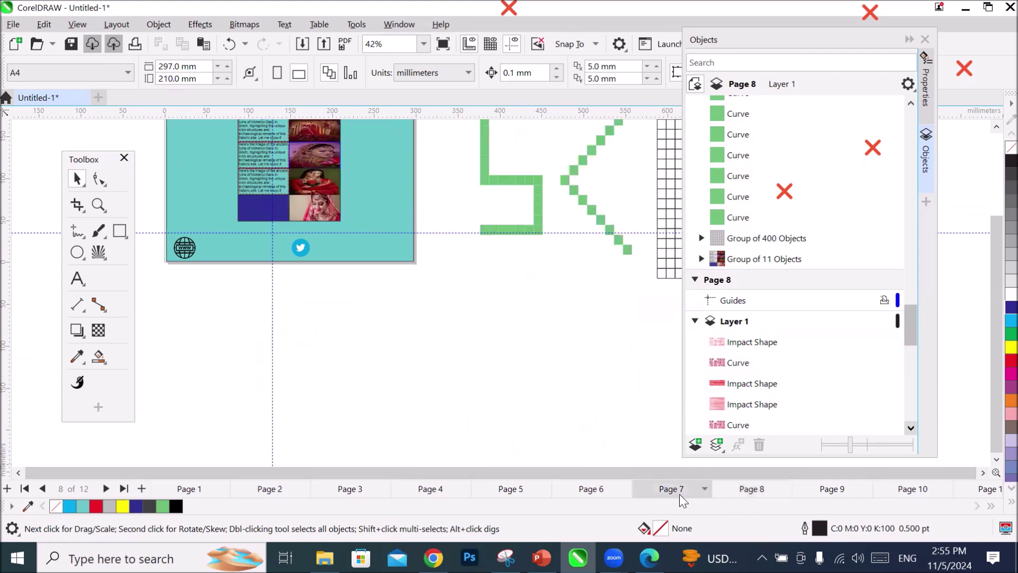
pyautogui.click(746, 489)
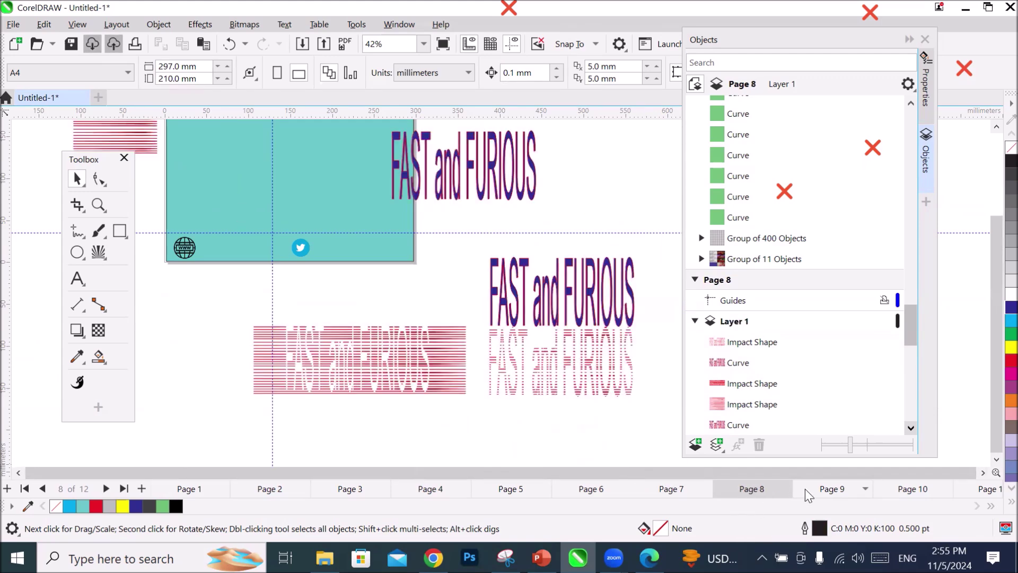
pyautogui.click(819, 489)
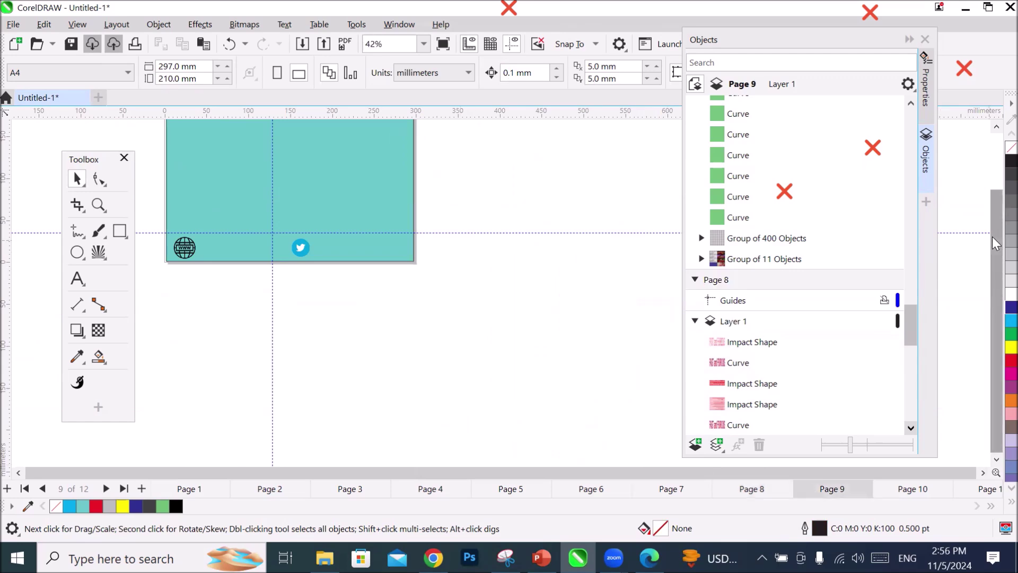
pyautogui.scroll(3, 991, 237)
pyautogui.scroll(2, 236, 347)
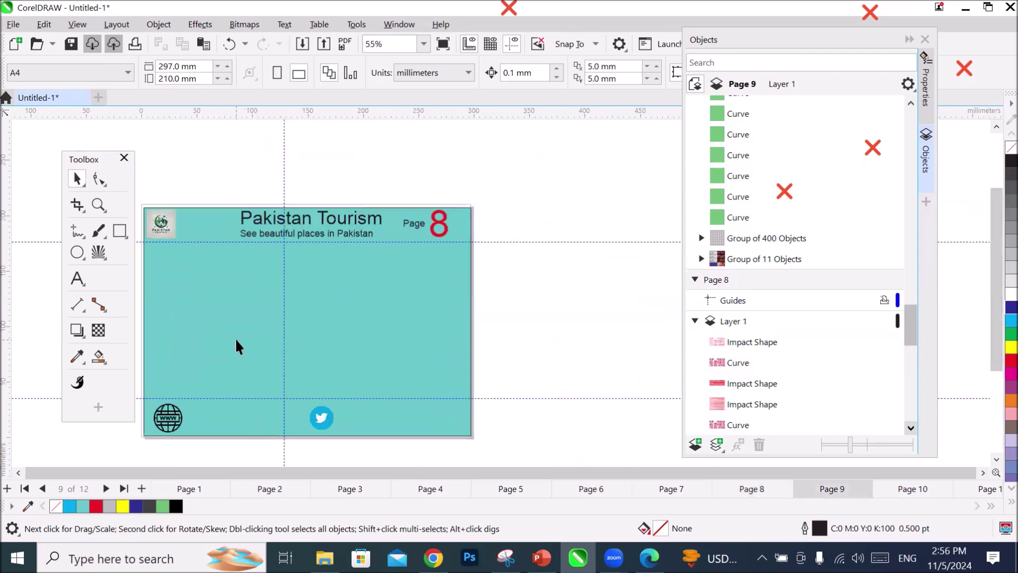
# Set the Impact tool to the Radial style and collapse the Objects docker.
pyautogui.click(97, 253)
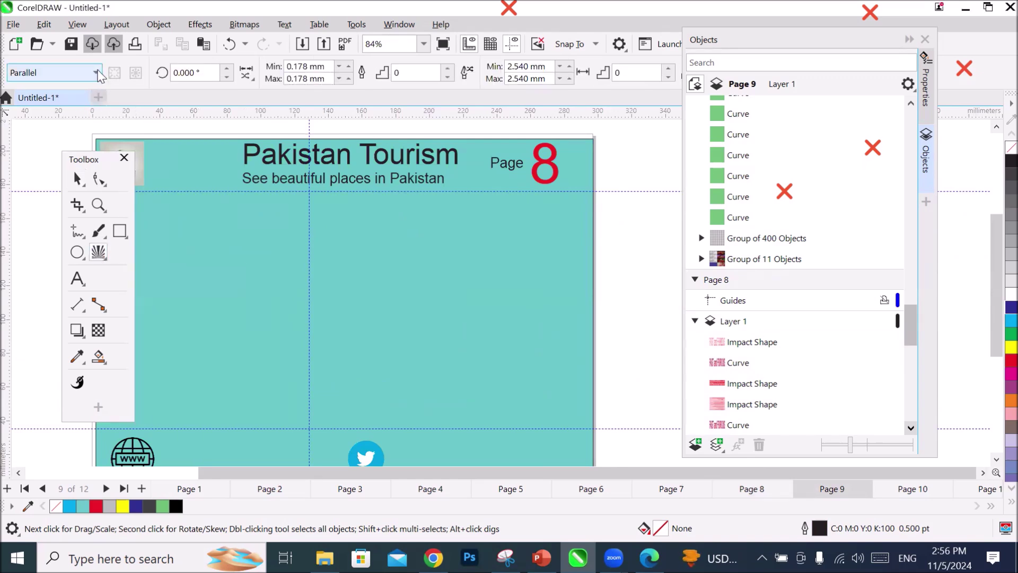
pyautogui.click(97, 73)
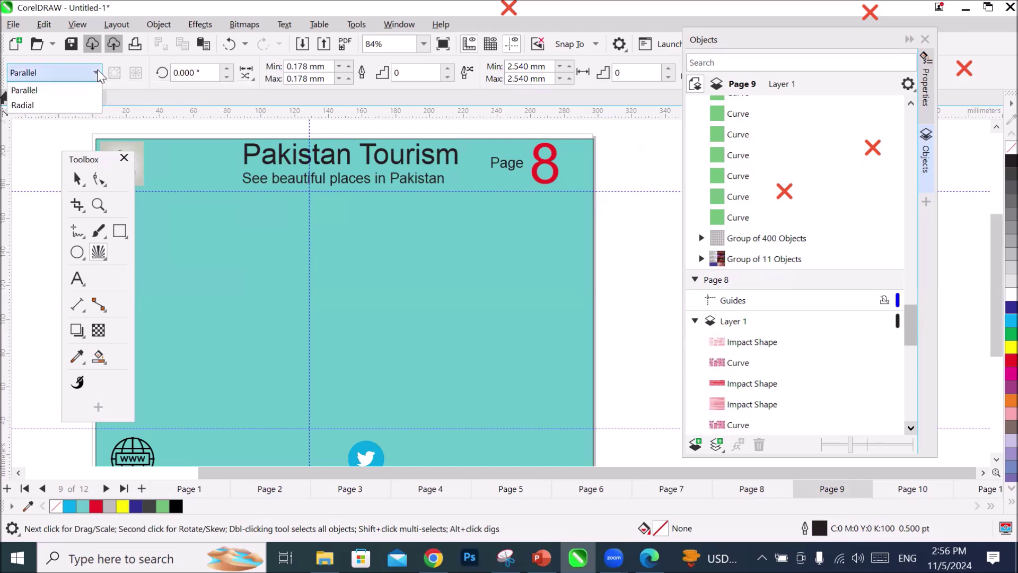
pyautogui.click(67, 106)
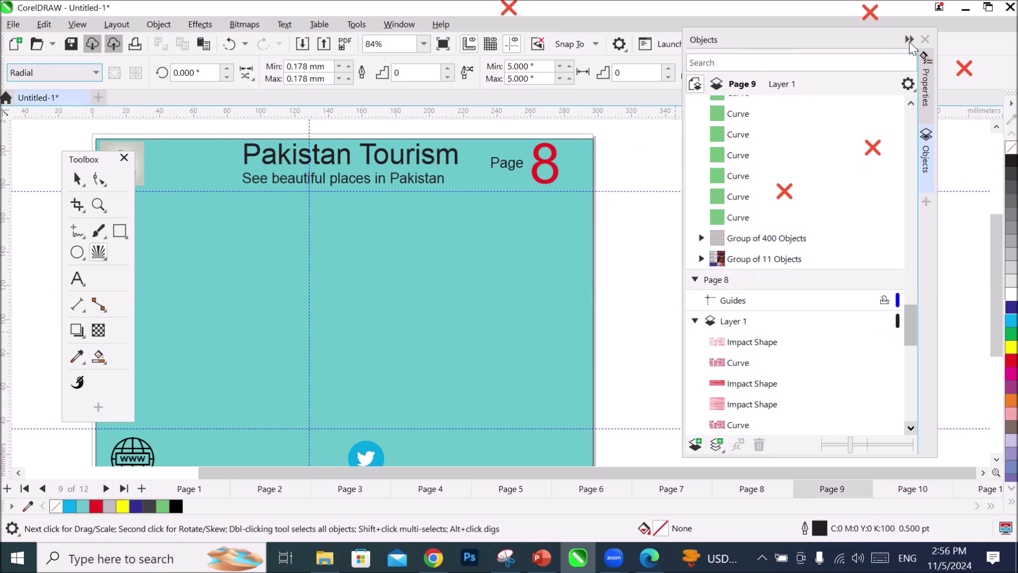
pyautogui.click(909, 41)
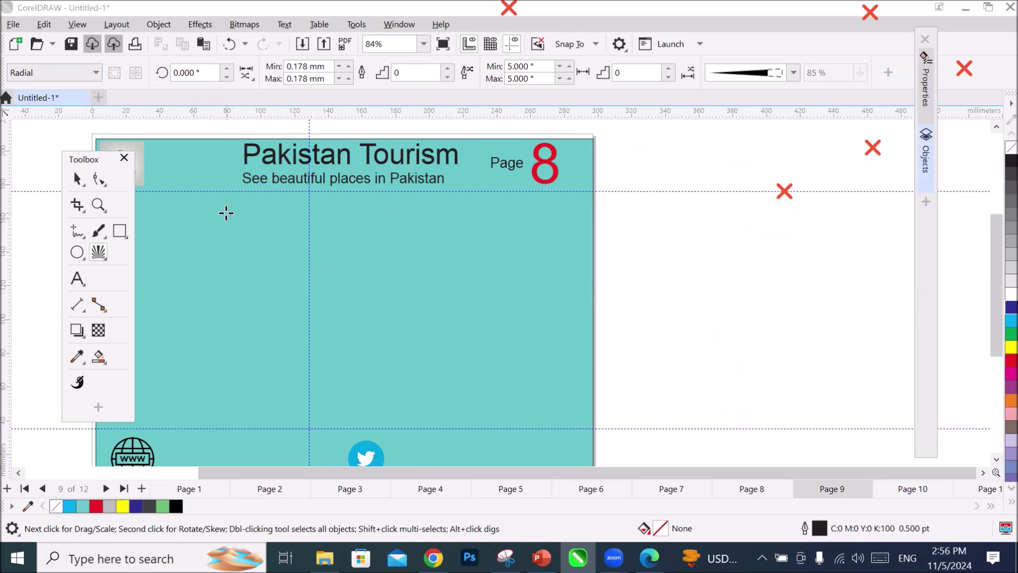
pyautogui.moveTo(226, 214); pyautogui.dragTo(338, 282)
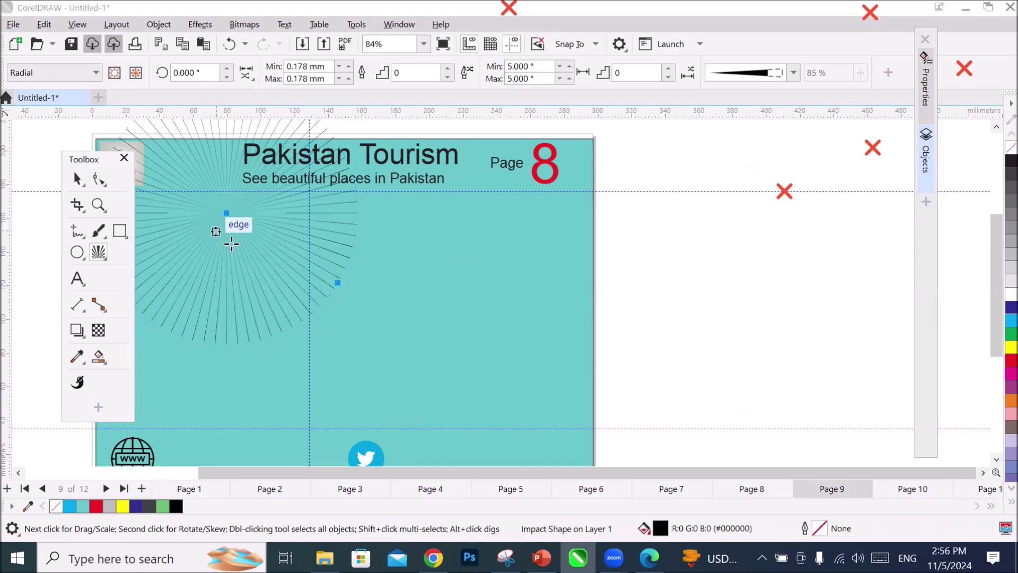
pyautogui.moveTo(235, 245); pyautogui.dragTo(812, 355)
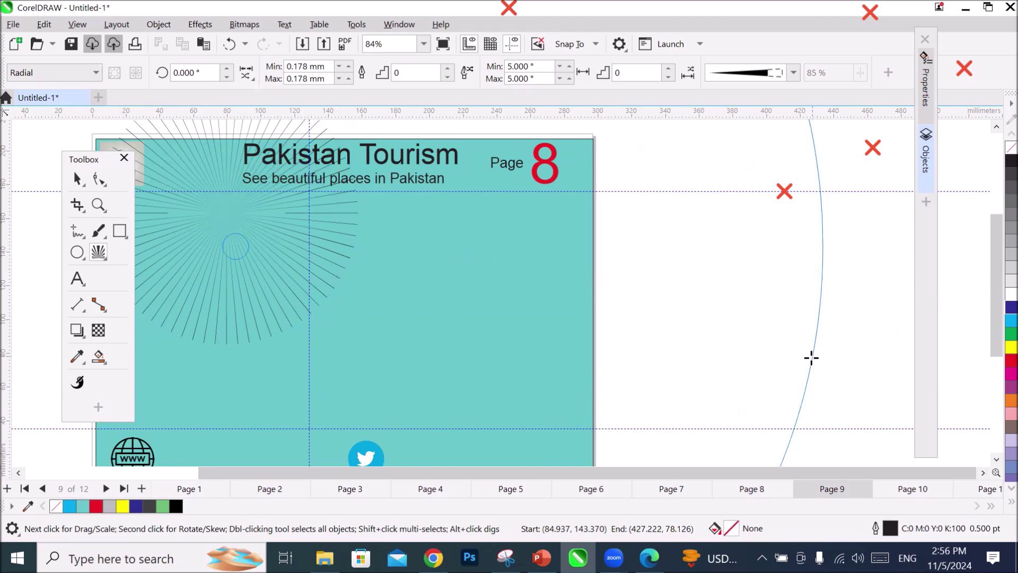
pyautogui.moveTo(811, 358); pyautogui.dragTo(812, 358)
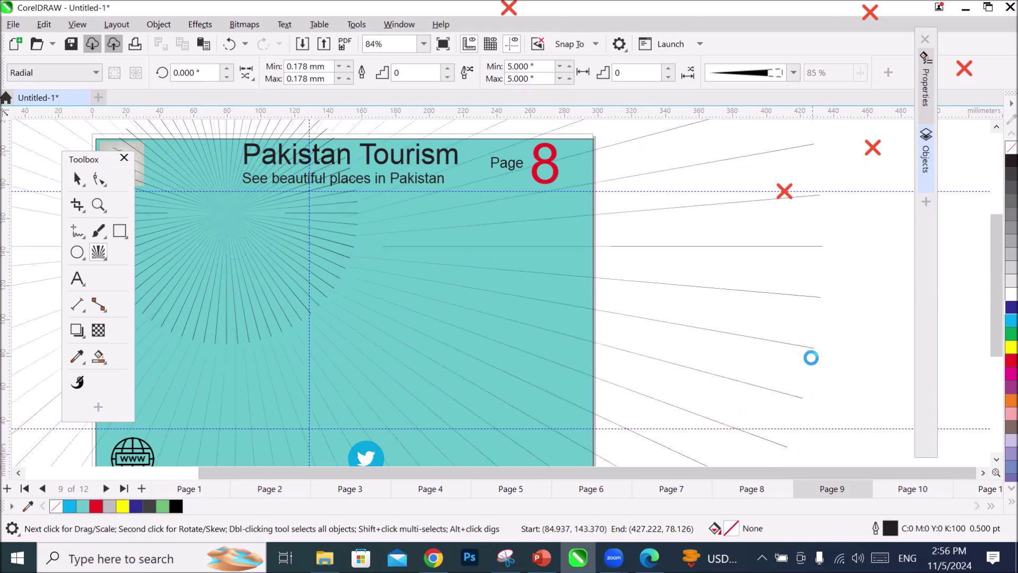
# Create a radial impact effect about 275 mm across in the empty area well to the left of the page.
pyautogui.scroll(-3, 812, 358)
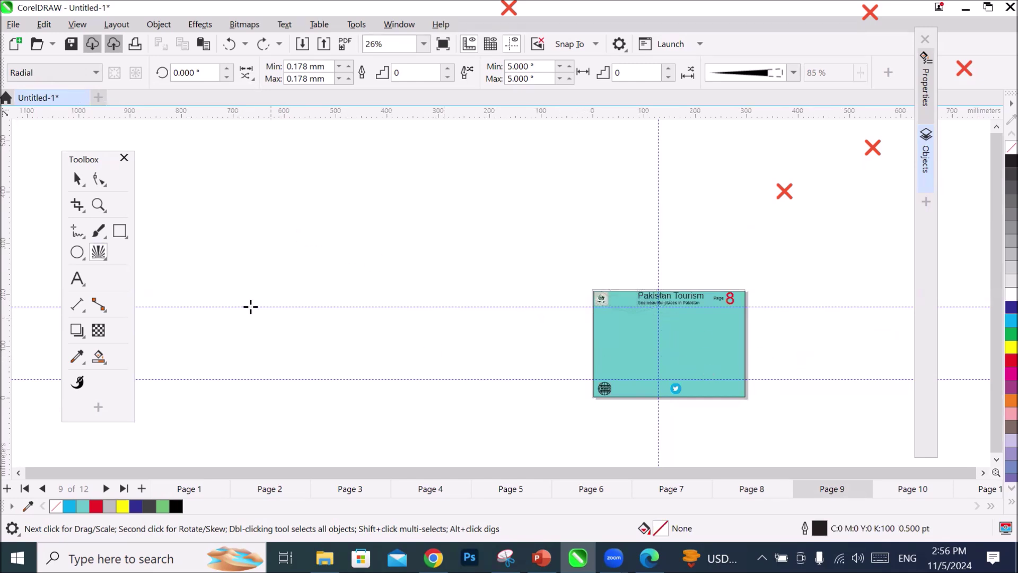
pyautogui.moveTo(244, 273); pyautogui.dragTo(293, 301)
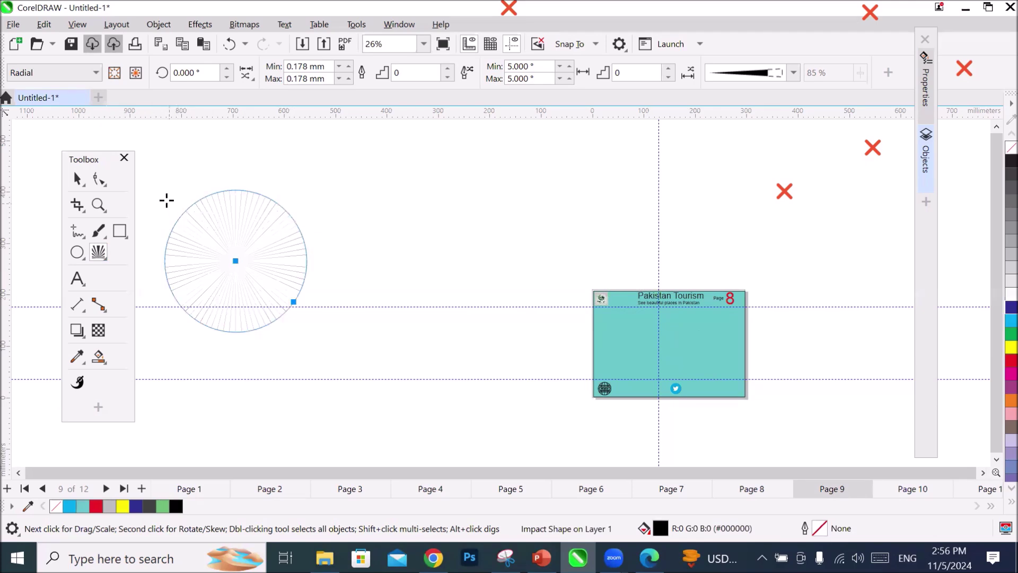
pyautogui.scroll(1, 166, 200)
pyautogui.scroll(2, 166, 200)
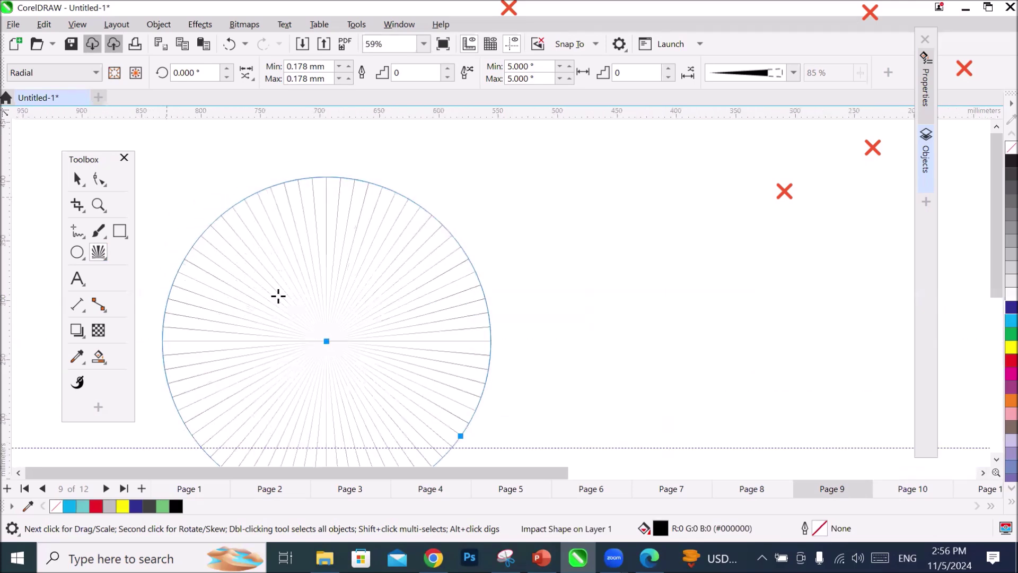
pyautogui.scroll(1, 424, 404)
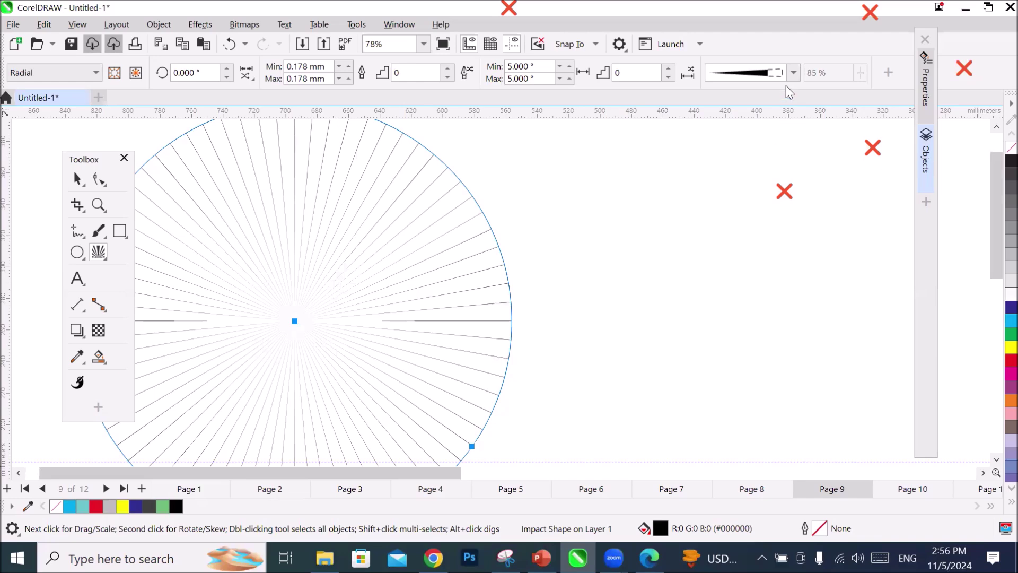
# Set the radial effect's line style to the ellipse shape and inspect a line tip up close.
pyautogui.click(793, 72)
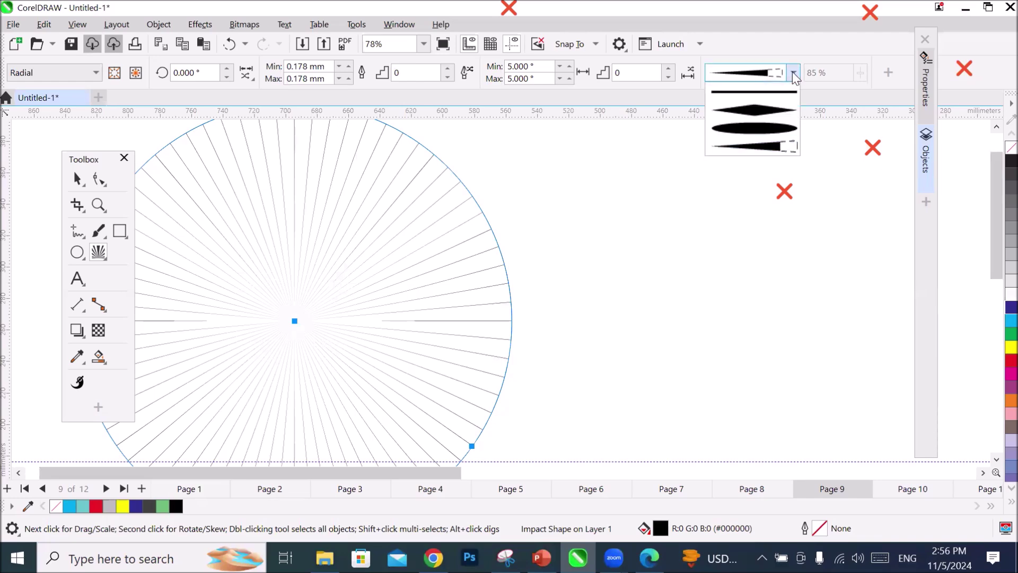
pyautogui.click(753, 128)
pyautogui.scroll(4, 499, 295)
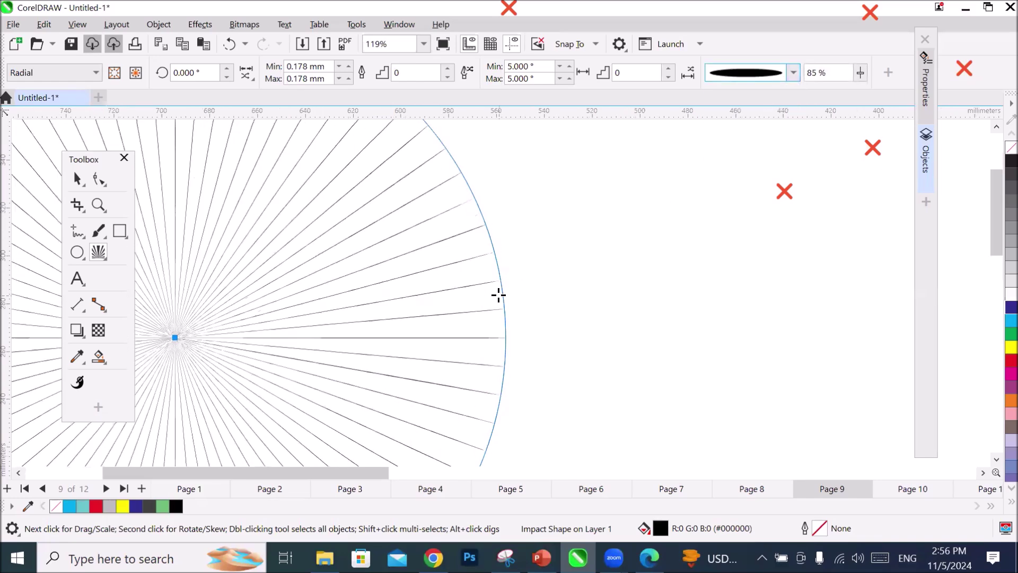
pyautogui.scroll(10, 498, 295)
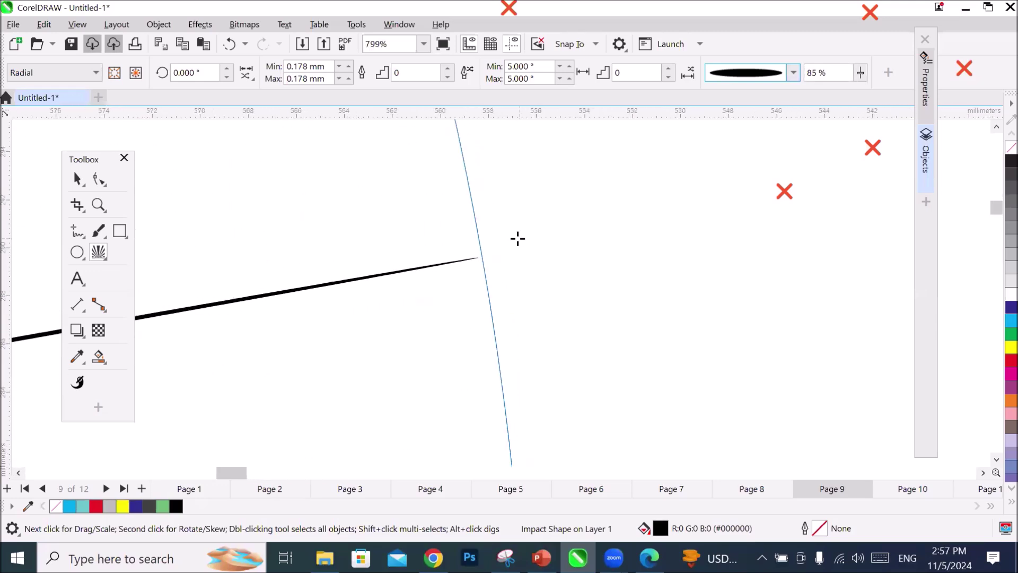
pyautogui.scroll(1, 518, 238)
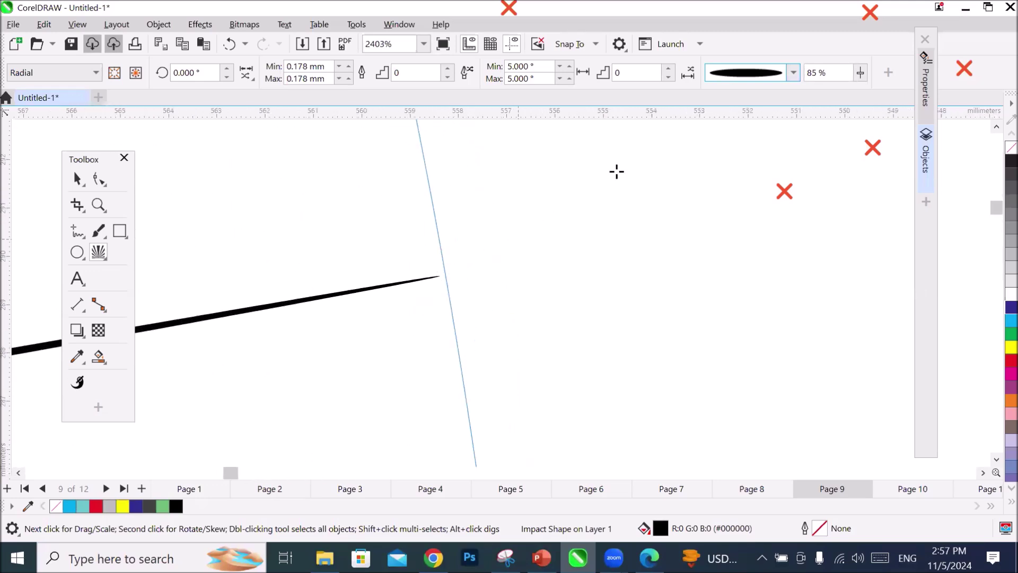
# Try the diamond line style on the radial effect and return to the ellipse style.
pyautogui.click(794, 73)
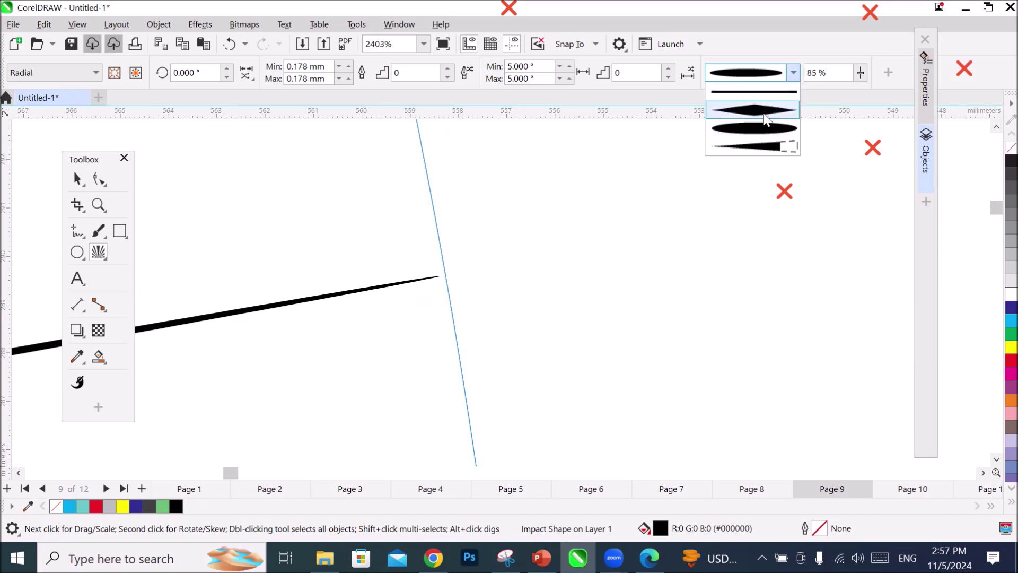
pyautogui.click(765, 118)
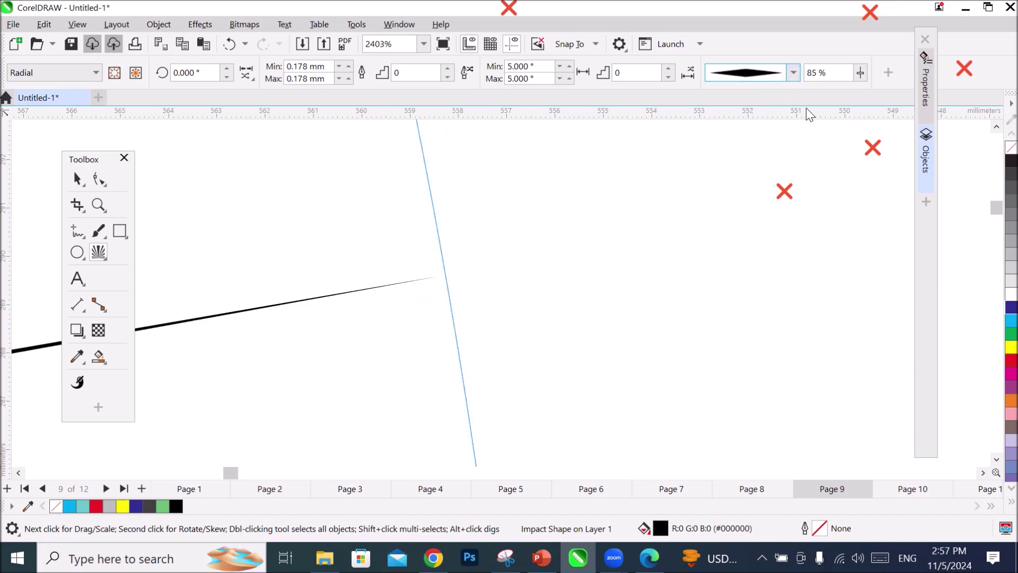
pyautogui.click(792, 74)
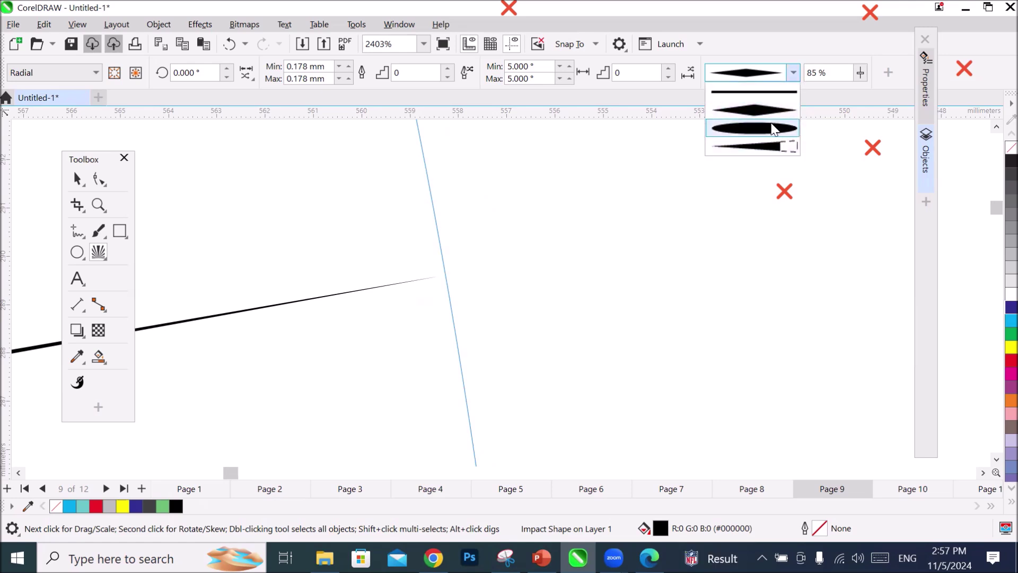
pyautogui.click(775, 130)
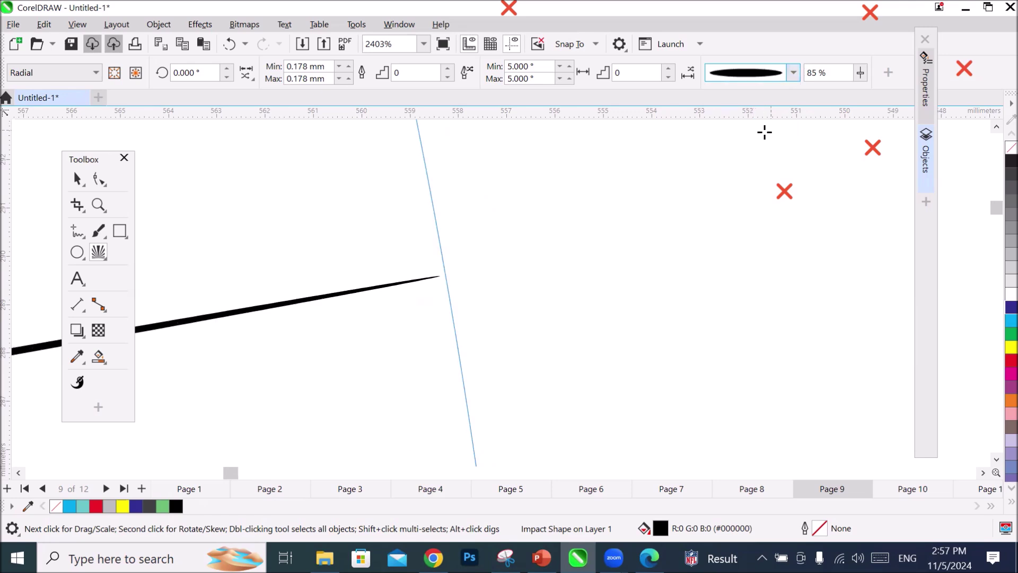
# Enable random start points and random end points for the radial effect's lines.
pyautogui.scroll(-10, 442, 252)
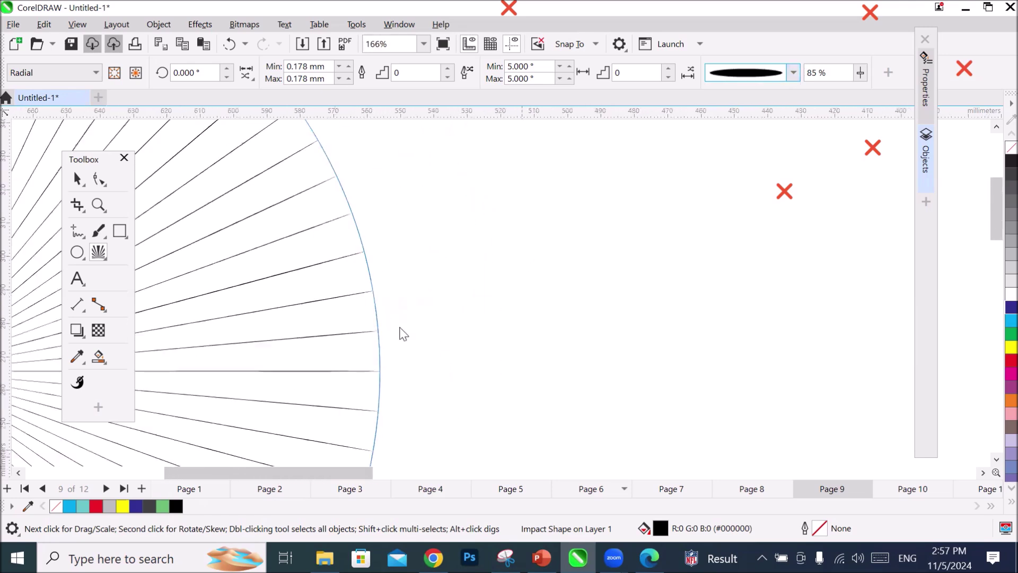
pyautogui.scroll(-4, 223, 391)
pyautogui.scroll(2, 227, 391)
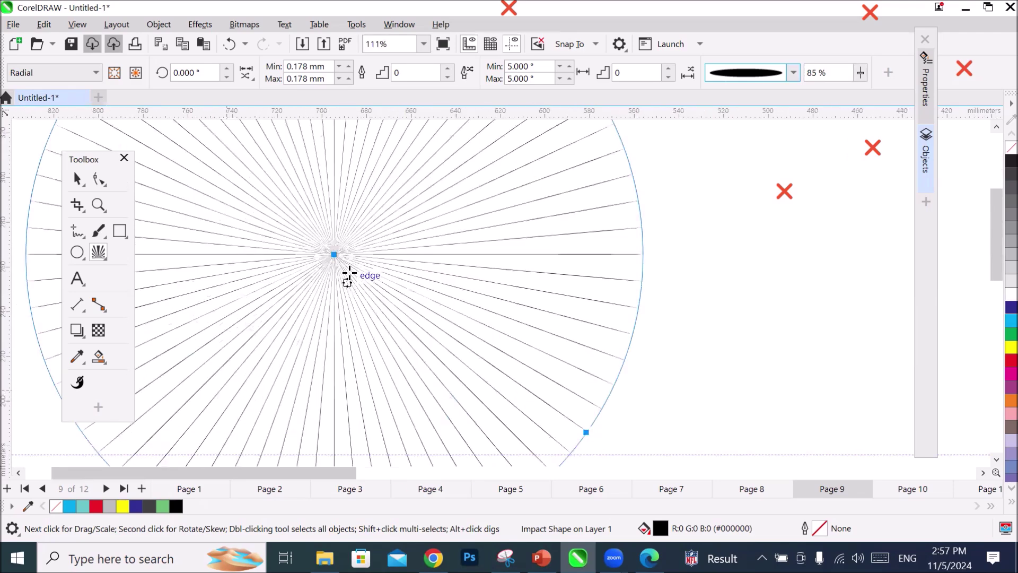
pyautogui.scroll(3, 348, 275)
pyautogui.scroll(2, 338, 222)
pyautogui.scroll(-4, 340, 221)
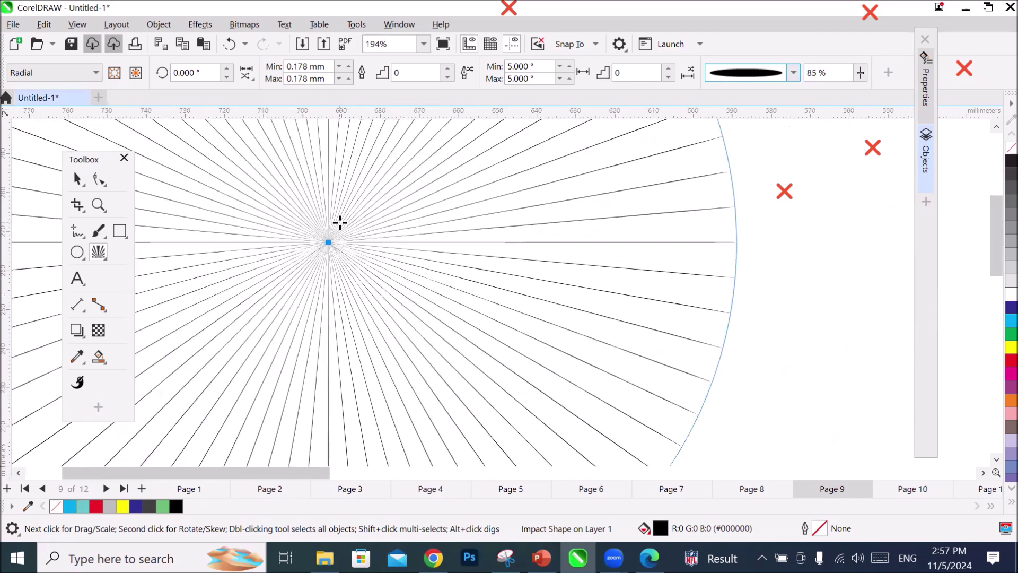
pyautogui.click(251, 77)
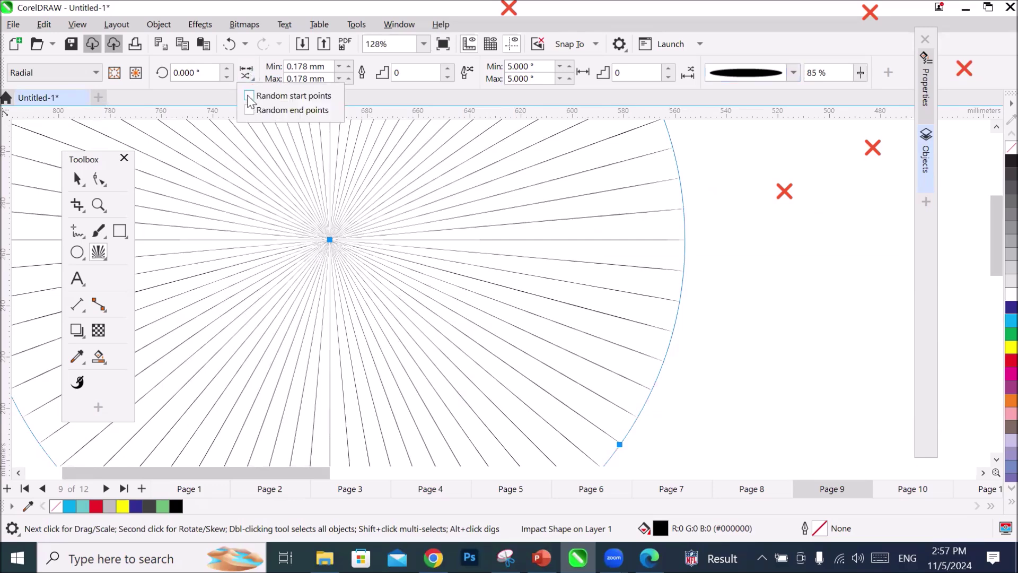
pyautogui.click(249, 96)
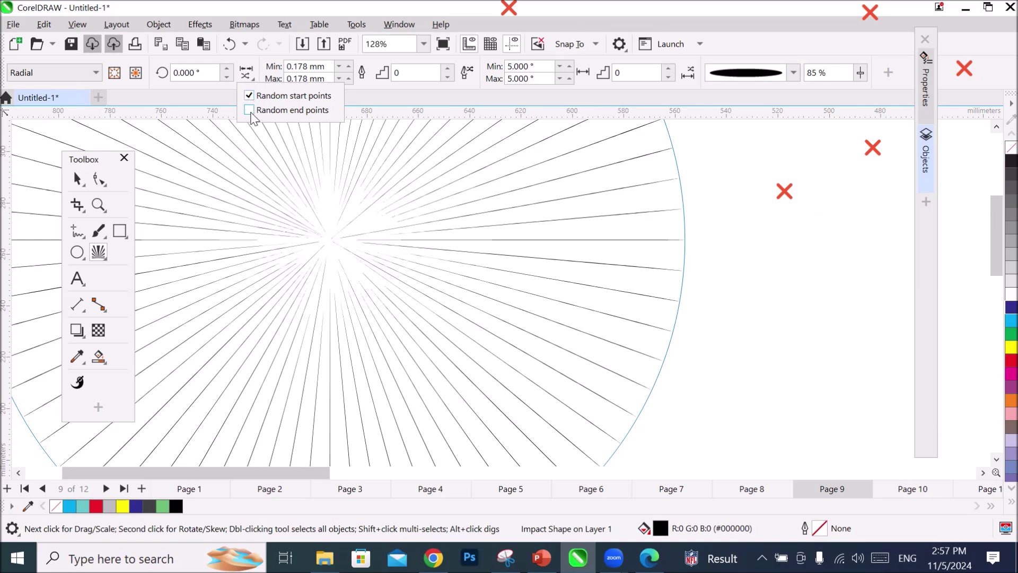
pyautogui.click(249, 110)
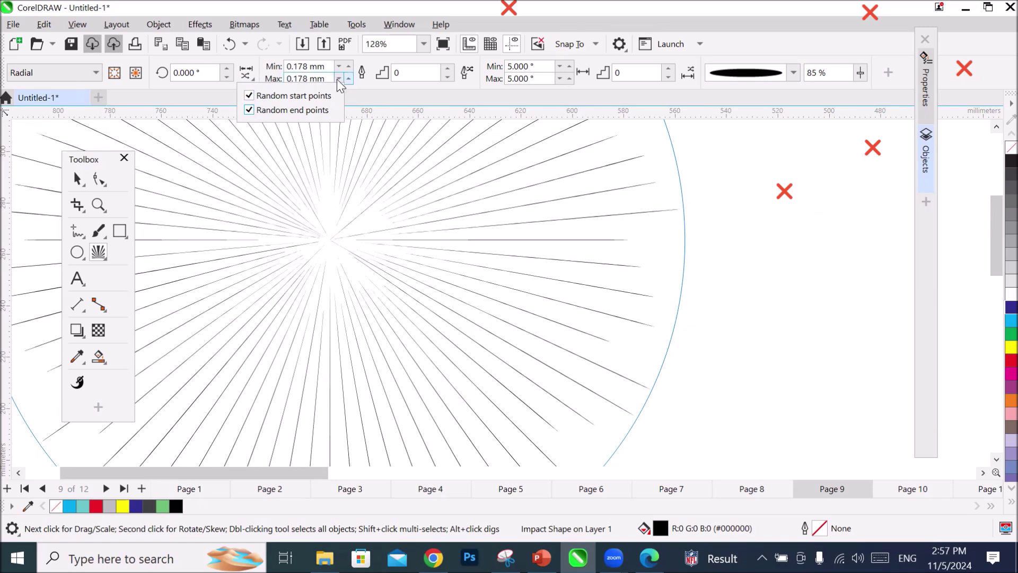
# Set the radial effect's maximum line width to 2 mm and its width steps to 3.
pyautogui.moveTo(311, 78); pyautogui.dragTo(286, 80)
pyautogui.write('2')
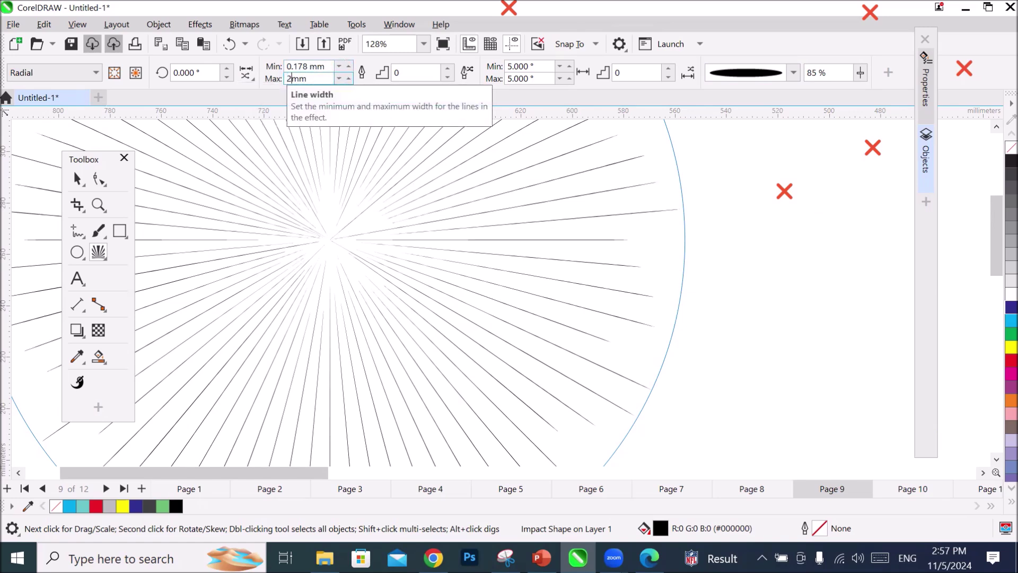
pyautogui.press('Return')
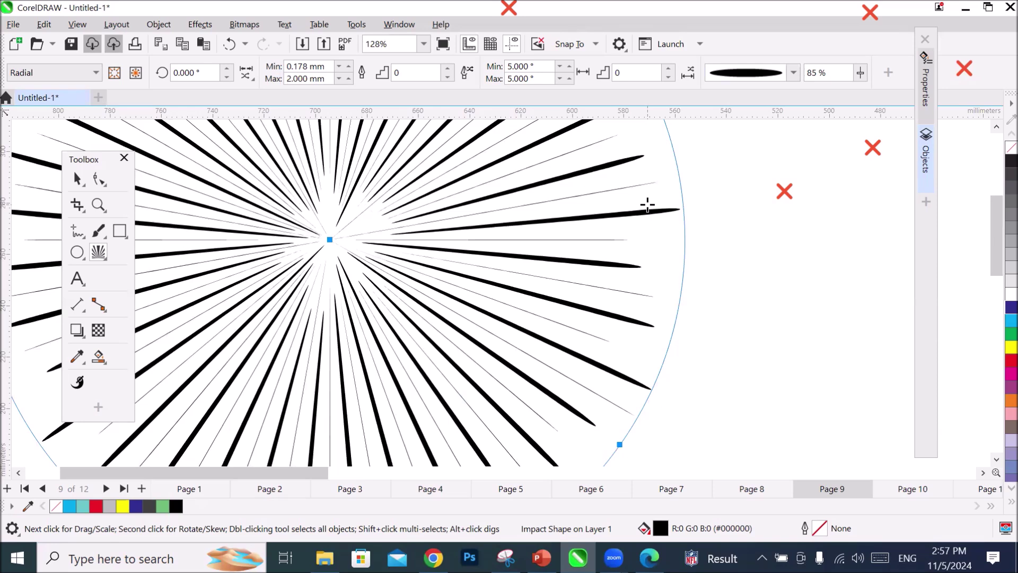
pyautogui.click(448, 67)
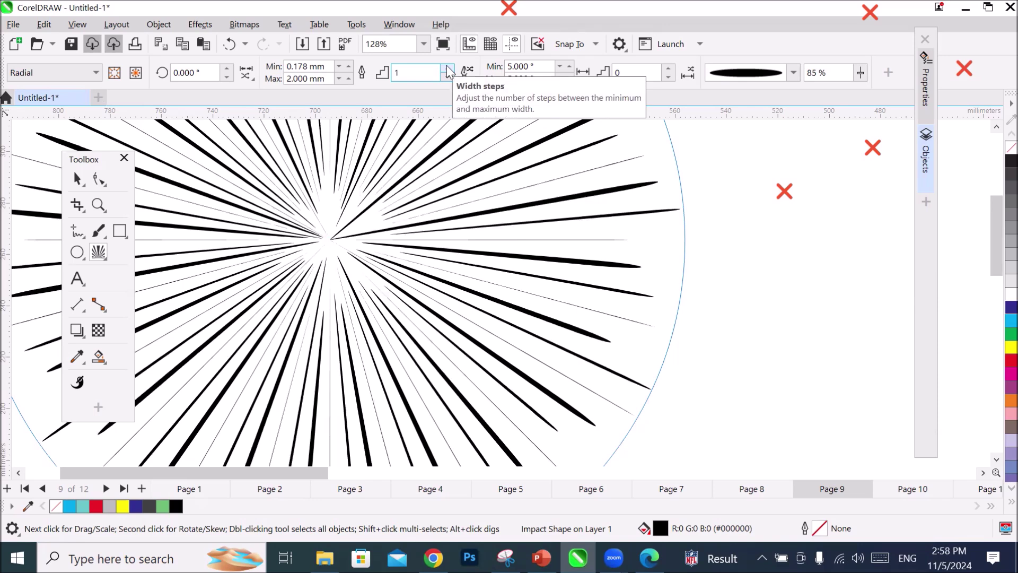
pyautogui.click(448, 69)
pyautogui.click(448, 68)
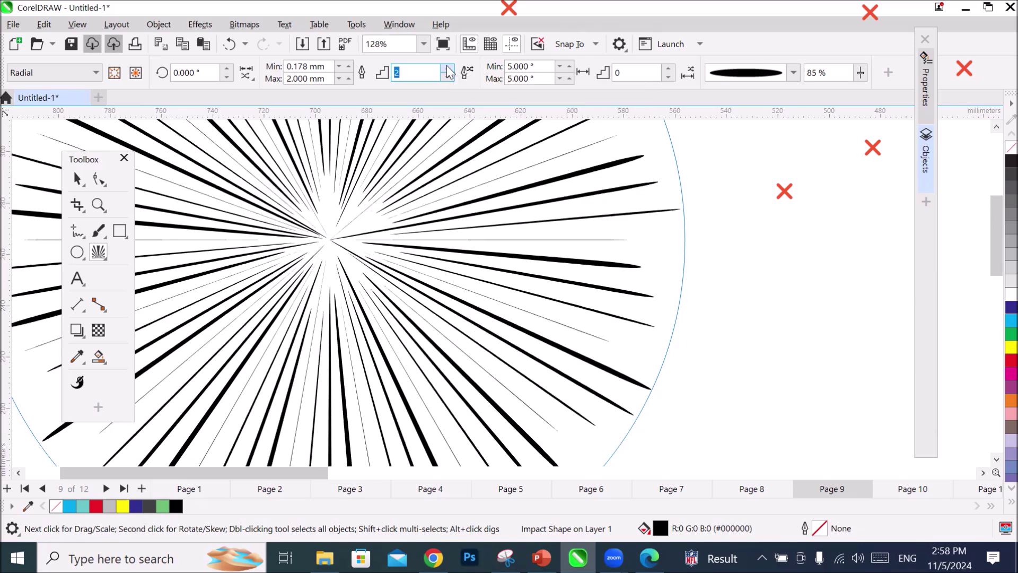
pyautogui.click(448, 69)
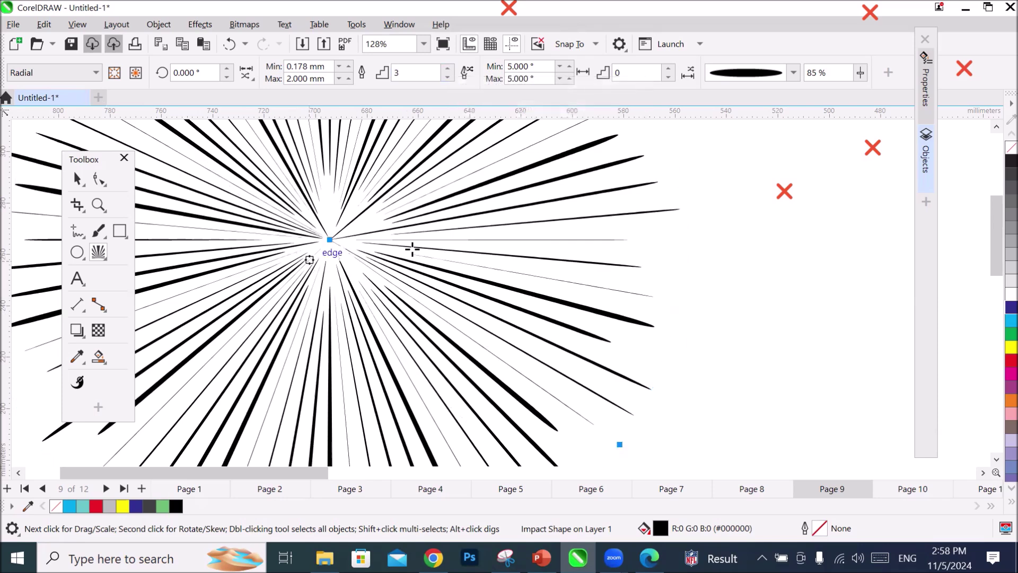
# Duplicate the radial burst twice in a row and move the burst nearest the page up above the page's left corner.
pyautogui.scroll(-2, 470, 261)
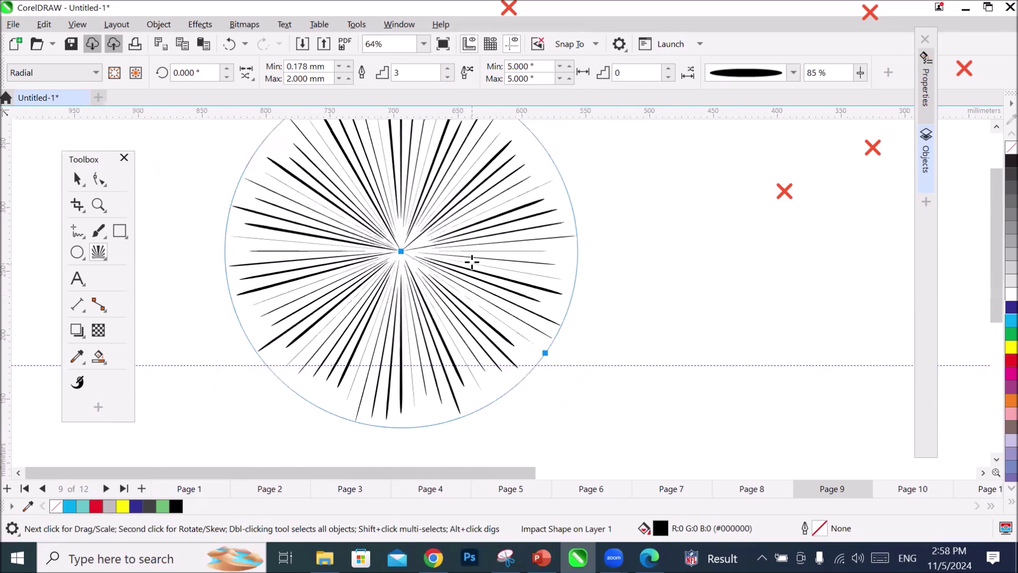
pyautogui.scroll(-1, 472, 262)
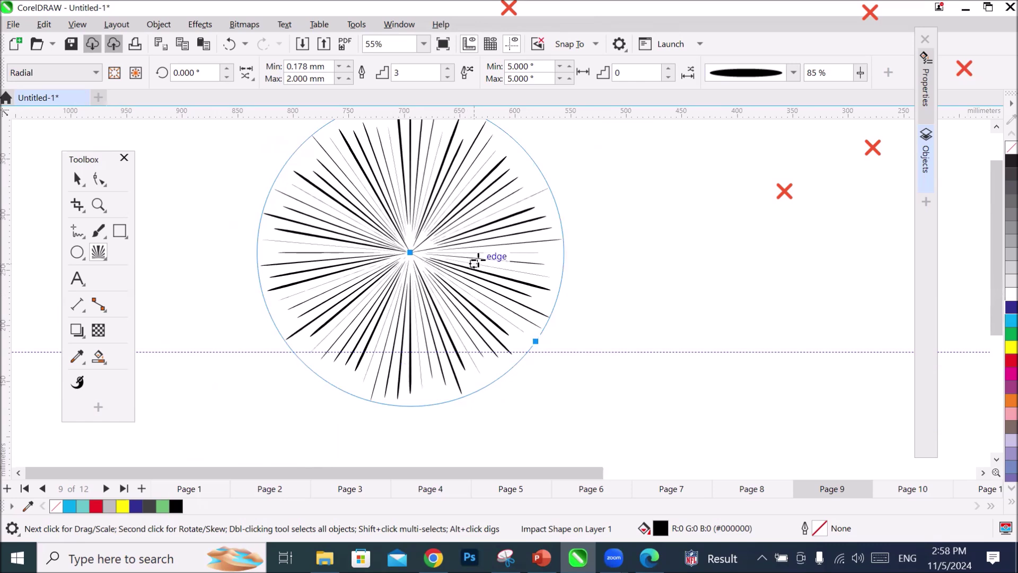
pyautogui.scroll(-1, 479, 258)
pyautogui.press('space')
pyautogui.moveTo(406, 247); pyautogui.dragTo(183, 250)
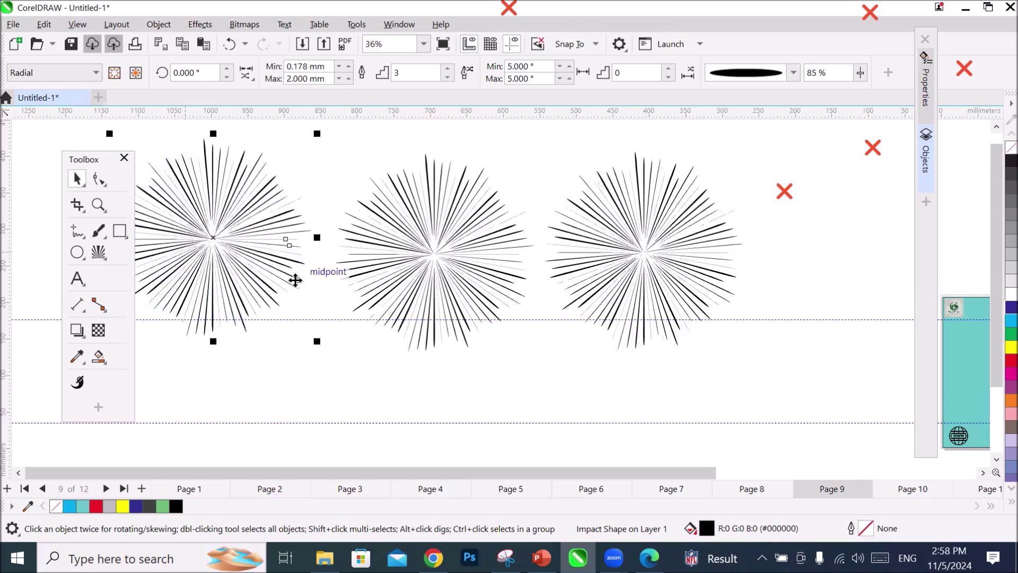
pyautogui.scroll(-5, 326, 259)
pyautogui.moveTo(444, 268); pyautogui.dragTo(511, 214)
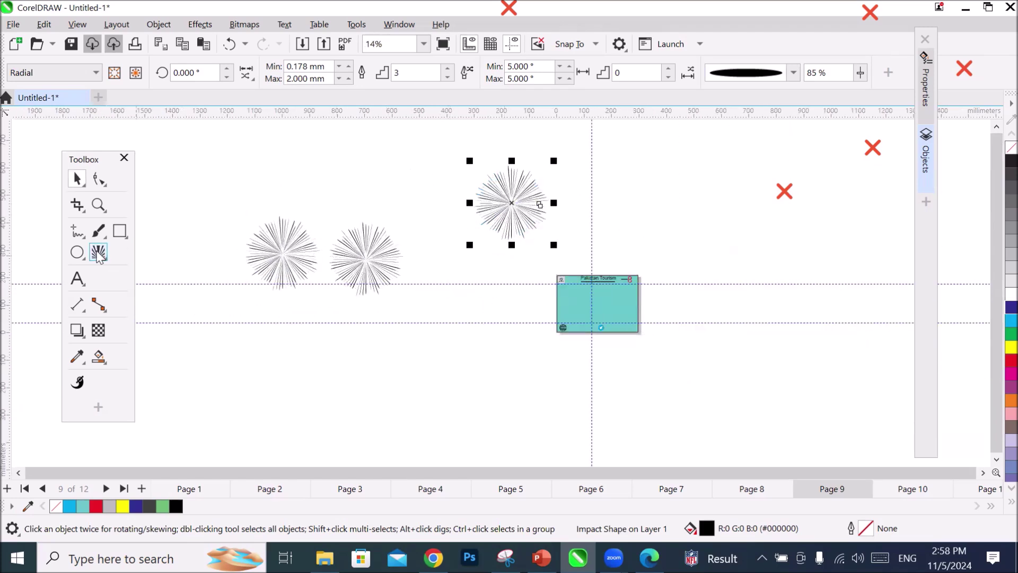
# Draw an ellipse about 399 by 388 mm beside the page, beneath the separated burst, and undo any extra shape.
pyautogui.click(77, 252)
pyautogui.moveTo(442, 259); pyautogui.dragTo(551, 365)
pyautogui.moveTo(514, 217); pyautogui.dragTo(492, 240)
pyautogui.hotkey('ctrl', 'z')
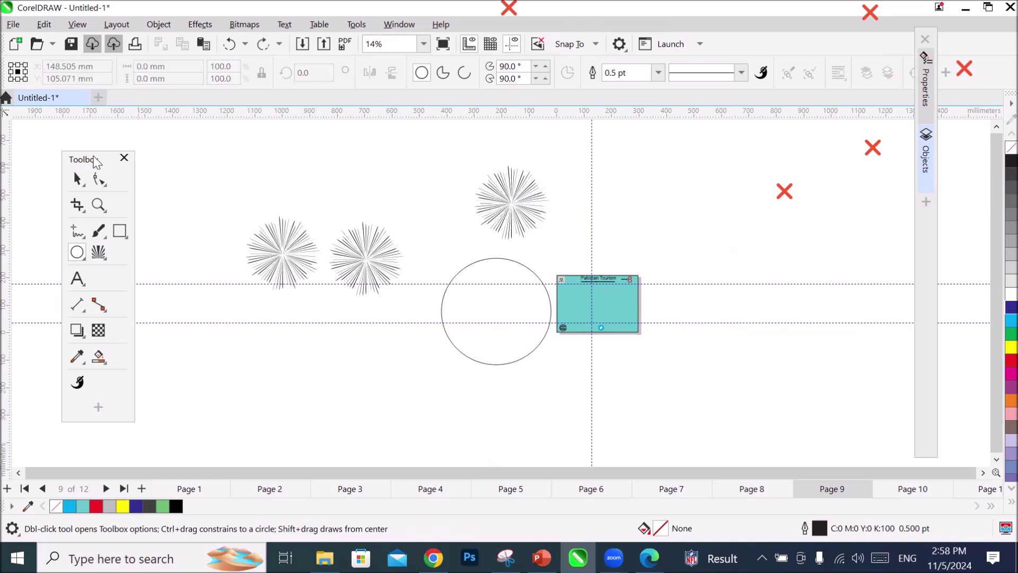
# Move the separated burst onto the top of the circle and place its rotation centre at the circle's centre.
pyautogui.click(76, 180)
pyautogui.moveTo(485, 208); pyautogui.dragTo(492, 219)
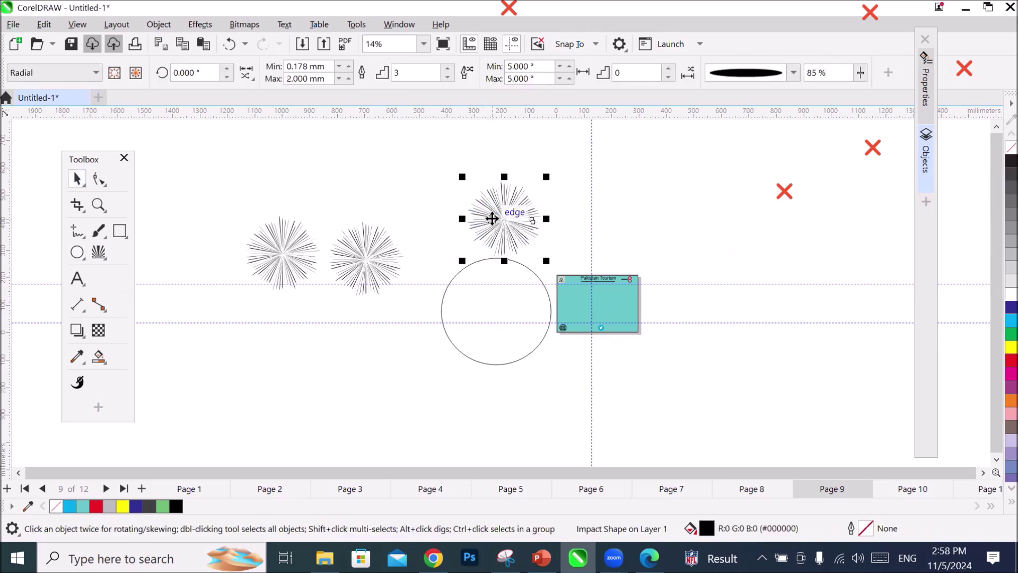
pyautogui.click(492, 219)
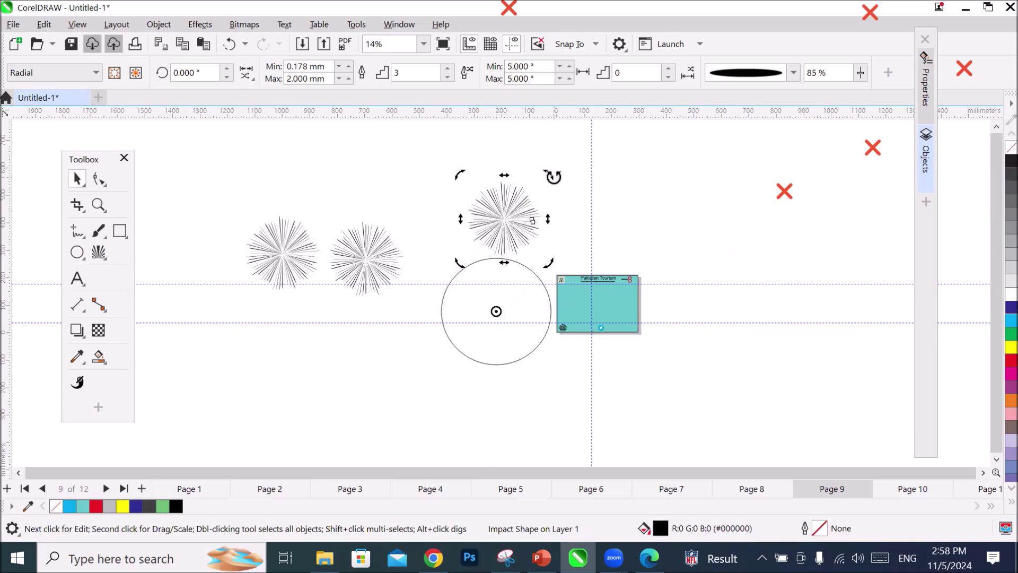
# Rotate a copy of the burst clockwise around the circle's centre and repeat it six times to complete a ring.
pyautogui.moveTo(553, 176); pyautogui.dragTo(648, 239)
pyautogui.hotkey('ctrl', 'r')
pyautogui.hotkey('ctrl', 'r')
pyautogui.hotkey('ctrl', 'r')
pyautogui.hotkey('ctrl', 'r')
pyautogui.hotkey('ctrl', 'r')
pyautogui.hotkey('ctrl', 'r')
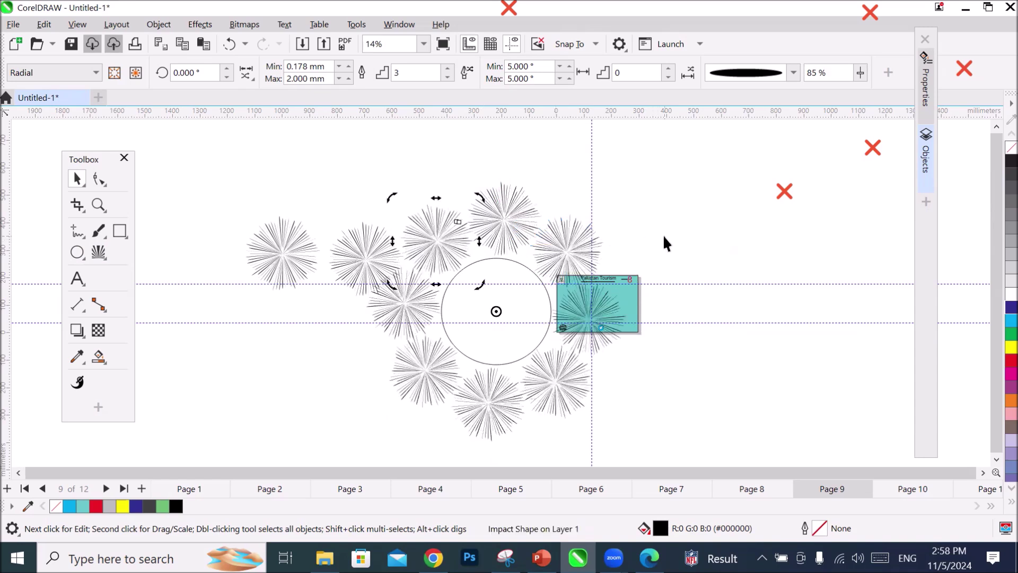
# Fill the circle inside the ring of bursts with dark blue.
pyautogui.click(730, 311)
pyautogui.click(519, 336)
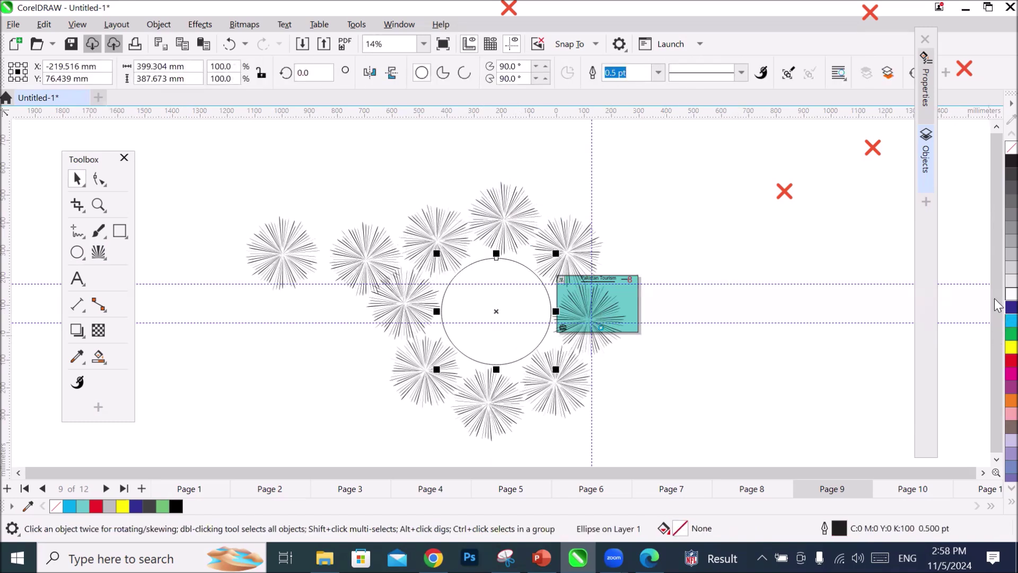
pyautogui.click(1012, 307)
pyautogui.click(757, 371)
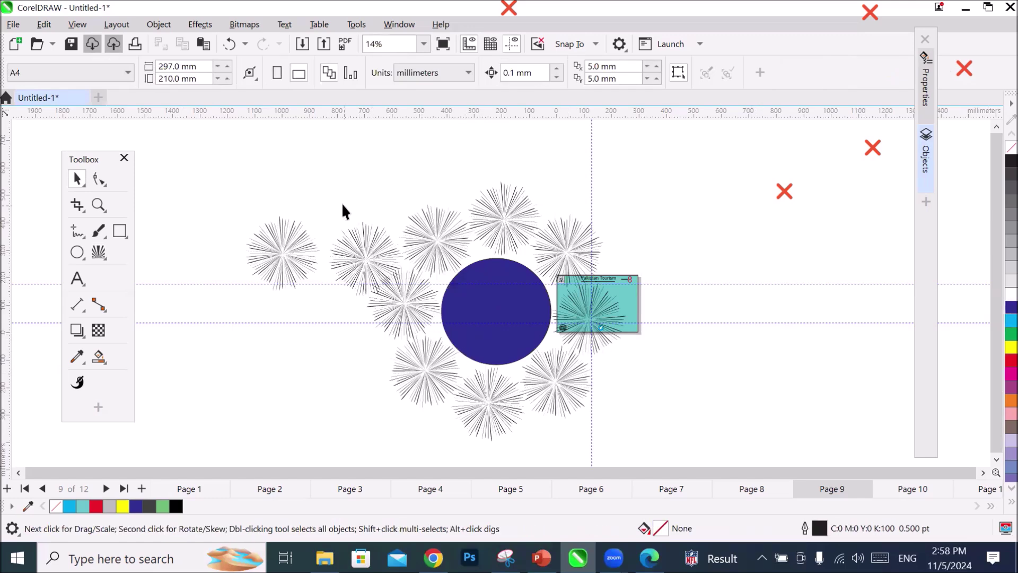
# Delete the four bursts on the circle's left side, keeping the separate burst farthest from the circle.
pyautogui.moveTo(343, 217); pyautogui.dragTo(557, 401)
pyautogui.moveTo(648, 432); pyautogui.dragTo(502, 443)
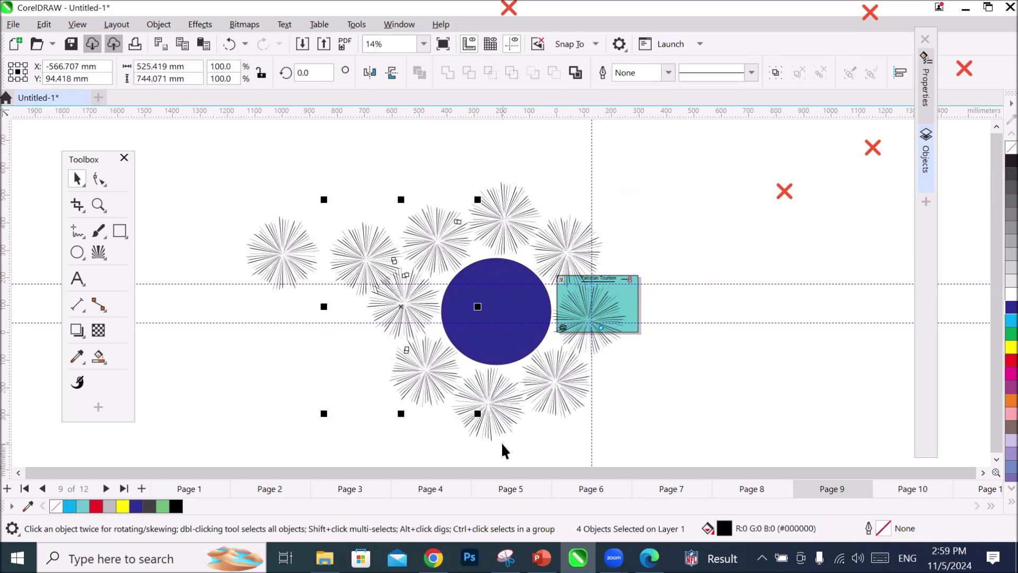
pyautogui.press('Delete')
# Turn off random start points and random end points for the separate burst far left of the circle.
pyautogui.click(285, 254)
pyautogui.scroll(4, 237, 218)
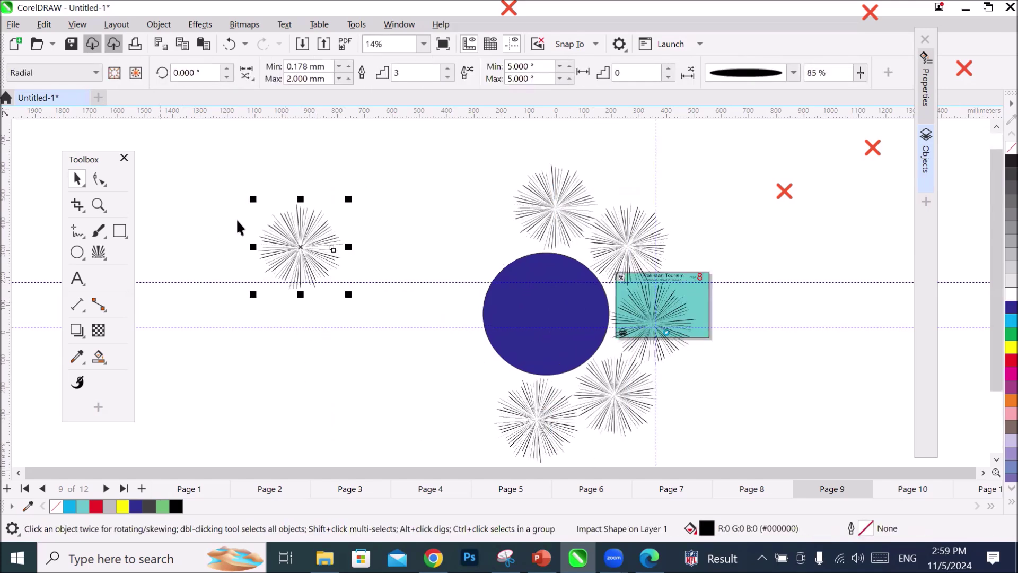
pyautogui.scroll(1, 232, 157)
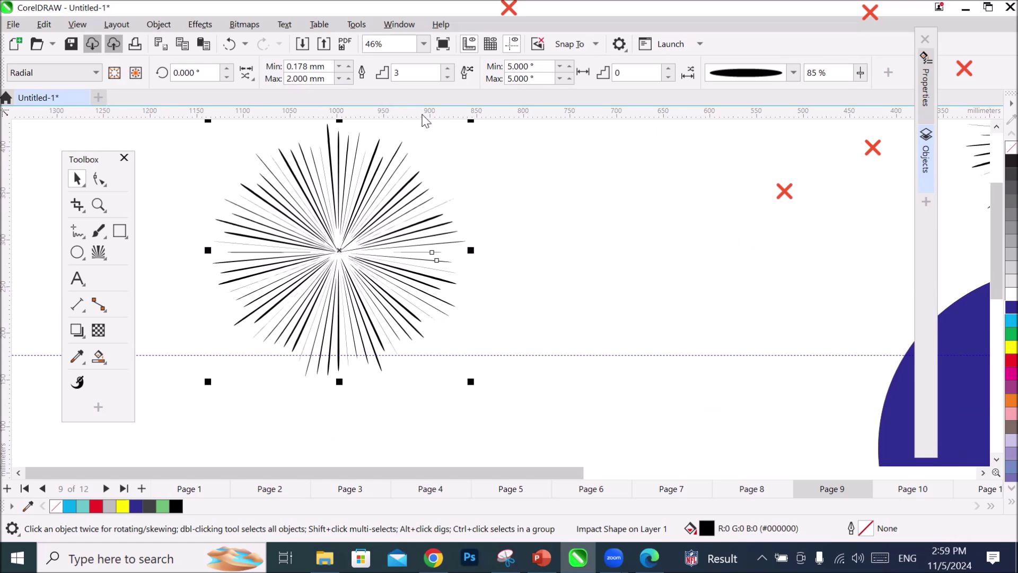
pyautogui.scroll(2, 359, 172)
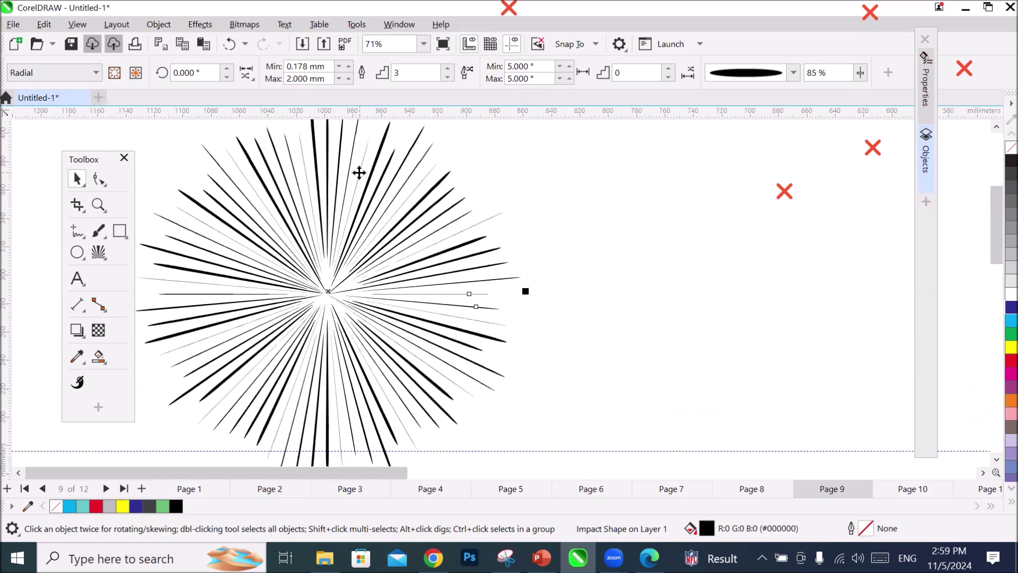
pyautogui.scroll(1, 358, 171)
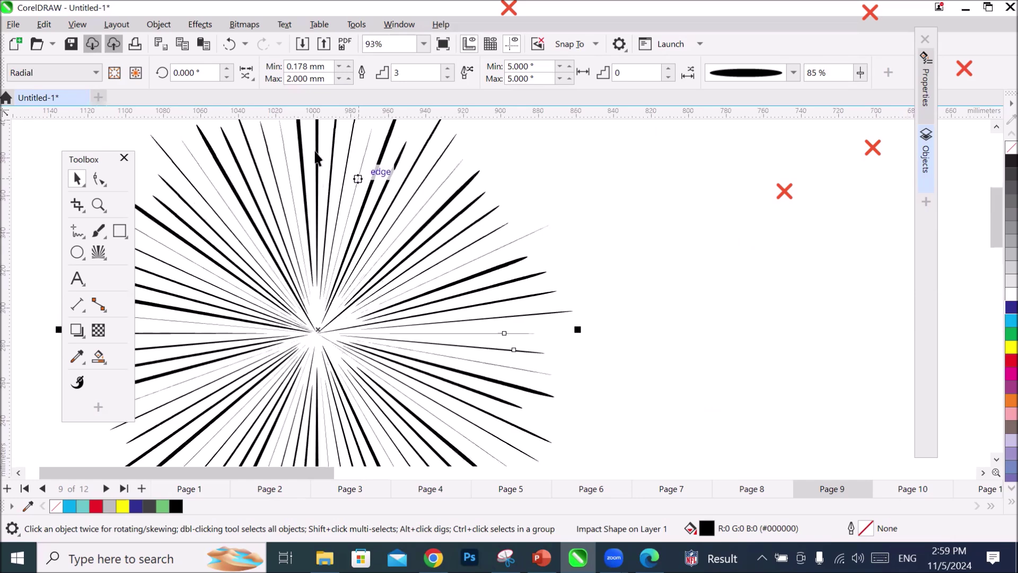
pyautogui.click(248, 76)
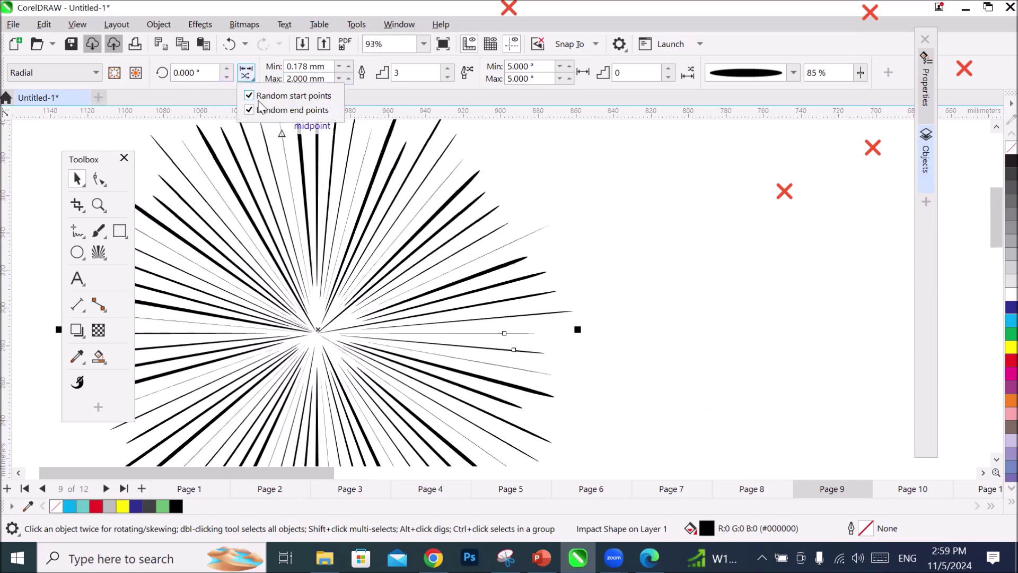
pyautogui.click(249, 95)
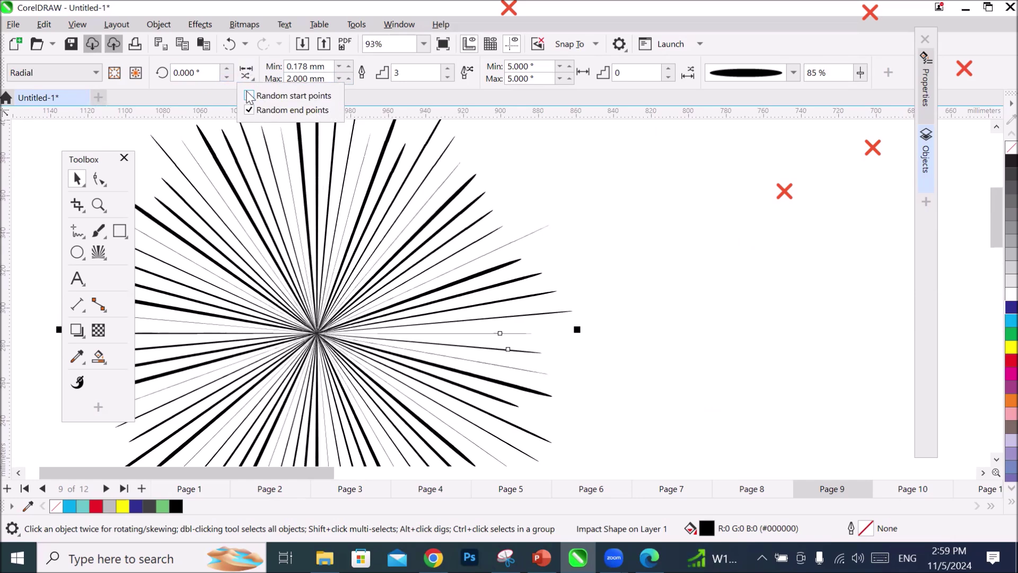
pyautogui.click(249, 95)
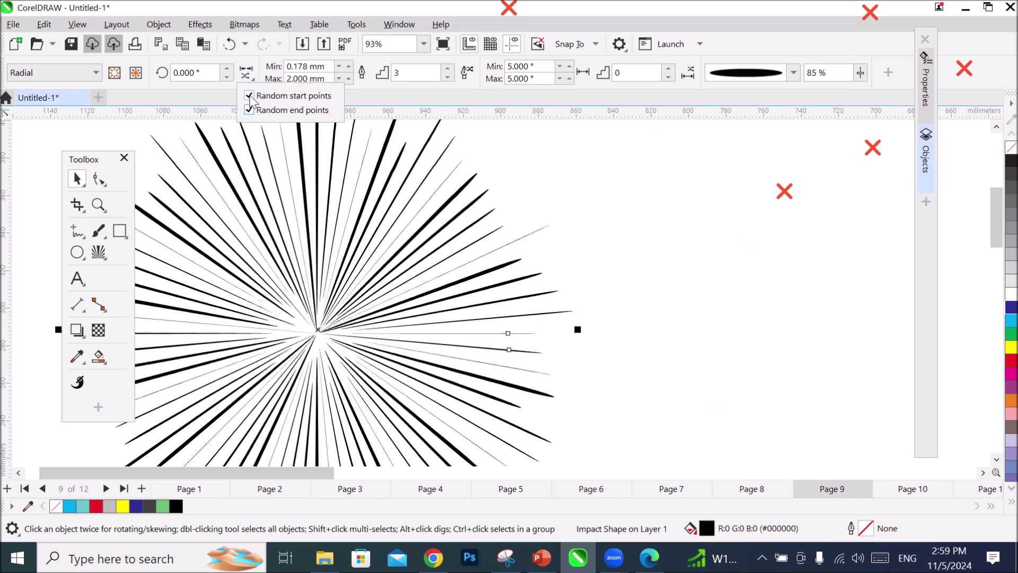
pyautogui.click(249, 96)
pyautogui.click(250, 110)
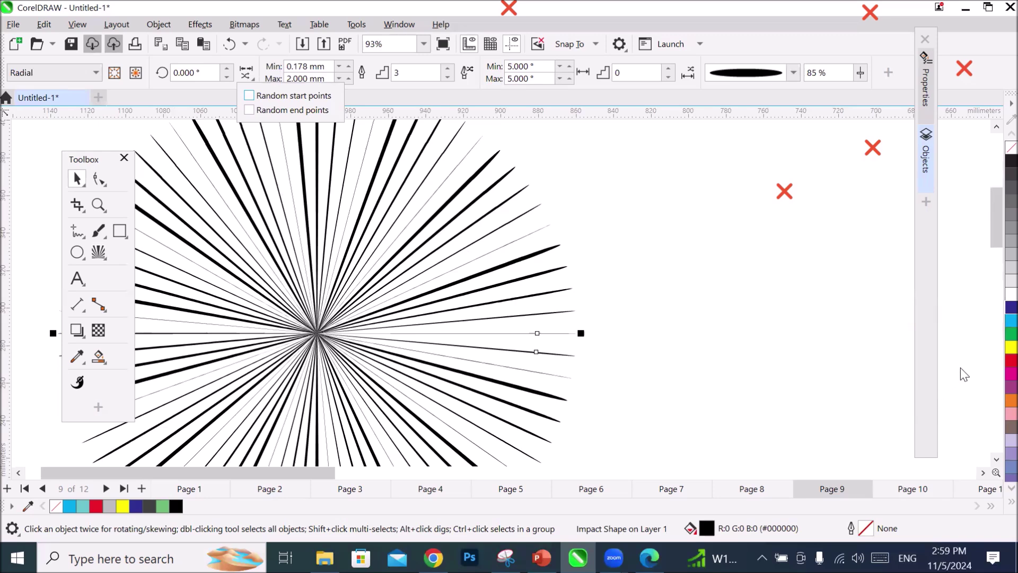
# Recolour the separate burst's lines red (C:0 M:100 Y:100 K:0).
pyautogui.click(994, 361)
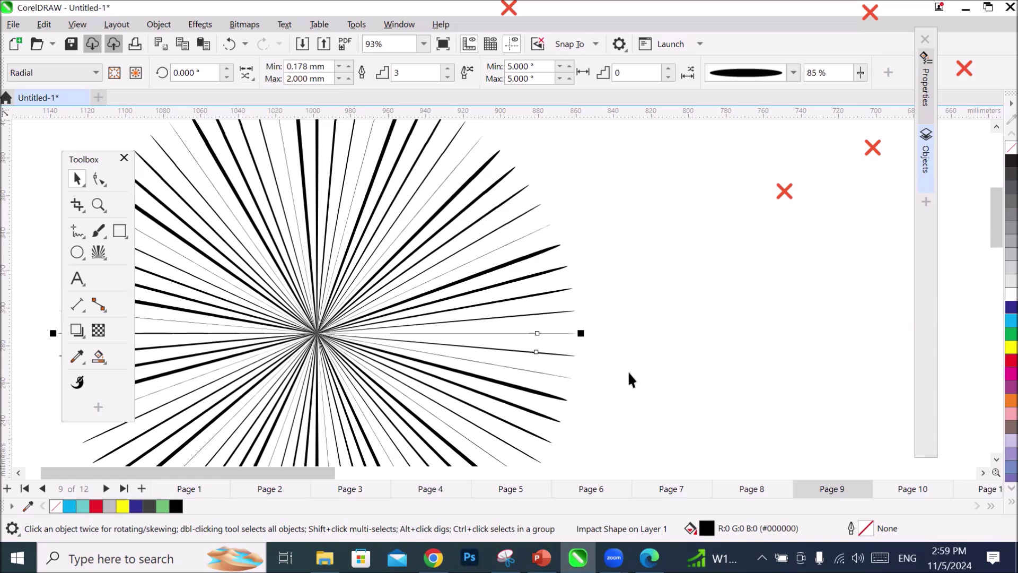
pyautogui.scroll(5, 456, 326)
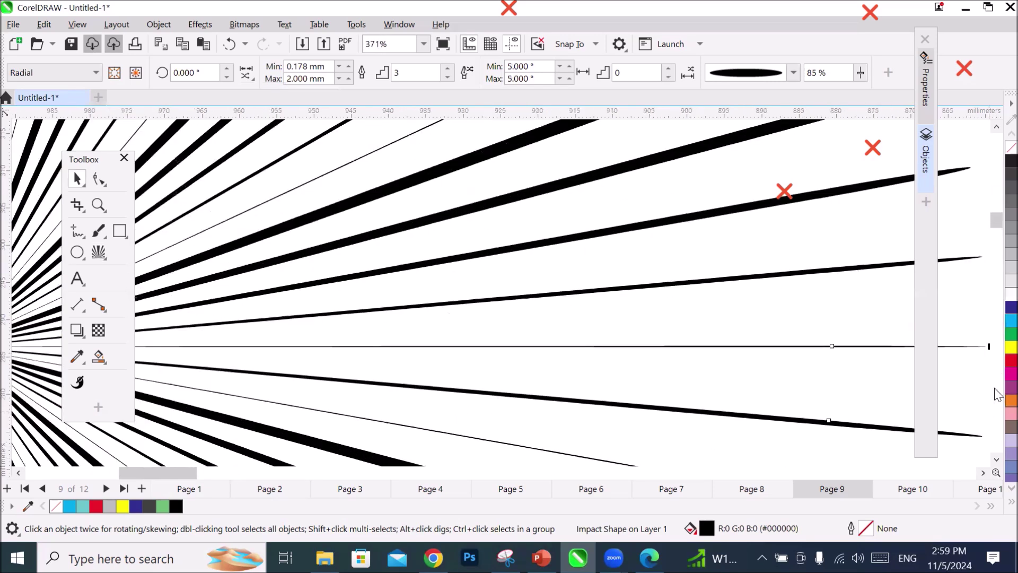
pyautogui.click(1007, 359)
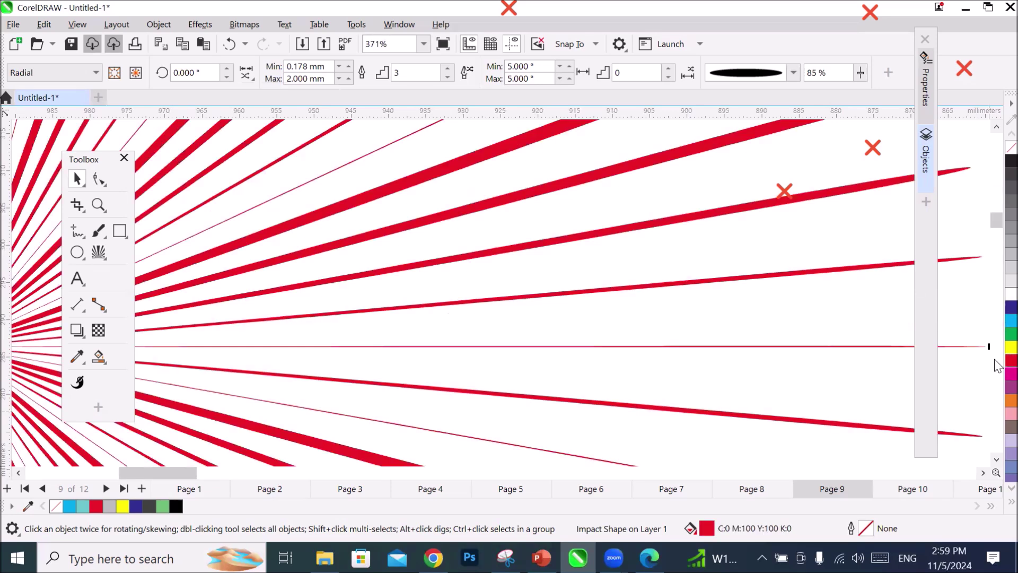
pyautogui.scroll(-2, 555, 350)
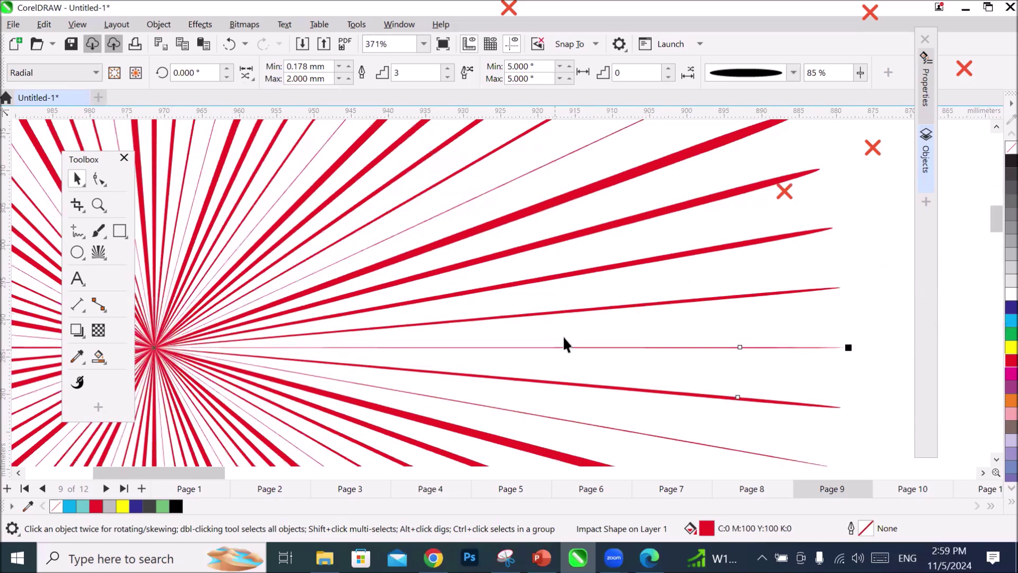
pyautogui.scroll(-3, 562, 336)
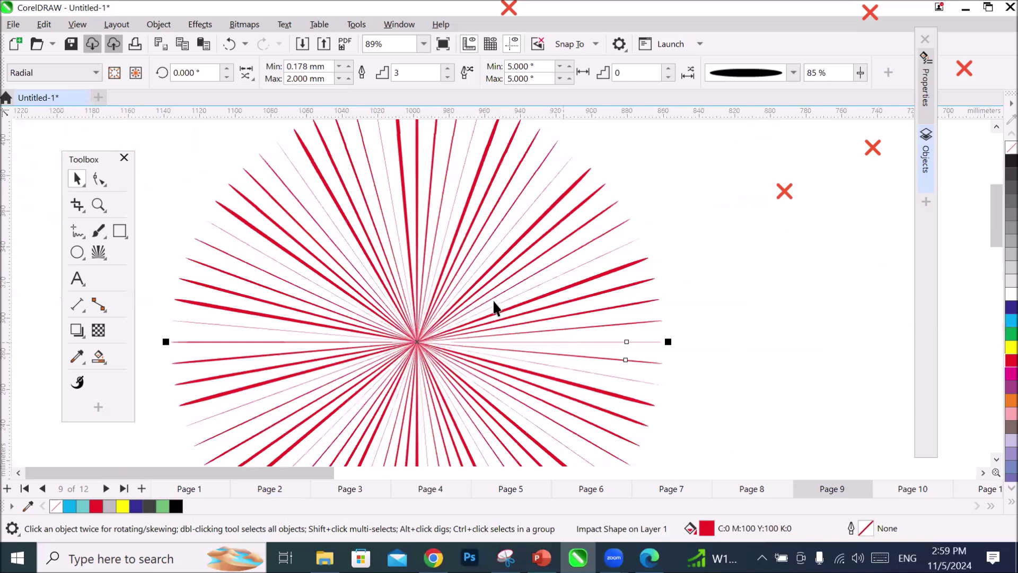
# Increase the red burst's width steps gradually to 12.
pyautogui.click(444, 73)
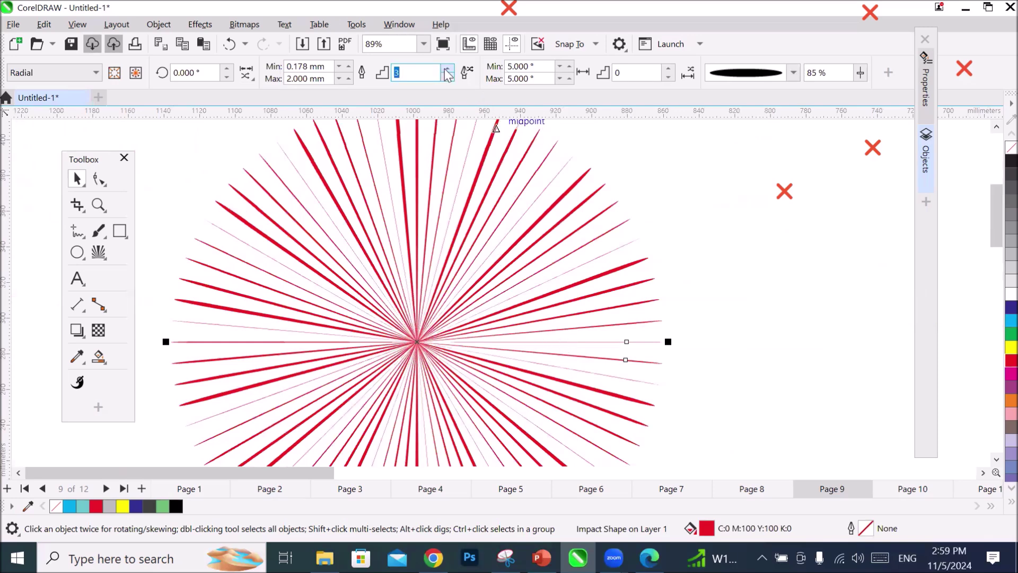
pyautogui.write('4')
pyautogui.click(449, 74)
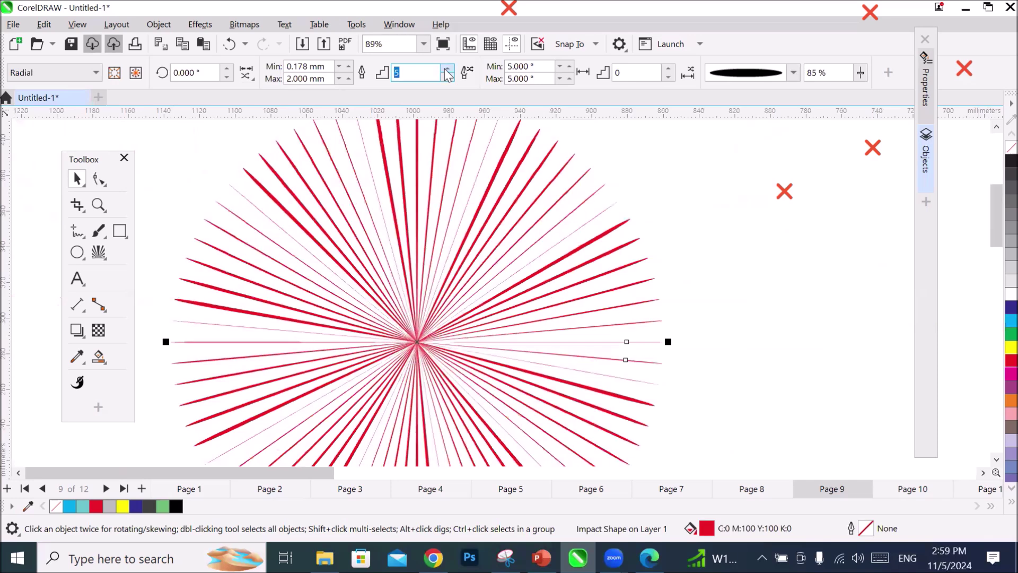
pyautogui.write('6')
pyautogui.click(448, 75)
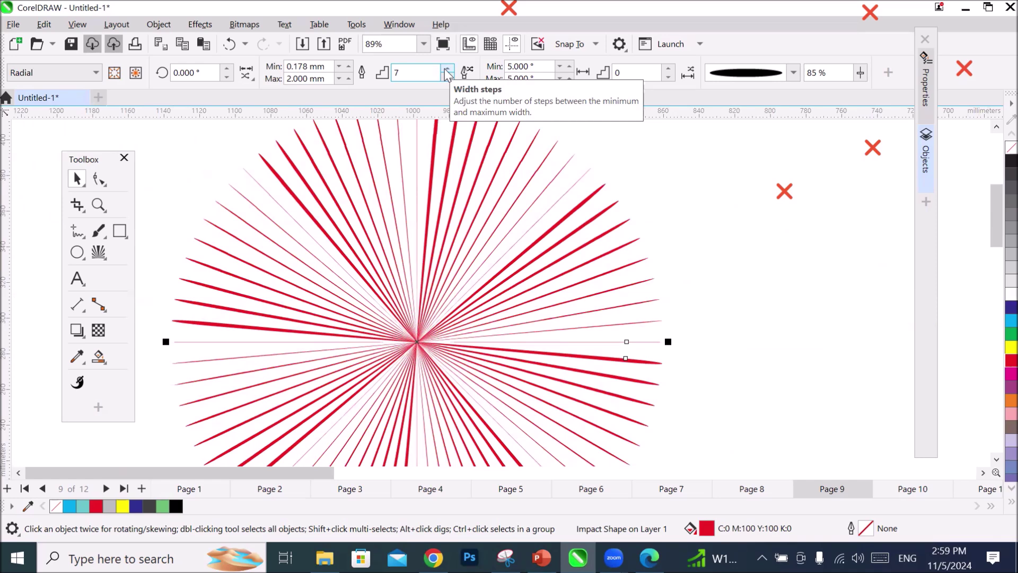
pyautogui.click(448, 69)
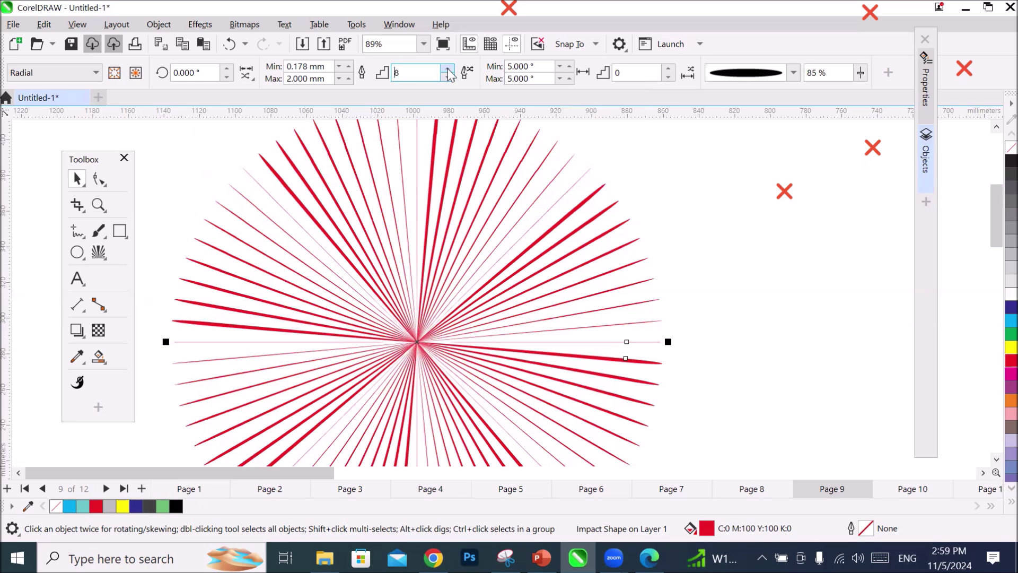
pyautogui.click(448, 69)
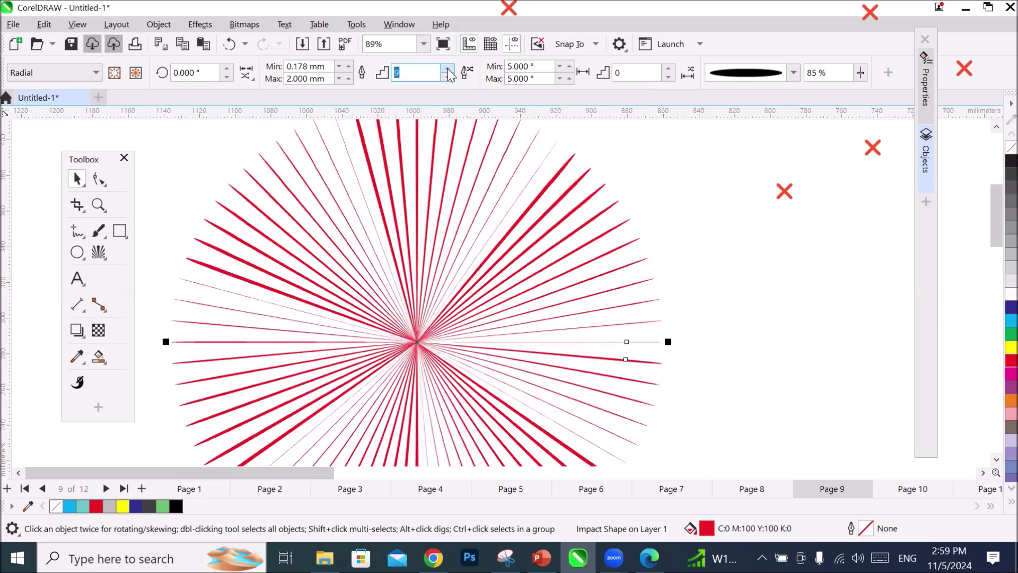
pyautogui.click(448, 69)
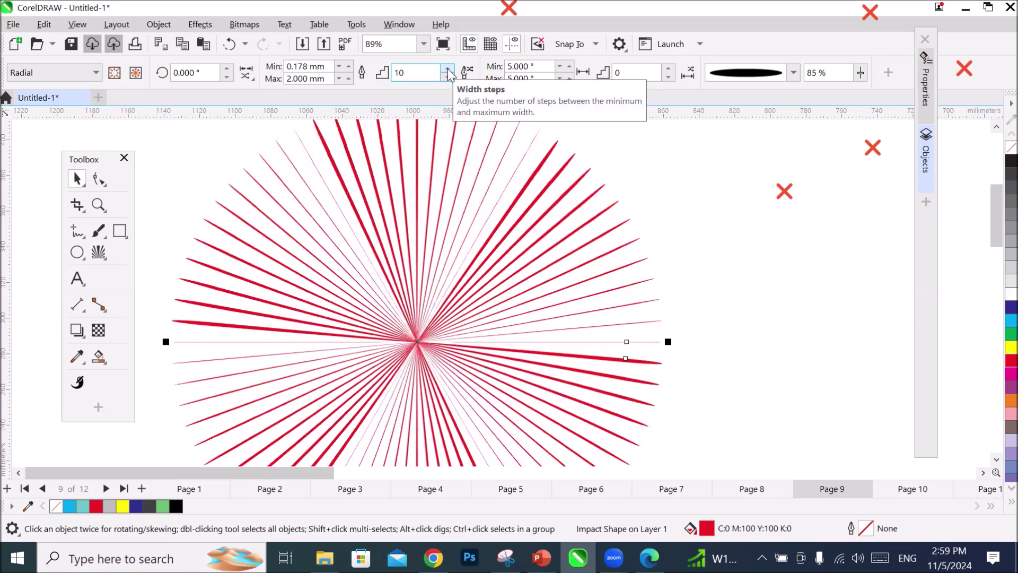
pyautogui.click(448, 69)
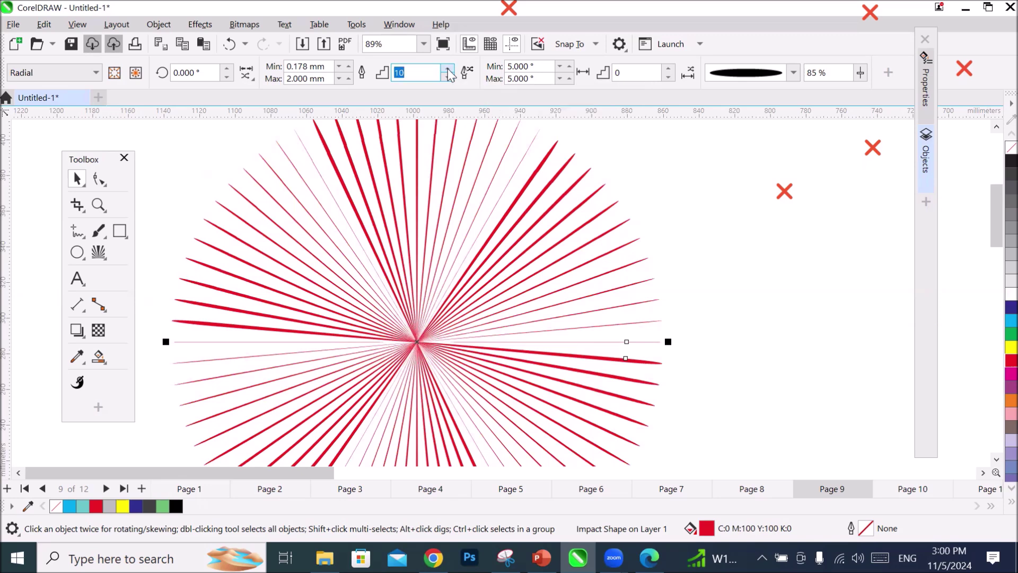
pyautogui.click(448, 70)
pyautogui.click(448, 69)
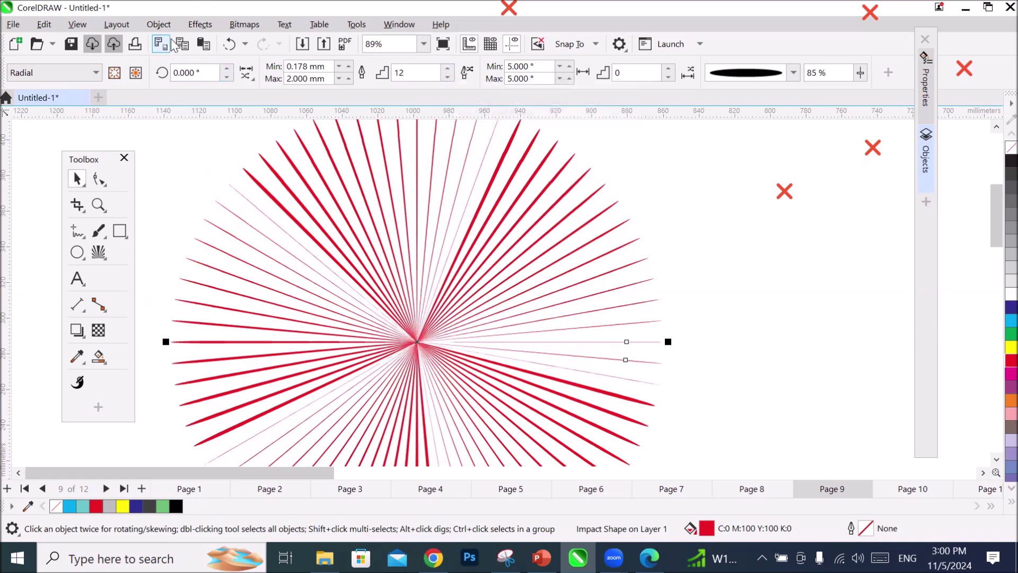
# Open the Glyphs collection and change its font to Webdings.
pyautogui.click(285, 25)
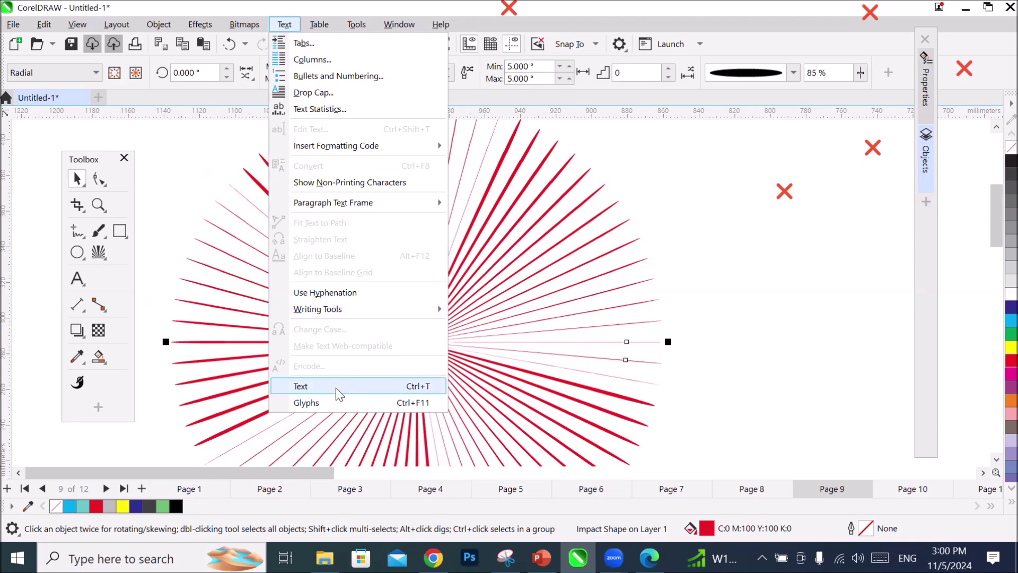
pyautogui.click(361, 403)
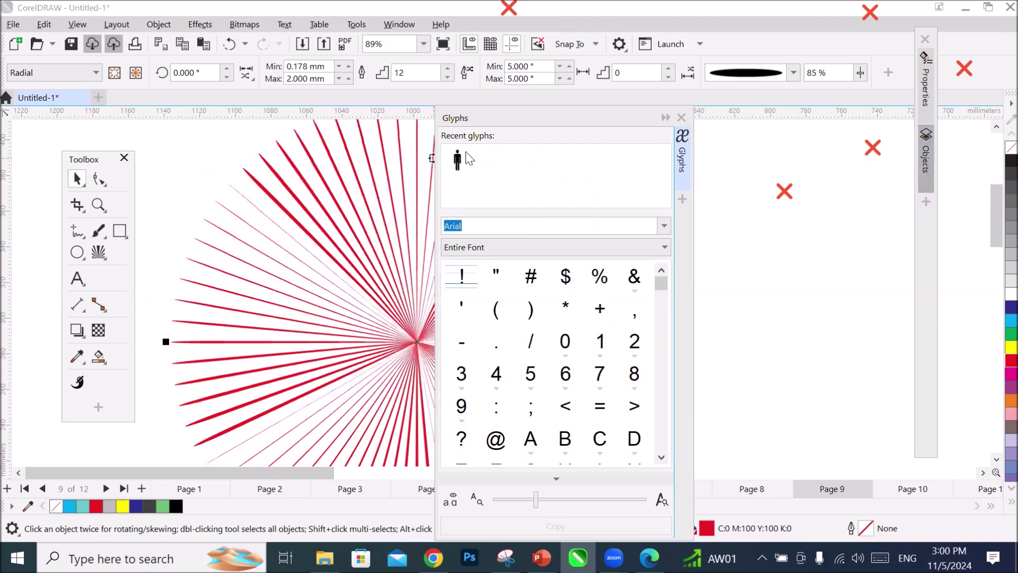
pyautogui.click(663, 223)
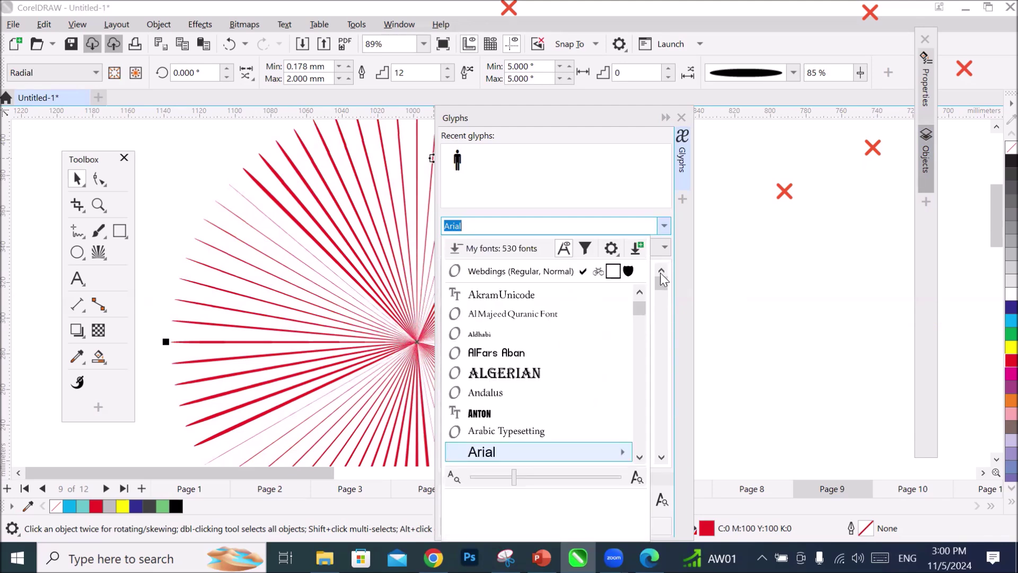
pyautogui.moveTo(641, 306); pyautogui.dragTo(624, 444)
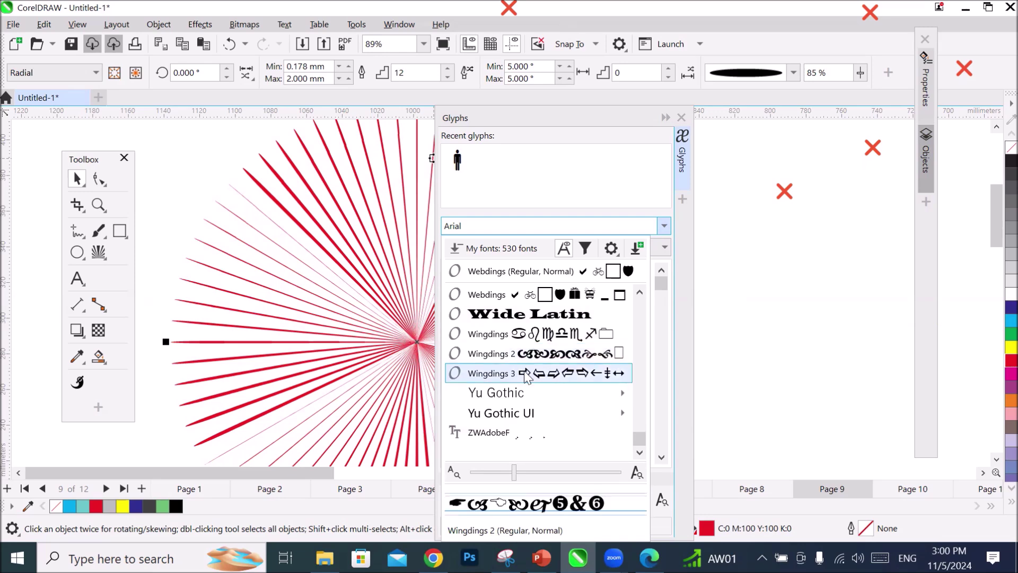
pyautogui.click(499, 296)
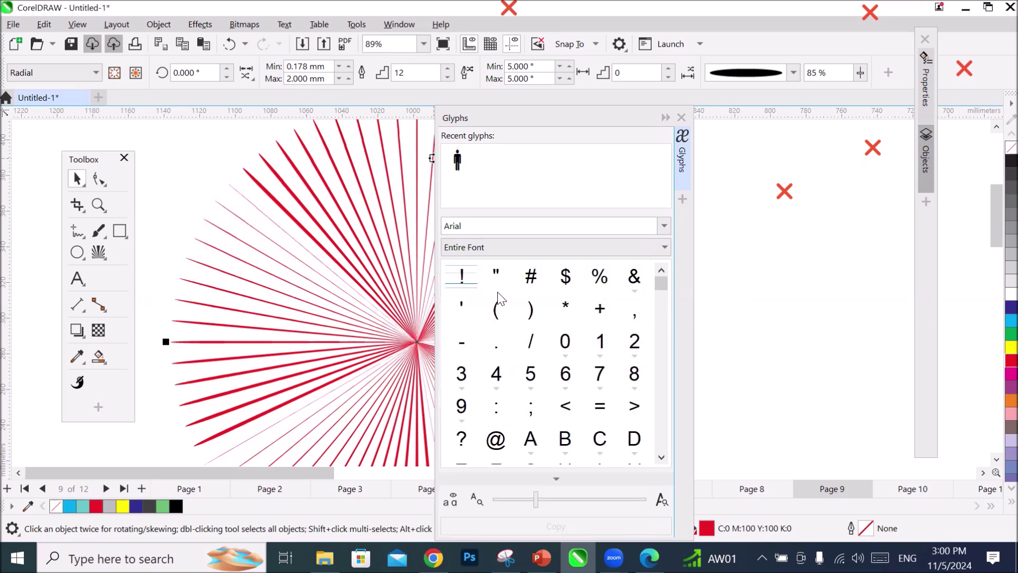
# Place the Webdings glyph of a man in a hat and coat on the burst, about 140 by 116 mm, and collapse the glyph browser.
pyautogui.moveTo(667, 292); pyautogui.dragTo(673, 369)
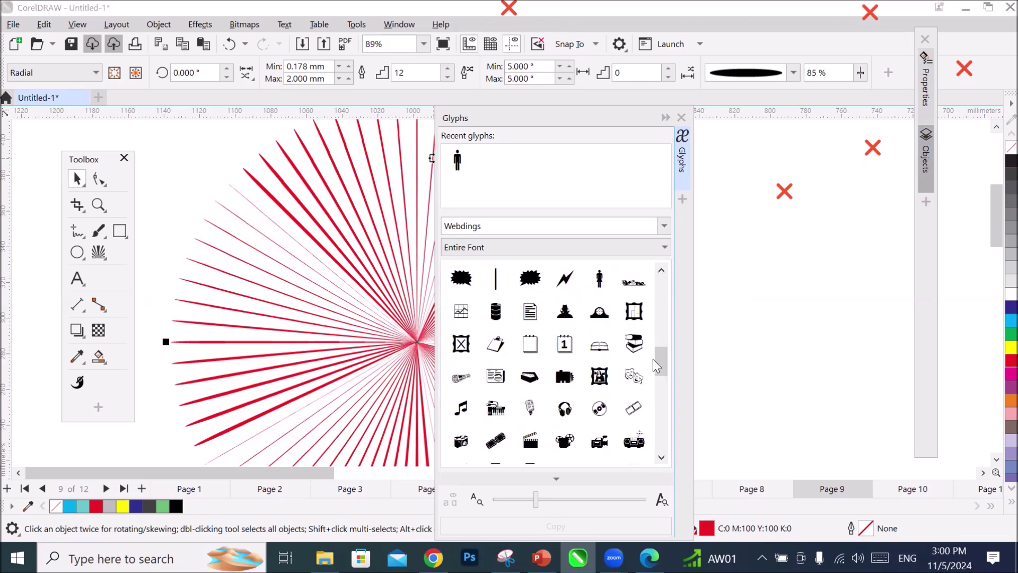
pyautogui.click(565, 319)
pyautogui.moveTo(565, 318); pyautogui.dragTo(431, 413)
pyautogui.click(665, 119)
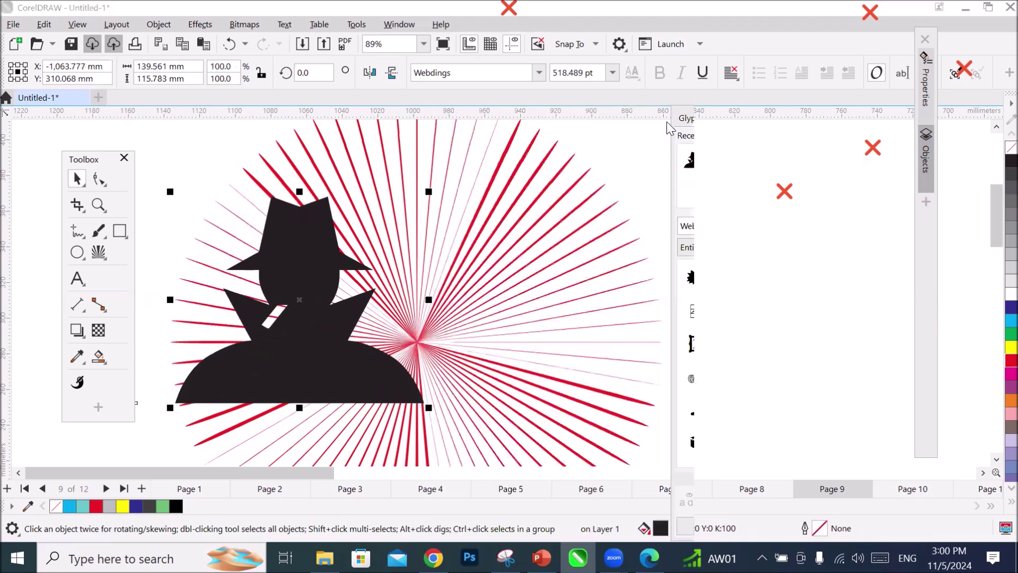
# Move the hatted figure to the middle of the red burst and convert it to curves.
pyautogui.moveTo(308, 346); pyautogui.dragTo(432, 370)
pyautogui.rightClick(431, 369)
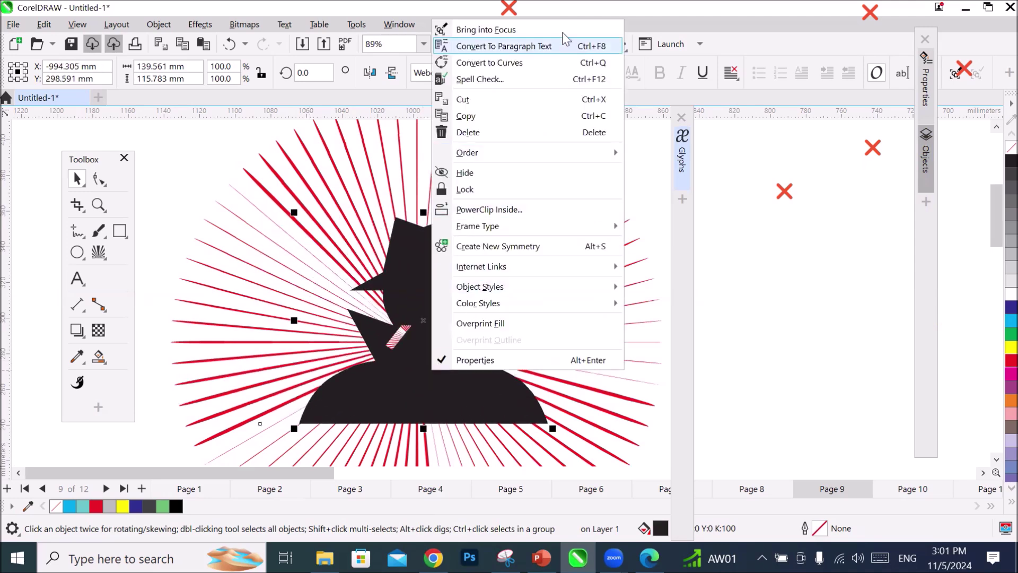
pyautogui.click(552, 64)
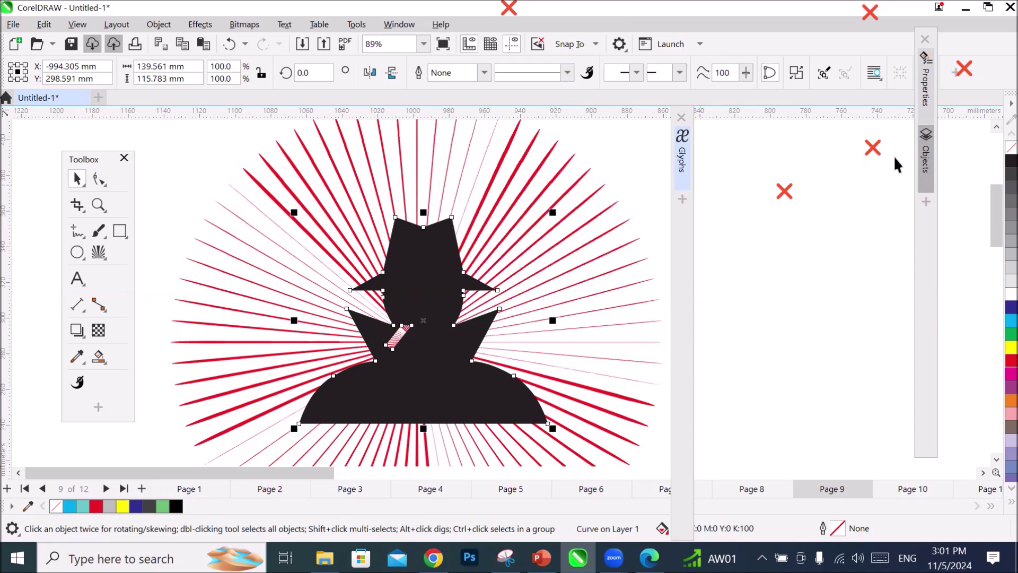
# Close the glyph browser and restack the hatted figure directly beneath the red impact shape on Page 9's Layer 1.
pyautogui.click(681, 117)
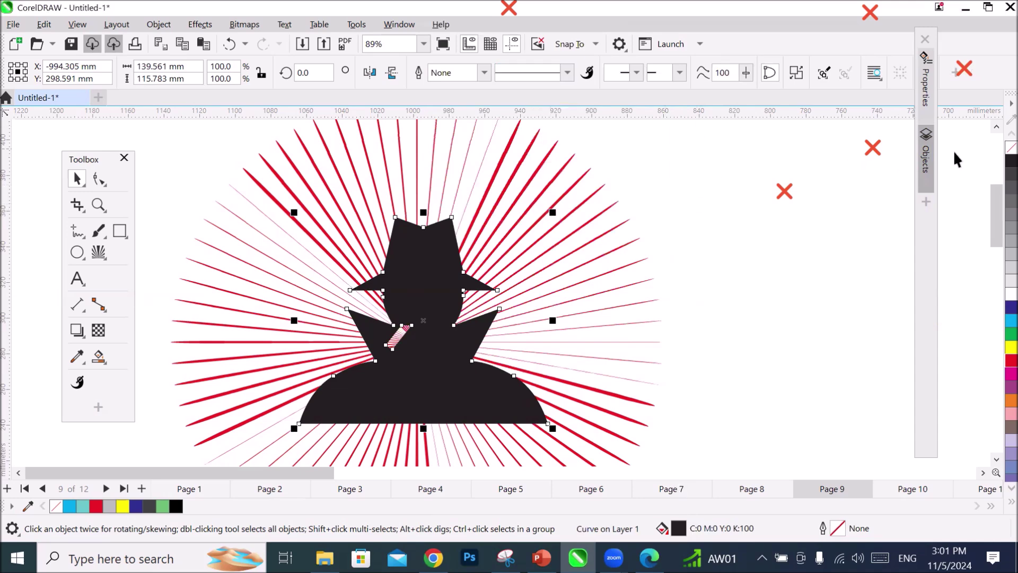
pyautogui.click(925, 159)
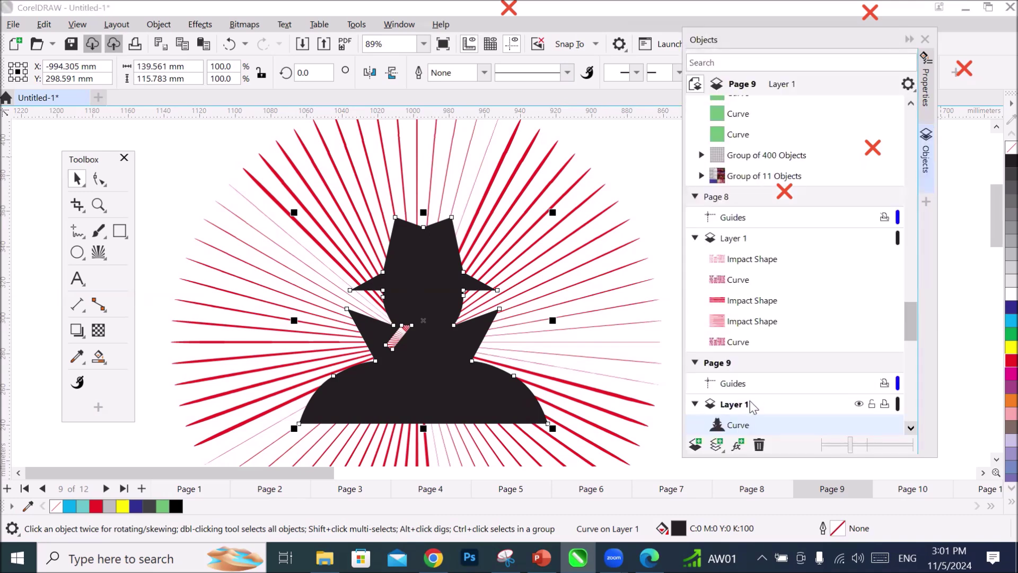
pyautogui.click(911, 428)
pyautogui.scroll(-2, 911, 427)
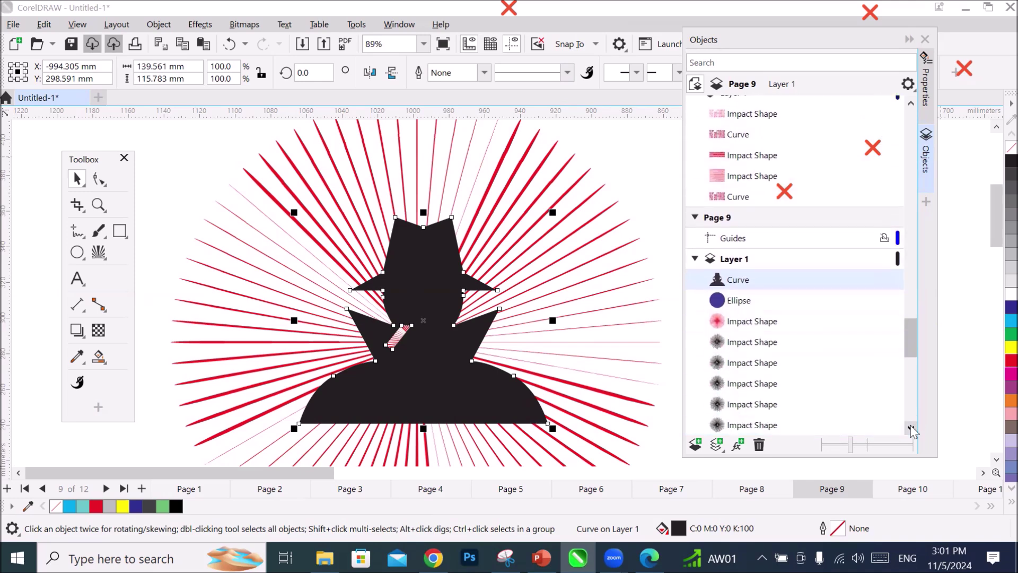
pyautogui.click(770, 322)
pyautogui.click(881, 321)
pyautogui.click(882, 322)
pyautogui.moveTo(731, 286)
pyautogui.mouseDown()
pyautogui.moveTo(740, 280)
pyautogui.moveTo(742, 331)
pyautogui.mouseUp()
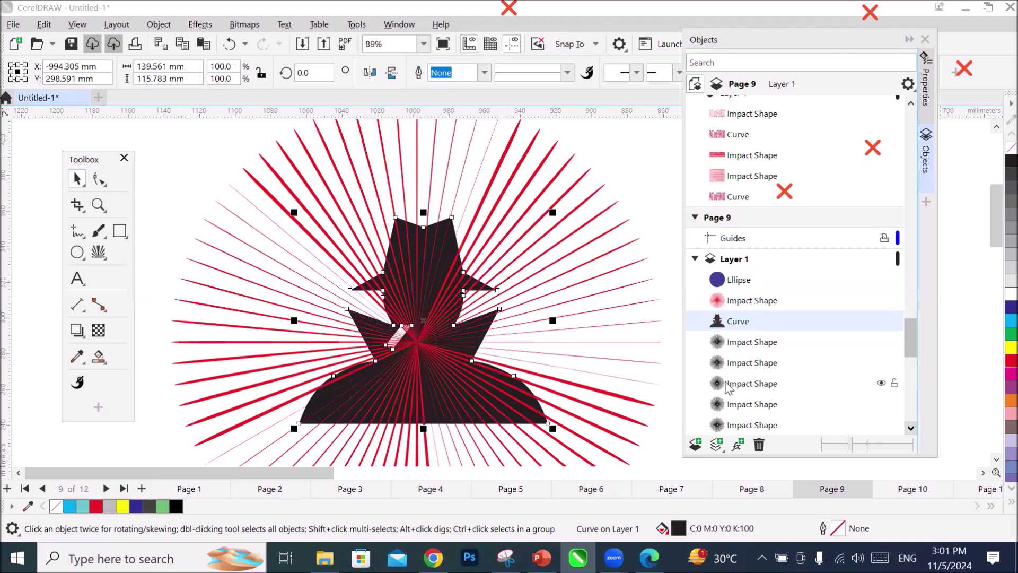
# Duplicate the red burst together with its hatted figure, placing the copy about 305 mm to the right of the original pair.
pyautogui.scroll(3, 488, 387)
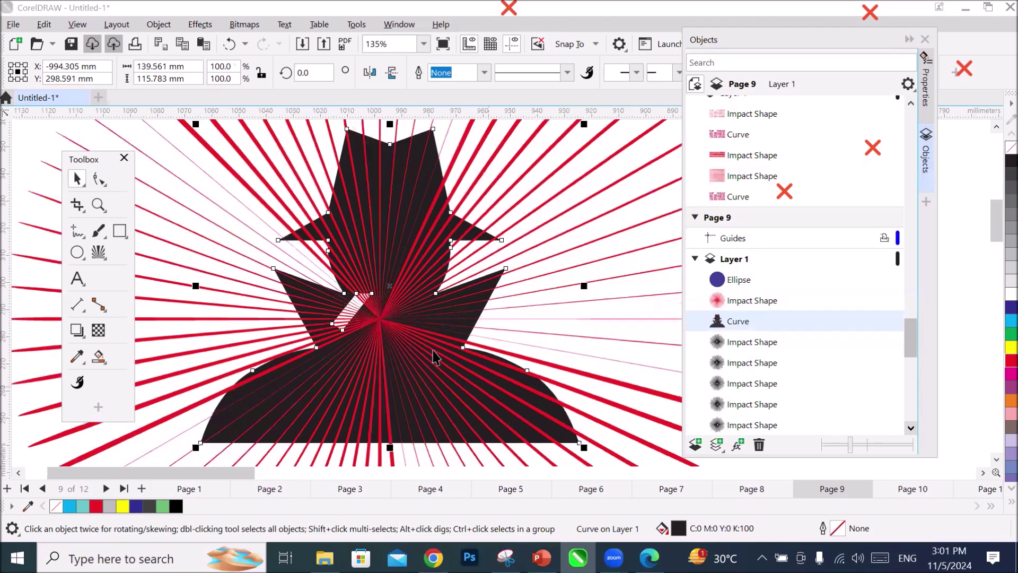
pyautogui.scroll(2, 432, 353)
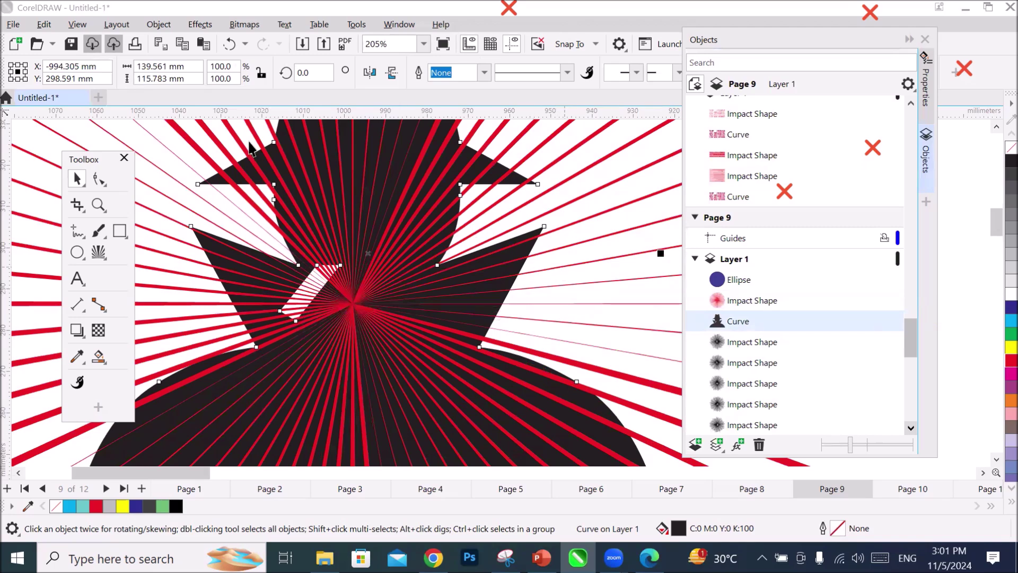
pyautogui.scroll(-3, 661, 261)
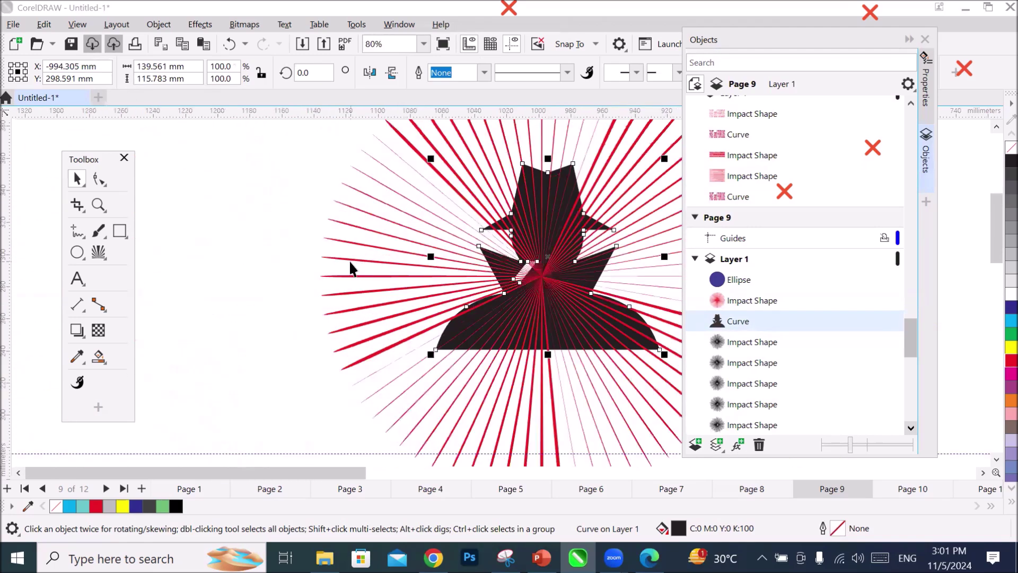
pyautogui.click(344, 257)
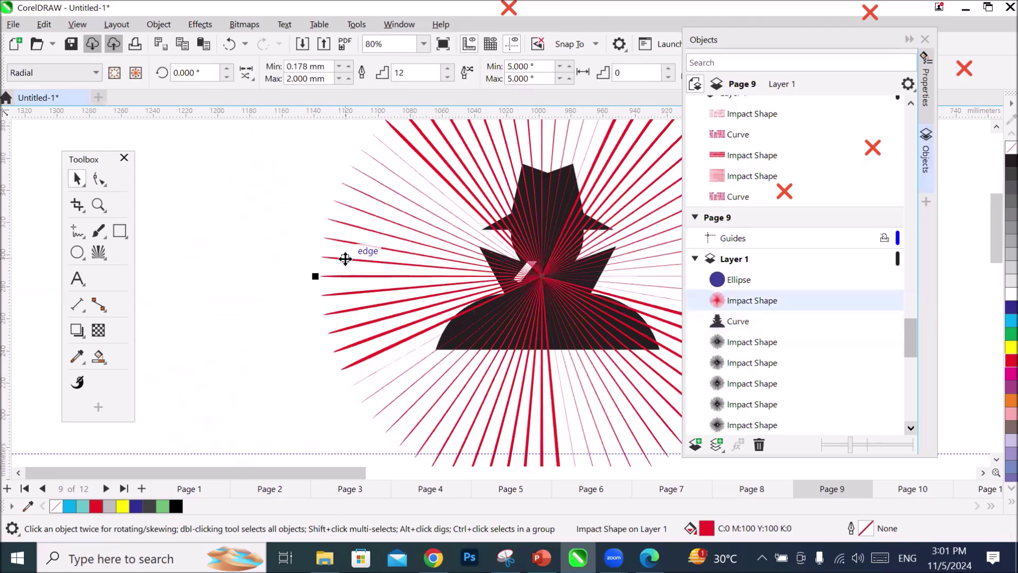
pyautogui.scroll(2, 626, 269)
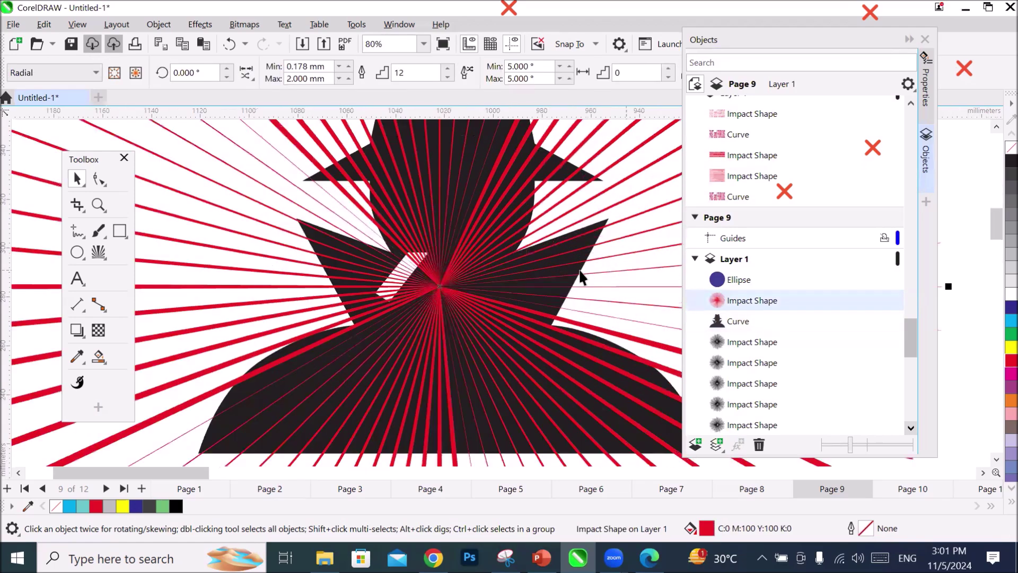
pyautogui.scroll(4, 581, 276)
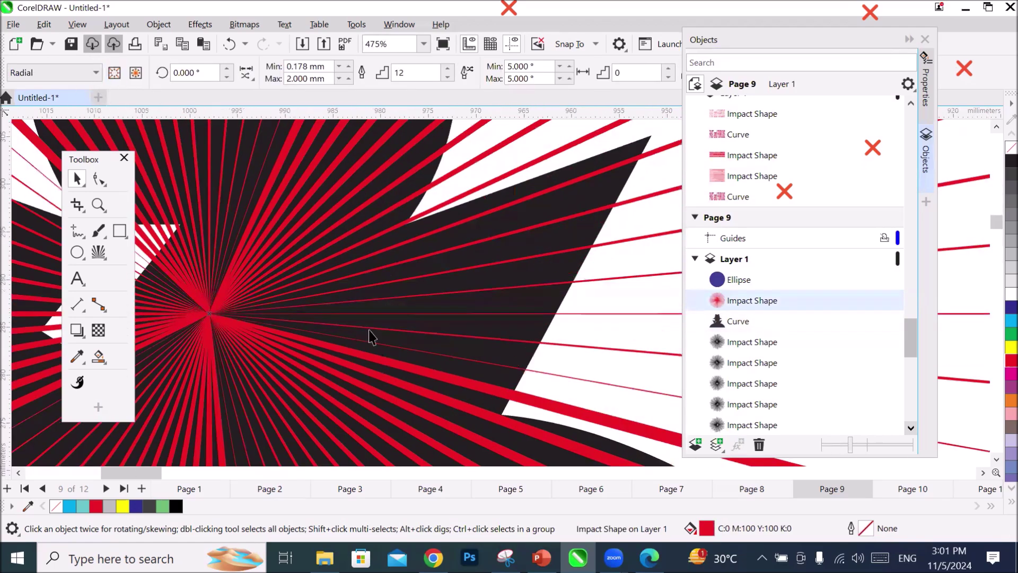
pyautogui.scroll(-5, 371, 332)
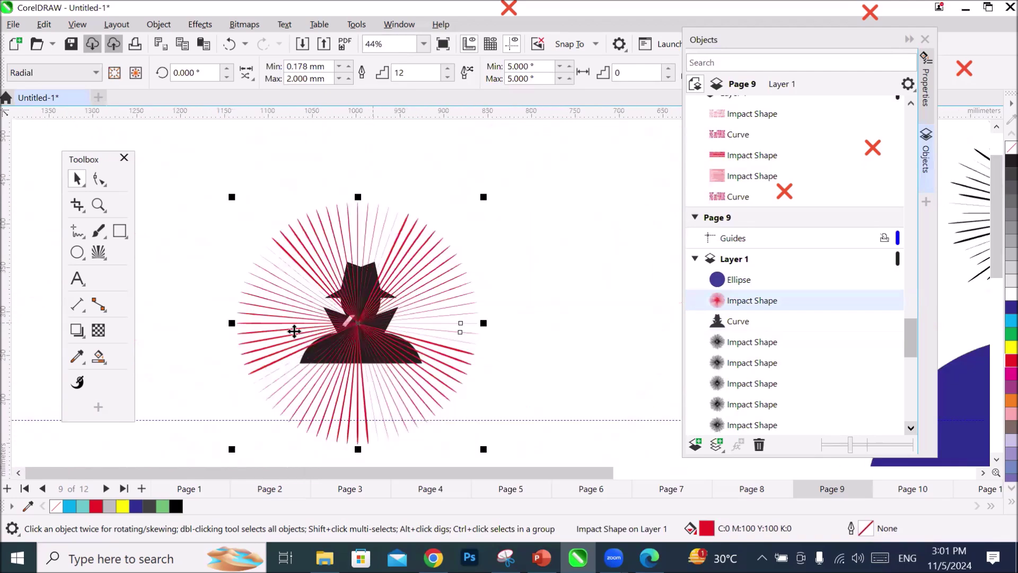
pyautogui.moveTo(170, 190); pyautogui.dragTo(527, 425)
pyautogui.moveTo(407, 326); pyautogui.dragTo(671, 339)
pyautogui.scroll(-2, 335, 260)
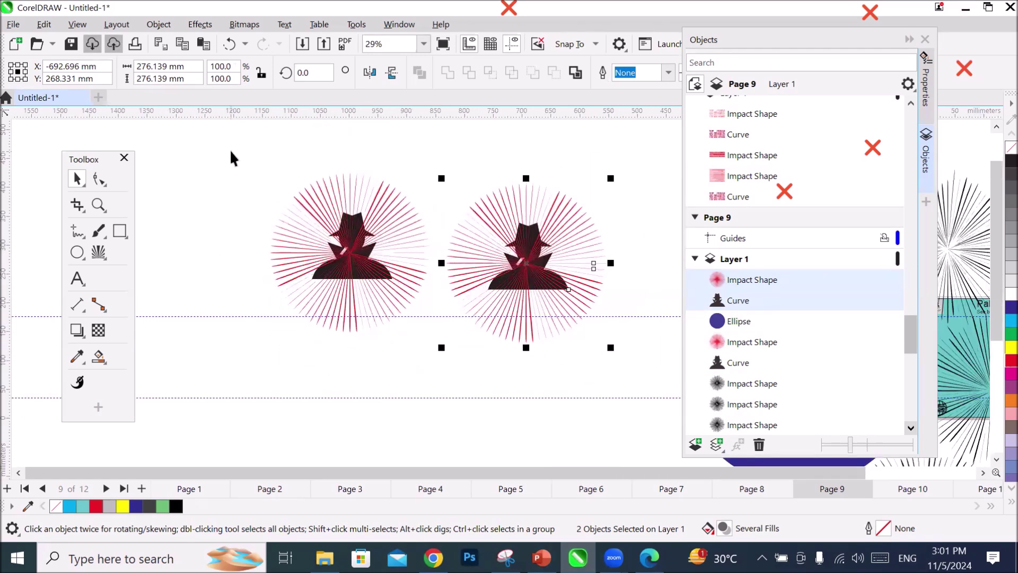
pyautogui.moveTo(231, 151); pyautogui.dragTo(329, 314)
pyautogui.moveTo(411, 361); pyautogui.dragTo(431, 349)
pyautogui.click(204, 243)
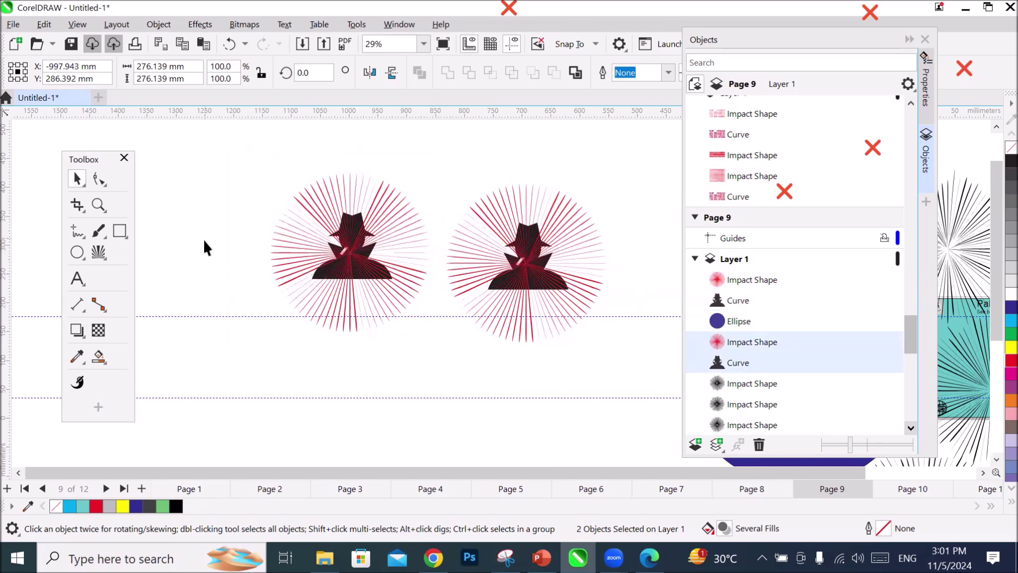
# Use the black hatted figure as the inner boundary of the original red burst.
pyautogui.scroll(1, 418, 313)
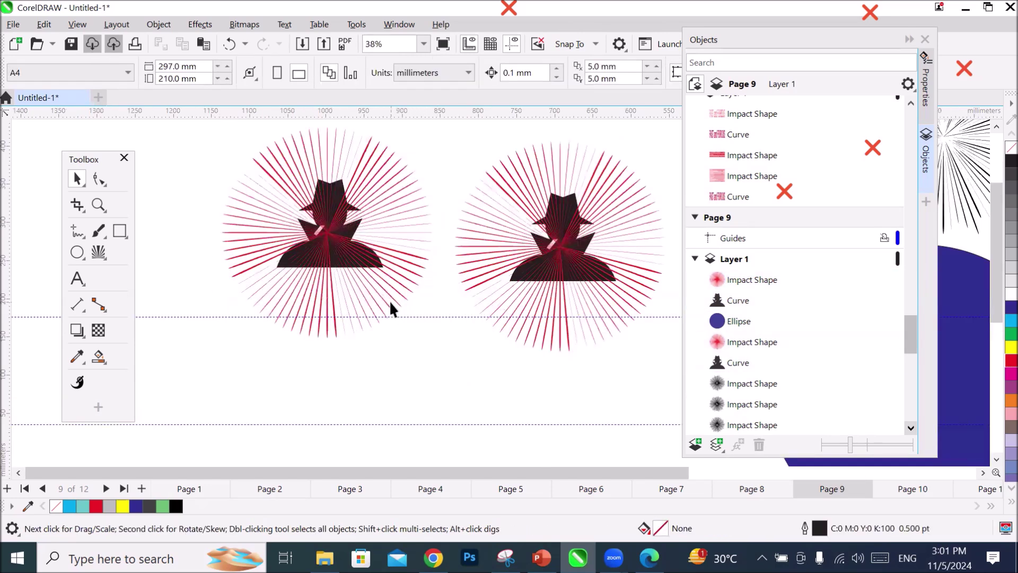
pyautogui.click(390, 298)
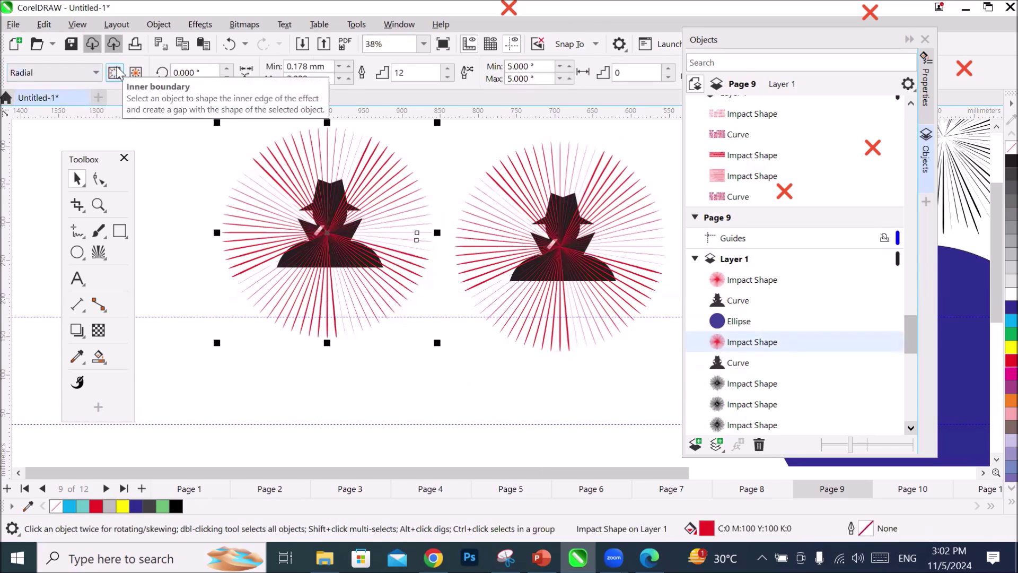
pyautogui.scroll(2, 355, 253)
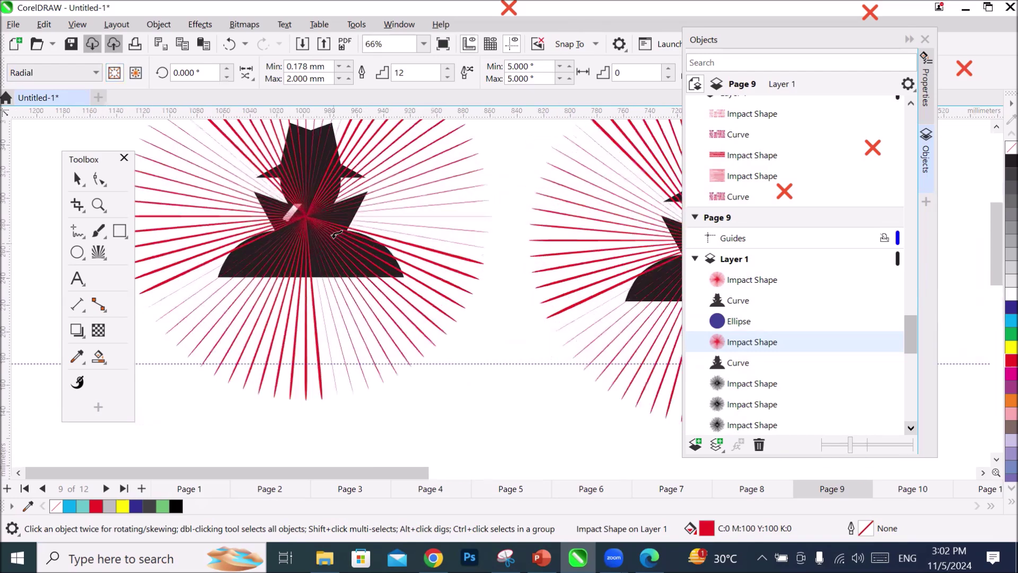
pyautogui.scroll(6, 337, 233)
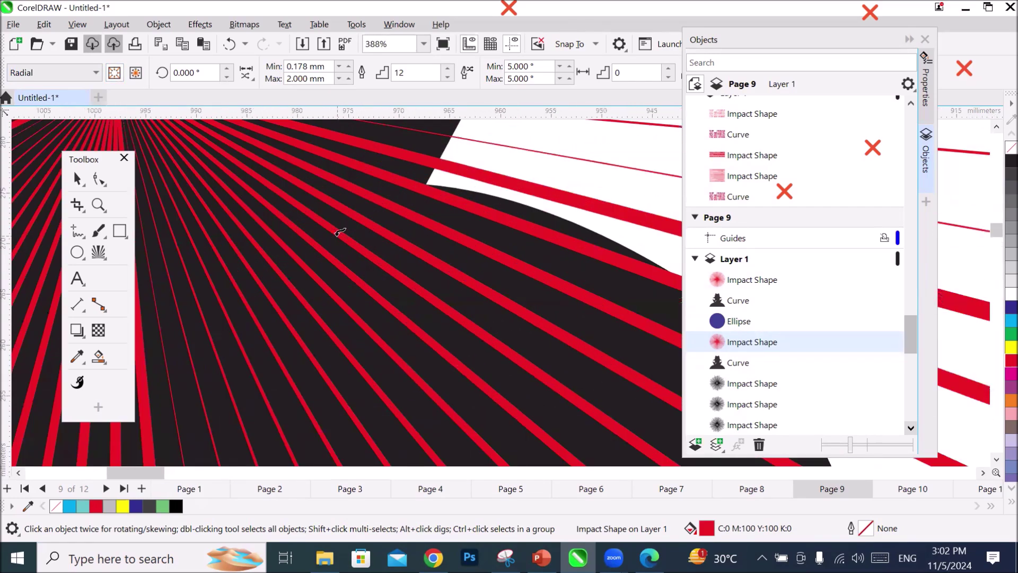
pyautogui.scroll(1, 339, 232)
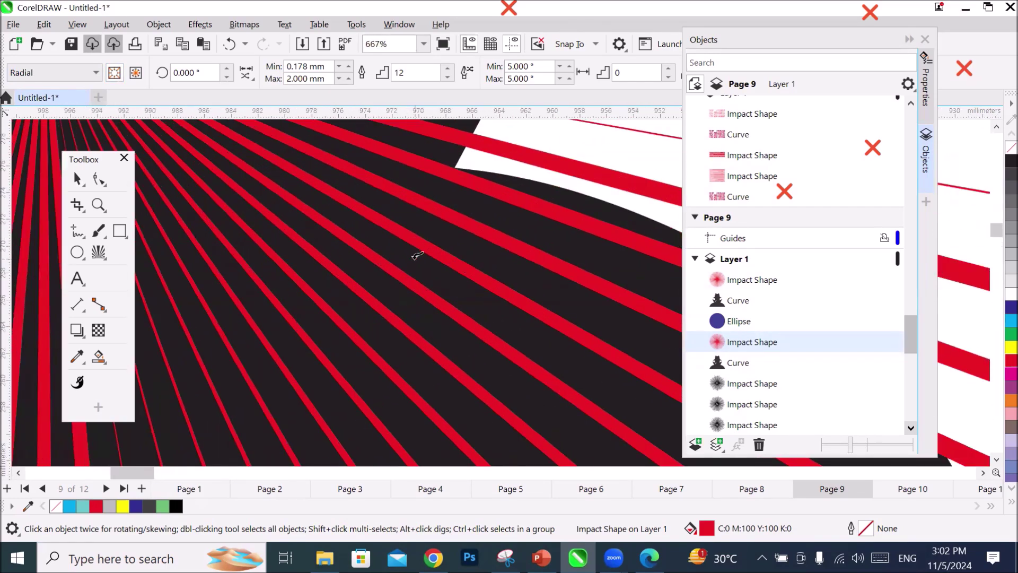
pyautogui.scroll(-2, 416, 265)
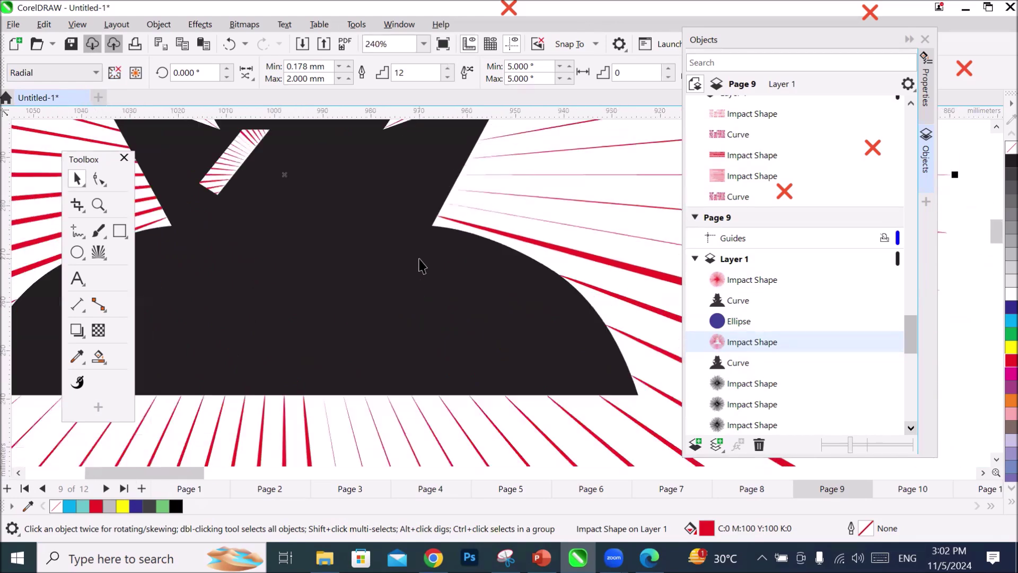
pyautogui.scroll(-3, 420, 265)
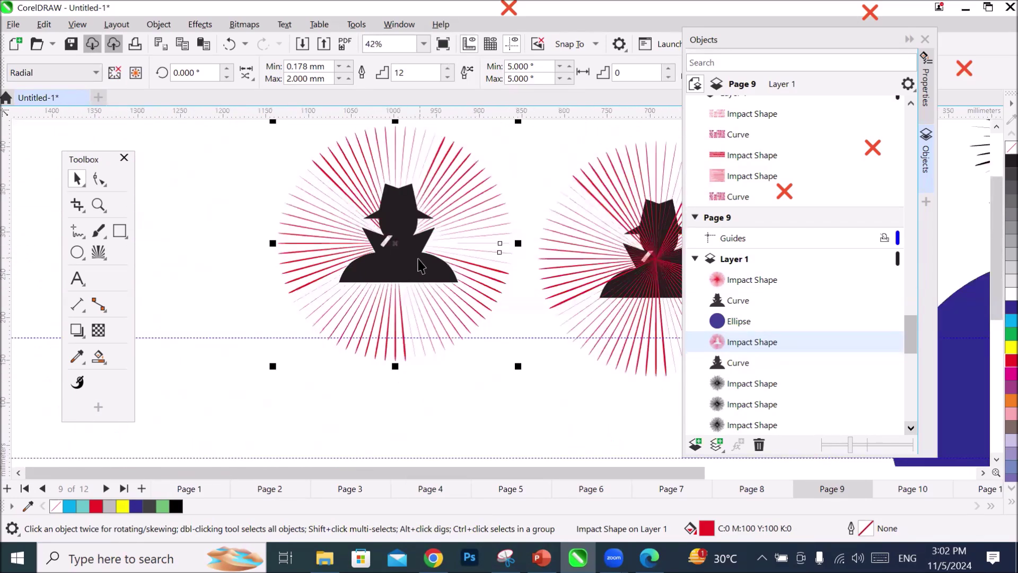
pyautogui.scroll(-1, 420, 265)
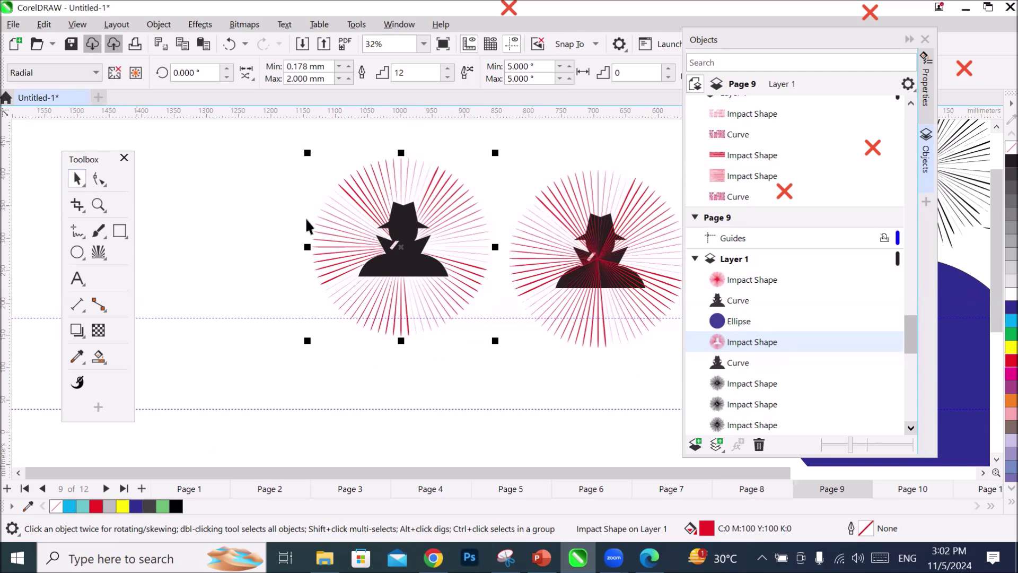
# Move the black figure out of the original burst to the empty area on its left to expose the figure-shaped gap.
pyautogui.moveTo(398, 258); pyautogui.dragTo(235, 264)
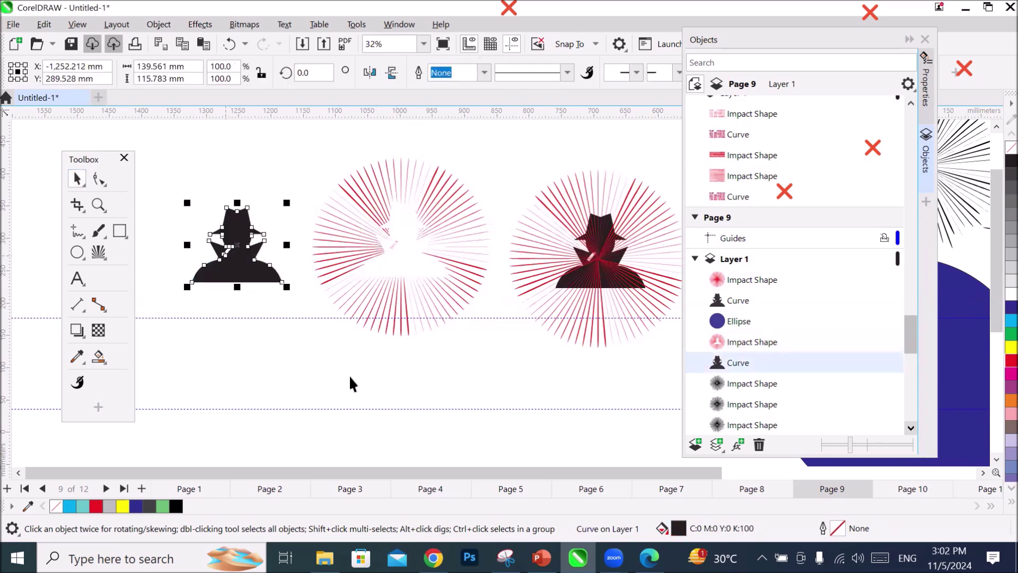
pyautogui.scroll(3, 459, 268)
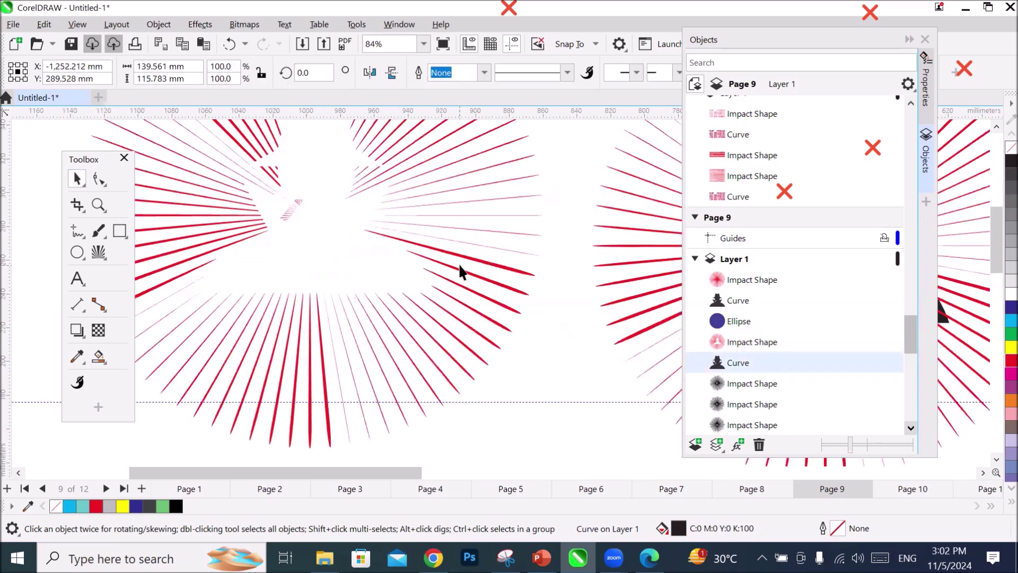
pyautogui.scroll(-3, 459, 270)
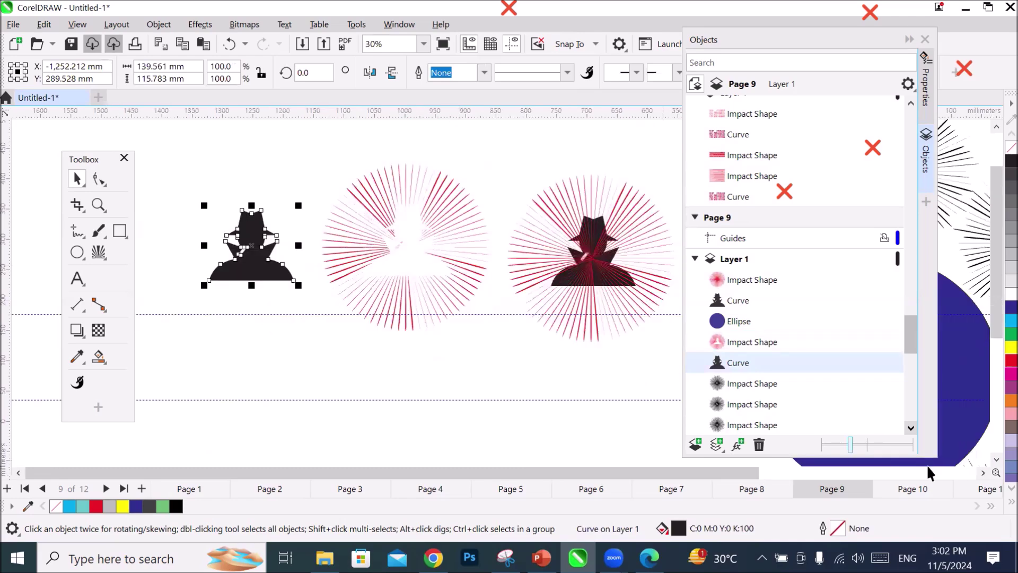
# Use the duplicated hatted figure as the outer boundary of the duplicated red burst.
pyautogui.click(983, 472)
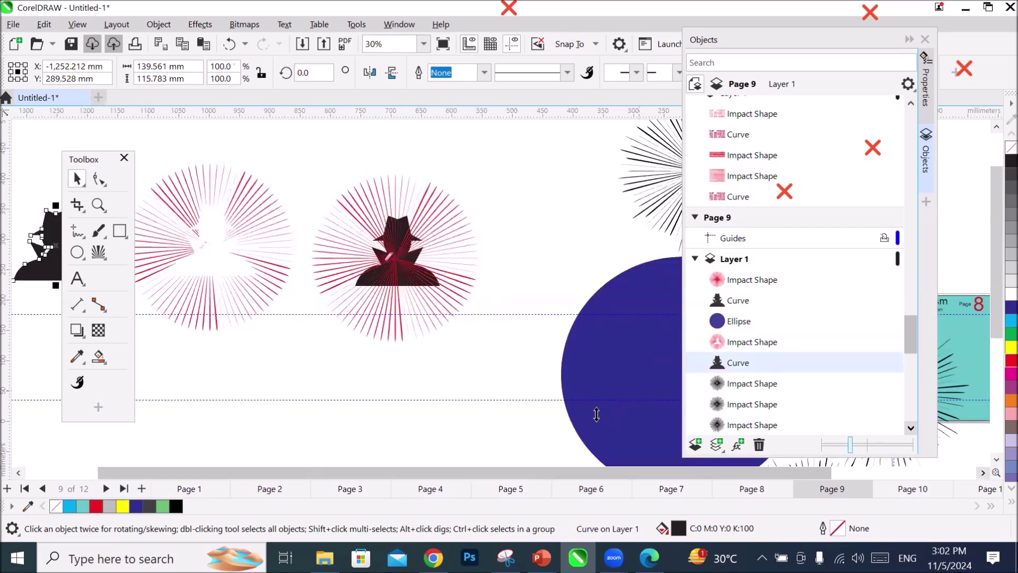
pyautogui.click(427, 388)
pyautogui.scroll(1, 441, 364)
pyautogui.scroll(1, 444, 369)
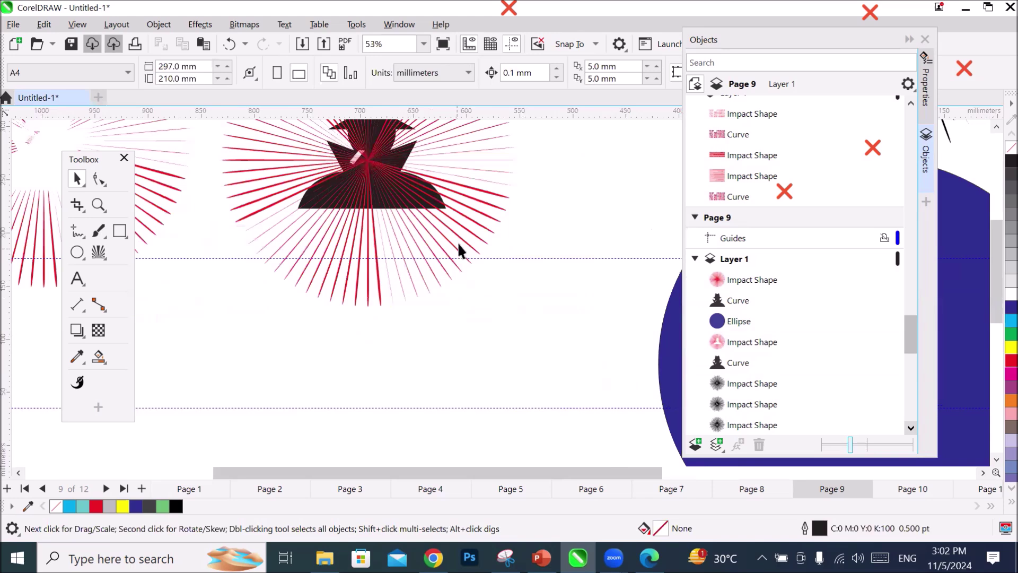
pyautogui.click(462, 236)
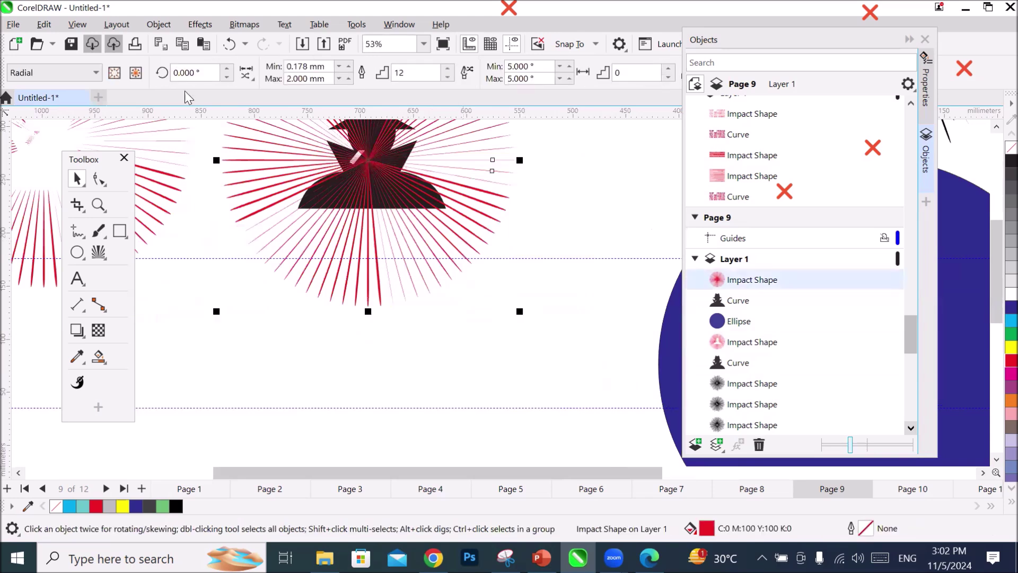
pyautogui.scroll(2, 398, 172)
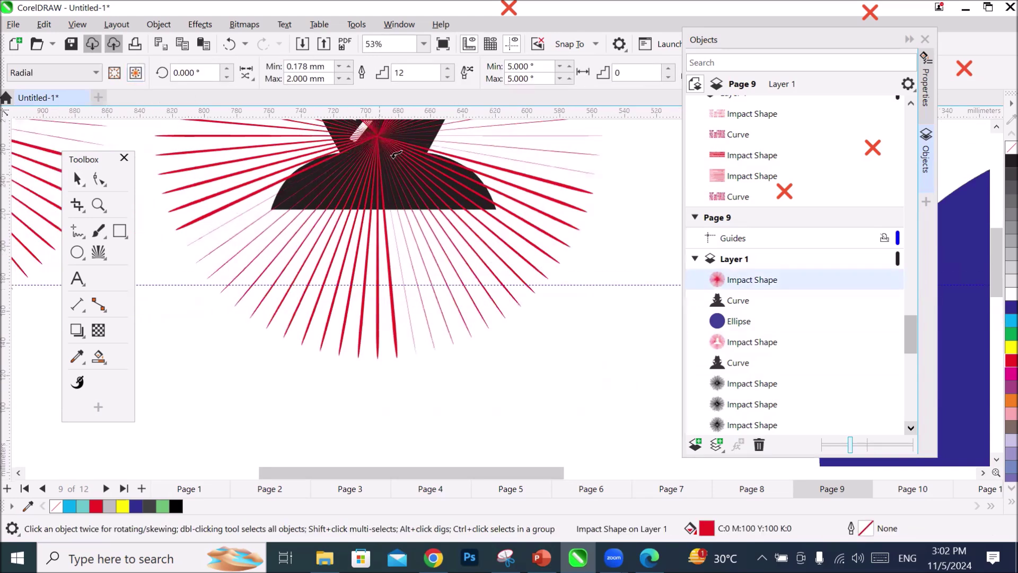
pyautogui.scroll(9, 398, 171)
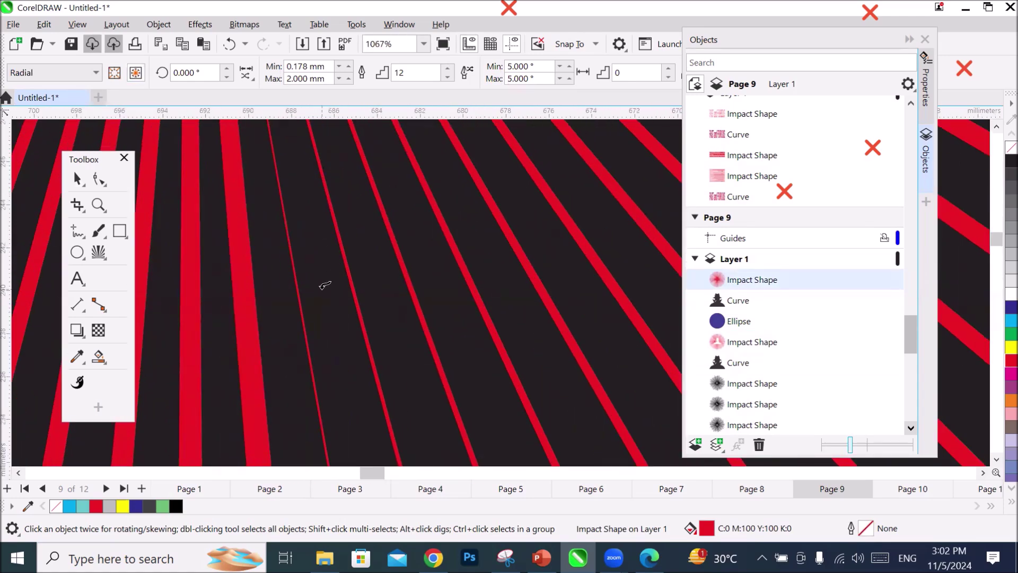
pyautogui.scroll(-4, 329, 295)
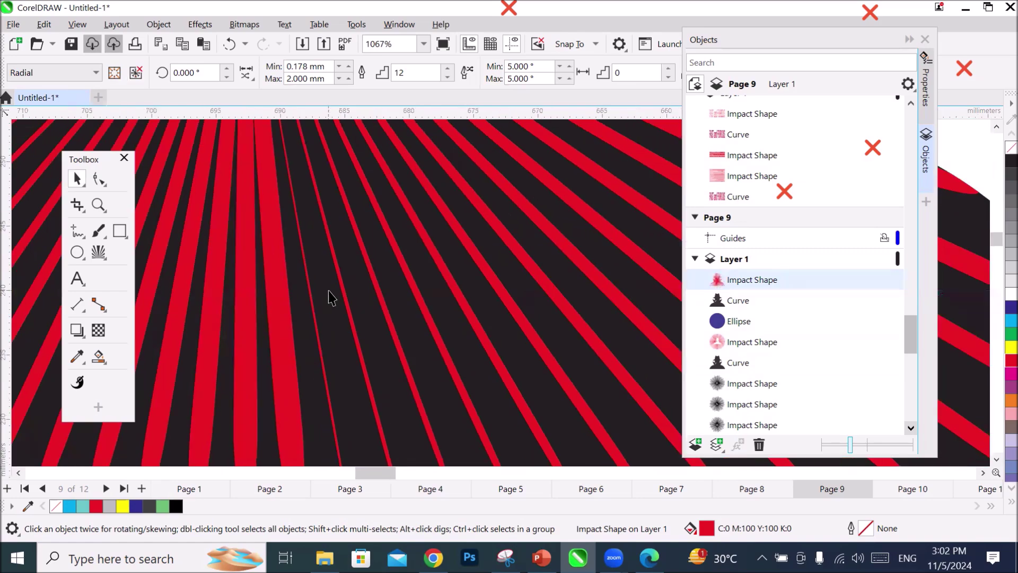
pyautogui.scroll(-8, 329, 295)
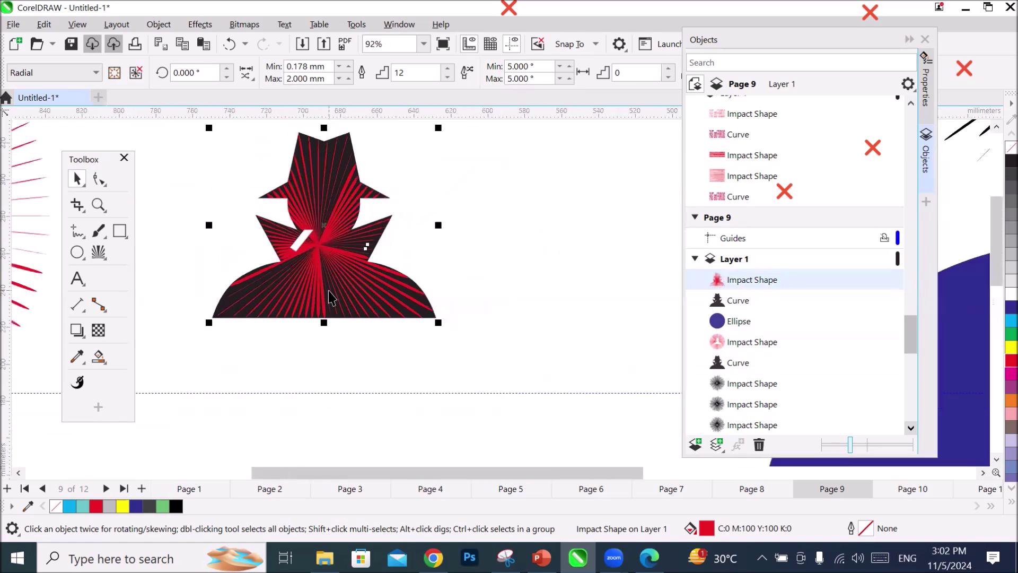
pyautogui.scroll(-1, 328, 295)
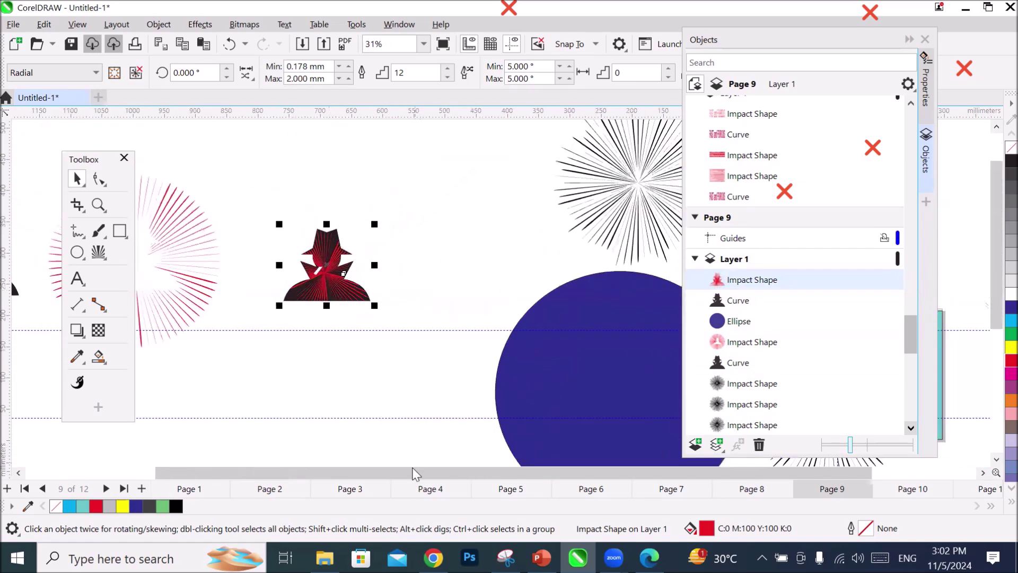
# Move the figure-shaped red burst to the right of its black figure and shift the floating toolbox clear of the artwork.
pyautogui.moveTo(411, 472); pyautogui.dragTo(282, 472)
pyautogui.moveTo(476, 298); pyautogui.dragTo(616, 289)
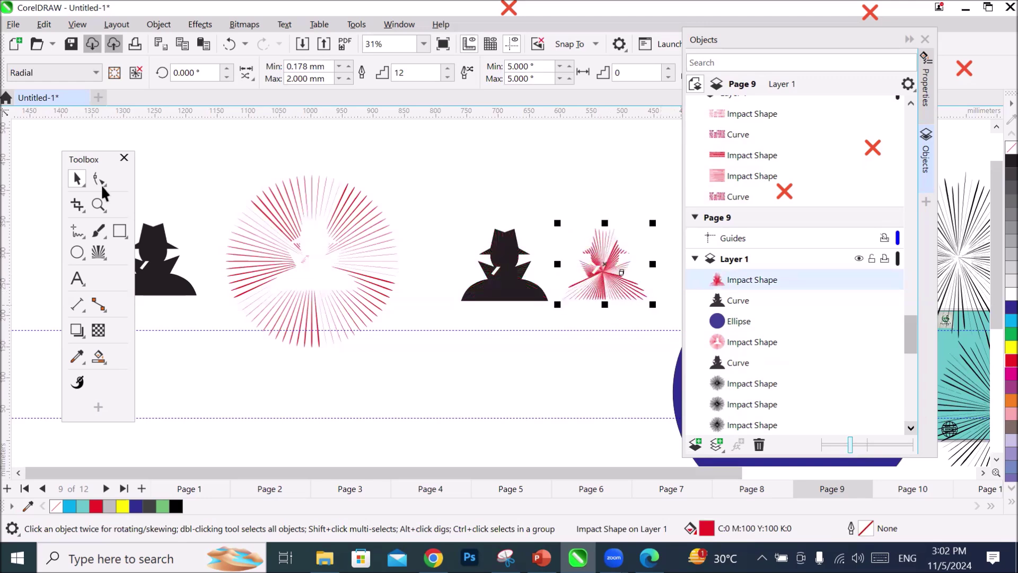
pyautogui.click(76, 159)
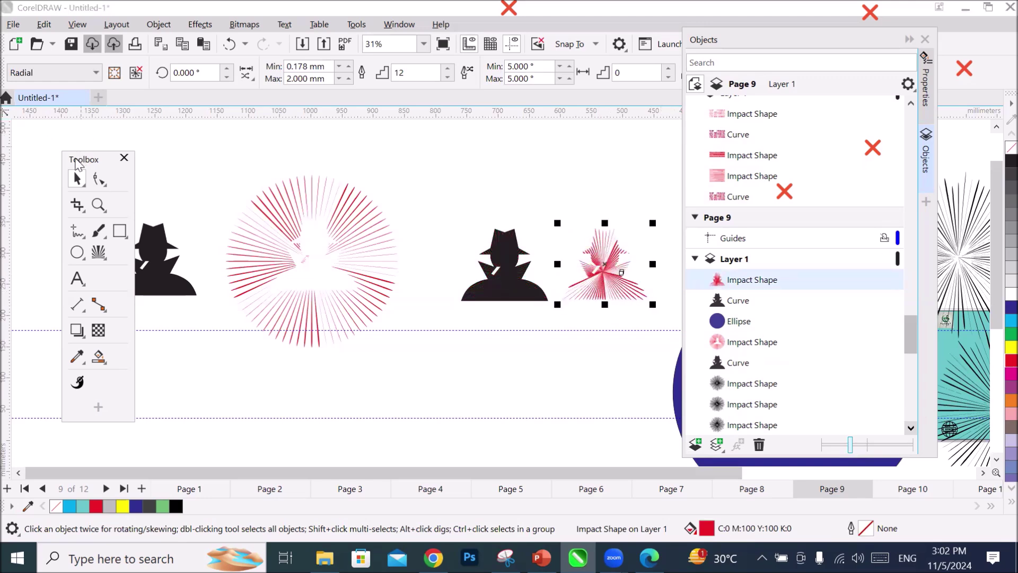
pyautogui.moveTo(76, 160); pyautogui.dragTo(16, 182)
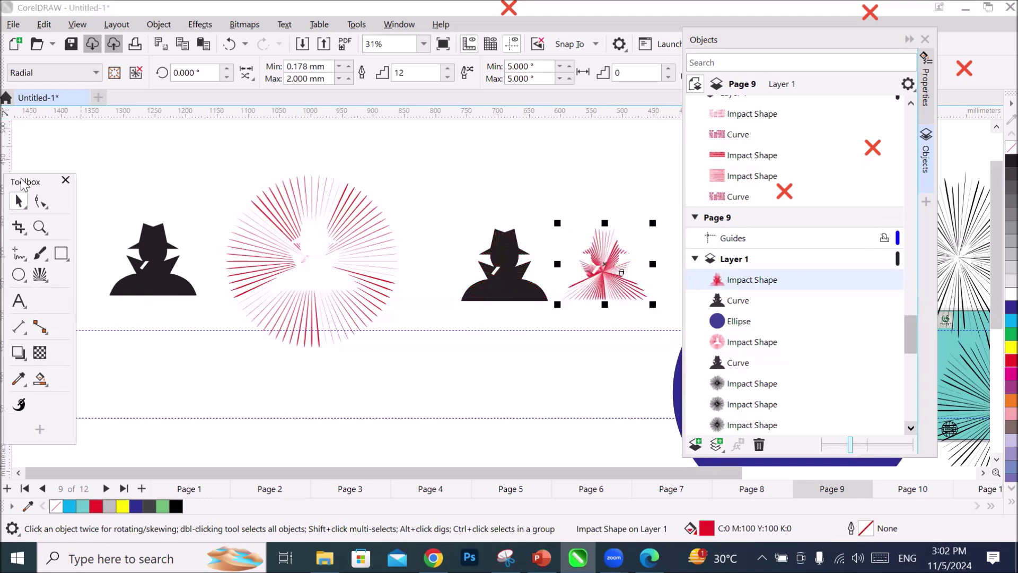
# Recolour the large circular burst with the figure-shaped gap to black, C:0 M:0 Y:0 K:100.
pyautogui.click(325, 213)
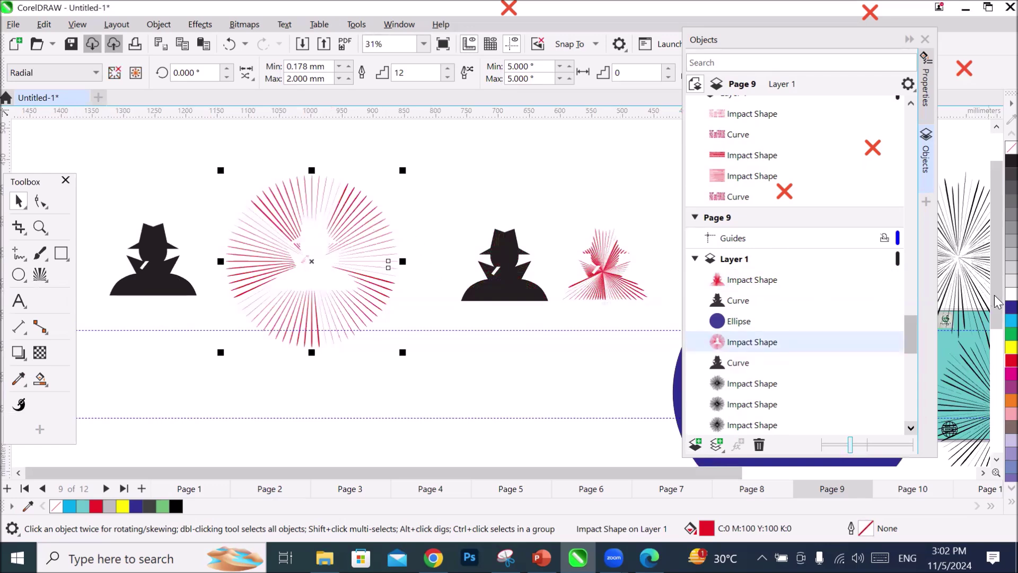
pyautogui.click(1006, 306)
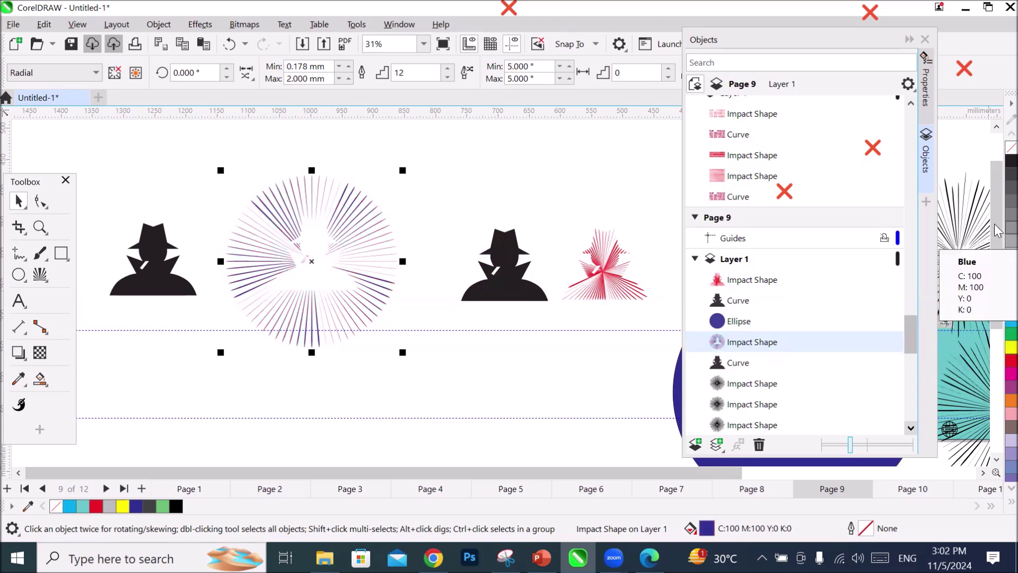
pyautogui.click(1007, 162)
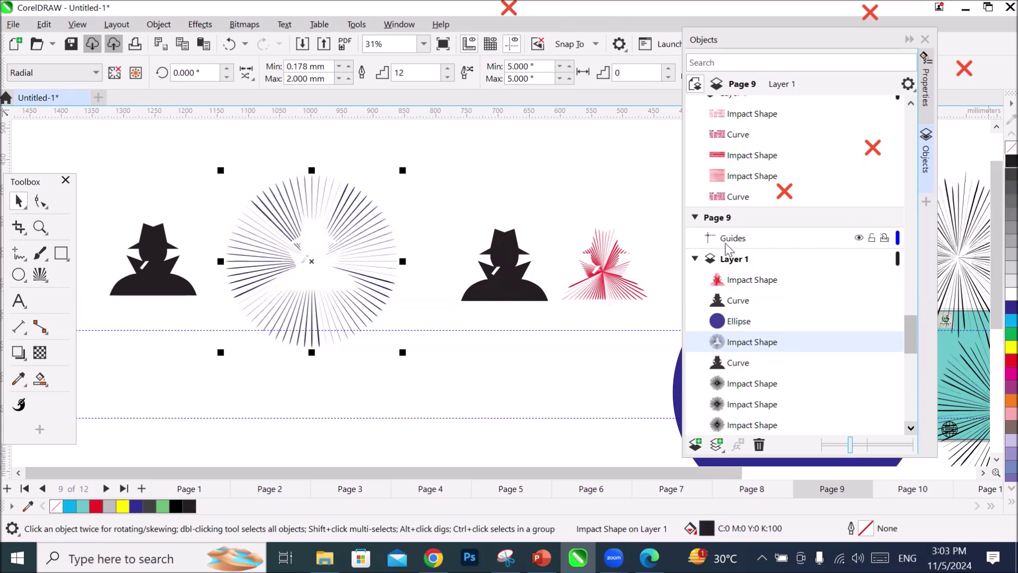
pyautogui.click(614, 290)
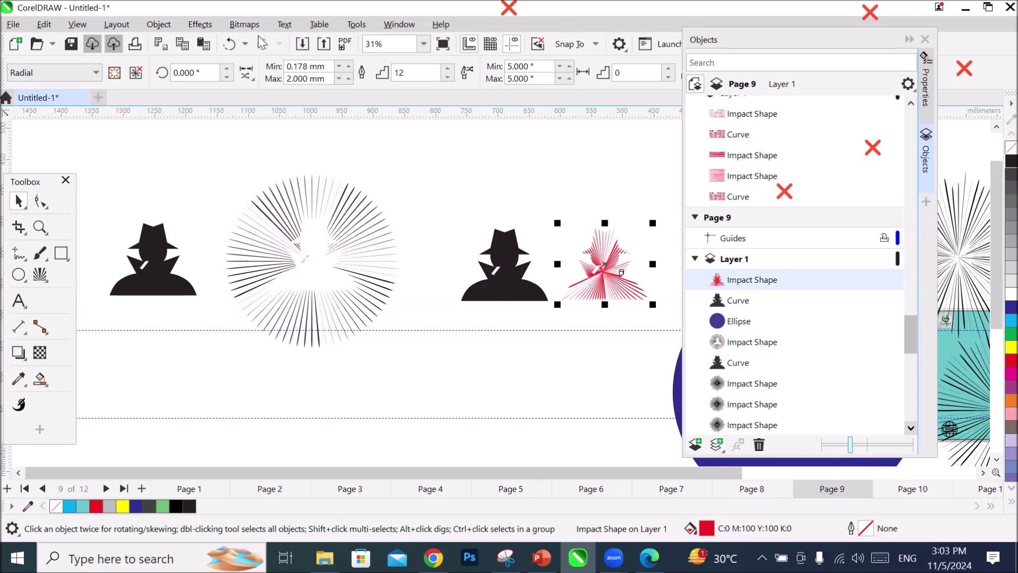
pyautogui.click(232, 27)
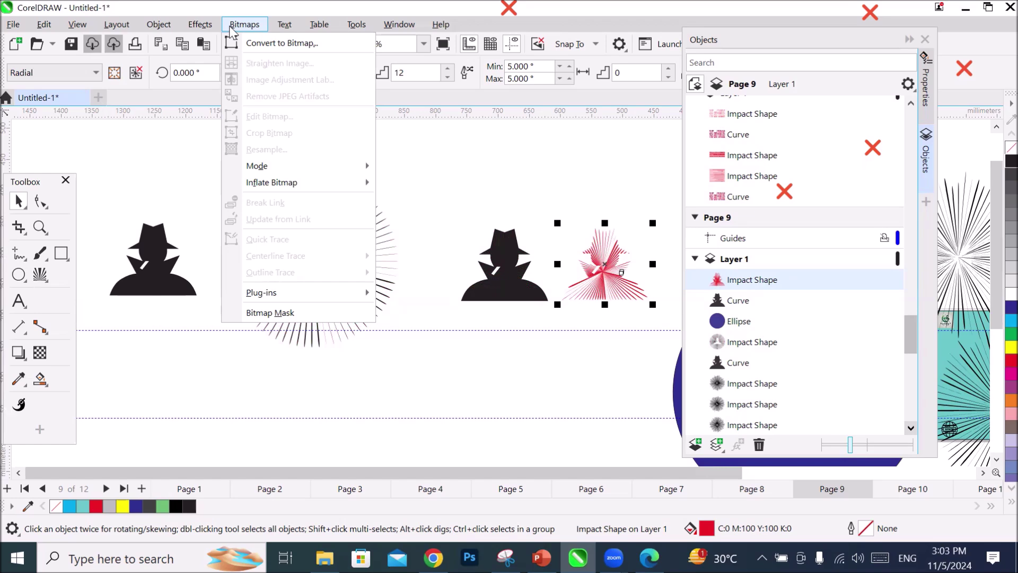
pyautogui.moveTo(143, 30)
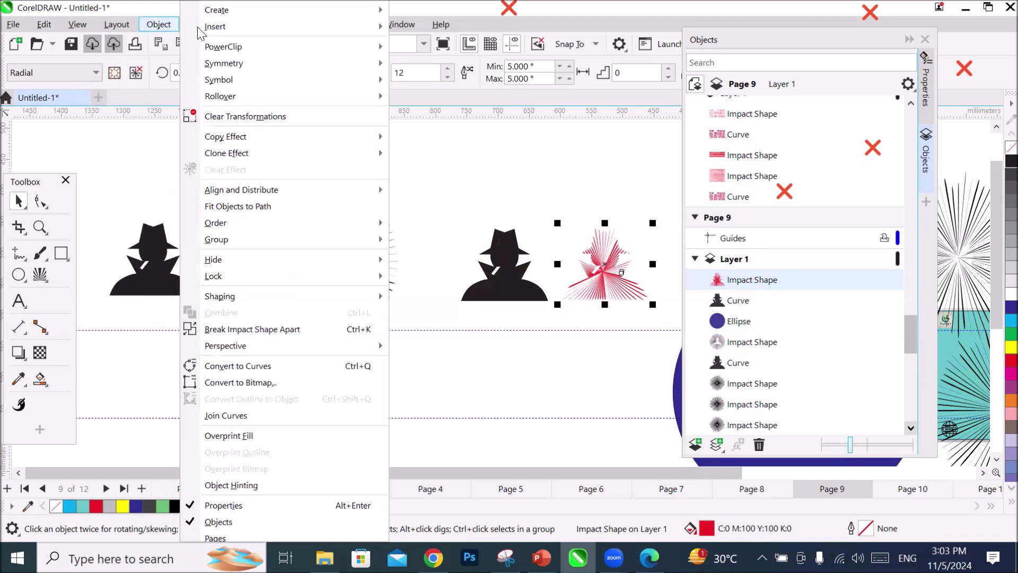
pyautogui.click(172, 26)
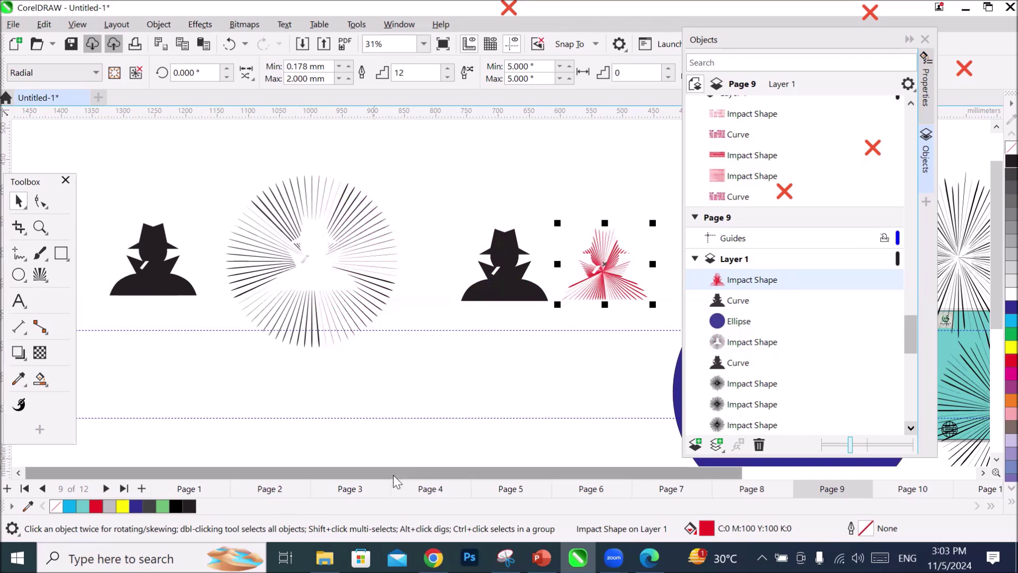
# Switch to Page 1 and fit the tourism layout to the view by page height with the Zoom tool.
pyautogui.click(191, 490)
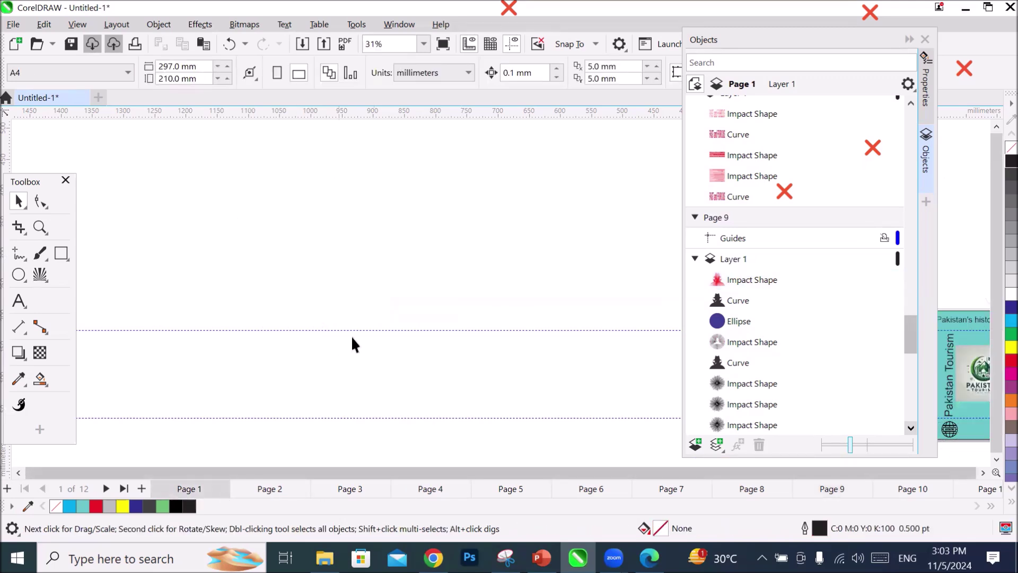
pyautogui.scroll(-1, 398, 334)
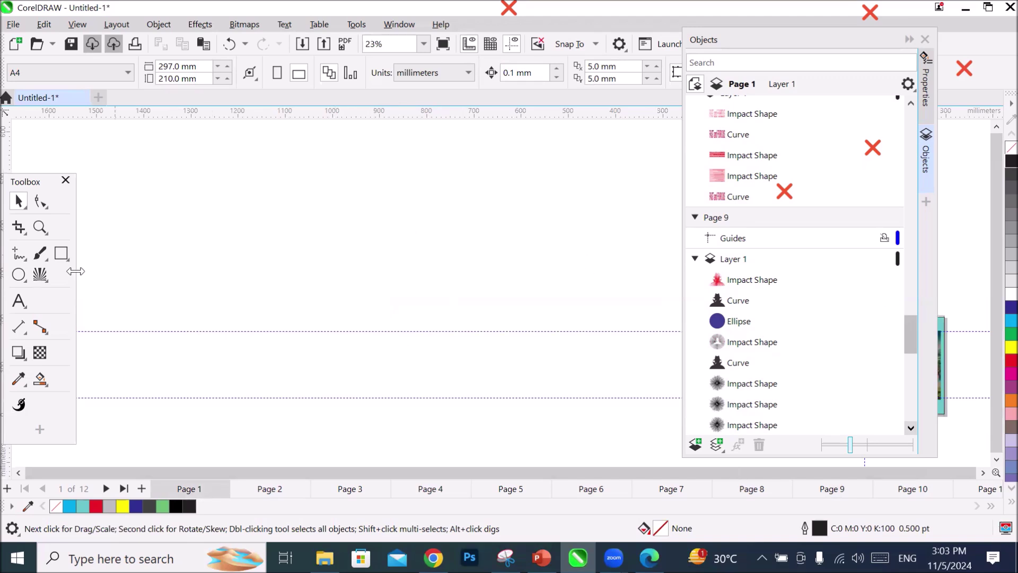
pyautogui.click(39, 228)
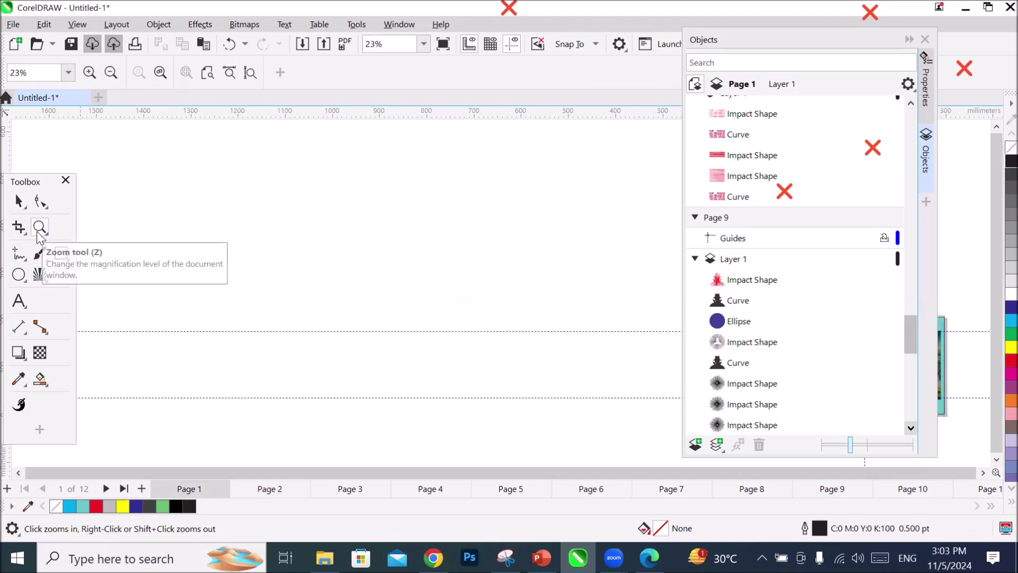
pyautogui.click(43, 233)
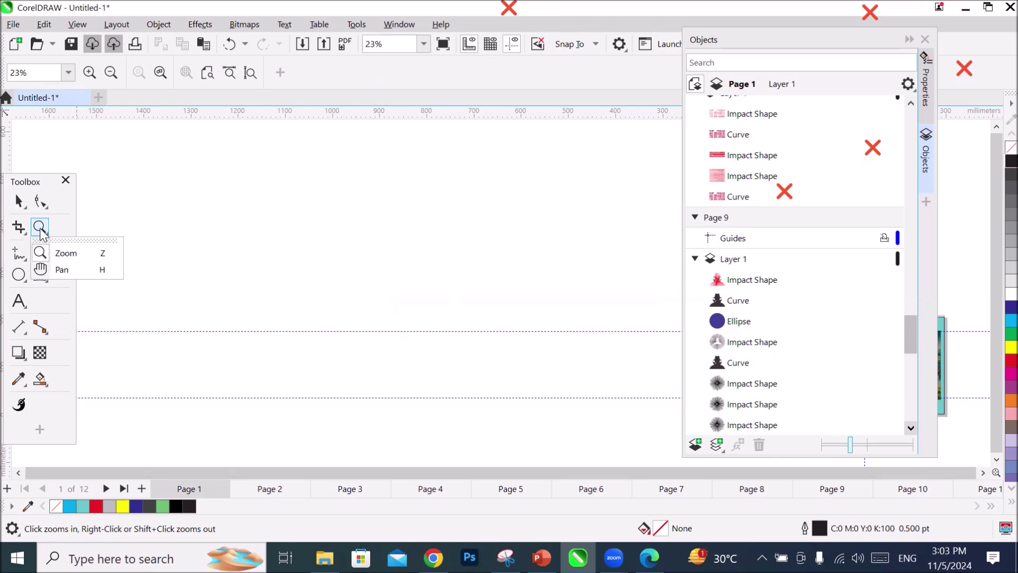
pyautogui.click(71, 255)
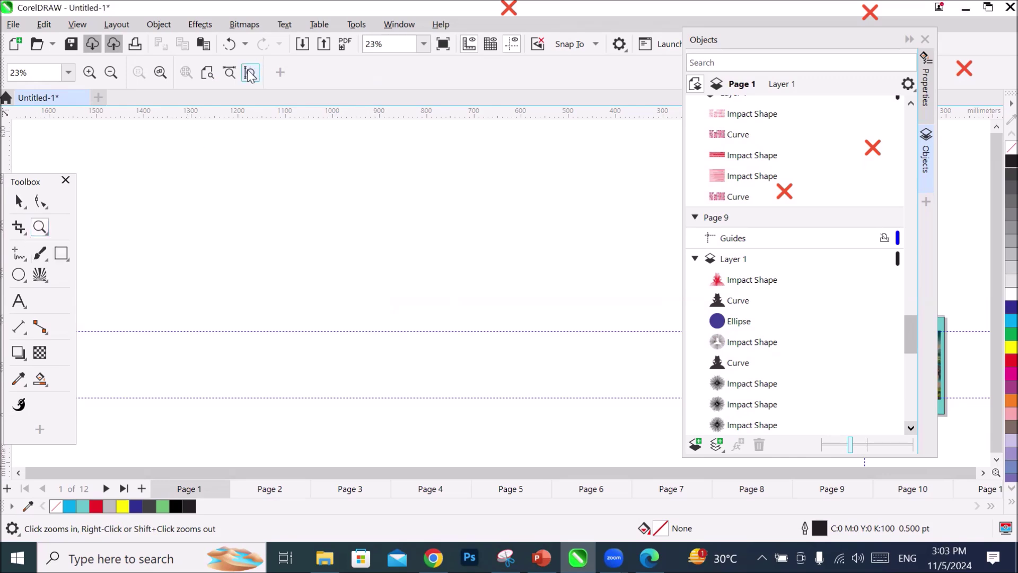
pyautogui.click(249, 72)
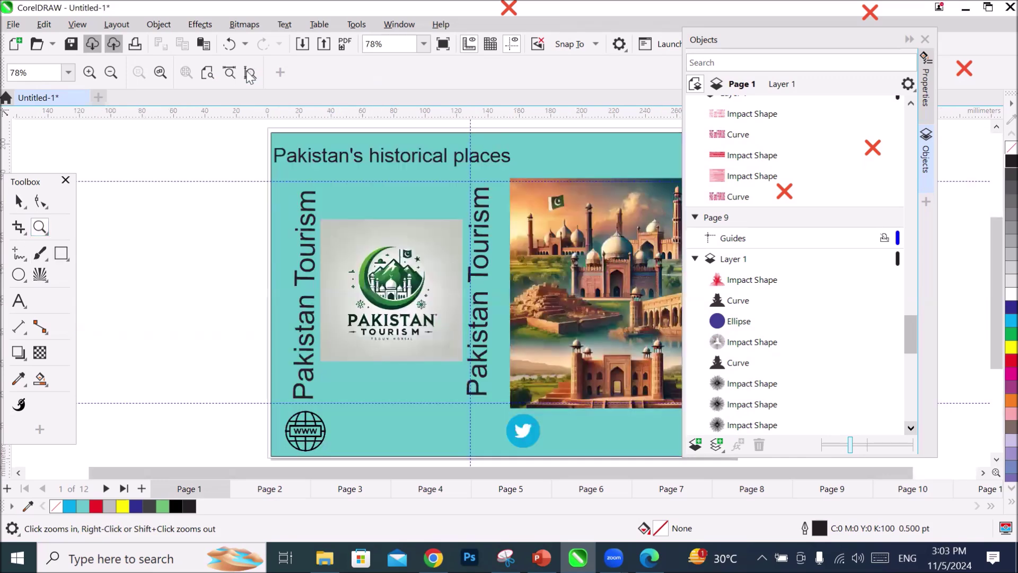
# Zoom out to 68%, recentre the tourism page and collapse the Objects docker to uncover the whole layout.
pyautogui.click(983, 472)
pyautogui.click(983, 472)
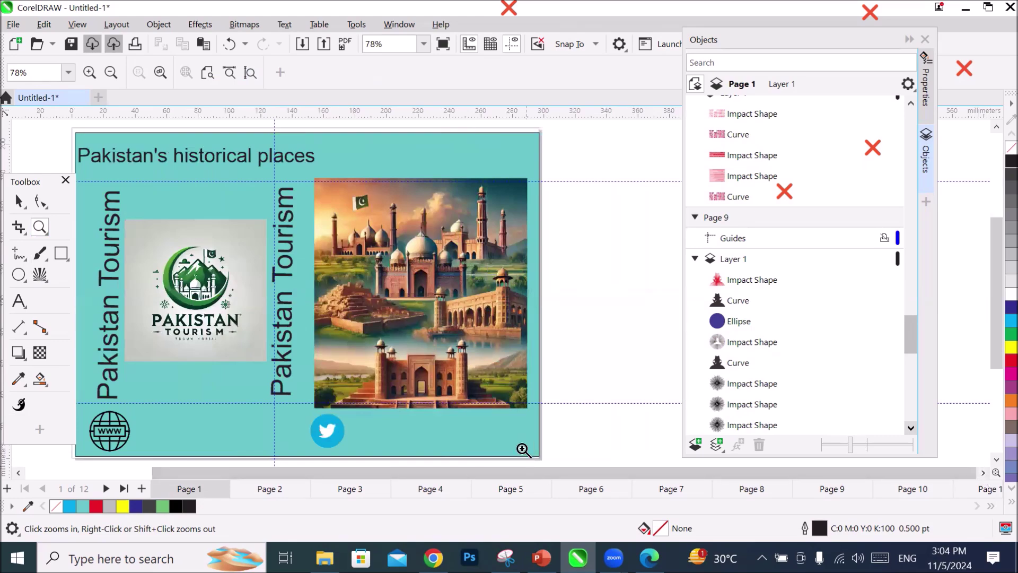
pyautogui.click(508, 454)
pyautogui.rightClick(509, 455)
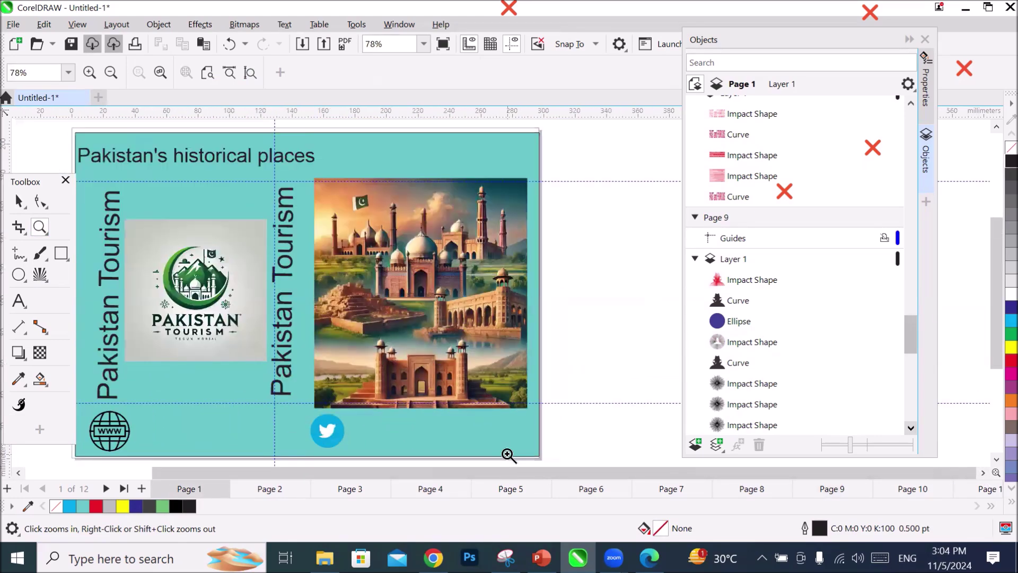
pyautogui.rightClick(509, 455)
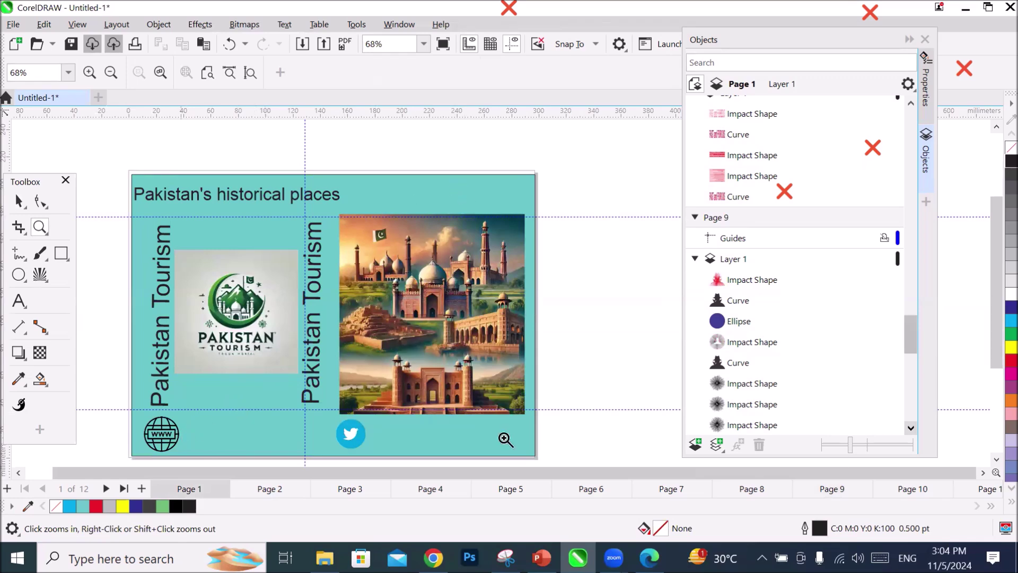
pyautogui.moveTo(659, 473); pyautogui.dragTo(583, 473)
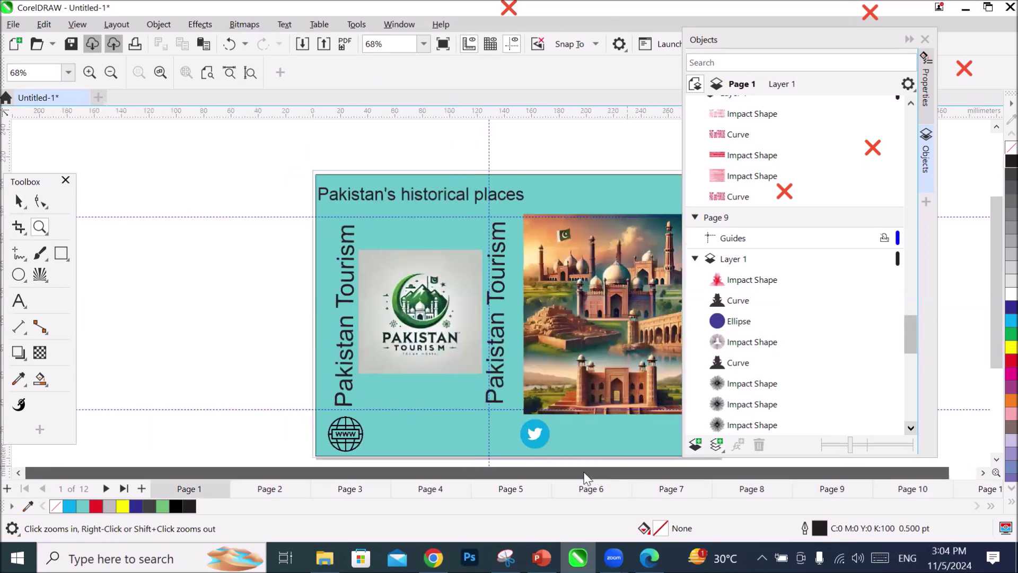
pyautogui.click(924, 40)
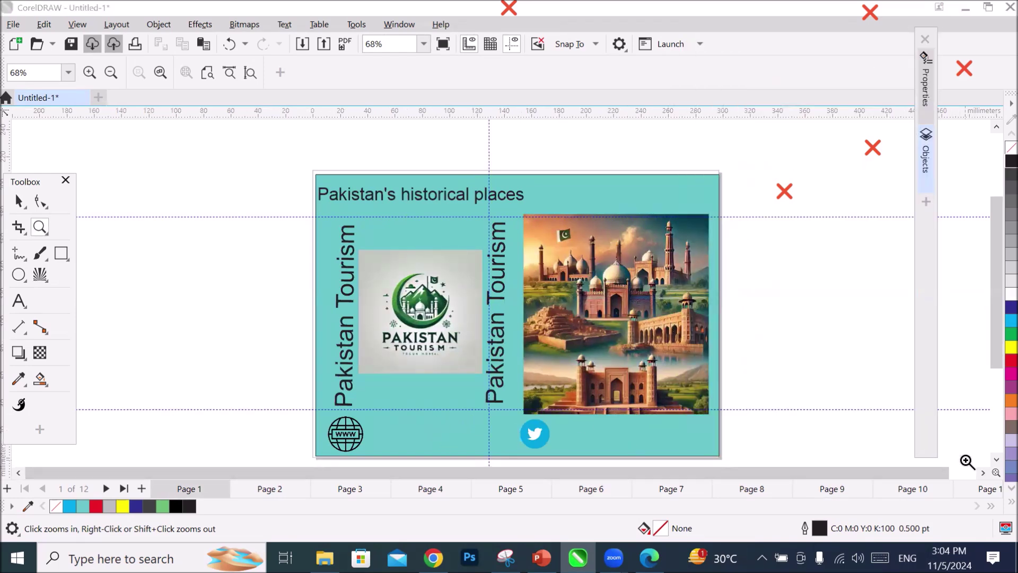
# Insert a QR code and place it below the Pakistan Tourism logo, beside the WWW globe icon.
pyautogui.click(995, 460)
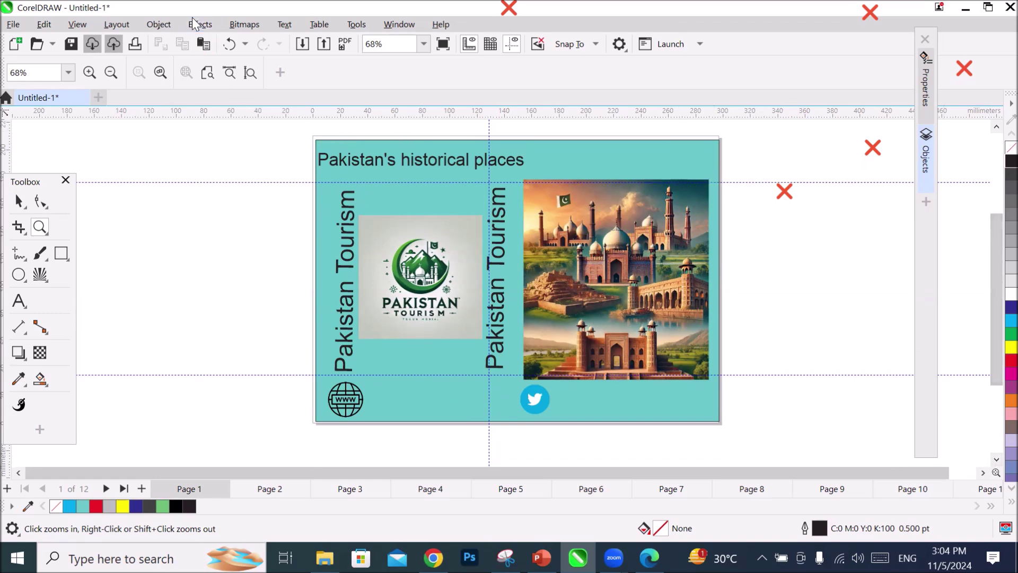
pyautogui.click(160, 27)
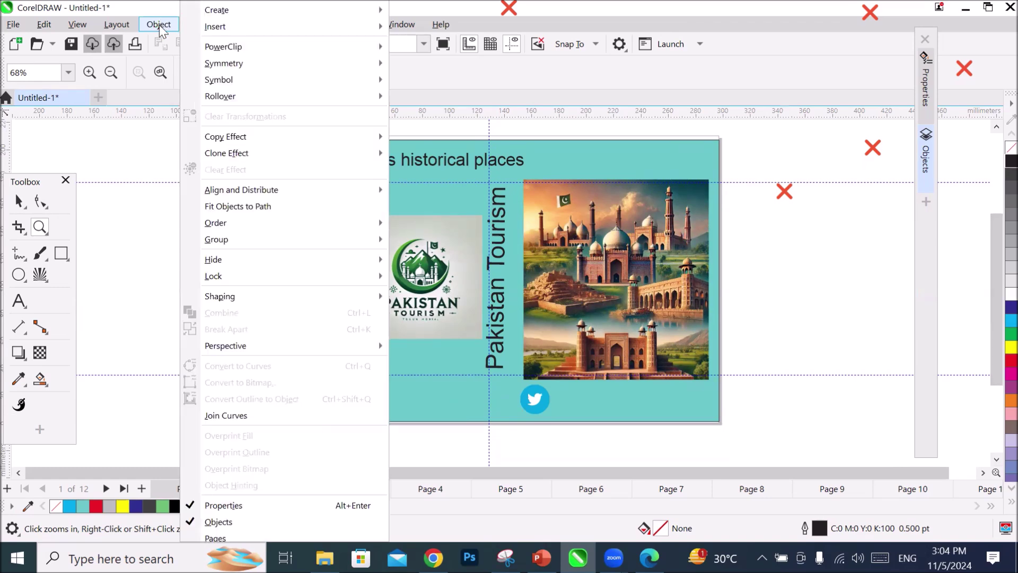
pyautogui.moveTo(240, 31)
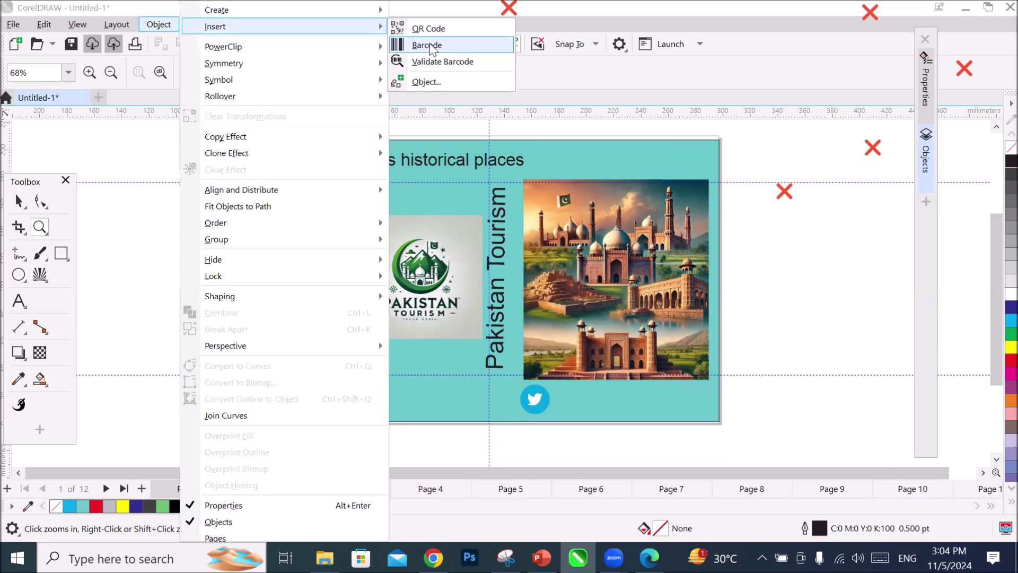
pyautogui.click(465, 30)
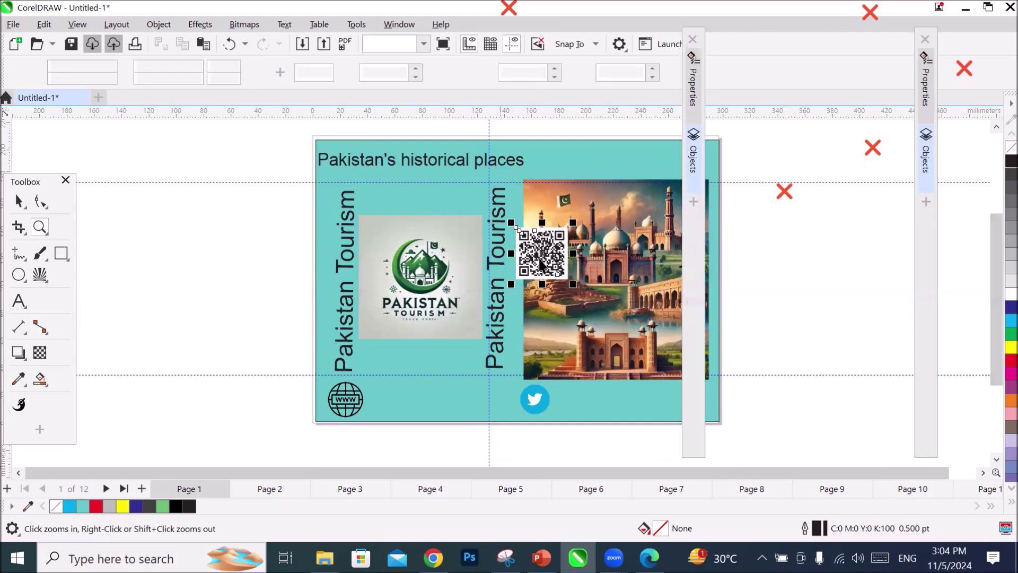
pyautogui.moveTo(539, 258); pyautogui.dragTo(409, 383)
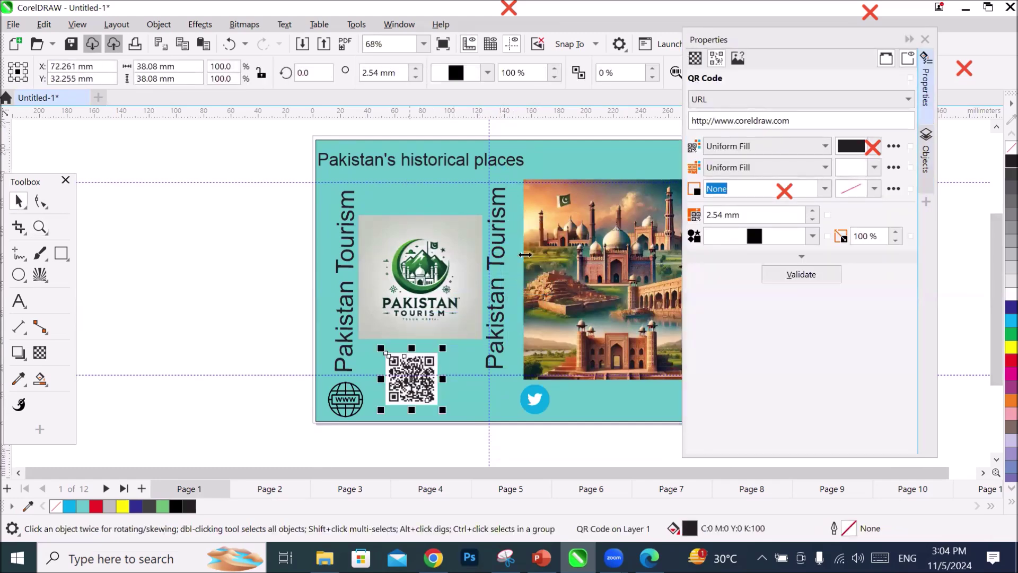
# Magnify the QR code to 404% and move the floating Properties docker closer to it.
pyautogui.scroll(2, 425, 398)
pyautogui.scroll(5, 447, 397)
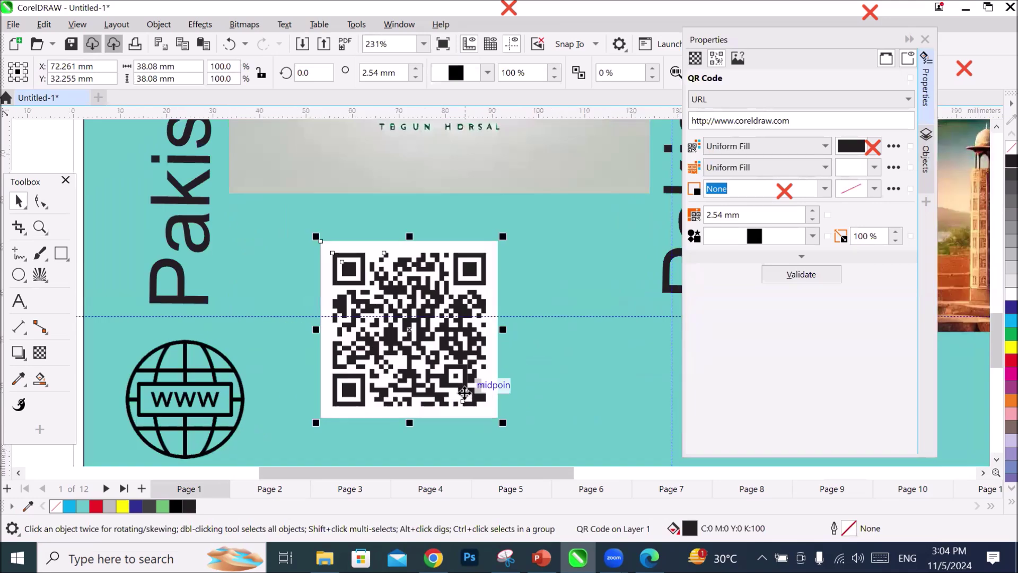
pyautogui.scroll(1, 468, 387)
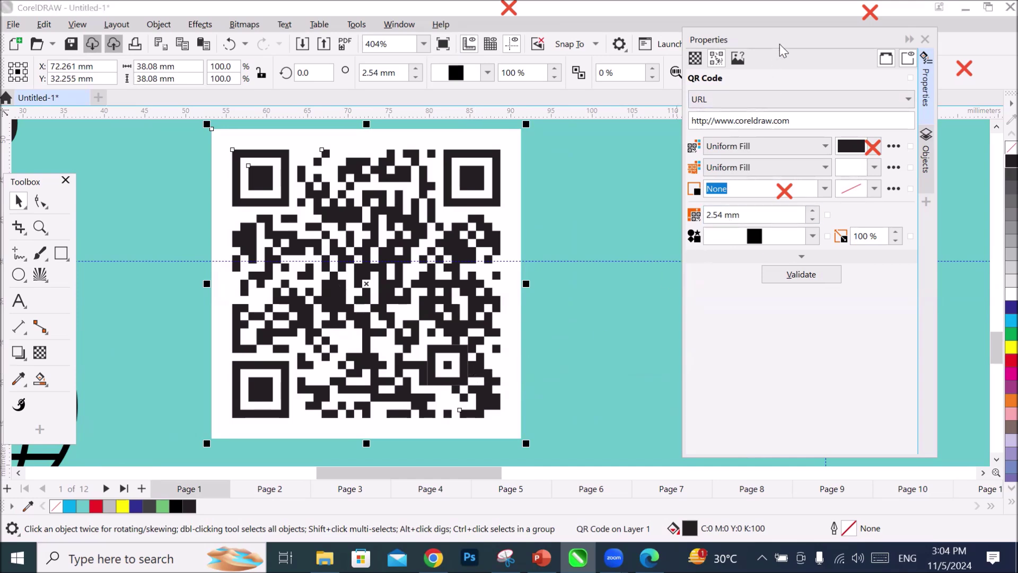
pyautogui.moveTo(784, 52); pyautogui.dragTo(680, 145)
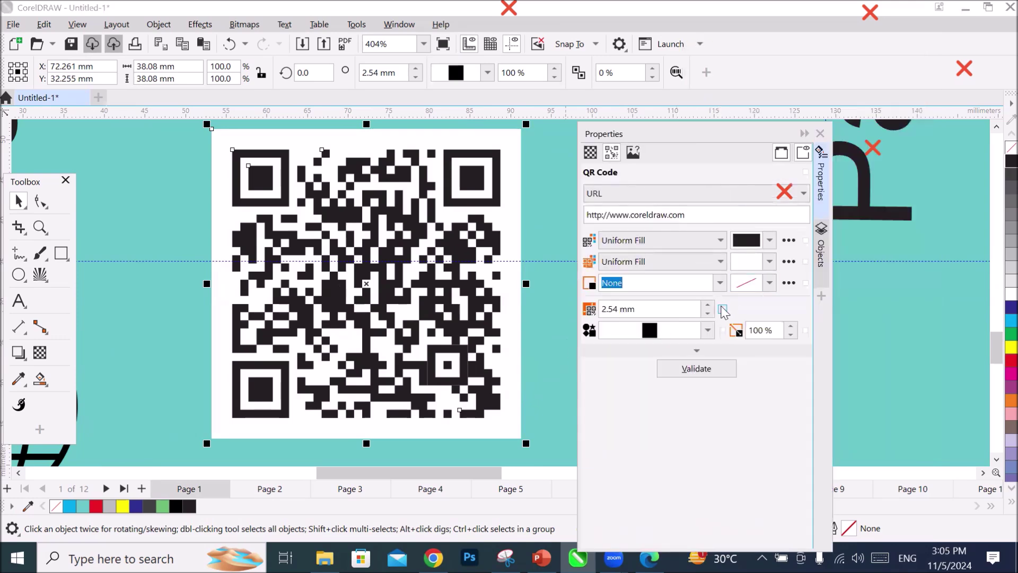
# Reselect the QR code, adjust the Properties docker beside it and examine the content types available for the code.
pyautogui.click(154, 218)
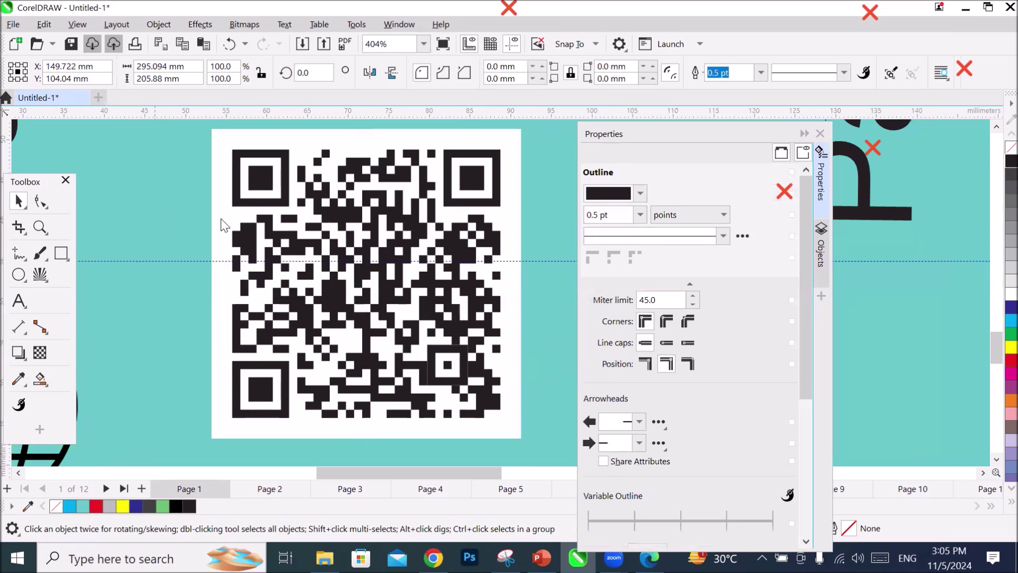
pyautogui.click(362, 249)
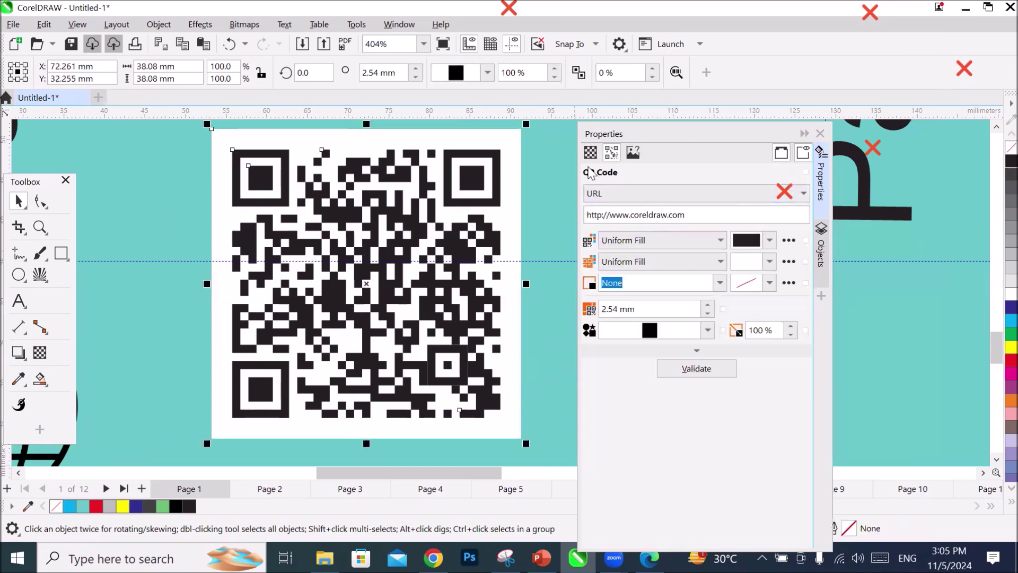
pyautogui.moveTo(636, 138); pyautogui.dragTo(592, 145)
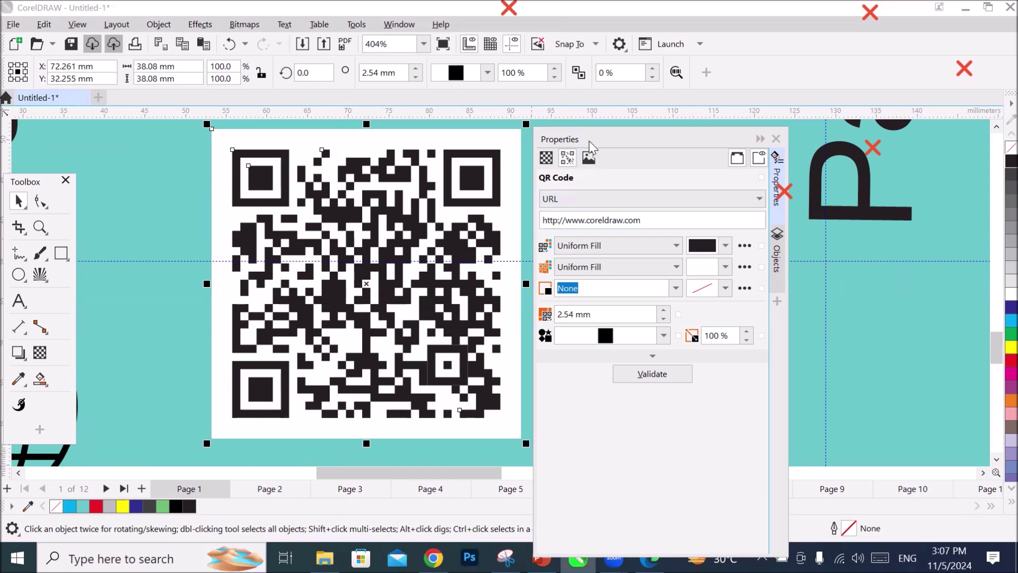
pyautogui.moveTo(597, 140); pyautogui.dragTo(639, 138)
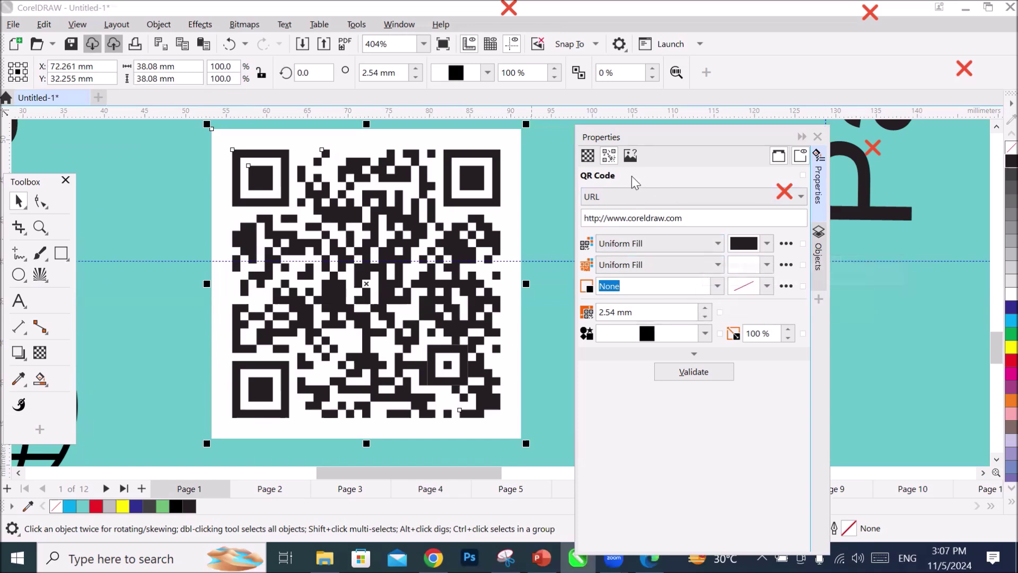
pyautogui.click(647, 202)
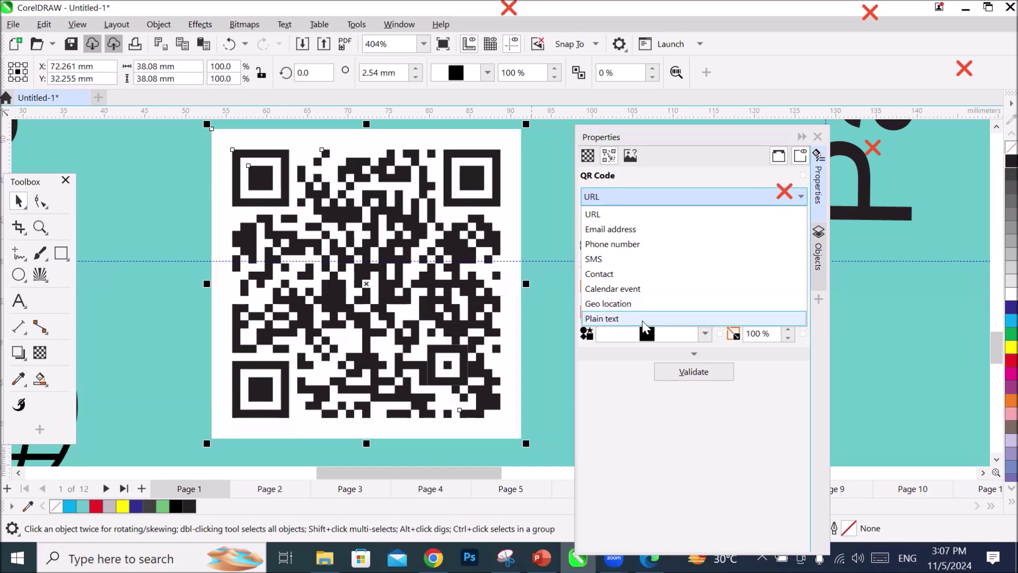
pyautogui.click(642, 192)
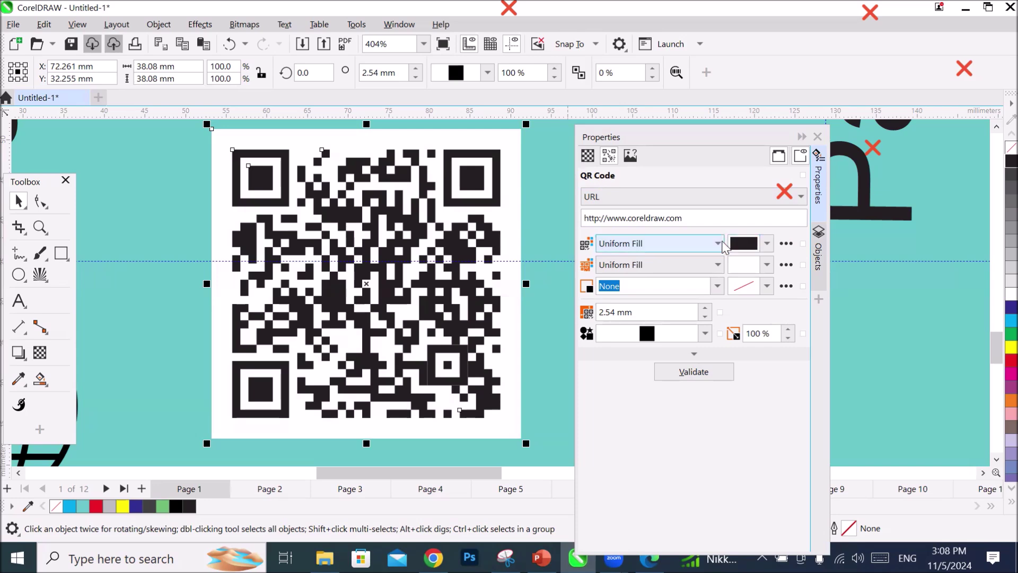
# Recolour the QR code's dark pixels with a magenta uniform fill of C 0, M 99, Y 11, K 0.
pyautogui.click(767, 244)
pyautogui.click(827, 321)
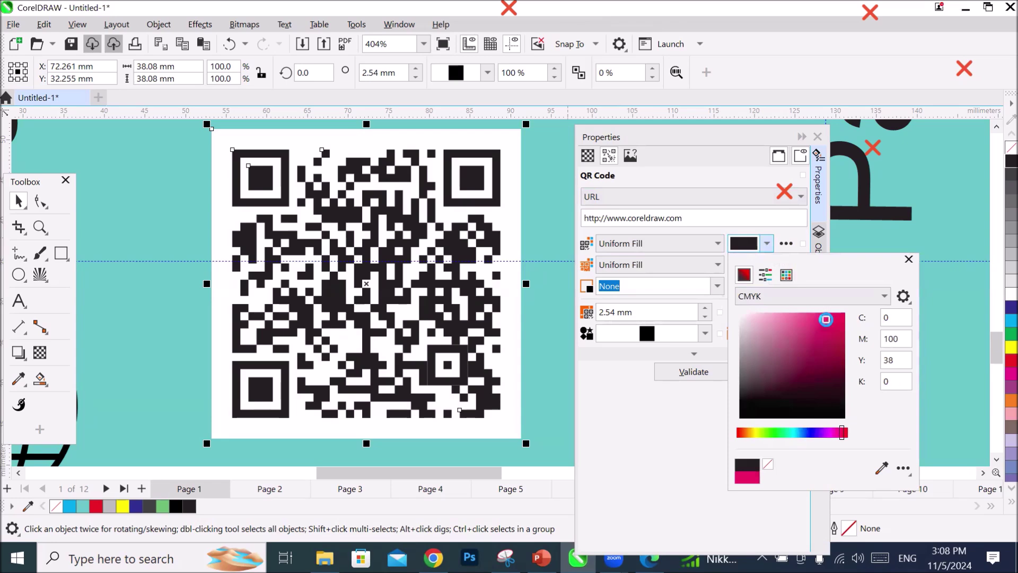
pyautogui.click(773, 433)
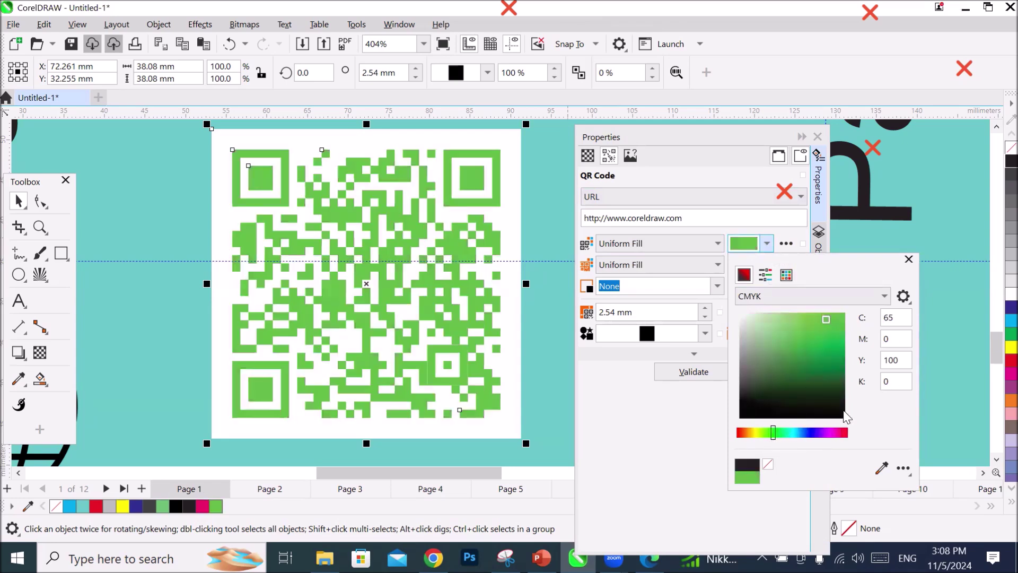
pyautogui.click(840, 433)
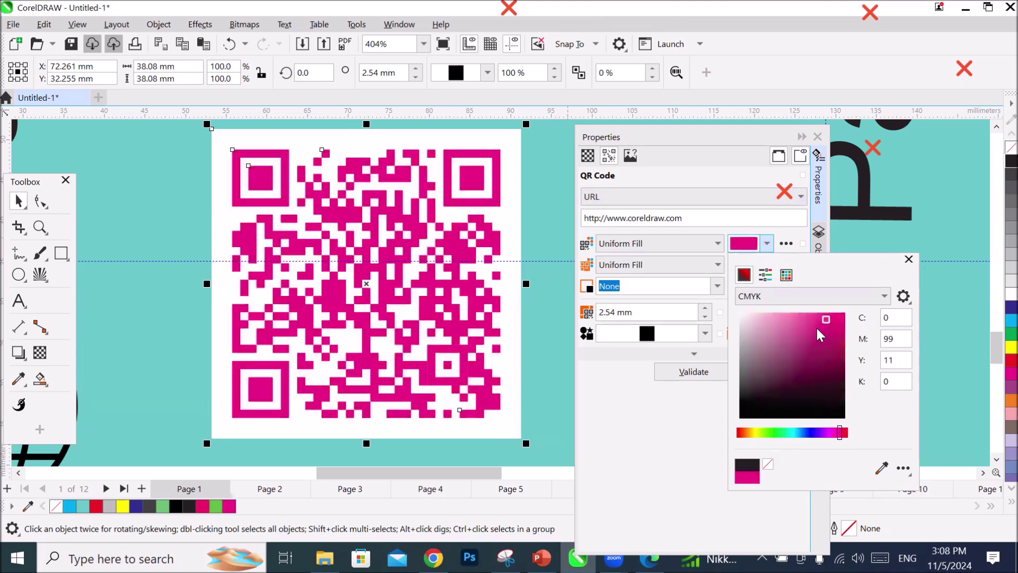
# Recolour the QR code's dark pixels with a black uniform fill of C 75, M 68, Y 65, K 90.
pyautogui.click(837, 322)
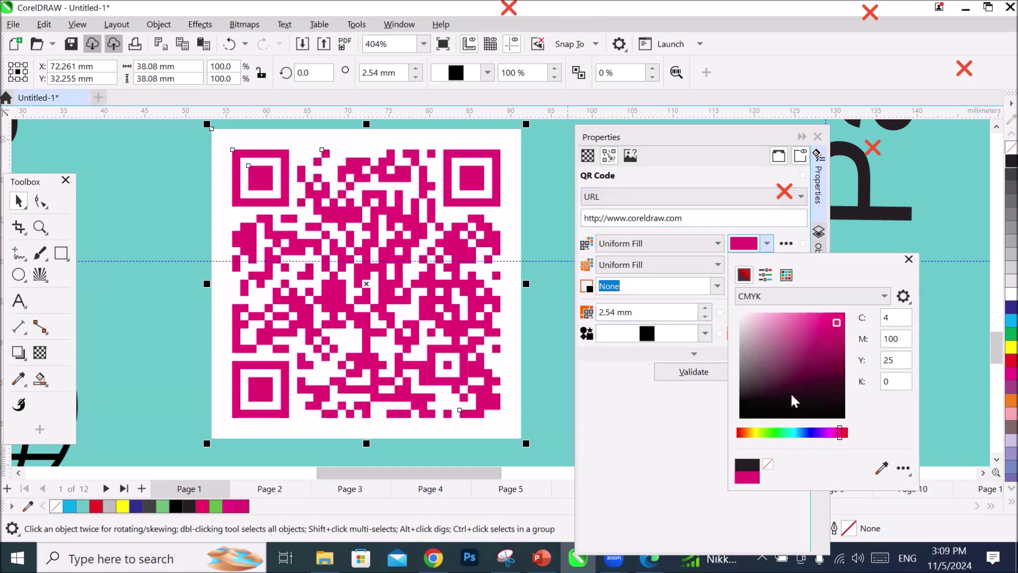
pyautogui.click(742, 412)
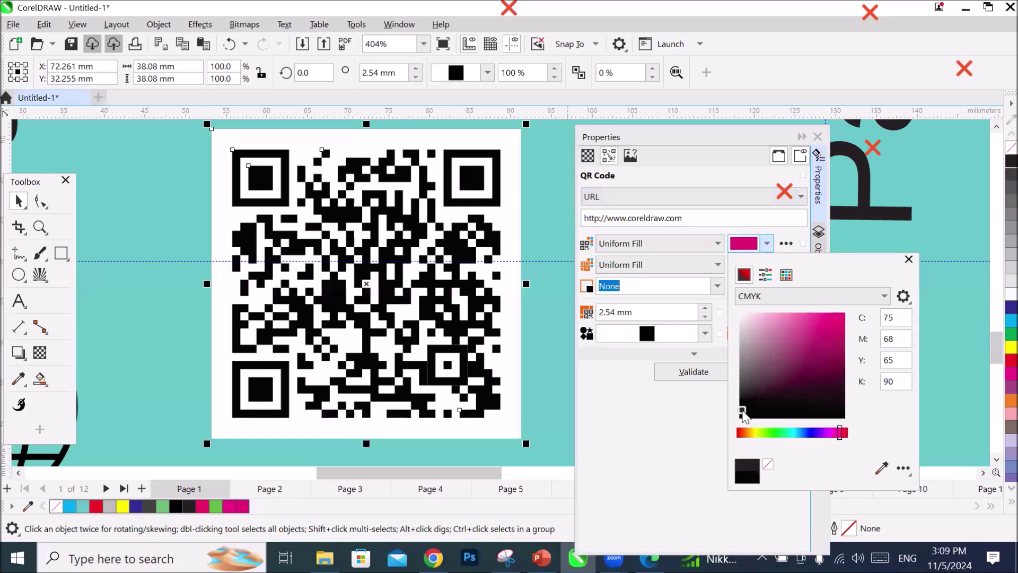
pyautogui.click(703, 244)
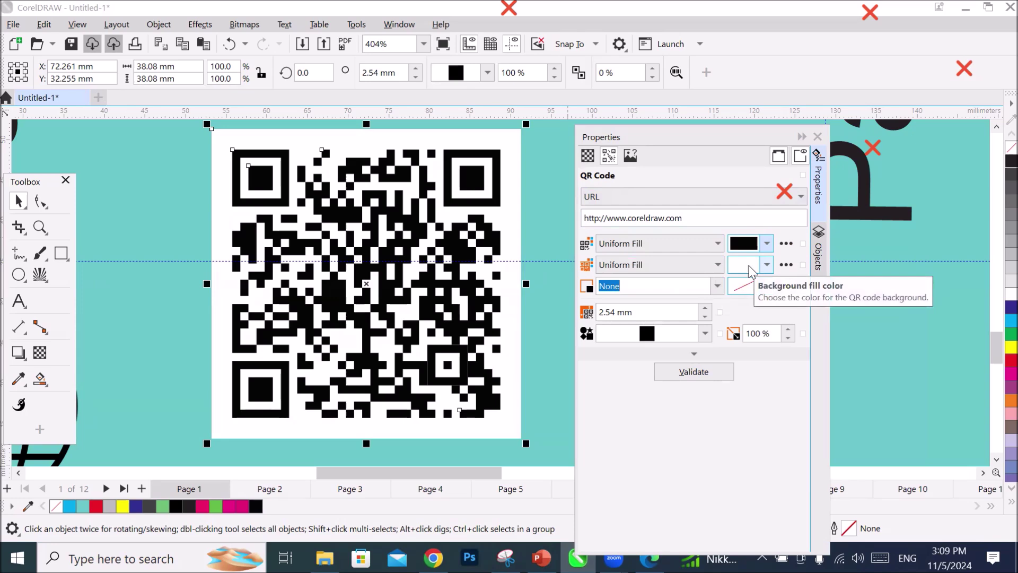
# Recolour the QR code's background with a green uniform fill of C 81, M 14, Y 100, K 2.
pyautogui.click(768, 265)
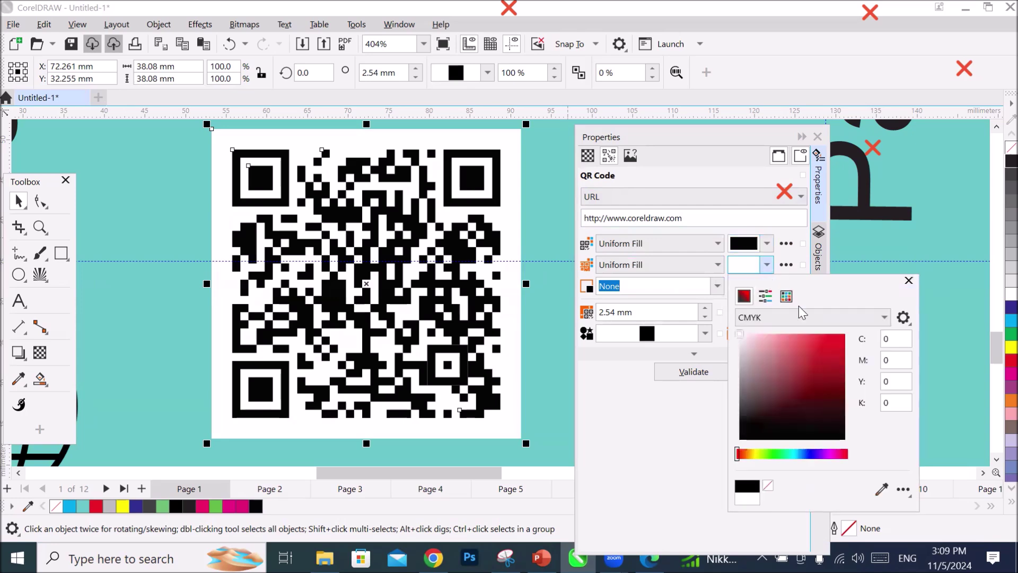
pyautogui.click(820, 340)
pyautogui.moveTo(821, 341)
pyautogui.mouseDown()
pyautogui.moveTo(814, 376)
pyautogui.moveTo(804, 374)
pyautogui.mouseUp()
pyautogui.click(777, 454)
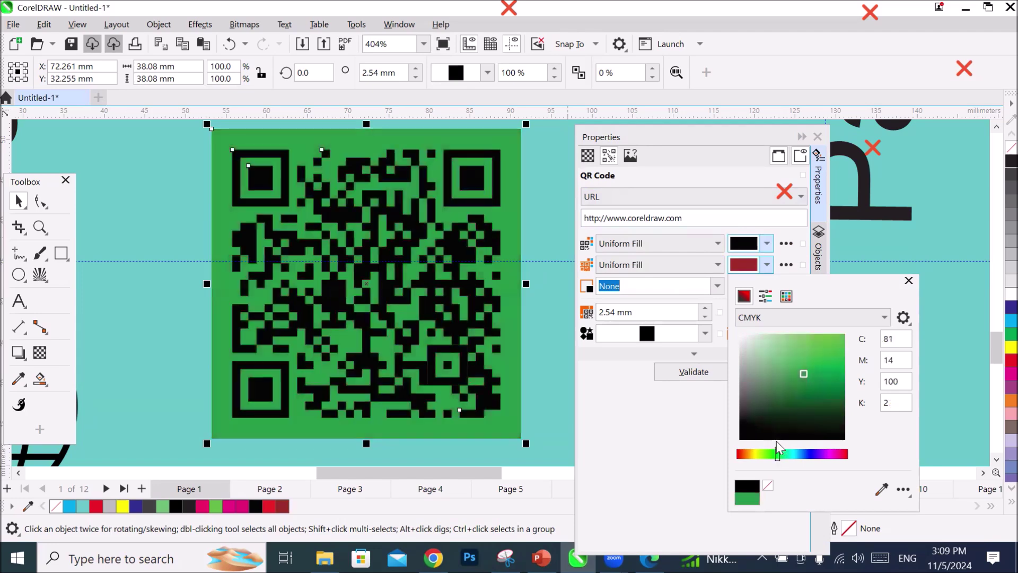
# Set the QR code's background to a near-white uniform fill of C 2, M 0, Y 2, K 0.
pyautogui.click(845, 352)
pyautogui.moveTo(844, 353); pyautogui.dragTo(741, 337)
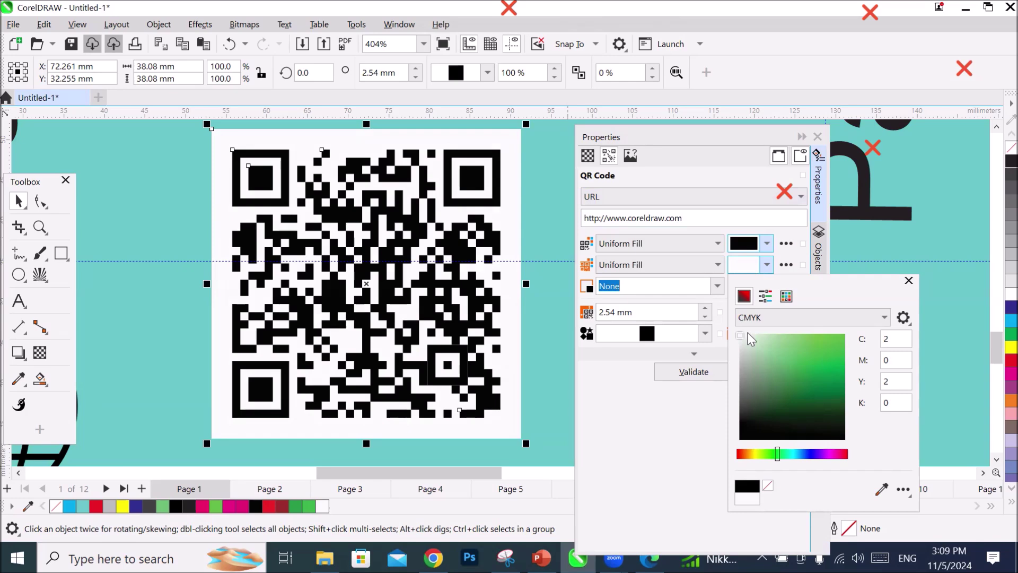
pyautogui.click(714, 182)
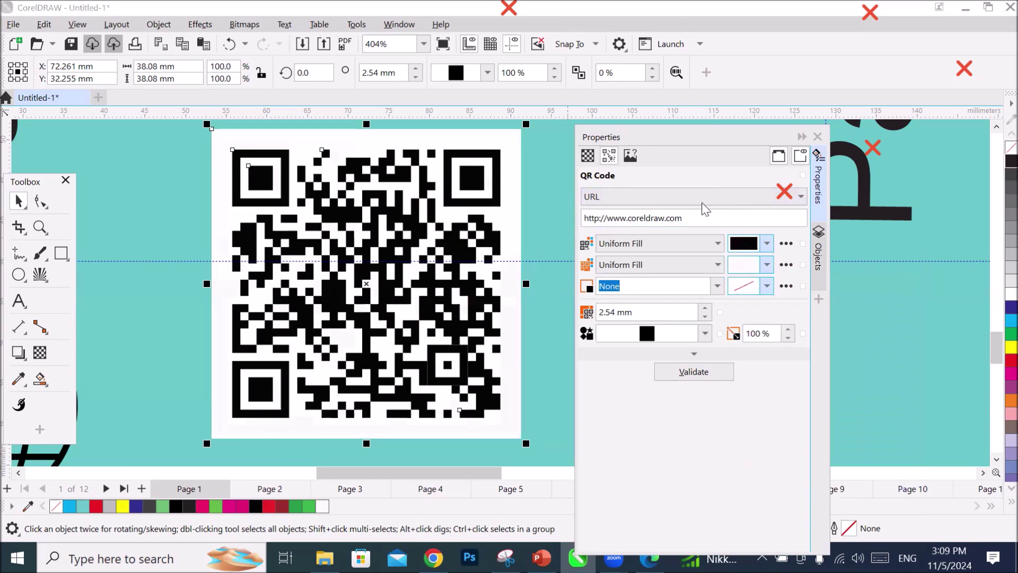
# Outline the QR code's pixels with a 1.0 pt line coloured C 0, M 100, Y 58, K 0 and inspect the result.
pyautogui.click(717, 287)
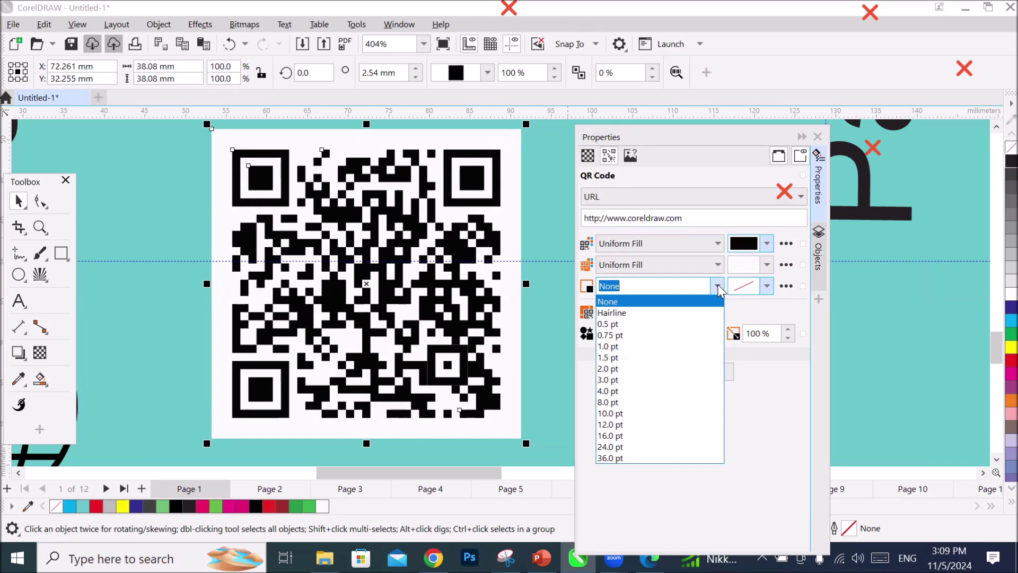
pyautogui.click(475, 160)
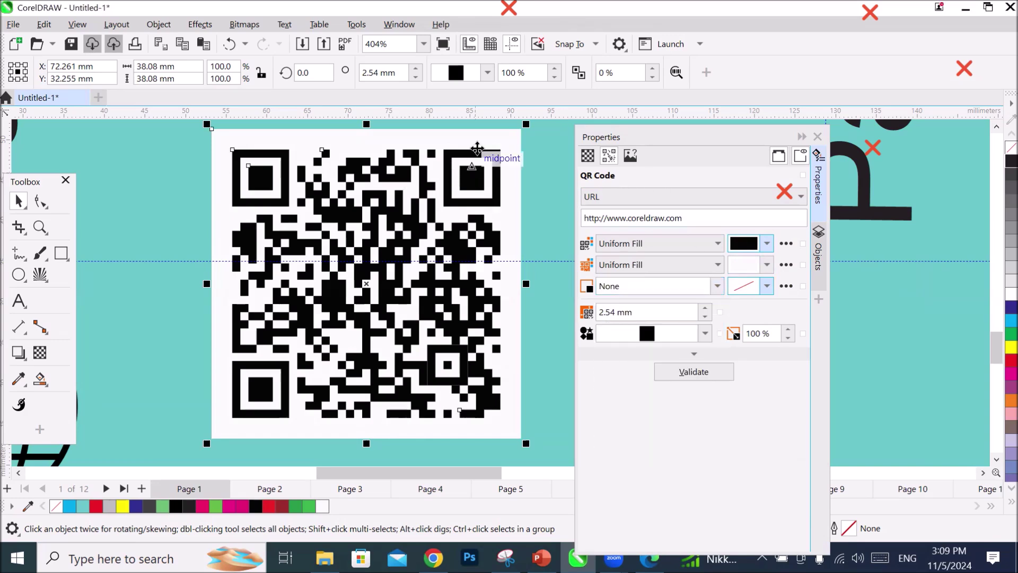
pyautogui.scroll(8, 476, 159)
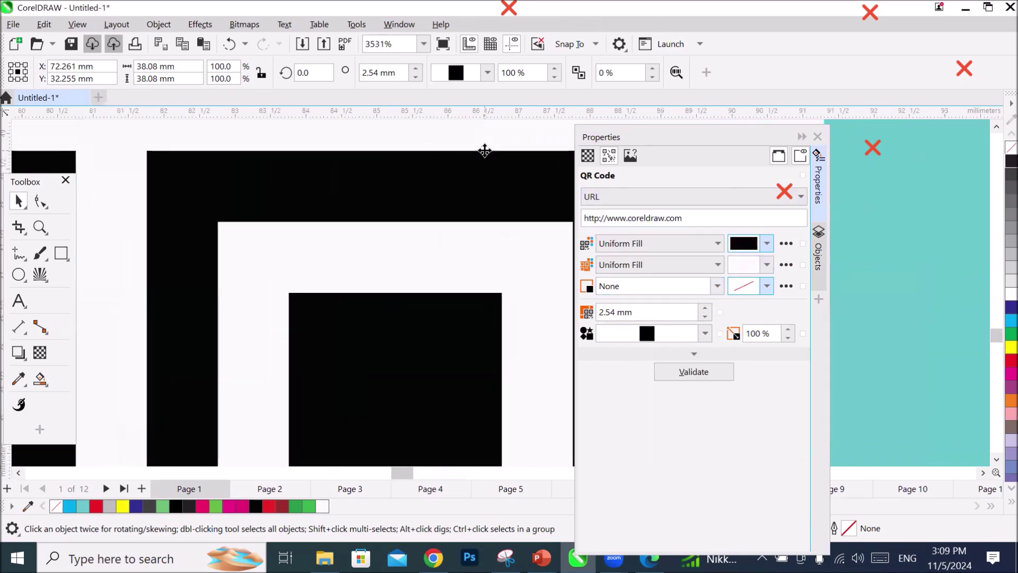
pyautogui.scroll(1, 485, 151)
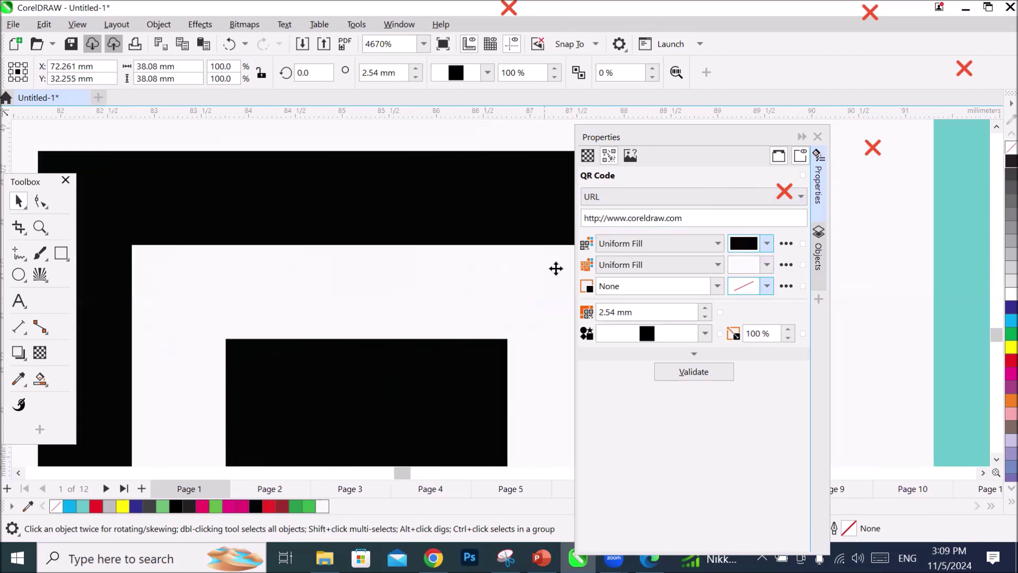
pyautogui.click(716, 287)
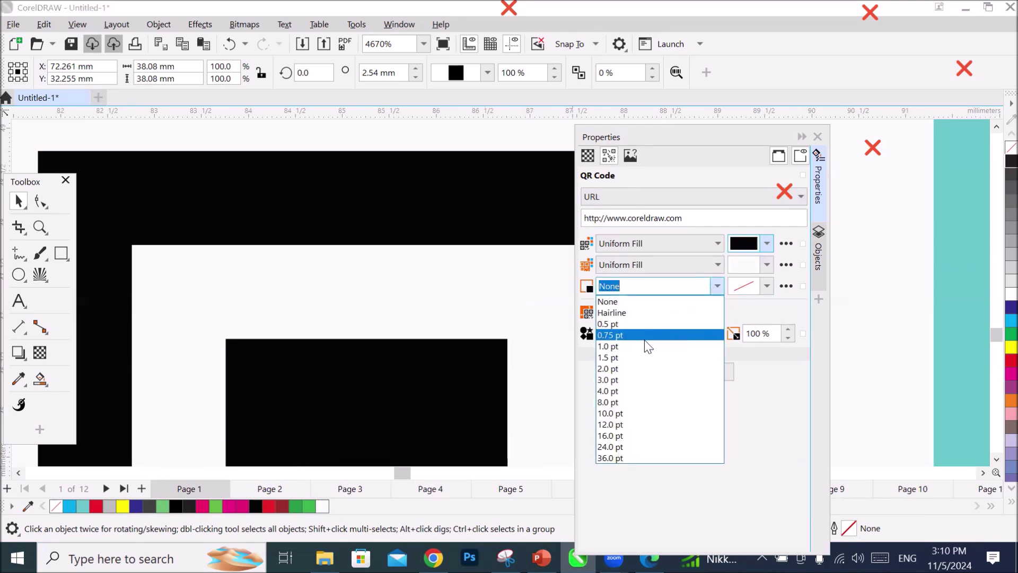
pyautogui.click(639, 346)
pyautogui.click(767, 287)
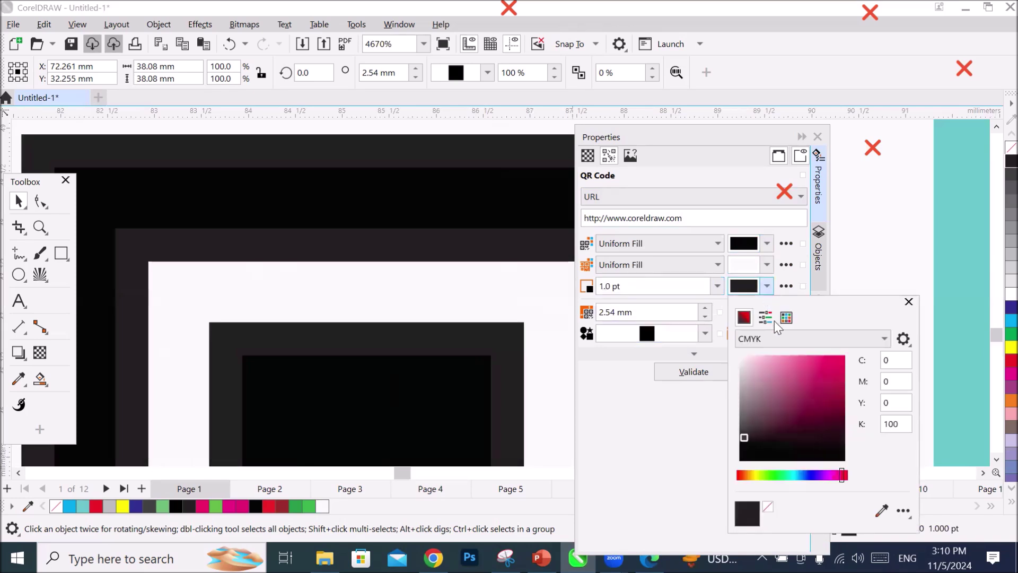
pyautogui.click(840, 362)
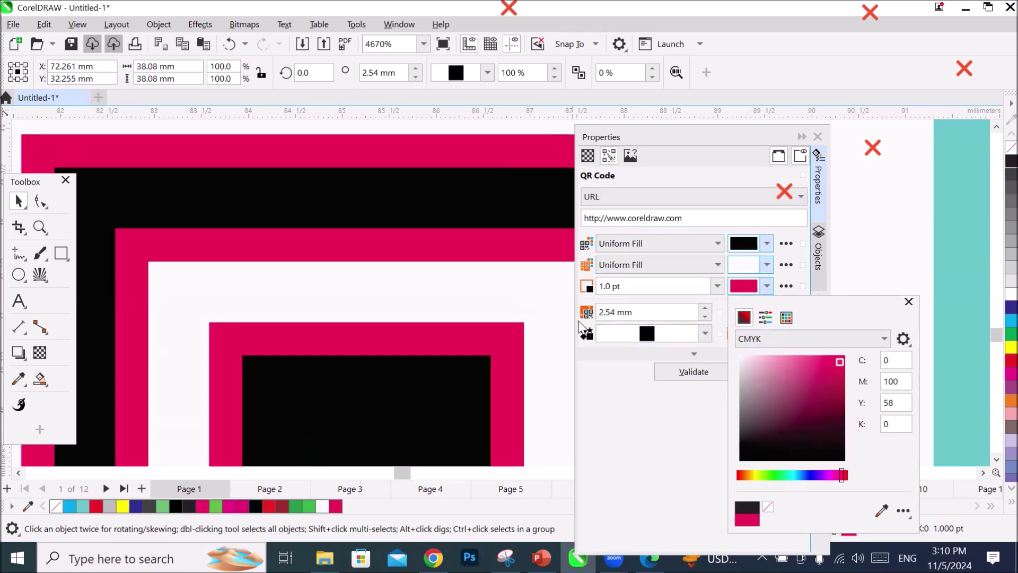
pyautogui.click(486, 301)
pyautogui.scroll(-8, 486, 302)
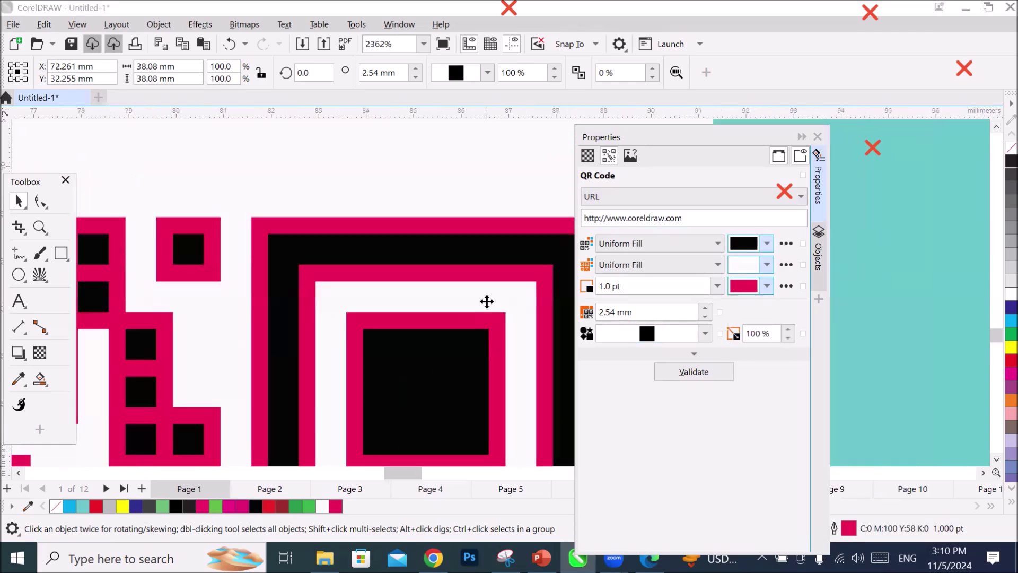
pyautogui.scroll(-3, 493, 346)
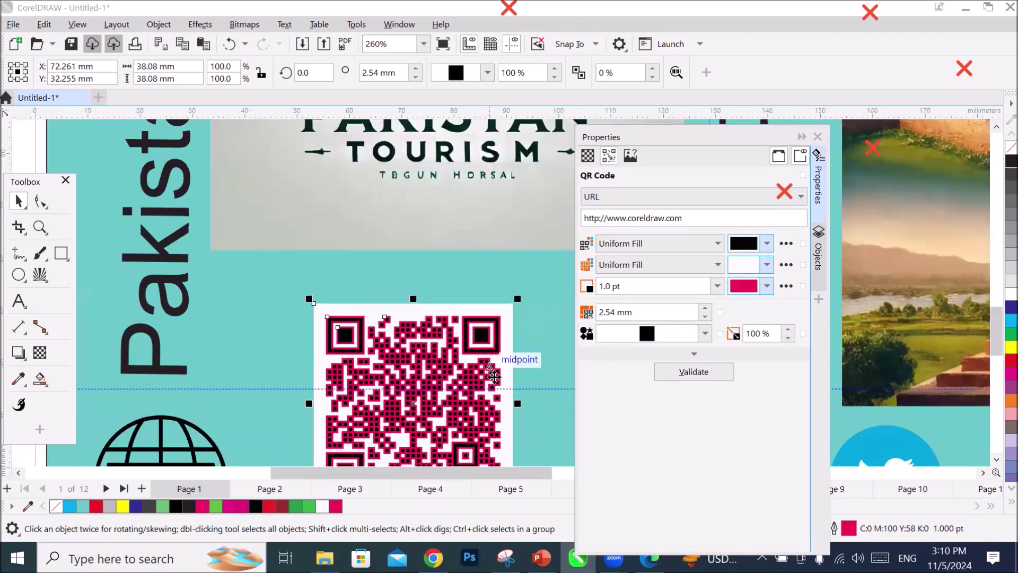
pyautogui.scroll(4, 511, 421)
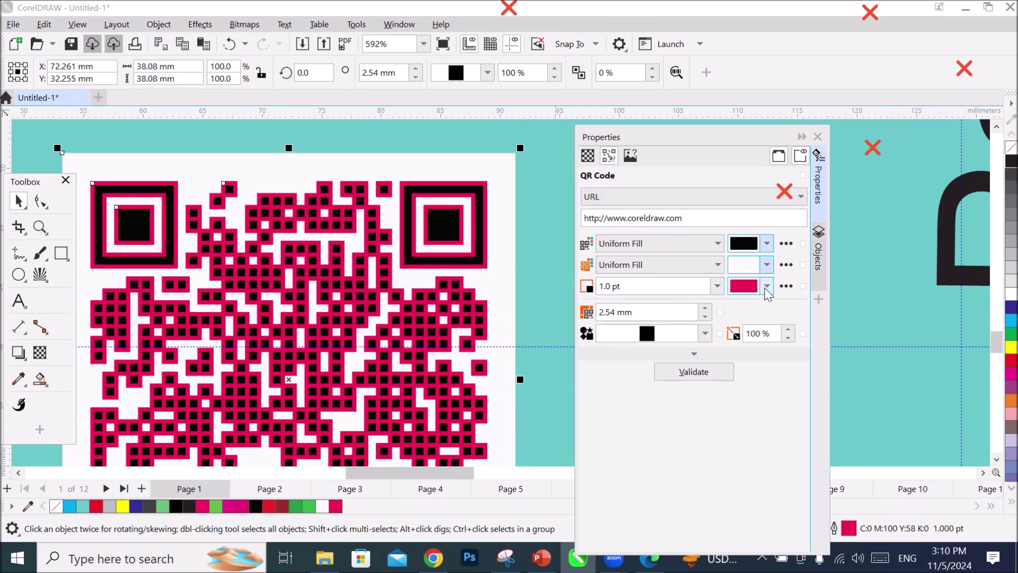
# Remove the outline from the QR code's pixels by setting its width to None.
pyautogui.click(767, 287)
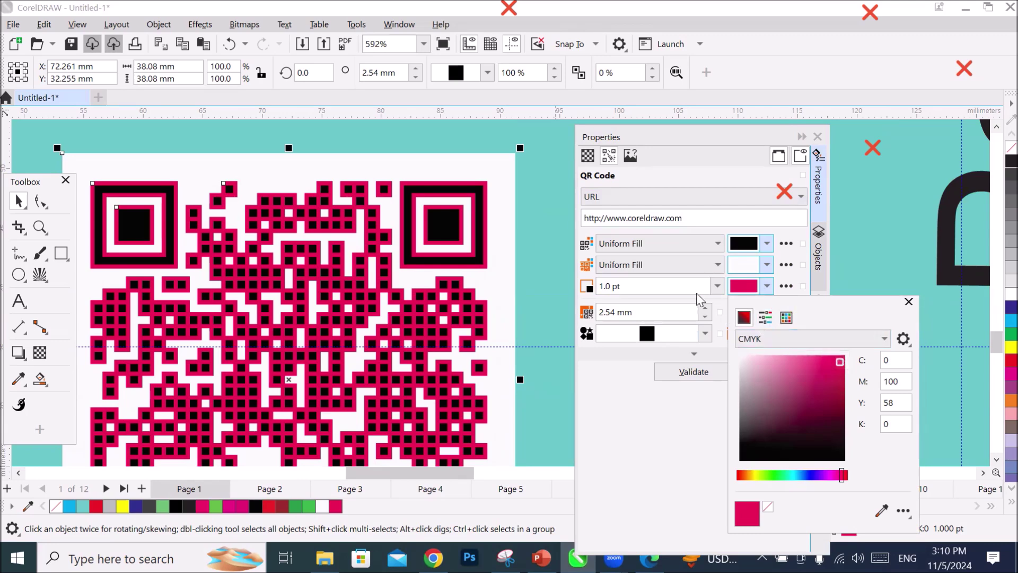
pyautogui.click(717, 286)
pyautogui.click(717, 285)
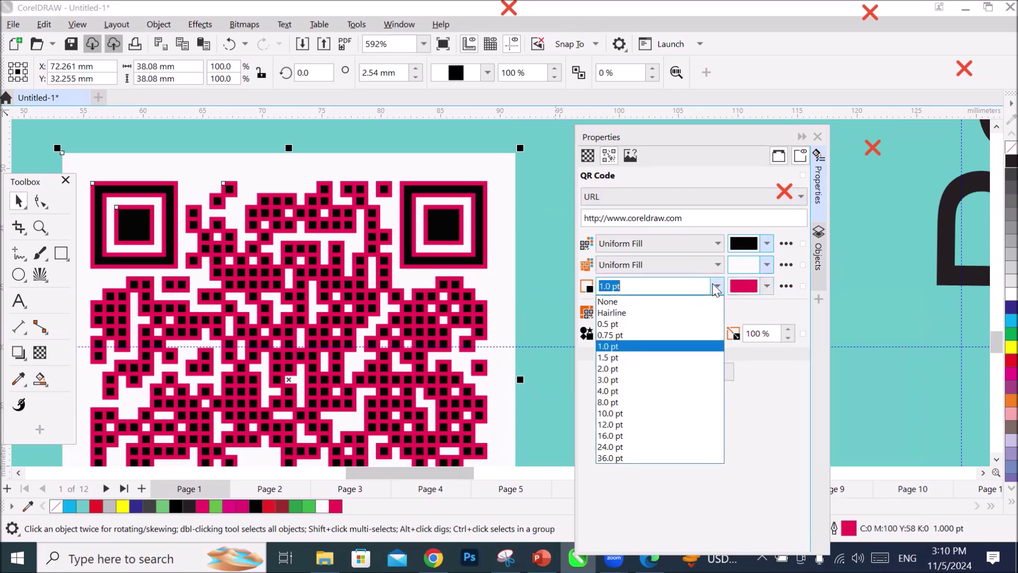
pyautogui.click(671, 301)
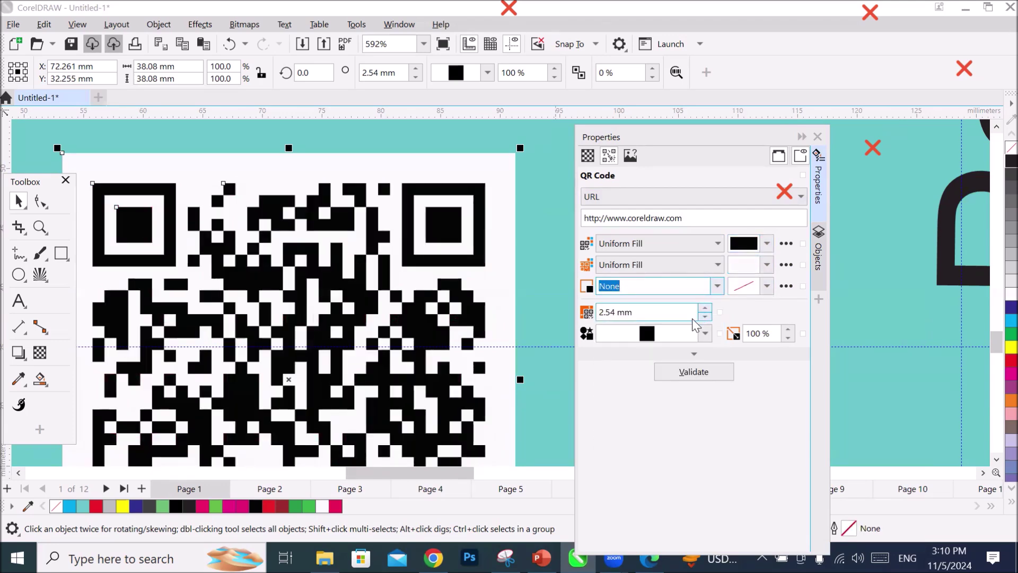
# Widen the QR code's margin in small increments to 3.94 mm.
pyautogui.click(670, 310)
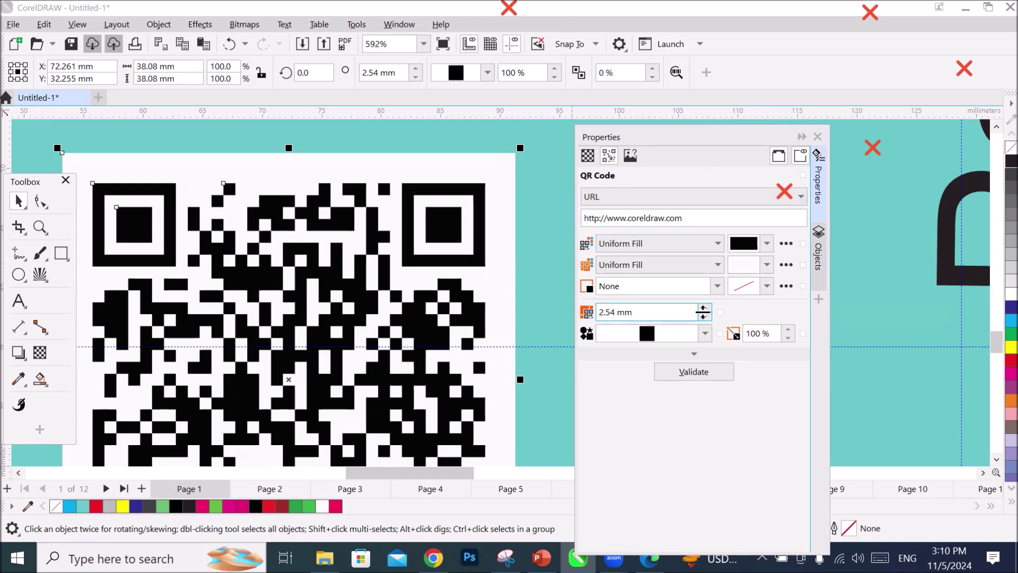
pyautogui.click(708, 308)
pyautogui.click(707, 307)
pyautogui.click(707, 307)
pyautogui.click(707, 307)
pyautogui.click(706, 307)
pyautogui.click(707, 308)
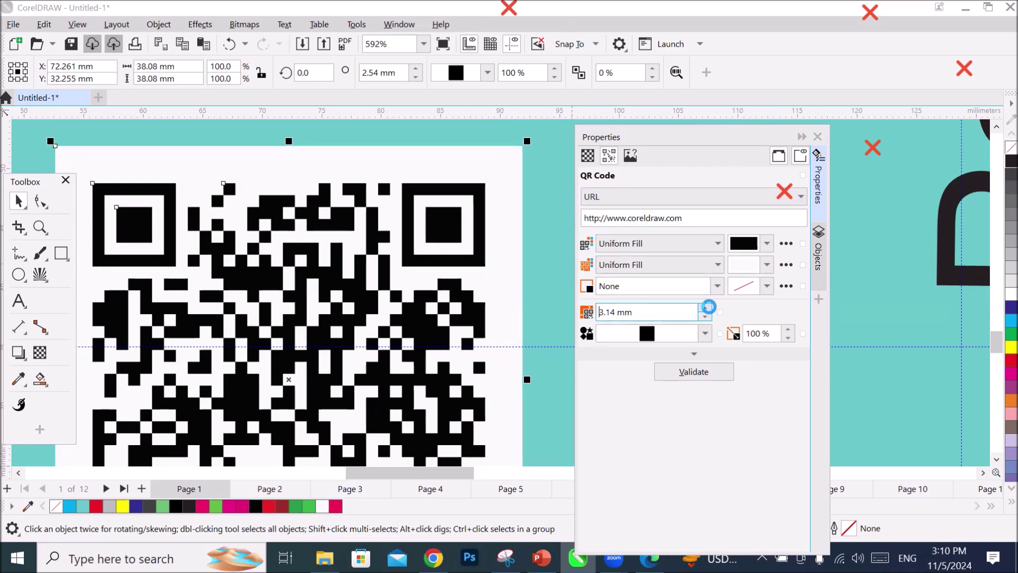
pyautogui.click(707, 308)
pyautogui.click(707, 307)
pyautogui.click(707, 307)
pyautogui.click(708, 308)
pyautogui.click(707, 307)
pyautogui.click(706, 307)
pyautogui.click(705, 307)
pyautogui.click(704, 308)
pyautogui.click(704, 308)
pyautogui.click(703, 308)
pyautogui.click(704, 308)
pyautogui.click(704, 316)
pyautogui.click(704, 316)
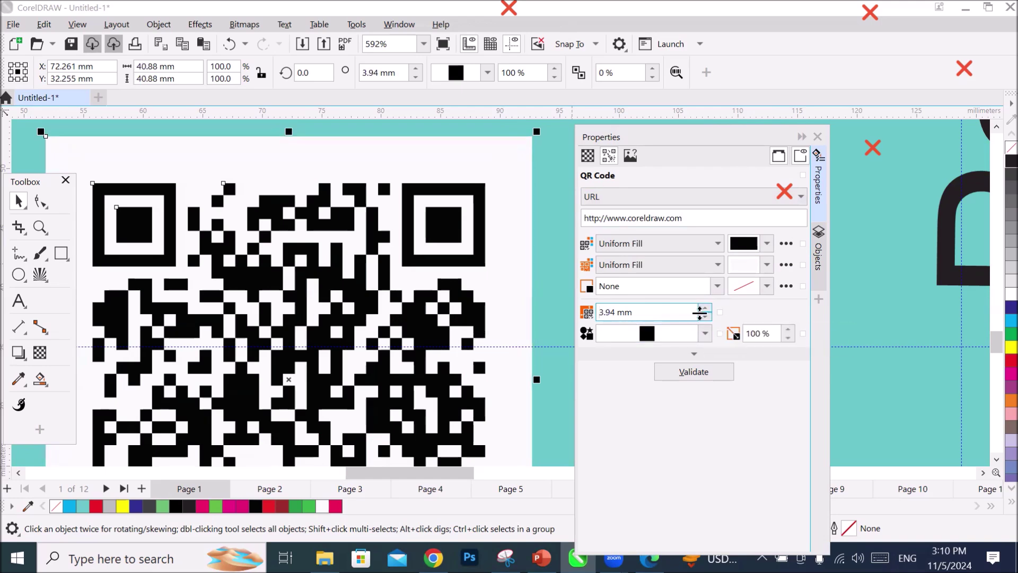
# Reduce the QR code's margin in small increments to 0.0 mm.
pyautogui.click(705, 316)
pyautogui.click(705, 317)
pyautogui.click(705, 317)
pyautogui.click(705, 317)
pyautogui.click(705, 317)
pyautogui.click(705, 317)
pyautogui.click(704, 317)
pyautogui.click(705, 317)
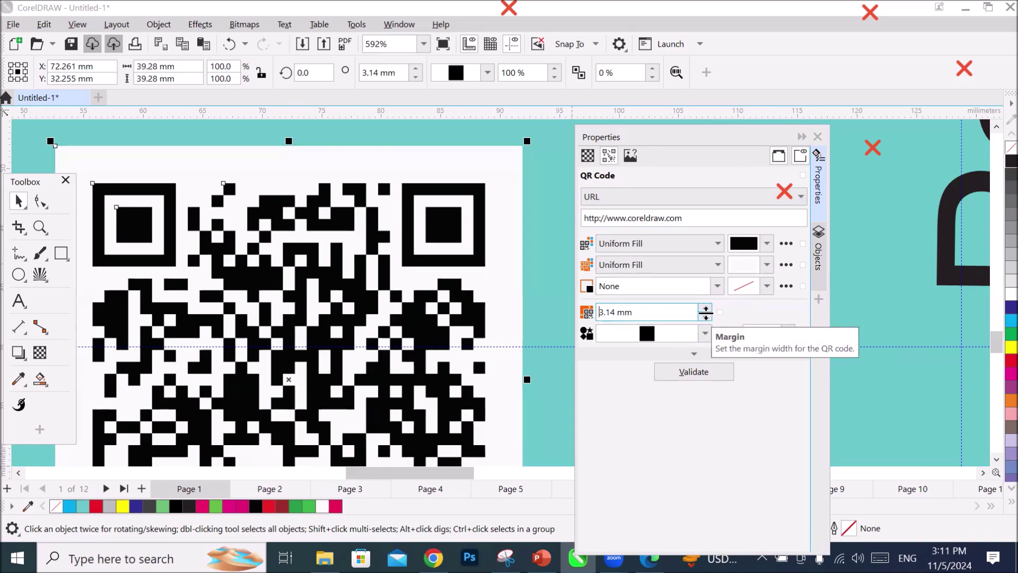
pyautogui.click(705, 318)
pyautogui.click(705, 317)
pyautogui.click(705, 317)
pyautogui.click(705, 317)
pyautogui.click(705, 317)
pyautogui.click(705, 317)
pyautogui.click(705, 317)
pyautogui.click(705, 317)
pyautogui.click(705, 317)
pyautogui.click(704, 315)
pyautogui.click(704, 314)
pyautogui.click(704, 315)
pyautogui.click(704, 314)
pyautogui.click(703, 315)
pyautogui.click(703, 315)
pyautogui.click(704, 315)
pyautogui.click(704, 315)
pyautogui.click(704, 315)
pyautogui.click(704, 315)
pyautogui.click(704, 314)
pyautogui.click(703, 315)
pyautogui.click(704, 315)
pyautogui.click(703, 314)
pyautogui.click(704, 316)
pyautogui.click(704, 317)
pyautogui.click(704, 318)
pyautogui.click(704, 320)
pyautogui.click(705, 318)
pyautogui.click(705, 318)
pyautogui.click(705, 318)
pyautogui.click(705, 319)
pyautogui.click(705, 318)
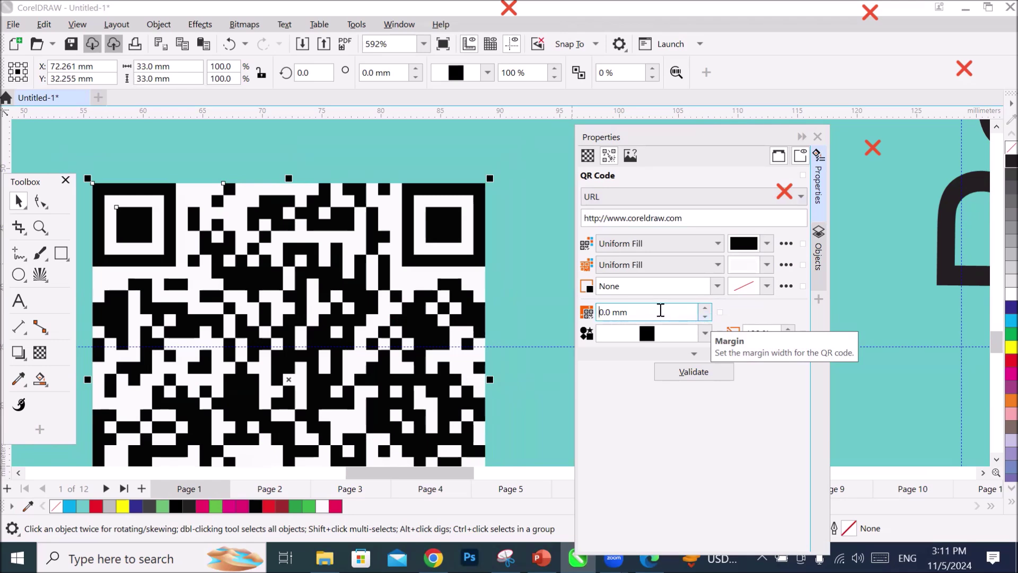
# Set the QR code's margin to 2.54 mm.
pyautogui.moveTo(659, 311); pyautogui.dragTo(521, 310)
pyautogui.write('2.54')
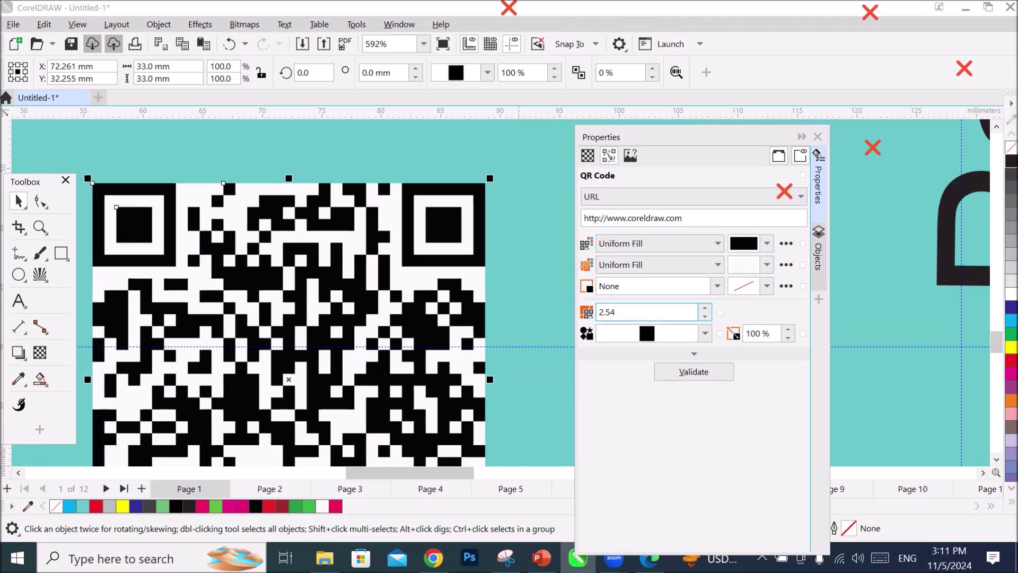
# Try circular and star shapes for the QR code's pixels.
pyautogui.click(623, 326)
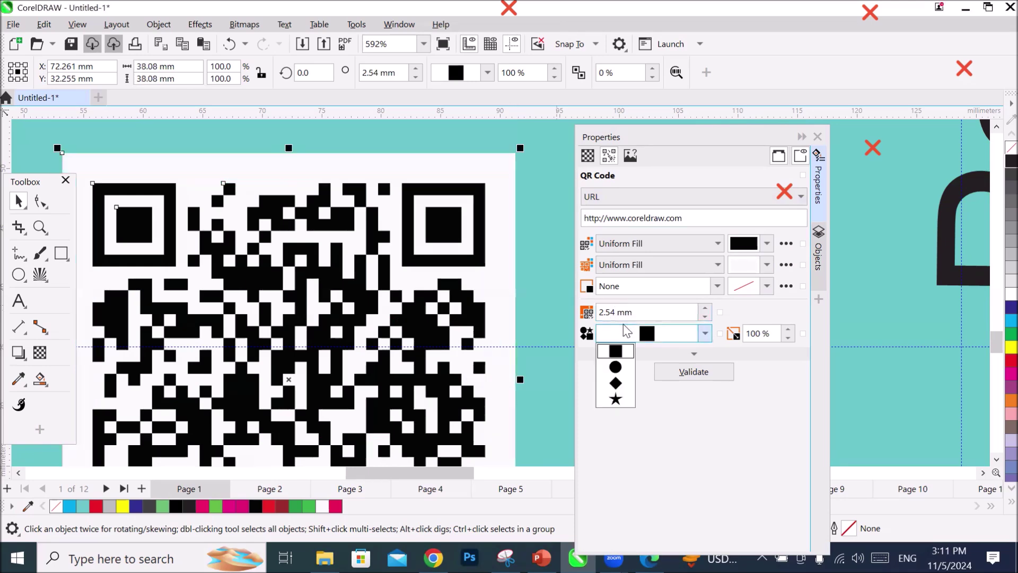
pyautogui.scroll(5, 414, 318)
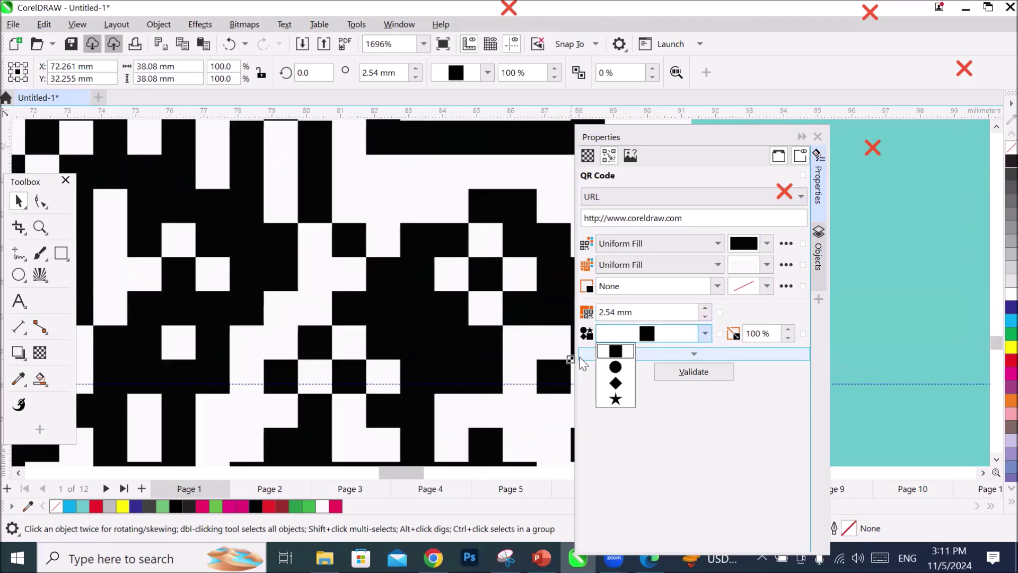
pyautogui.click(618, 368)
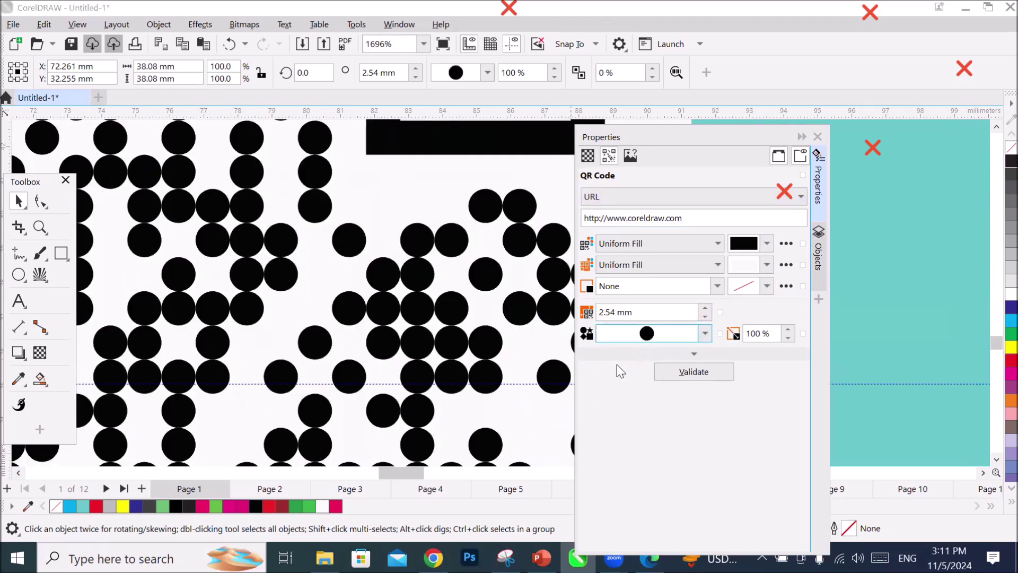
pyautogui.click(706, 334)
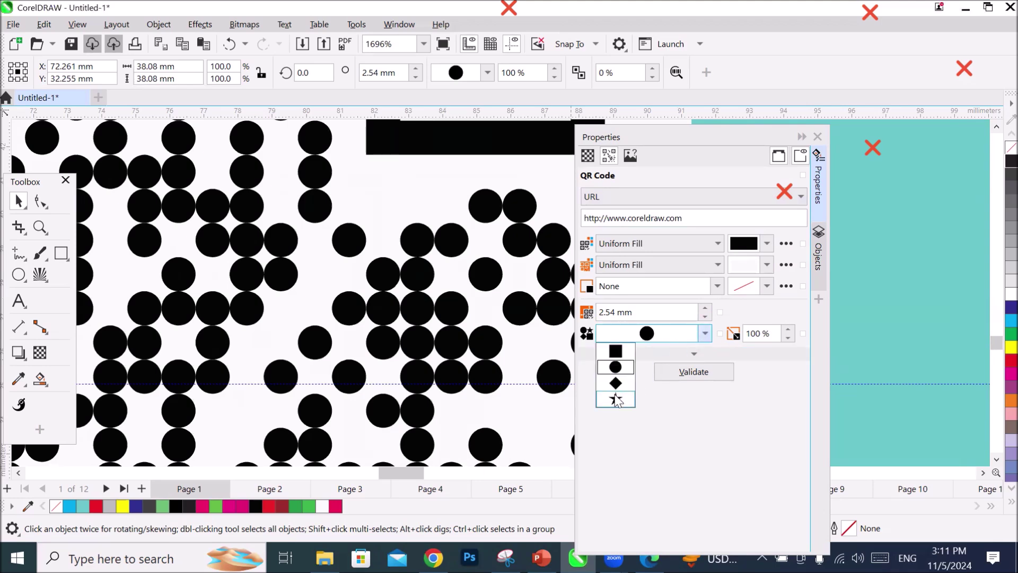
pyautogui.click(610, 398)
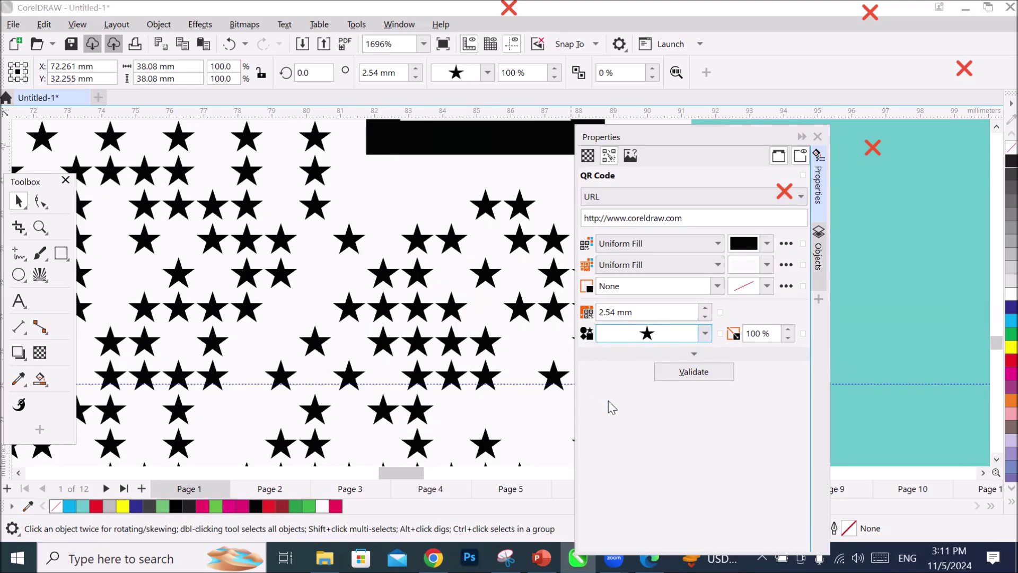
# Set the QR code's pixel shape back to square.
pyautogui.click(705, 334)
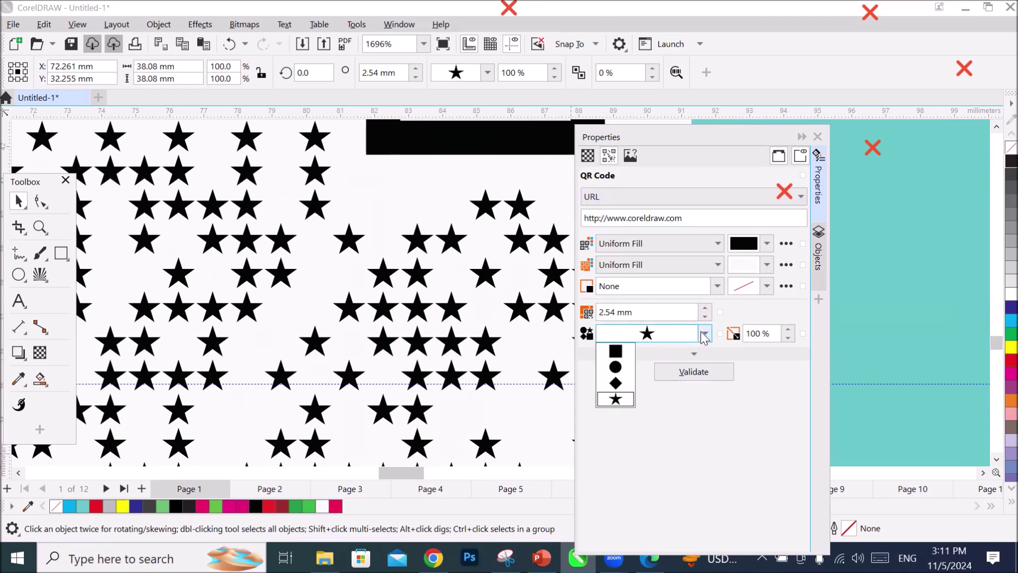
pyautogui.click(615, 352)
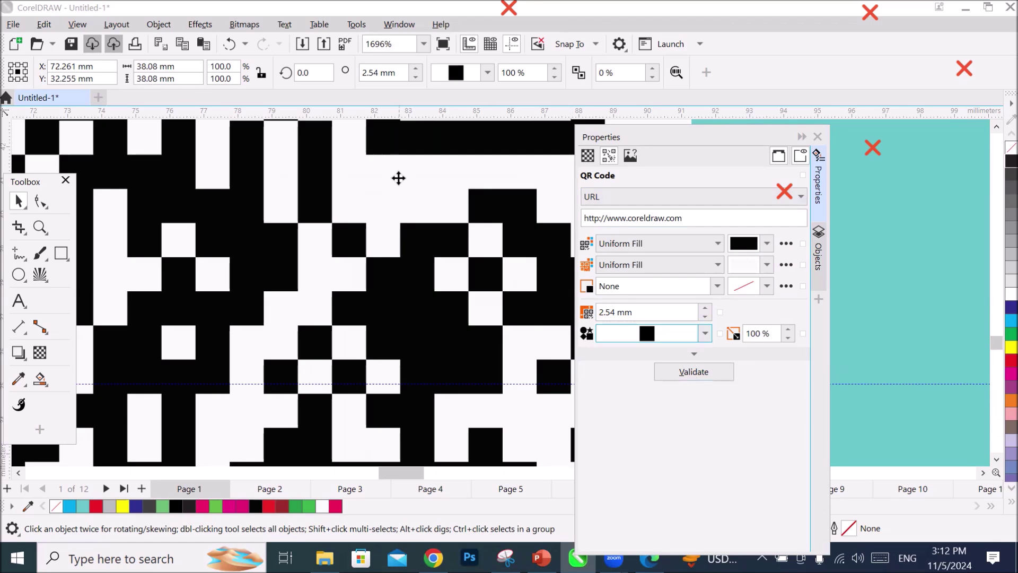
pyautogui.scroll(-3, 401, 185)
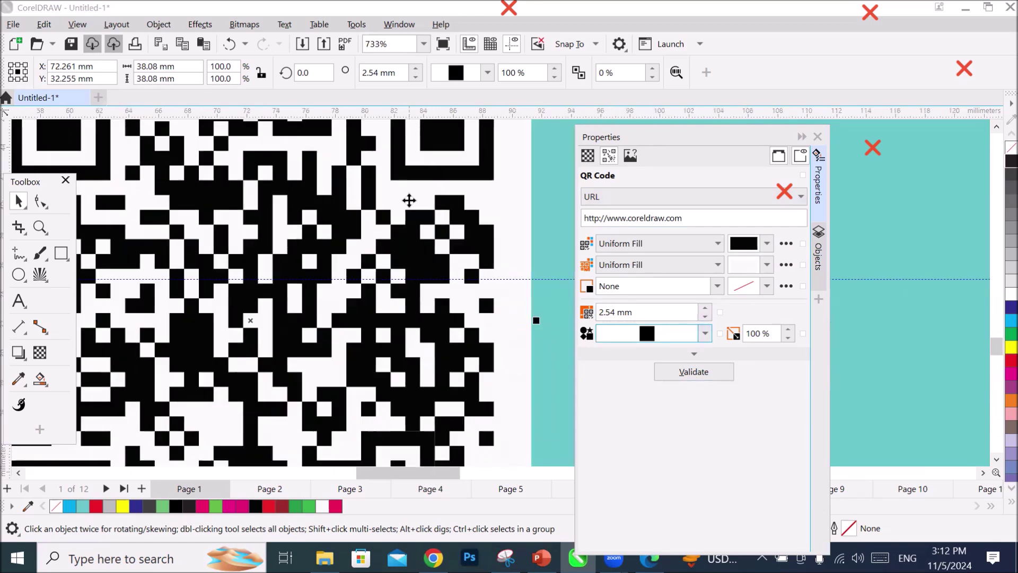
pyautogui.scroll(-1, 409, 200)
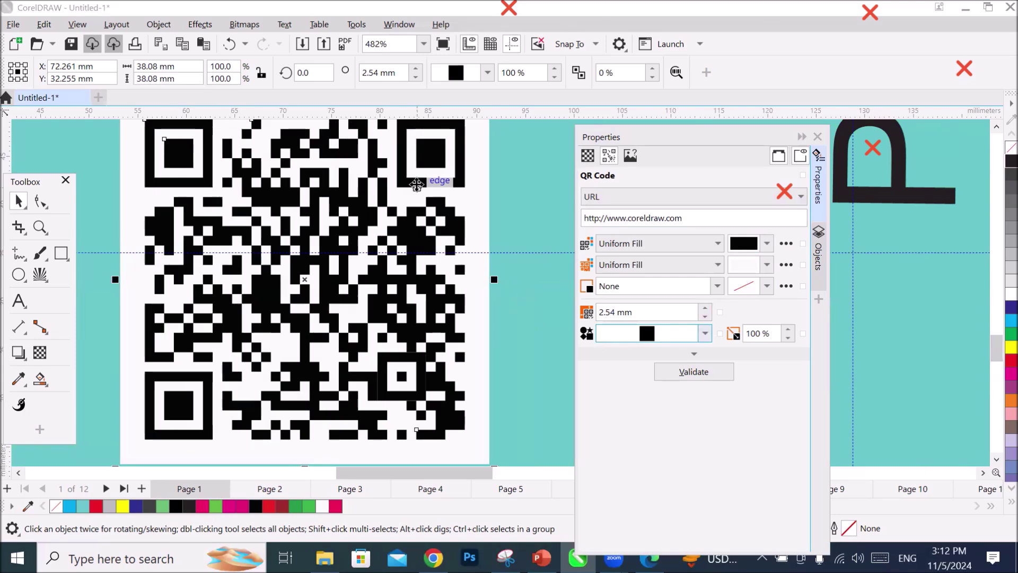
# Choose URL as the QR code's content type and start editing its web address.
pyautogui.click(614, 205)
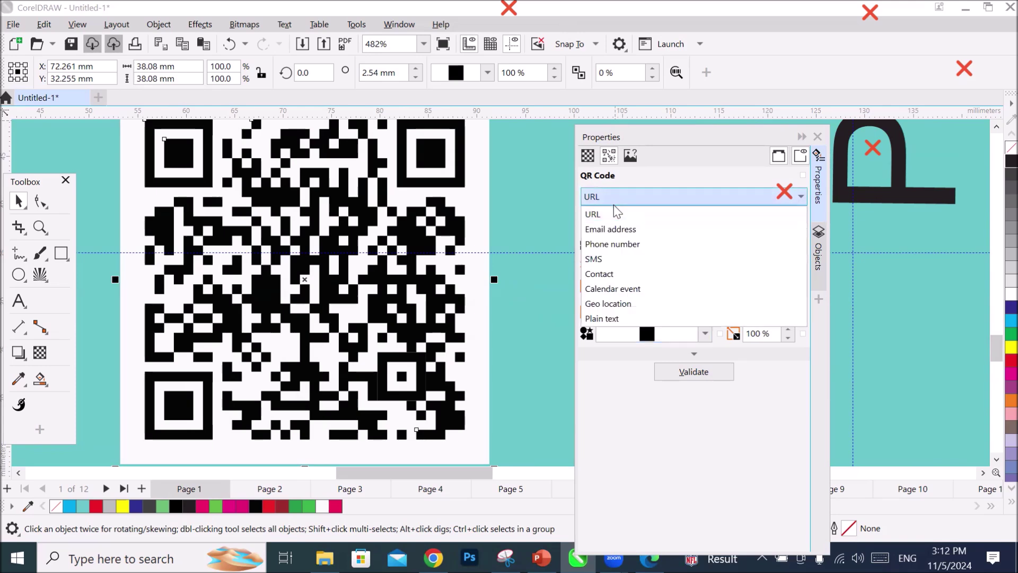
pyautogui.click(597, 215)
pyautogui.click(695, 220)
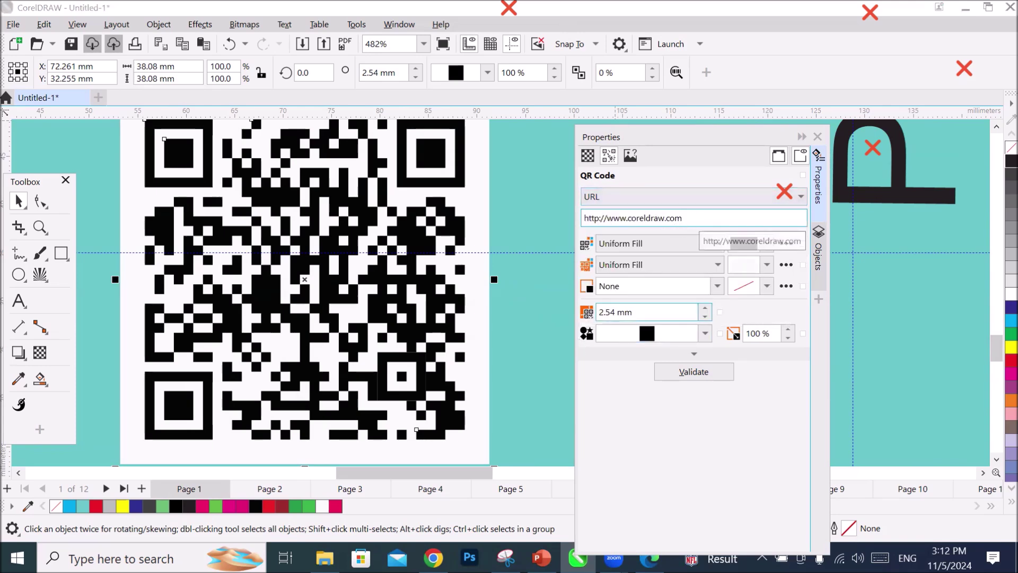
# Switch to Chrome and open the ict-trainings.com website in a new tab.
pyautogui.click(433, 558)
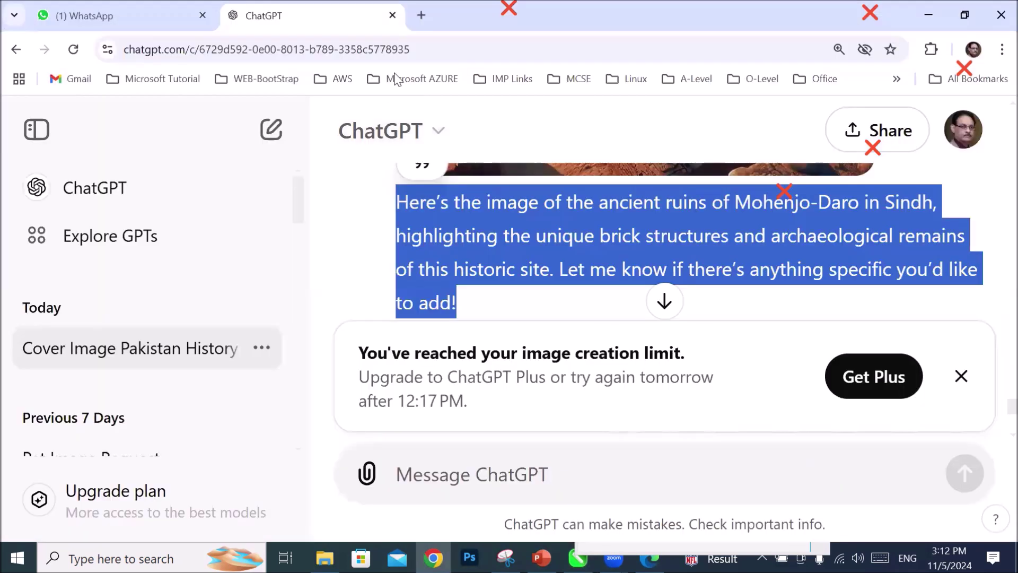
pyautogui.click(417, 18)
pyautogui.write('cit')
pyautogui.press('BackSpace')
pyautogui.press('BackSpace')
pyautogui.press('BackSpace')
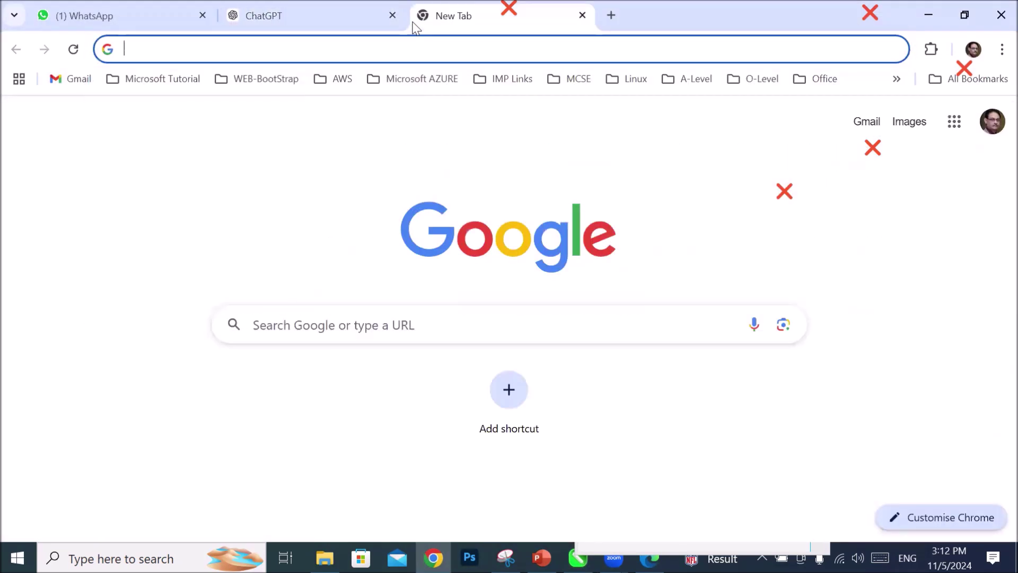
pyautogui.write('ict')
pyautogui.press('Return')
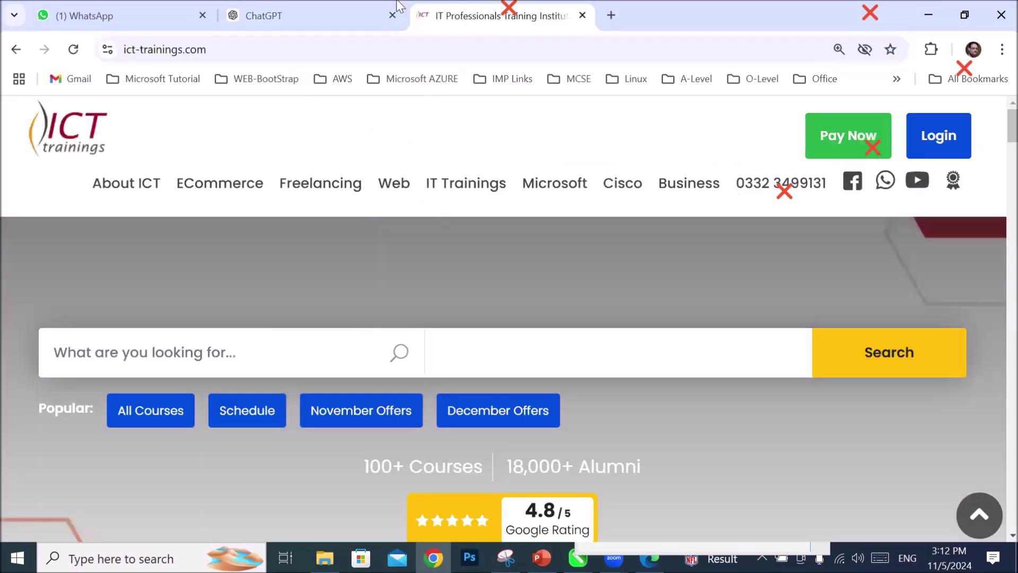
pyautogui.click(187, 49)
pyautogui.rightClick(186, 50)
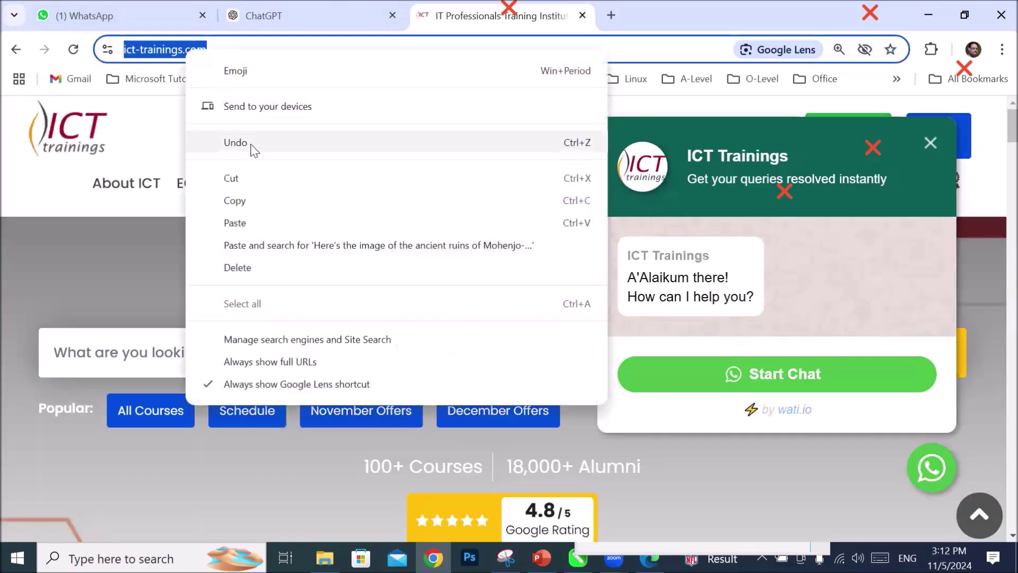
pyautogui.click(252, 201)
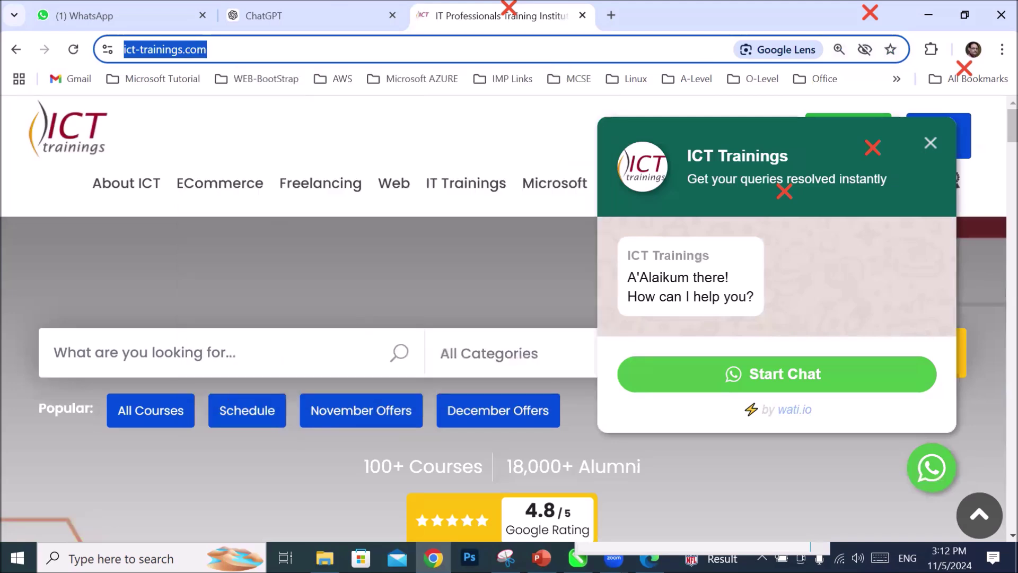
pyautogui.click(578, 557)
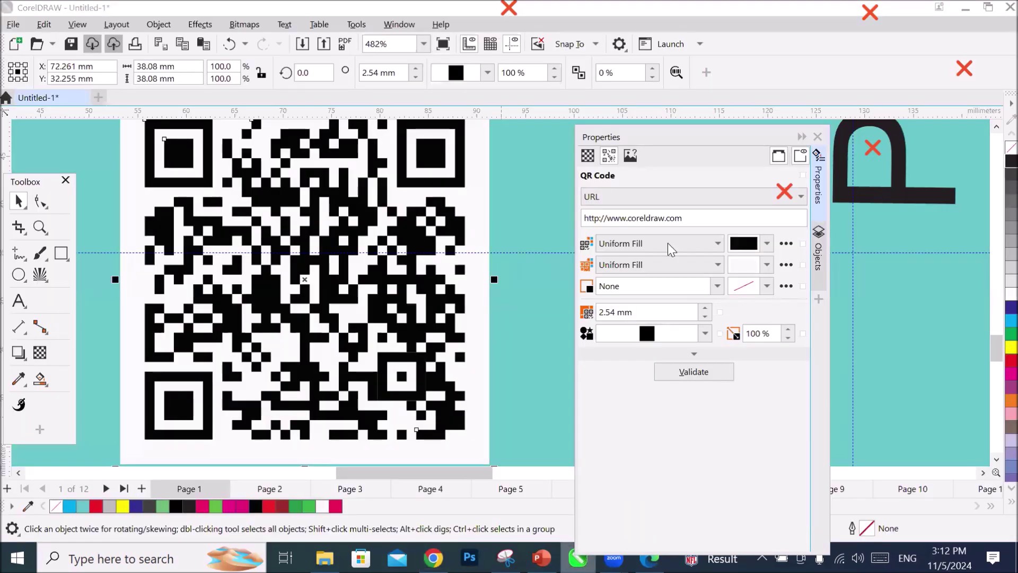
pyautogui.moveTo(694, 219); pyautogui.dragTo(512, 232)
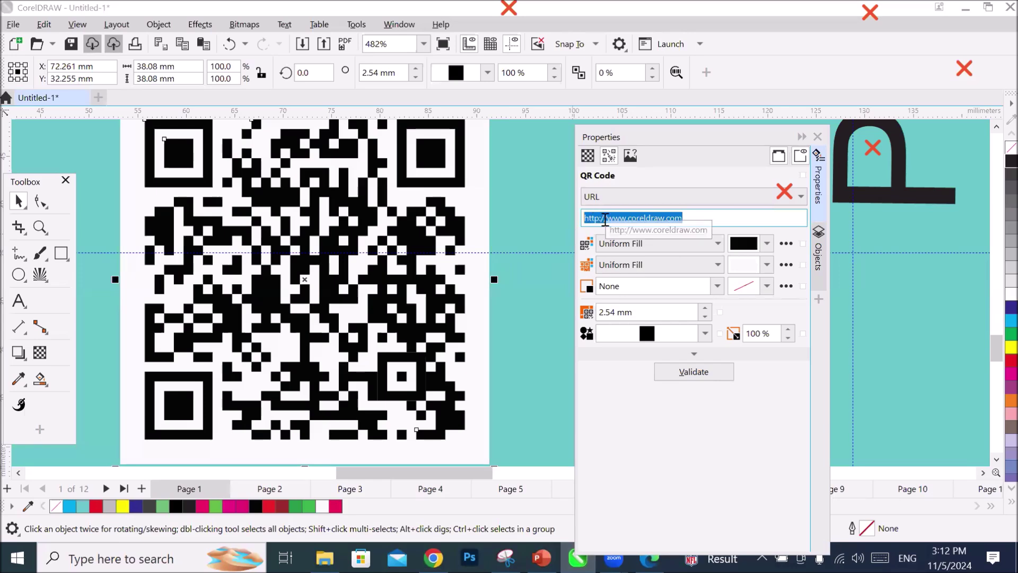
pyautogui.rightClick(605, 218)
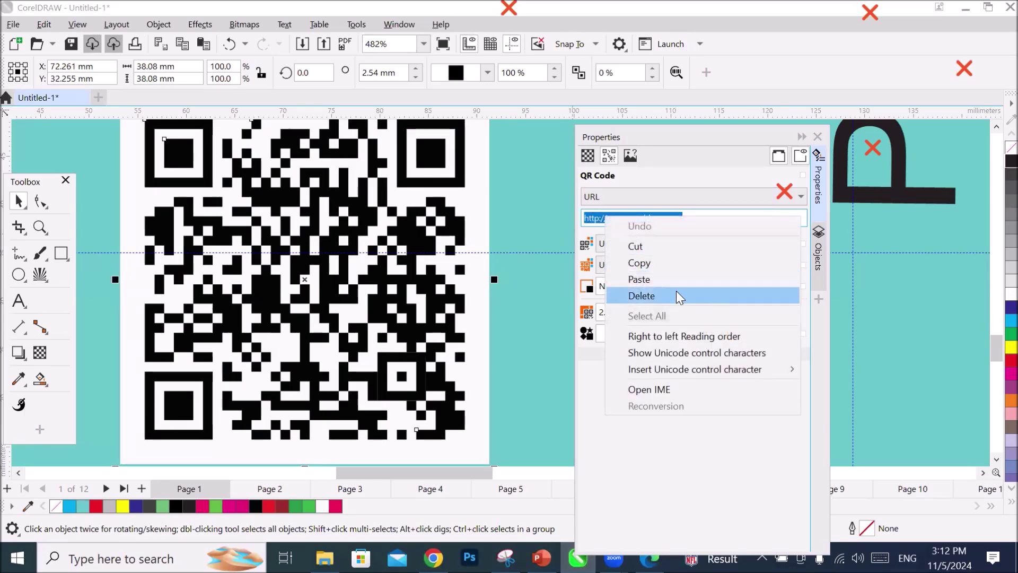
pyautogui.click(683, 283)
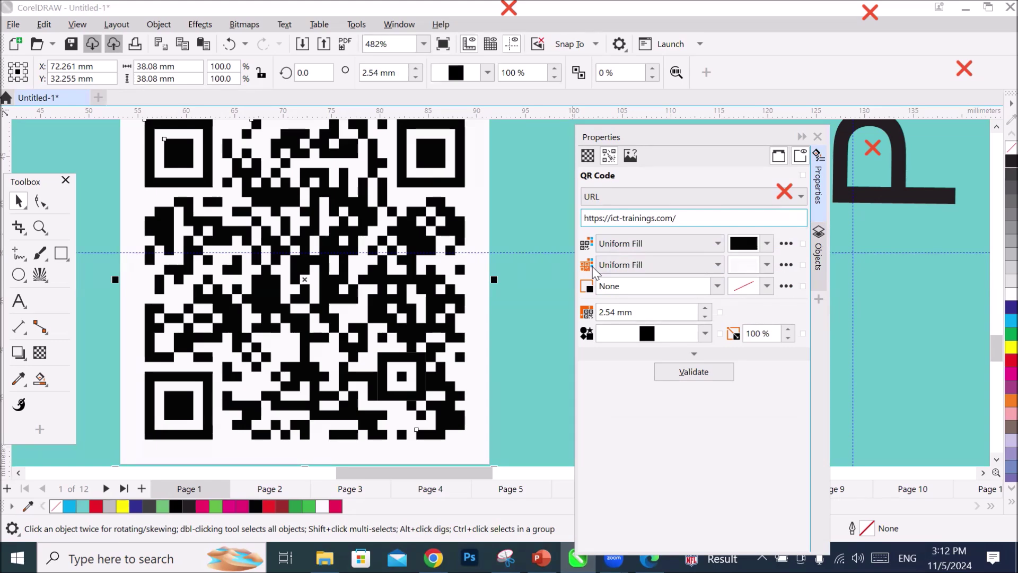
# Validate the QR code to check the web address it encodes, and dismiss the validation message.
pyautogui.click(694, 374)
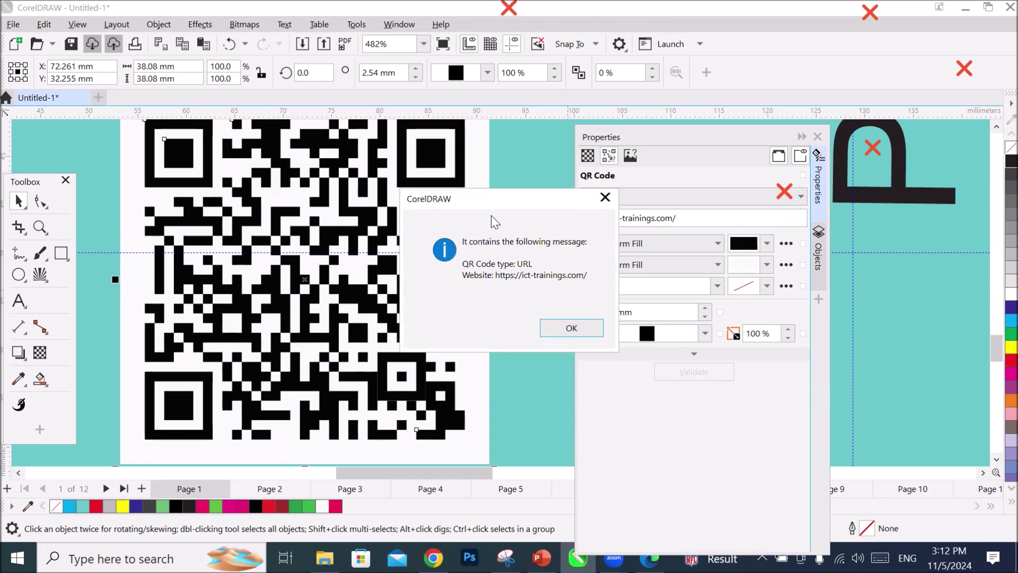
pyautogui.moveTo(495, 201); pyautogui.dragTo(422, 191)
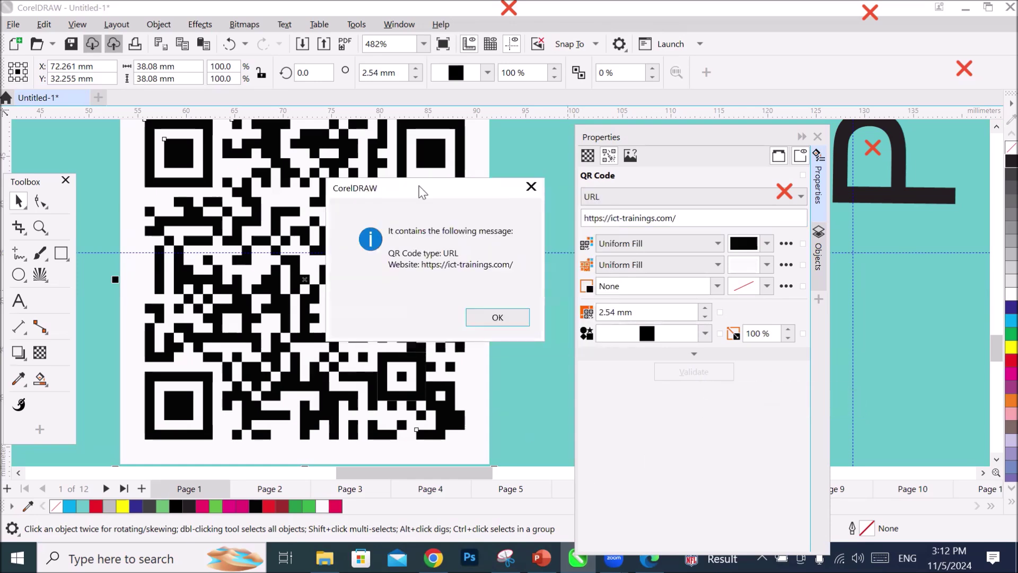
pyautogui.click(499, 317)
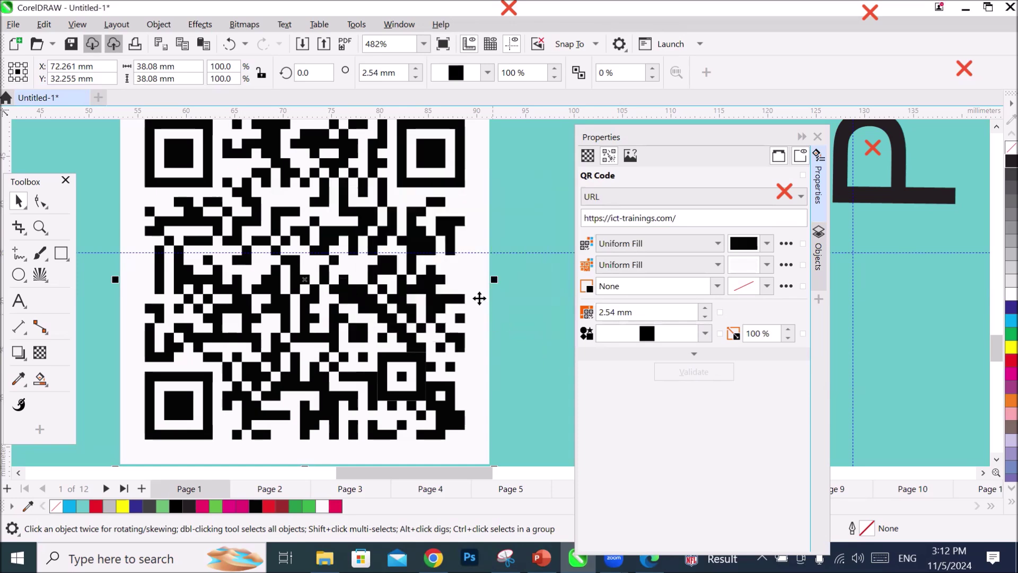
# Change the QR code's content type to Calendar event.
pyautogui.scroll(-3, 480, 298)
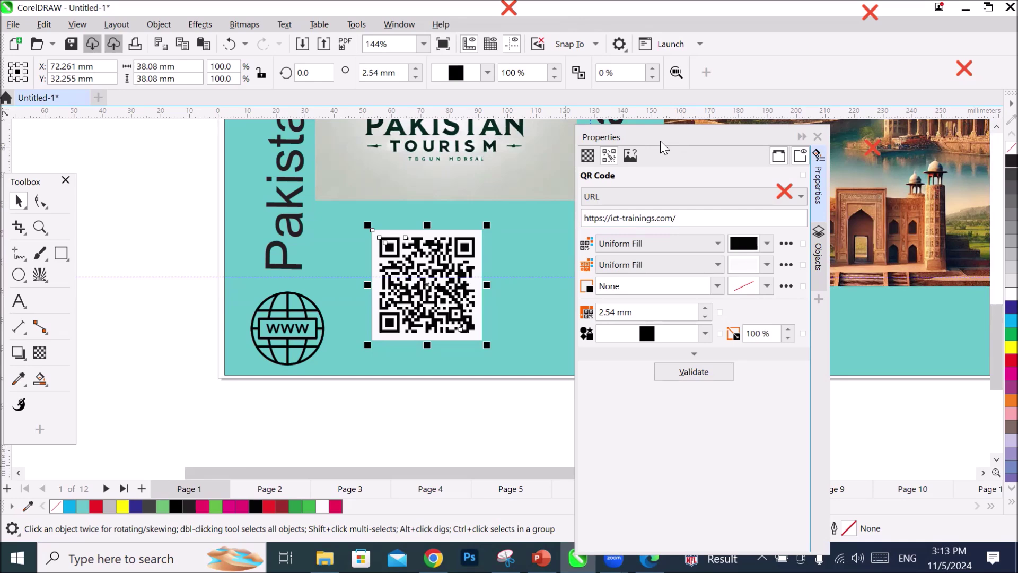
pyautogui.click(690, 214)
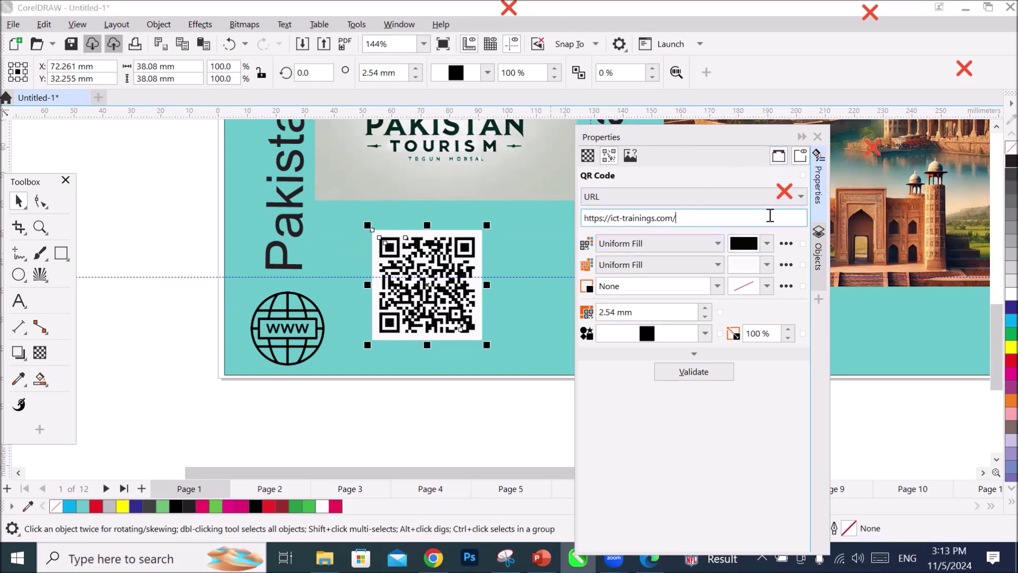
pyautogui.click(698, 207)
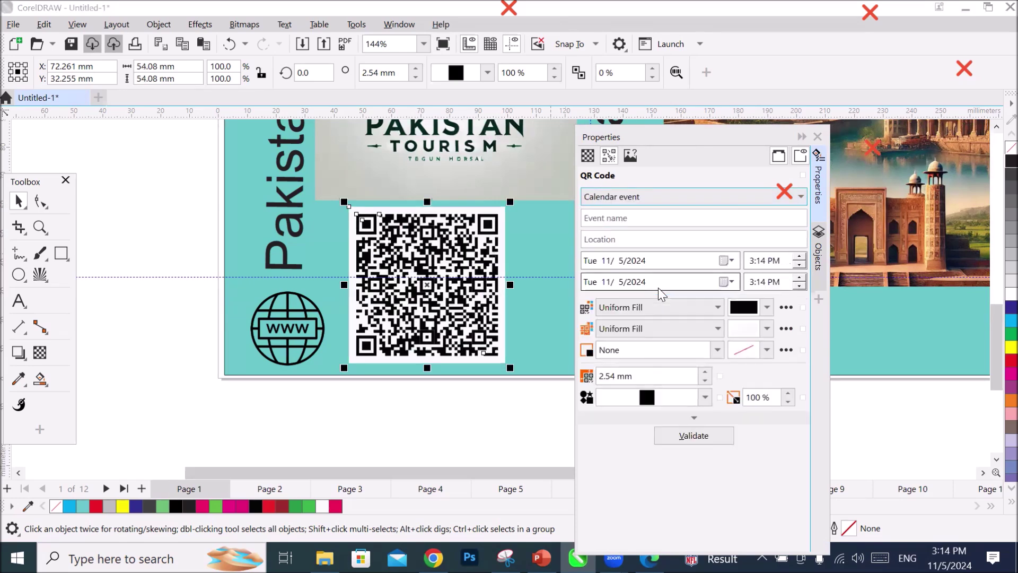
# Name the calendar event "Furniture EXPO" and set its location to "Johar town, lahore".
pyautogui.click(648, 220)
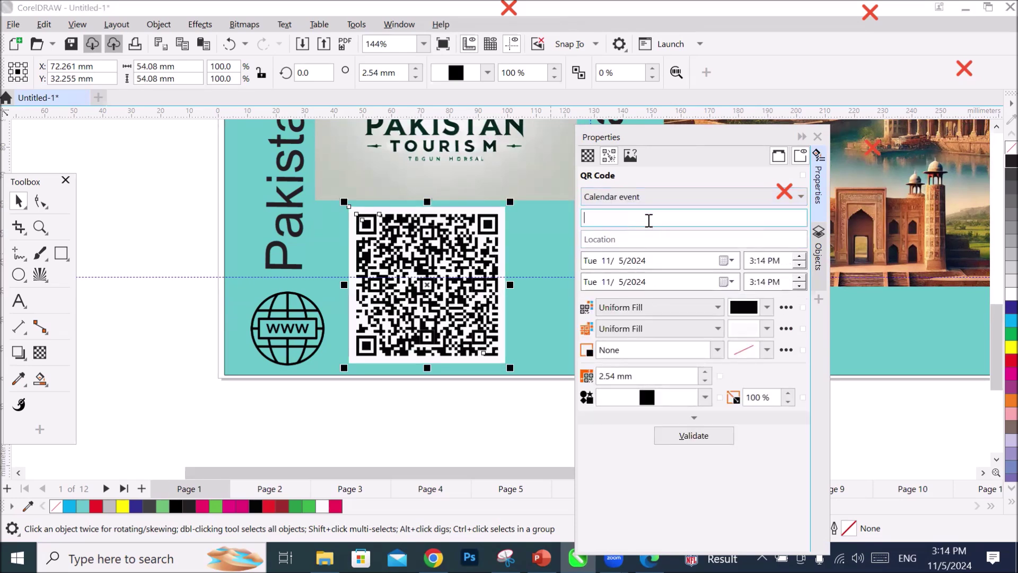
pyautogui.write('Fruni')
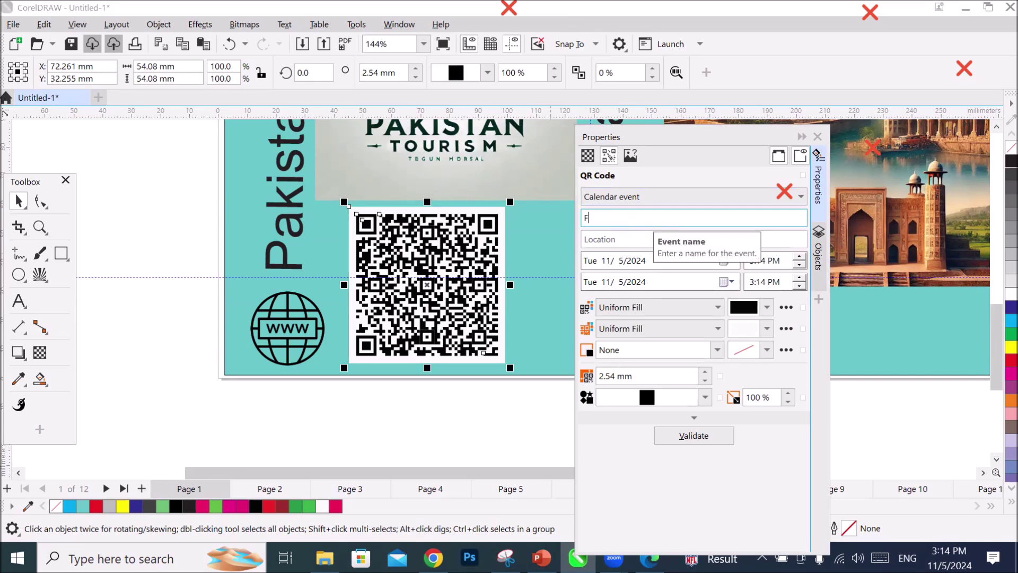
pyautogui.press('BackSpace')
pyautogui.press('BackSpace')
pyautogui.press('BackSpace')
pyautogui.press('BackSpace')
pyautogui.press('BackSpace')
pyautogui.write('Furniture EXPO')
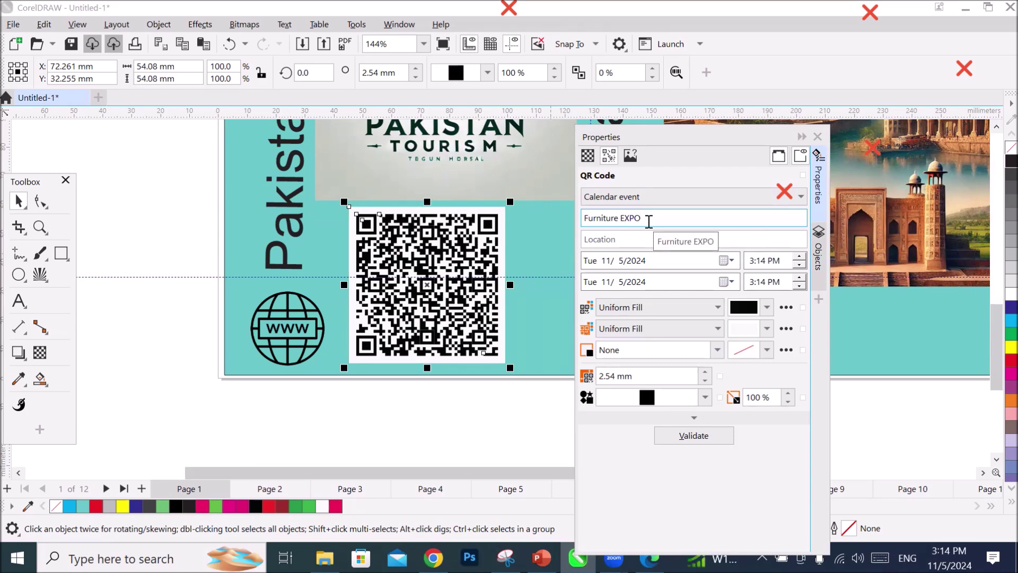
pyautogui.click(641, 241)
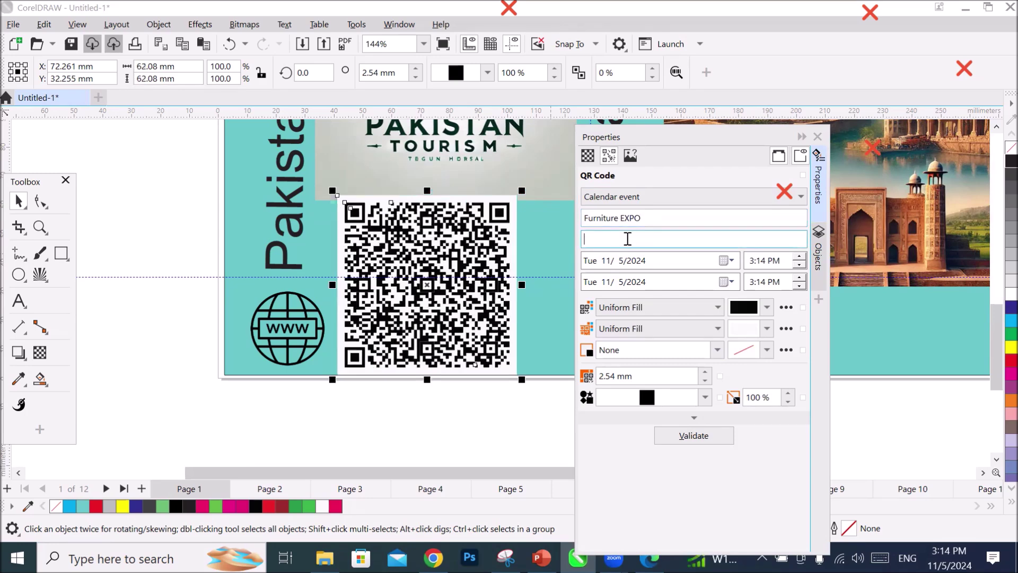
pyautogui.write('Joh')
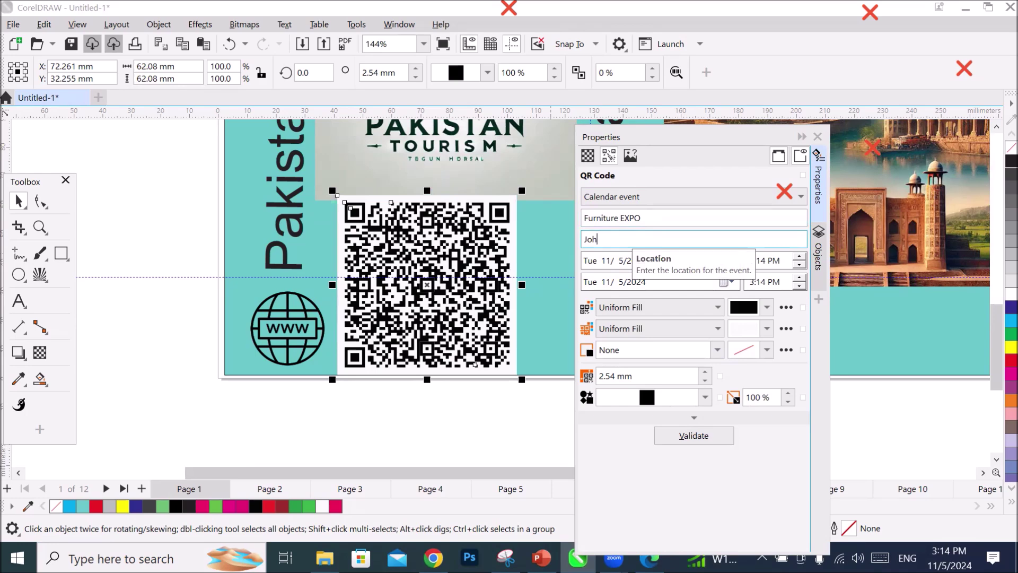
pyautogui.write('ar town, lahore')
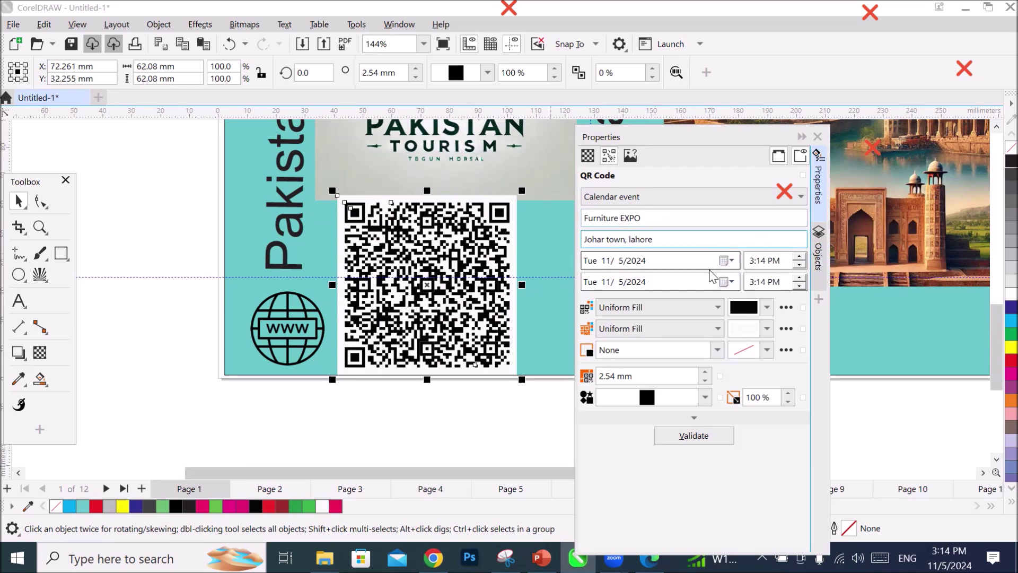
# Set the calendar event's start to Friday 11/8/2024 at 10:14 AM.
pyautogui.click(724, 260)
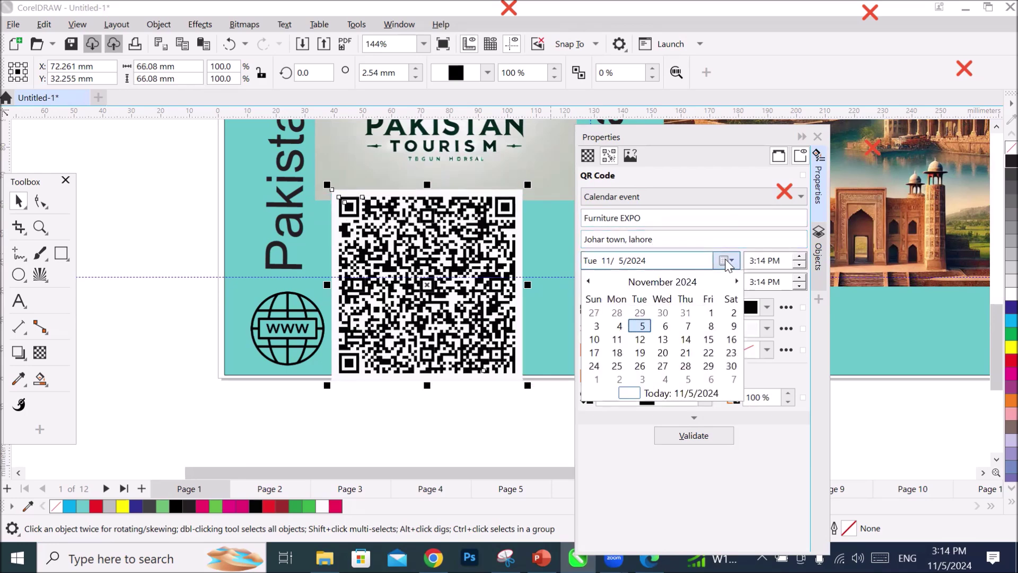
pyautogui.click(711, 325)
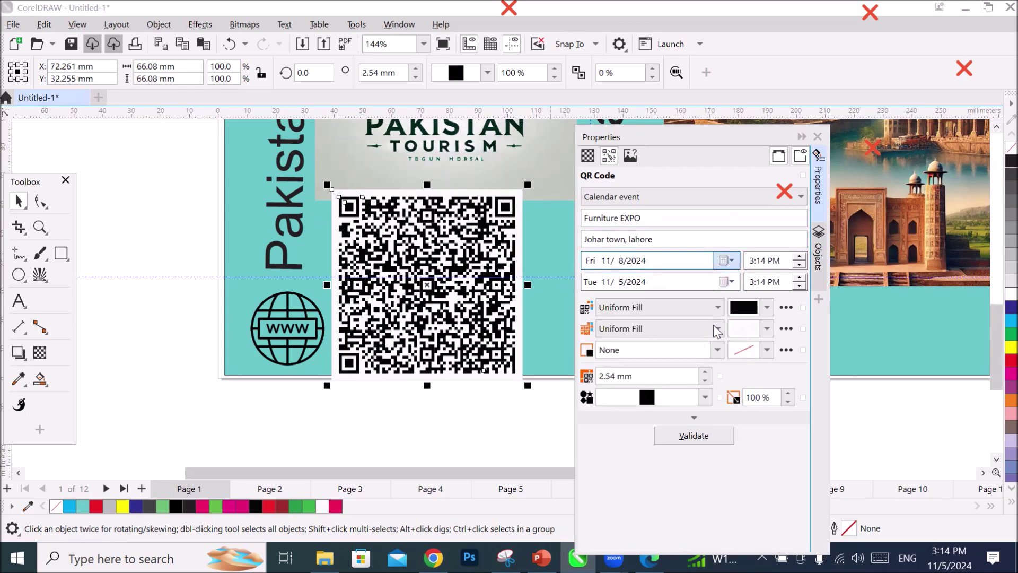
pyautogui.click(785, 263)
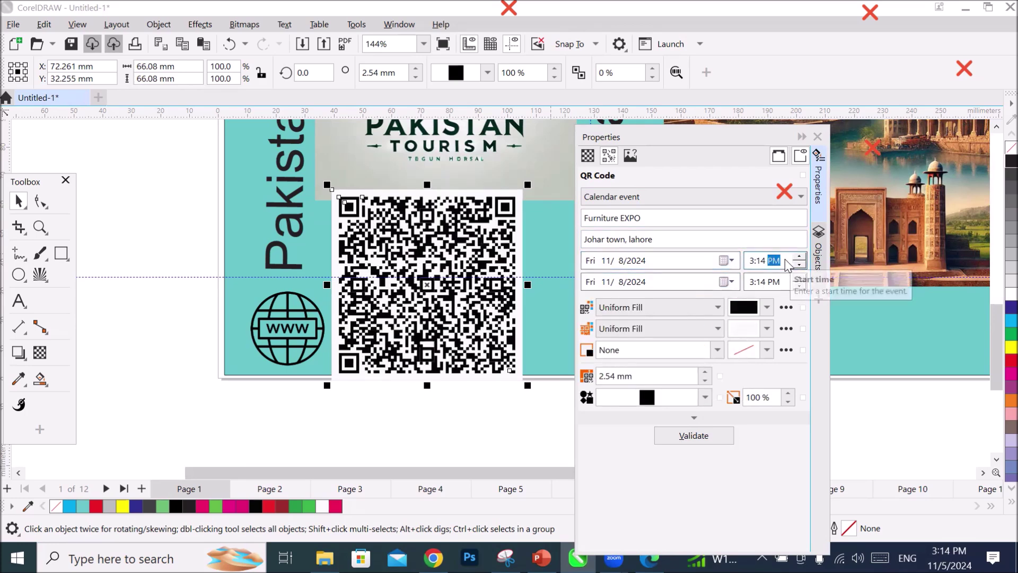
pyautogui.click(759, 262)
pyautogui.click(752, 261)
pyautogui.click(799, 259)
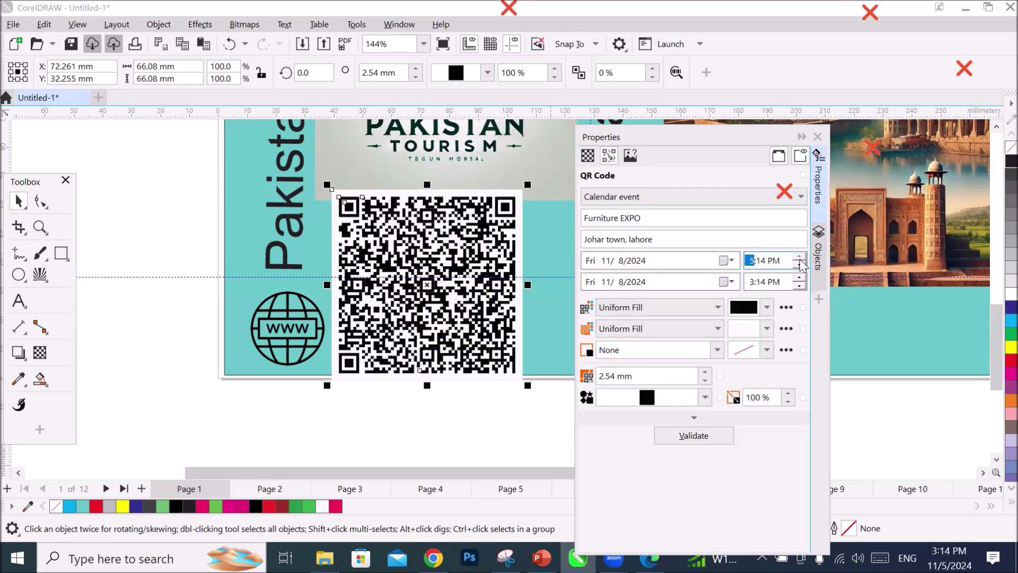
pyautogui.click(799, 257)
pyautogui.click(773, 260)
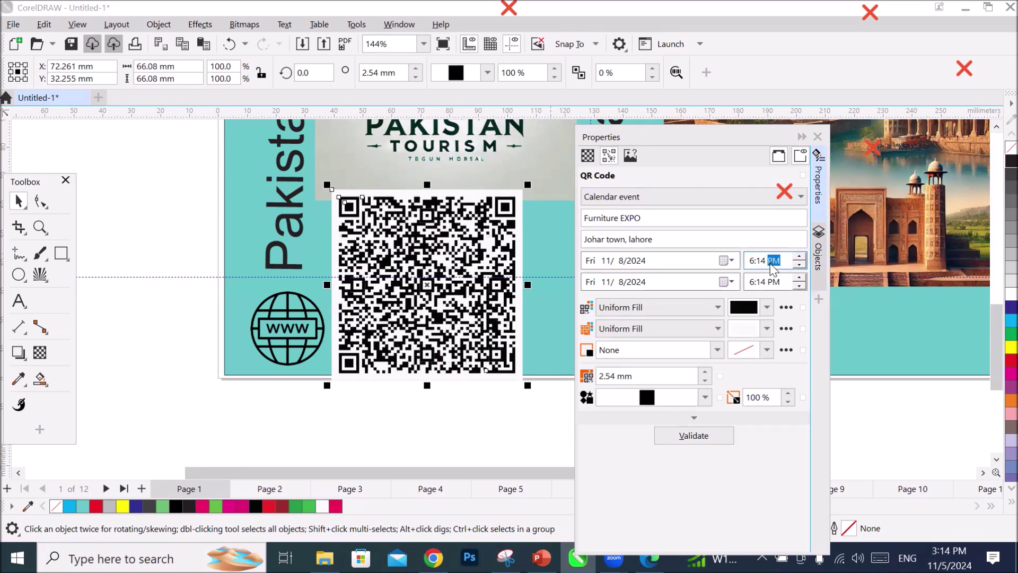
pyautogui.click(750, 258)
pyautogui.click(799, 252)
pyautogui.click(750, 260)
pyautogui.click(798, 258)
pyautogui.click(799, 258)
pyautogui.click(798, 258)
pyautogui.click(799, 258)
pyautogui.click(752, 283)
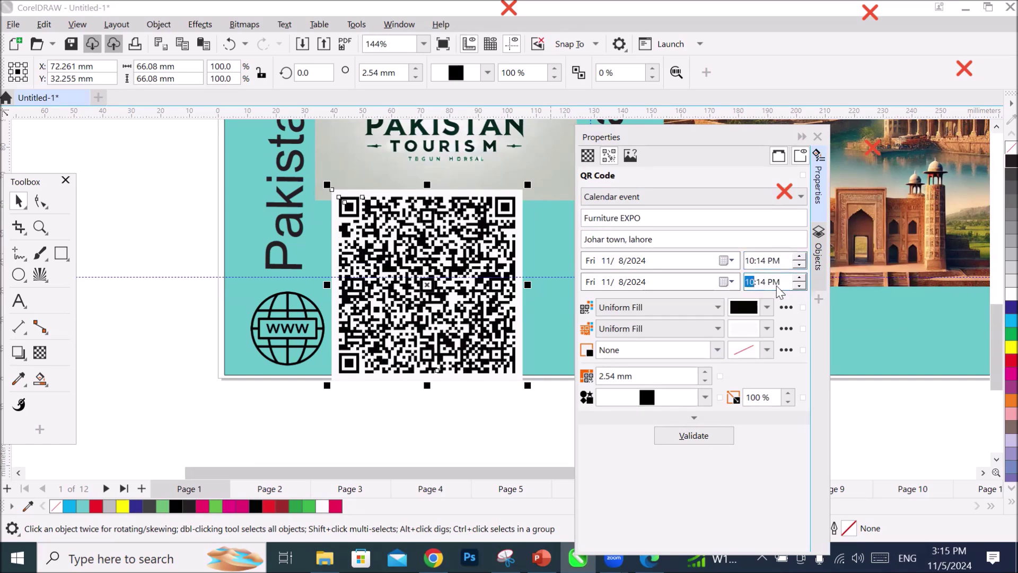
pyautogui.click(775, 260)
pyautogui.click(799, 264)
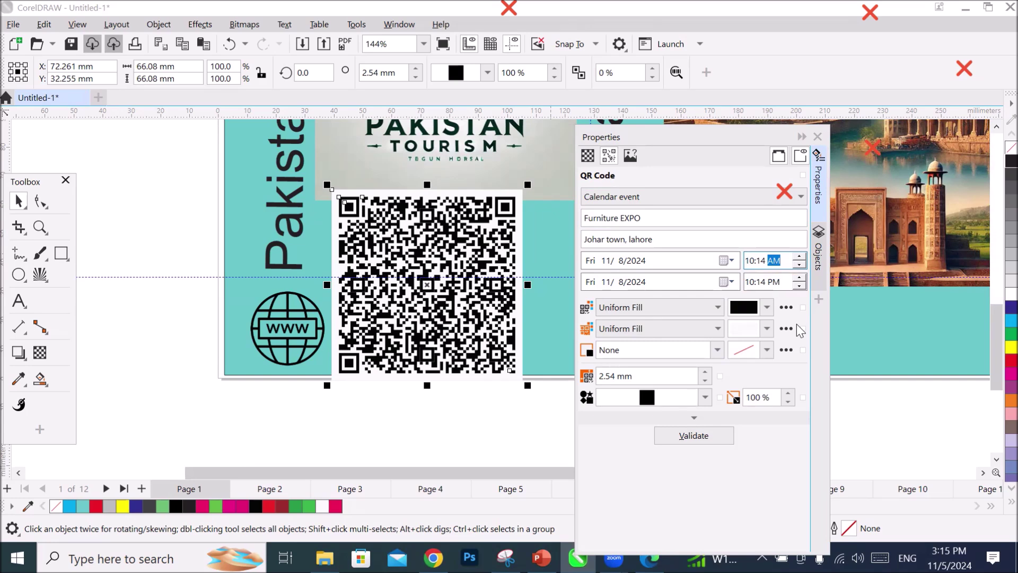
# Set the calendar event's end date to Sunday 11/10/2024 and validate the QR code.
pyautogui.click(732, 287)
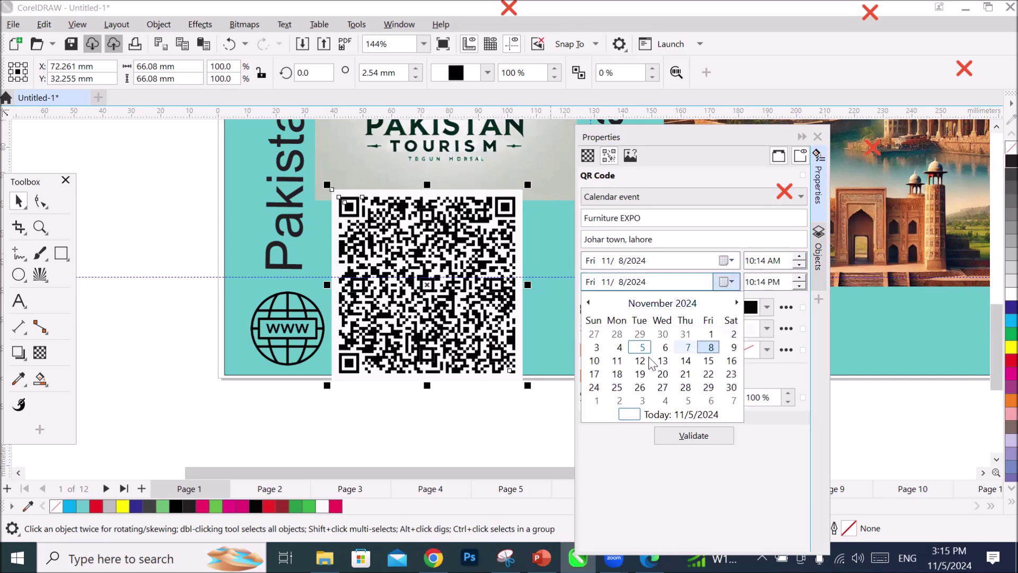
pyautogui.click(594, 362)
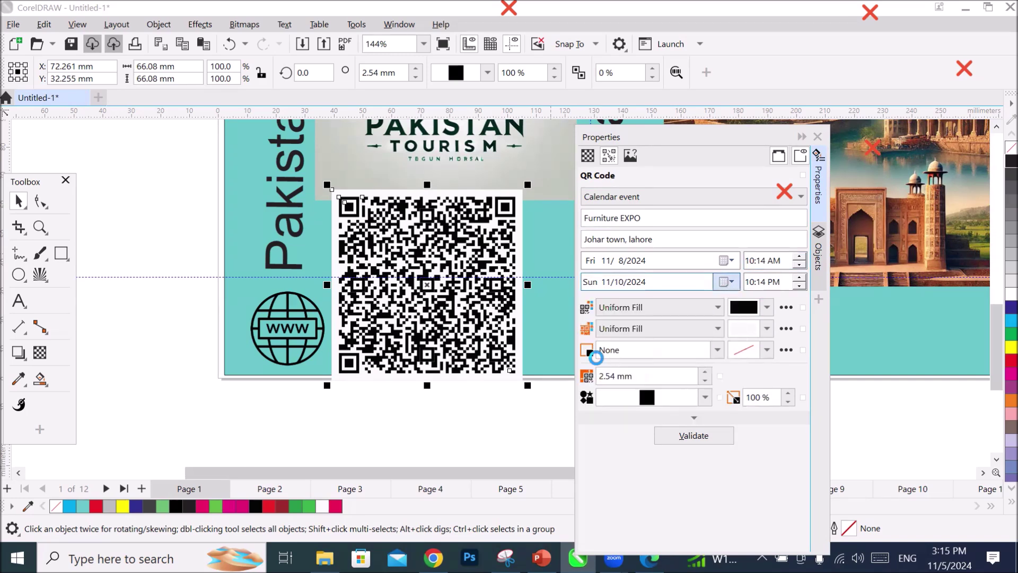
pyautogui.click(705, 442)
pyautogui.click(584, 346)
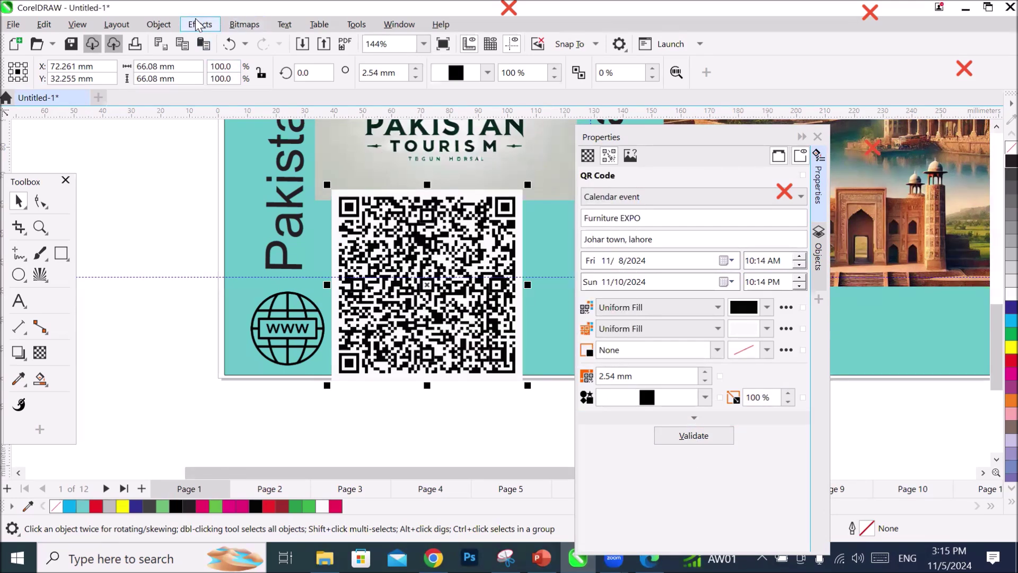
pyautogui.click(157, 25)
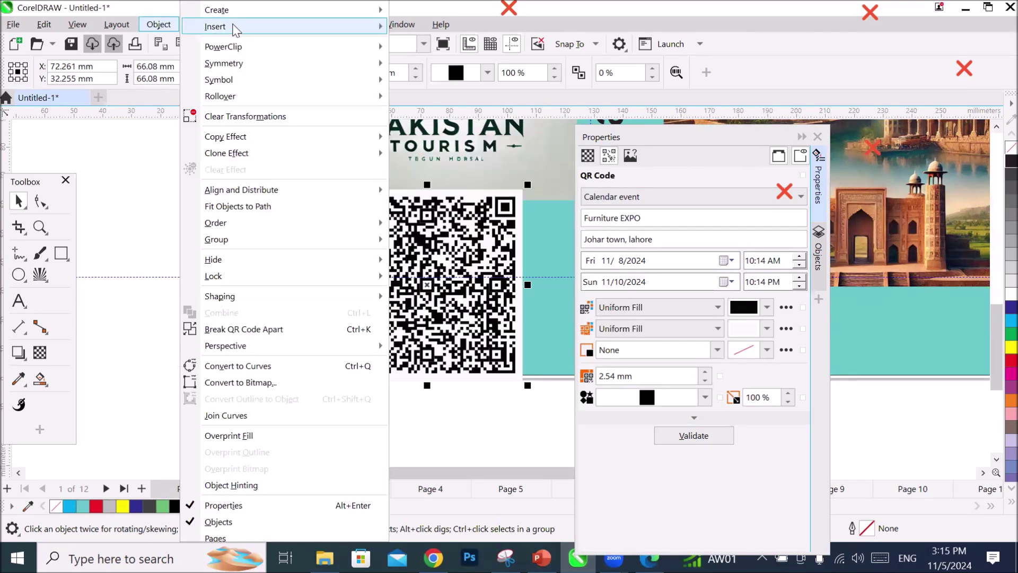
pyautogui.moveTo(235, 30)
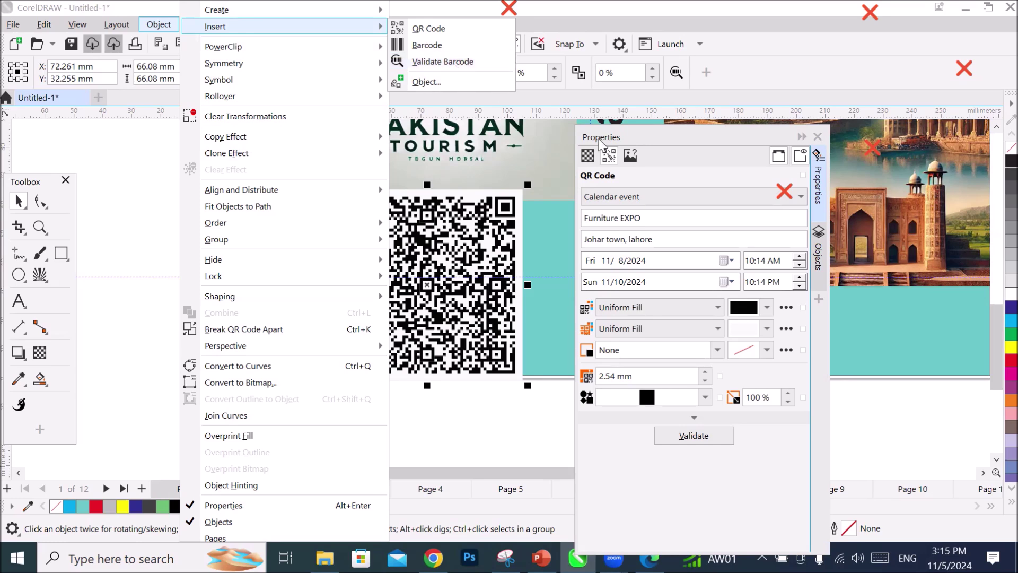
pyautogui.click(635, 138)
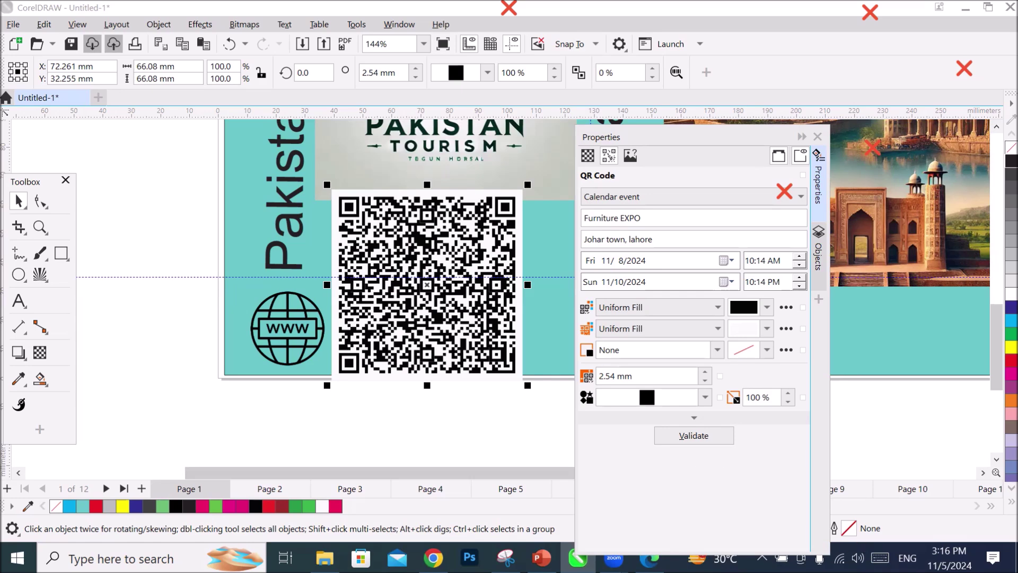
# Move the QR code off the page into the empty area beside it, at about X -78 mm, Y 80 mm.
pyautogui.scroll(-5, 416, 359)
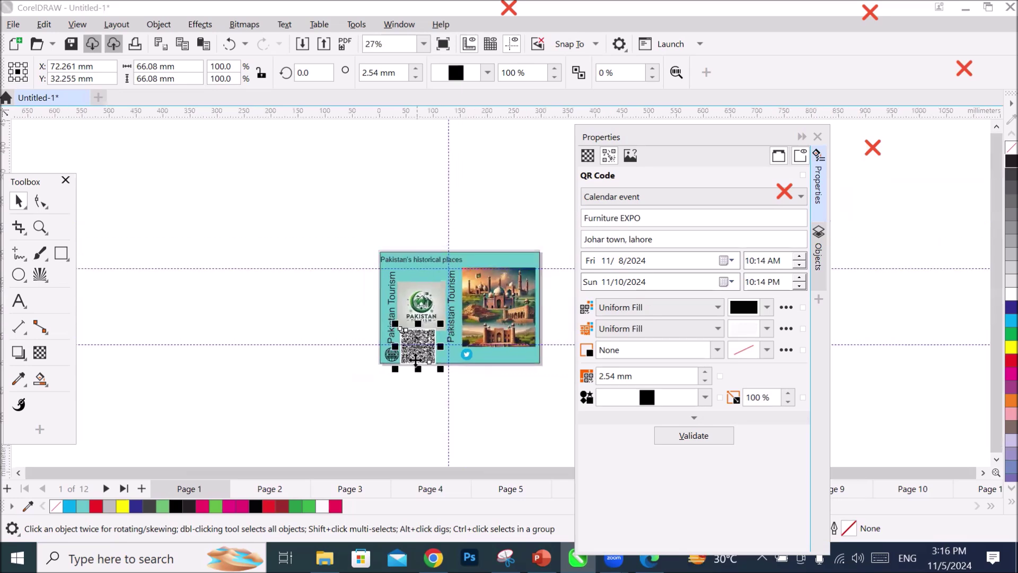
pyautogui.click(983, 472)
pyautogui.click(983, 473)
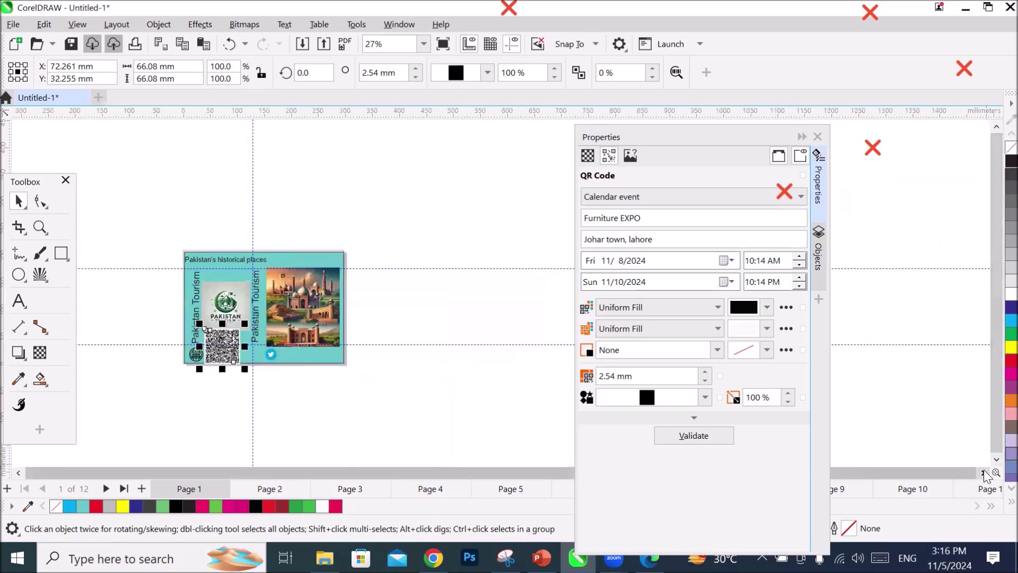
pyautogui.scroll(2, 129, 366)
pyautogui.moveTo(305, 303); pyautogui.dragTo(129, 255)
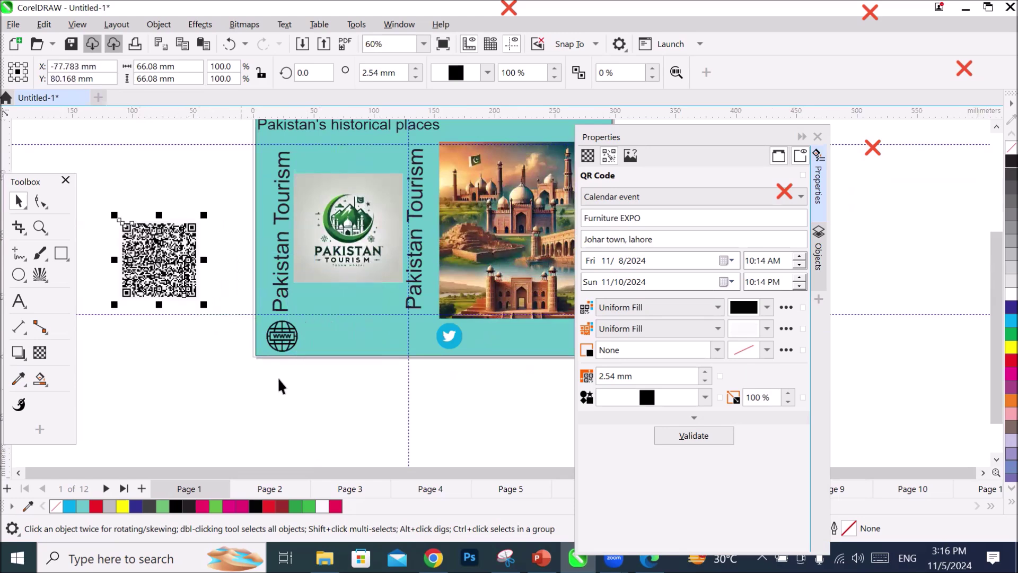
# Start inserting a barcode and choose ISBN as its industry standard format.
pyautogui.scroll(1, 389, 344)
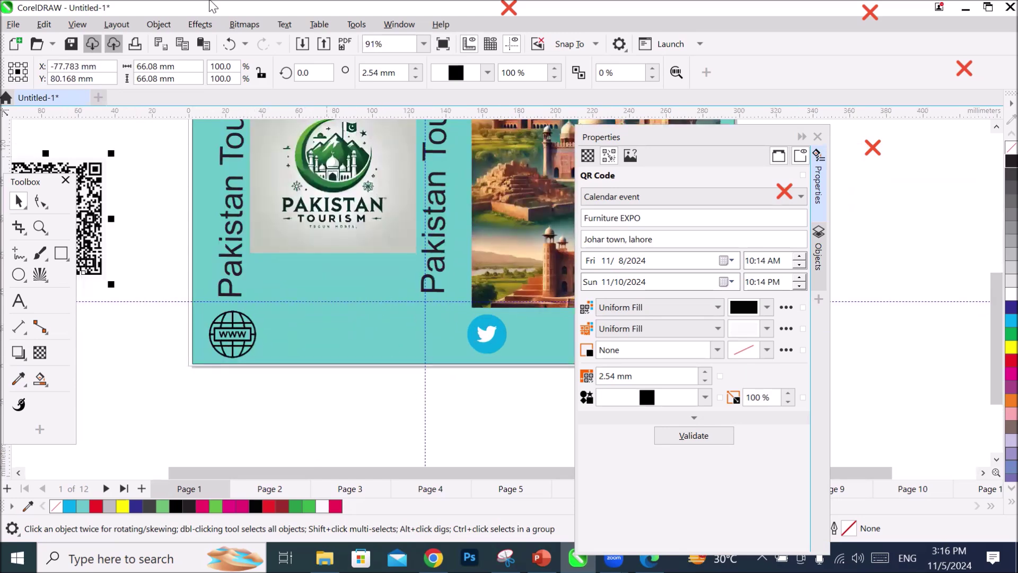
pyautogui.click(158, 25)
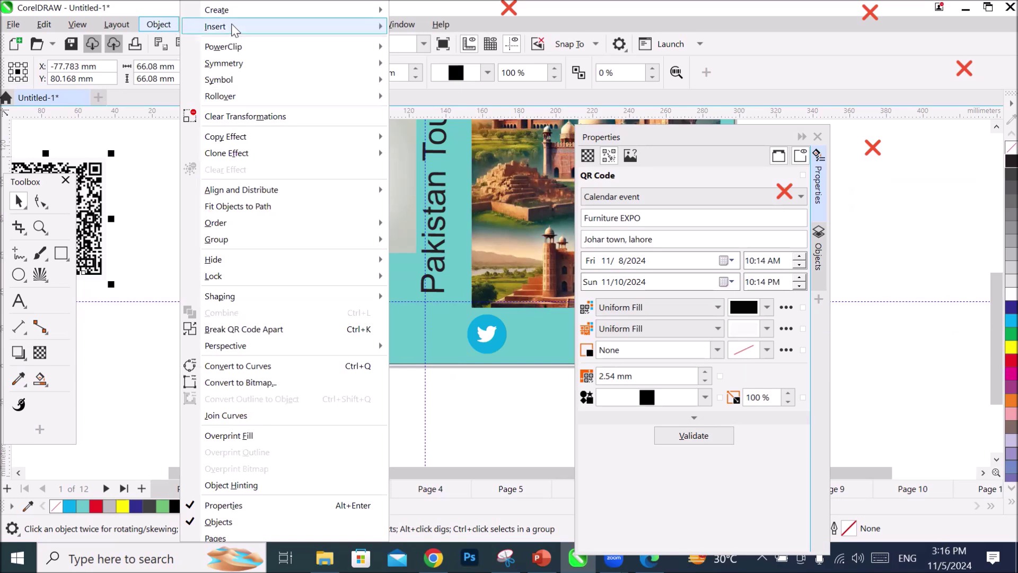
pyautogui.moveTo(237, 28)
pyautogui.click(419, 44)
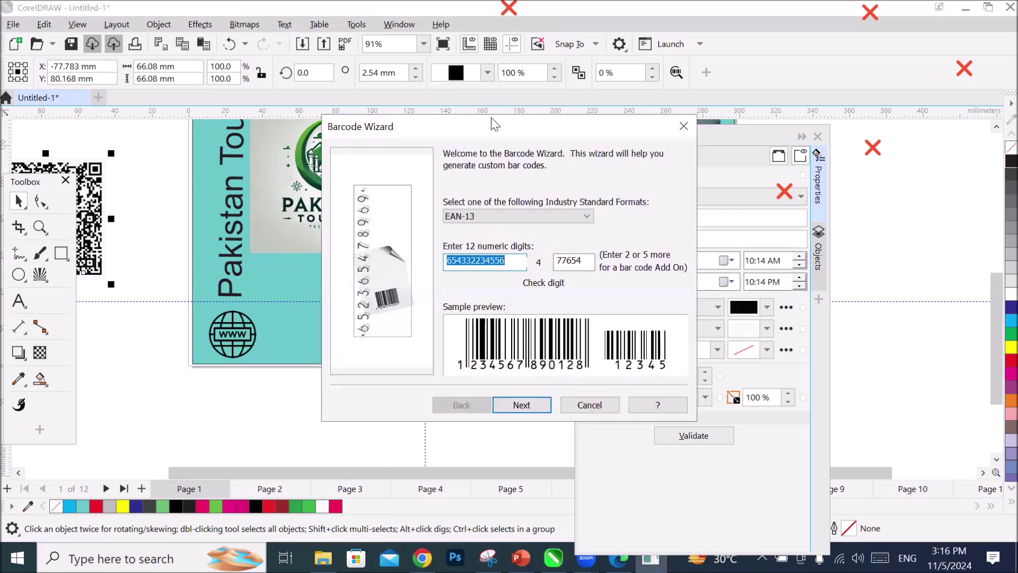
pyautogui.moveTo(497, 130); pyautogui.dragTo(706, 32)
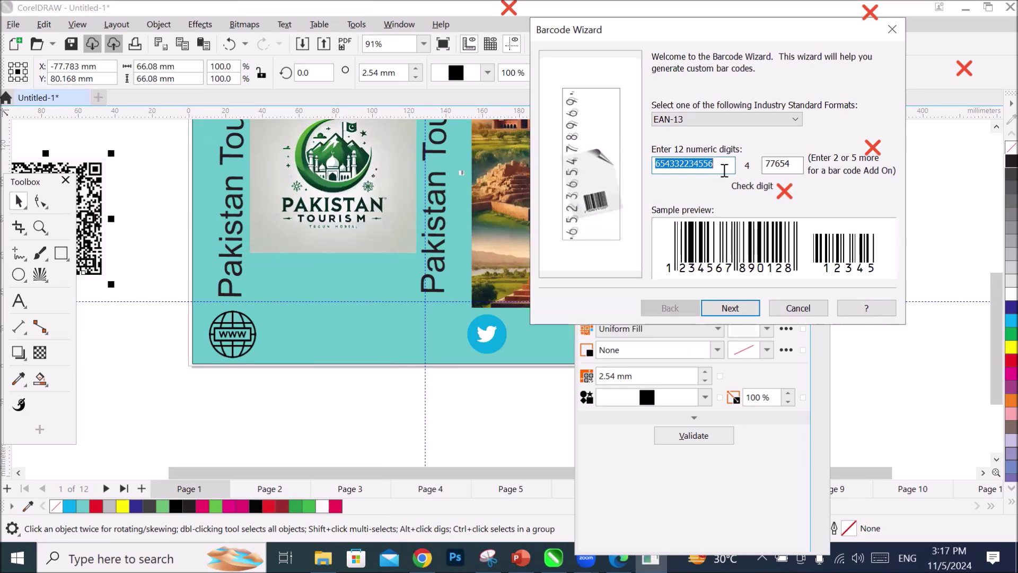
pyautogui.click(766, 123)
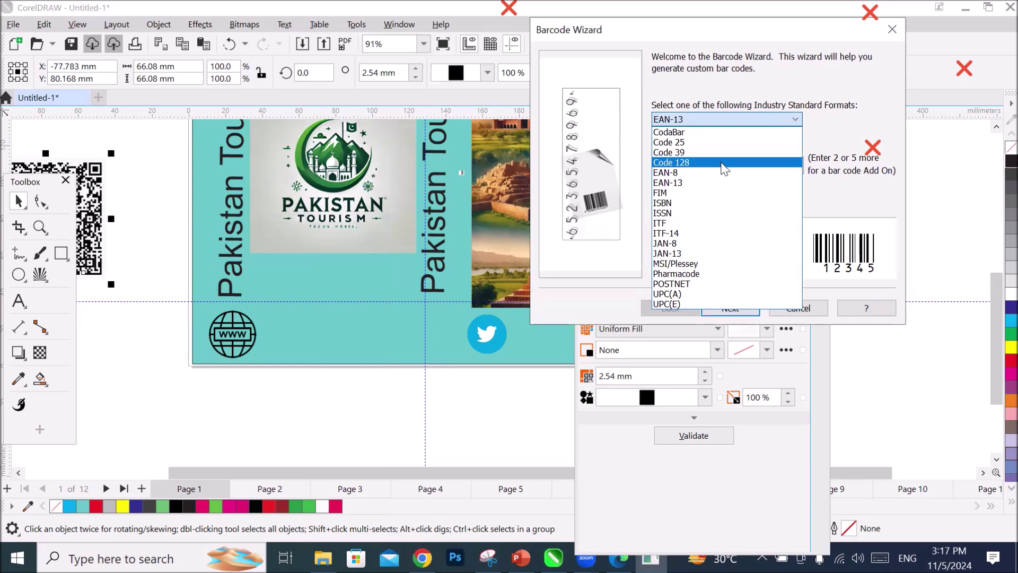
pyautogui.click(722, 203)
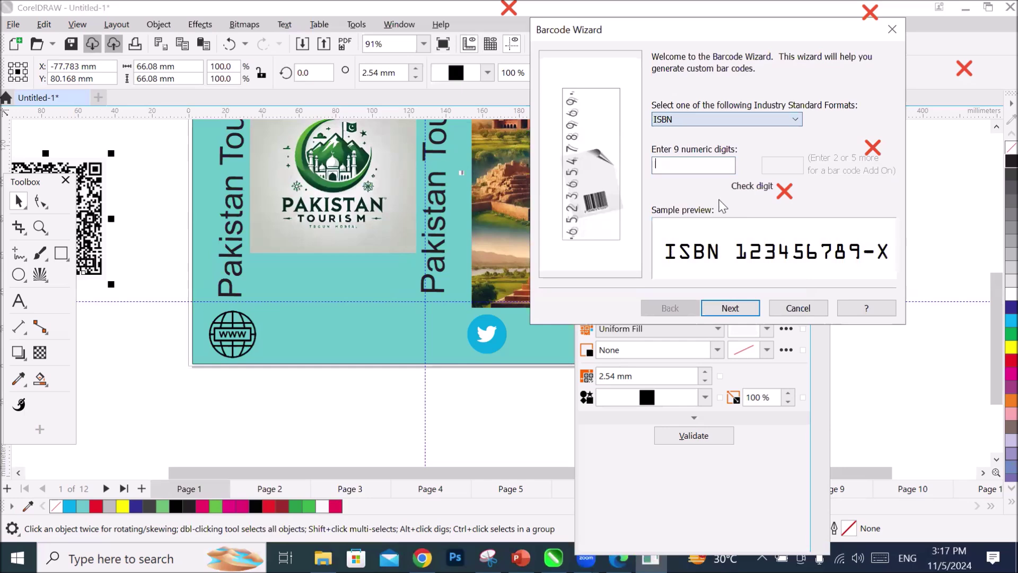
# Enter 588699556 as the ISBN digits and finish the barcode with the default print and text properties.
pyautogui.click(719, 167)
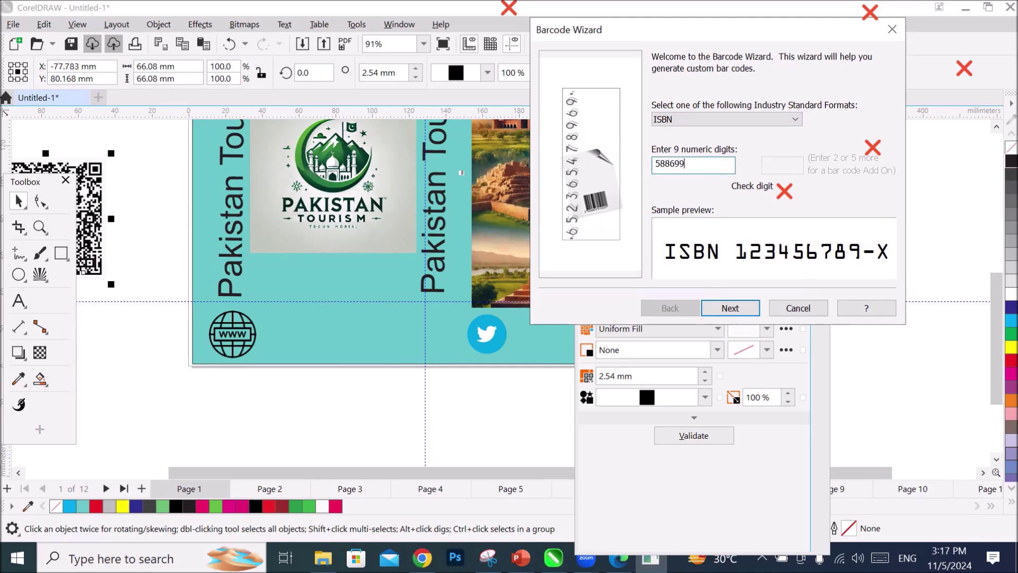
pyautogui.write('5')
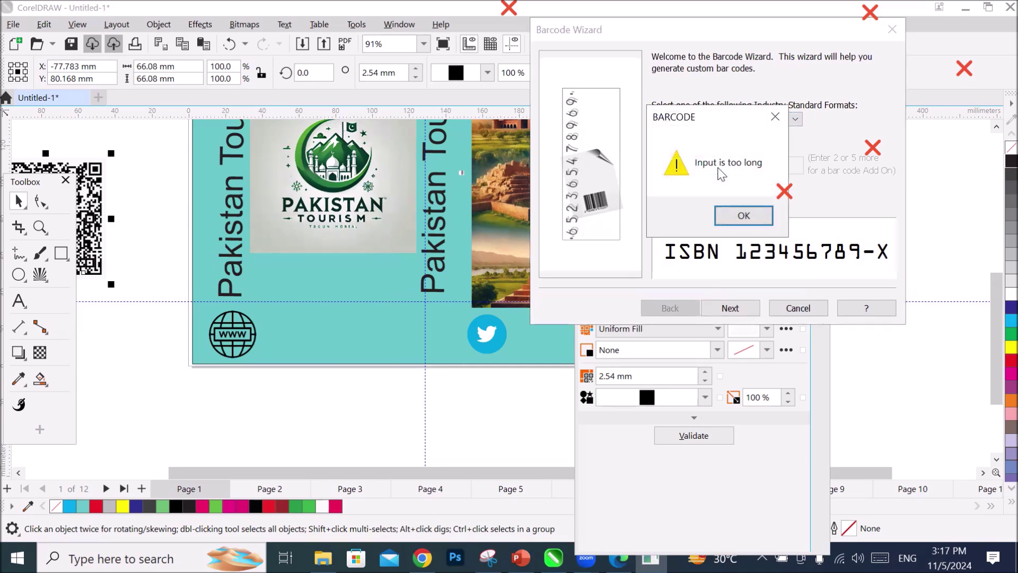
pyautogui.click(725, 216)
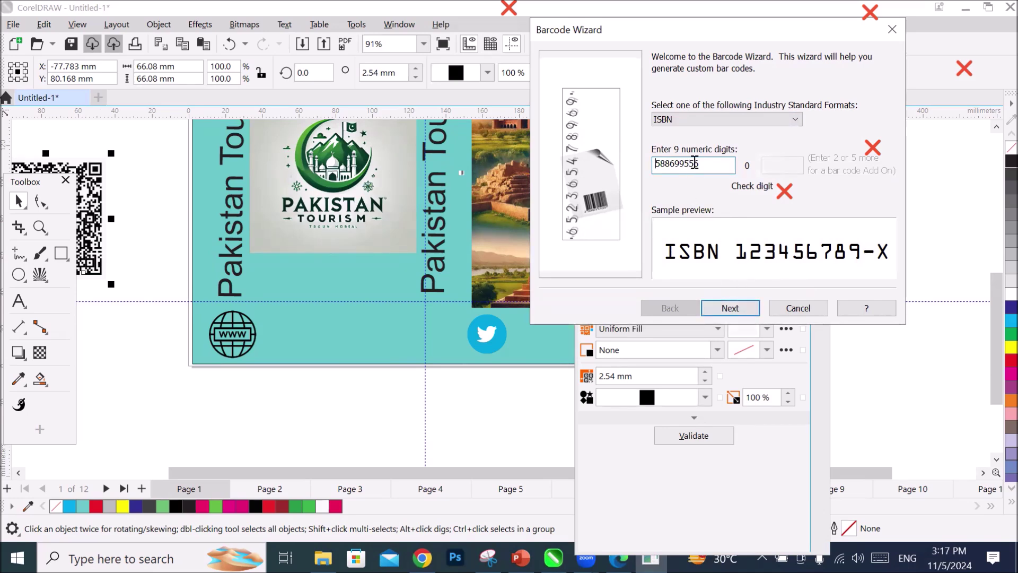
pyautogui.click(733, 312)
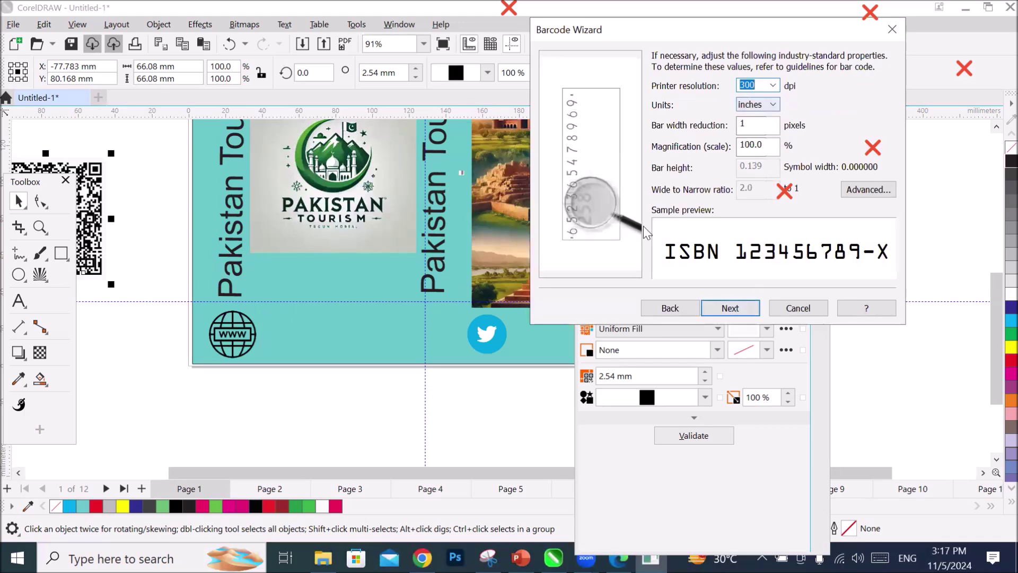
pyautogui.click(723, 310)
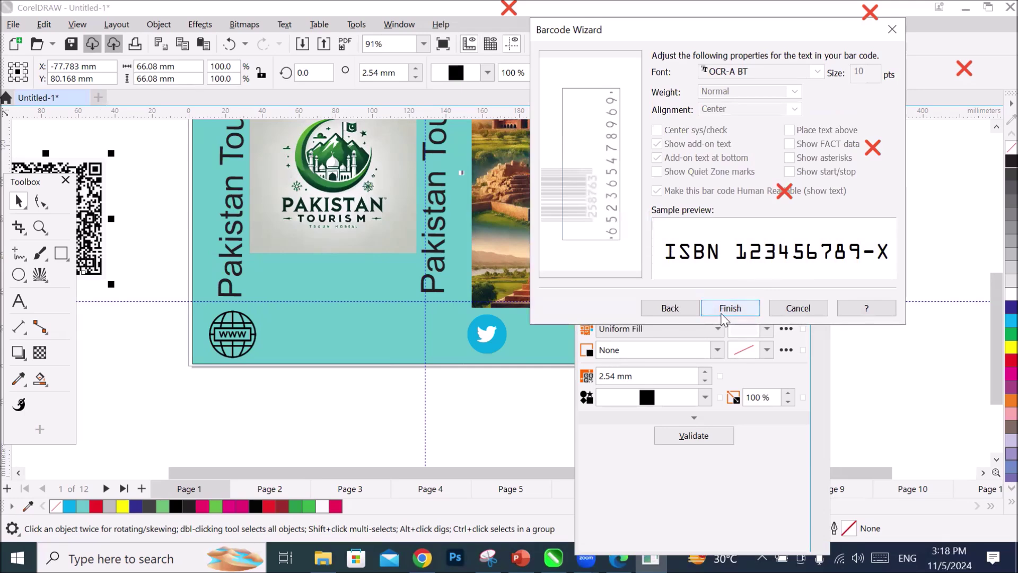
pyautogui.click(729, 308)
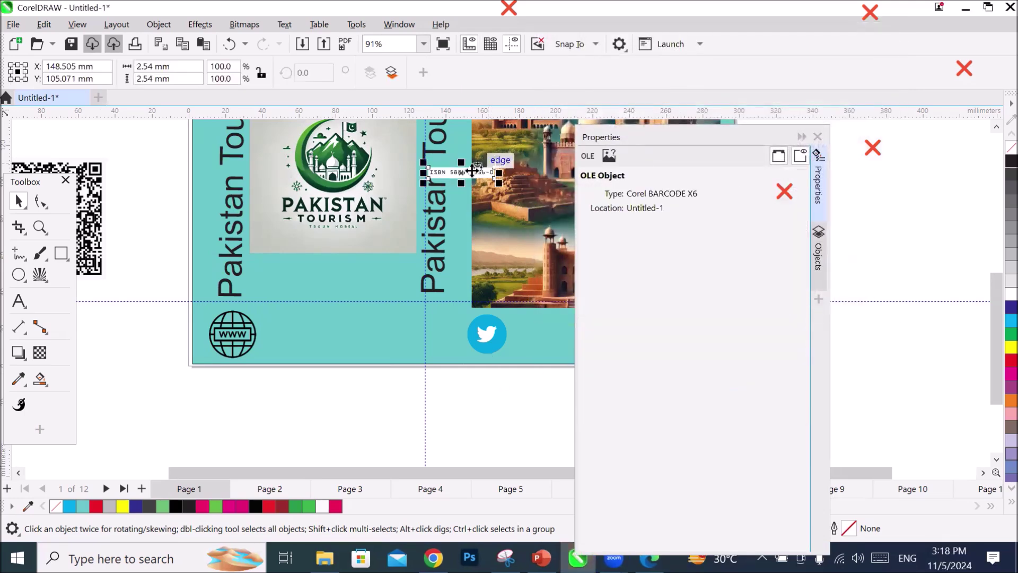
# Move the ISBN barcode onto the turquoise background below the tourism logo, at about X 75 mm, Y 48 mm.
pyautogui.moveTo(462, 175); pyautogui.dragTo(324, 324)
pyautogui.scroll(4, 334, 336)
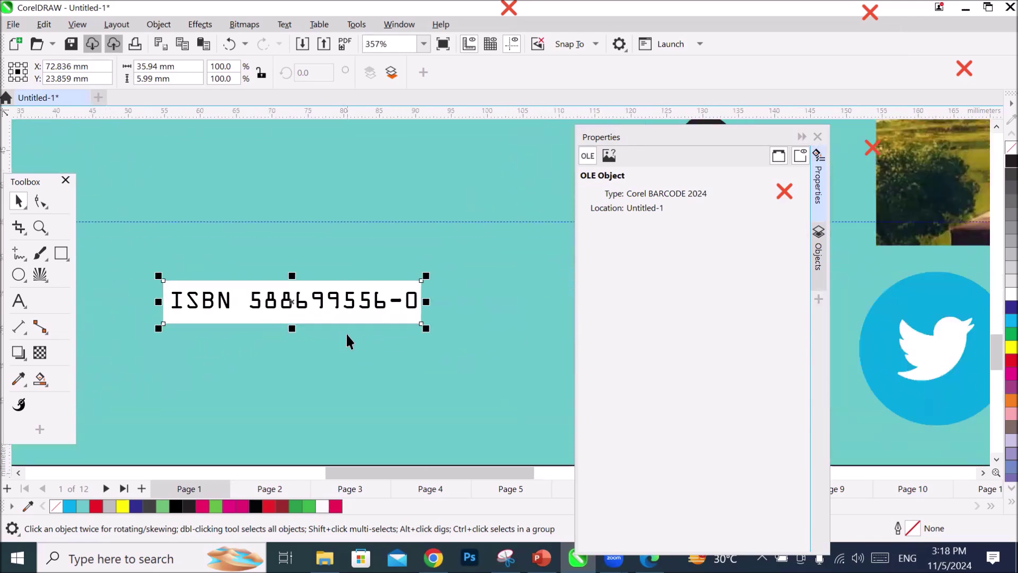
pyautogui.scroll(2, 347, 334)
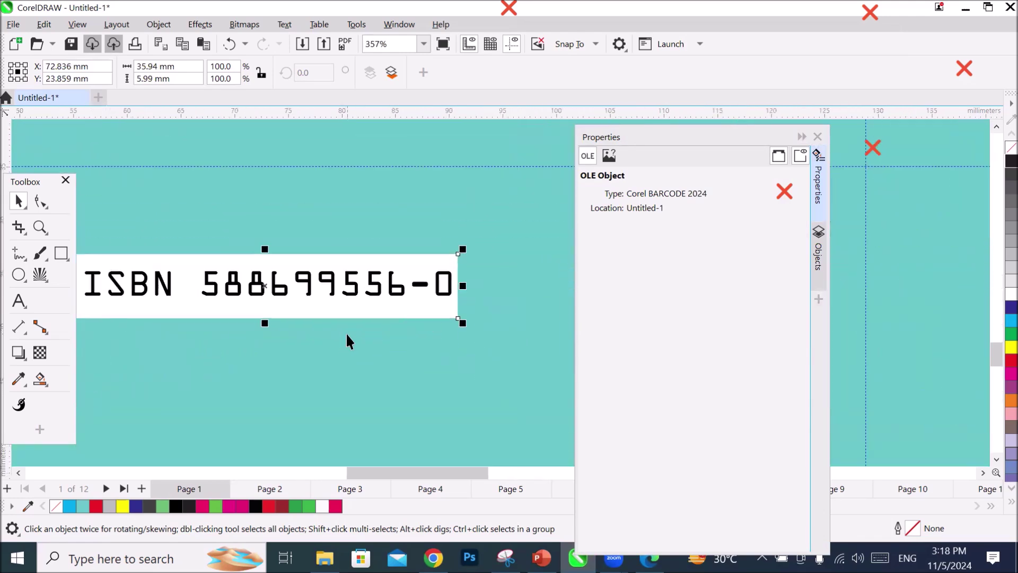
pyautogui.scroll(-3, 326, 284)
pyautogui.moveTo(326, 283); pyautogui.dragTo(340, 138)
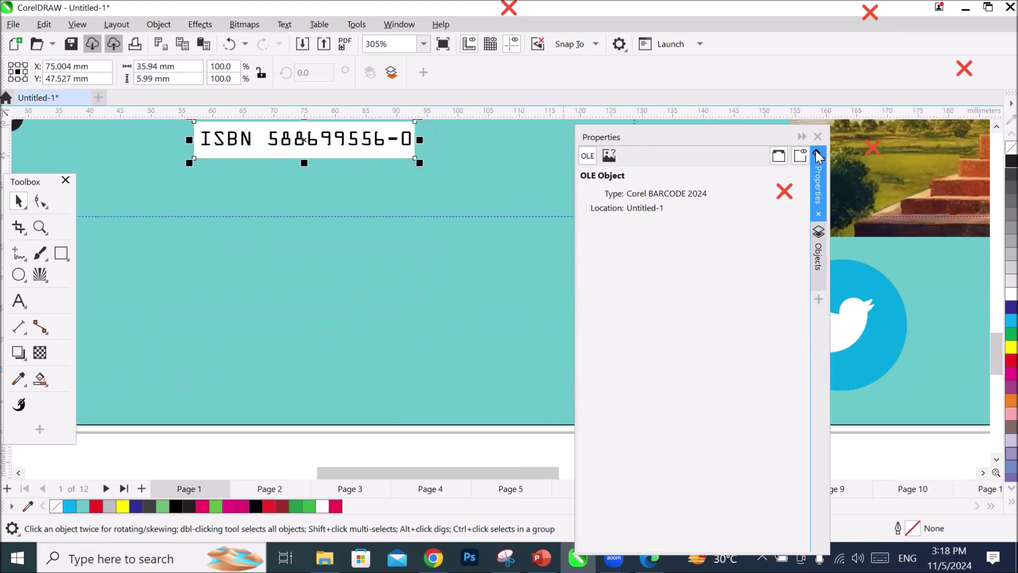
# Start inserting a second barcode and choose Code 25 as its industry standard format.
pyautogui.click(273, 276)
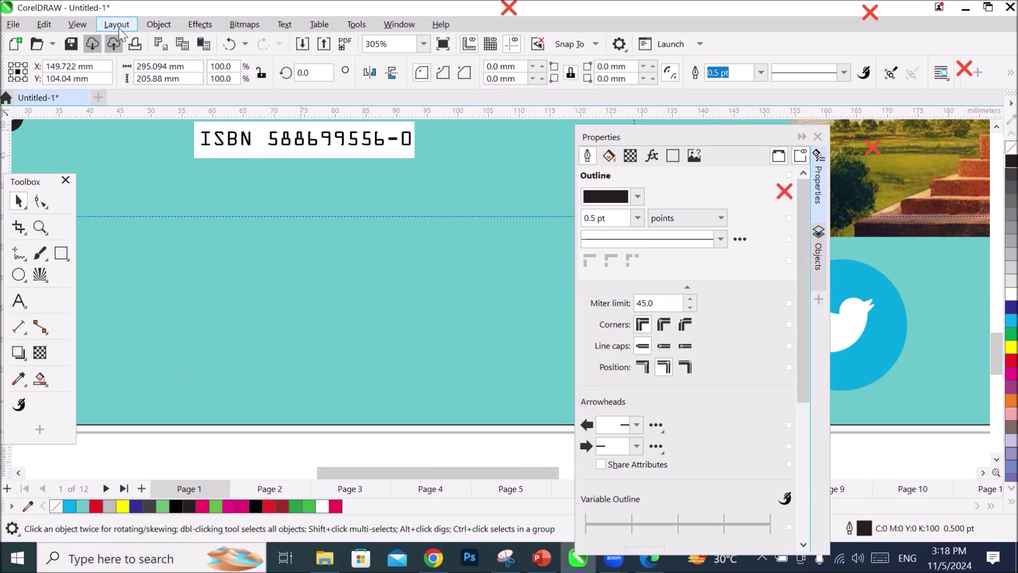
pyautogui.click(159, 25)
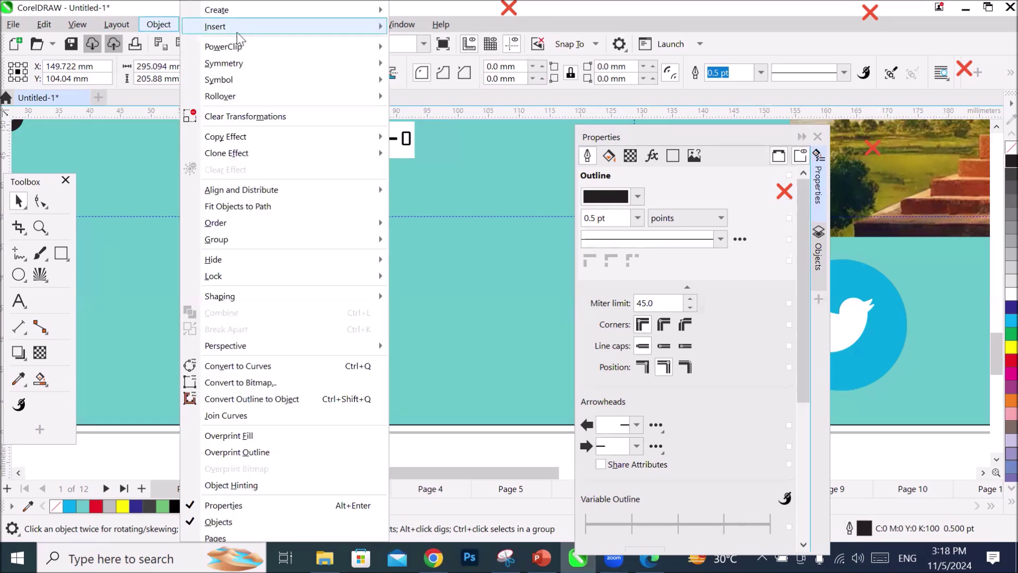
pyautogui.moveTo(256, 28)
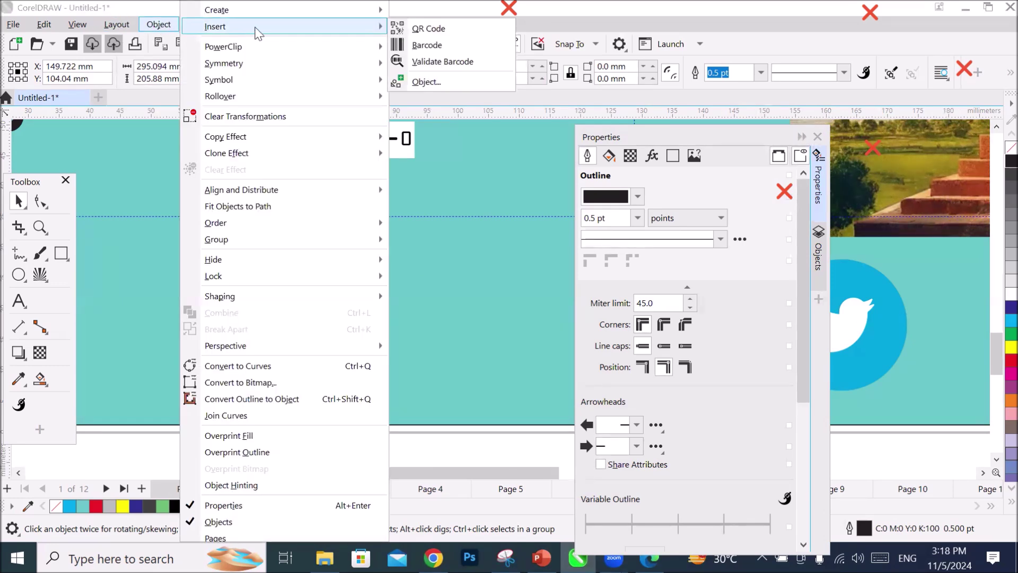
pyautogui.click(427, 45)
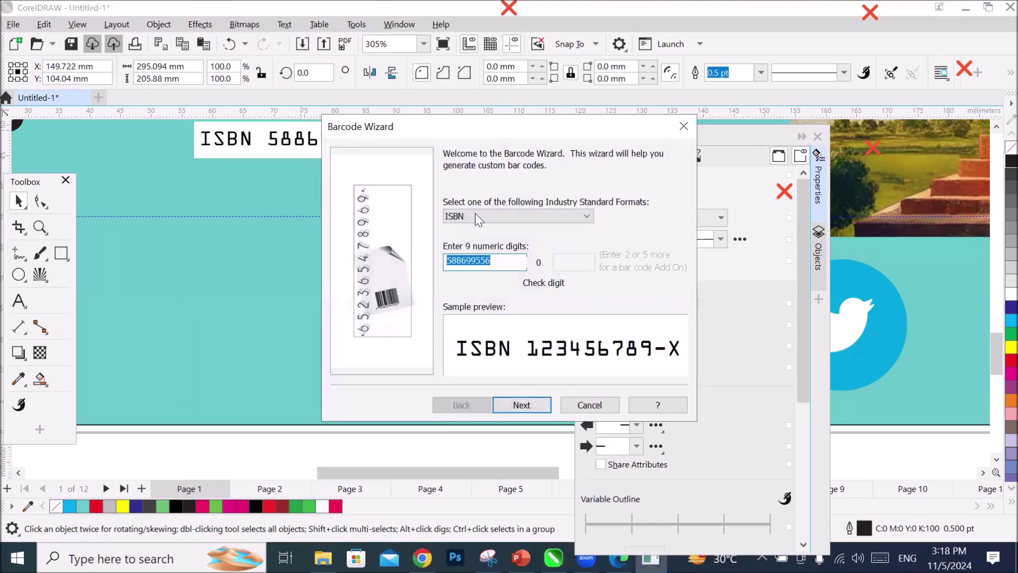
pyautogui.click(475, 215)
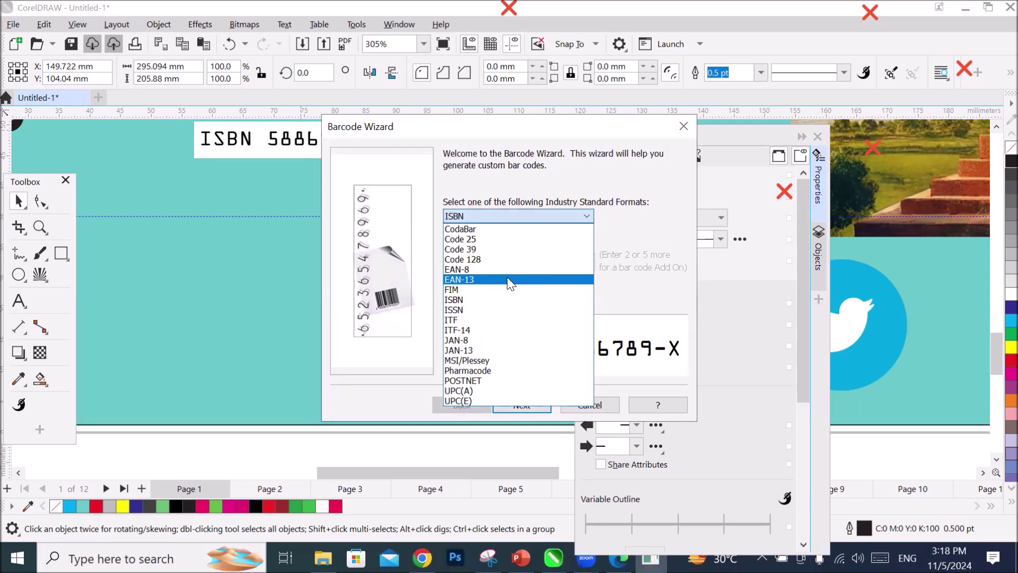
pyautogui.click(506, 239)
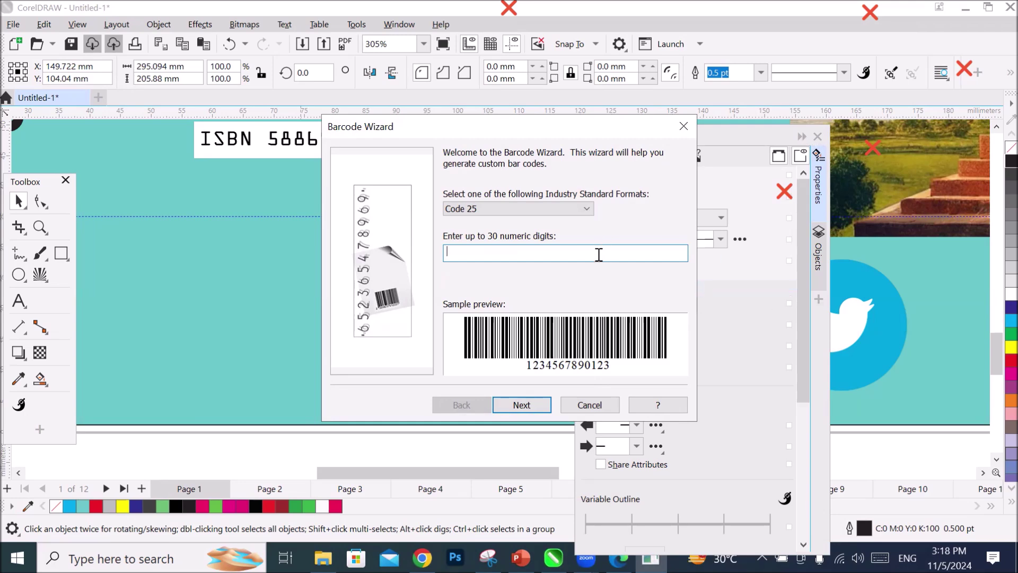
pyautogui.write('484885894838')
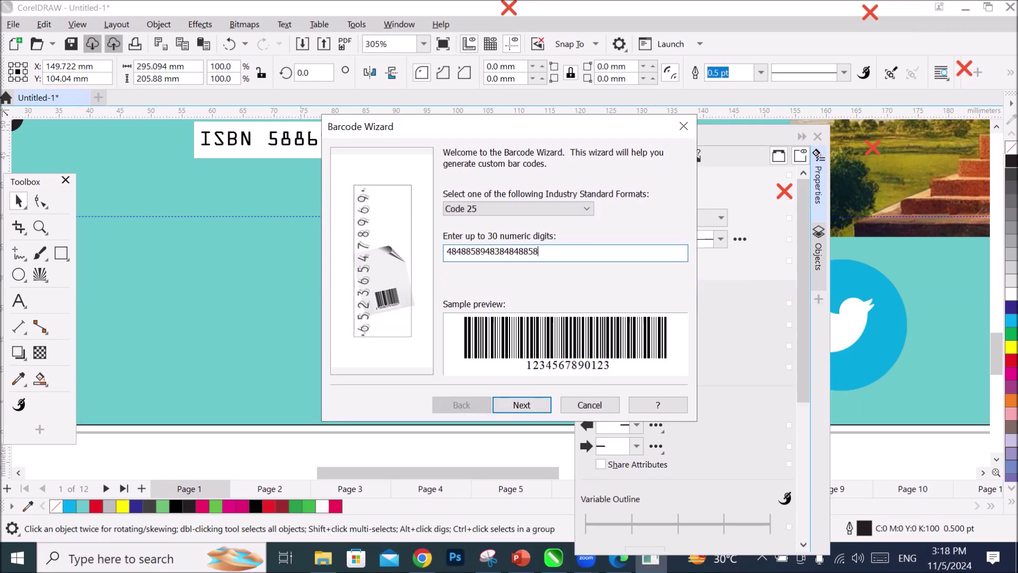
pyautogui.write('554')
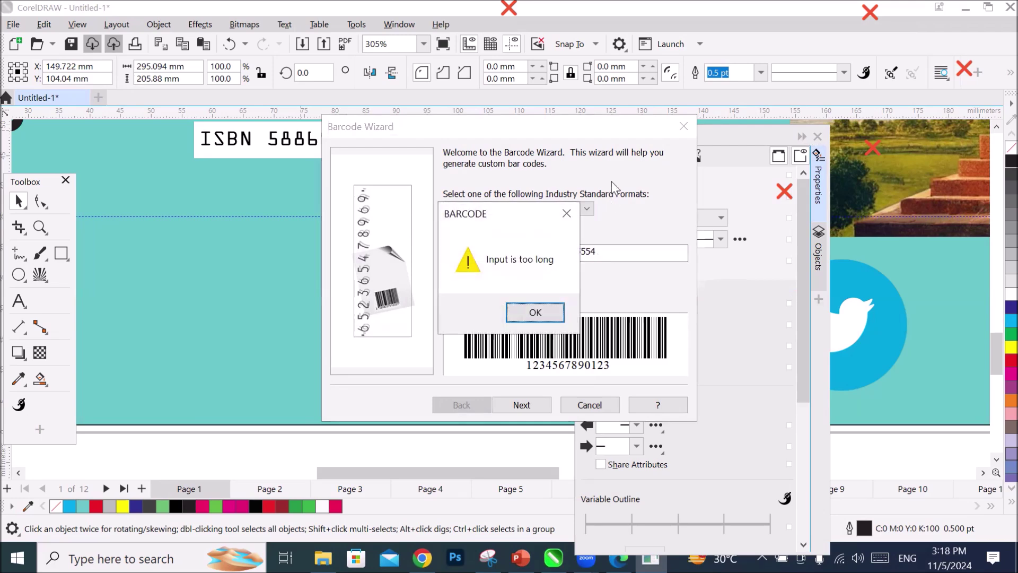
pyautogui.click(520, 317)
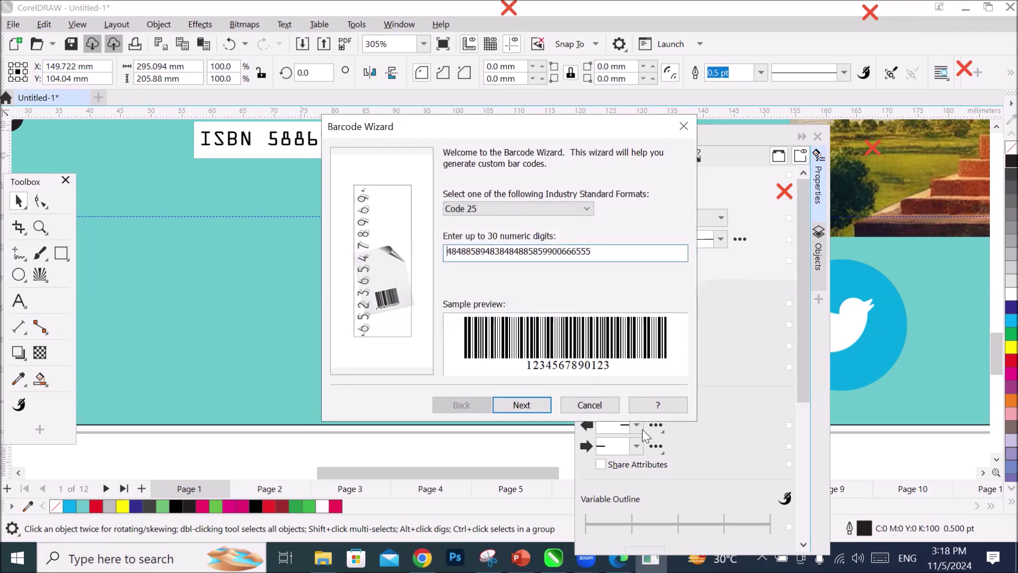
pyautogui.click(521, 406)
# Set the bar width reduction to 3 pixels and finish the Code 25 barcode with the remaining default properties.
pyautogui.doubleClick(563, 218)
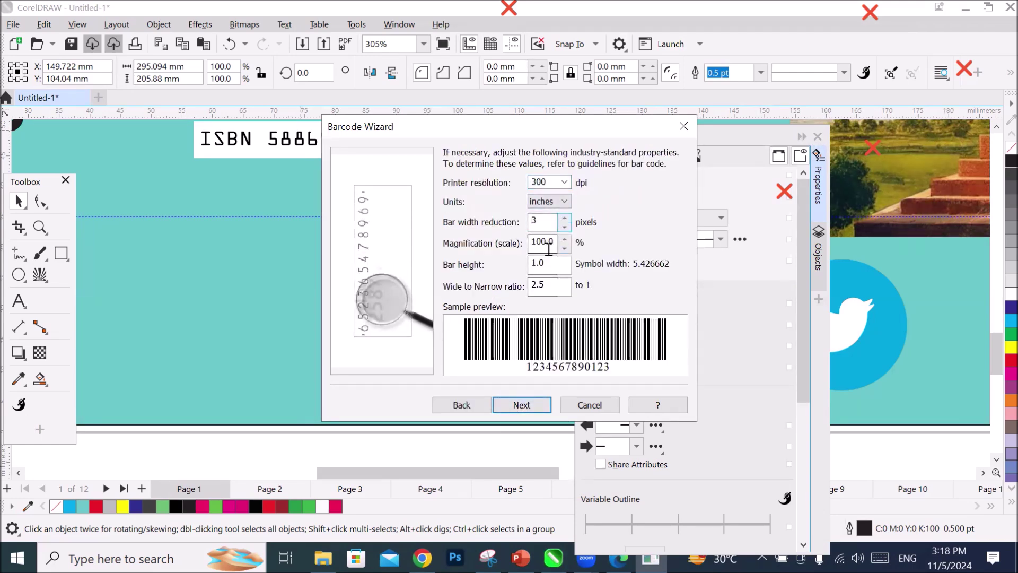
pyautogui.click(549, 246)
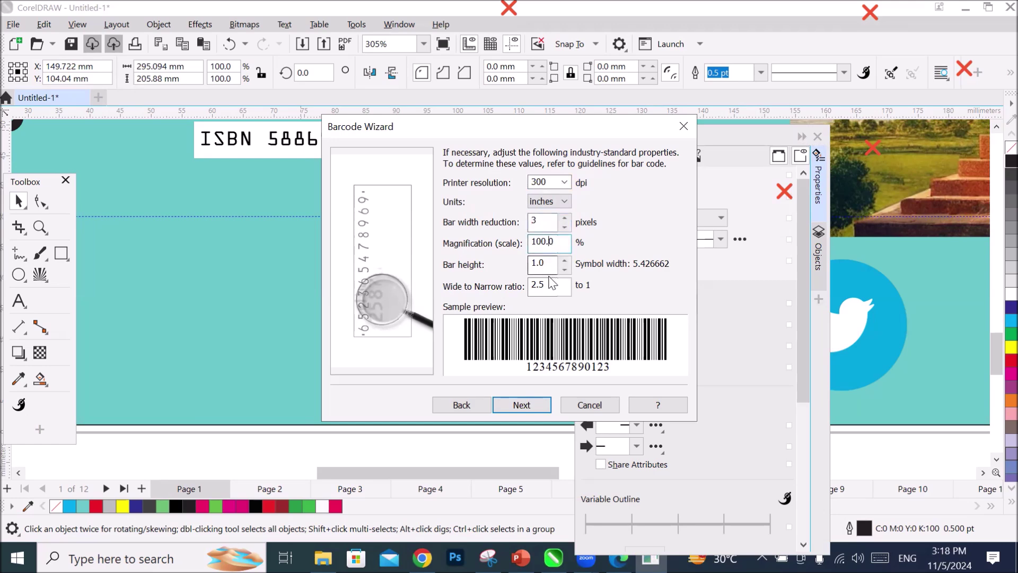
pyautogui.click(543, 263)
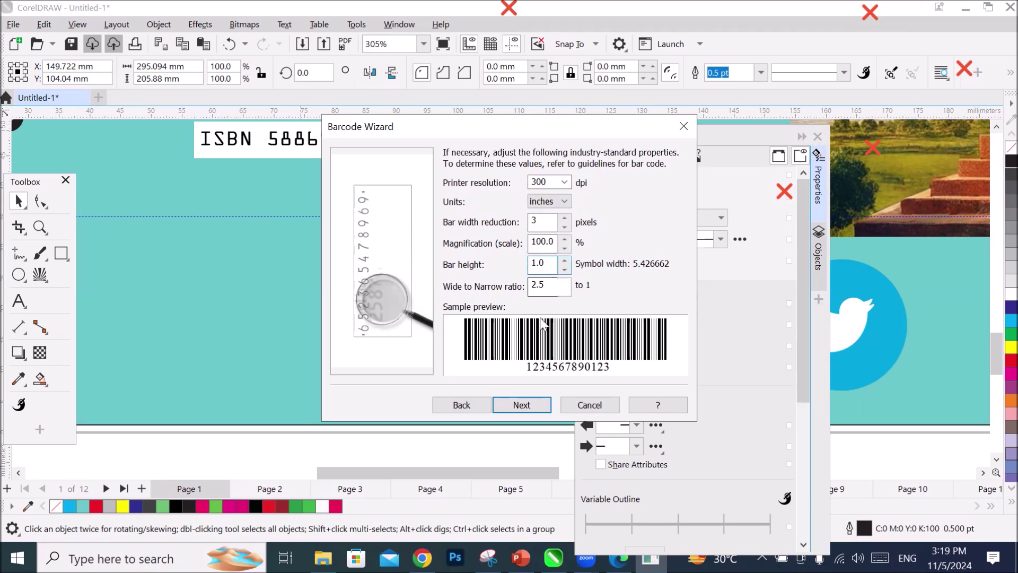
pyautogui.click(513, 404)
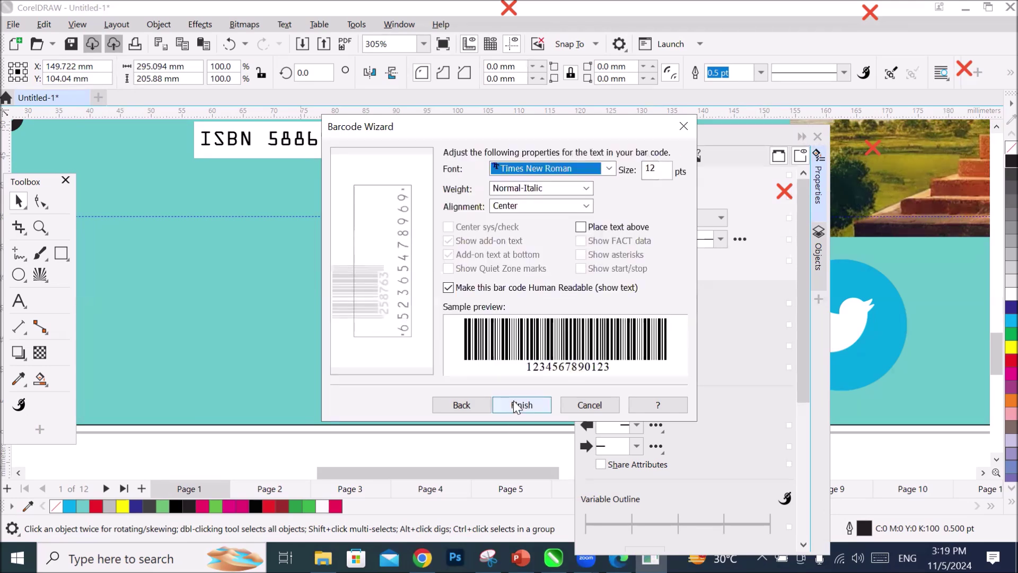
pyautogui.click(516, 405)
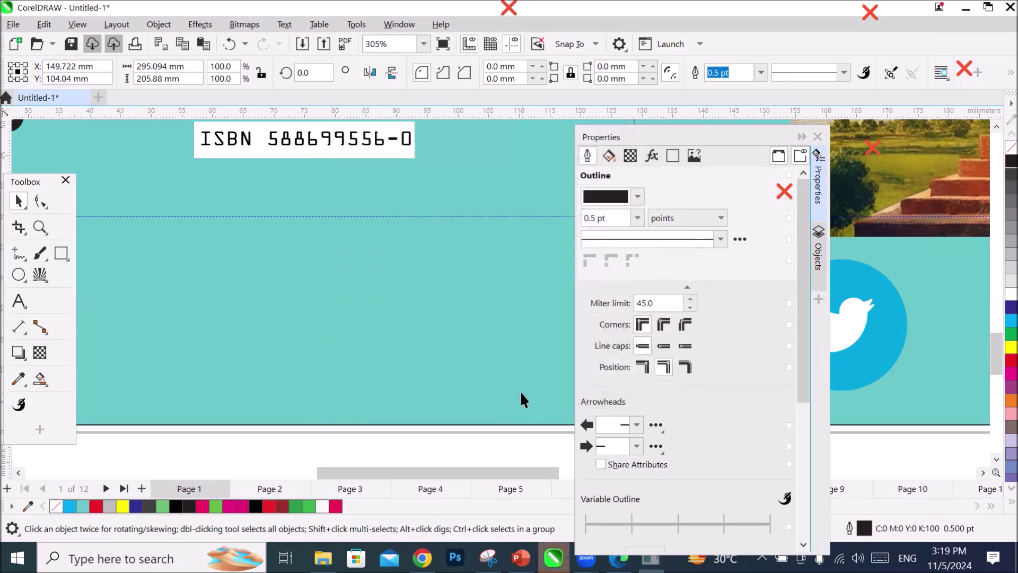
# Move the Code 25 barcode onto the turquoise strip beside the www icon, at about X 115 mm, Y 21 mm.
pyautogui.scroll(-5, 390, 267)
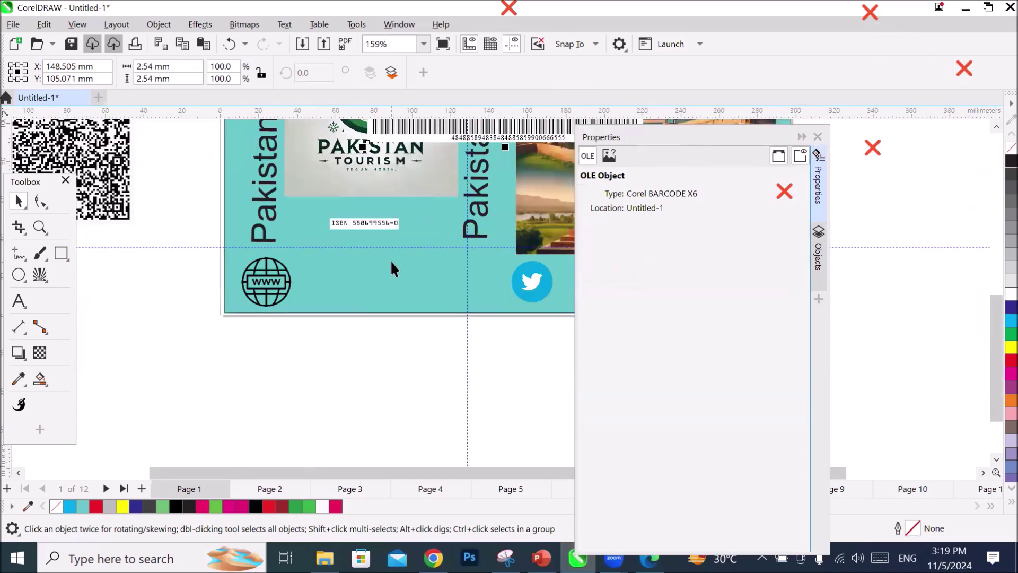
pyautogui.moveTo(451, 171); pyautogui.dragTo(414, 265)
pyautogui.scroll(3, 448, 248)
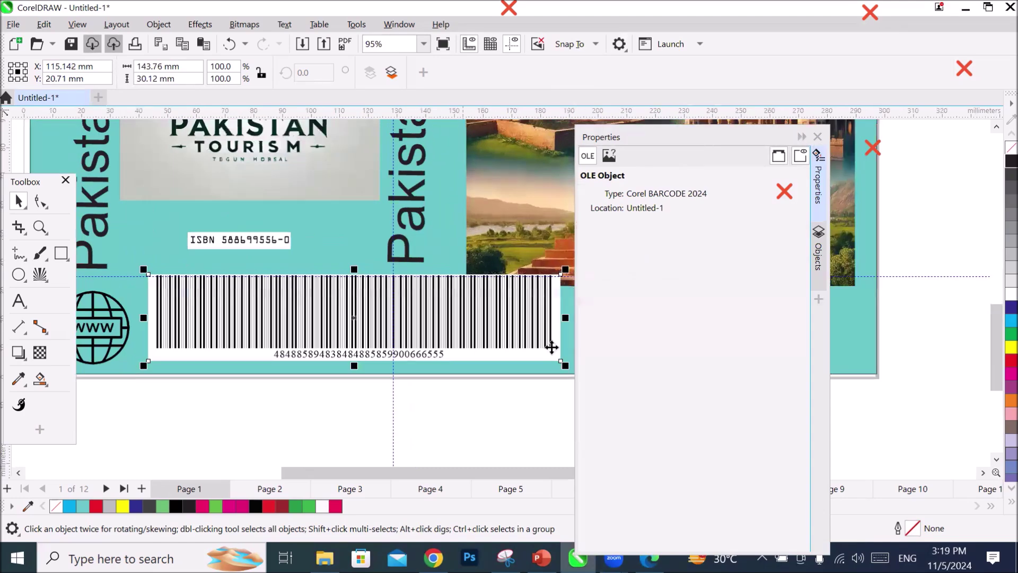
pyautogui.scroll(2, 267, 346)
pyautogui.scroll(2, 267, 346)
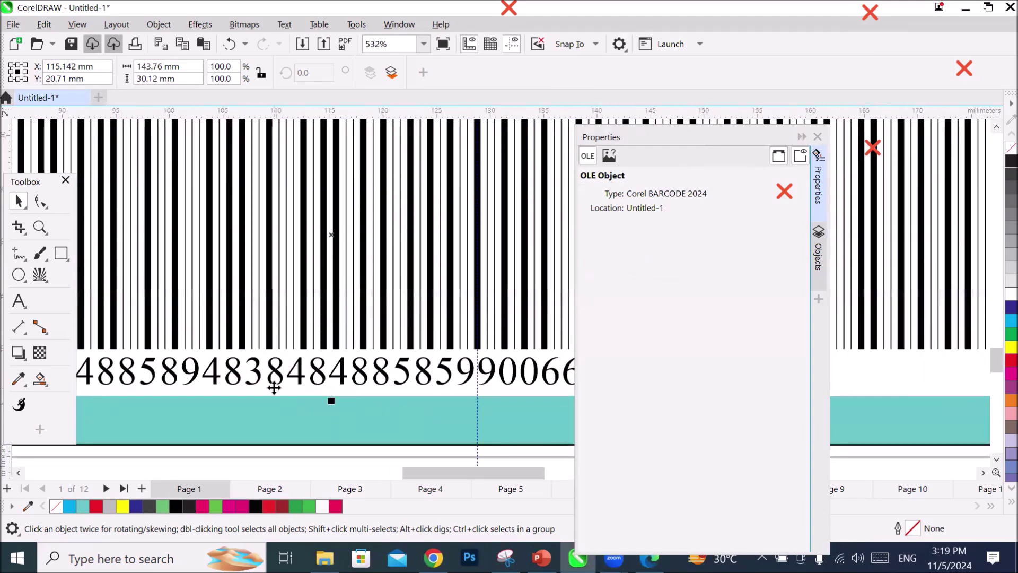
pyautogui.scroll(-2, 274, 386)
pyautogui.scroll(-4, 277, 385)
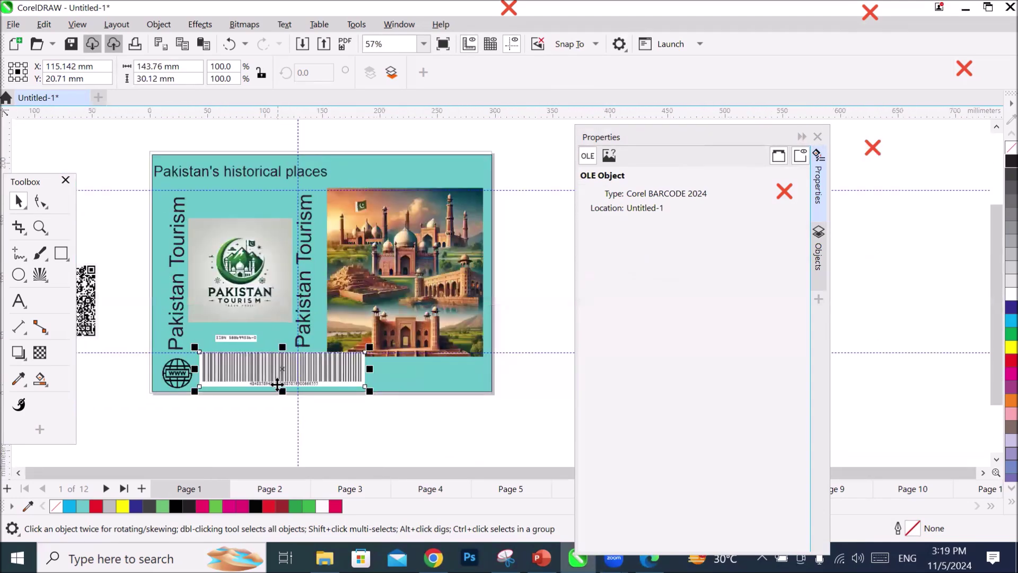
# Move the Code 25 barcode below the page, and from there across its lower right corner at about X 252 mm, Y 22 mm.
pyautogui.click(996, 461)
pyautogui.click(997, 460)
pyautogui.click(997, 461)
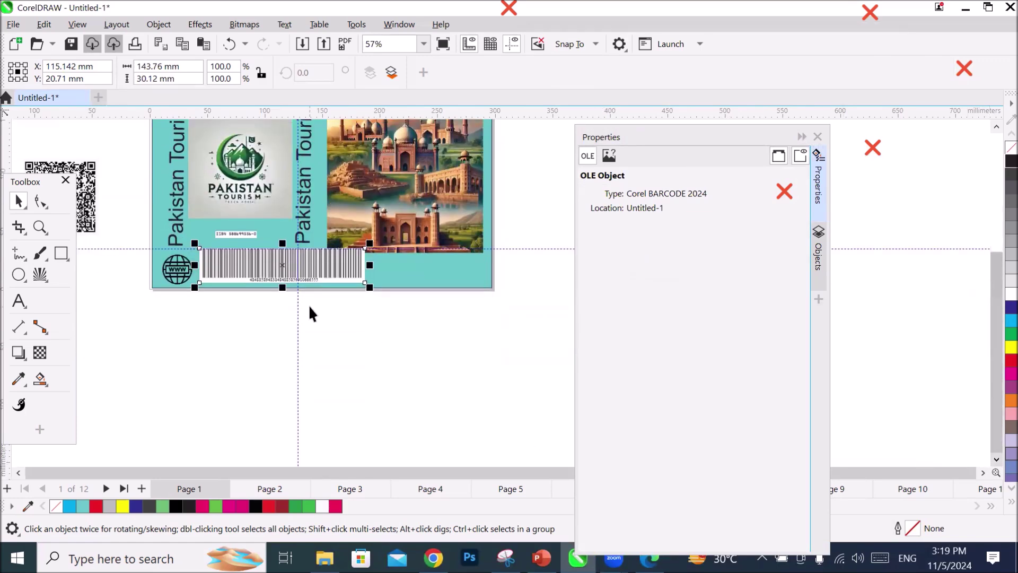
pyautogui.moveTo(283, 261); pyautogui.dragTo(414, 334)
pyautogui.scroll(2, 520, 345)
pyautogui.scroll(2, 501, 338)
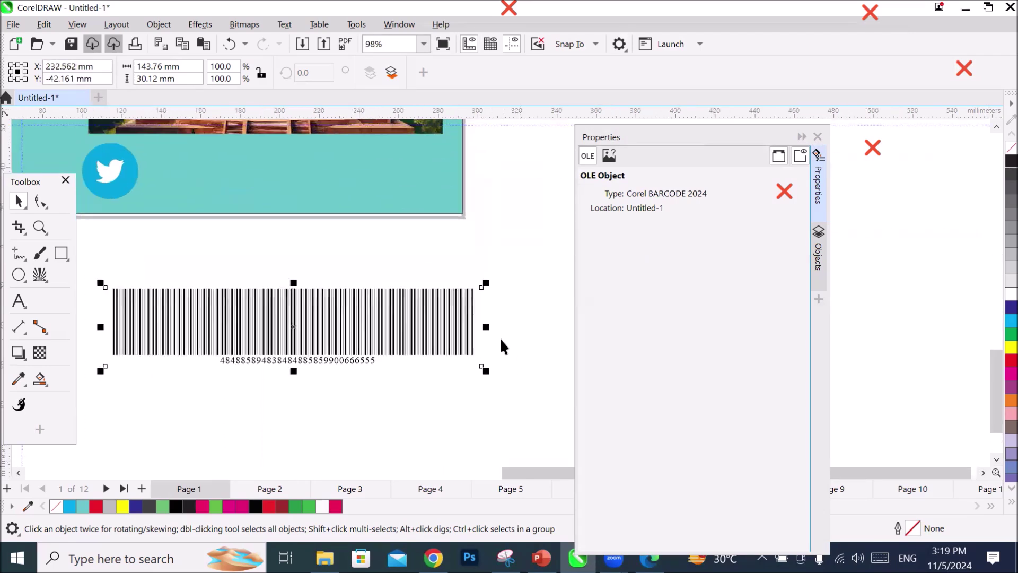
pyautogui.scroll(-2, 412, 336)
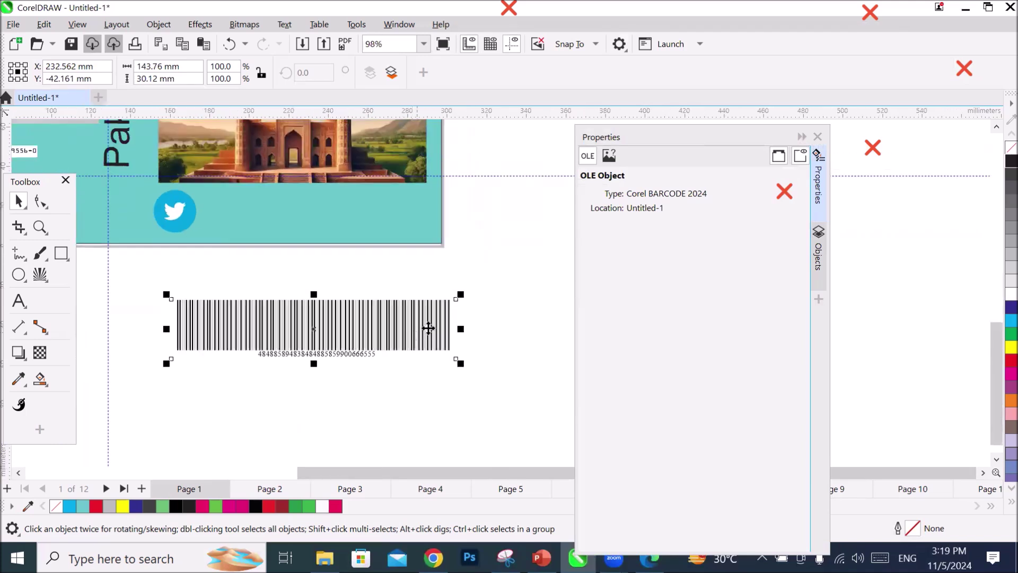
pyautogui.moveTo(386, 334); pyautogui.dragTo(426, 207)
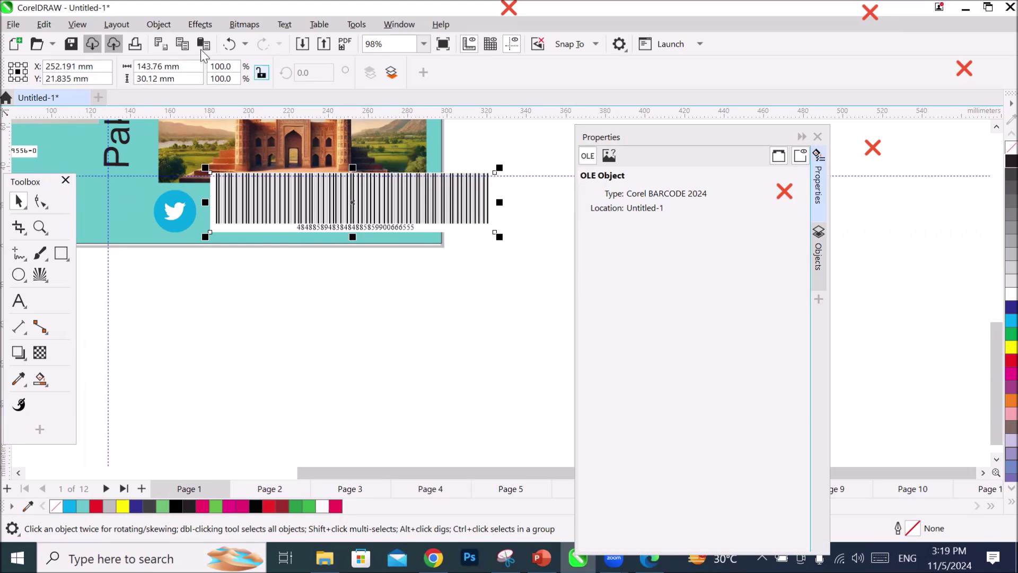
# Copy the Code 25 barcode and paste it with Paste Special as Picture (Metafile).
pyautogui.click(44, 25)
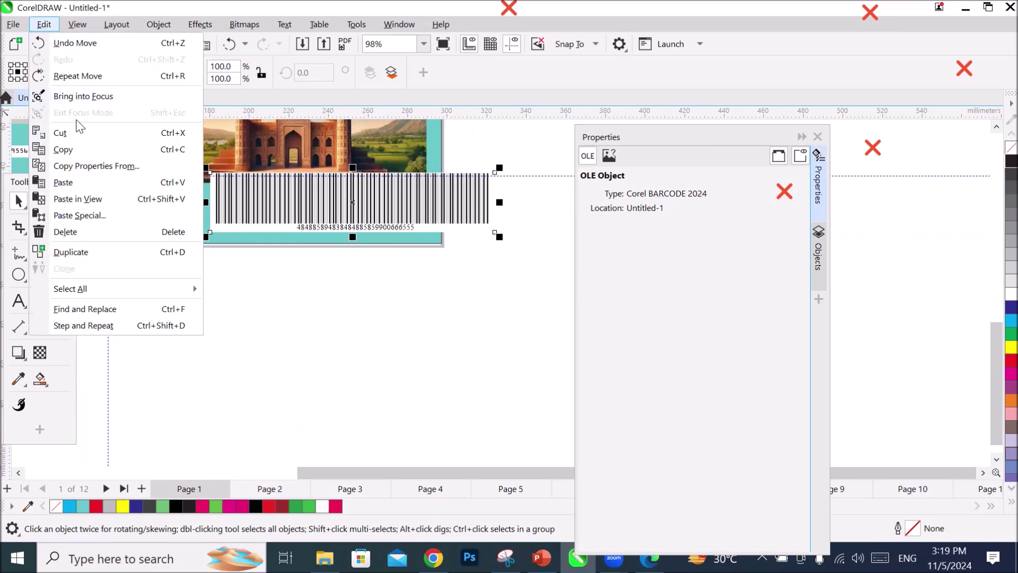
pyautogui.click(65, 150)
pyautogui.click(46, 25)
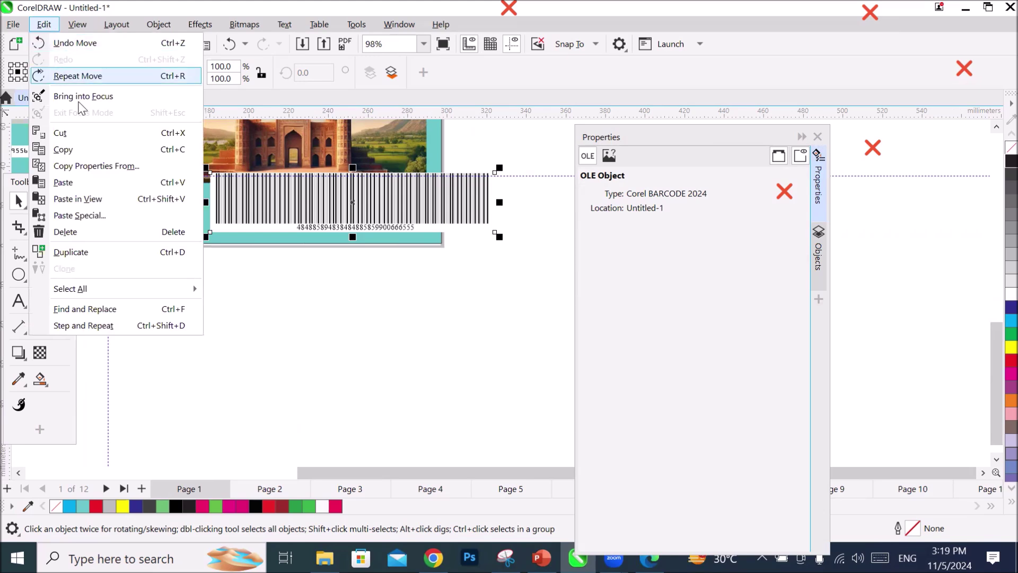
pyautogui.click(109, 218)
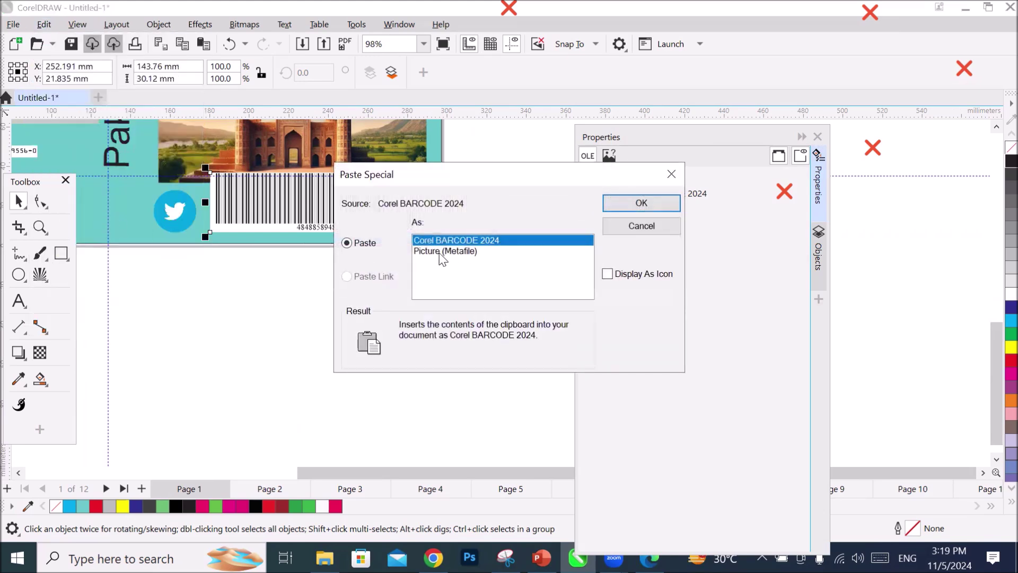
pyautogui.click(445, 253)
pyautogui.click(641, 203)
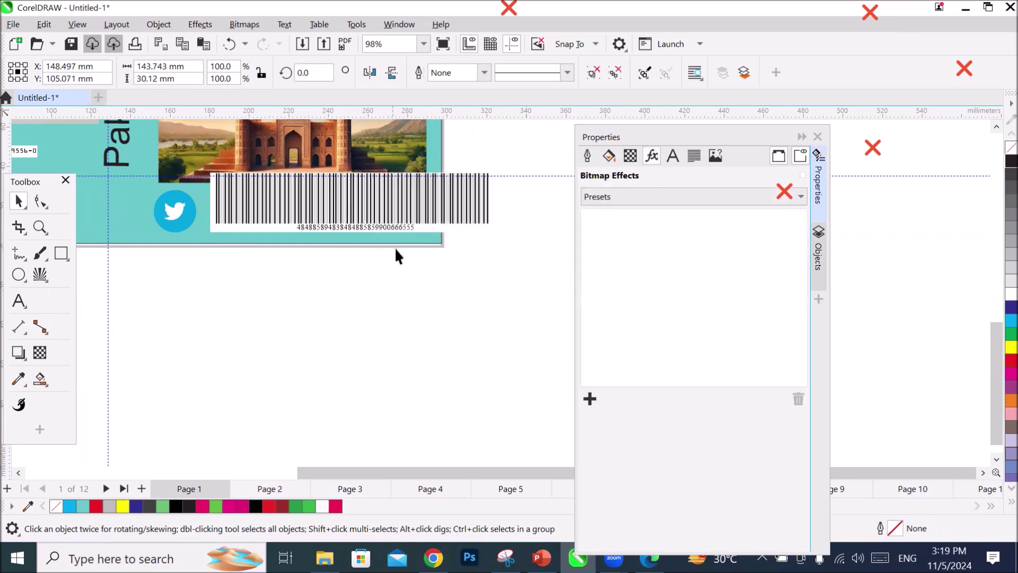
# Move the pasted barcode picture into the empty area below the page, at about X 299 mm, Y -88 mm, and ungroup it.
pyautogui.scroll(-3, 394, 247)
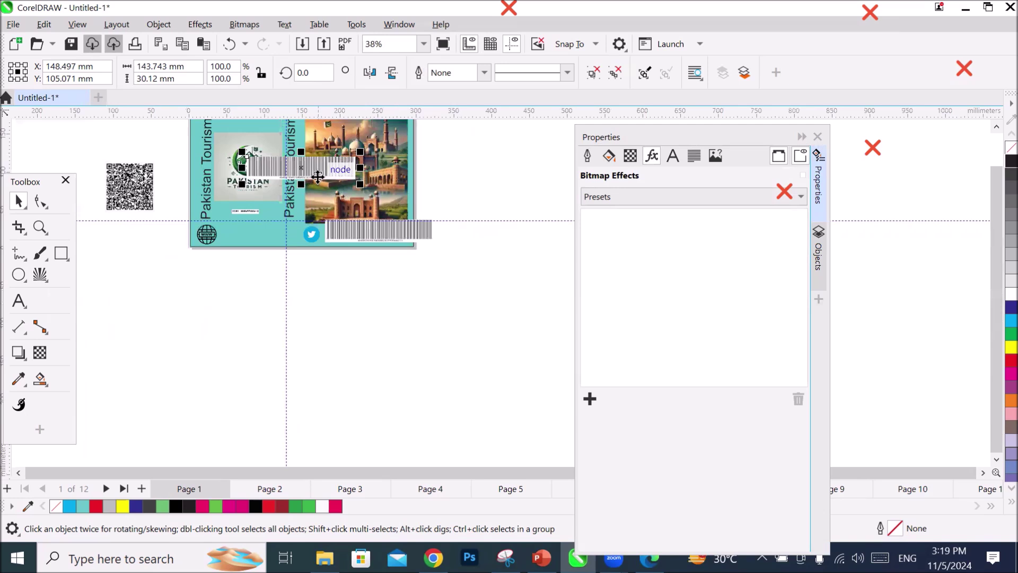
pyautogui.moveTo(323, 175); pyautogui.dragTo(474, 365)
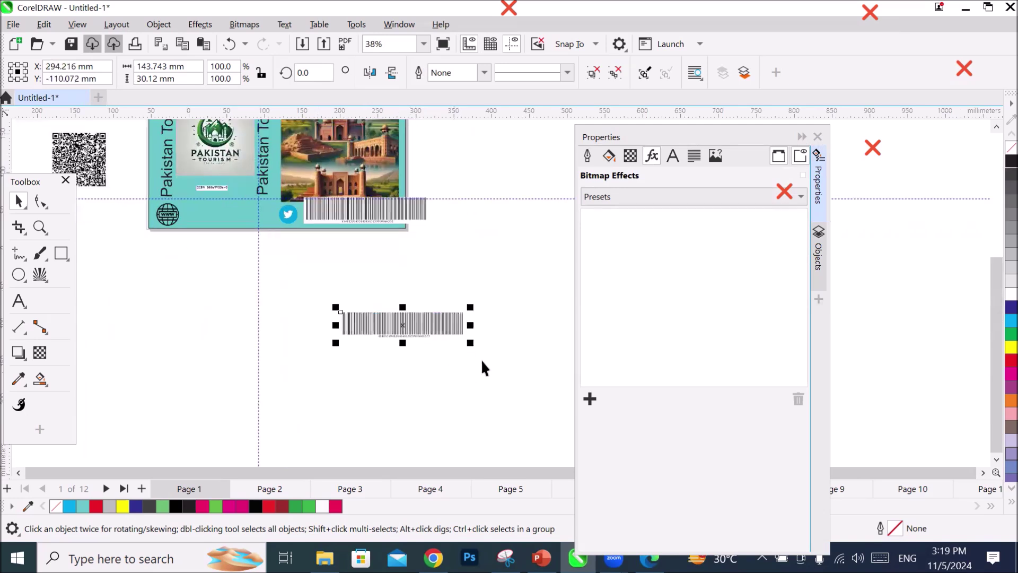
pyautogui.scroll(5, 472, 355)
pyautogui.moveTo(363, 284); pyautogui.dragTo(372, 235)
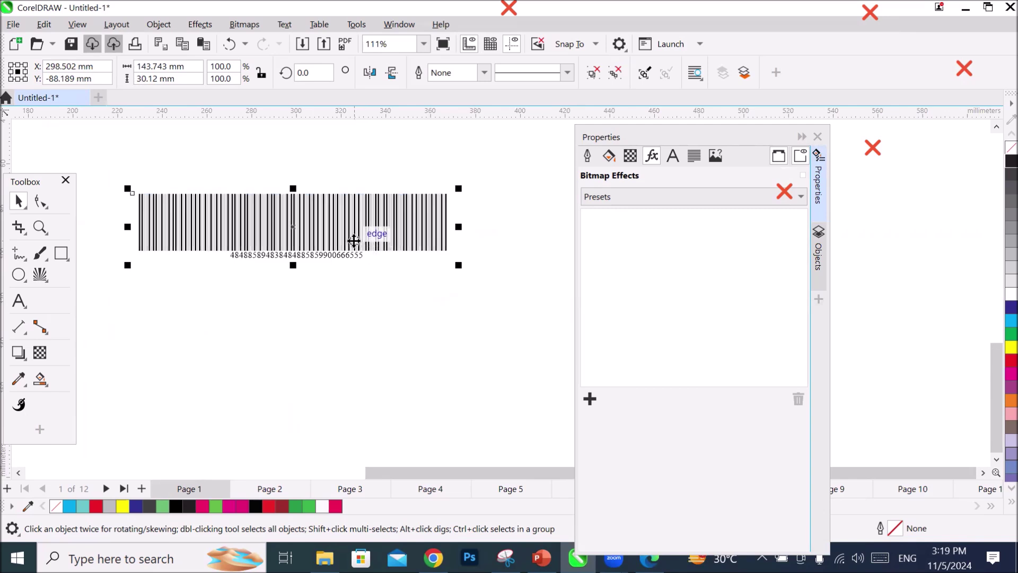
pyautogui.rightClick(336, 231)
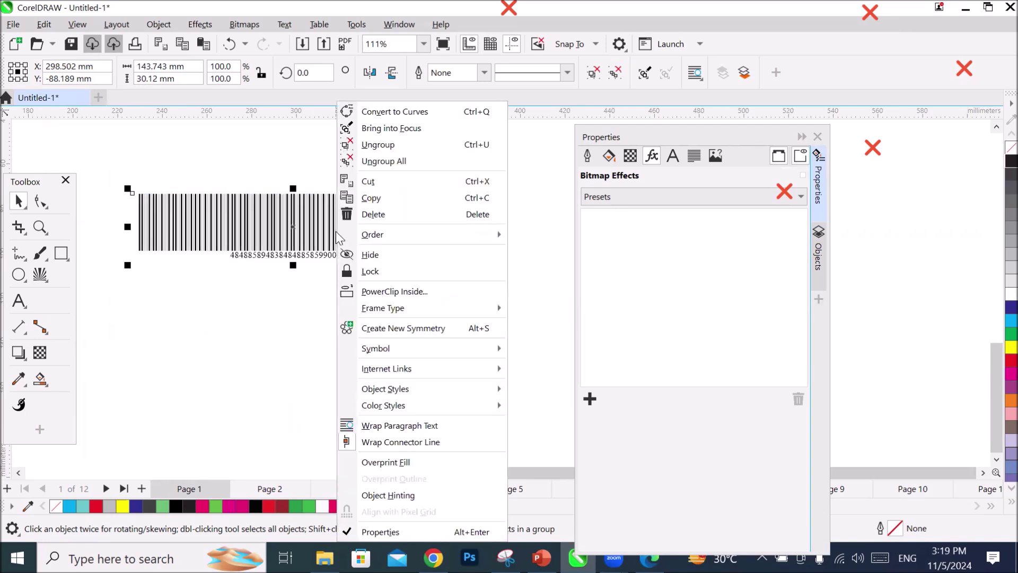
pyautogui.click(376, 146)
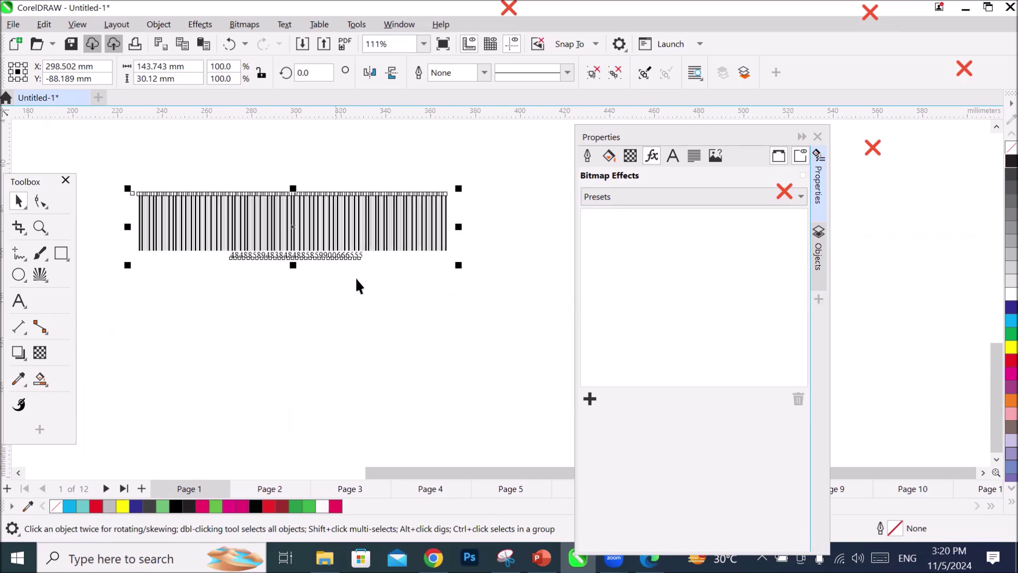
pyautogui.click(340, 297)
# Select all pieces of the ungrouped barcode and move them onto the page's lower turquoise strip, at about X 133 mm, Y 17 mm.
pyautogui.scroll(-5, 340, 297)
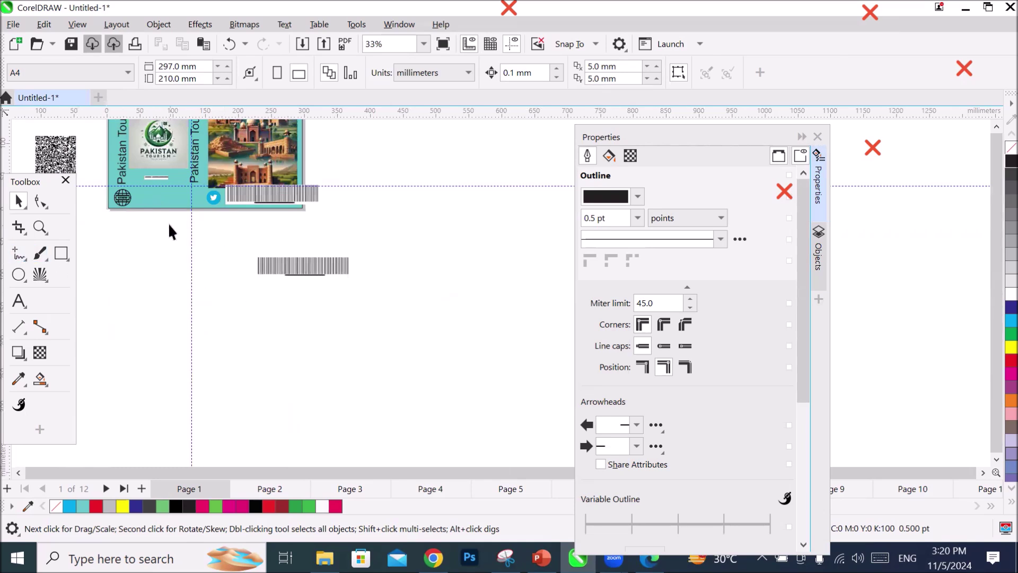
pyautogui.moveTo(387, 304); pyautogui.dragTo(387, 302)
pyautogui.moveTo(318, 272); pyautogui.dragTo(211, 205)
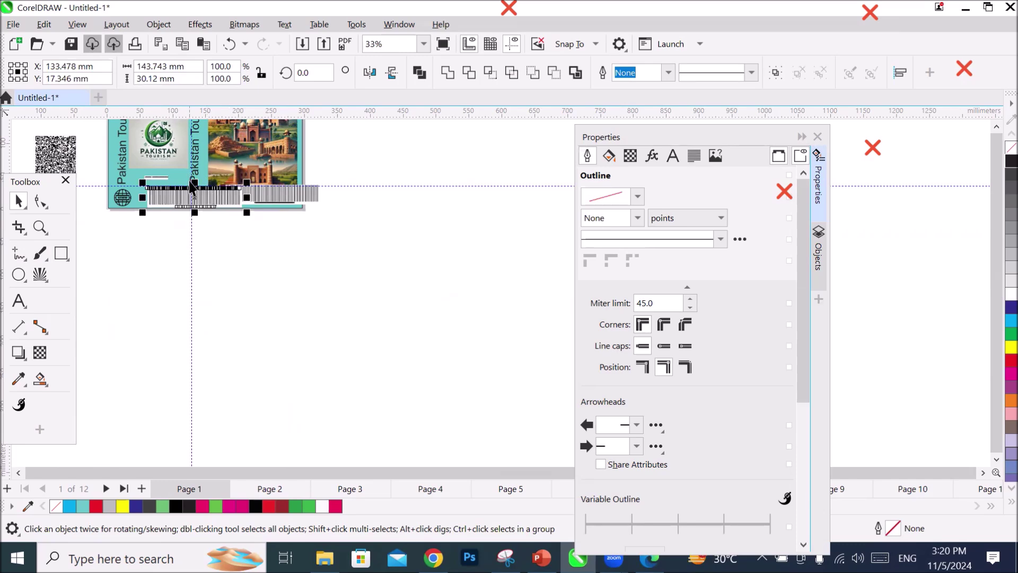
# Delete the original Code 25 barcode object at the page's lower right corner, keeping the ungrouped copy.
pyautogui.scroll(5, 187, 176)
pyautogui.click(456, 227)
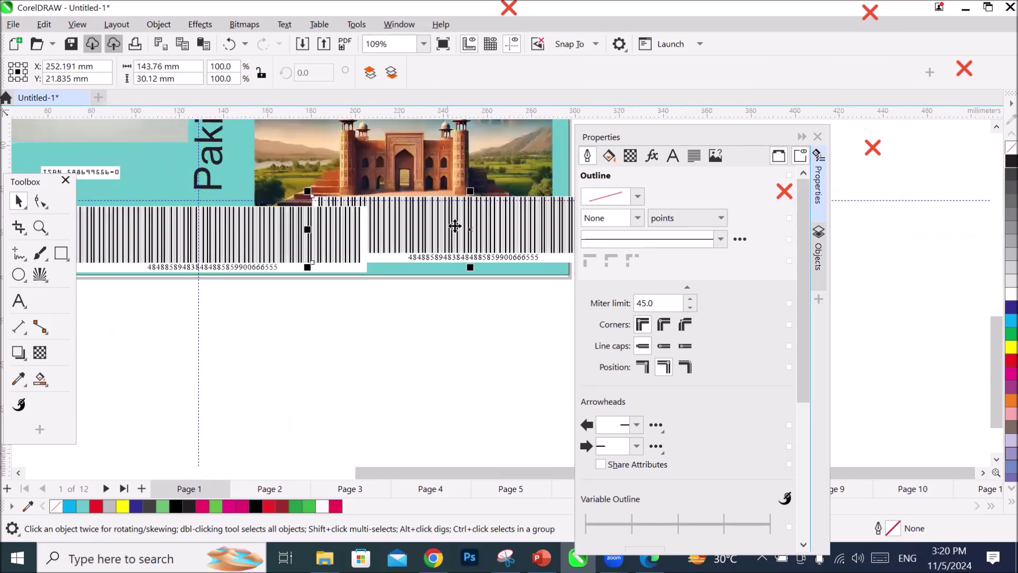
pyautogui.press('Delete')
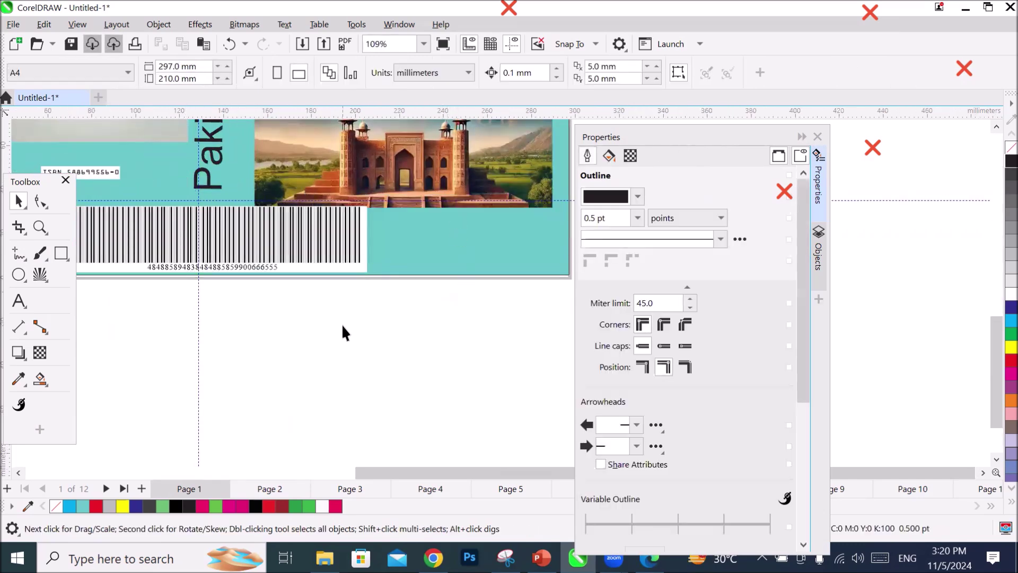
# Try different fill colours, including yellow and grey, on the ungrouped barcode's white background rectangle, ending with yellow.
pyautogui.click(340, 268)
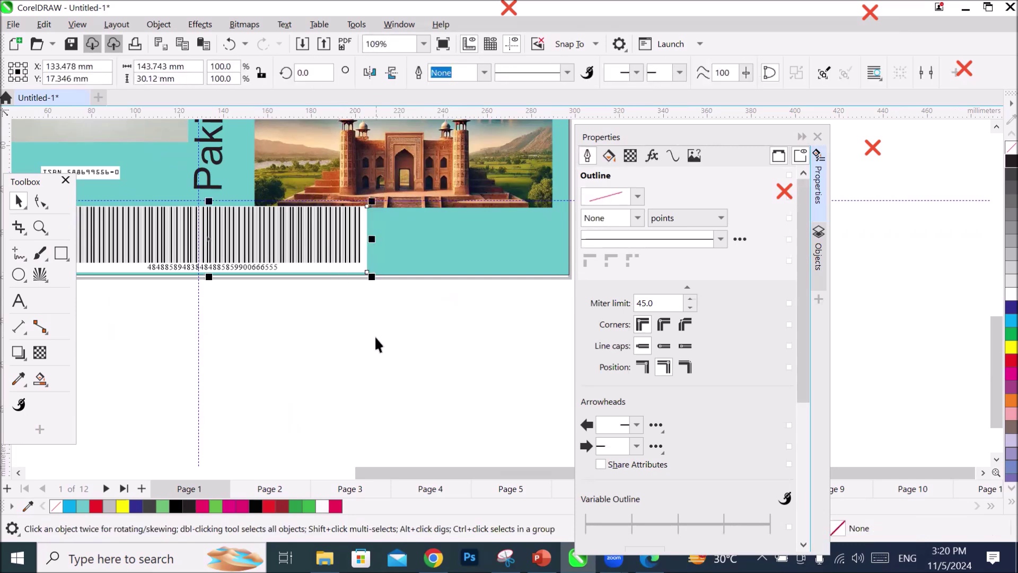
pyautogui.click(1005, 348)
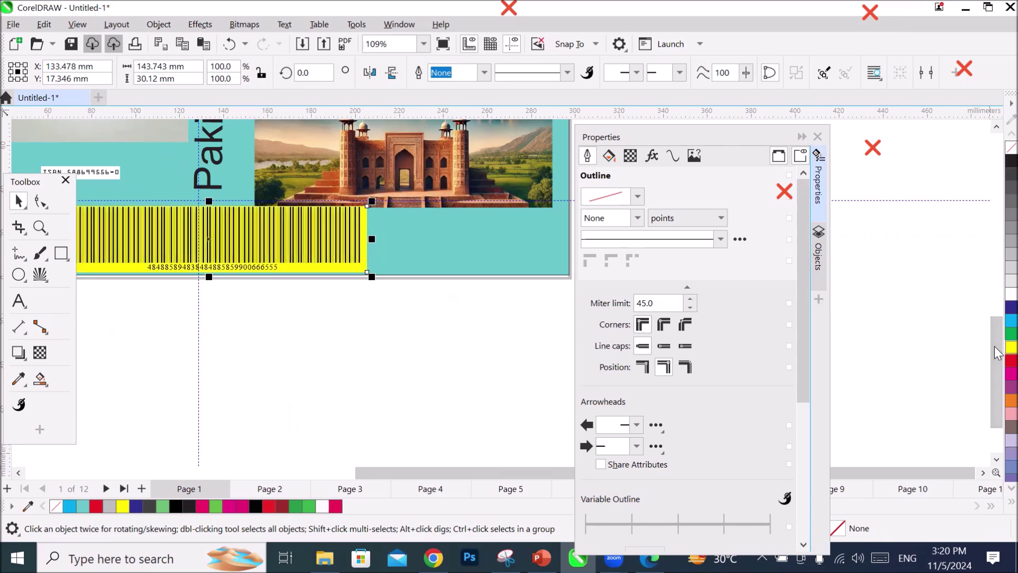
pyautogui.click(1003, 307)
pyautogui.click(1003, 291)
pyautogui.click(1004, 245)
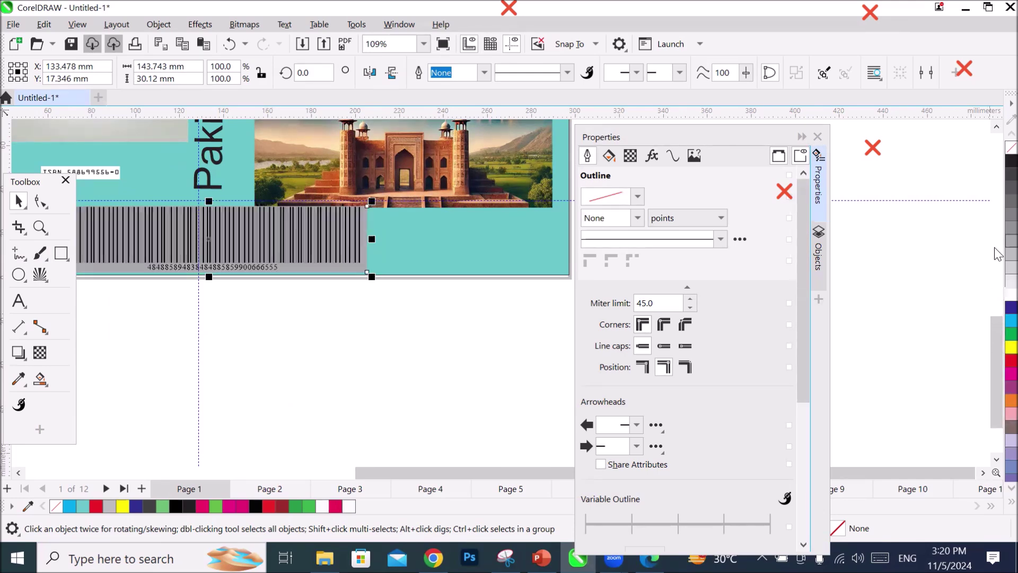
pyautogui.click(997, 349)
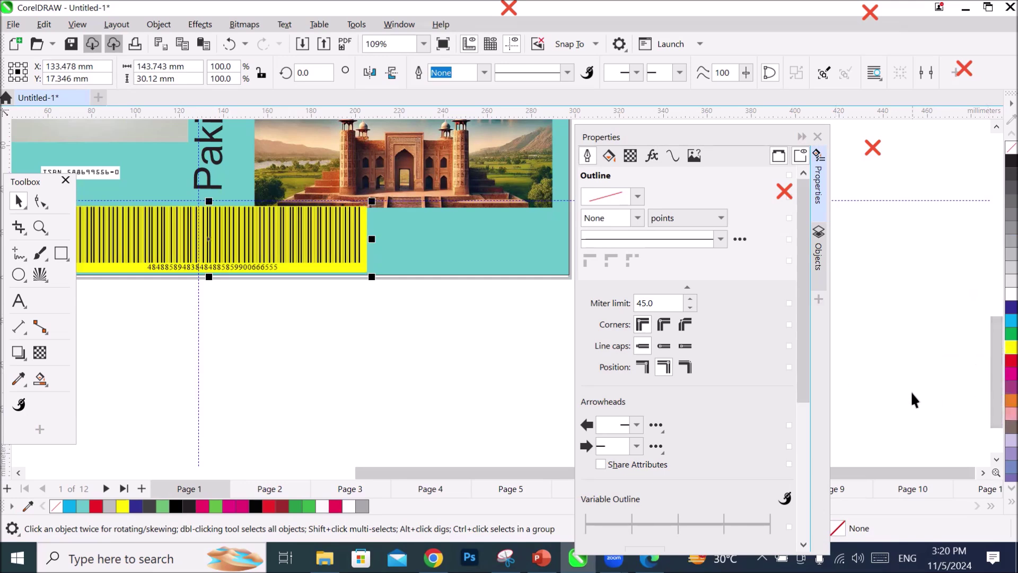
# Delete the barcode's background rectangle so only the bars and digits lie on the turquoise page.
pyautogui.press('Delete')
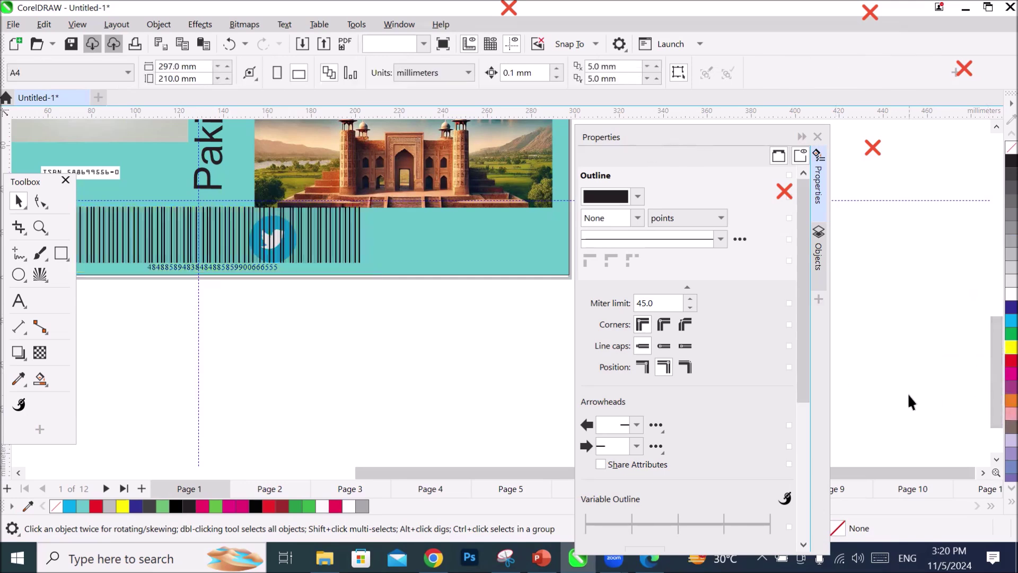
pyautogui.scroll(1, 179, 267)
pyautogui.scroll(3, 179, 267)
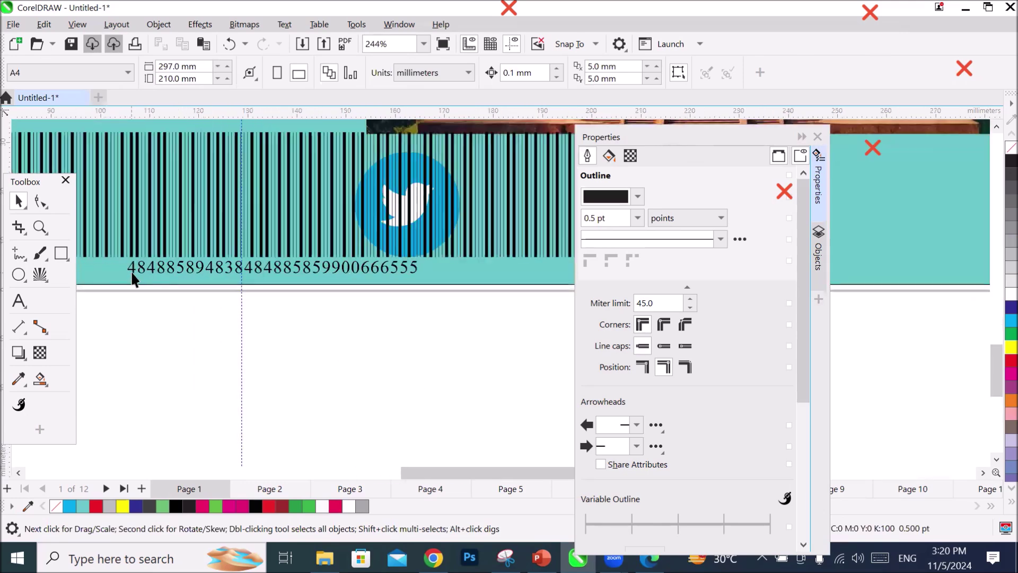
pyautogui.scroll(-3, 151, 272)
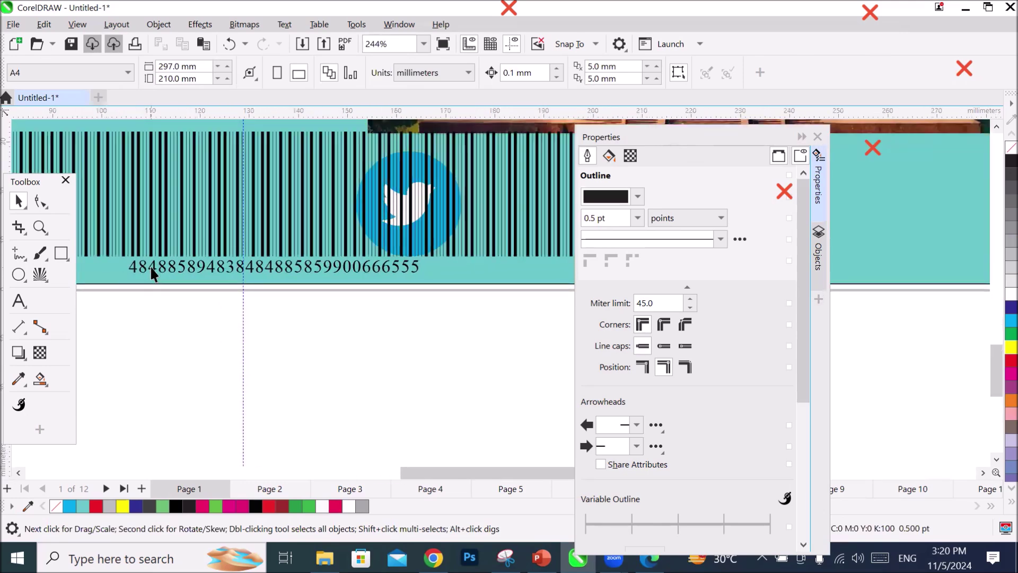
pyautogui.scroll(-1, 152, 273)
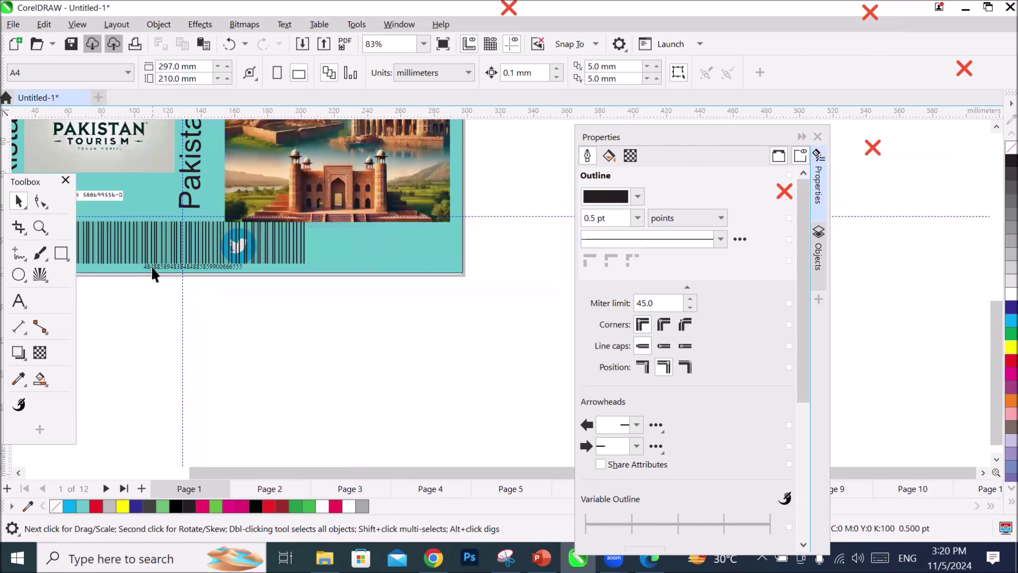
pyautogui.scroll(3, 140, 244)
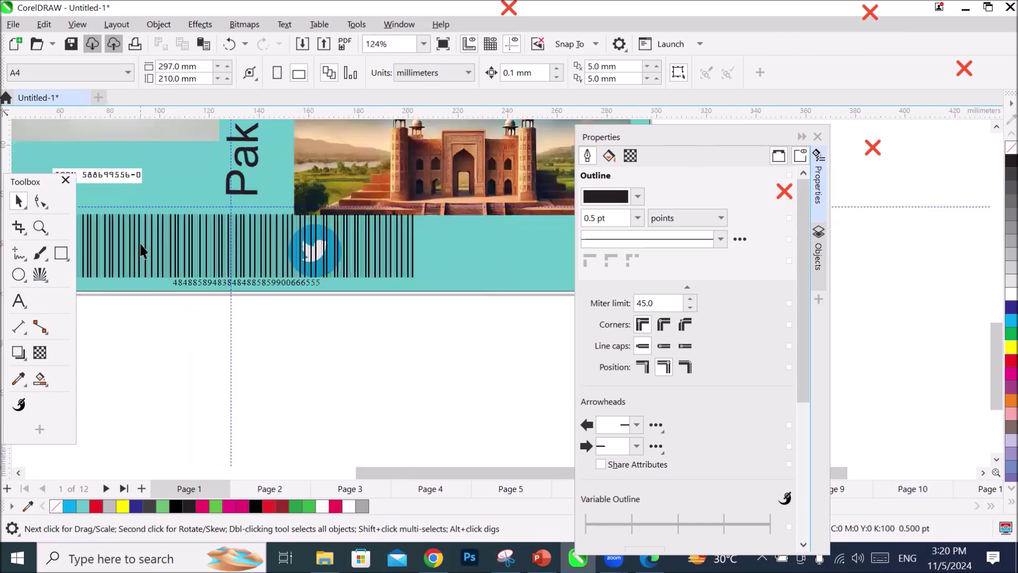
# Select the whole row of digits below the barcode's bars and fill it with red.
pyautogui.click(214, 323)
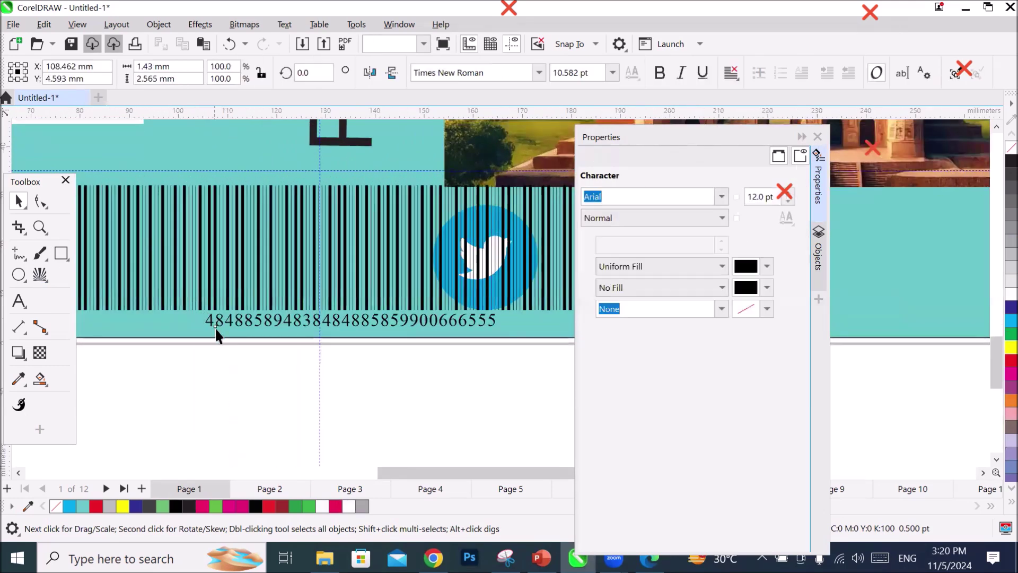
pyautogui.click(256, 319)
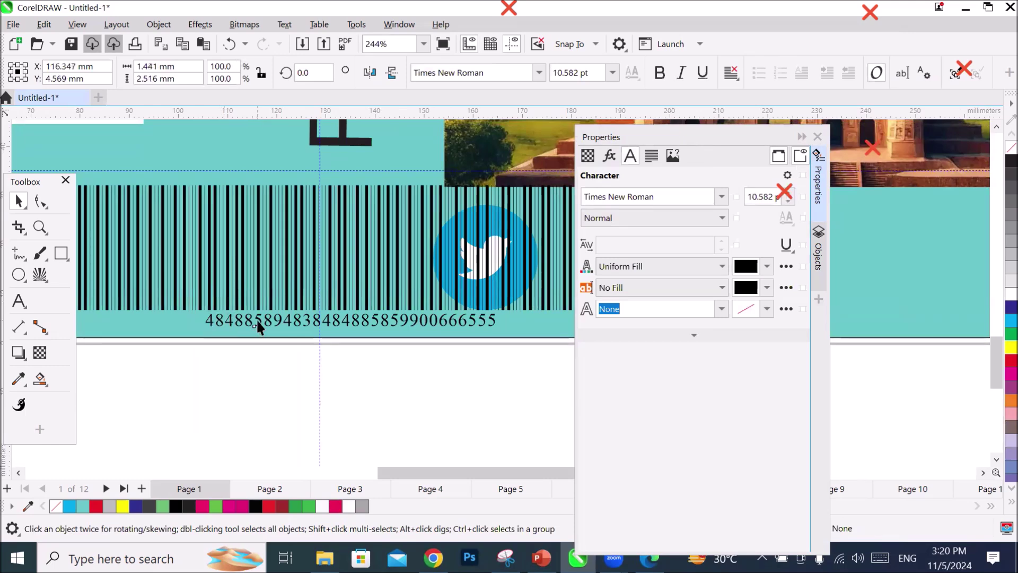
pyautogui.click(291, 319)
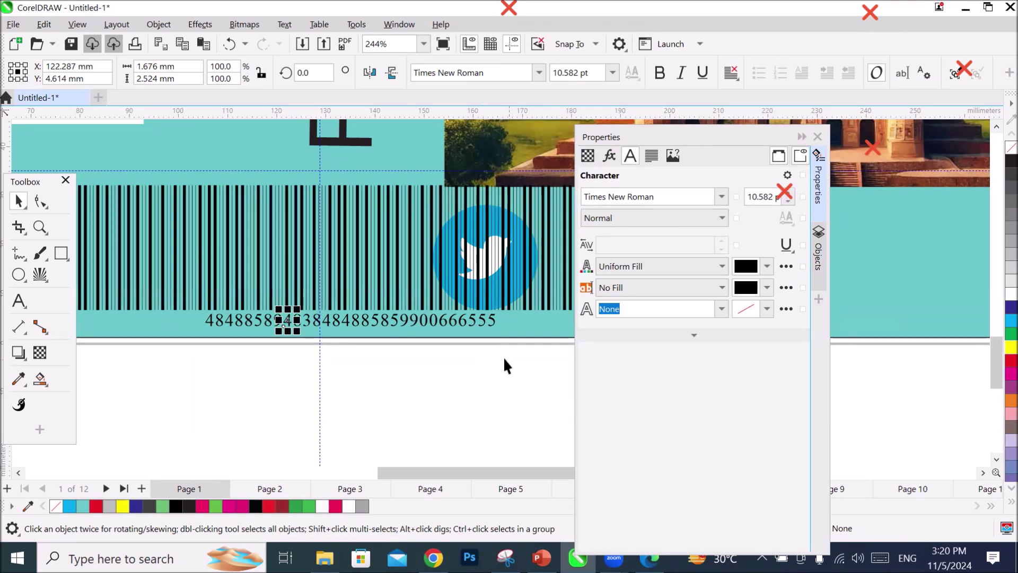
pyautogui.click(366, 360)
pyautogui.moveTo(187, 361); pyautogui.dragTo(504, 314)
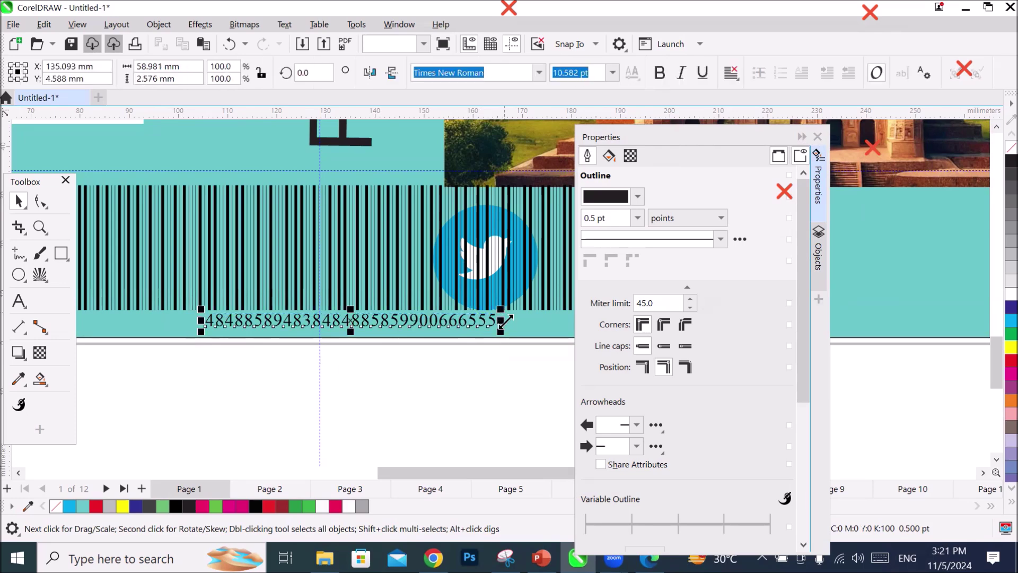
pyautogui.click(1006, 360)
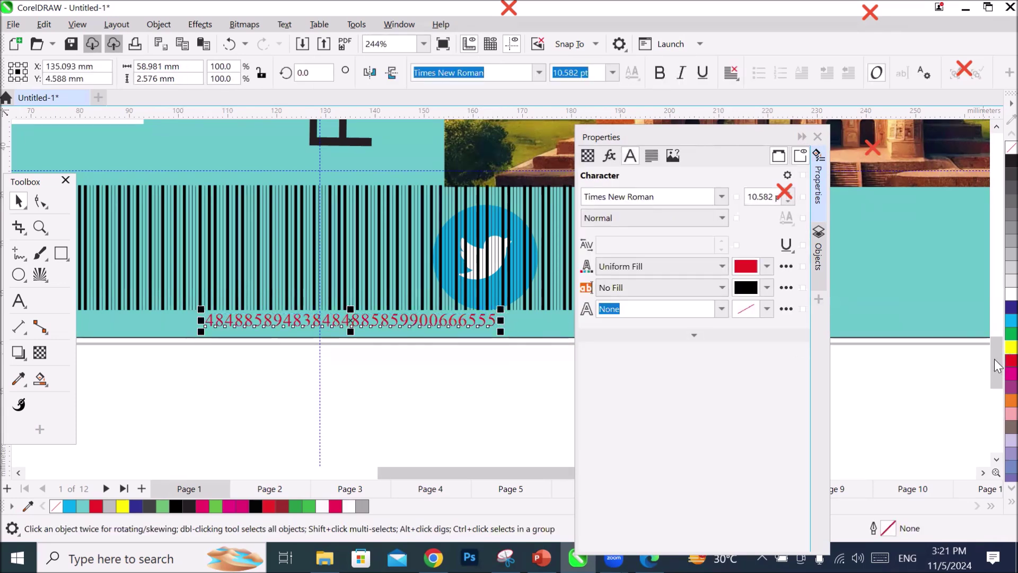
# Give the row of digits below the barcode a red hairline outline.
pyautogui.scroll(3, 508, 365)
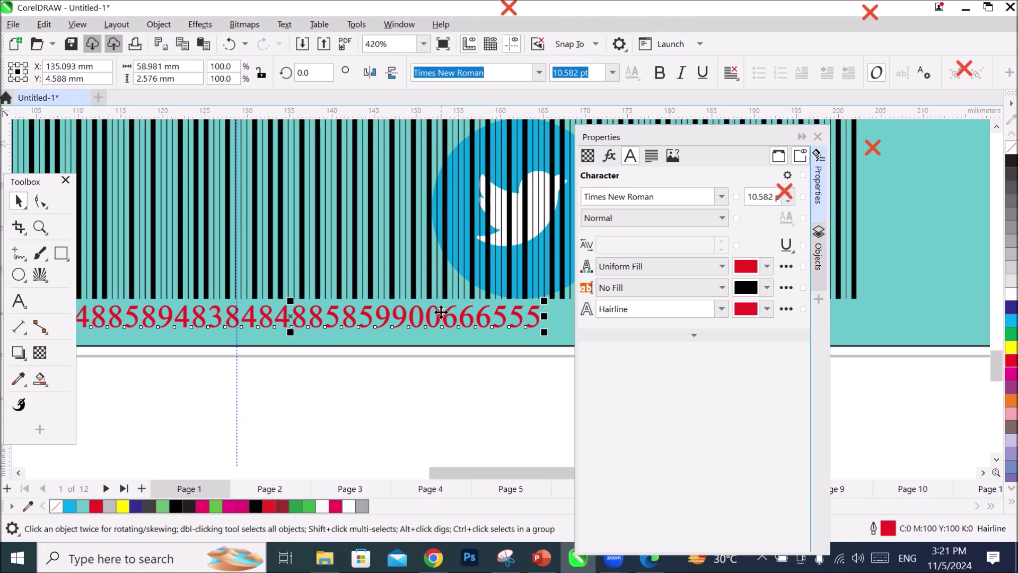
pyautogui.scroll(-6, 440, 313)
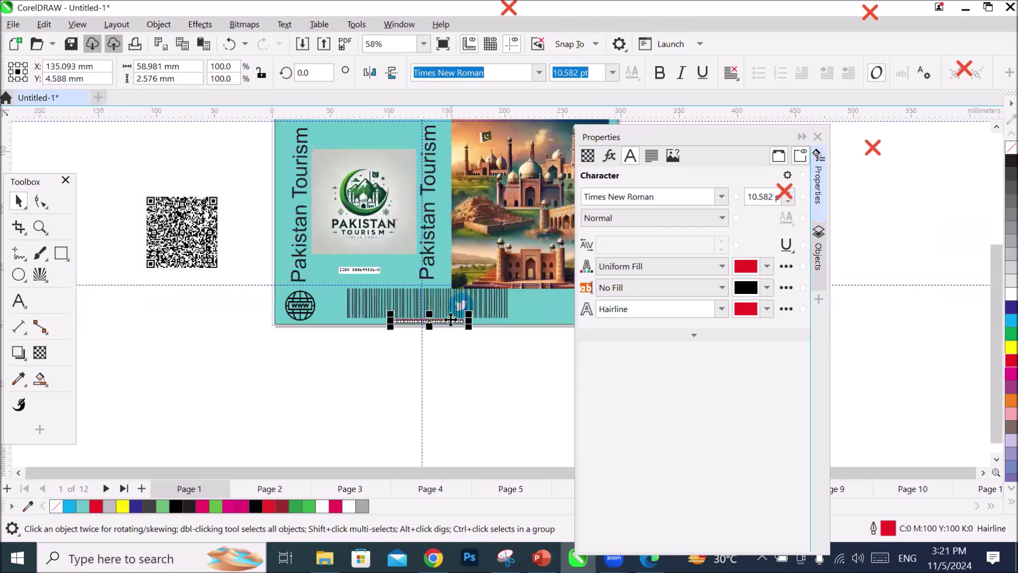
pyautogui.scroll(-2, 451, 319)
pyautogui.click(983, 473)
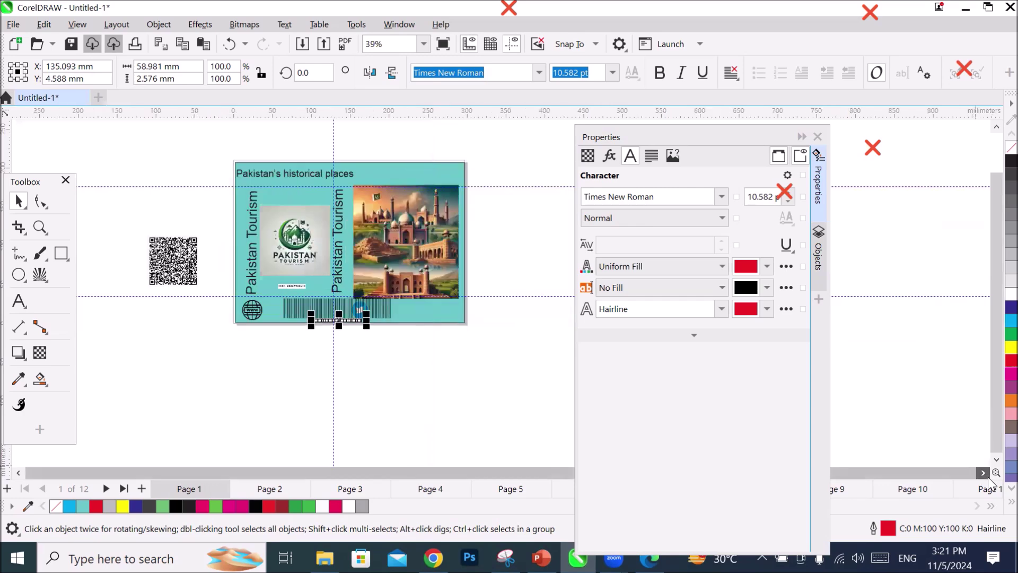
pyautogui.click(984, 472)
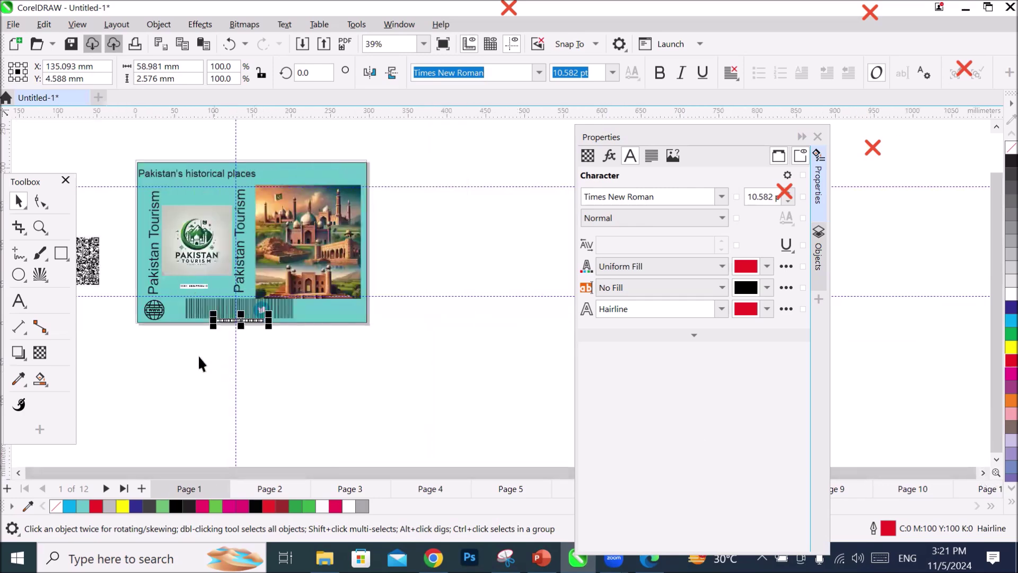
pyautogui.click(166, 30)
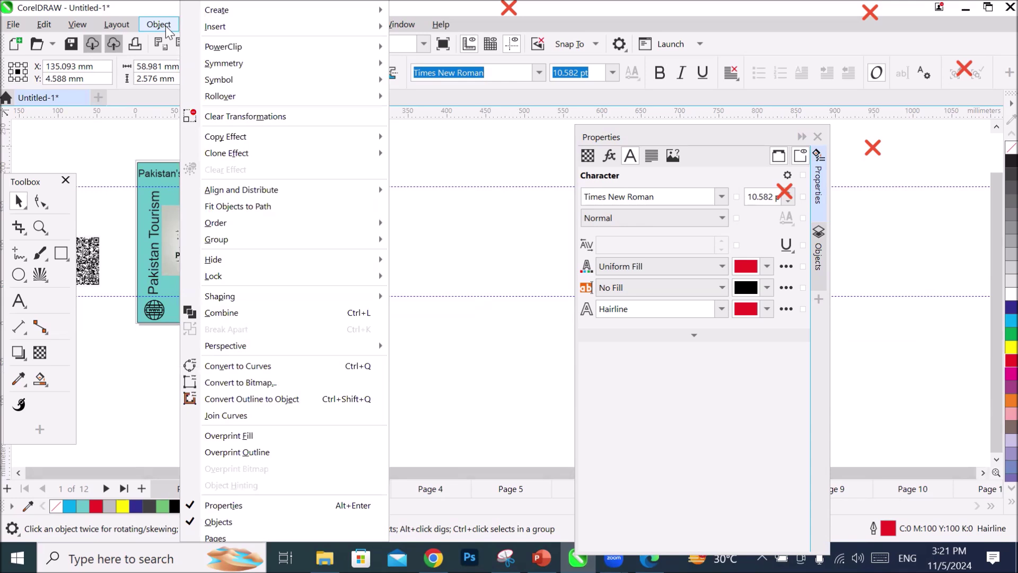
pyautogui.moveTo(231, 30)
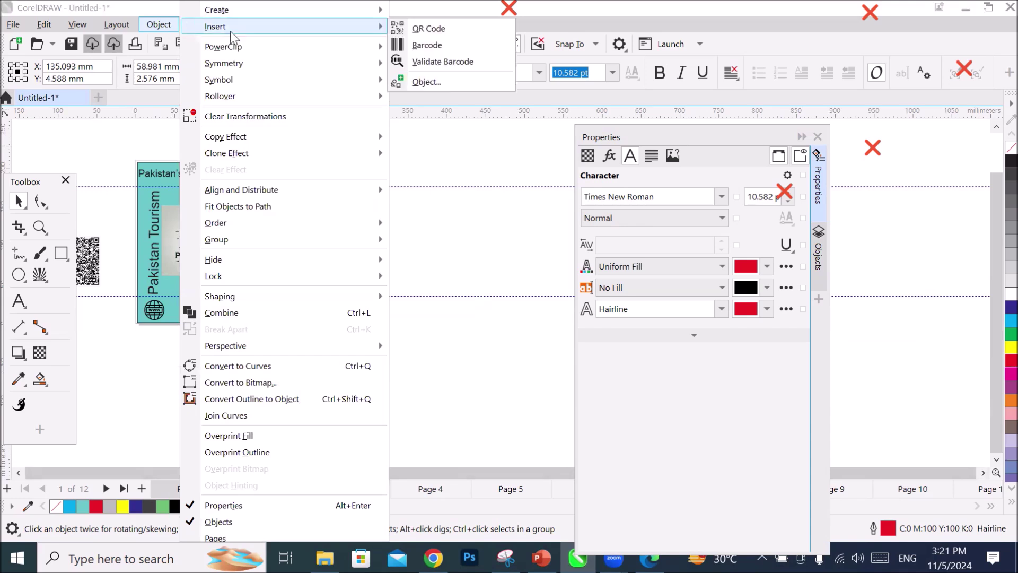
pyautogui.click(457, 62)
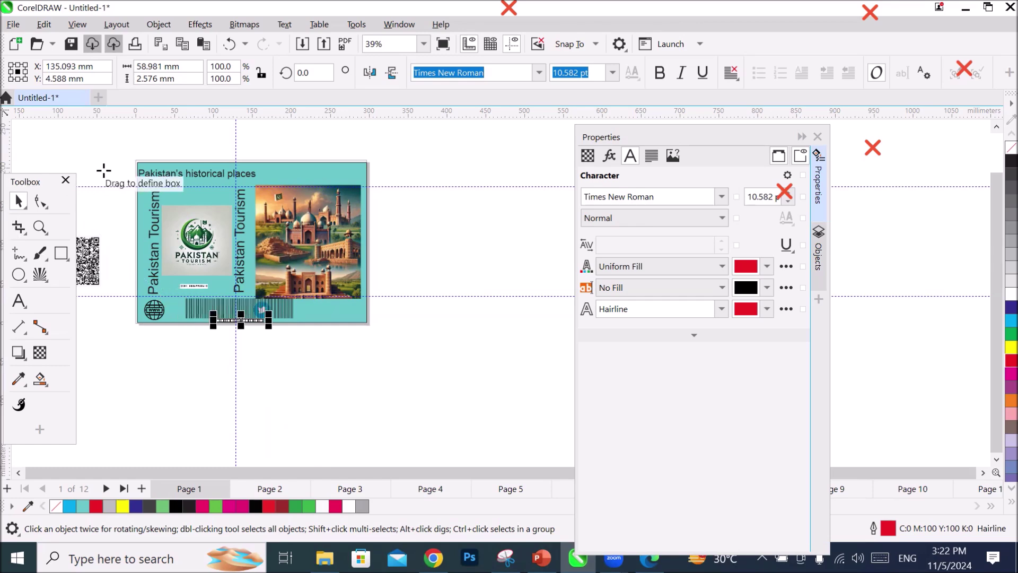
pyautogui.scroll(1, 153, 232)
pyautogui.scroll(1, 235, 292)
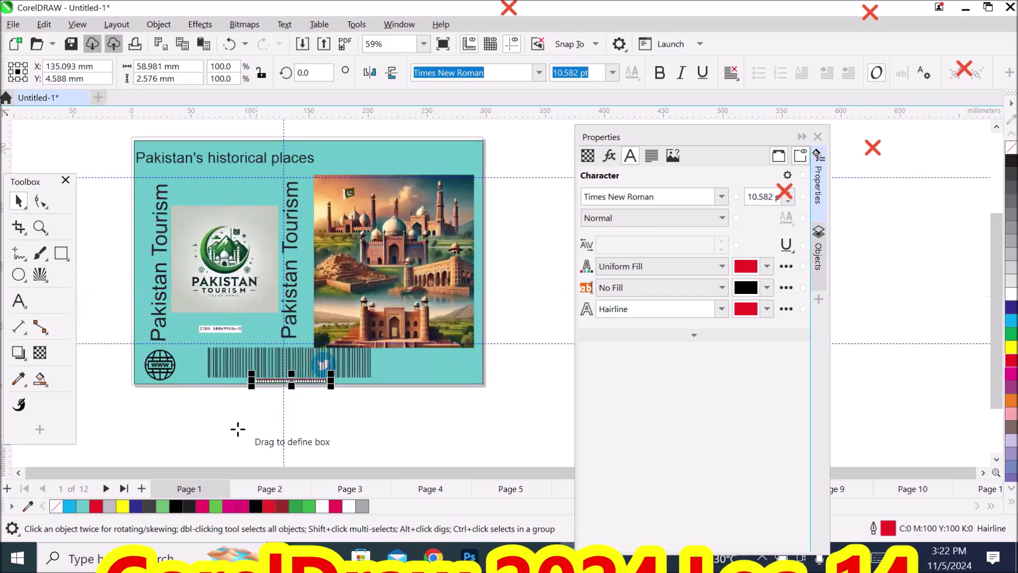
pyautogui.scroll(-2, 218, 407)
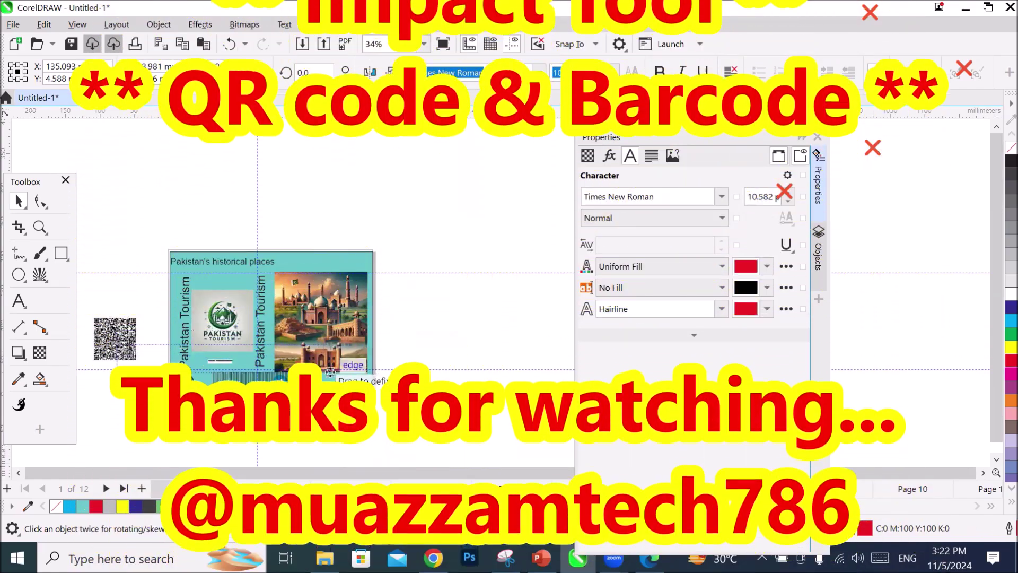
# Move the QR code from beside the page to the page's lower right corner, overlapping the photo's bottom edge, and deselect it.
pyautogui.moveTo(104, 358); pyautogui.dragTo(333, 389)
pyautogui.scroll(2, 411, 350)
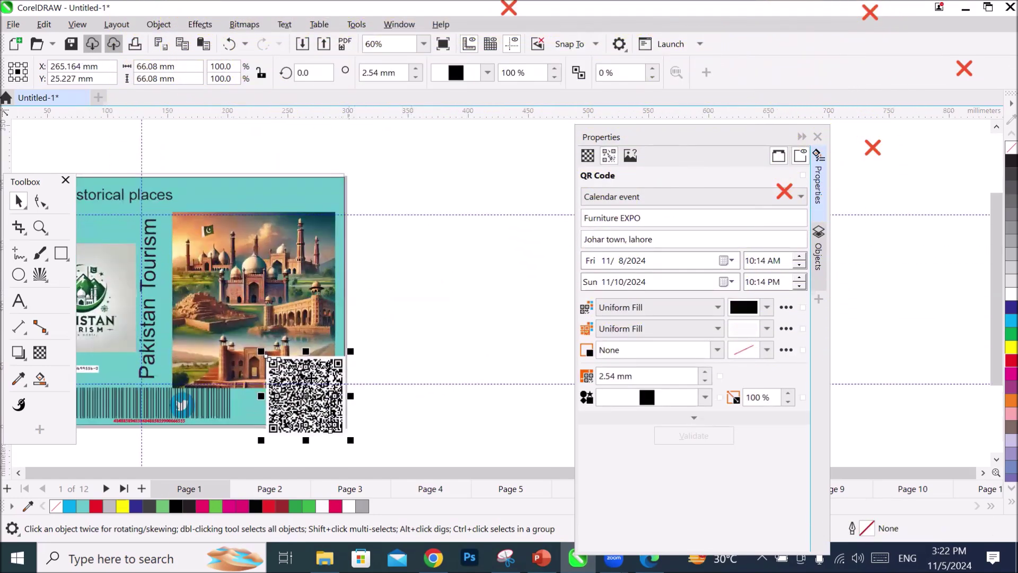
pyautogui.moveTo(297, 383); pyautogui.dragTo(283, 373)
pyautogui.click(484, 342)
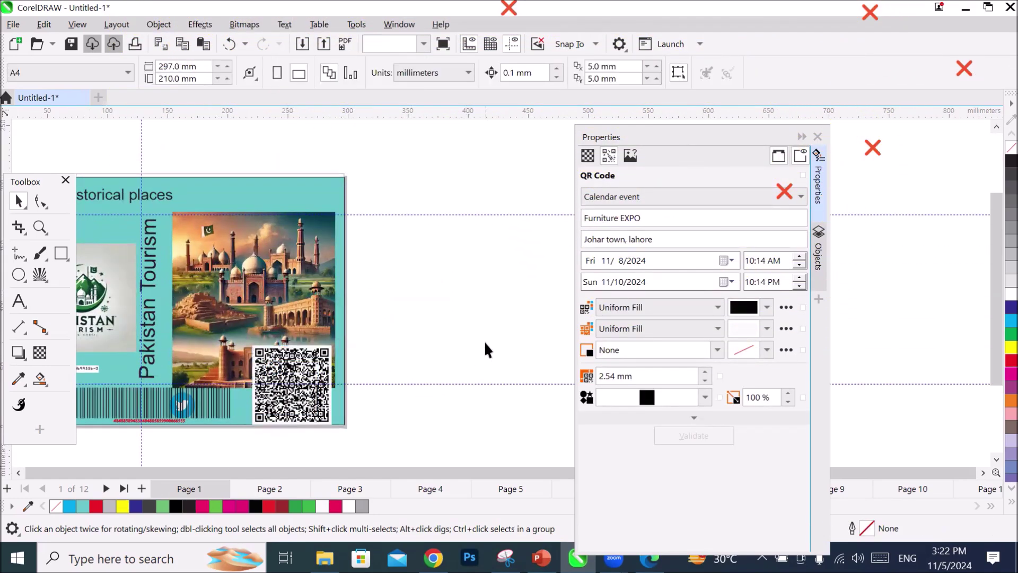